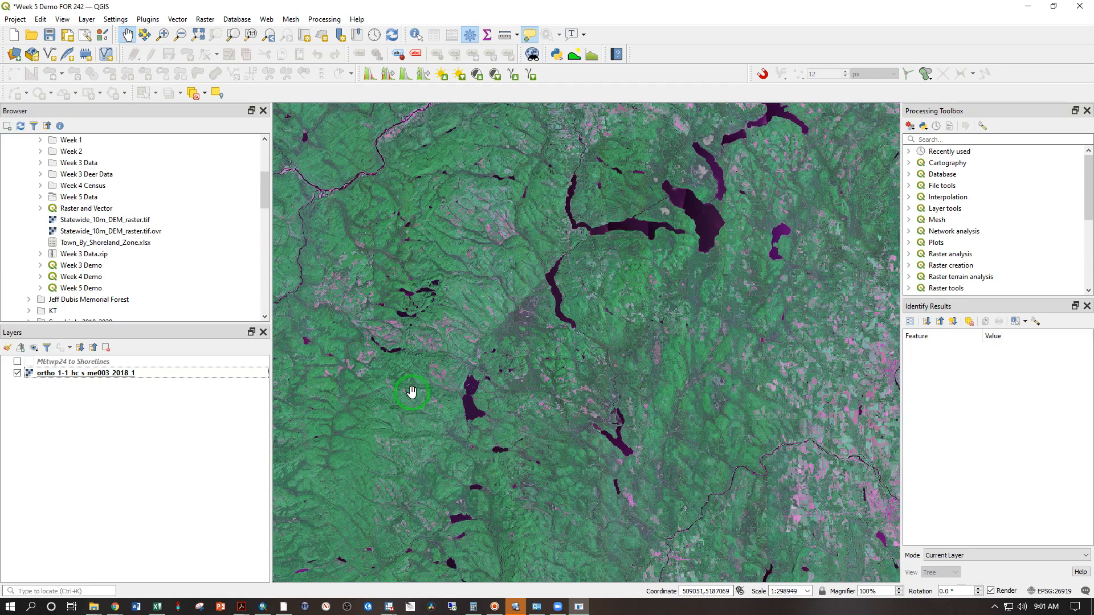
key(super+e)
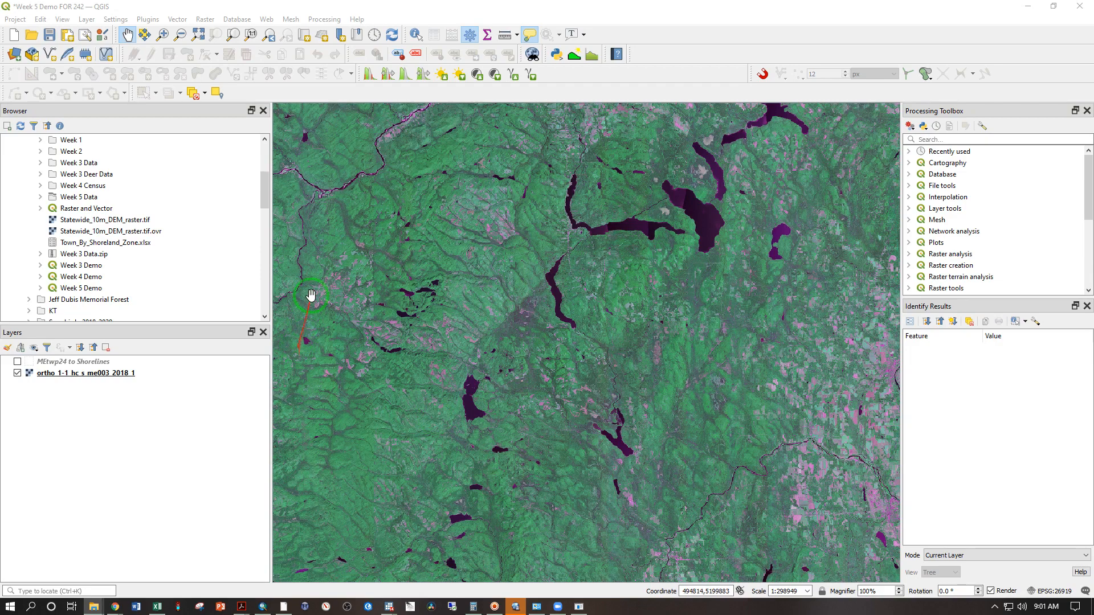
click(52, 375)
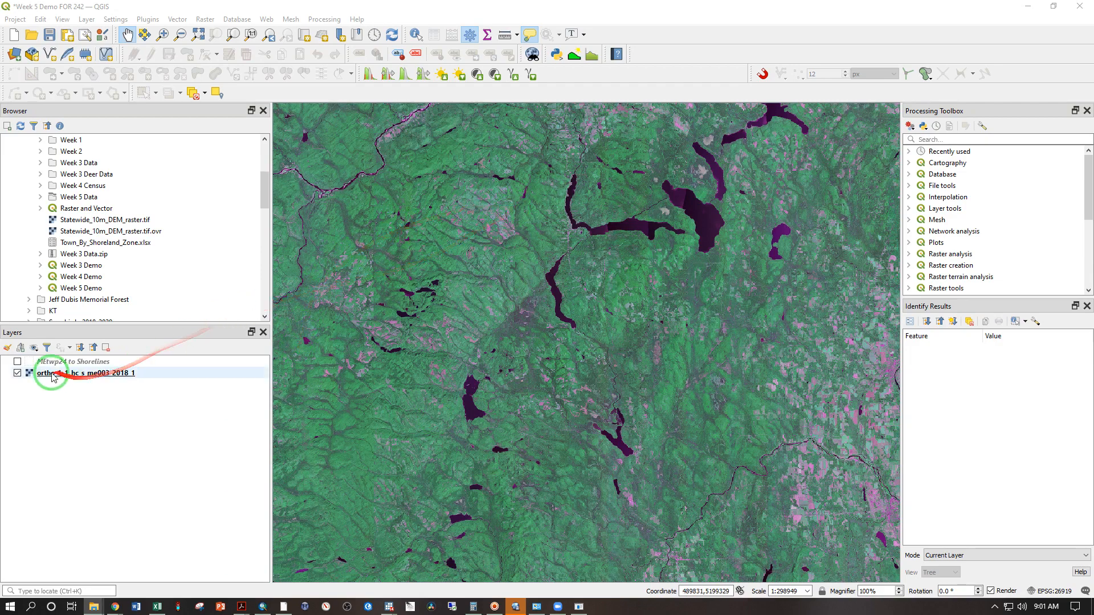
click(17, 361)
click(17, 362)
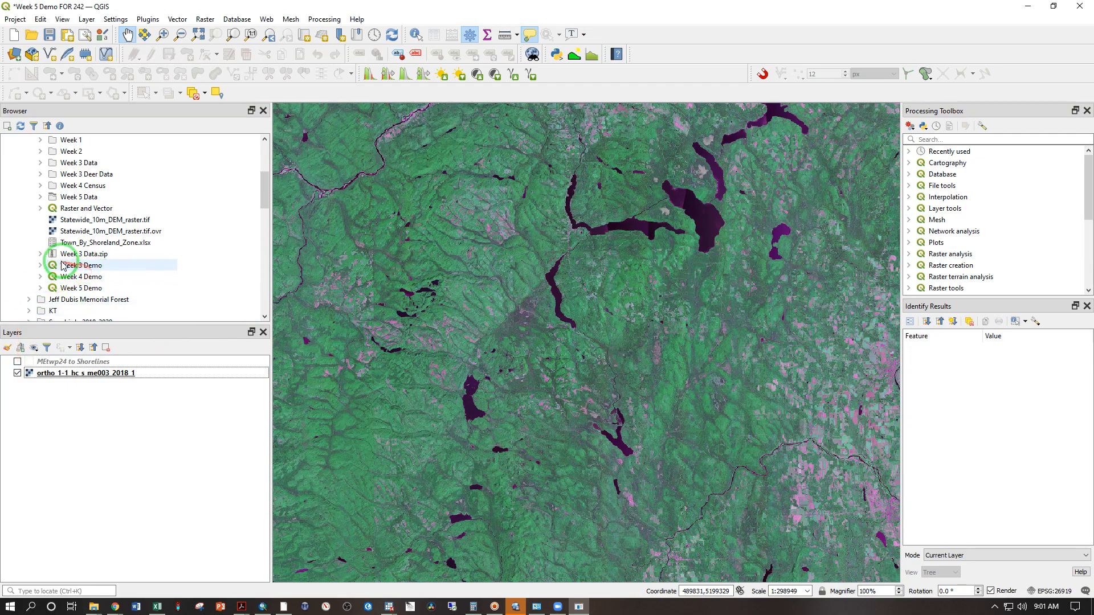
Step: Add the vector ThompsonStands.kmz from the Week 5 folder of FOR 242 Datasets to the project and zoom the map to it
scroll(61, 266, up, 1)
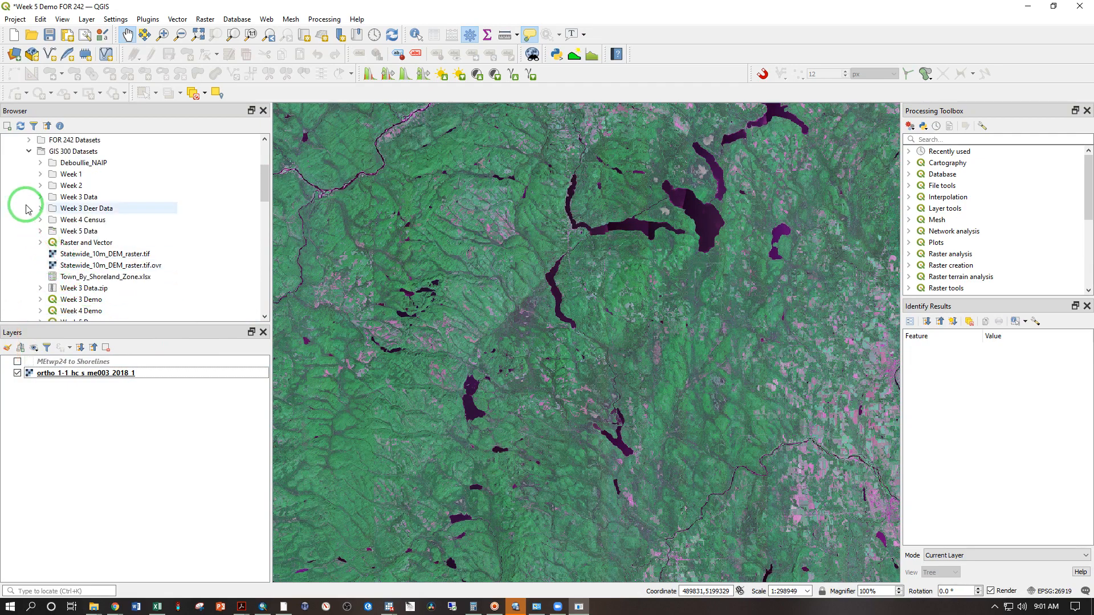
click(28, 141)
click(40, 163)
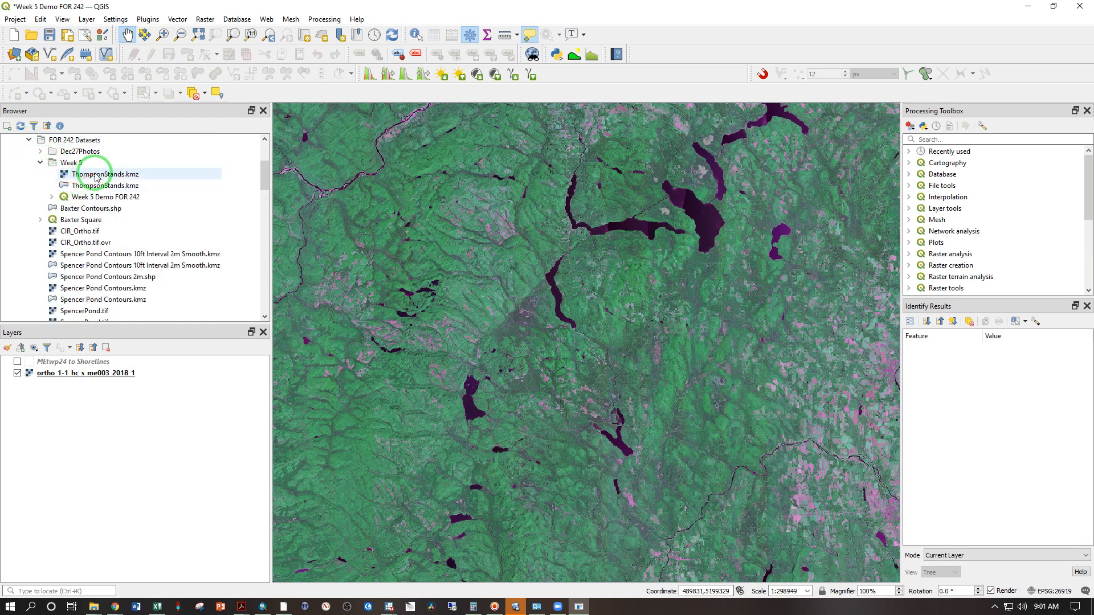
click(92, 188)
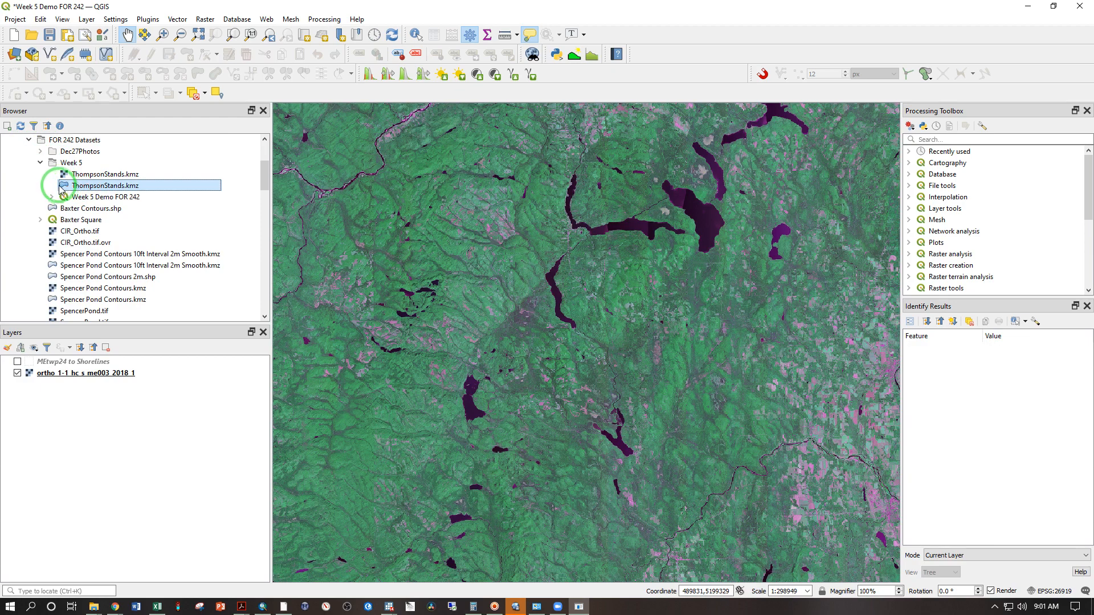
double_click(89, 188)
click(70, 377)
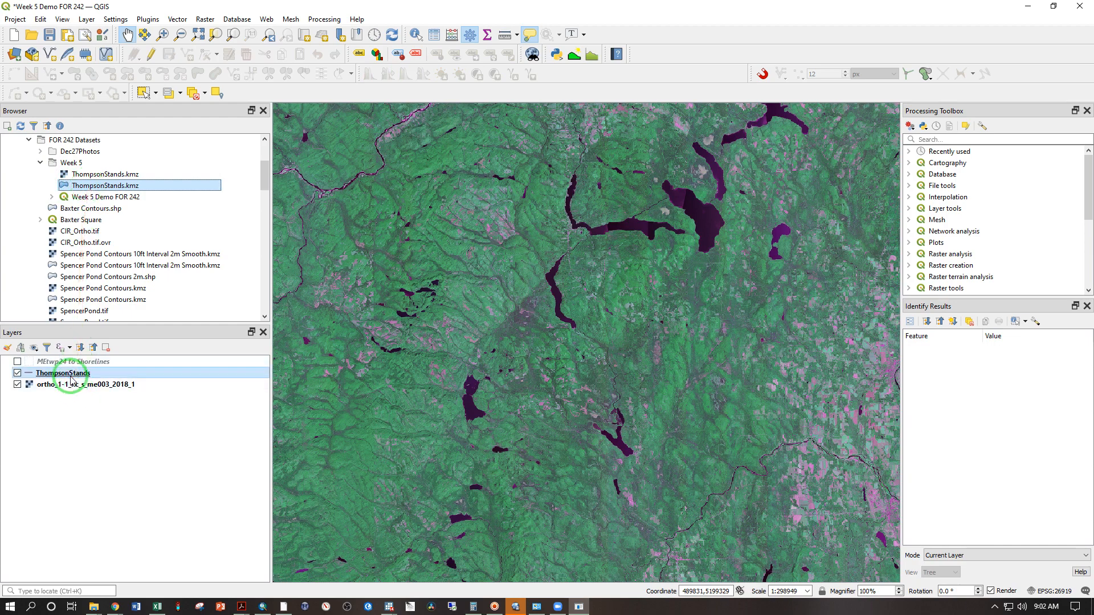
right_click(70, 380)
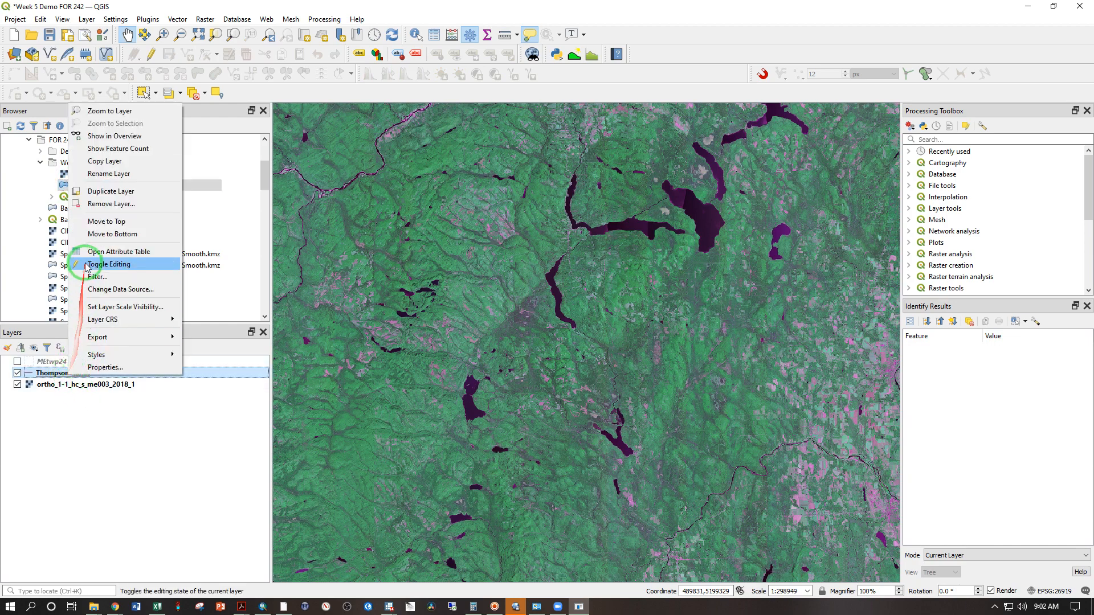
click(102, 114)
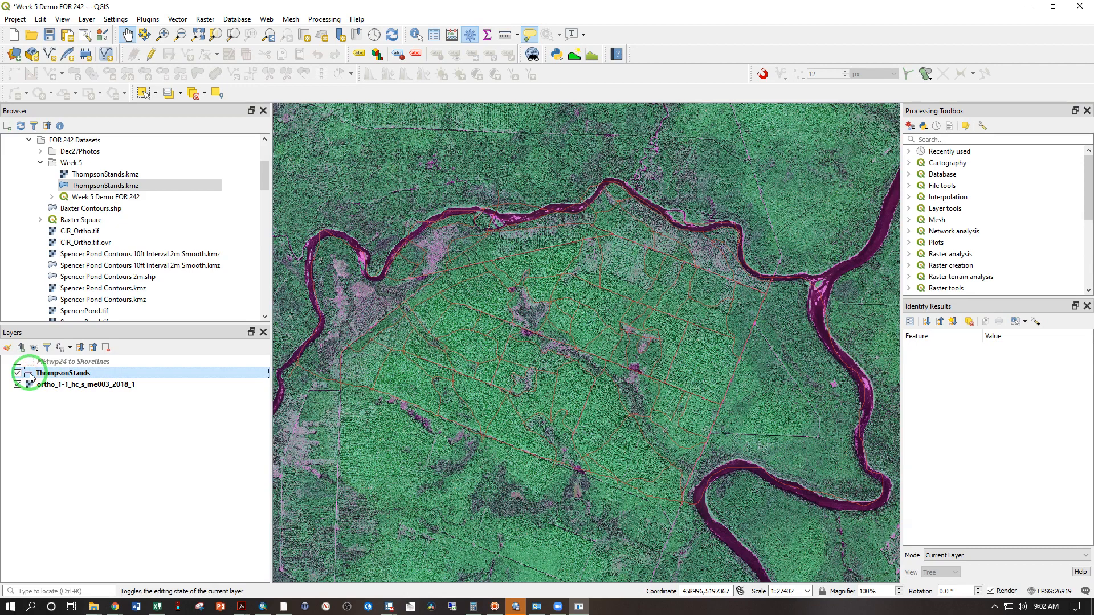
Step: Style the ThompsonStands lines in bright yellow with a width of 0.66 millimeters
double_click(30, 375)
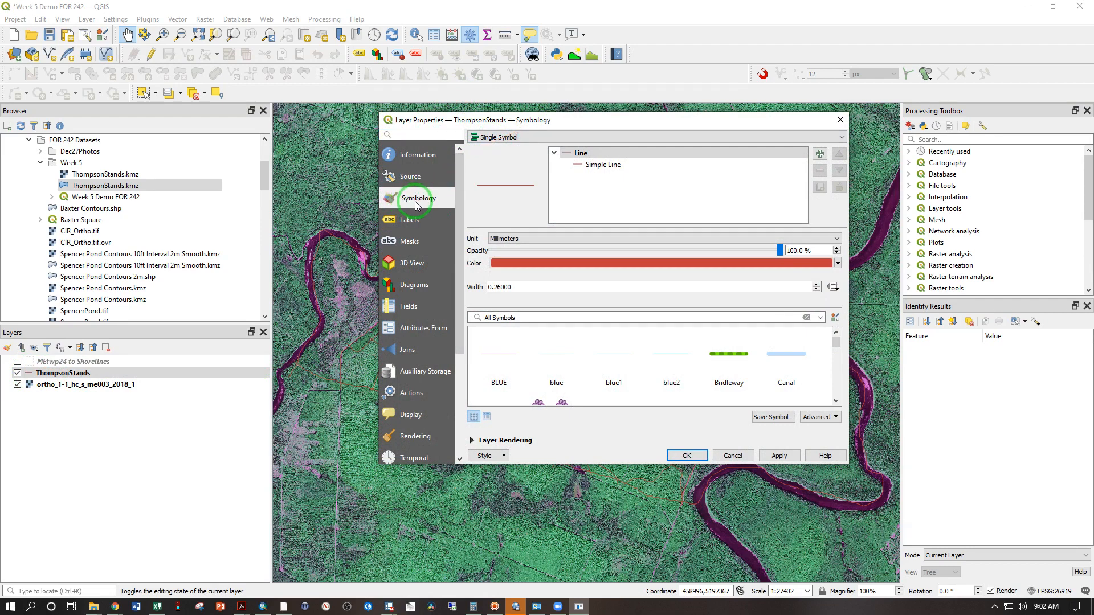
click(837, 263)
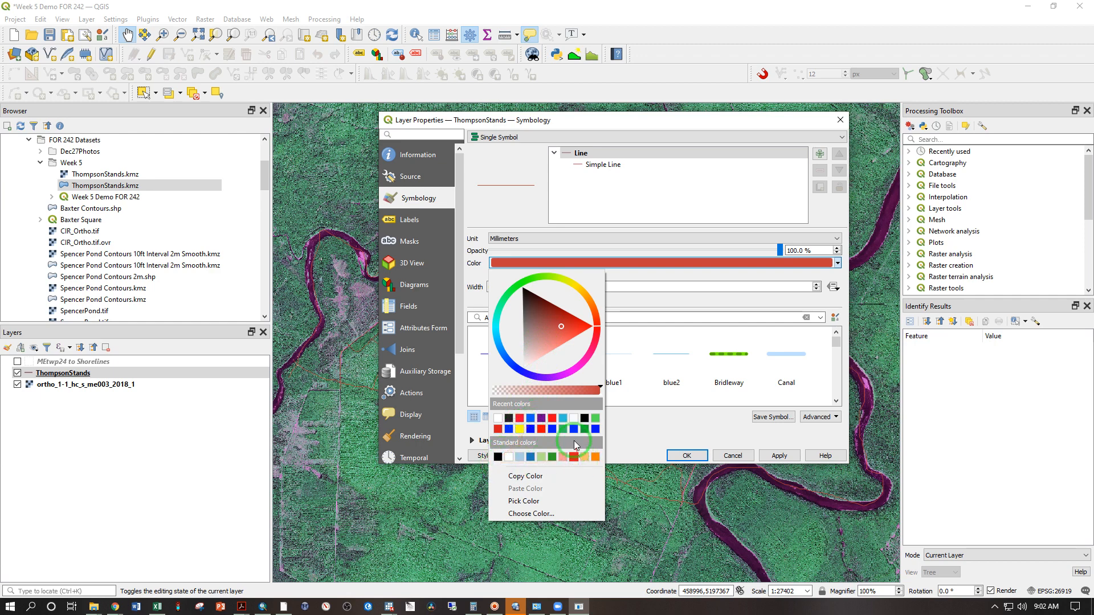
click(572, 286)
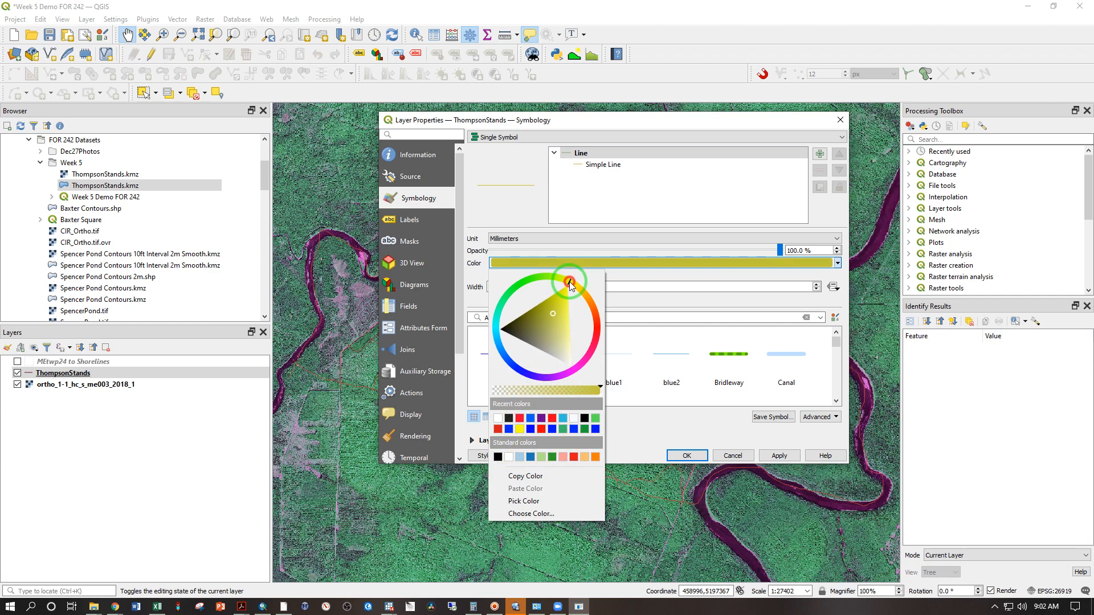
click(553, 314)
mouse_move(553, 314)
mouse_down()
mouse_move(567, 289)
mouse_move(488, 342)
mouse_move(544, 367)
mouse_move(595, 412)
mouse_up()
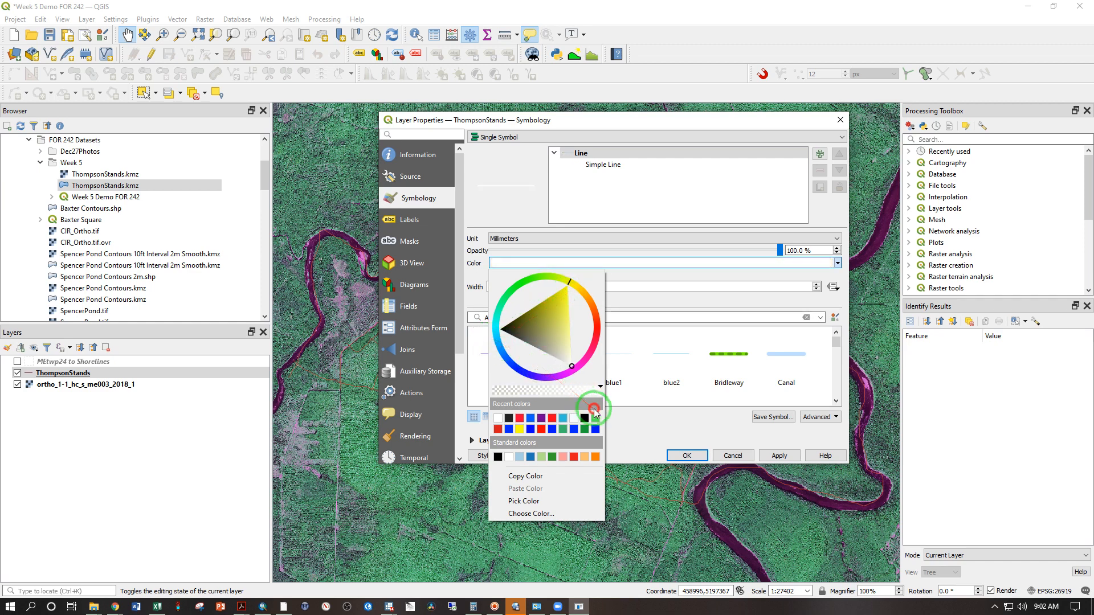
mouse_move(596, 354)
mouse_down()
mouse_move(611, 272)
mouse_move(588, 278)
mouse_up()
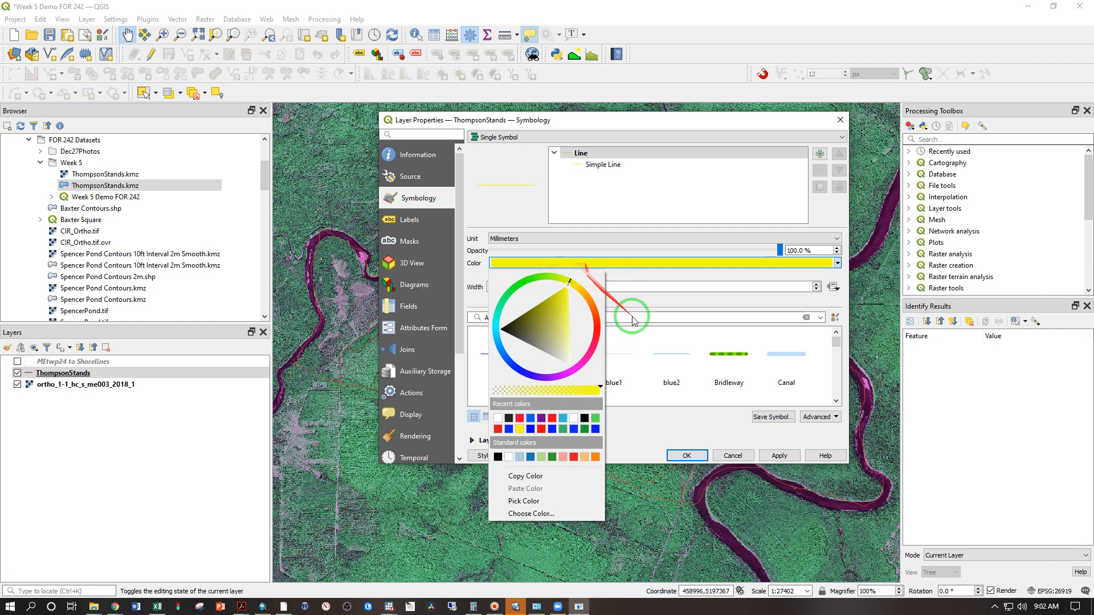
click(775, 454)
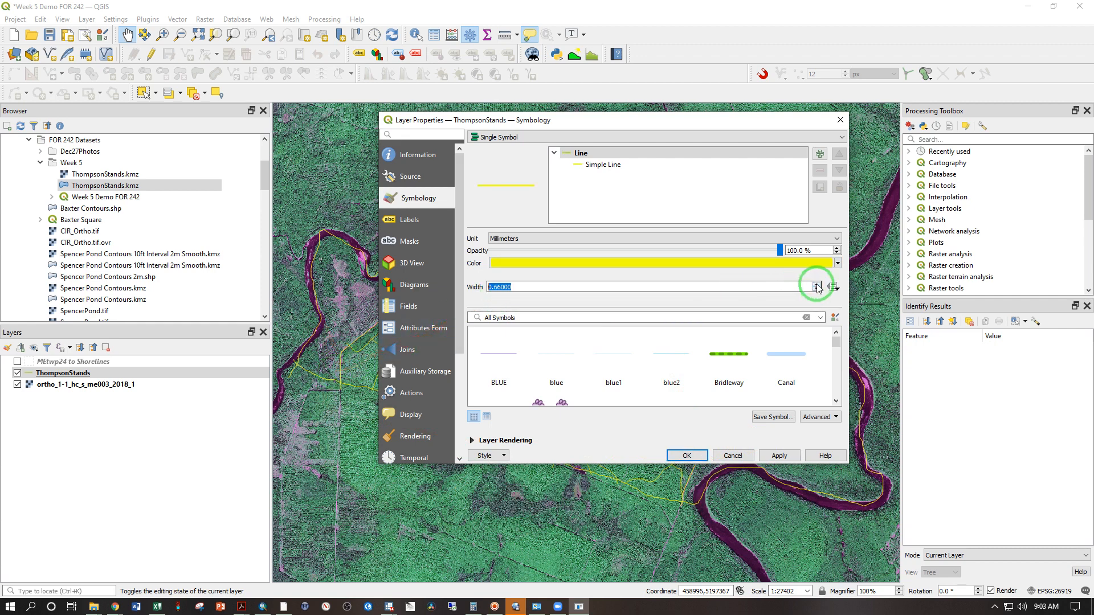
click(776, 455)
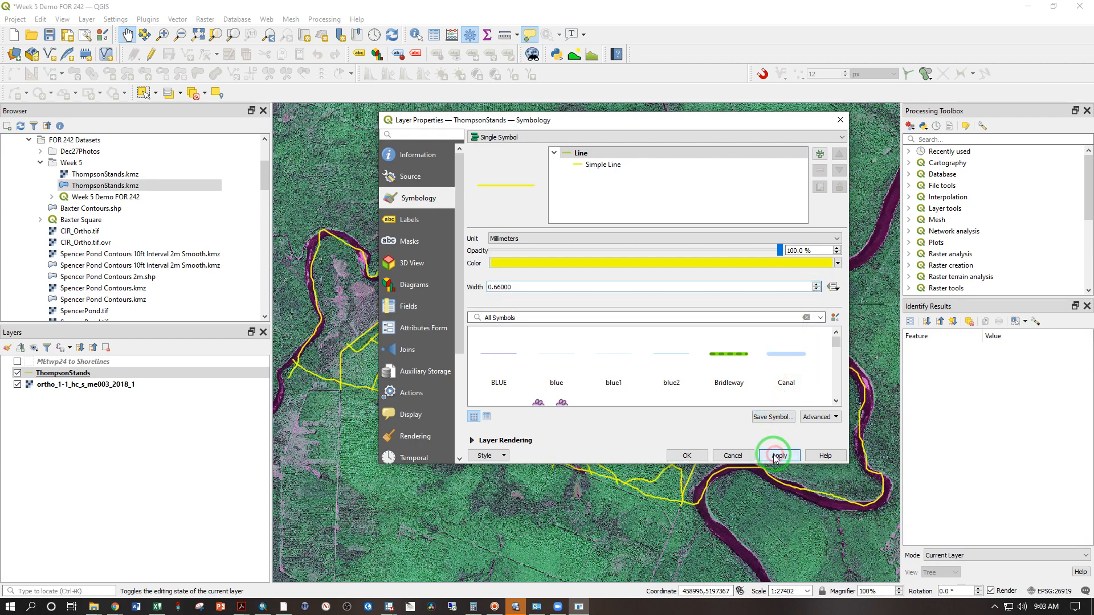
click(689, 456)
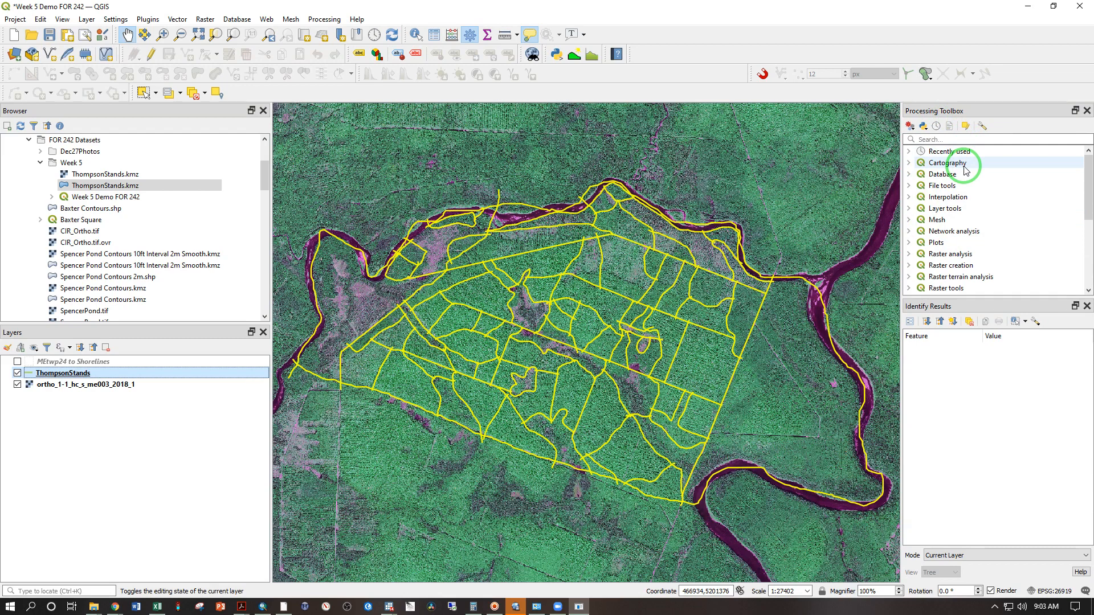
click(64, 20)
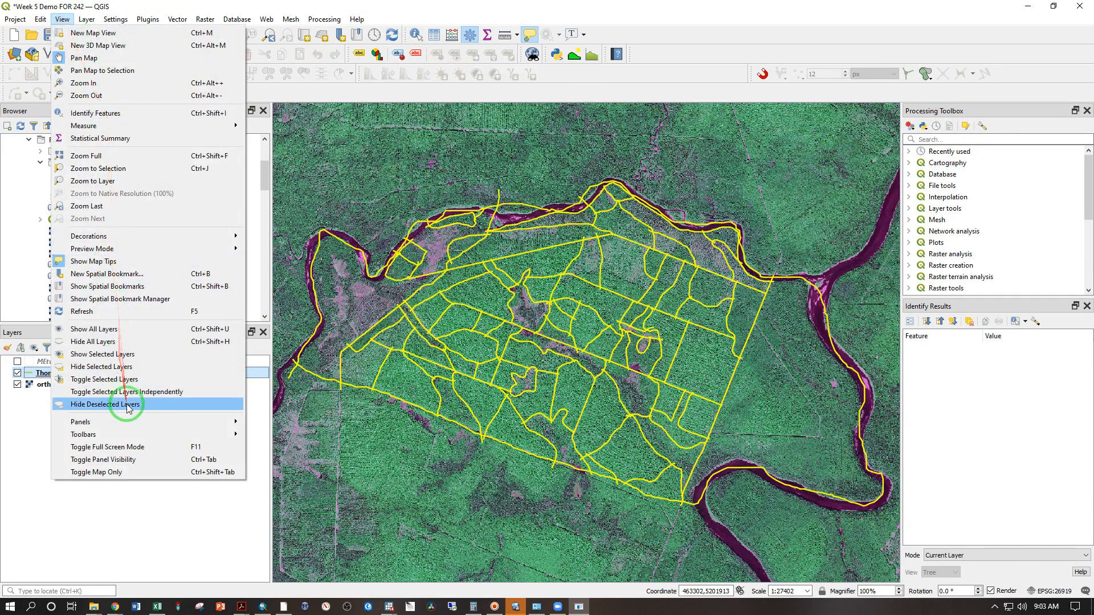
mouse_move(130, 422)
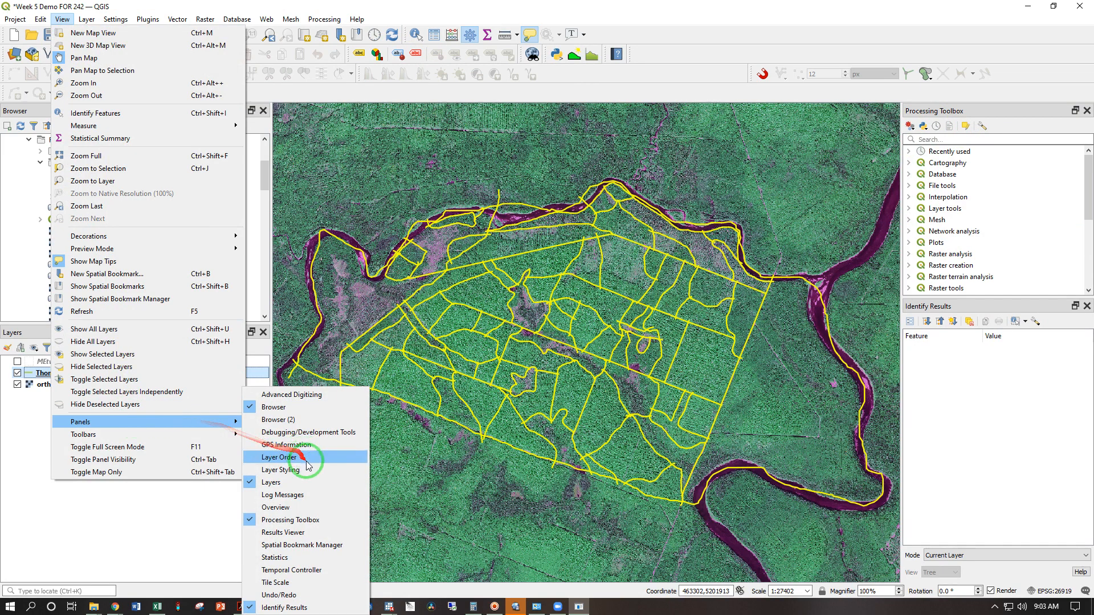
click(308, 520)
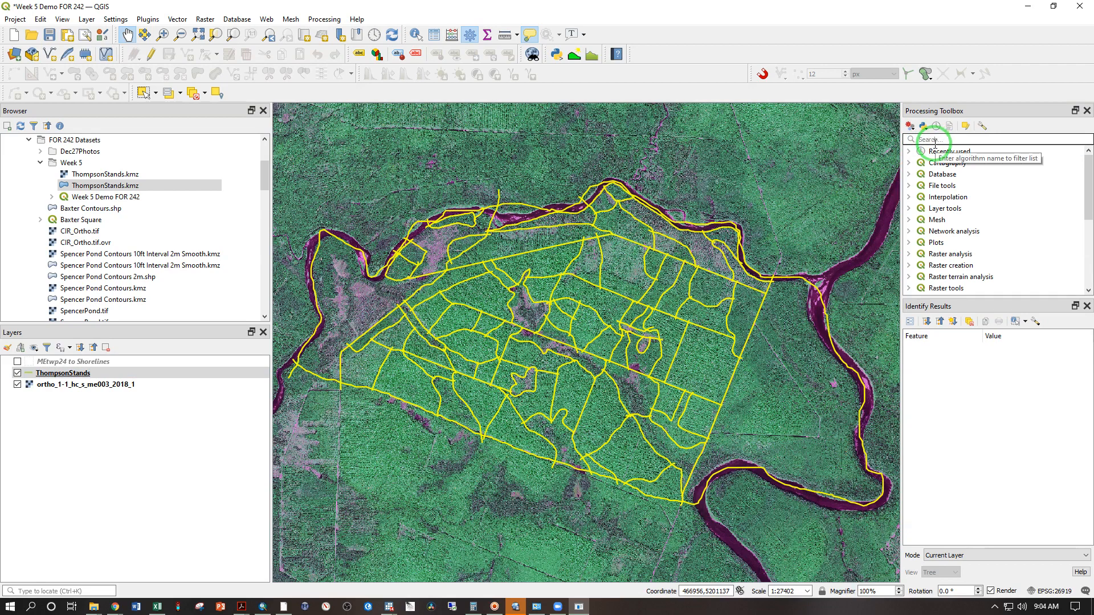
Step: Run the Polygonize vector geometry tool on the ThompsonStands layer, outputting to a temporary layer
text(polygon)
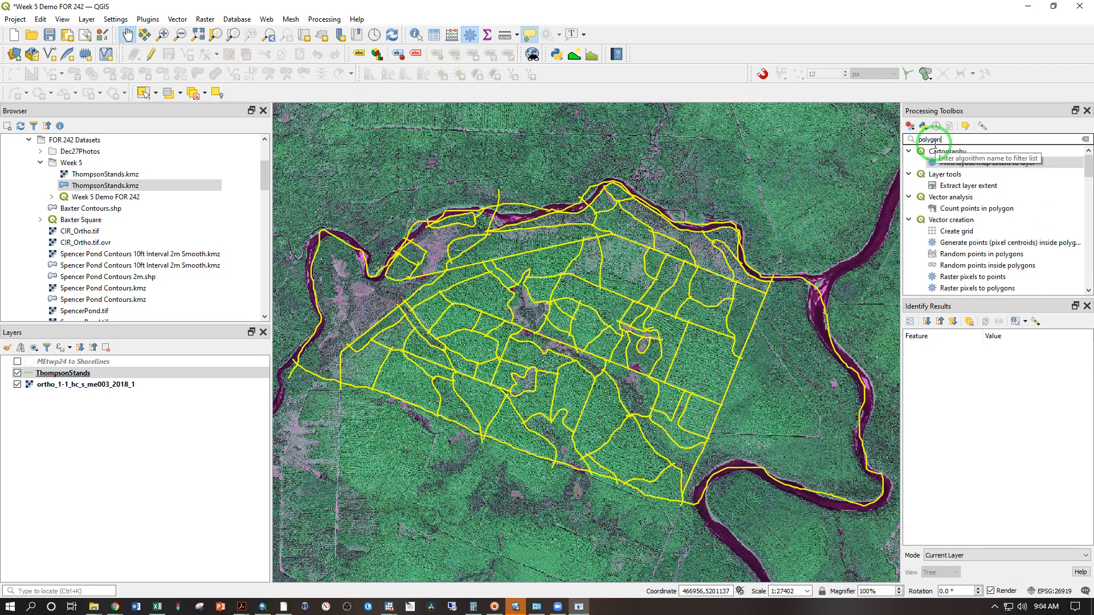
text(ize)
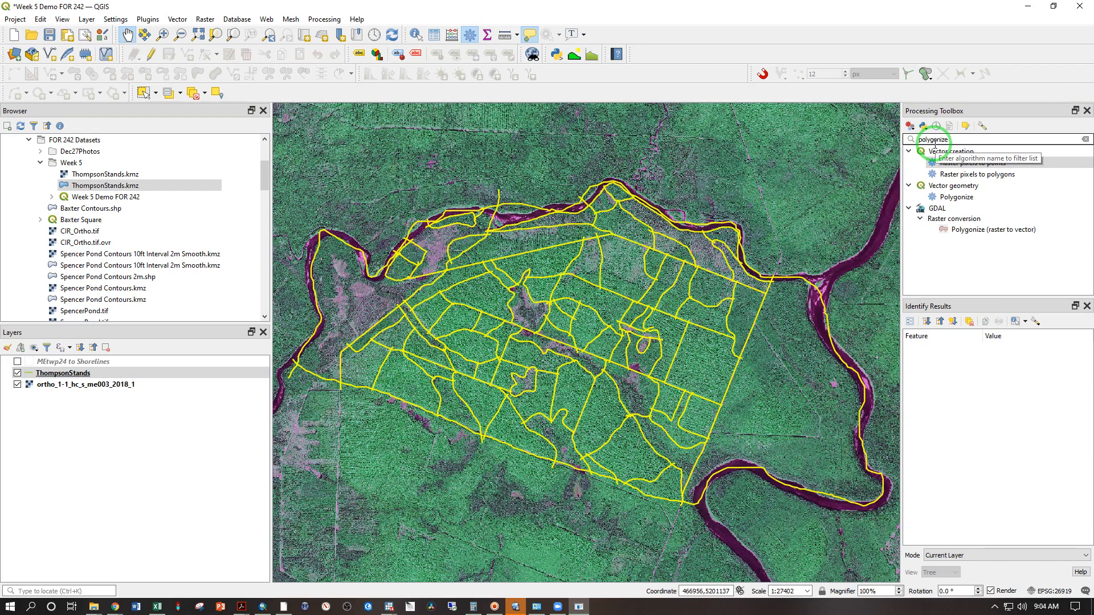
double_click(955, 199)
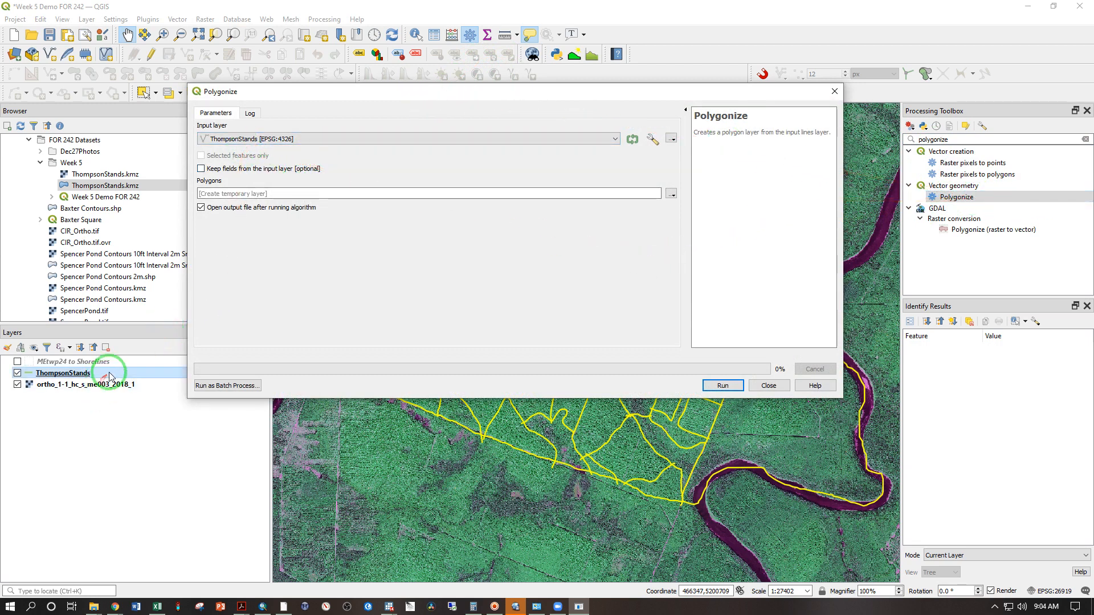
click(244, 195)
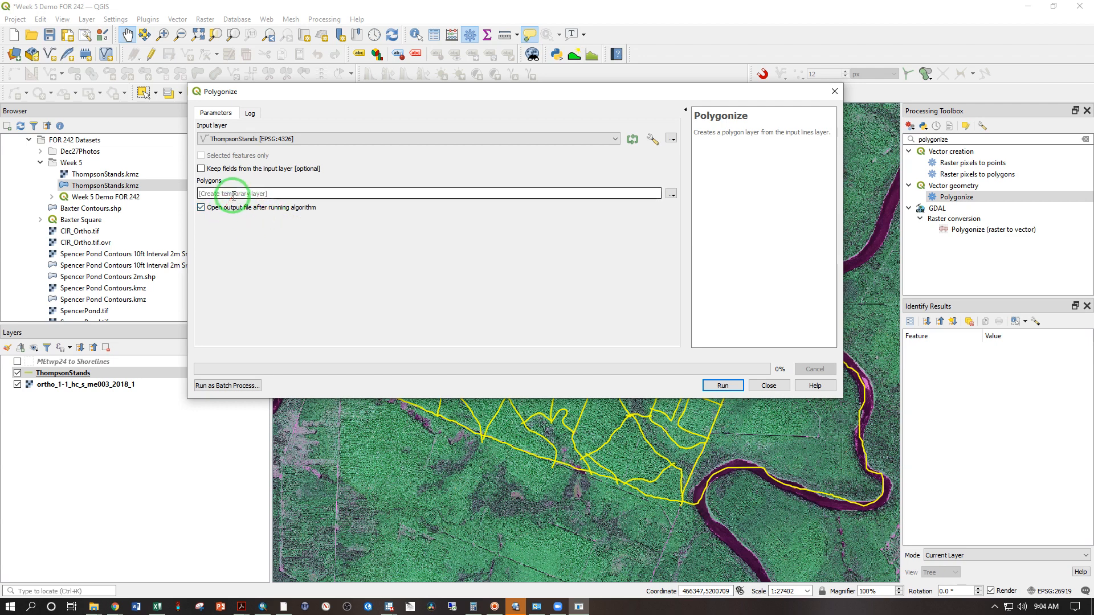
click(706, 386)
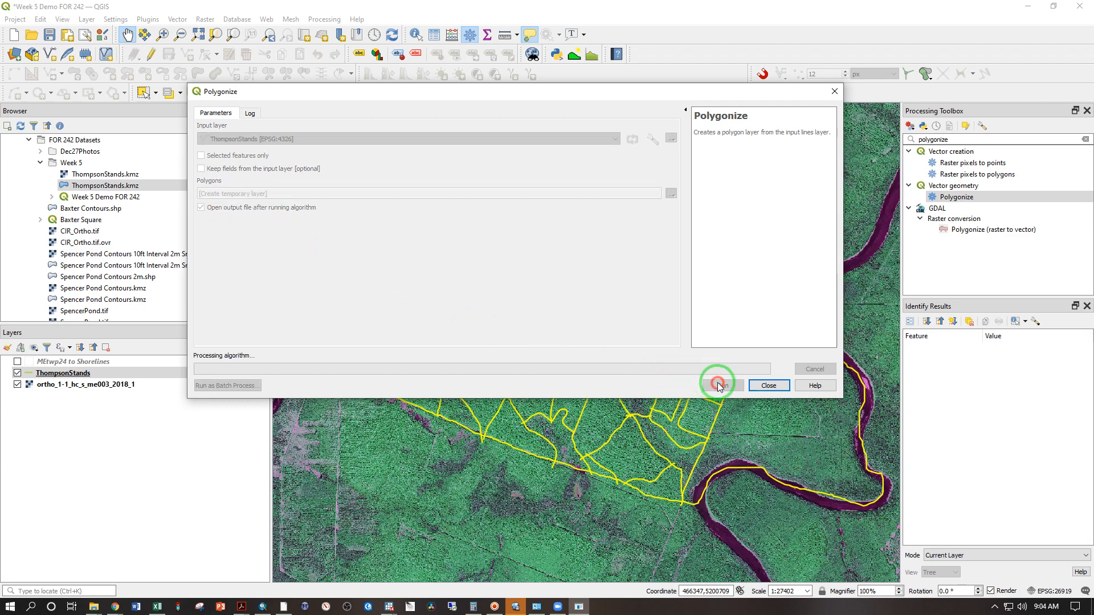
click(769, 386)
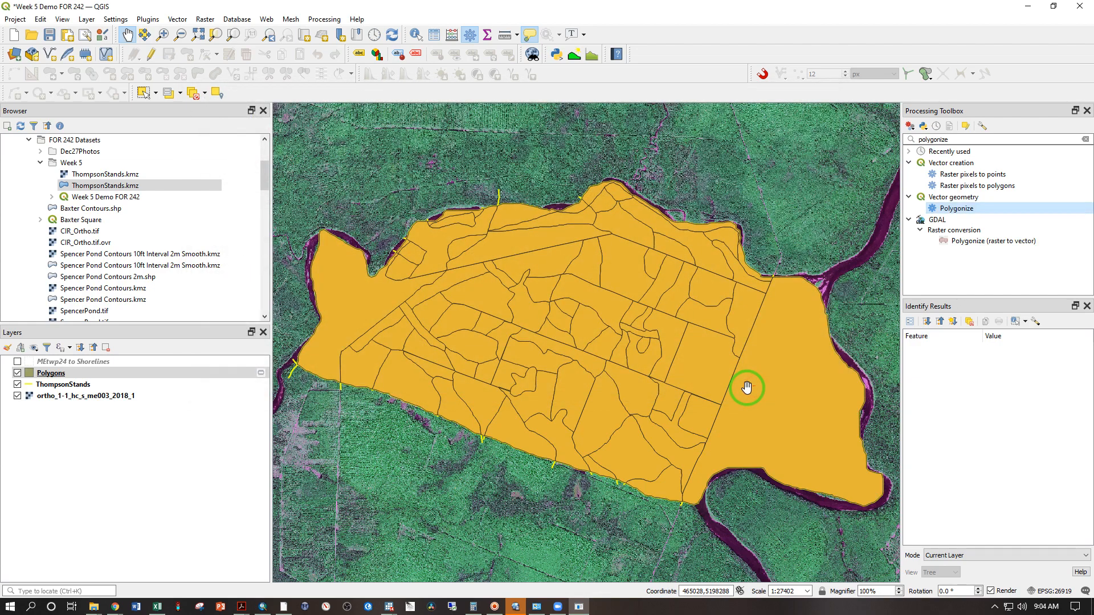
Step: Set the fill color opacity of the Polygons layer's simple fill to 0%
scroll(482, 438, up, 3)
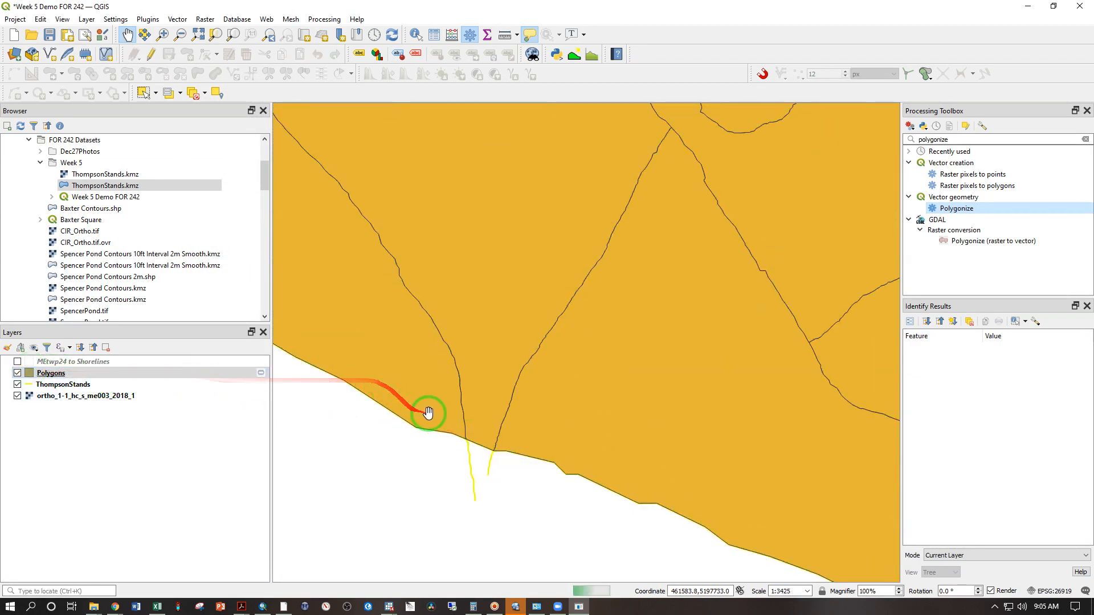
click(29, 376)
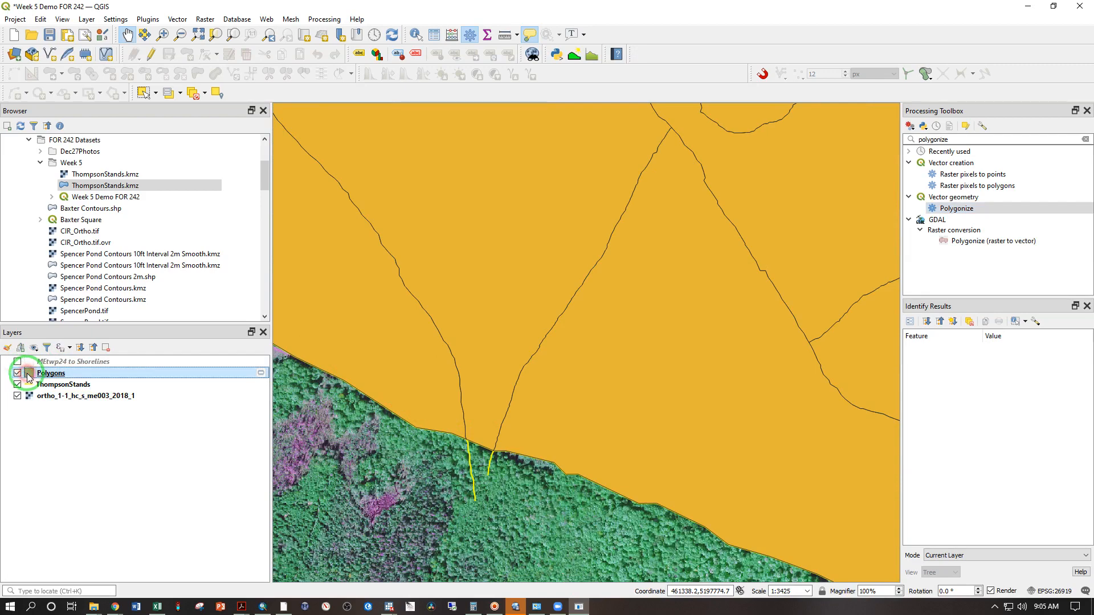
double_click(28, 376)
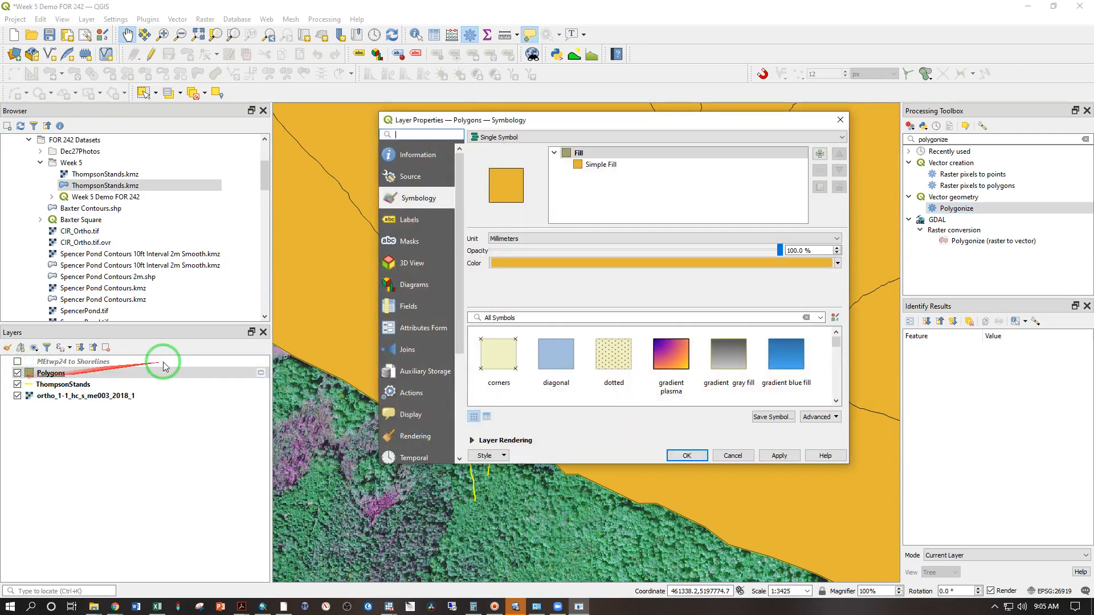
click(615, 166)
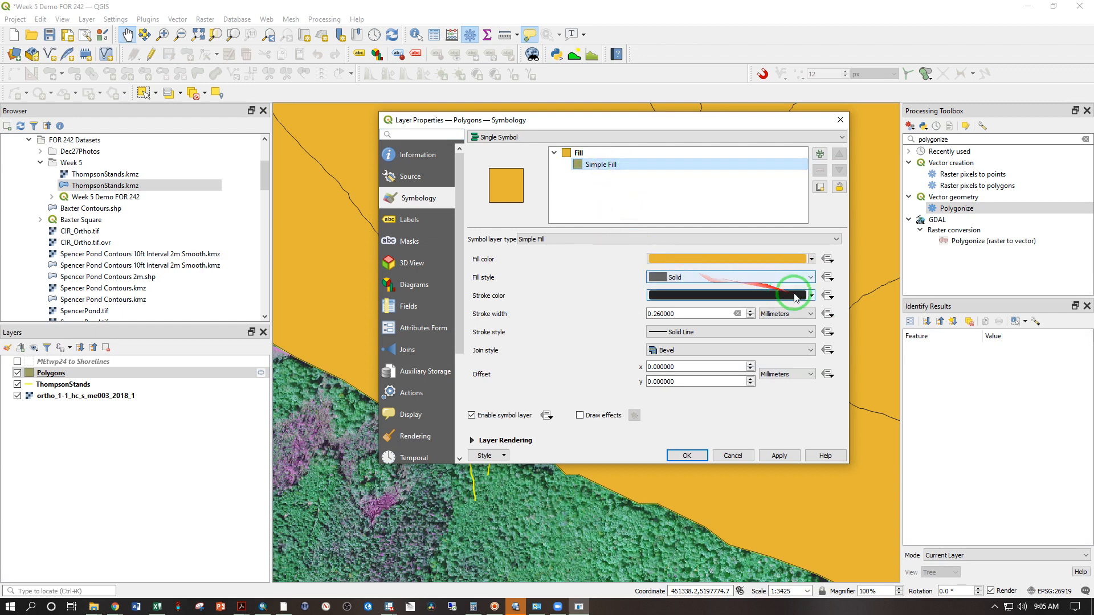
click(575, 153)
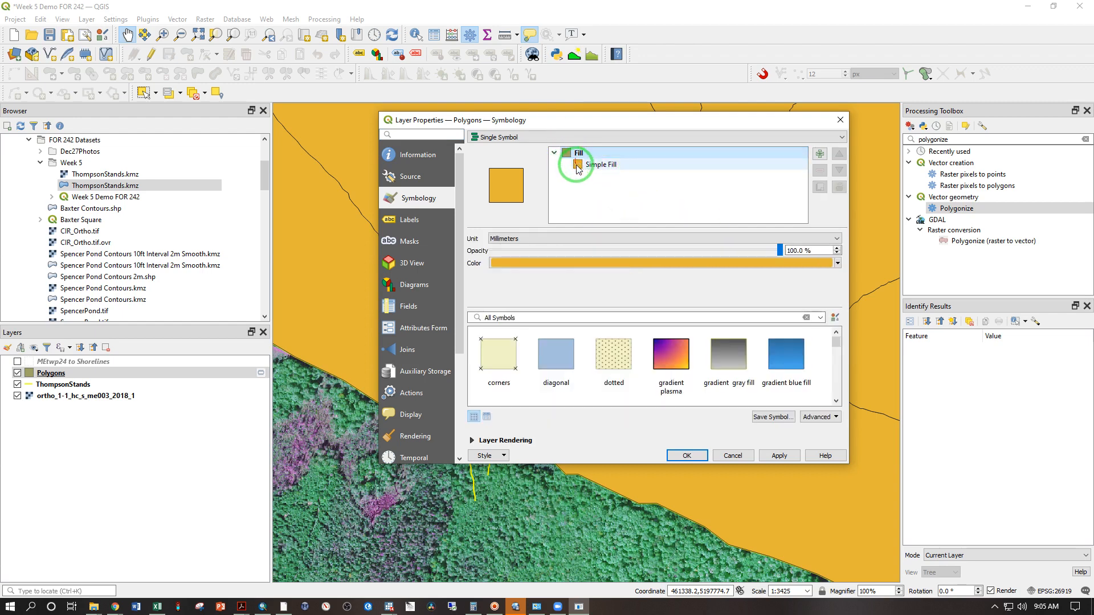
click(579, 166)
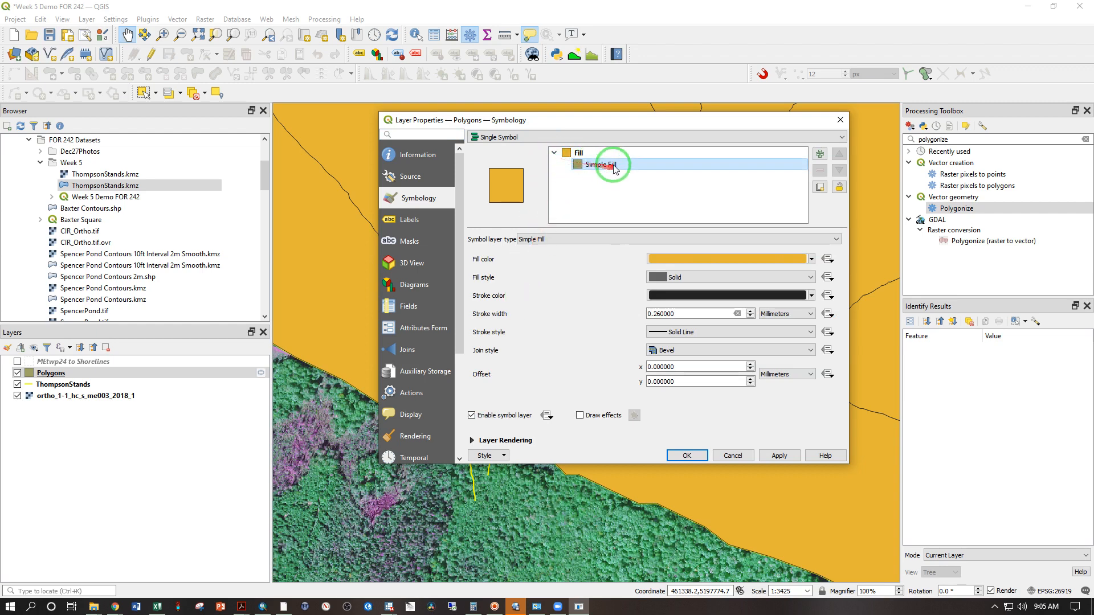
click(809, 263)
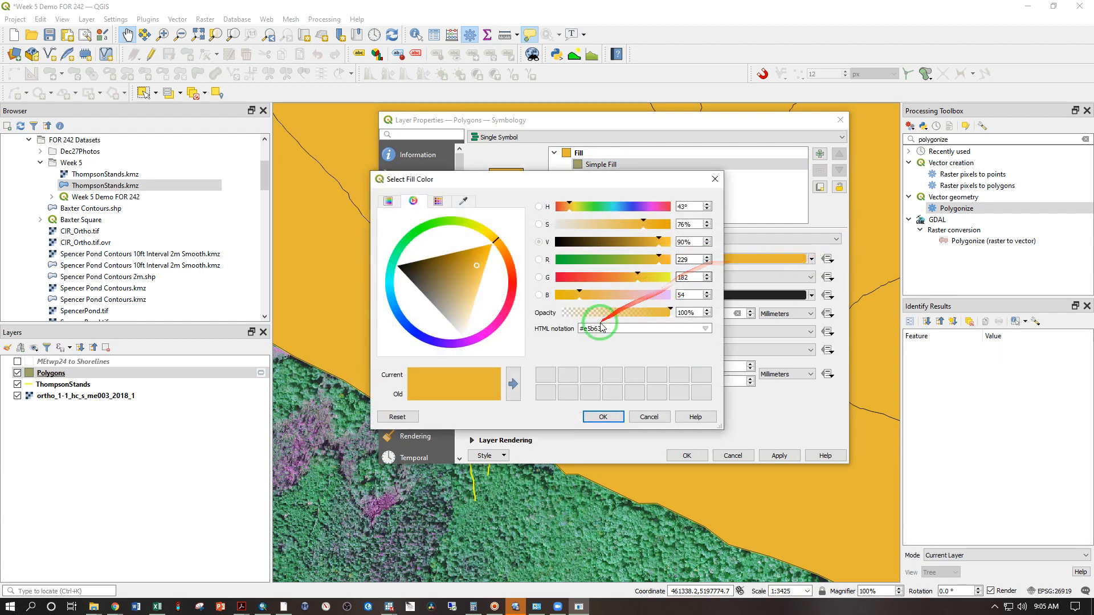
drag(670, 312, 547, 314)
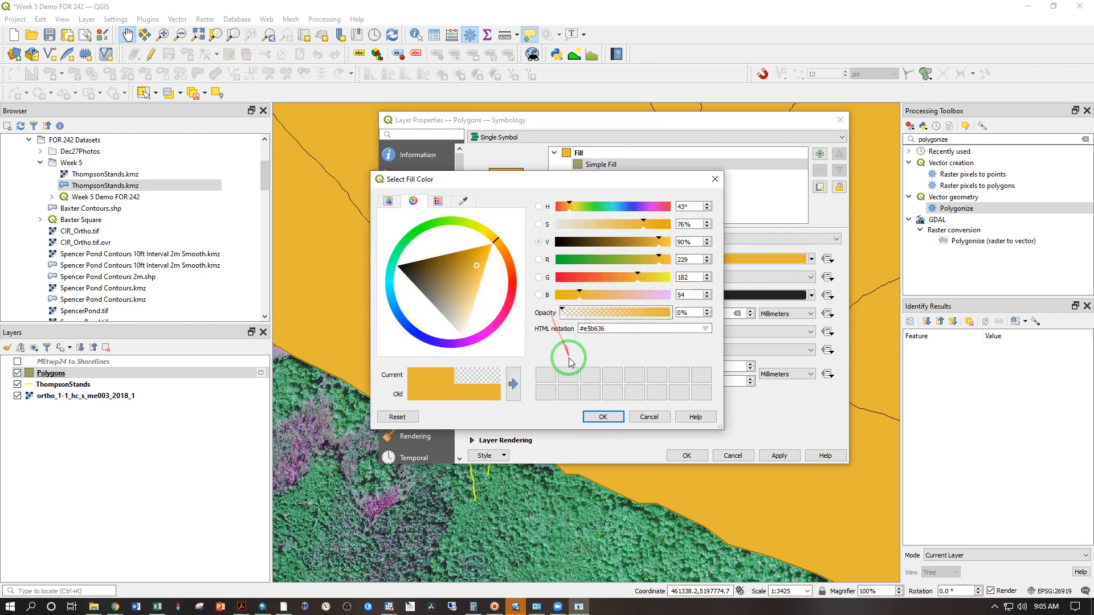
click(599, 416)
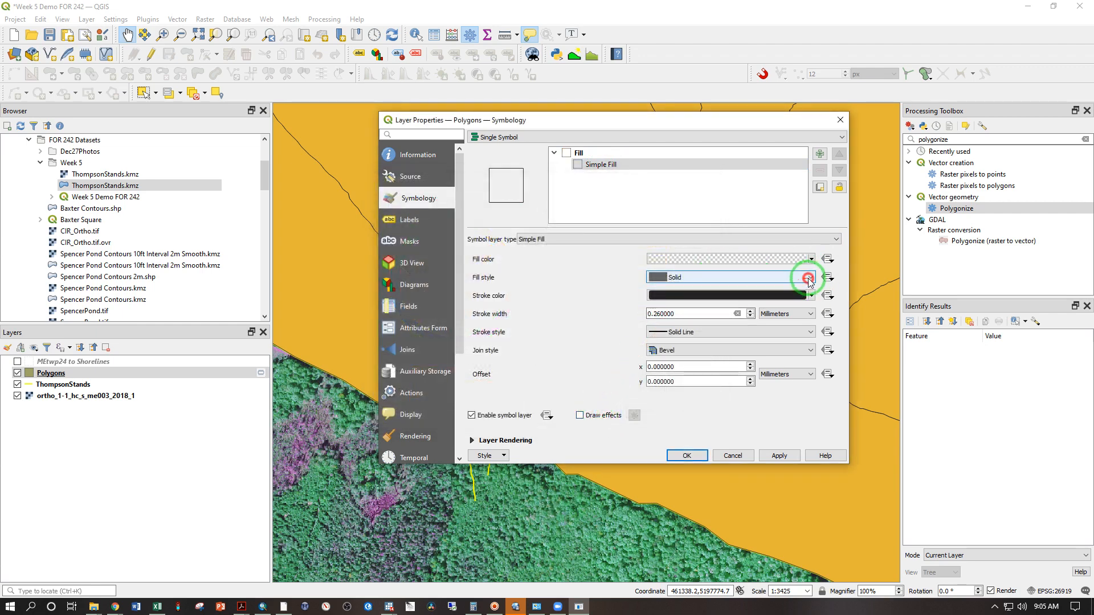
Step: Set the Polygons layer's fill style to No Brush and its stroke color to bright red
click(810, 278)
click(763, 297)
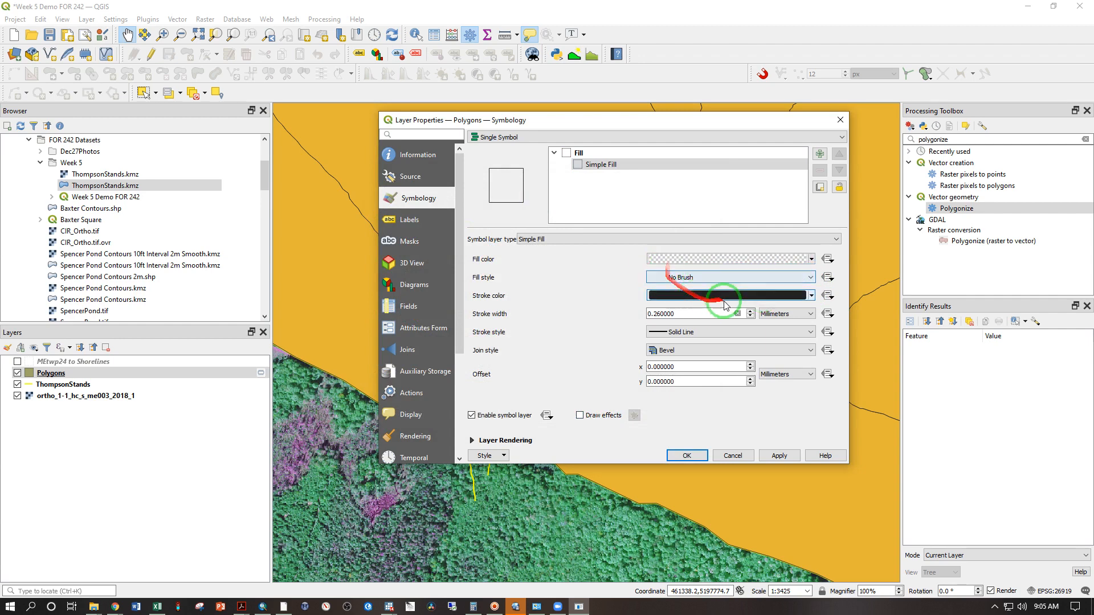
click(813, 296)
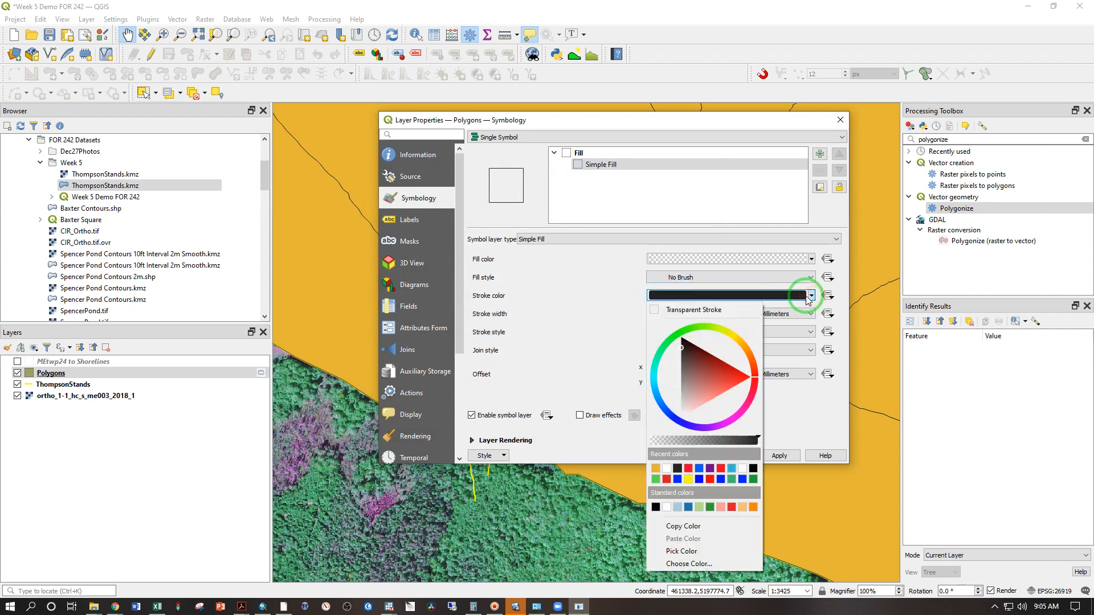
click(754, 378)
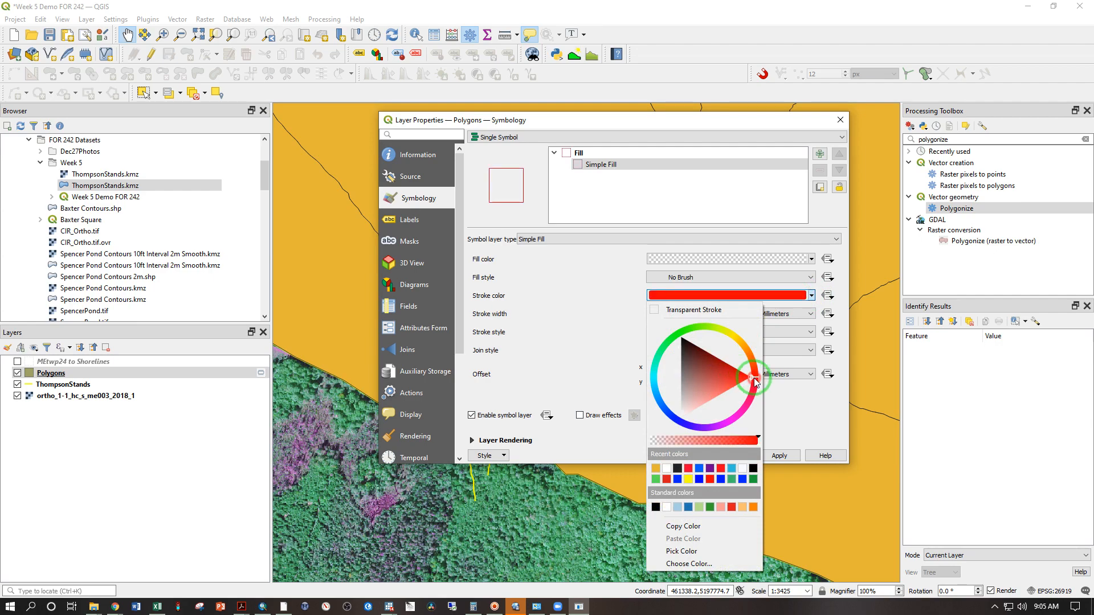
click(773, 378)
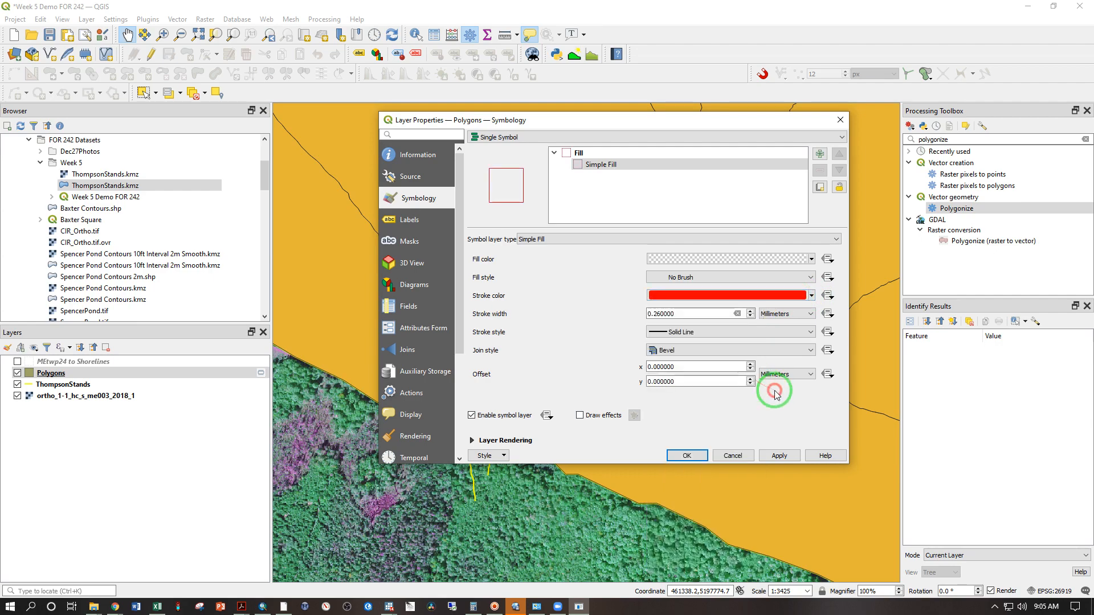
click(690, 456)
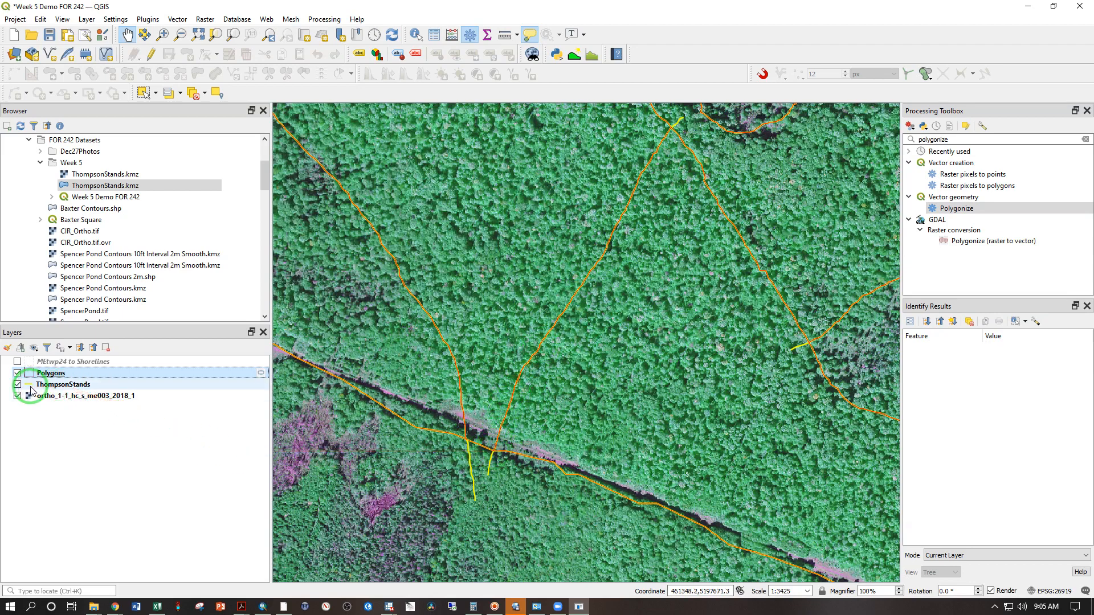
Step: Increase the ThompsonStands line width to 1.06 millimeters
click(30, 387)
double_click(31, 389)
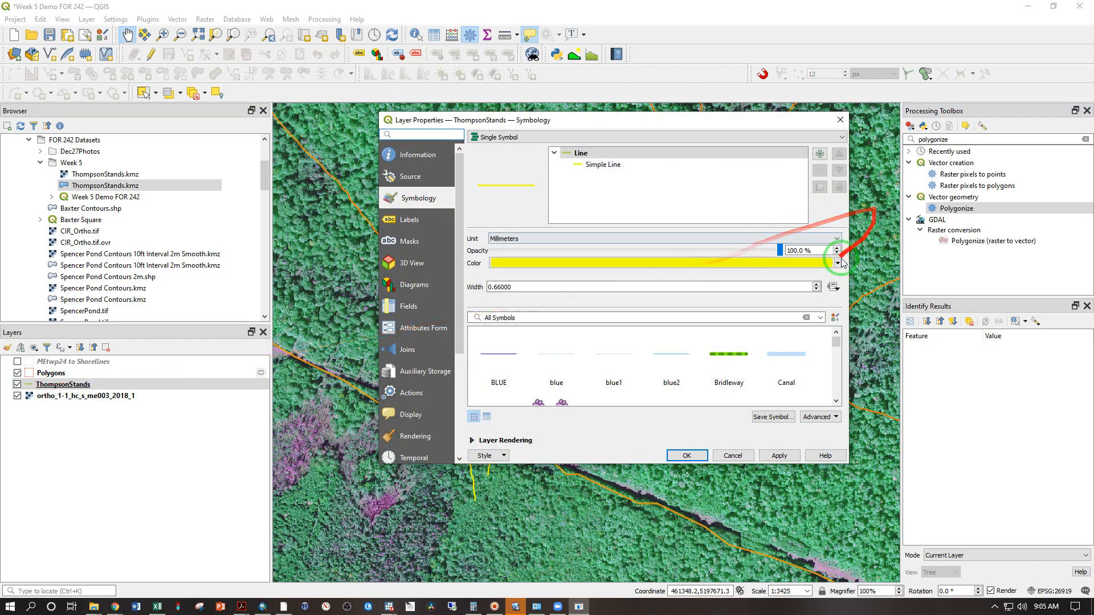
click(818, 285)
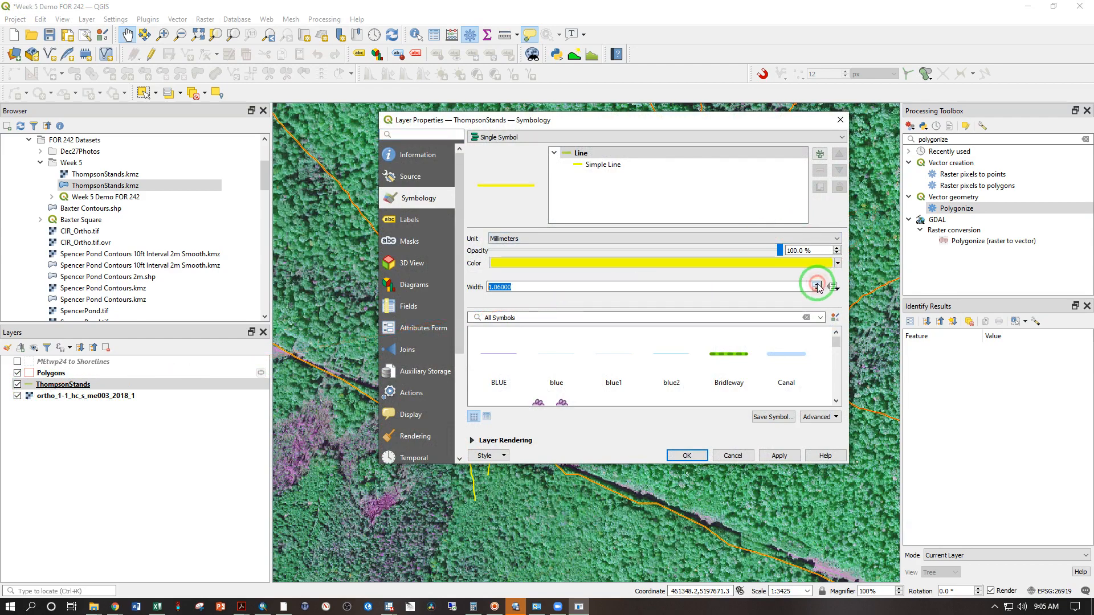
click(687, 456)
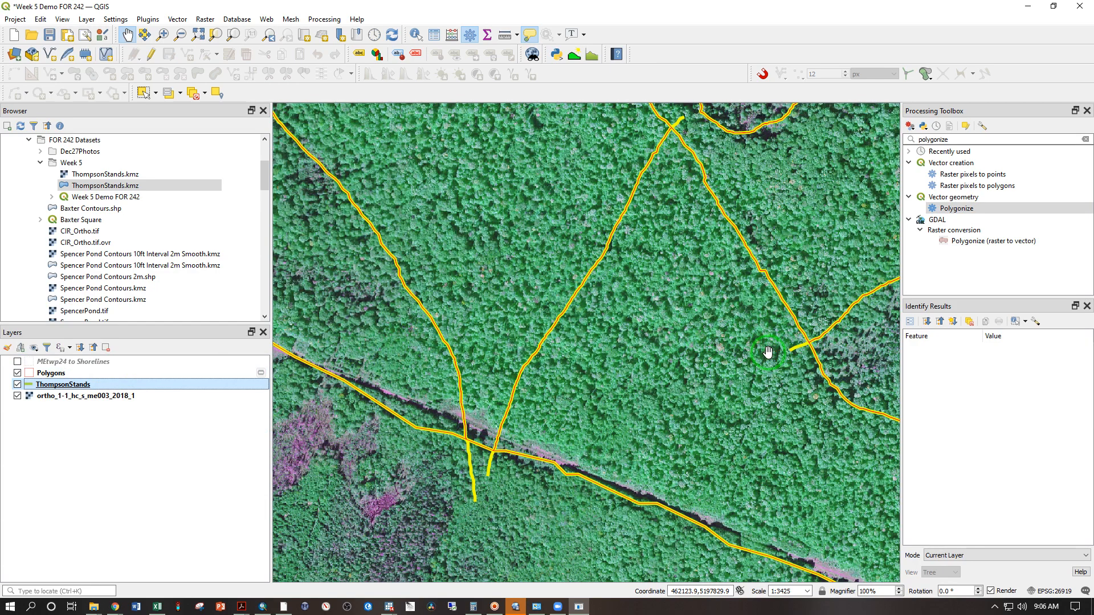
Step: Identify several individual stand polygons in the Polygons layer to check their outlines, closing the feature attribute forms
scroll(491, 284, down, 1)
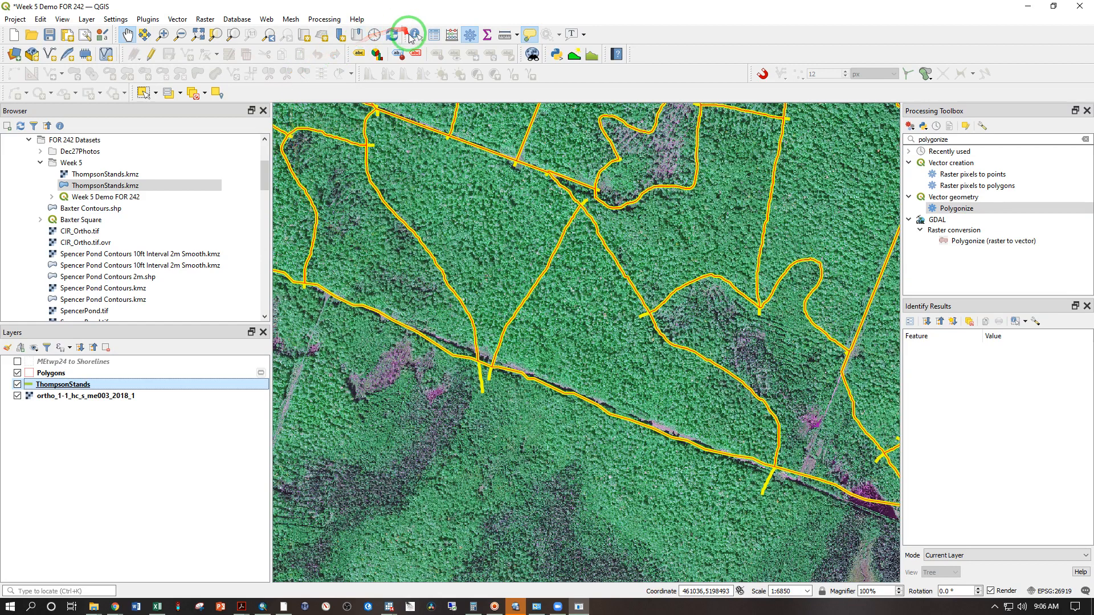
click(411, 36)
click(57, 374)
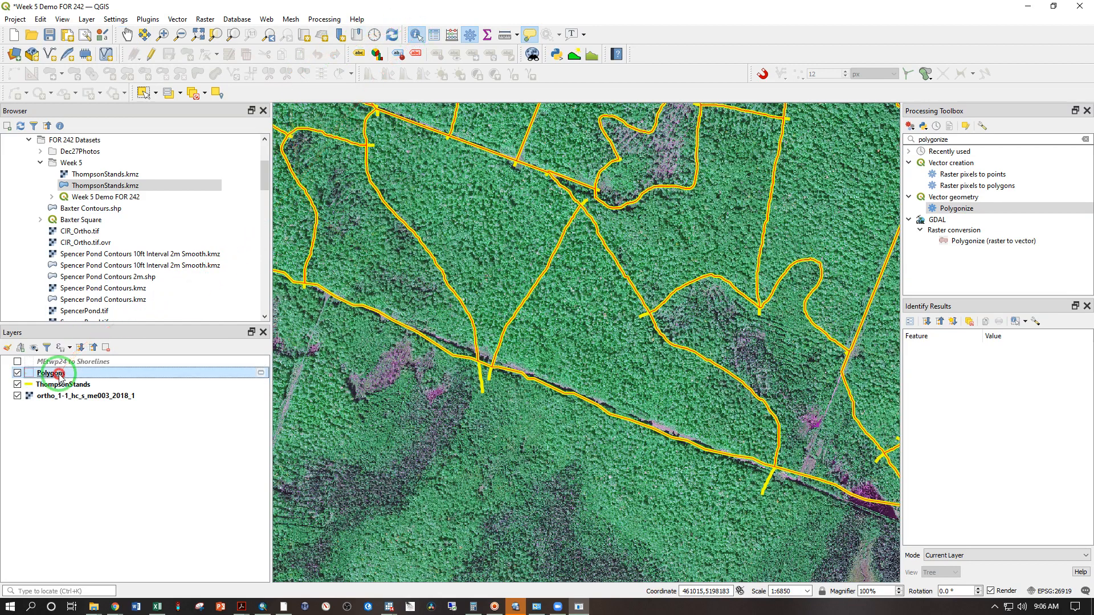
click(583, 332)
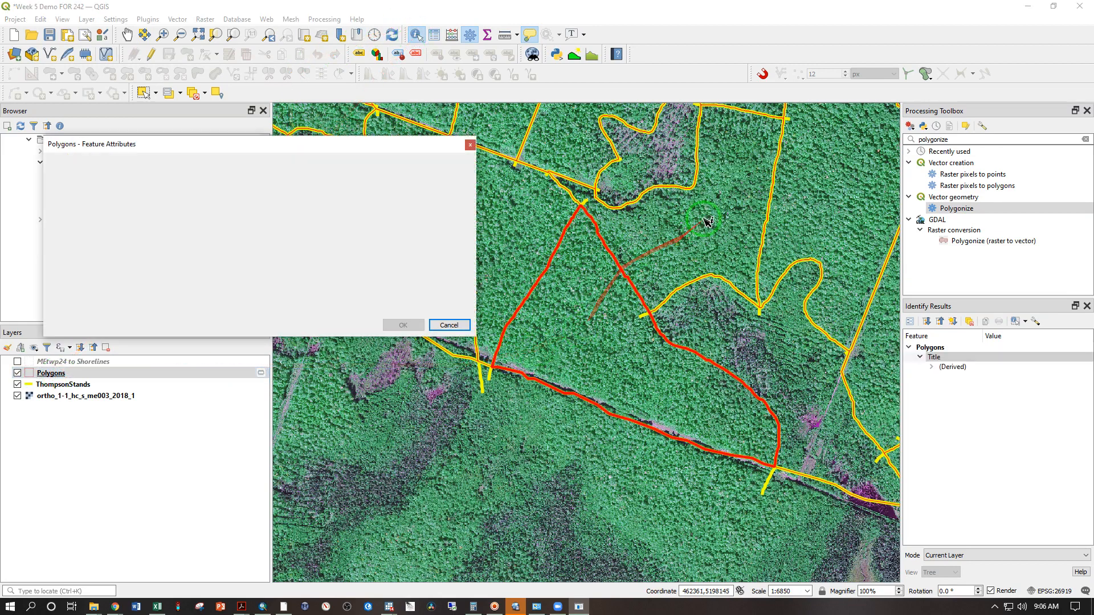
click(706, 221)
click(795, 276)
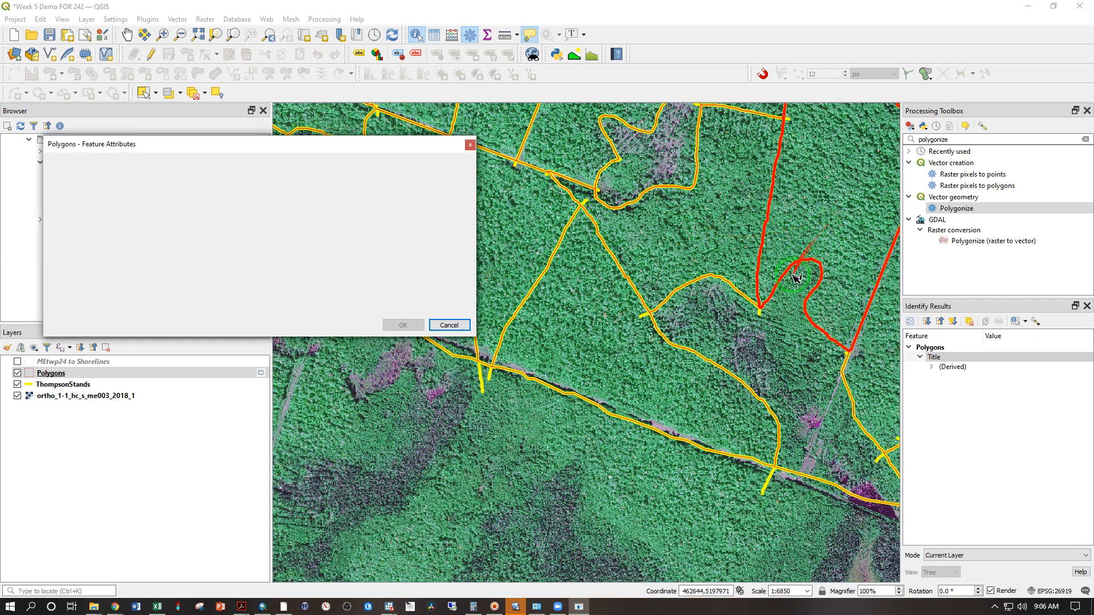
click(780, 356)
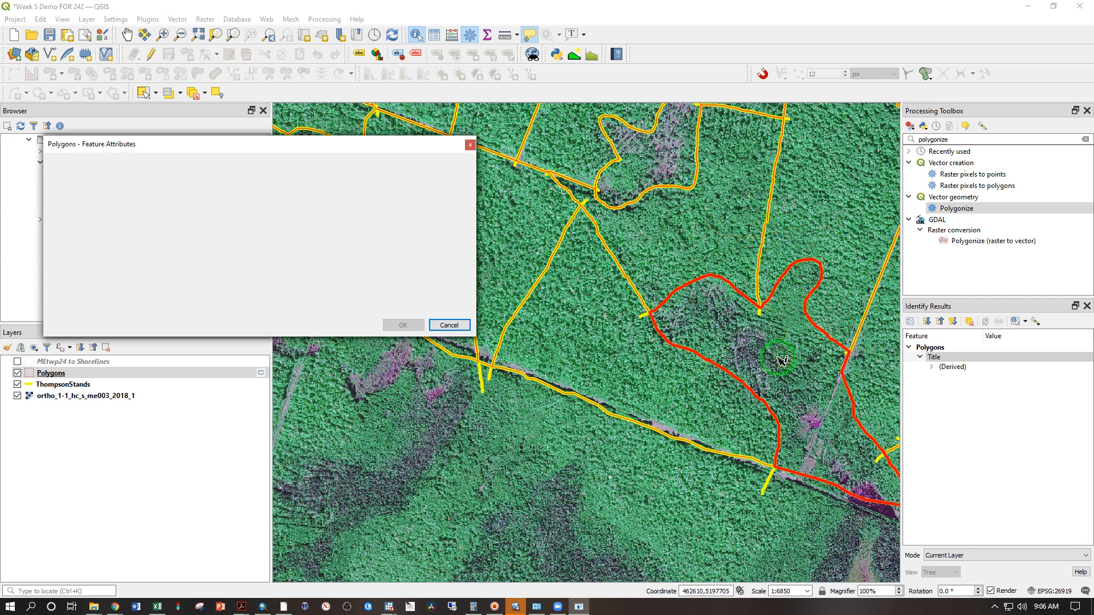
click(523, 240)
drag(365, 149, 338, 276)
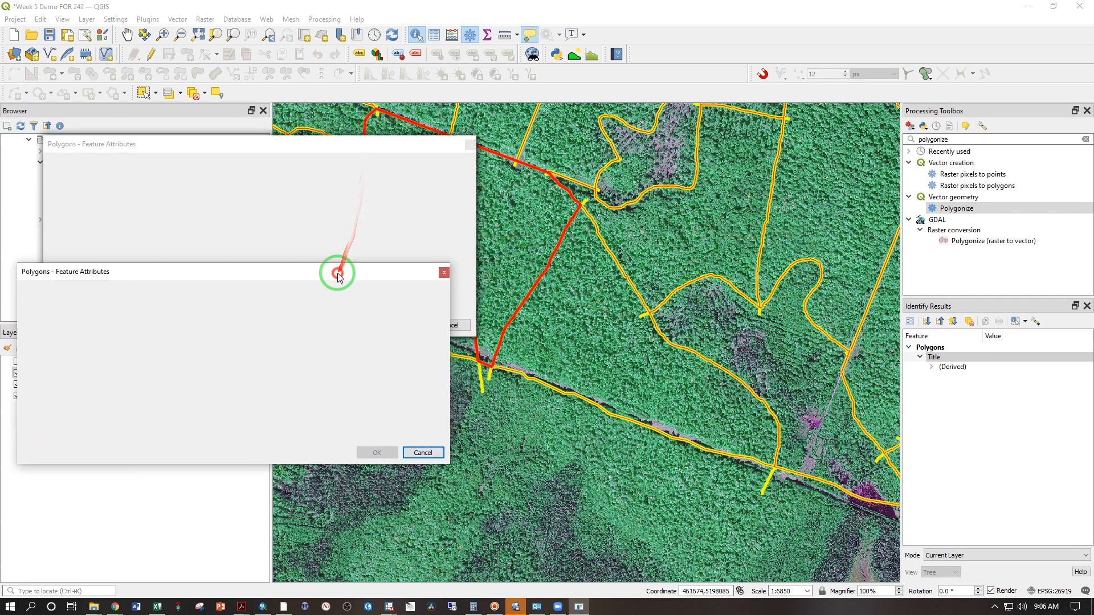
click(350, 134)
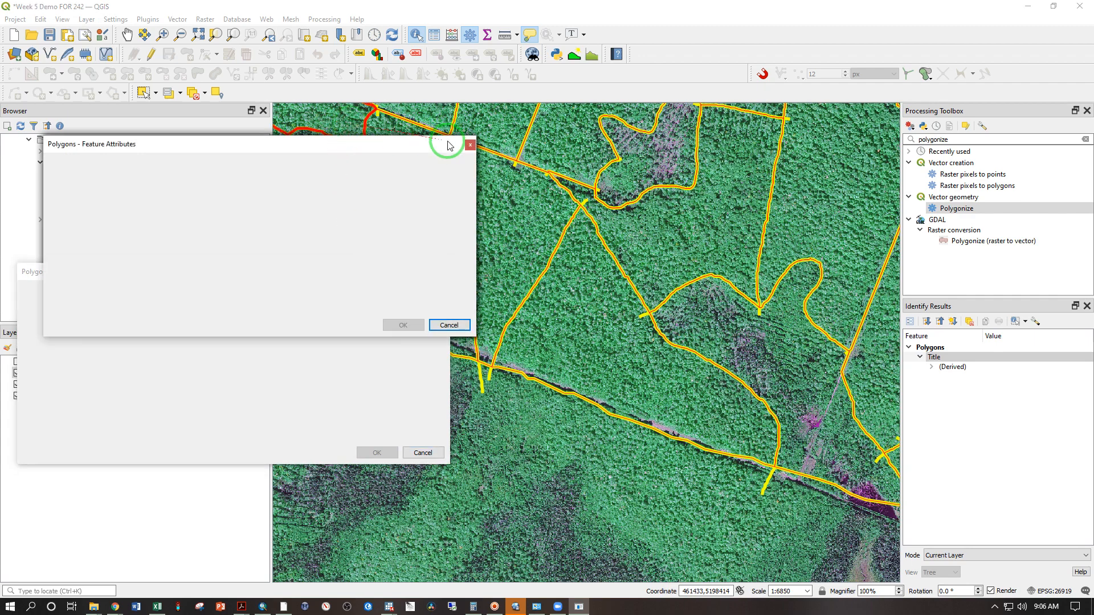
click(469, 146)
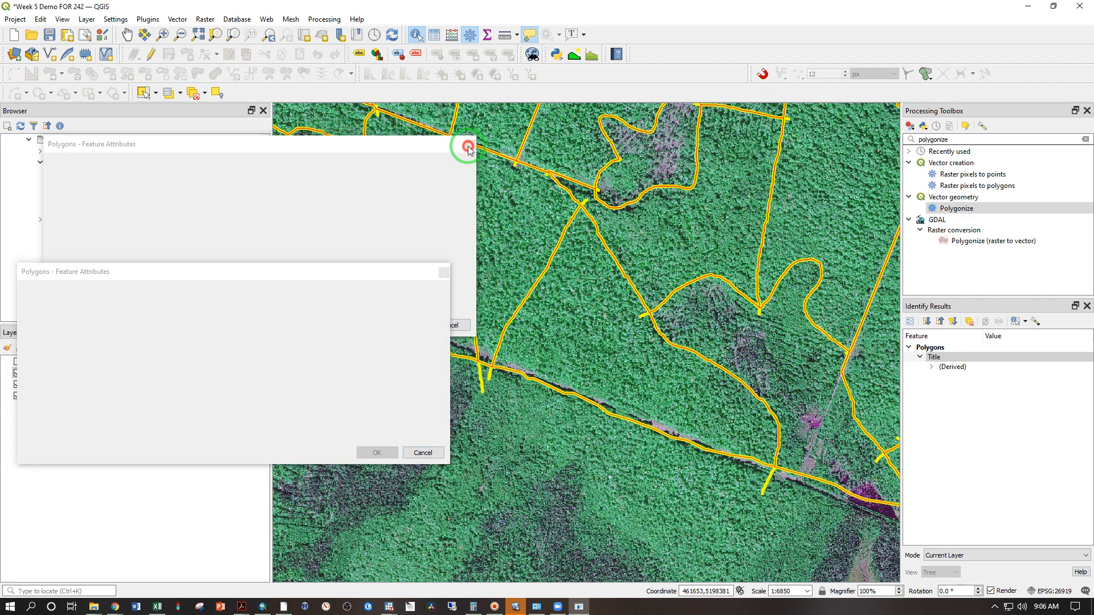
click(444, 272)
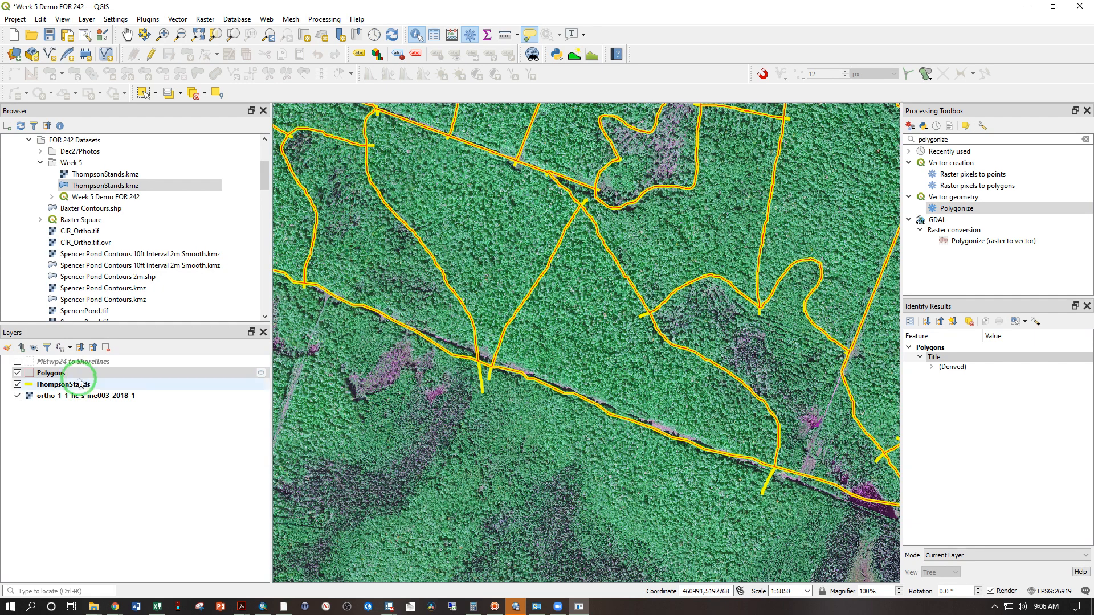
Step: Zoom the map to the full extent of the Polygons layer
right_click(59, 375)
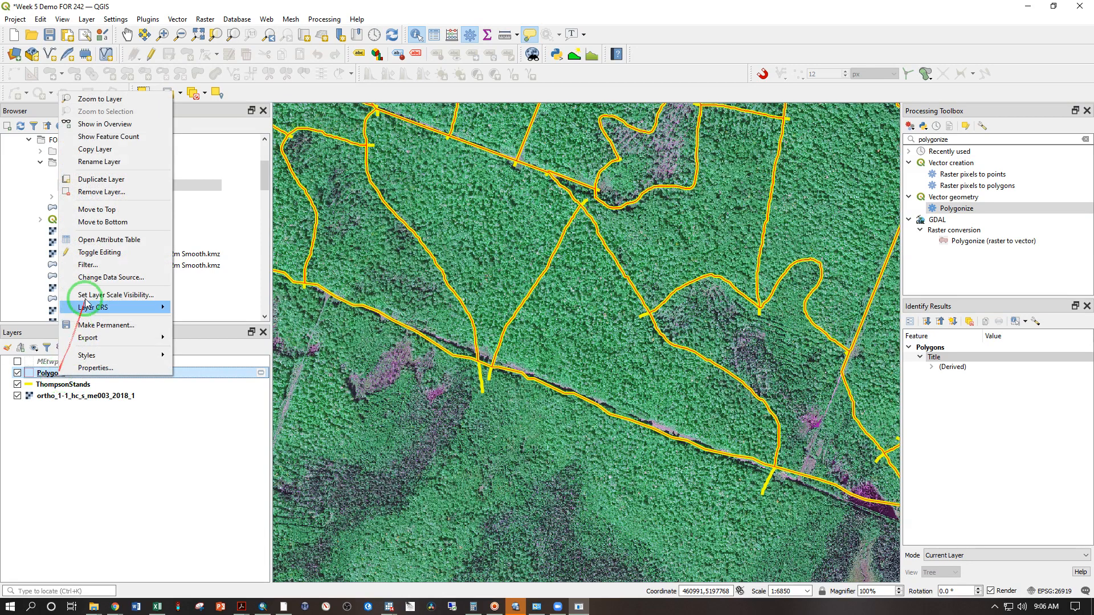
click(100, 101)
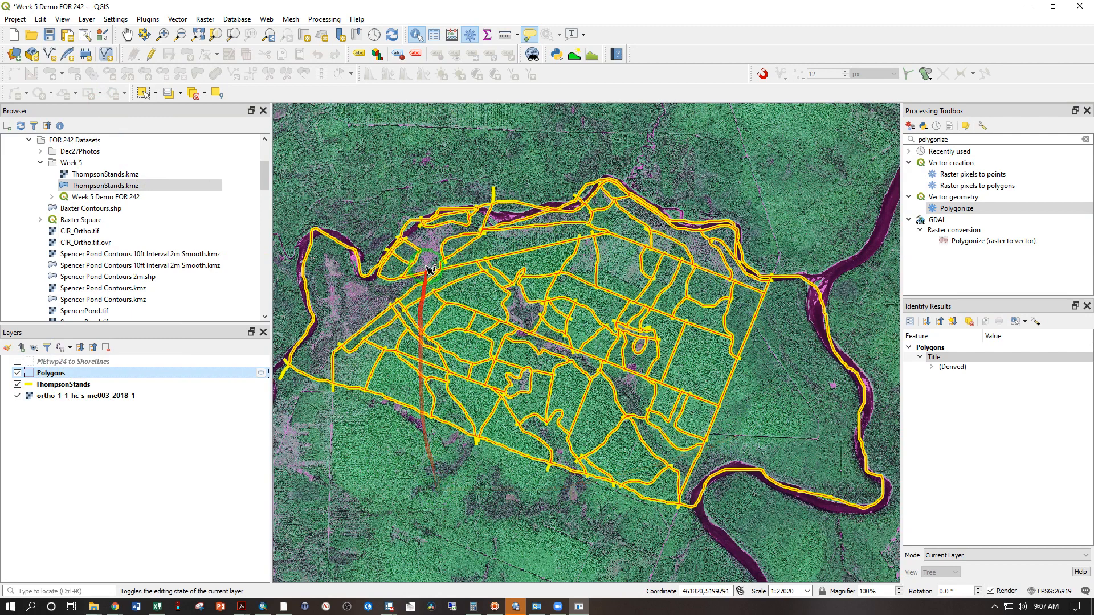
click(334, 323)
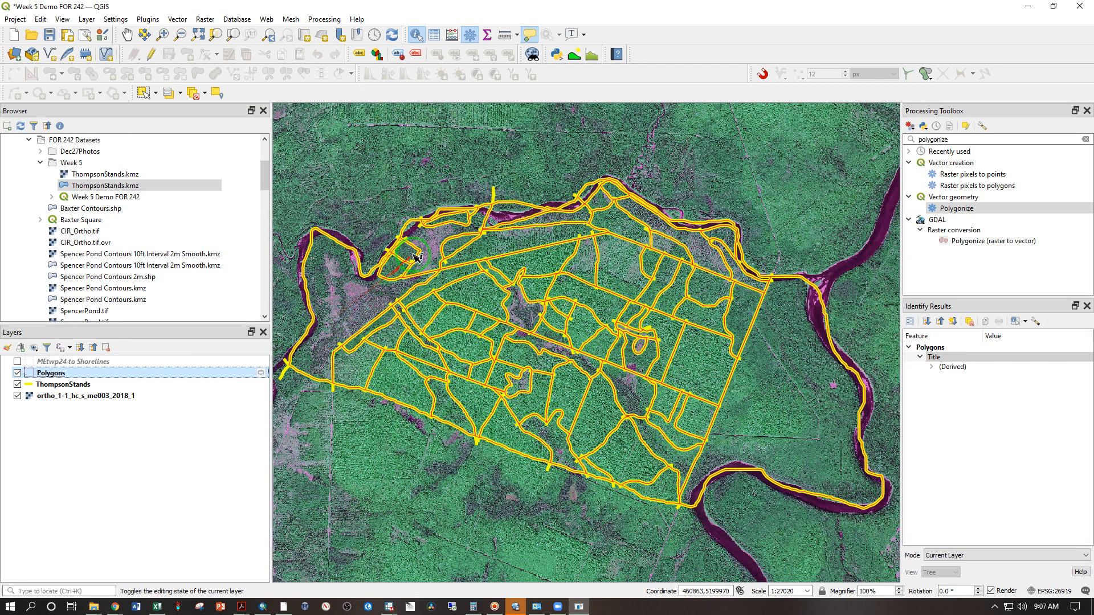
Step: Examine the stand lines along the river and the neighboring stands in the property's northwest against the orthophoto
scroll(327, 329, up, 2)
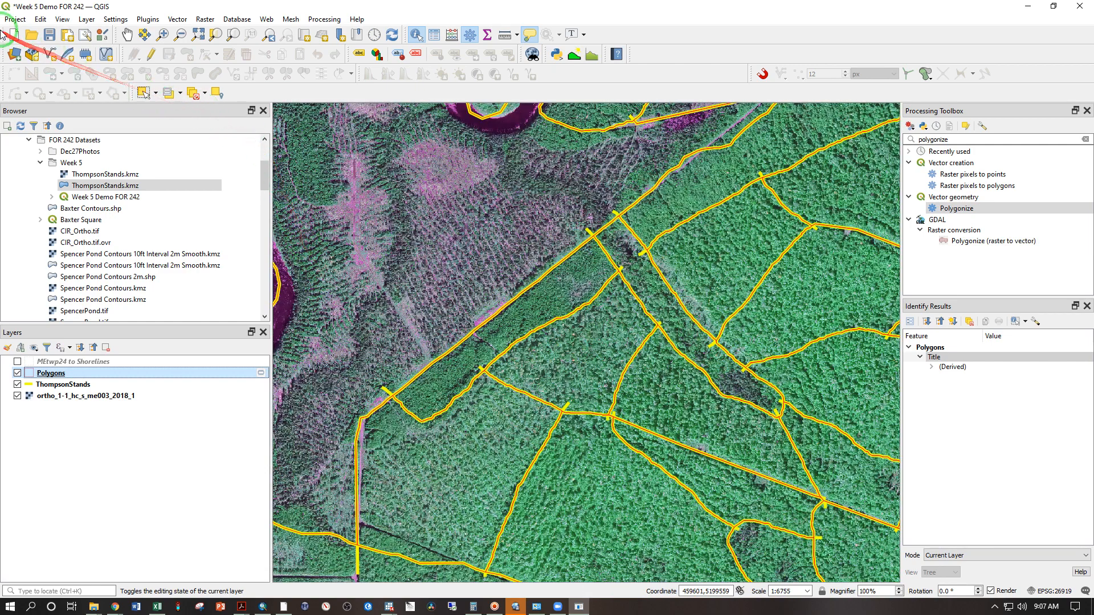
click(128, 35)
drag(483, 275, 764, 342)
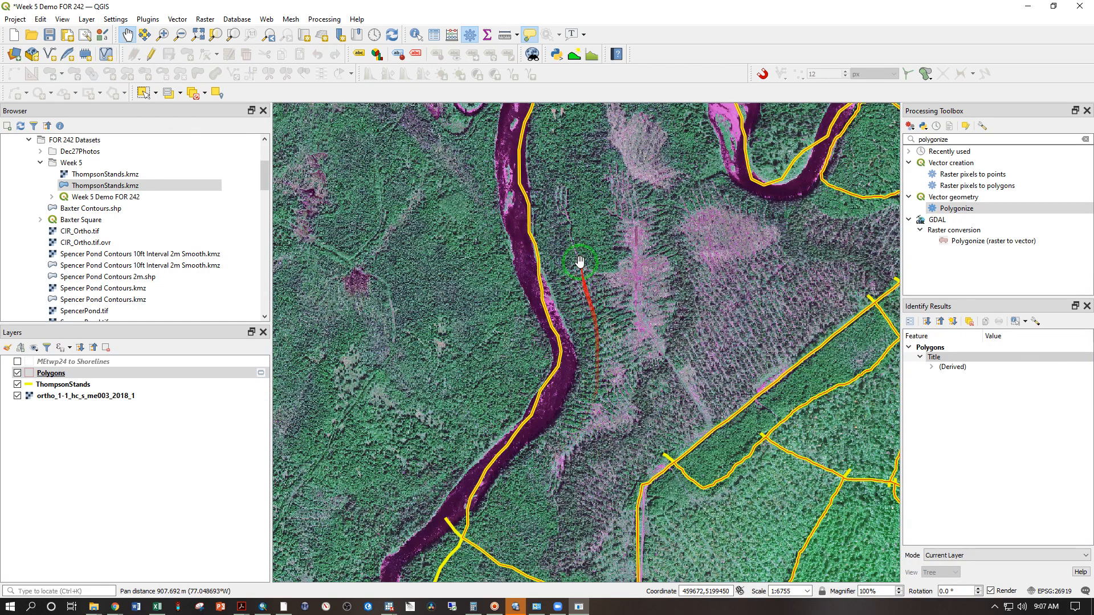
drag(585, 164, 554, 335)
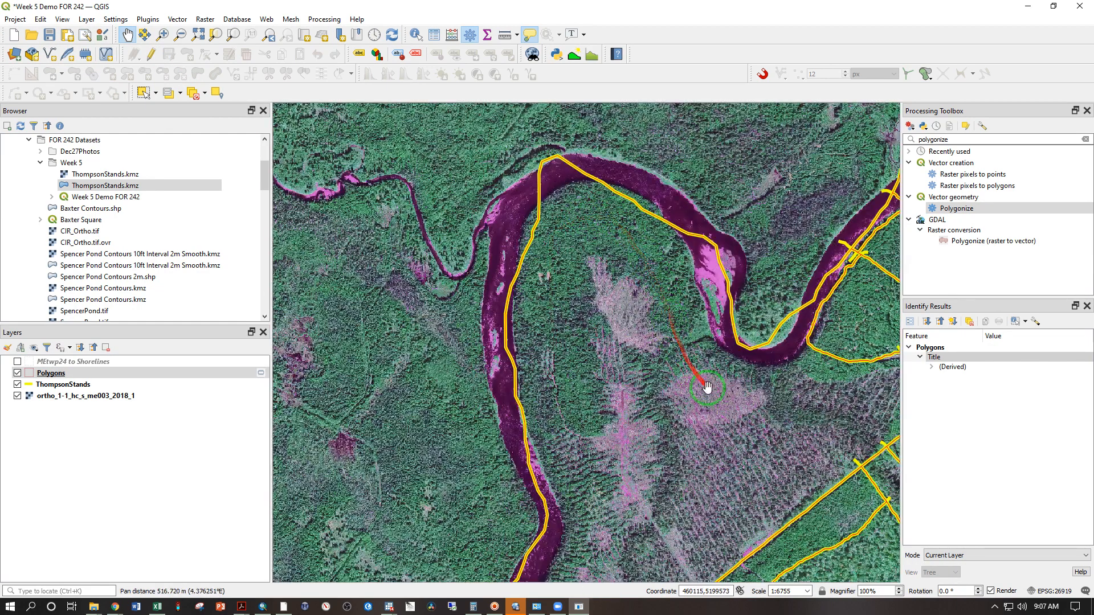
drag(703, 384, 682, 368)
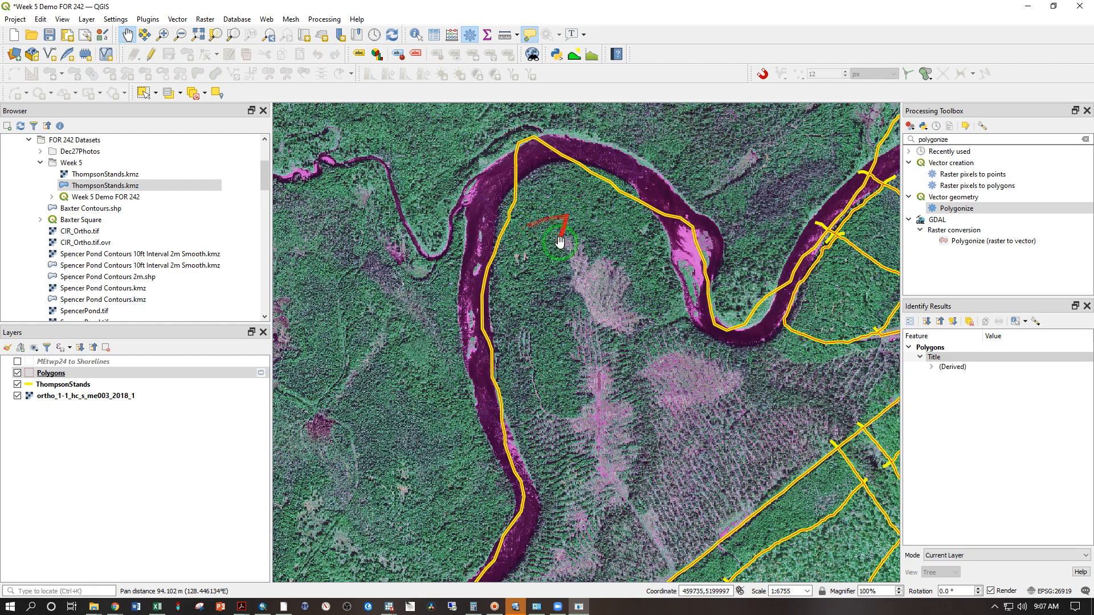
drag(564, 399, 580, 199)
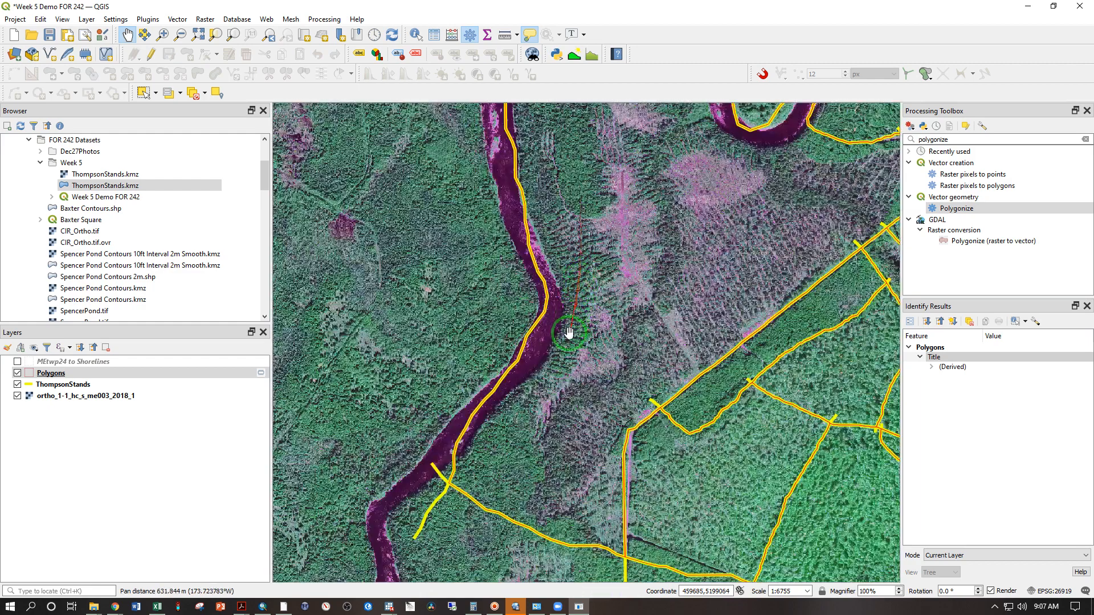
drag(486, 493, 475, 387)
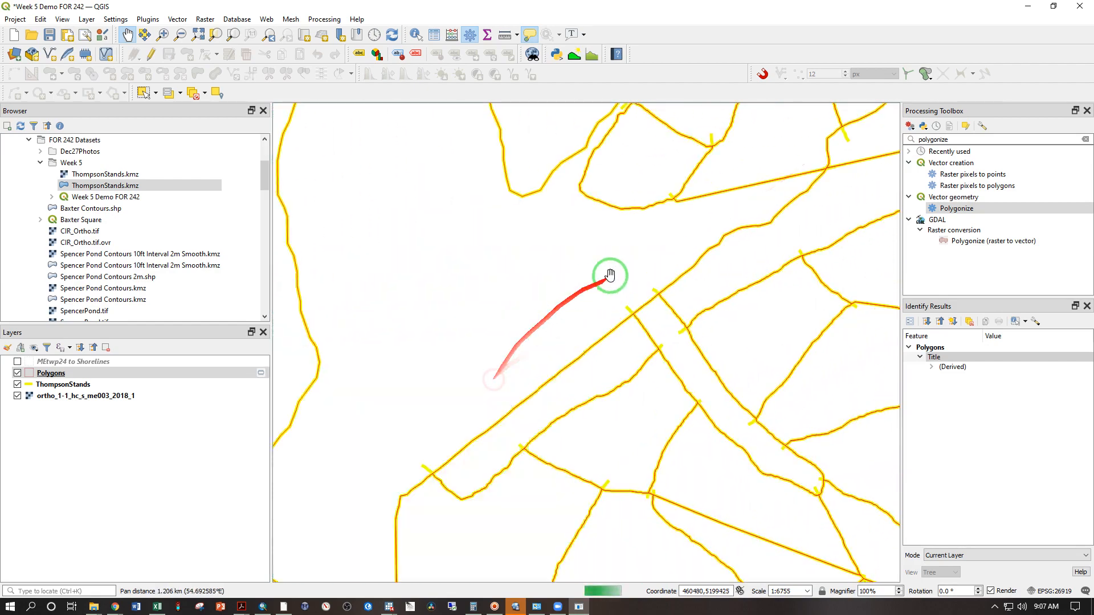
drag(750, 209, 614, 296)
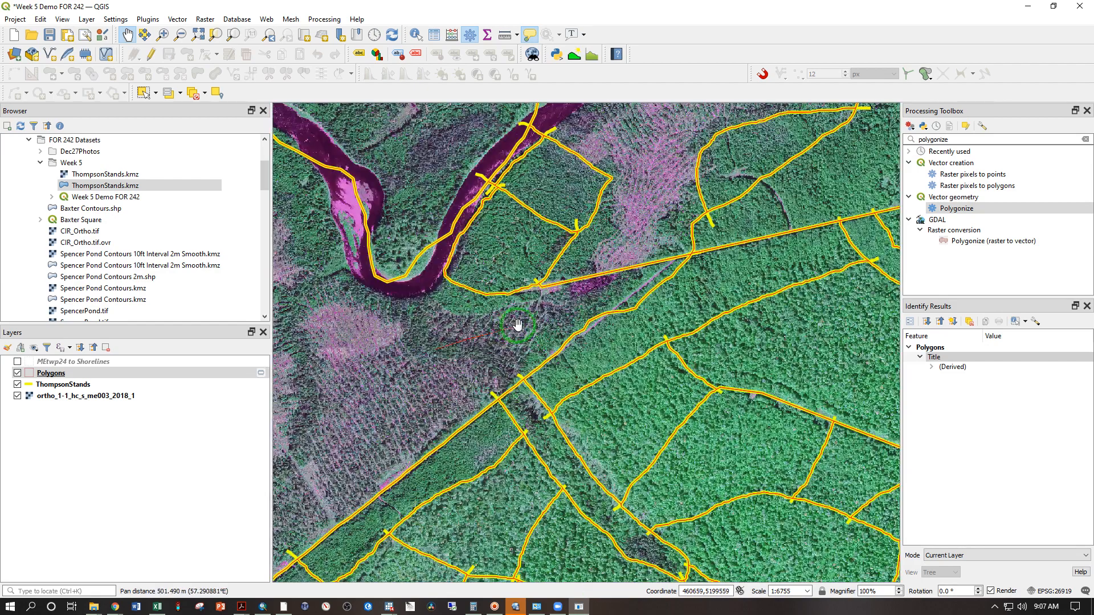
drag(660, 237, 613, 316)
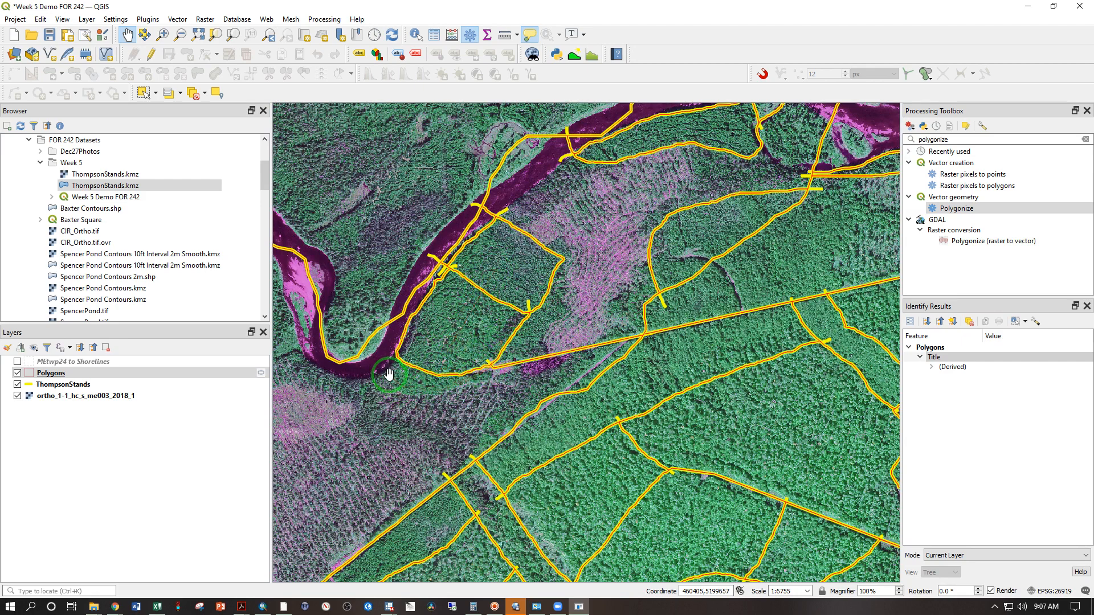
drag(630, 310, 567, 369)
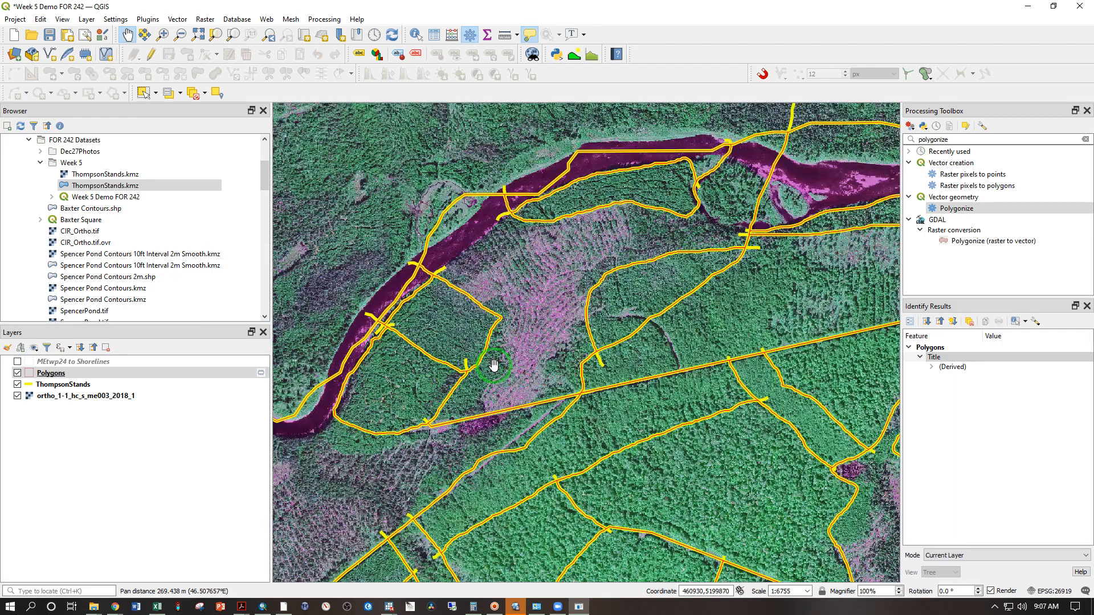
drag(603, 268, 568, 288)
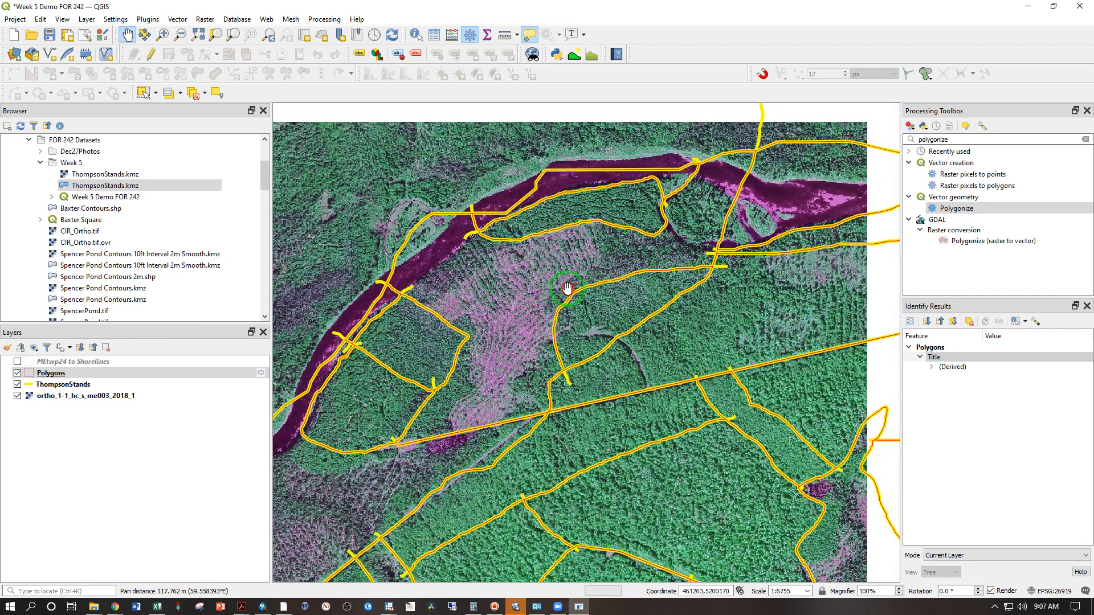
Step: Measure in feet the distance from the river's southeast bank inland to the edge of the harvested area
scroll(567, 289, up, 2)
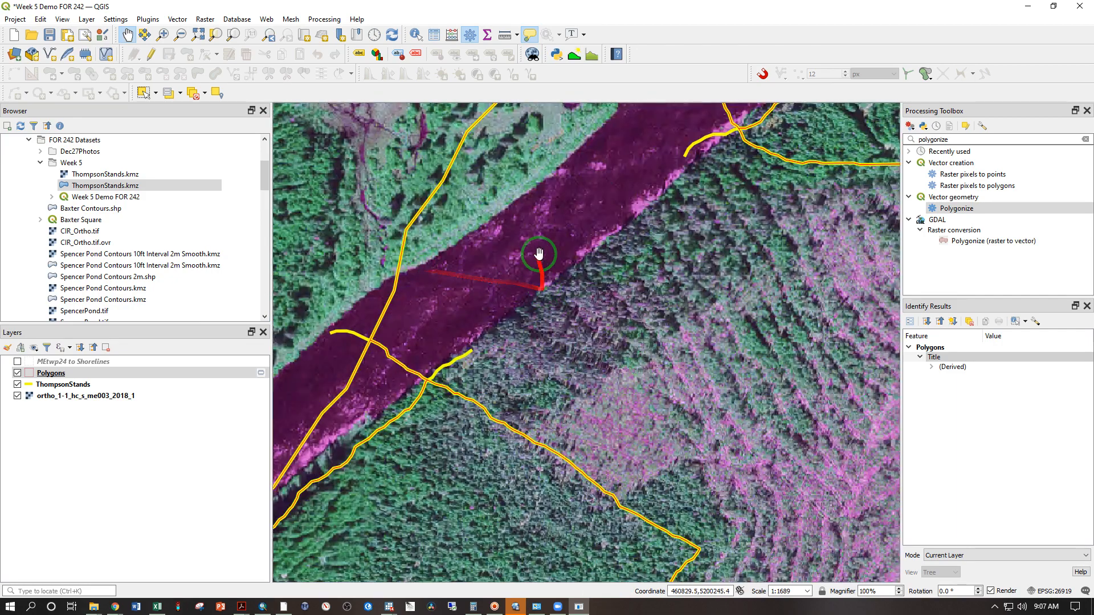
click(505, 35)
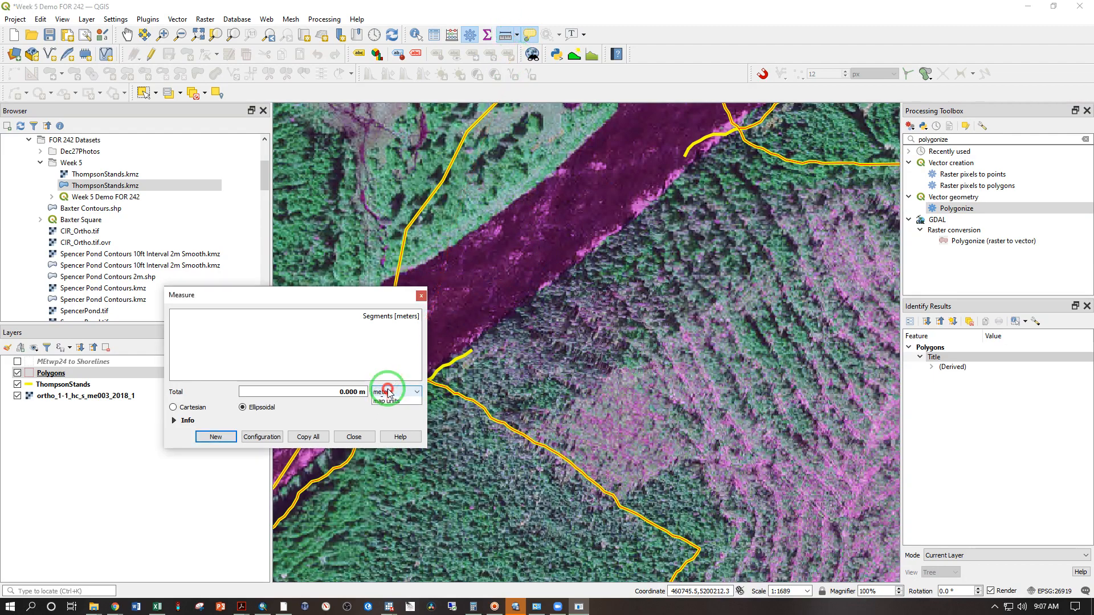
click(390, 392)
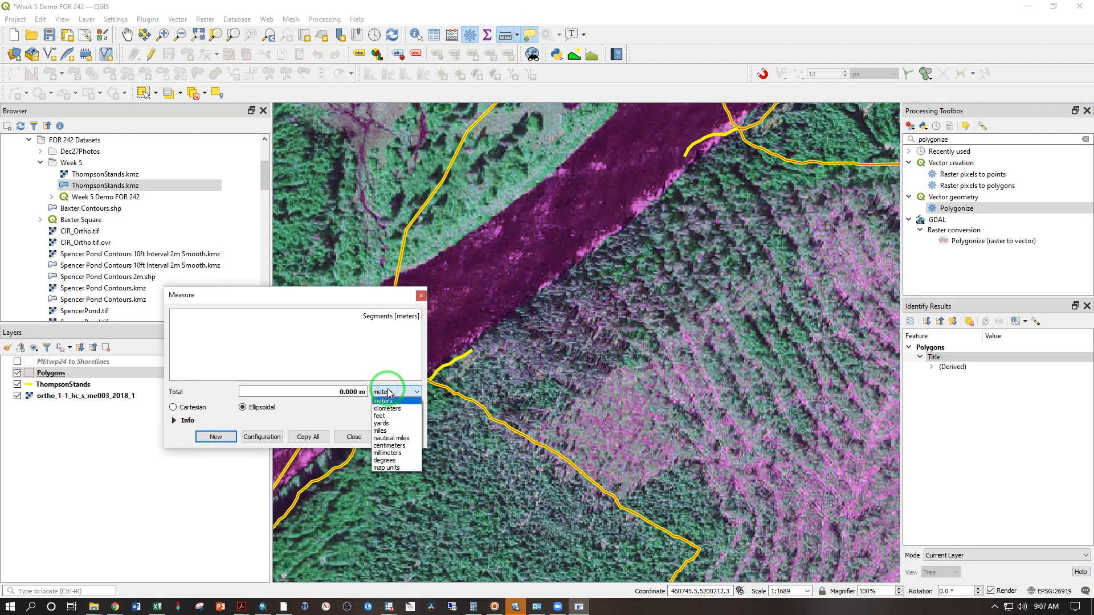
click(403, 416)
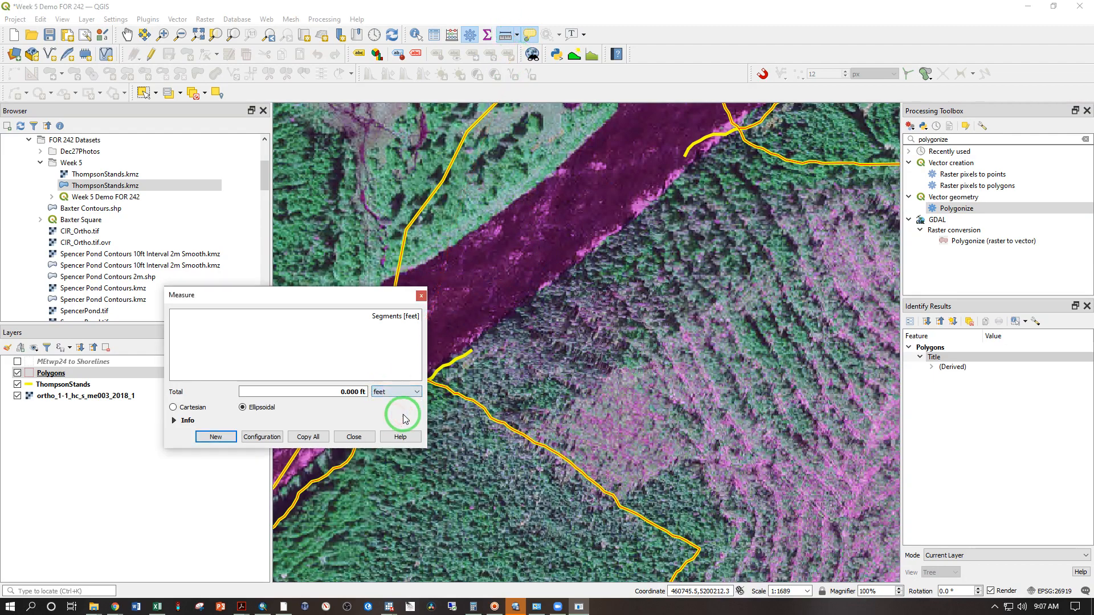
click(546, 291)
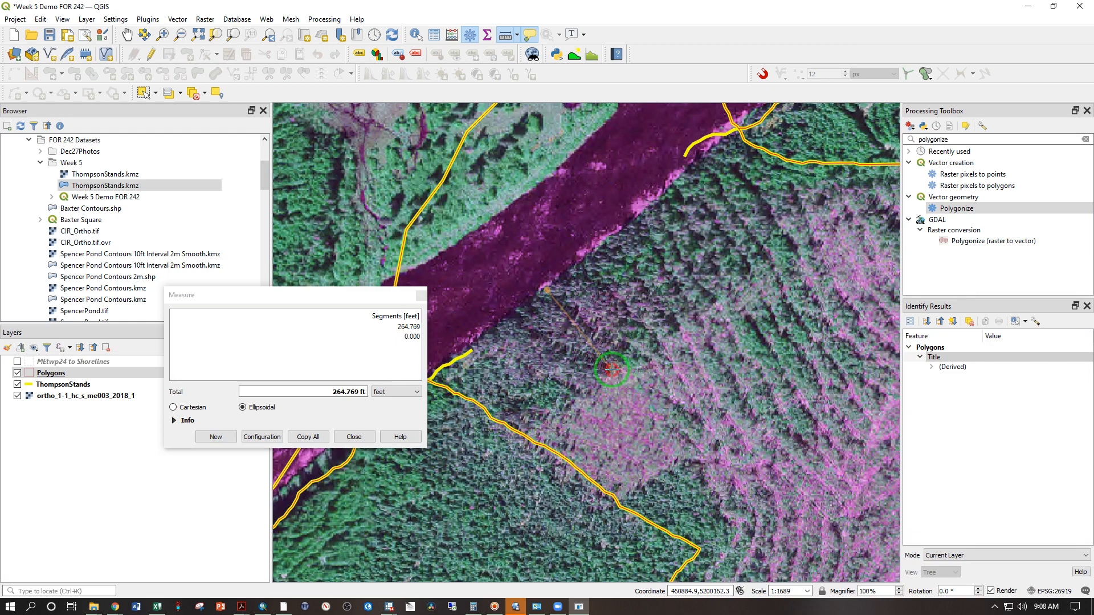
Step: Finish and close the distance measurement, switch back to panning, and zoom out to the whole property
right_click(525, 413)
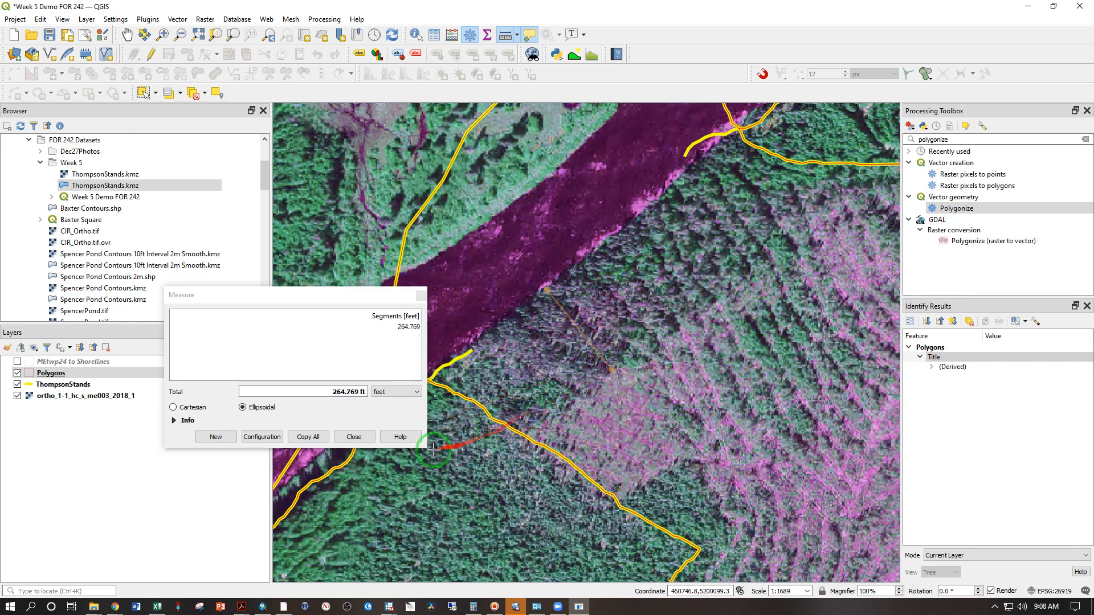
click(353, 437)
scroll(410, 379, down, 1)
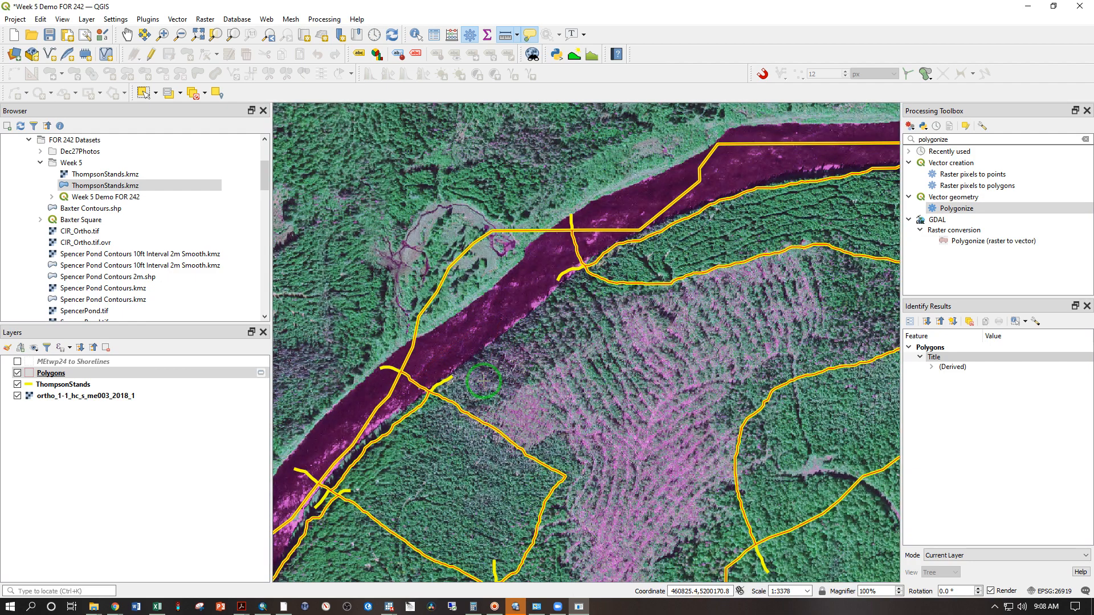
scroll(483, 379, down, 1)
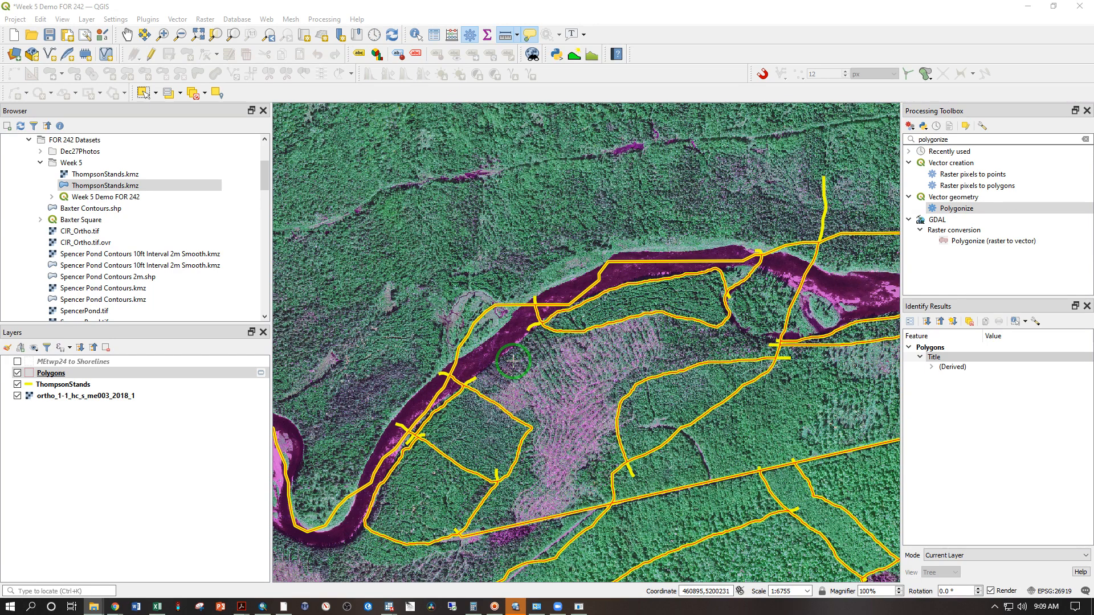
click(506, 375)
click(127, 35)
scroll(298, 313, down, 2)
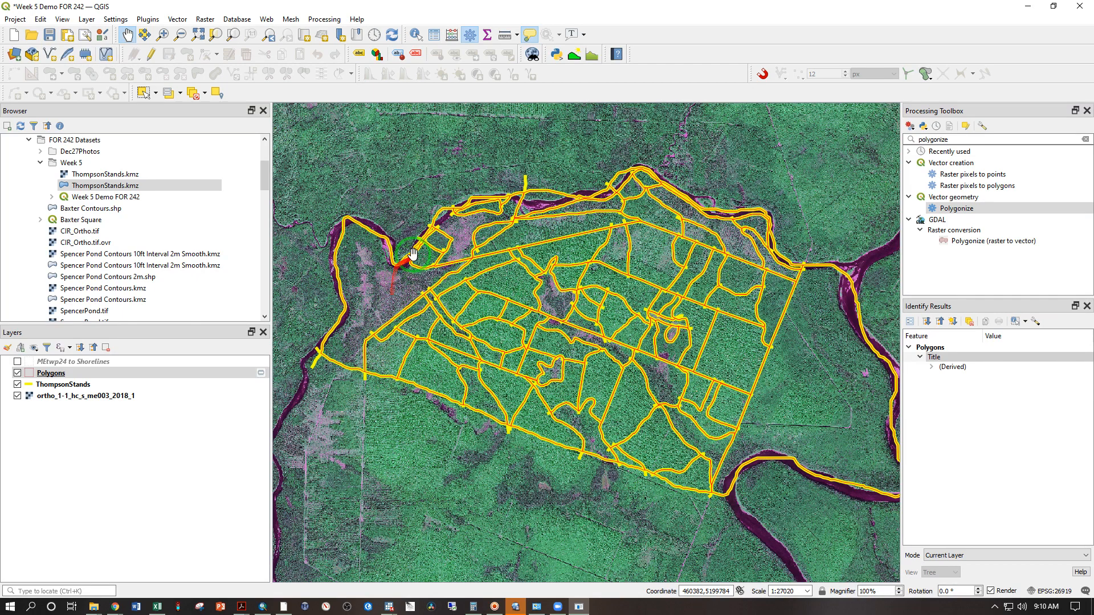
Step: Set up an export of the Polygons layer as an ESRI Shapefile named ThompsonStandsPolygons.shp in the FOR 242 Datasets Week 5 folder
right_click(48, 379)
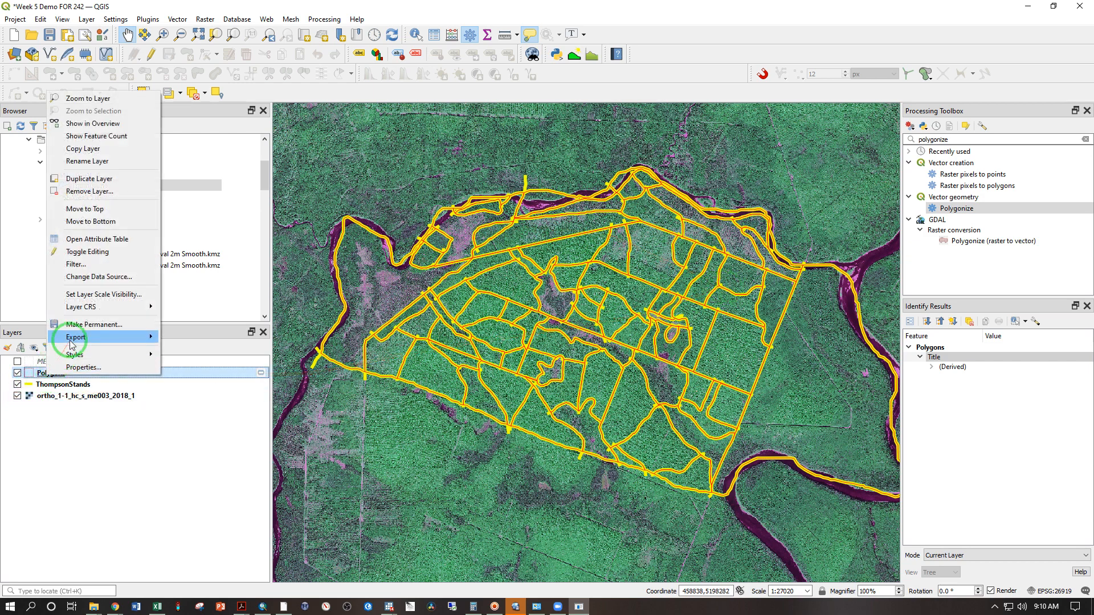
mouse_move(74, 338)
click(179, 342)
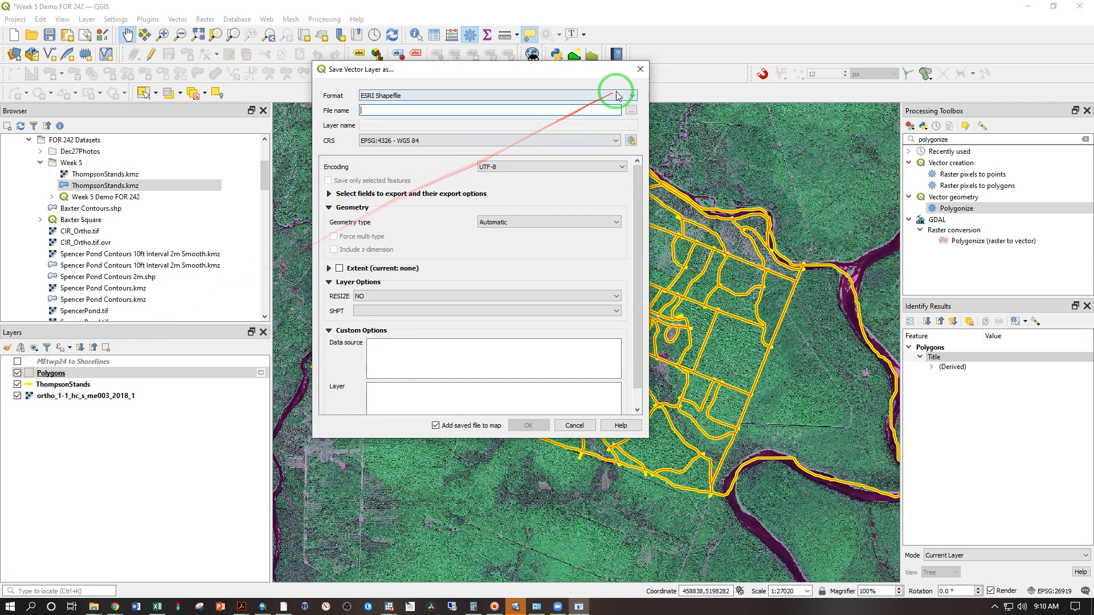
click(632, 112)
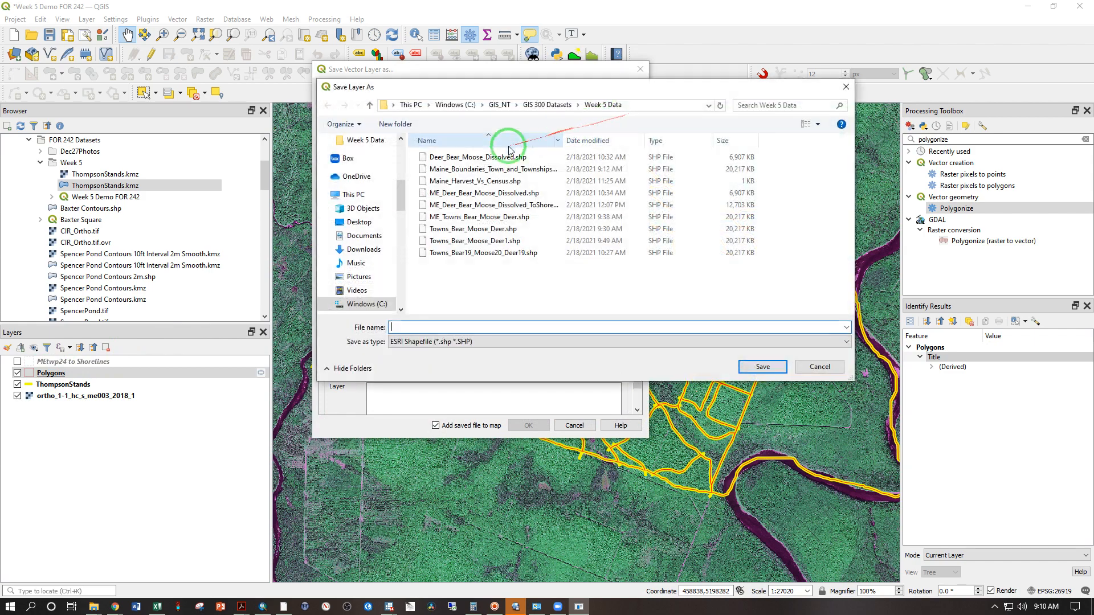
click(503, 105)
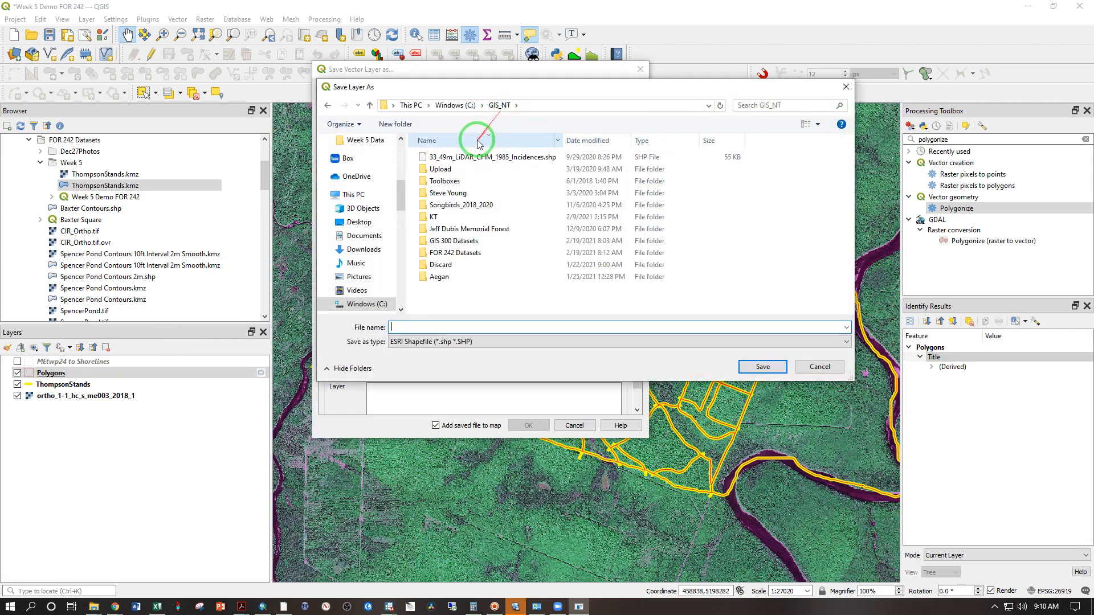
double_click(450, 251)
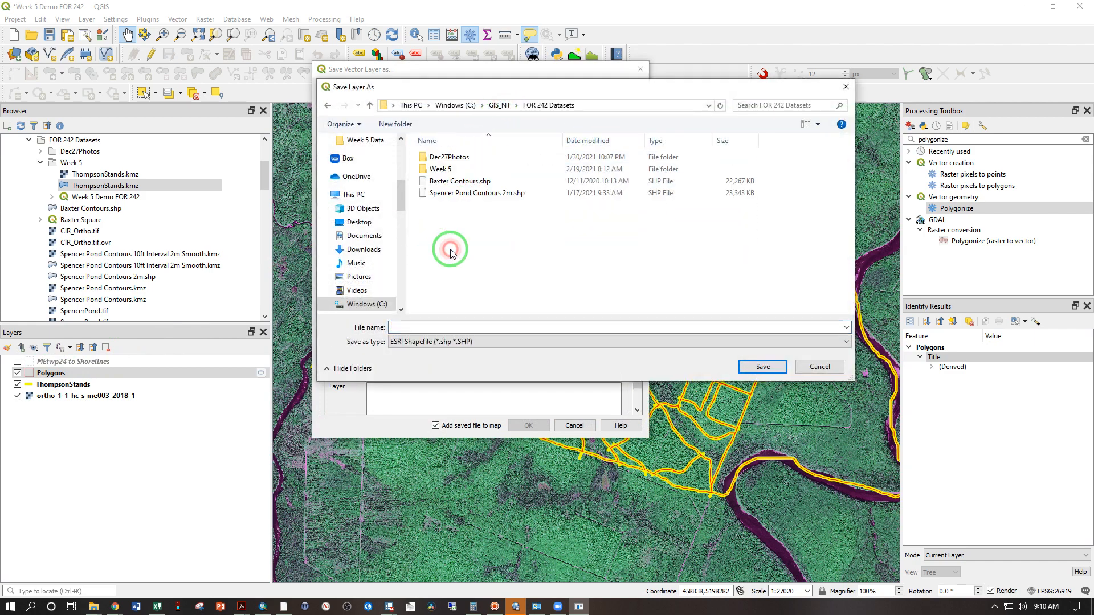
double_click(442, 168)
click(452, 329)
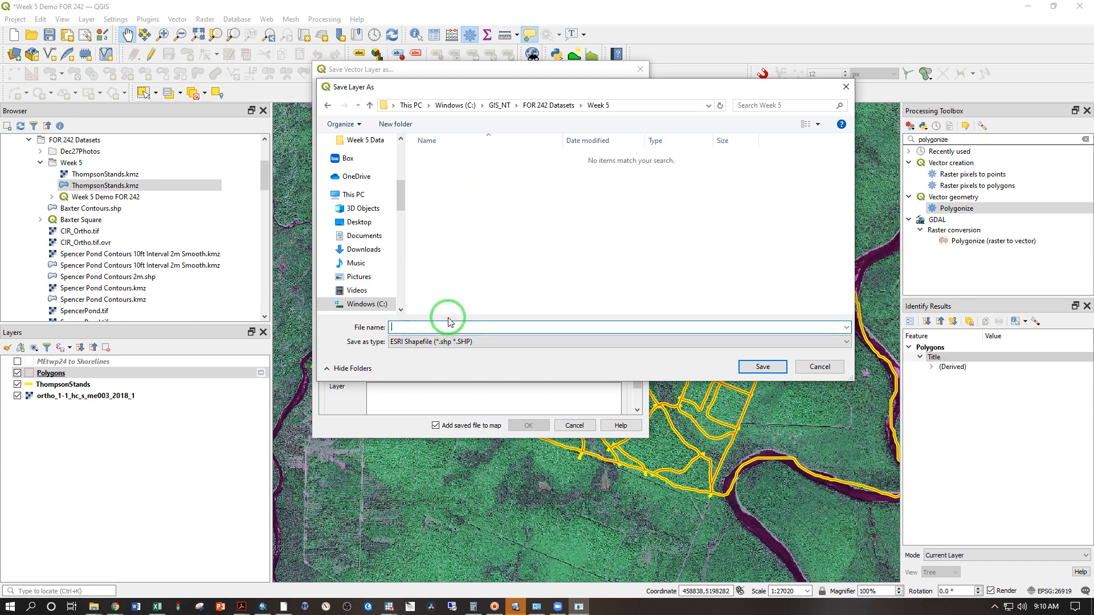
text(ThompsonStandsPolygons.shp)
click(459, 343)
click(454, 342)
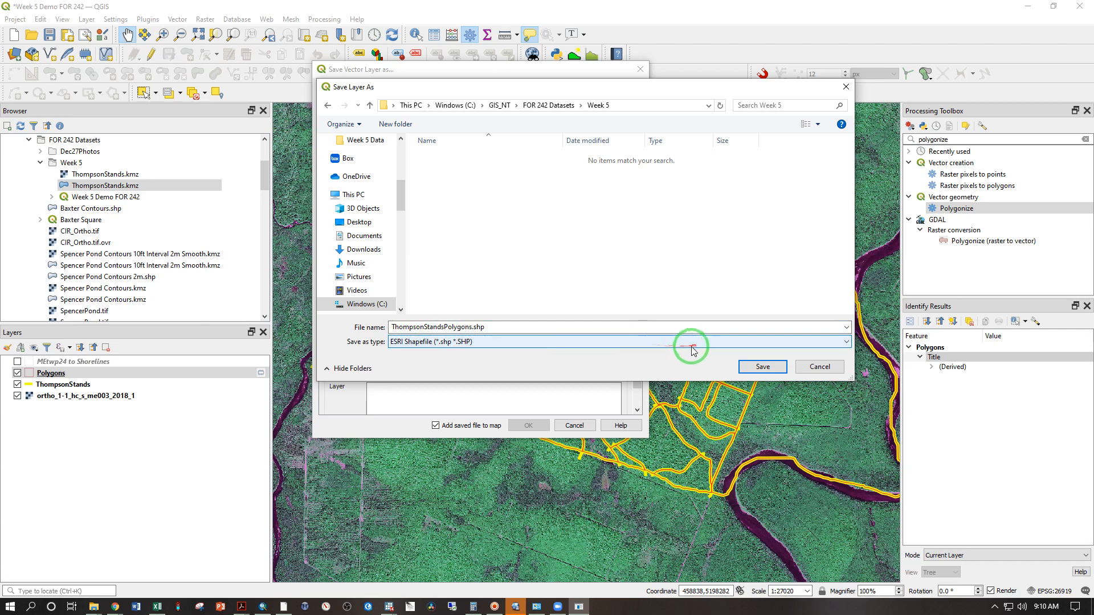
click(764, 367)
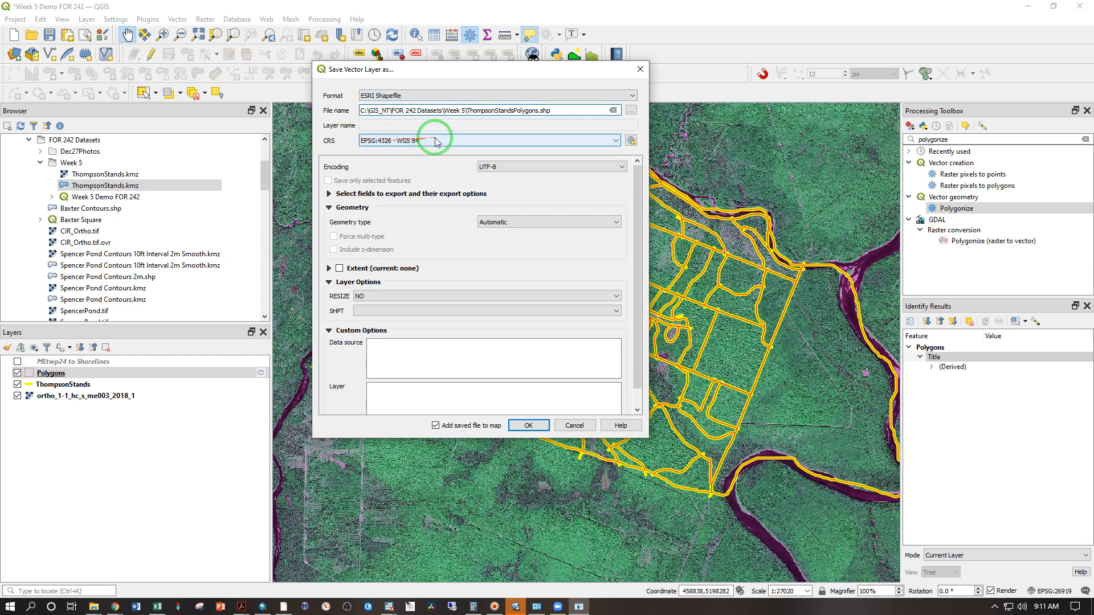
Step: Set the export CRS to the project's EPSG:26919 - NAD83 / UTM zone 19N and save the shapefile
click(437, 139)
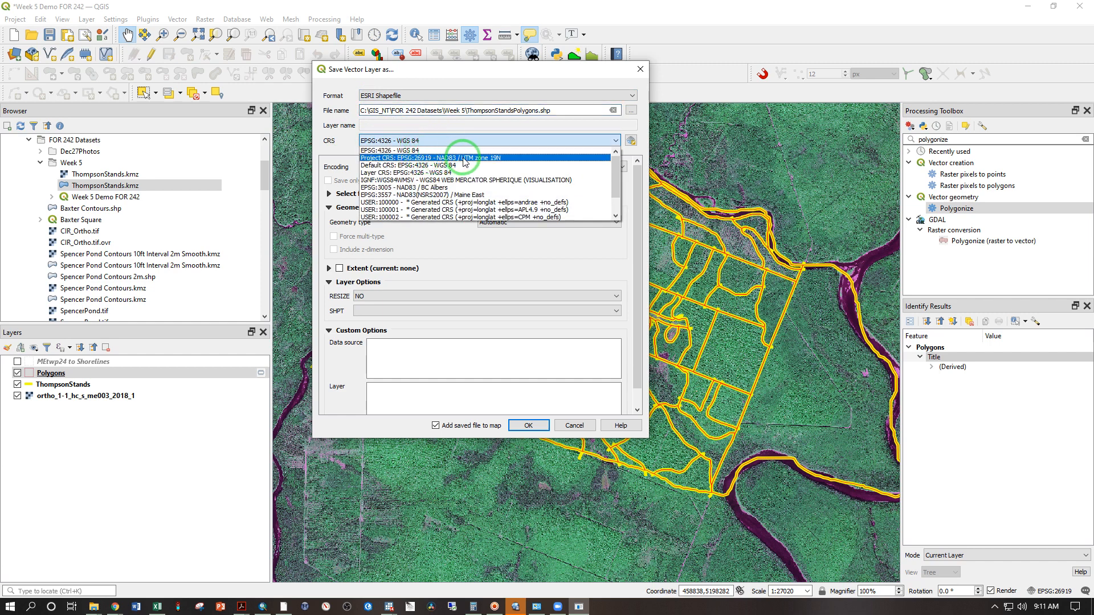
click(478, 159)
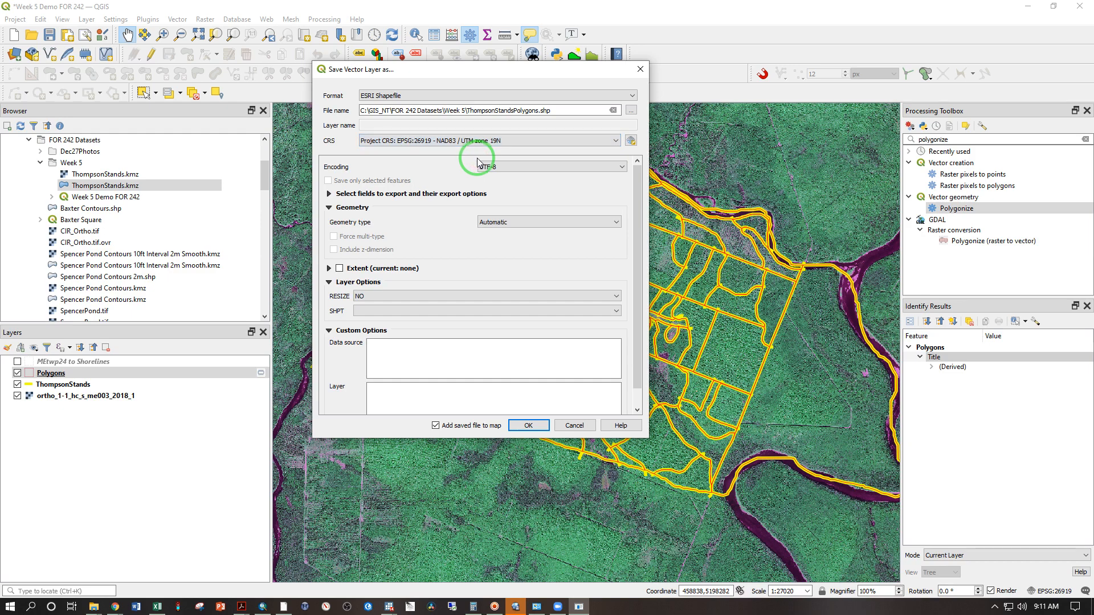
click(529, 427)
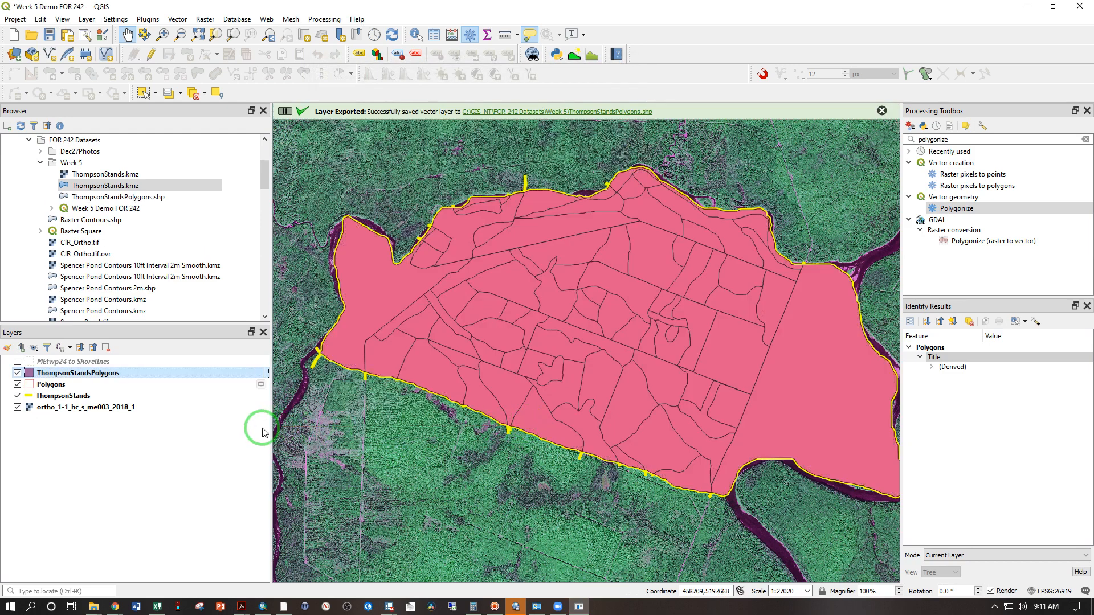
Step: Remove the temporary Polygons layer from the project
click(43, 385)
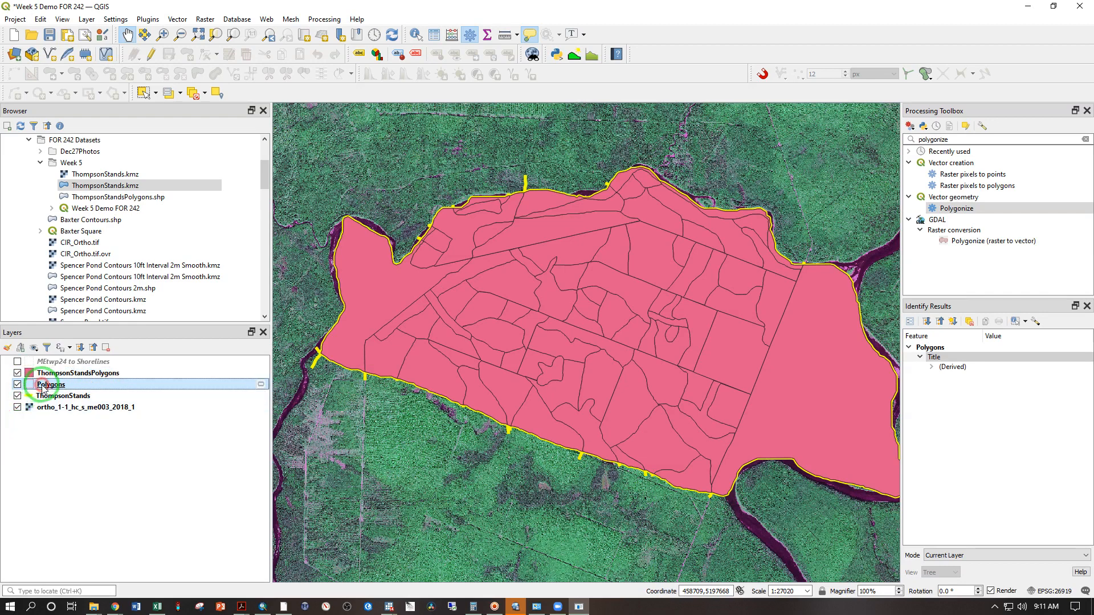
right_click(43, 389)
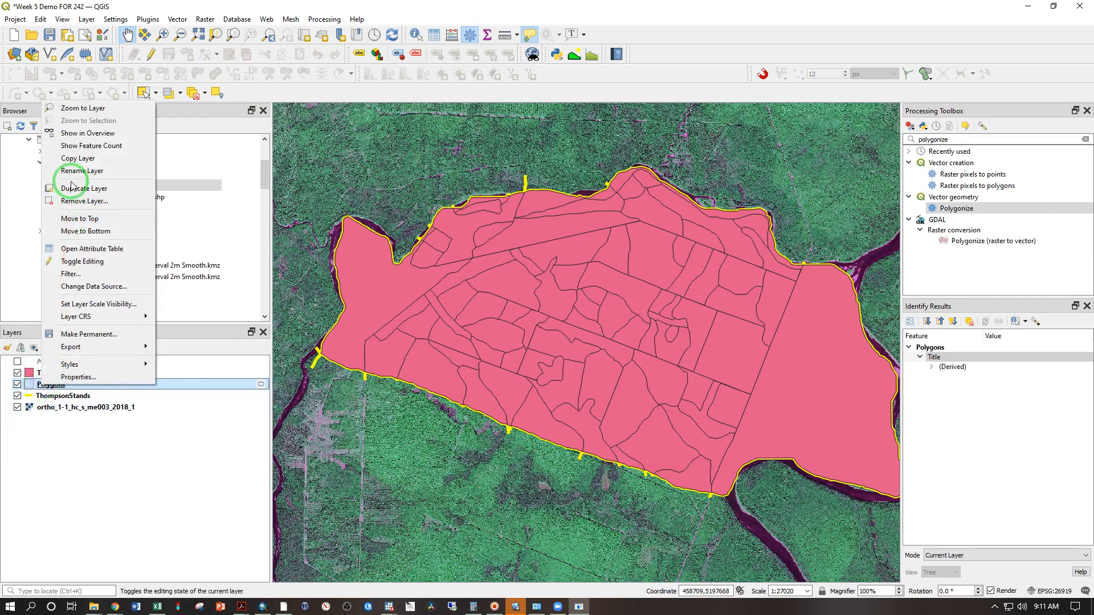
click(83, 200)
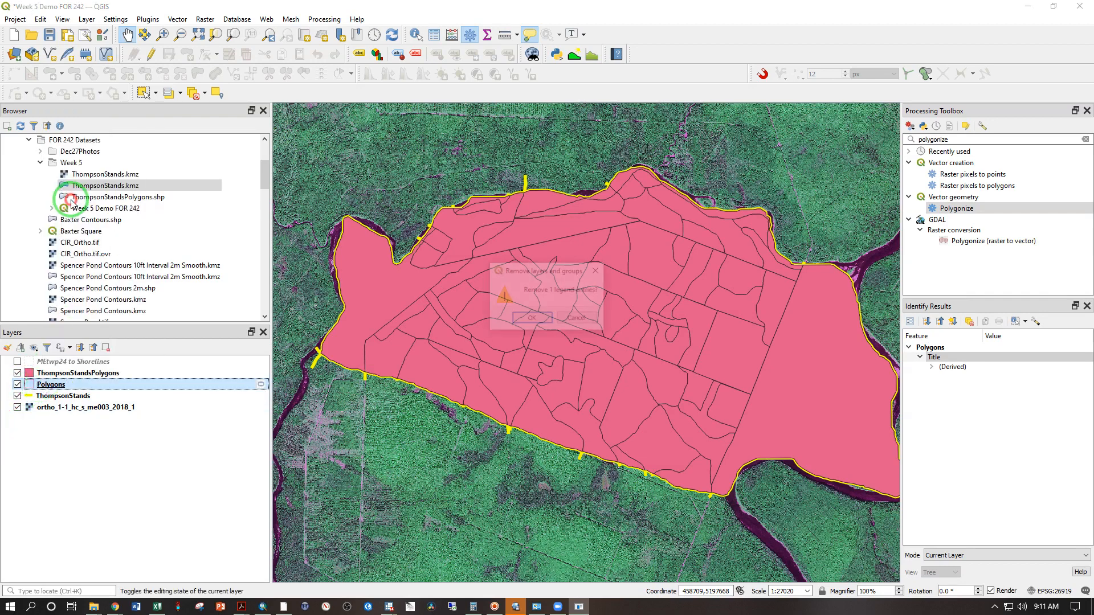
click(525, 320)
Step: Remove the original ThompsonStands line layer from the project
click(54, 387)
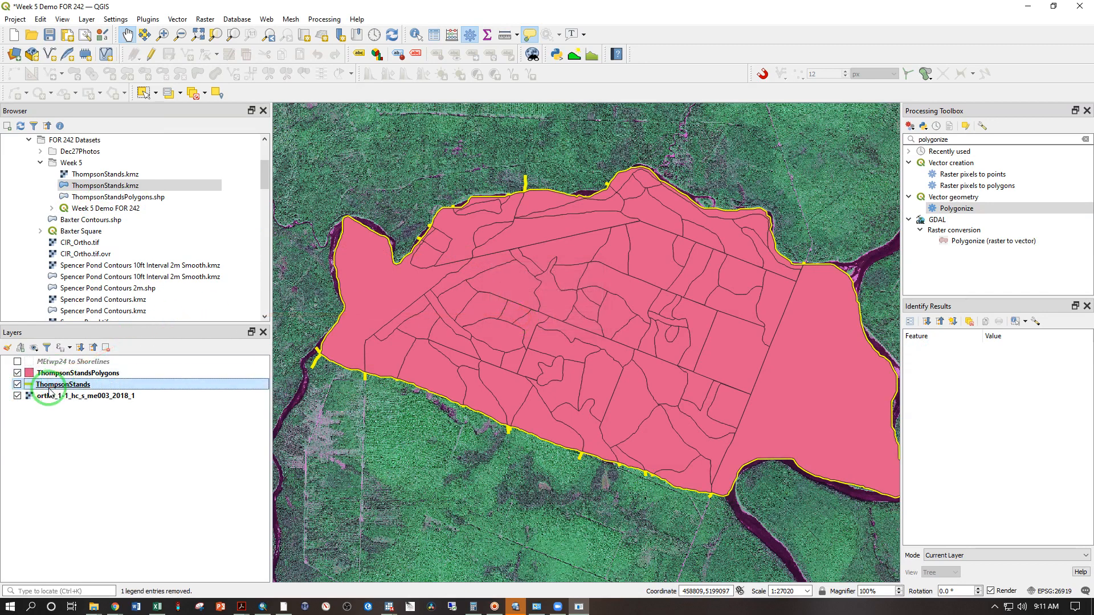
right_click(45, 385)
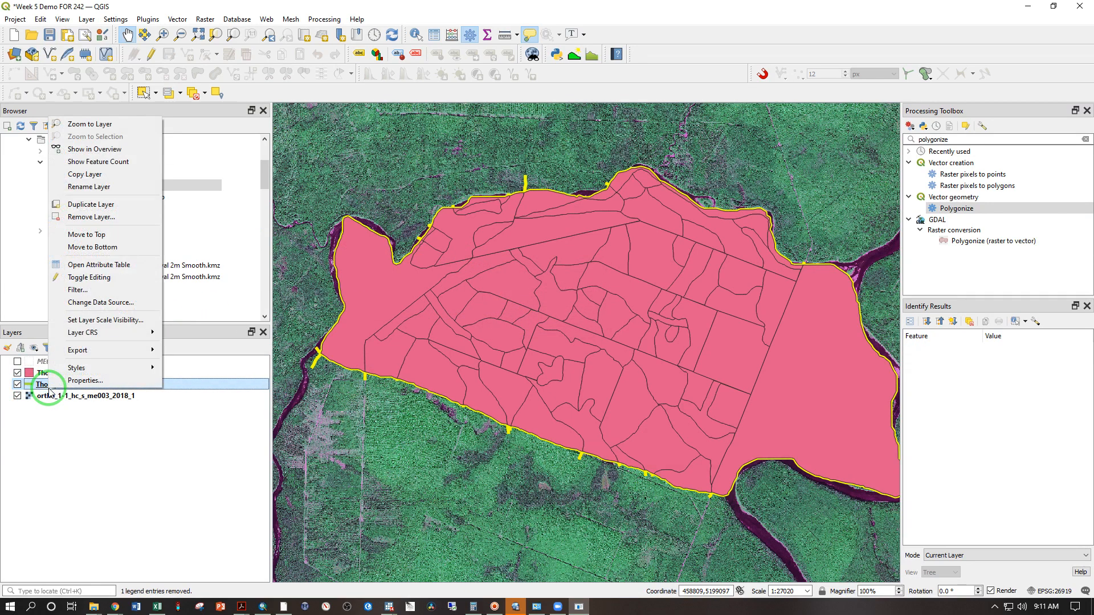
click(91, 217)
click(534, 320)
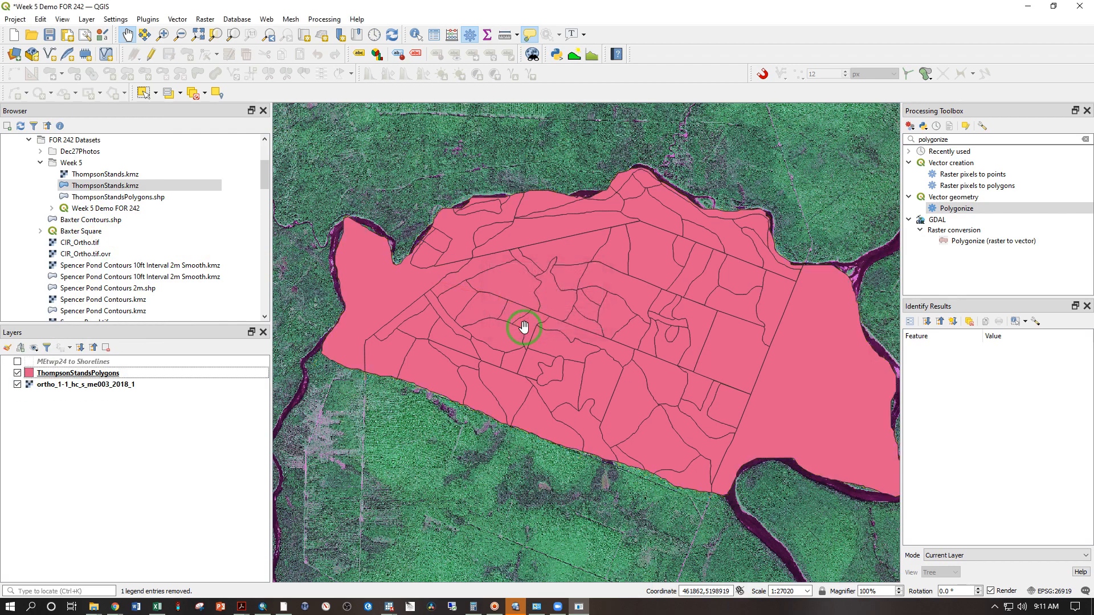
Step: Style the ThompsonStandsPolygons simple fill with the No Brush fill style and a yellow stroke color
double_click(29, 374)
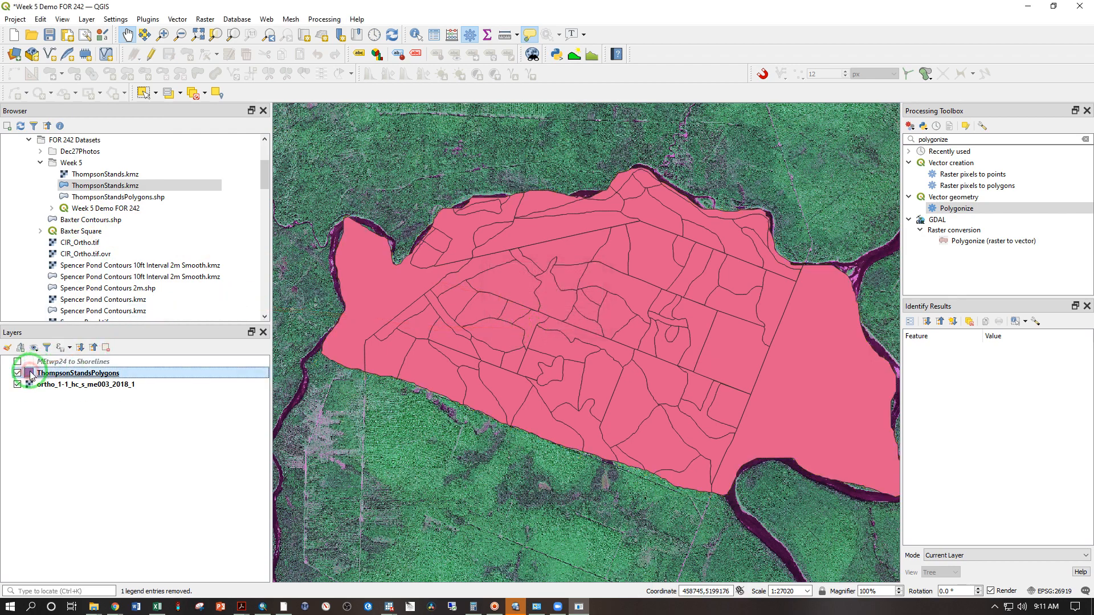
click(632, 166)
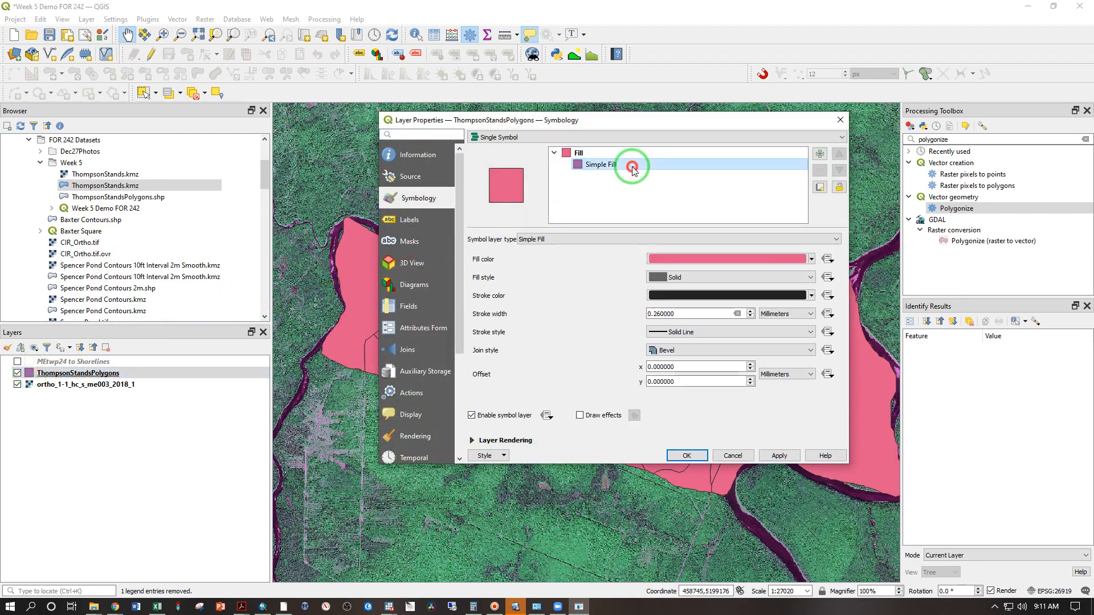
click(776, 278)
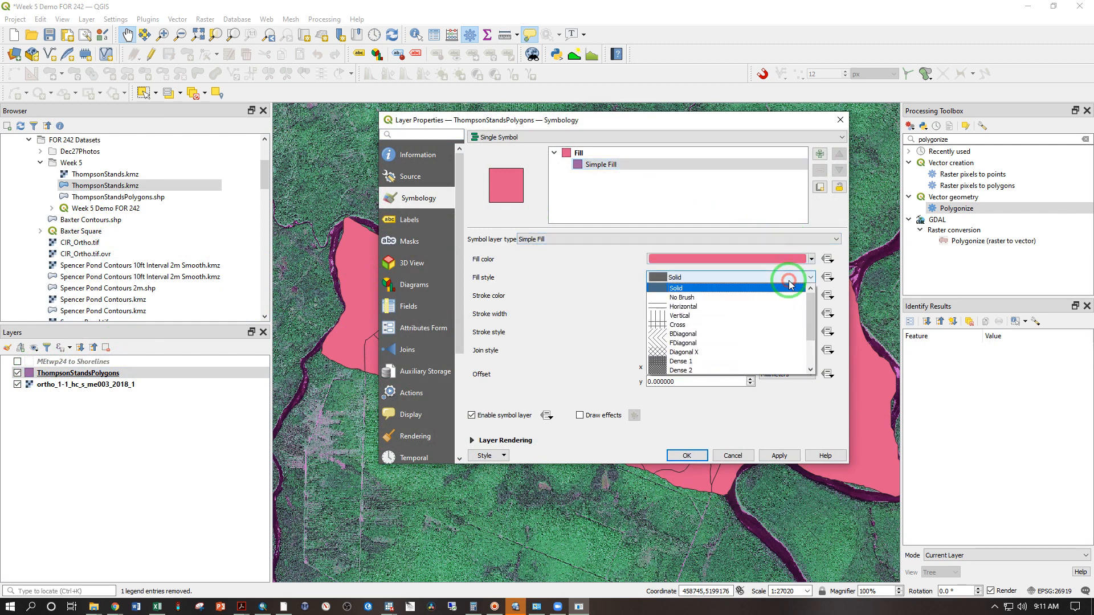
click(769, 297)
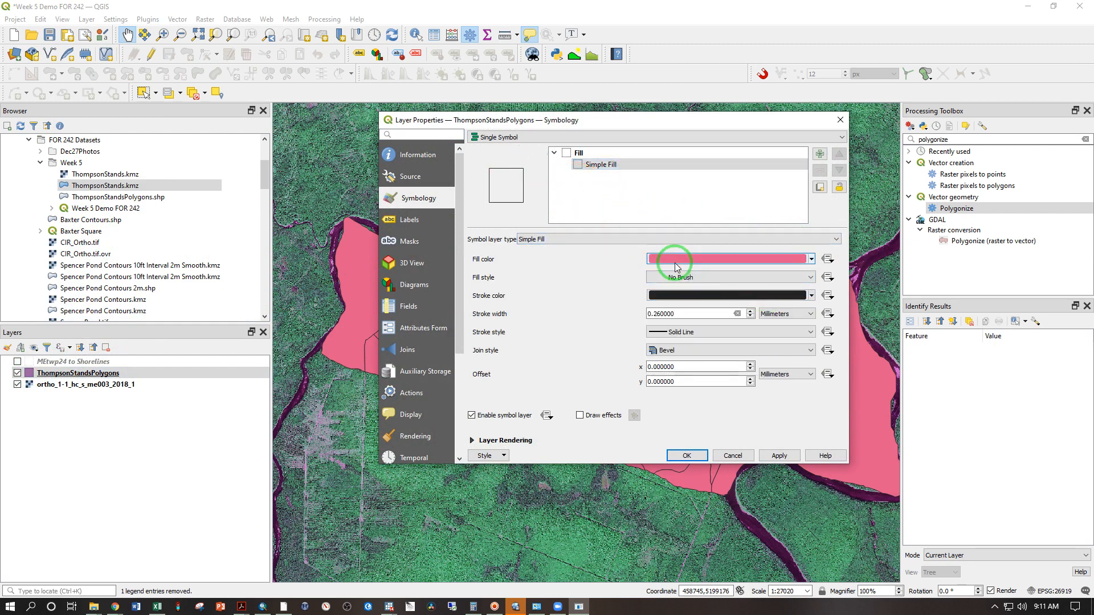
click(812, 295)
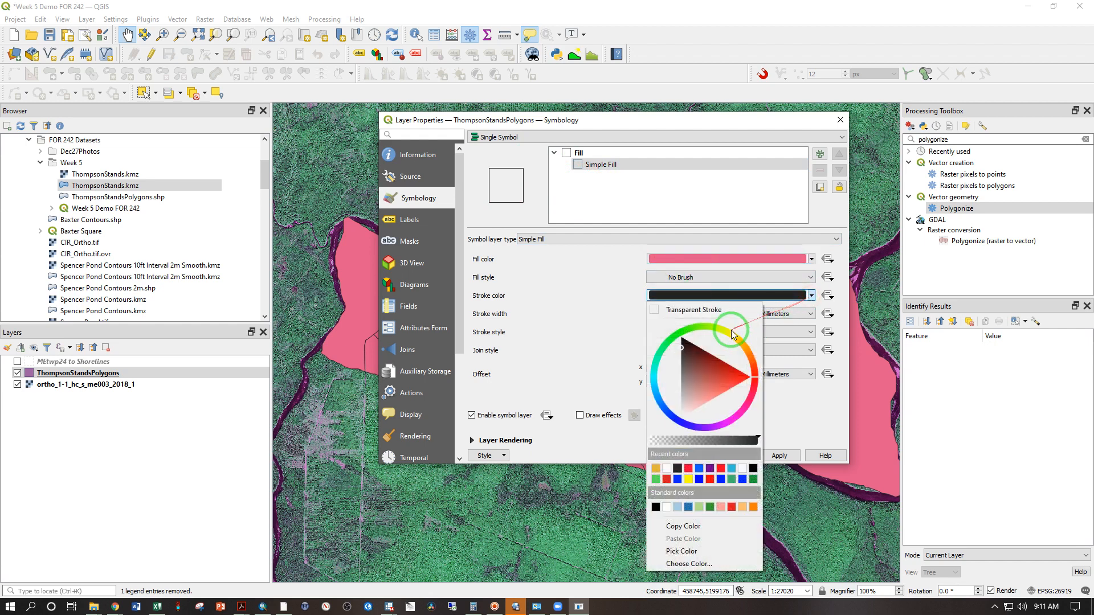
drag(728, 335, 785, 419)
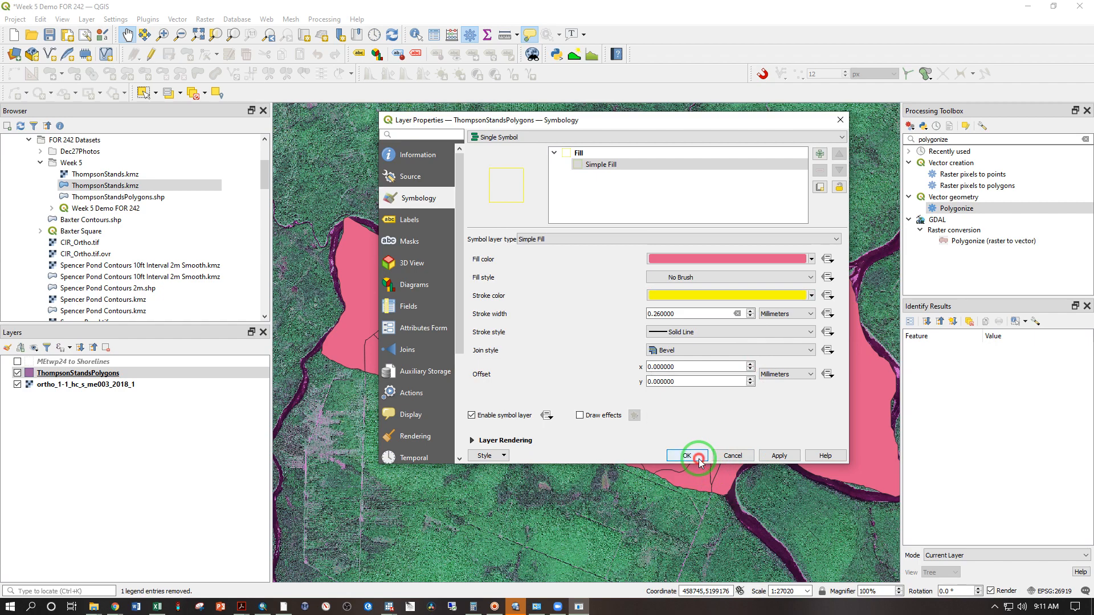
click(697, 457)
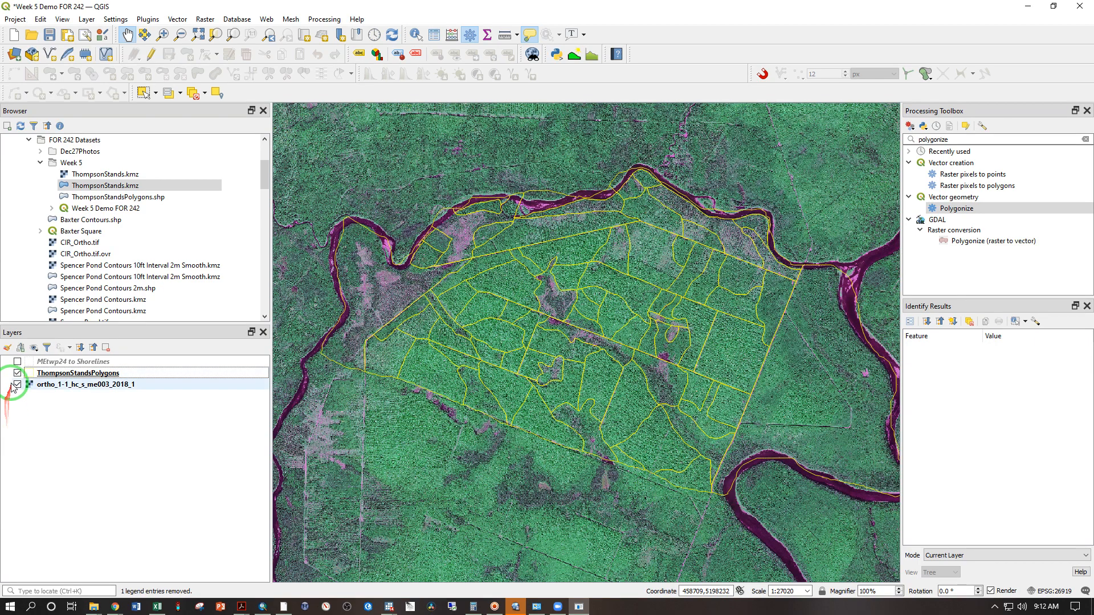
Step: Increase the stroke width of the ThompsonStandsPolygons simple fill to 0.46 millimeters
click(28, 374)
double_click(28, 377)
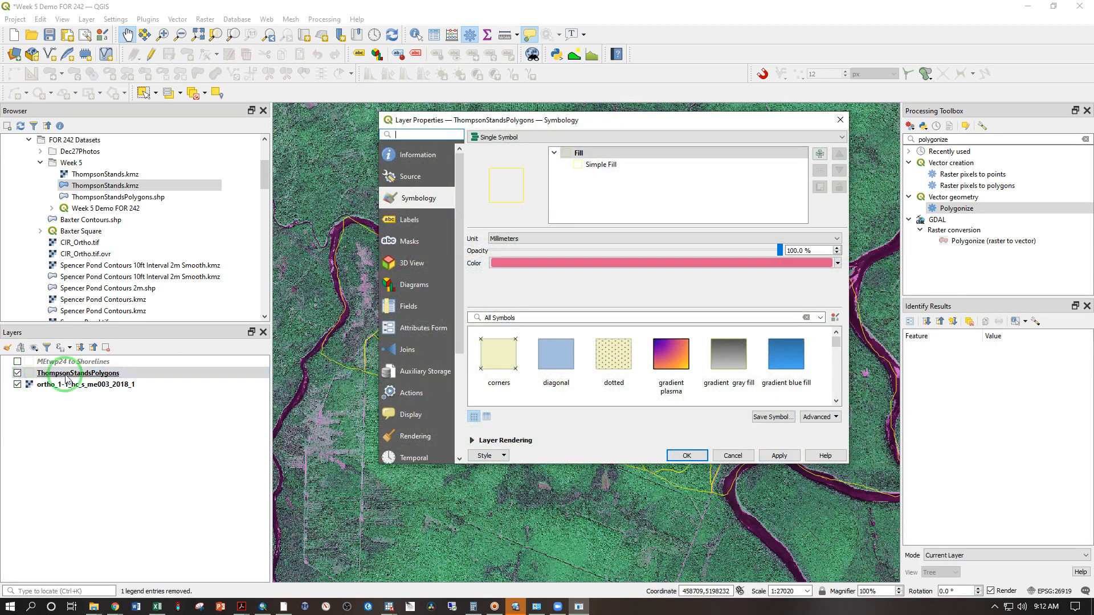
click(611, 167)
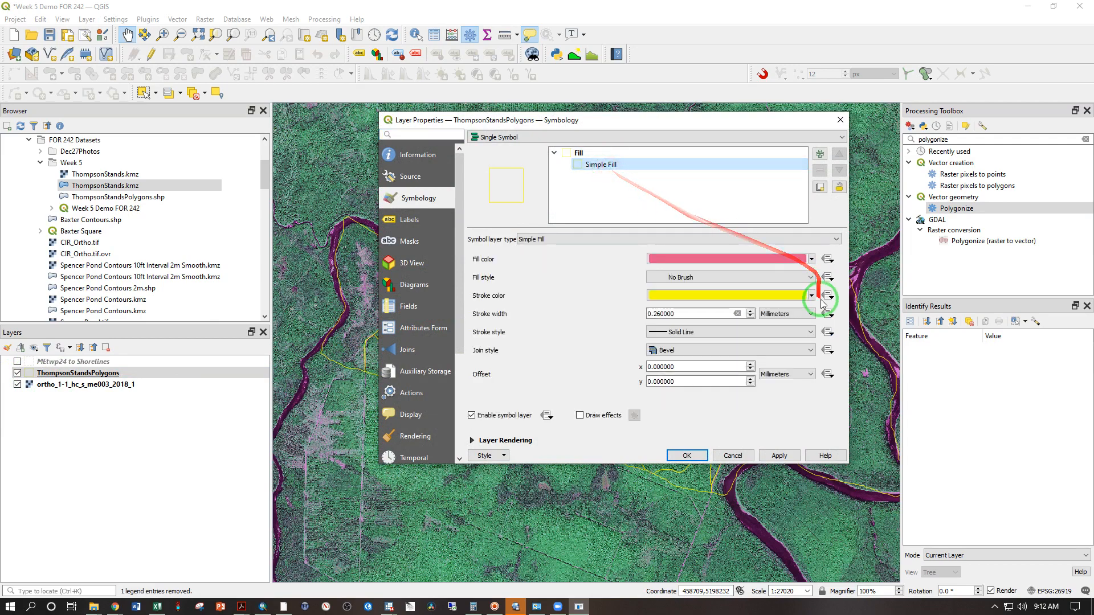
click(749, 311)
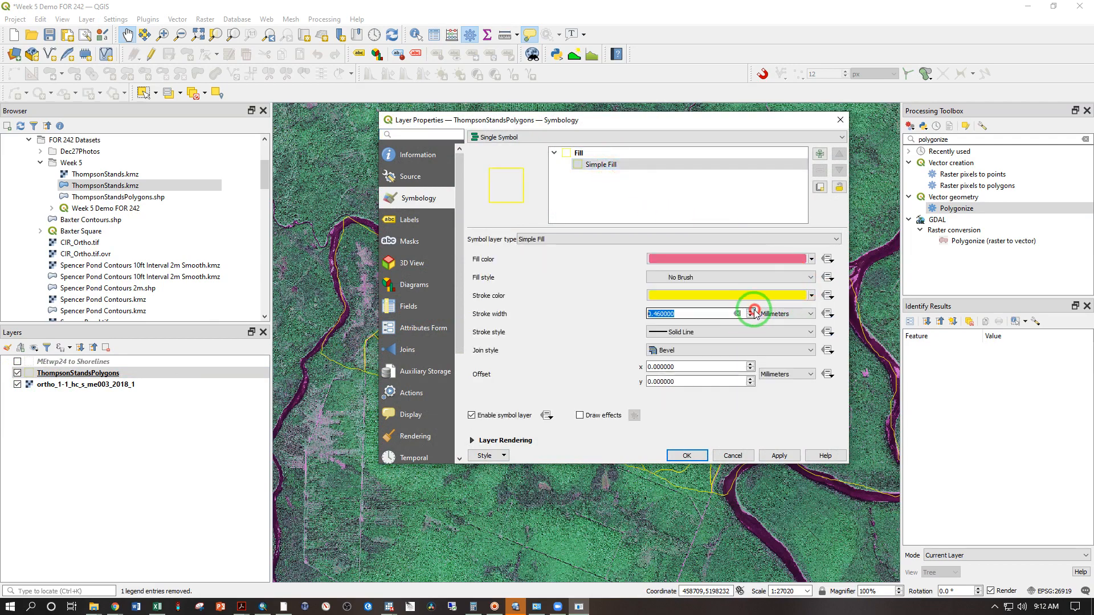
click(688, 456)
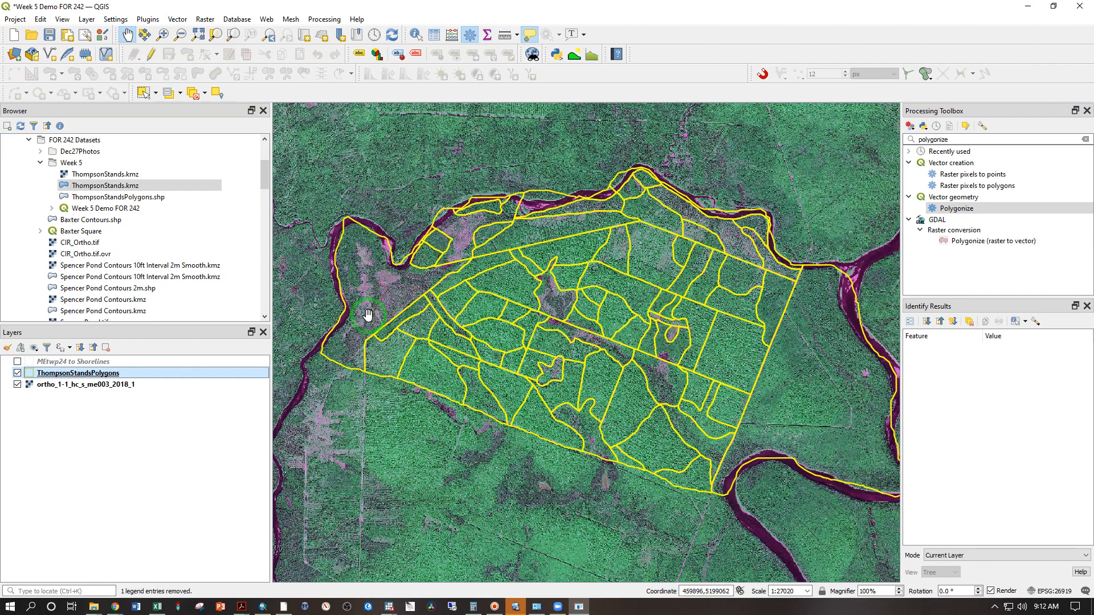
Step: Dissolve the ThompsonStandsPolygons layer into a temporary layer, without choosing any dissolve field
drag(390, 292, 361, 310)
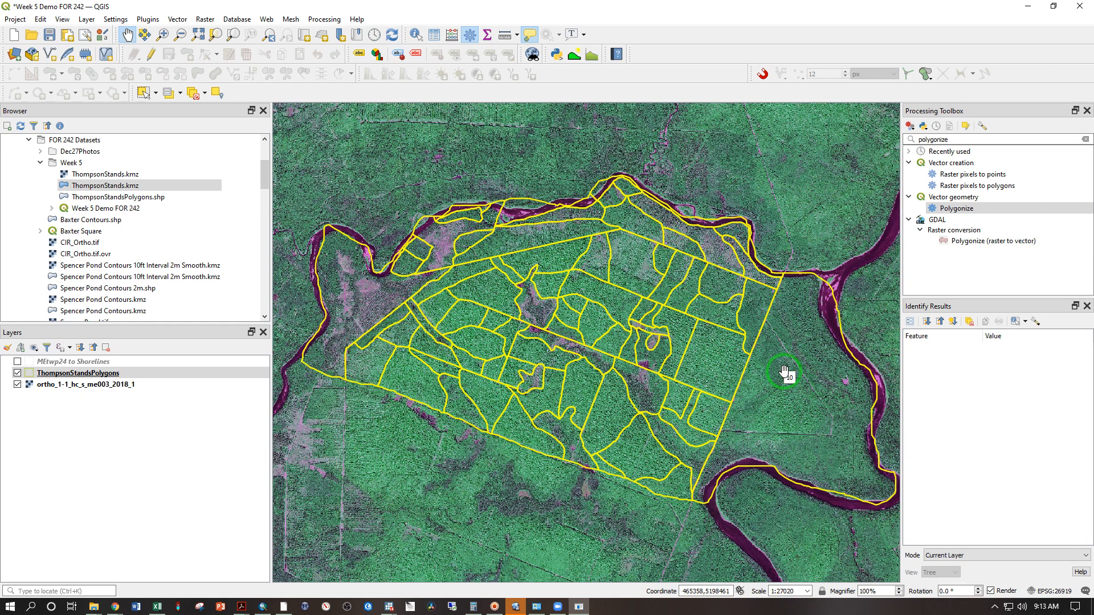
scroll(566, 407, down, 1)
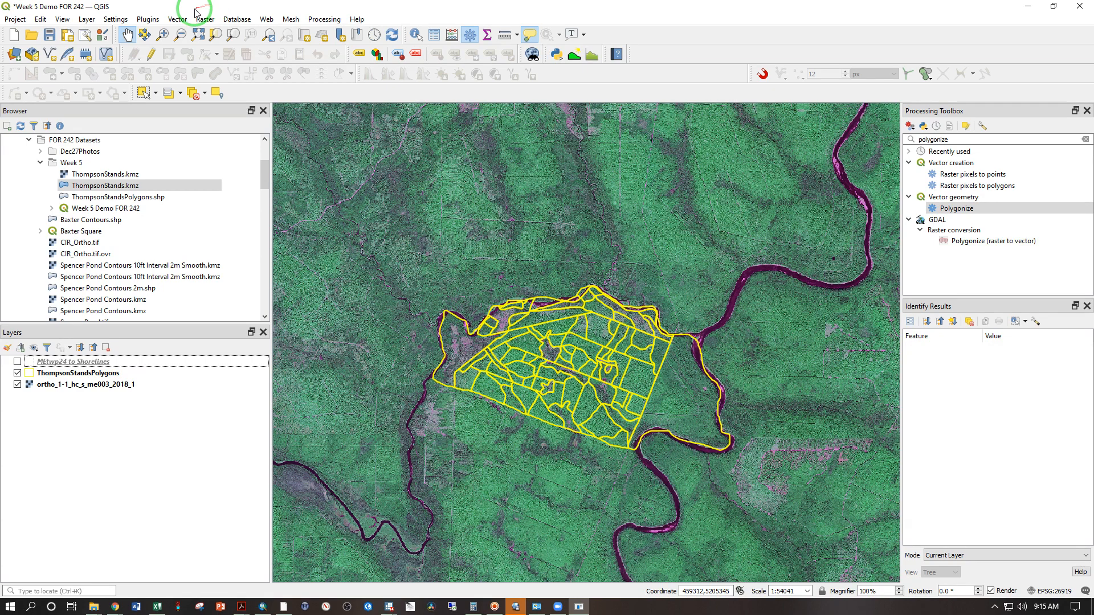
click(176, 19)
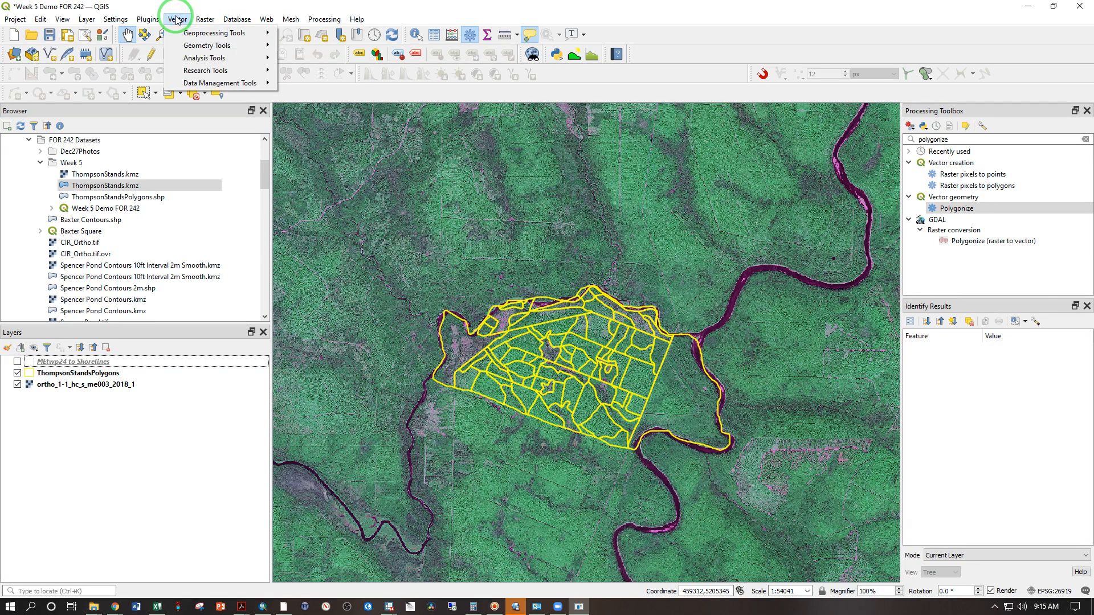
mouse_move(185, 37)
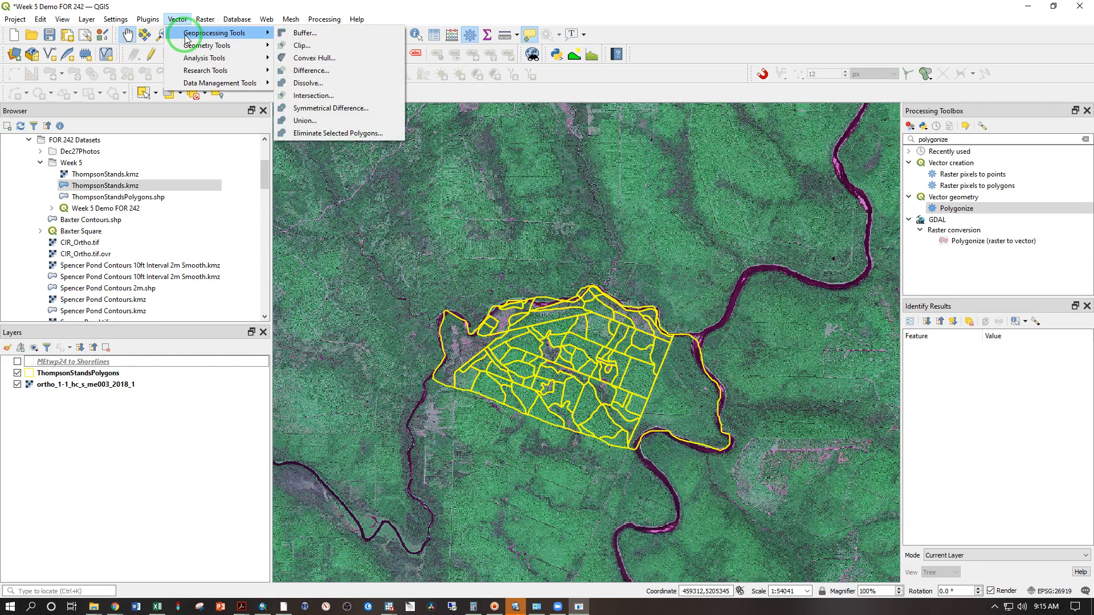
click(308, 82)
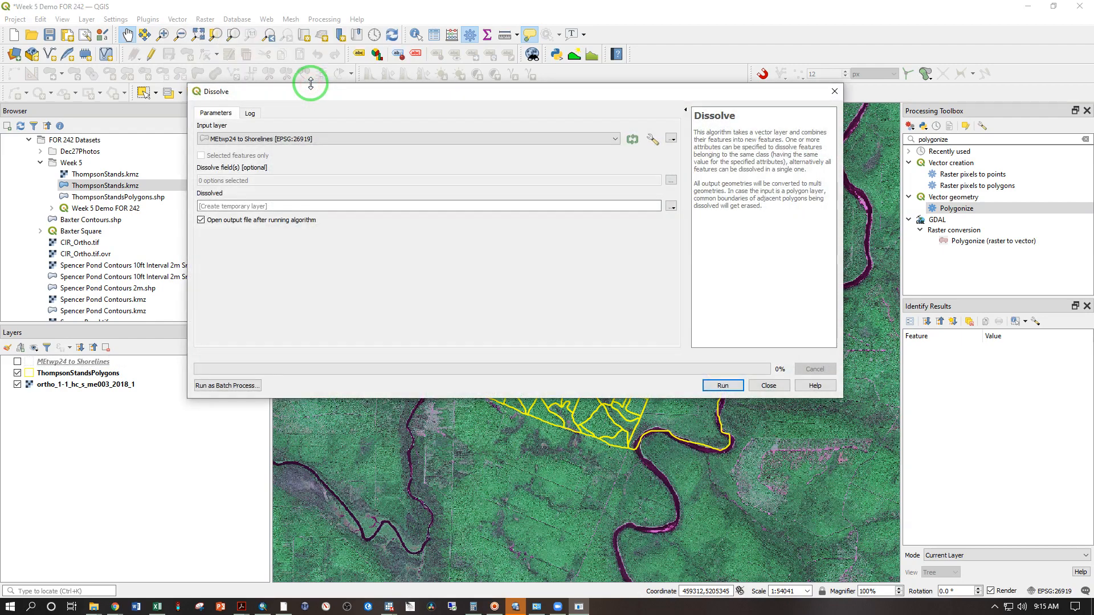
click(249, 139)
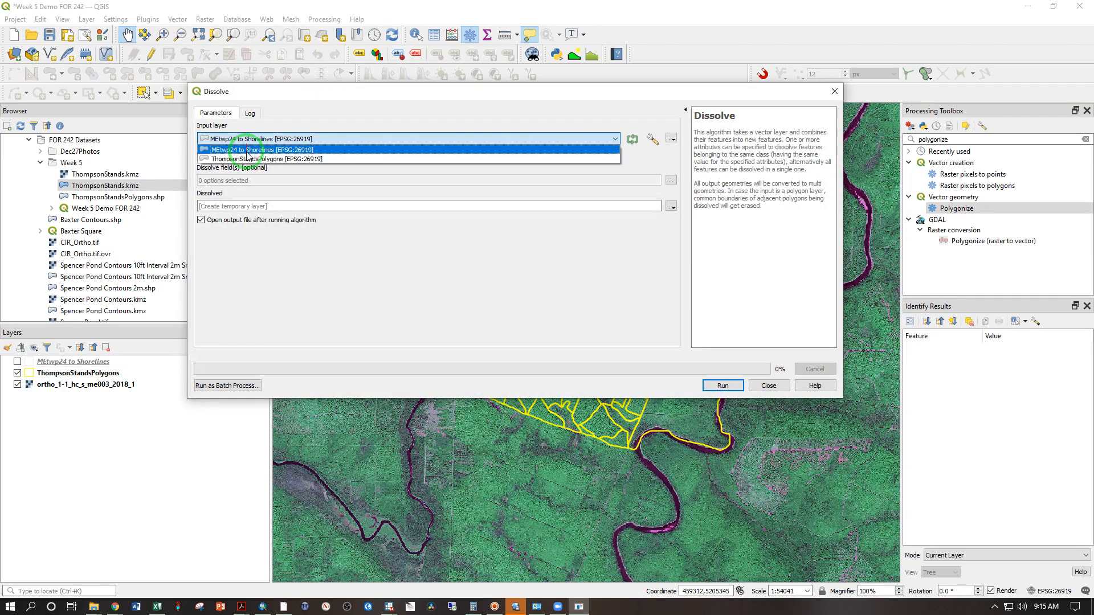
click(247, 158)
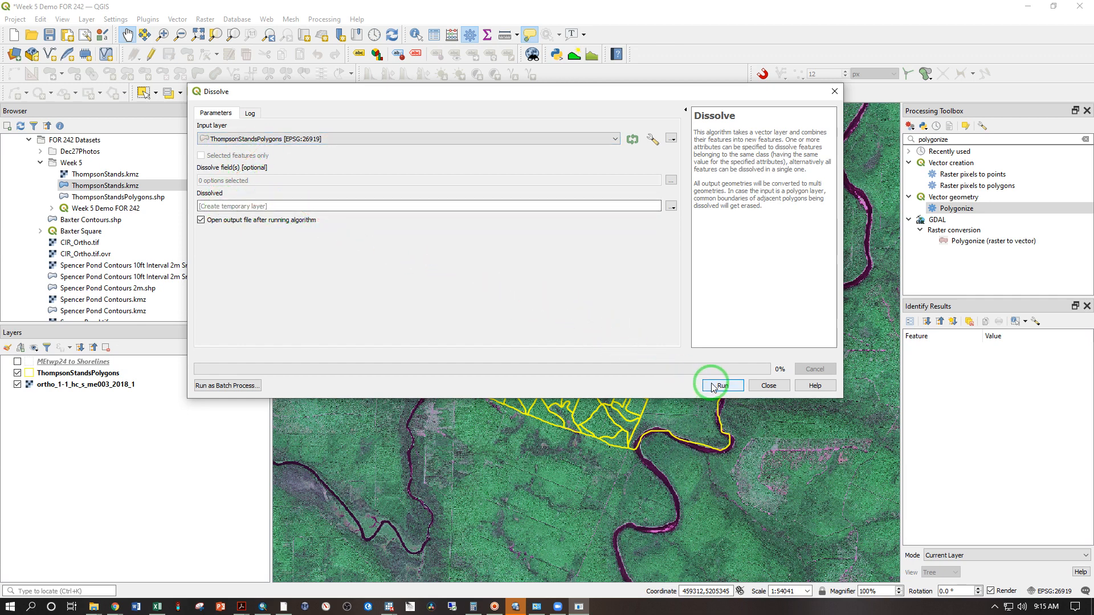
click(722, 386)
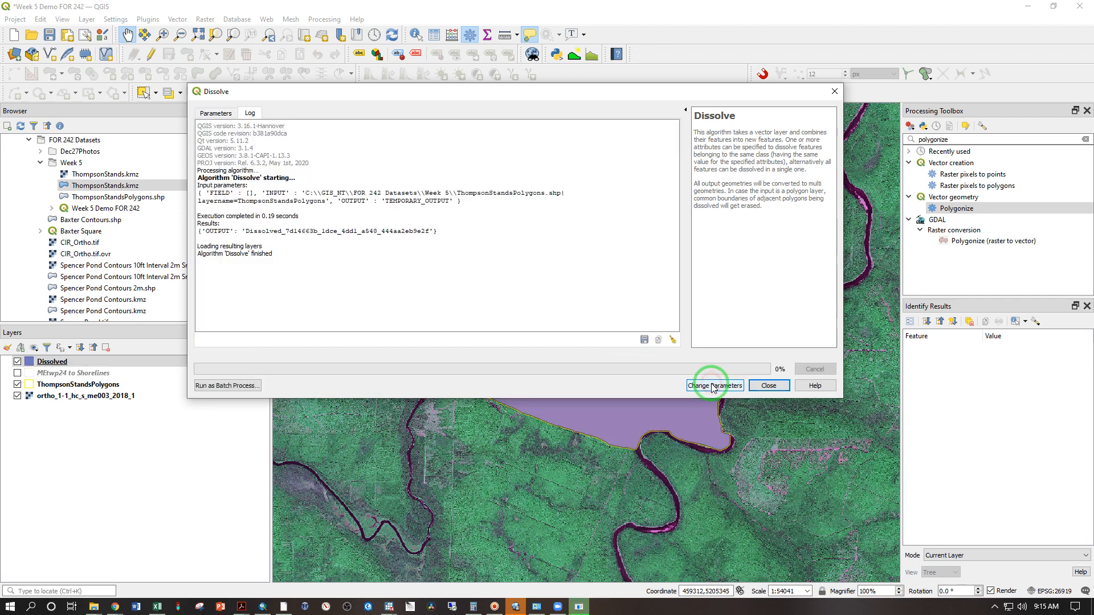
click(769, 385)
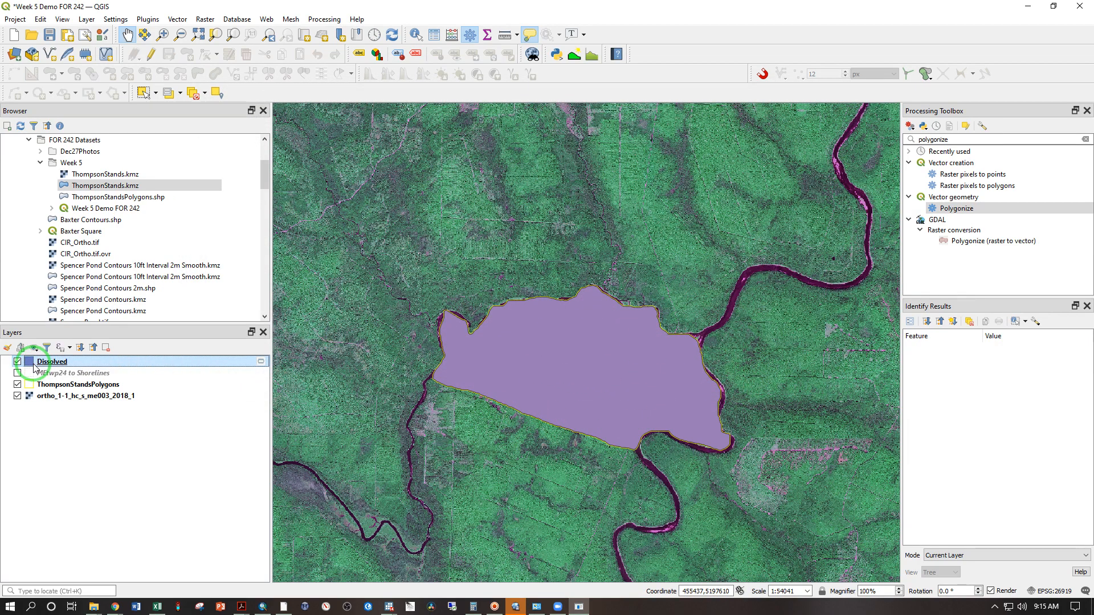
Step: Set the opacity of the Dissolved layer's simple fill color to 0%
double_click(29, 365)
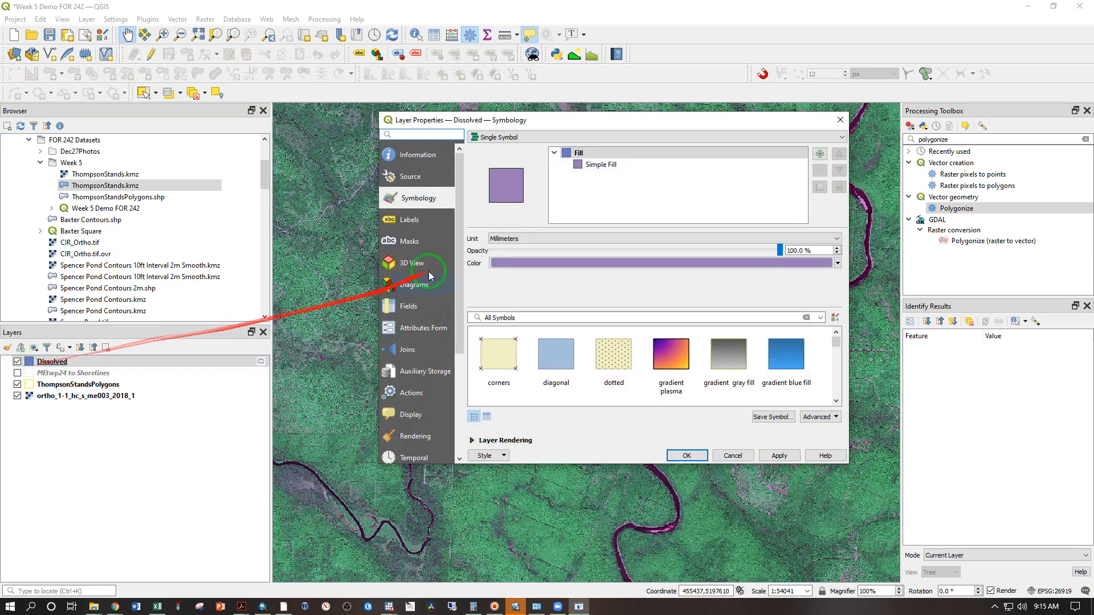
click(592, 168)
click(656, 259)
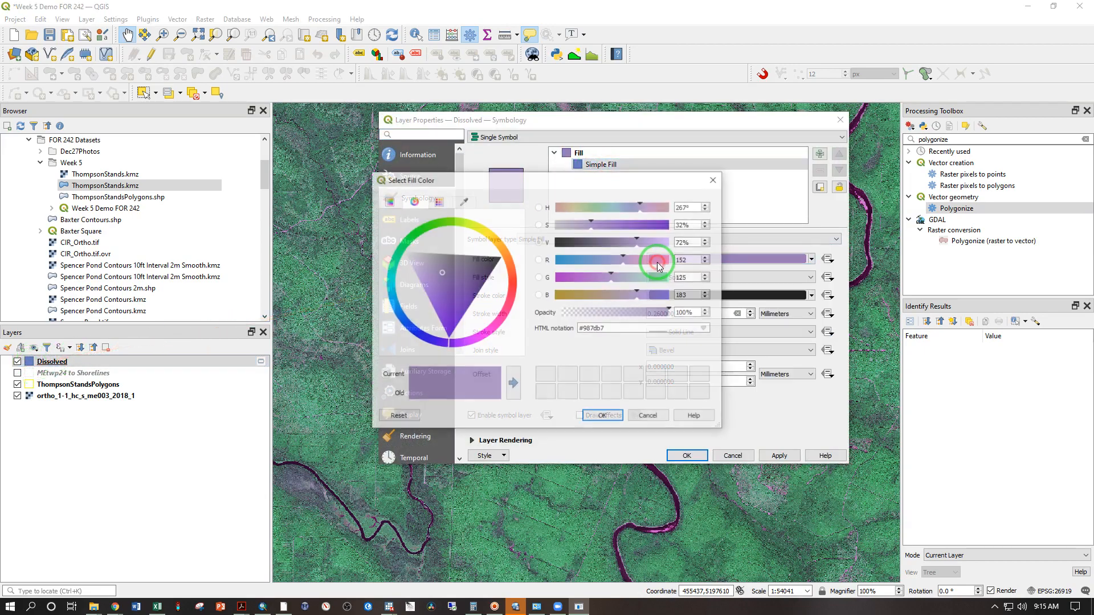
drag(655, 312, 440, 308)
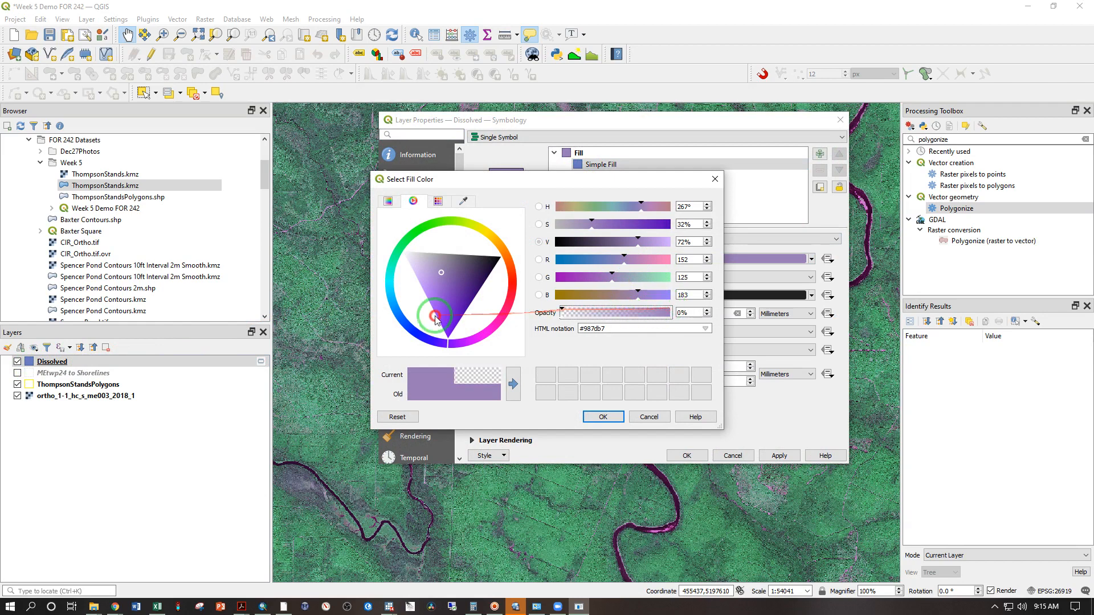
click(603, 417)
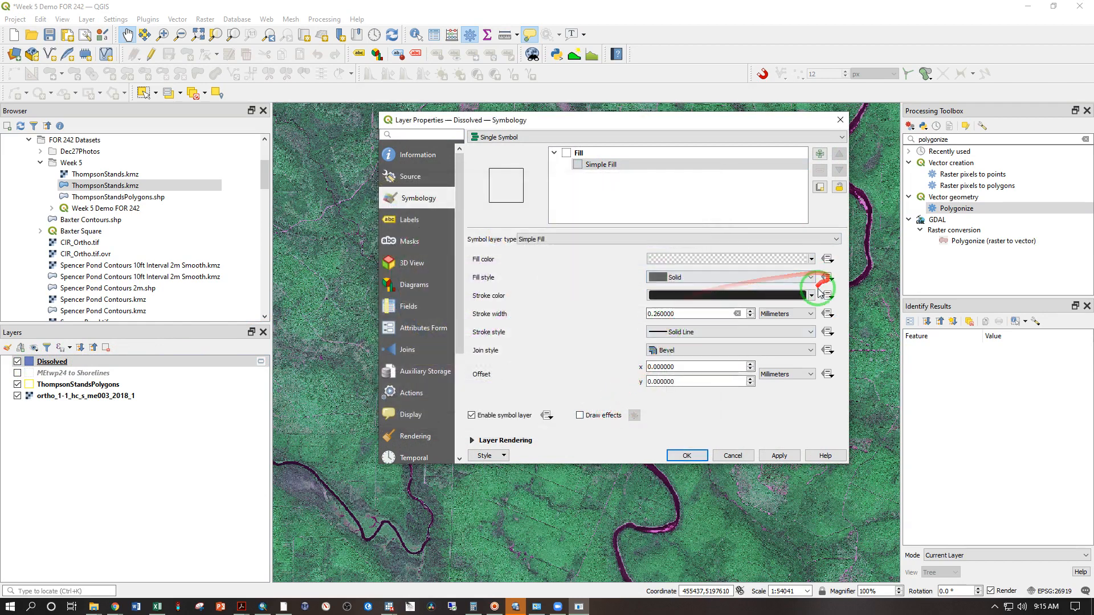
Step: Give the Dissolved layer the No Brush fill style and a yellow stroke 1.06 millimeters wide
click(726, 278)
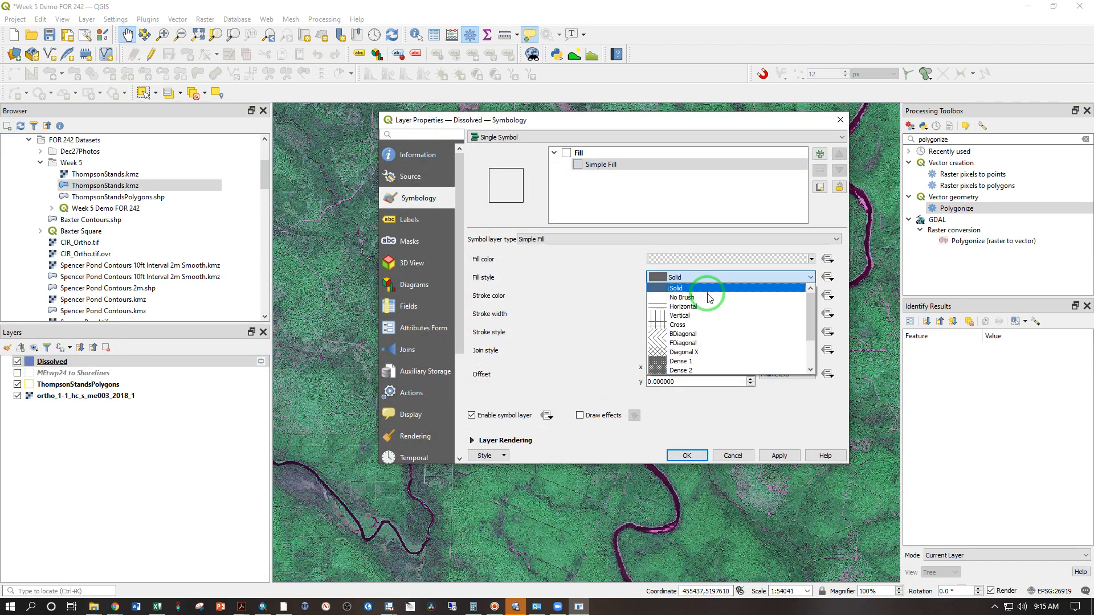
click(716, 287)
click(810, 295)
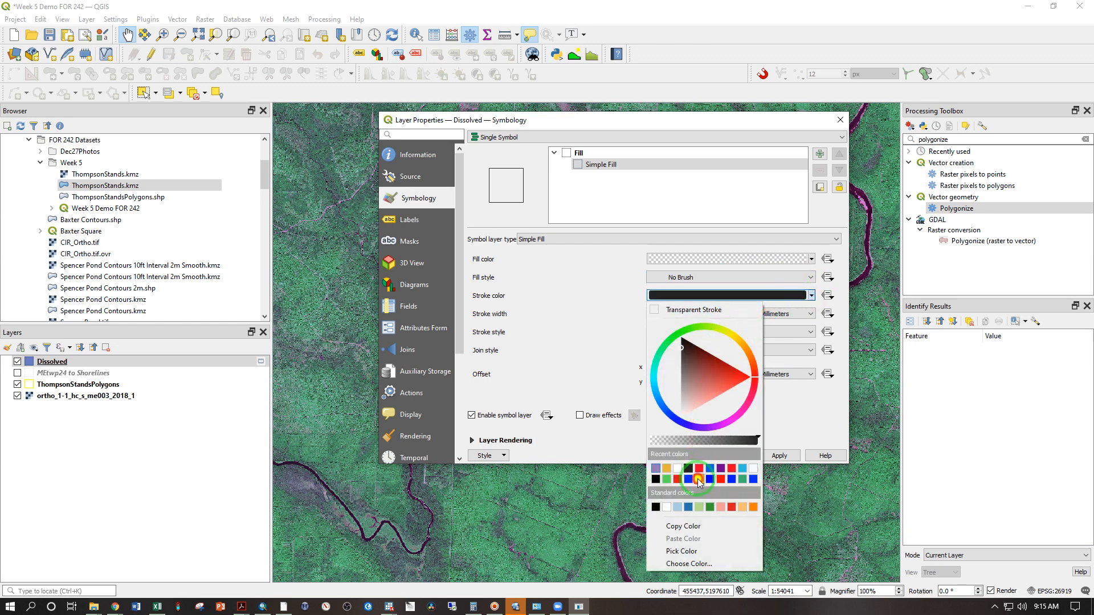
click(700, 480)
click(750, 311)
click(750, 312)
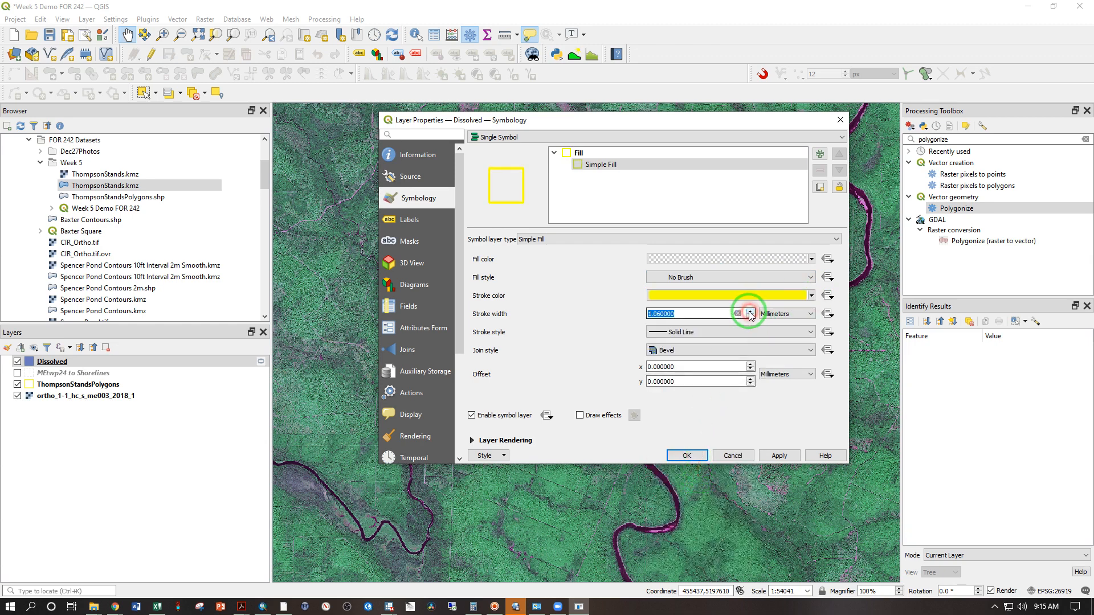
click(686, 455)
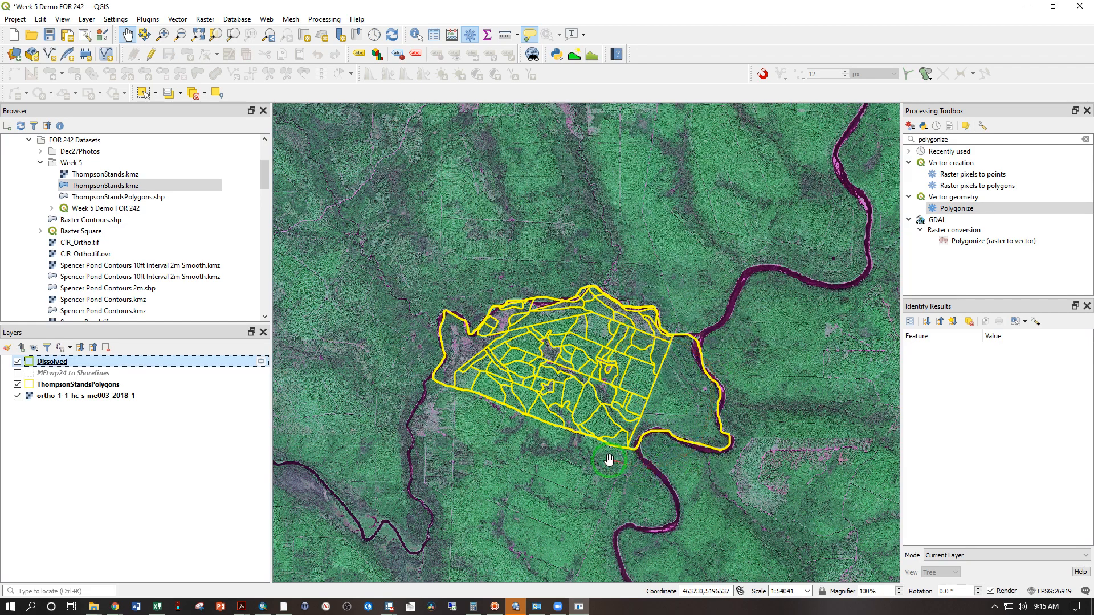
Step: Reduce the stroke width of the ThompsonStandsPolygons simple fill so its lines are thinner than the dissolved boundary
scroll(516, 425, up, 1)
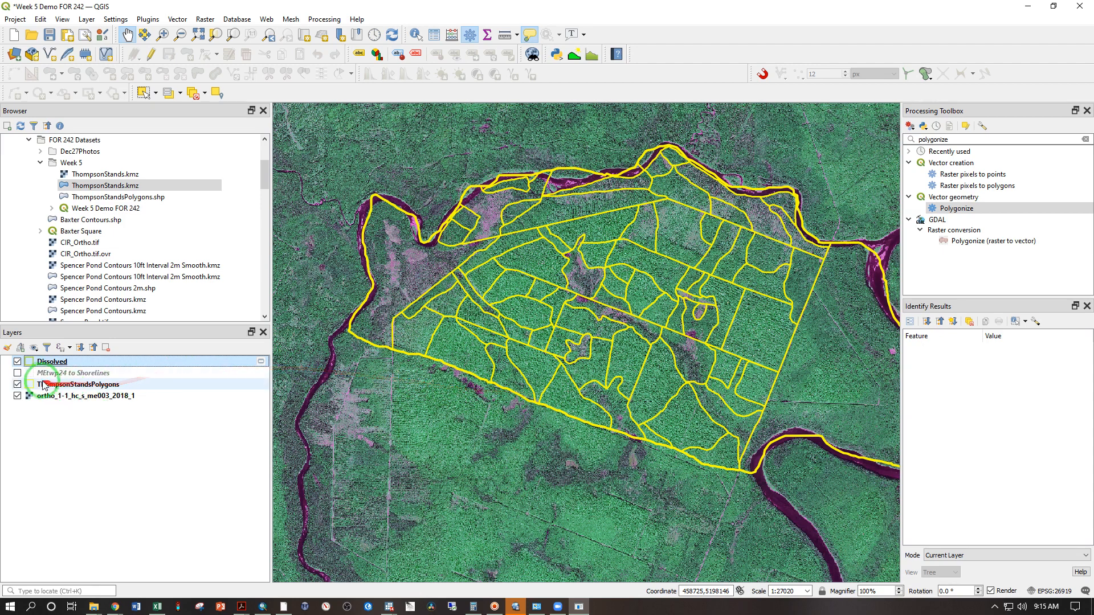
double_click(29, 386)
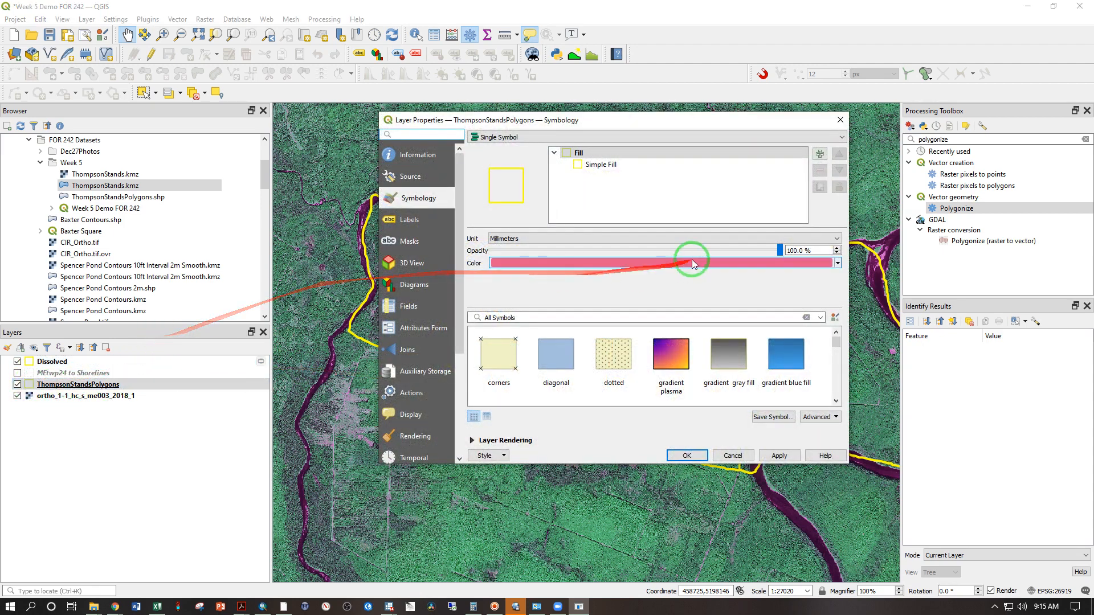
click(596, 165)
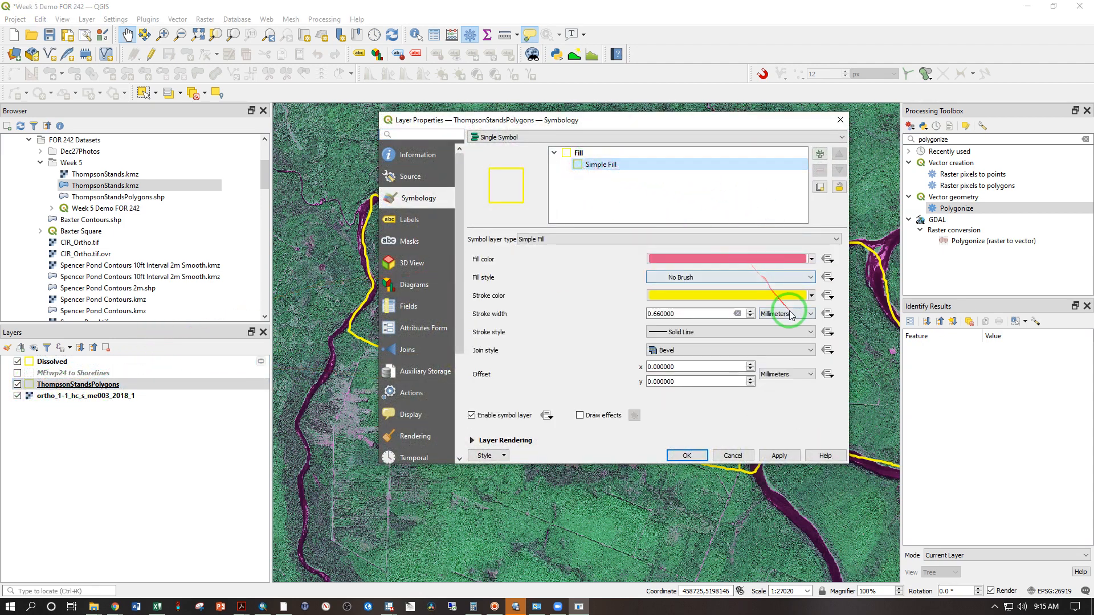
click(751, 317)
click(702, 454)
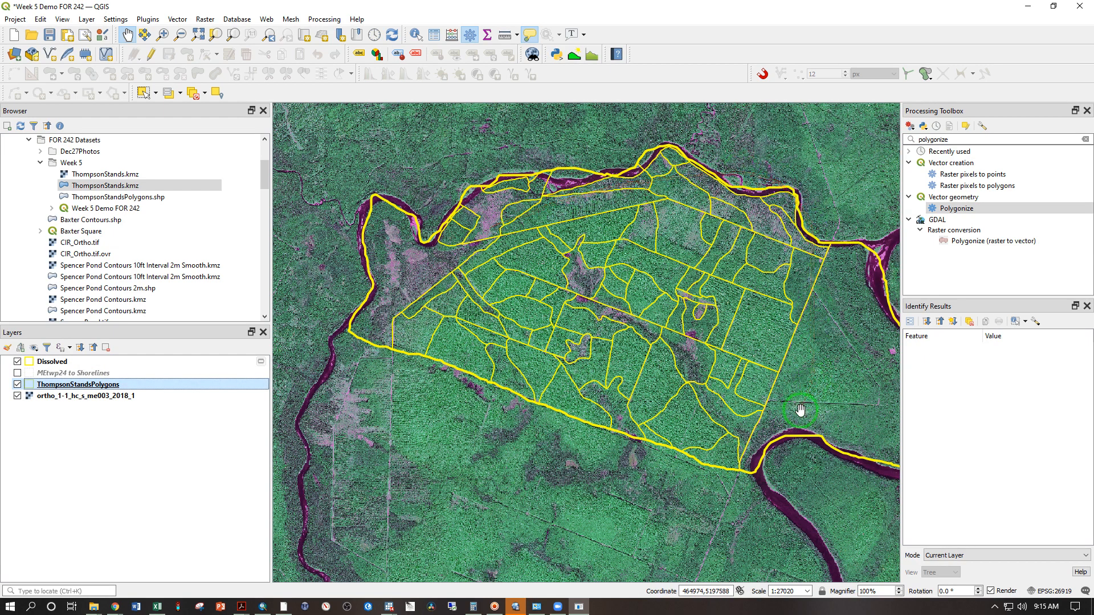
Step: Export the Dissolved layer as the ESRI Shapefile PropertyBounds.shp in the Week 5 folder, using EPSG:26919 - NAD83 / UTM zone 19N
drag(800, 410, 741, 431)
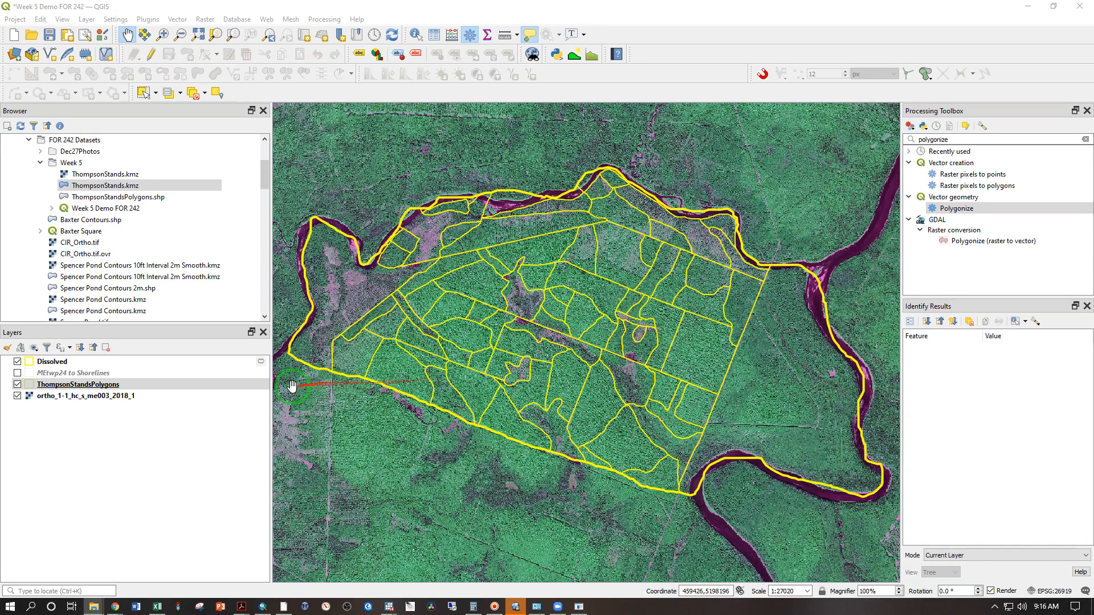
click(56, 363)
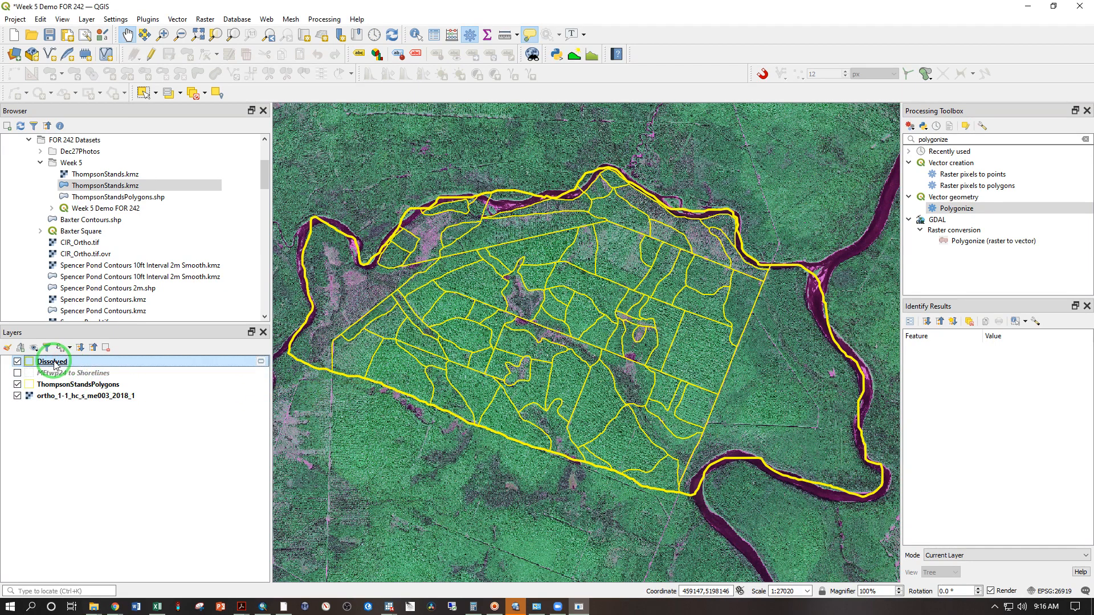
right_click(55, 364)
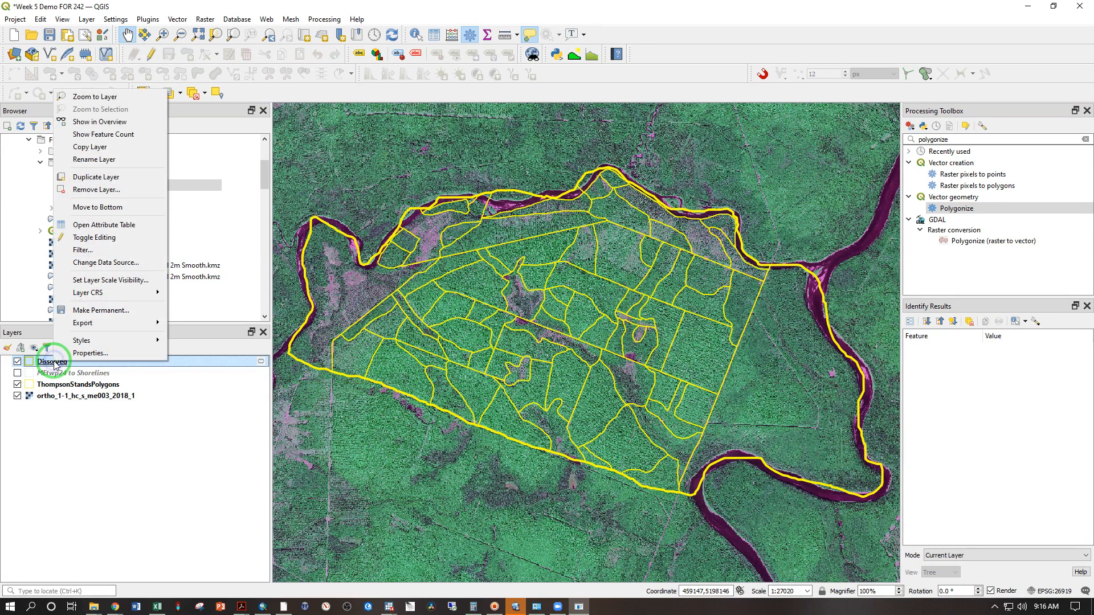
mouse_move(100, 324)
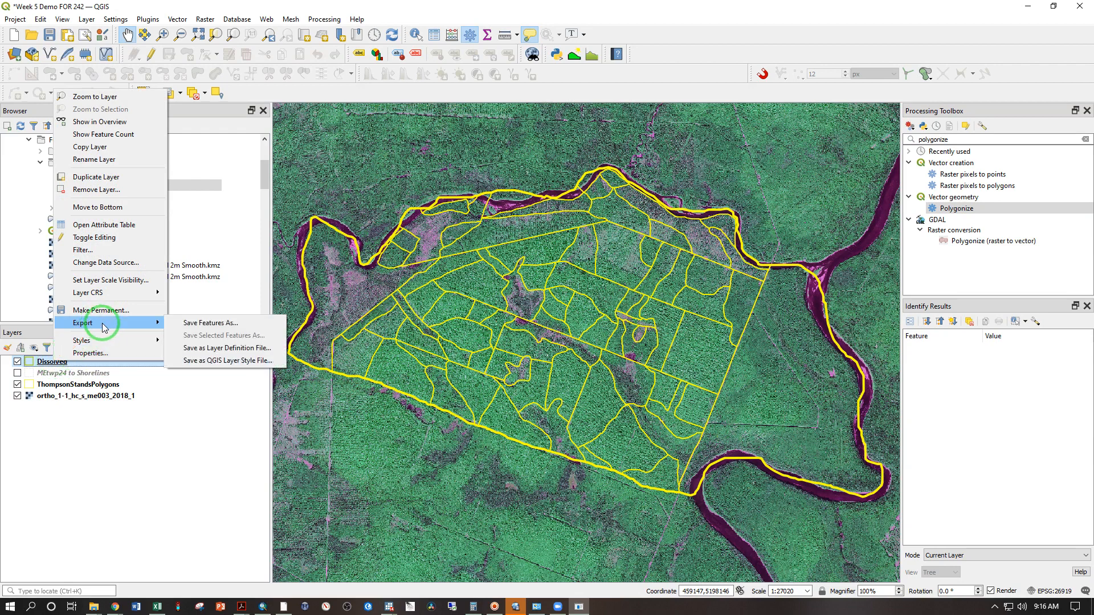
click(198, 324)
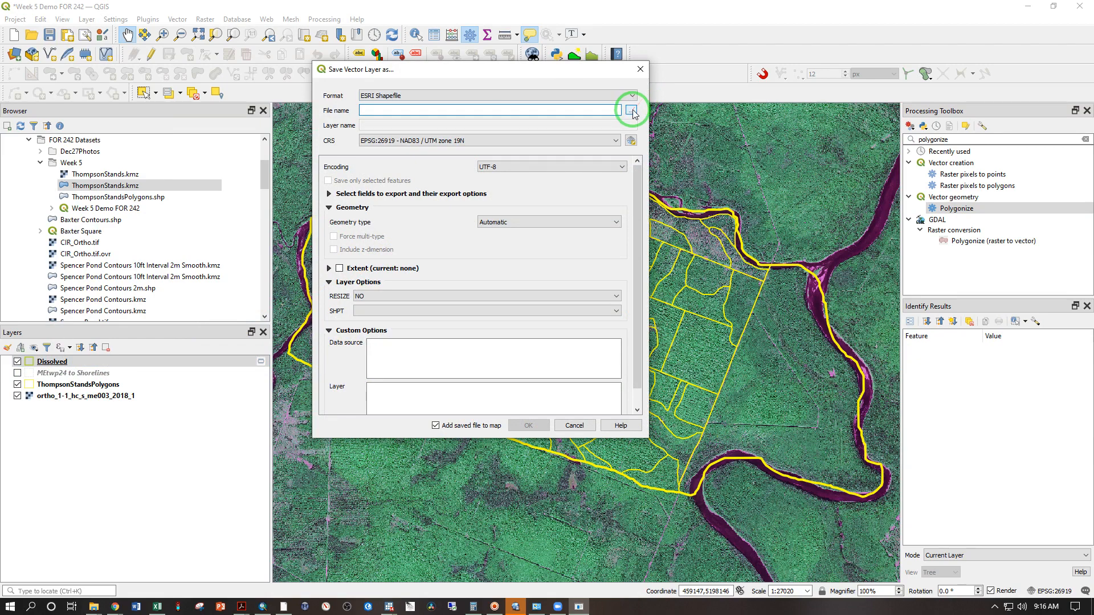
click(631, 109)
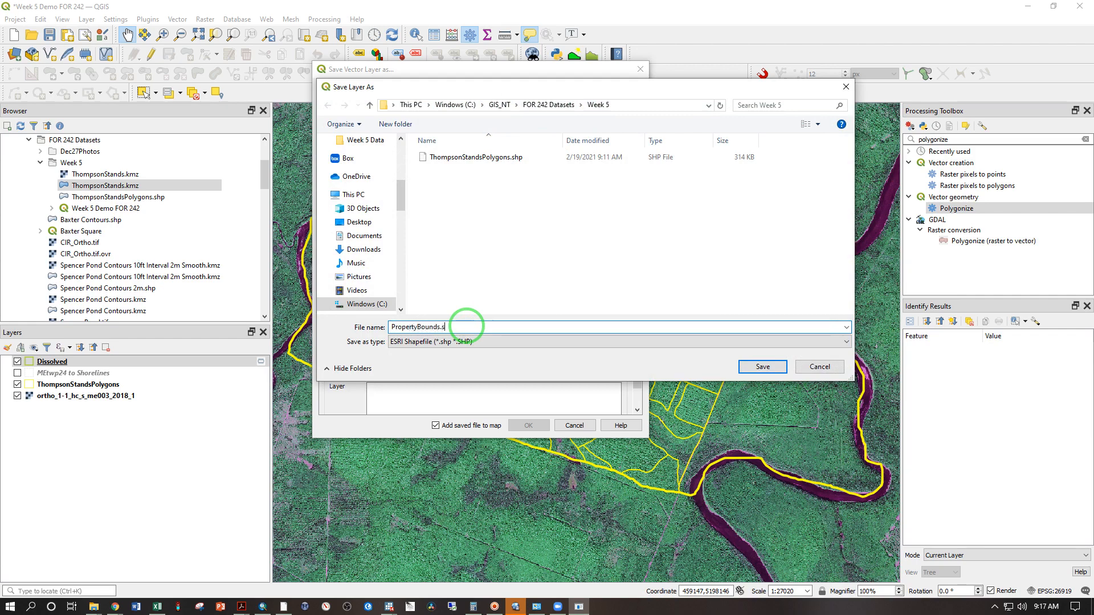
key(Return)
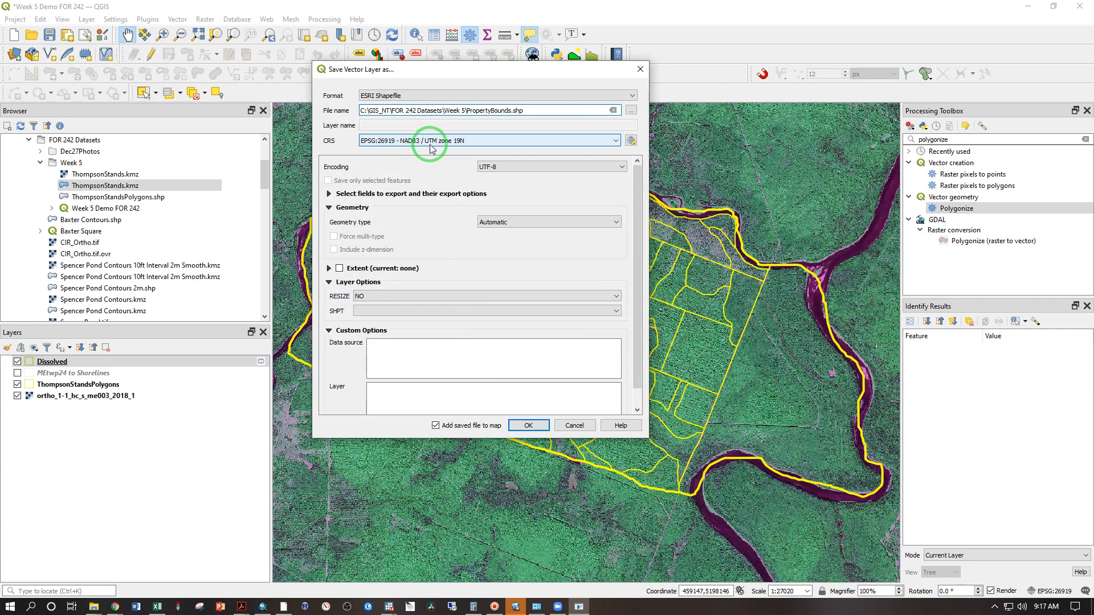
click(521, 428)
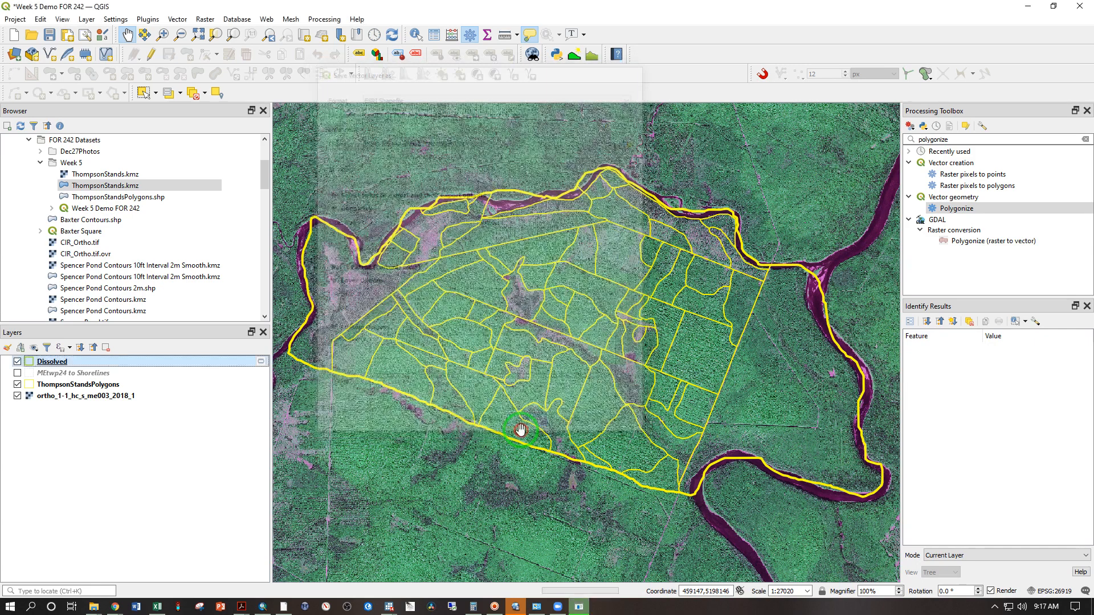
Step: Remove the temporary Dissolved layer from the project
click(45, 374)
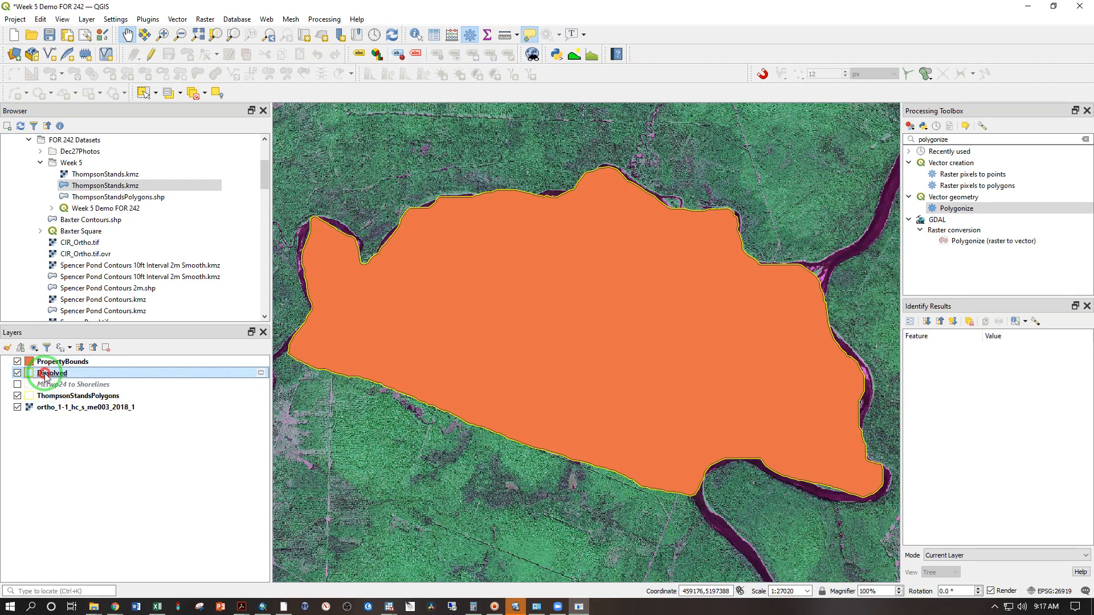
right_click(46, 374)
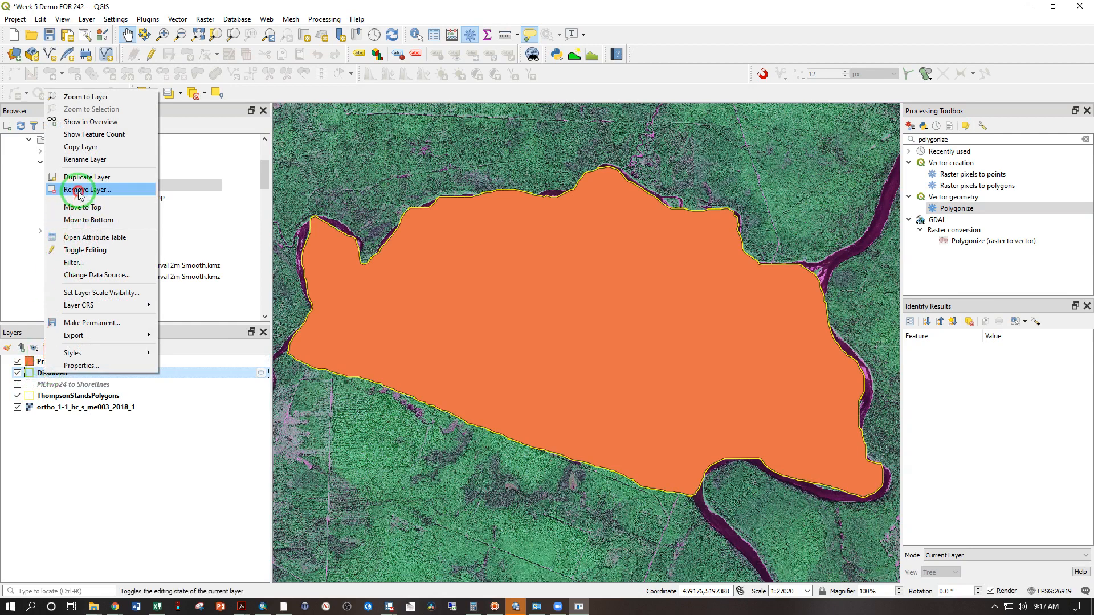
click(72, 190)
click(524, 319)
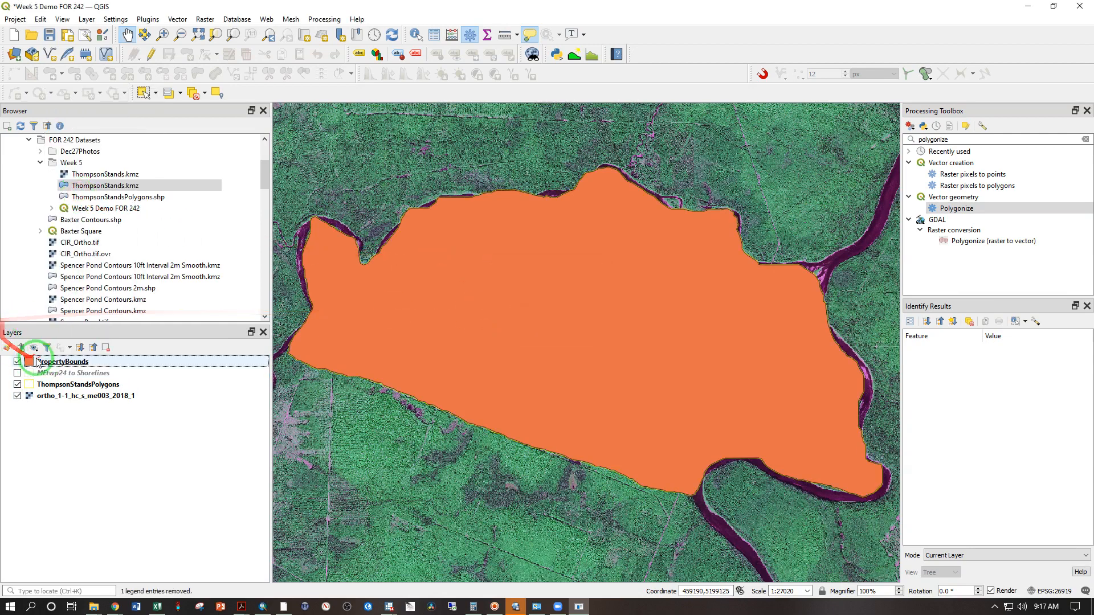
Step: Style the PropertyBounds layer's simple fill with 0% fill opacity and a yellow stroke 1.26 millimeters wide
click(32, 363)
double_click(31, 362)
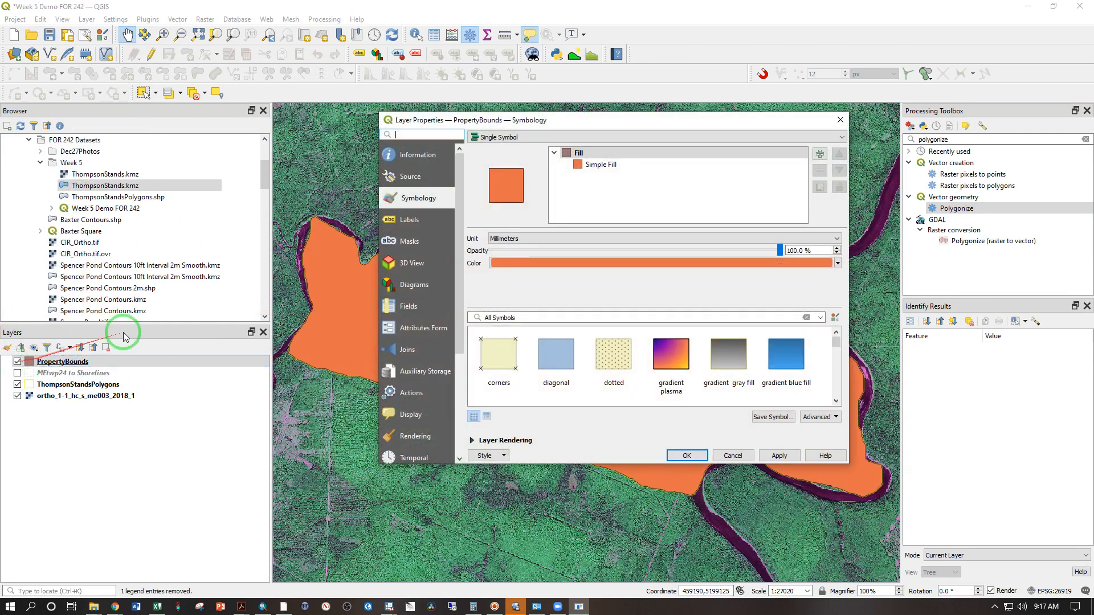
click(595, 164)
click(674, 261)
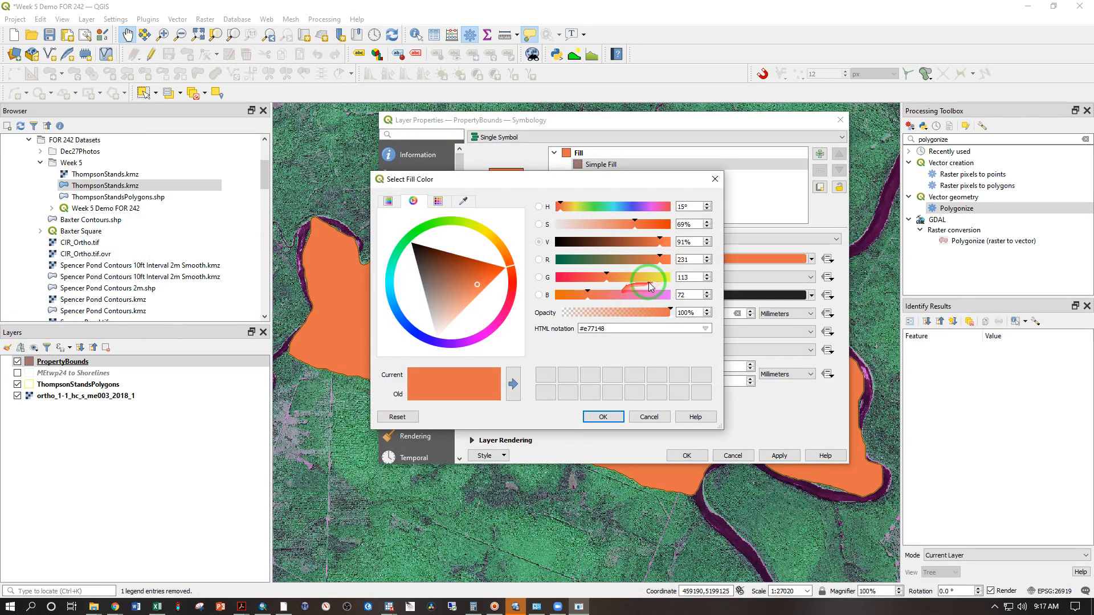
drag(610, 312, 515, 312)
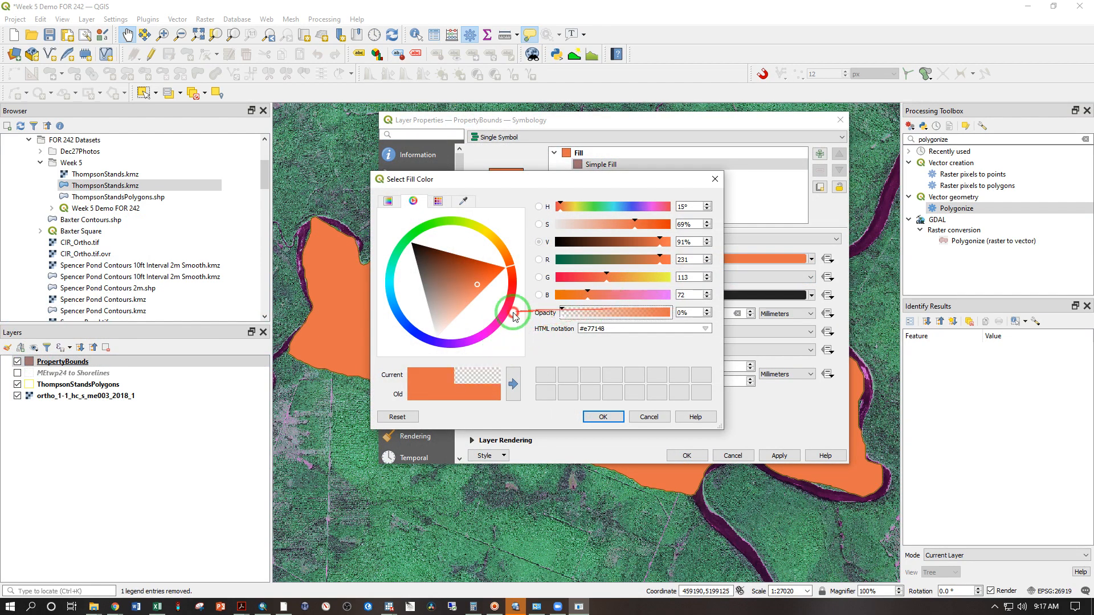
click(603, 417)
click(811, 295)
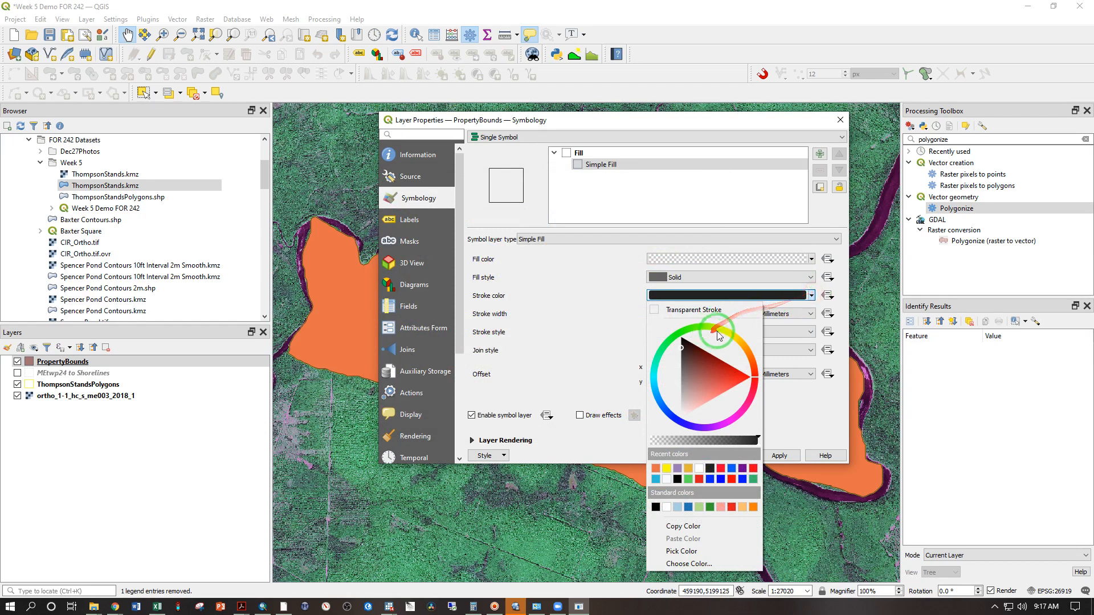
click(667, 468)
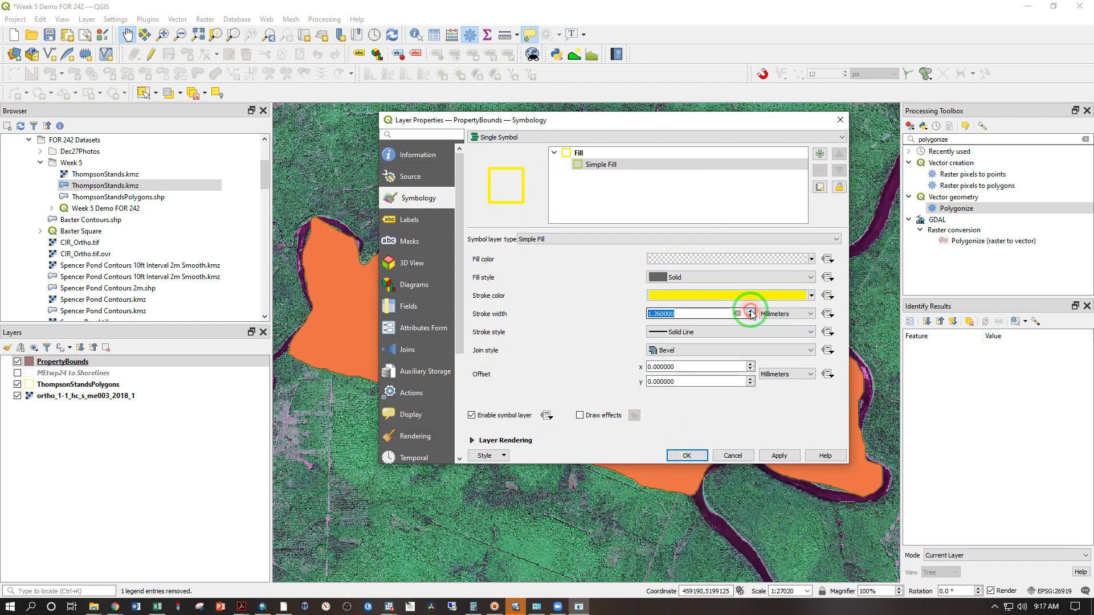
click(687, 456)
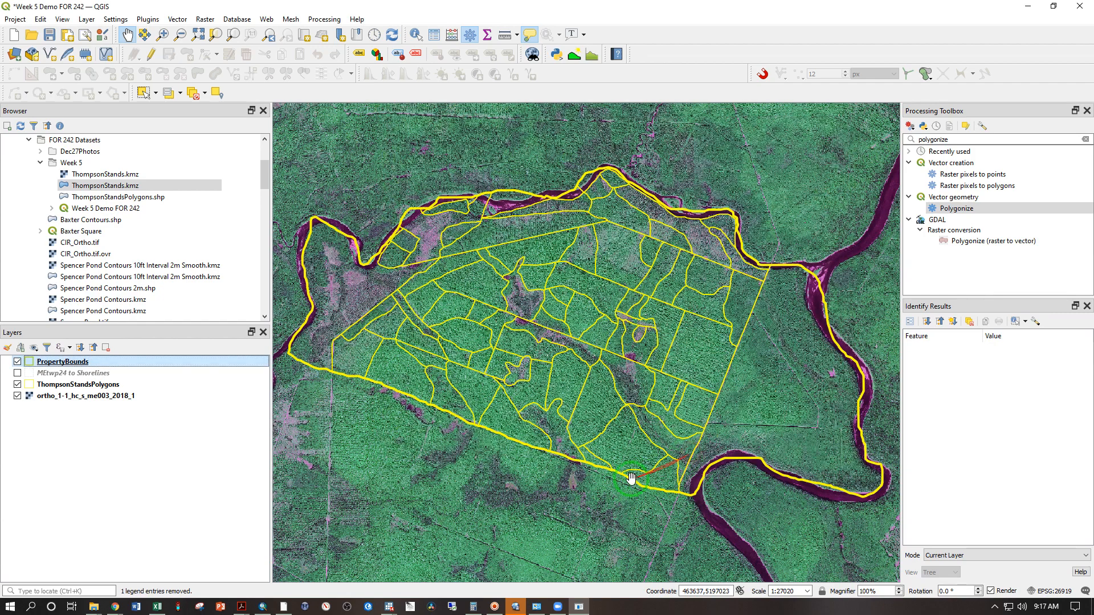
Step: Switch to File Explorer and open the Week 5 folder inside FOR 242 Datasets
click(554, 477)
mouse_move(94, 606)
click(210, 569)
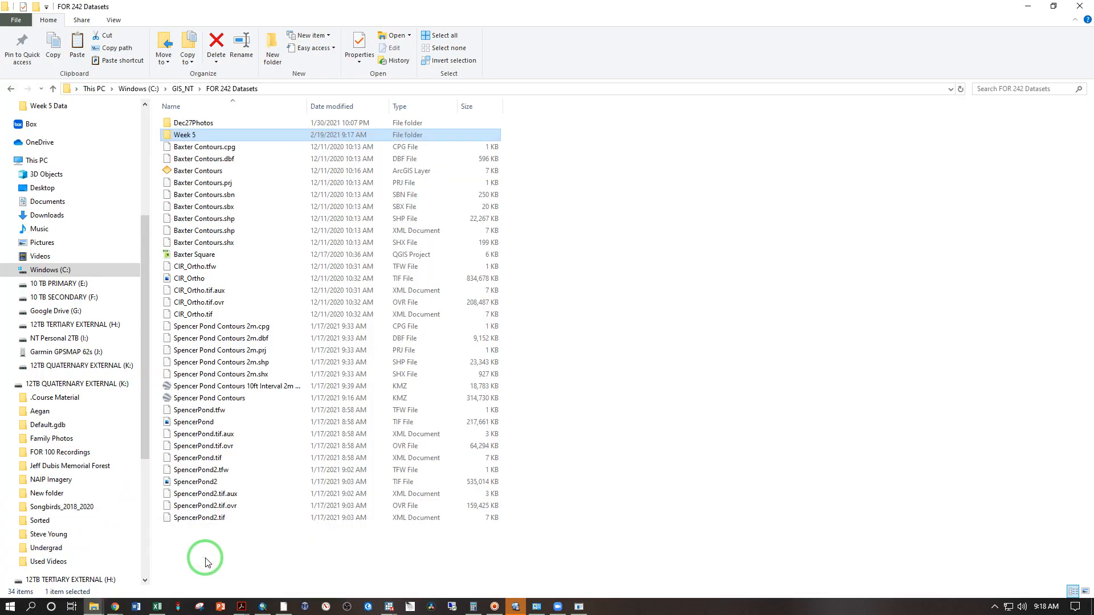
click(190, 139)
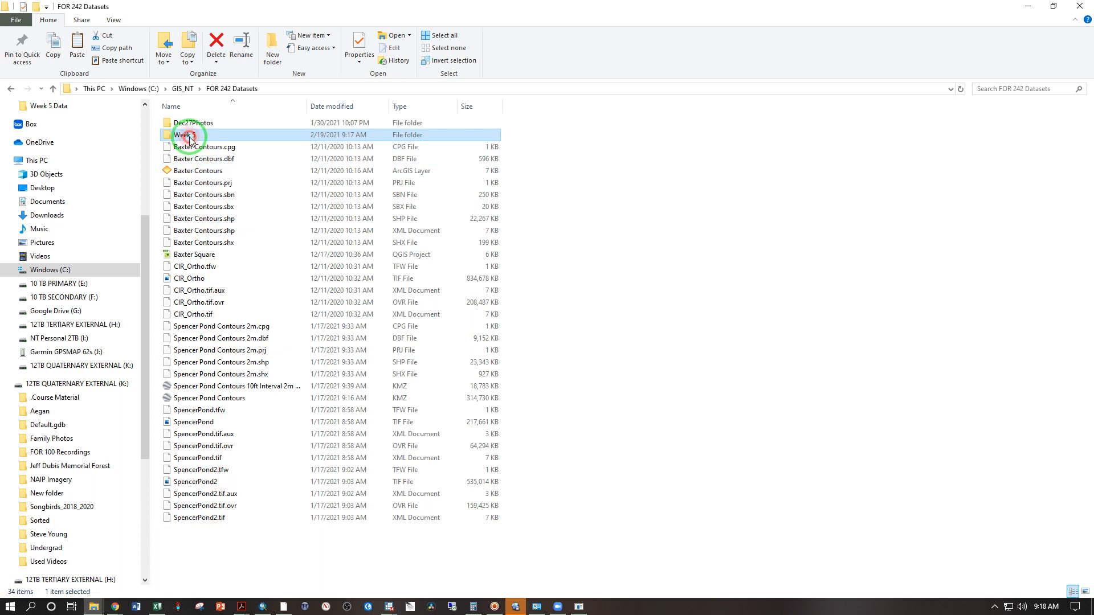
double_click(190, 139)
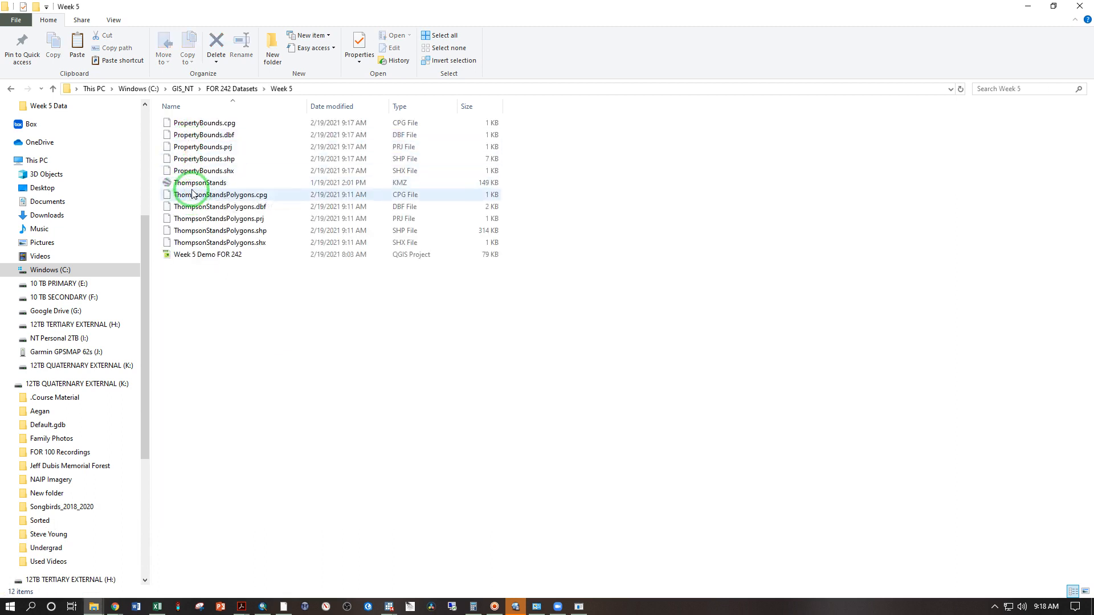
Step: Compress the PropertyBounds .cpg, .dbf, .prj, .shp and .shx files together into a zipped folder named PropertyBounds
click(187, 123)
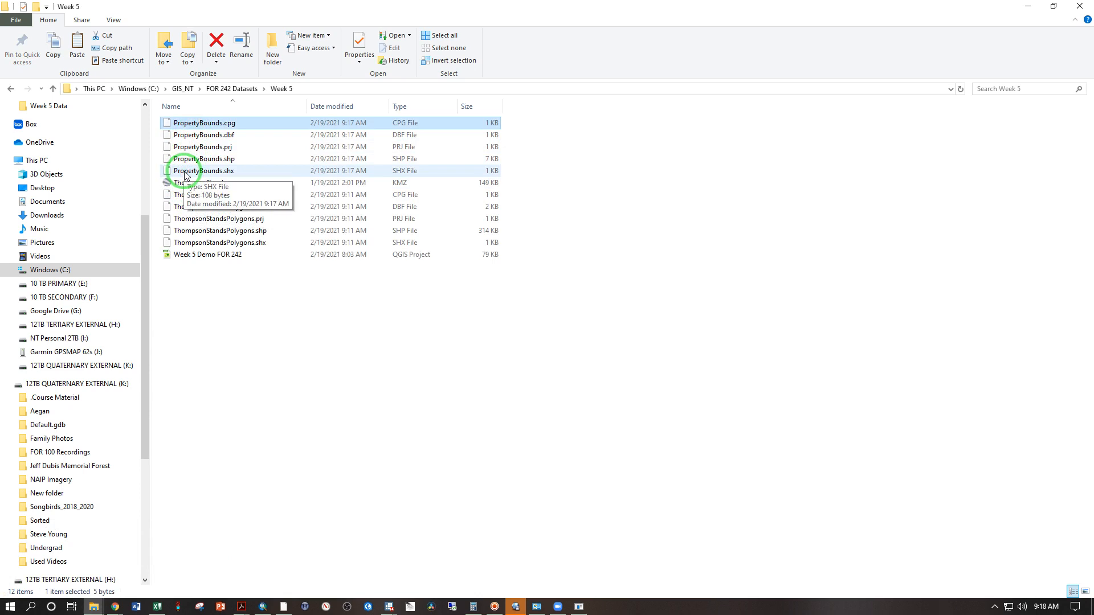
shift+click(185, 171)
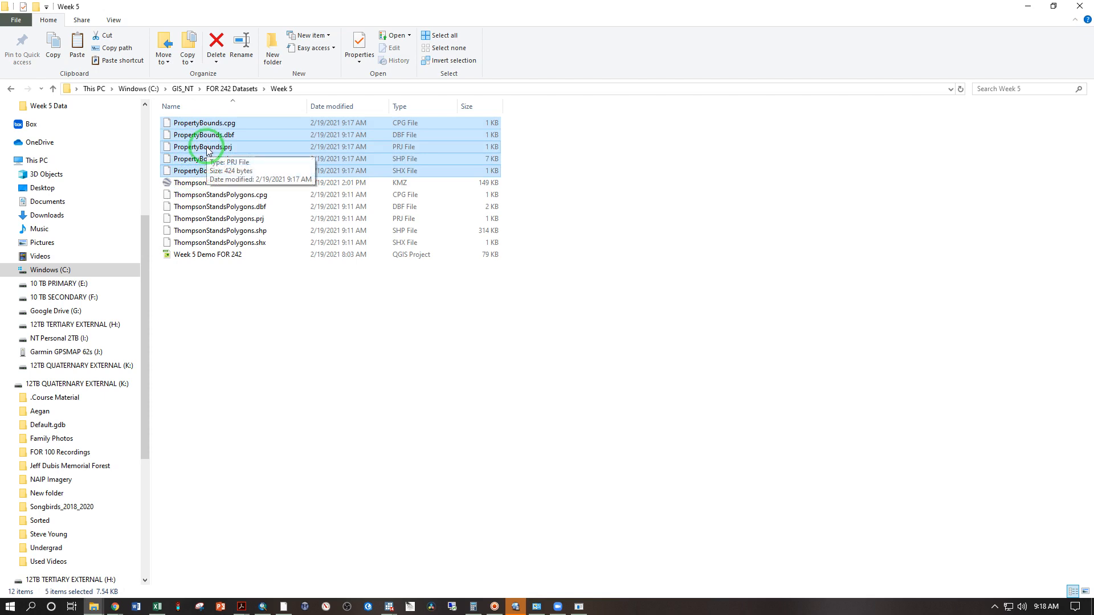
ctrl+click(206, 147)
ctrl+click(207, 163)
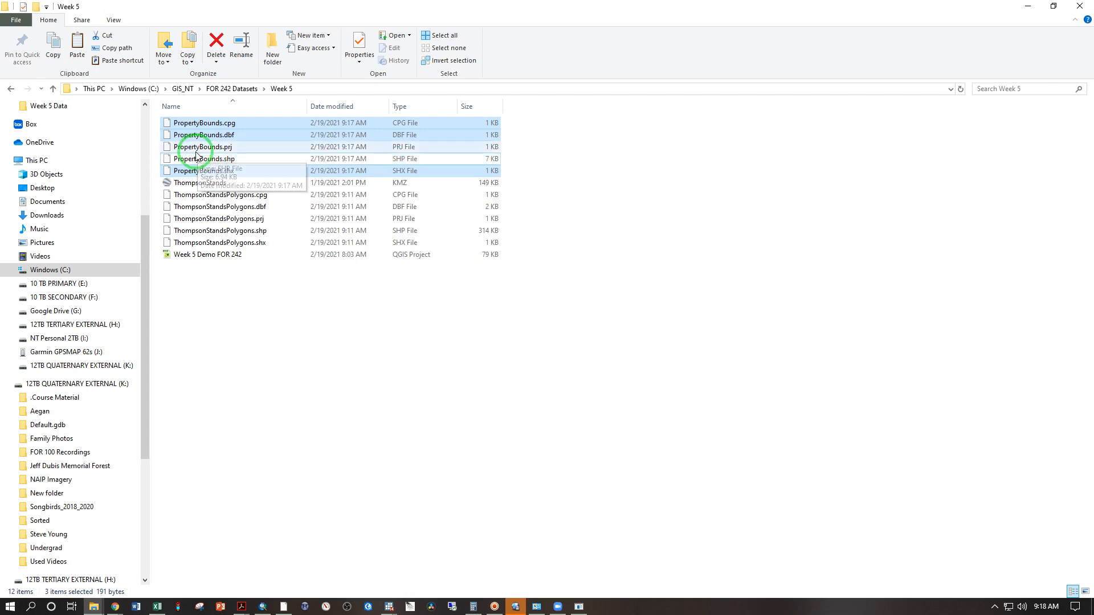
ctrl+click(207, 161)
ctrl+click(199, 147)
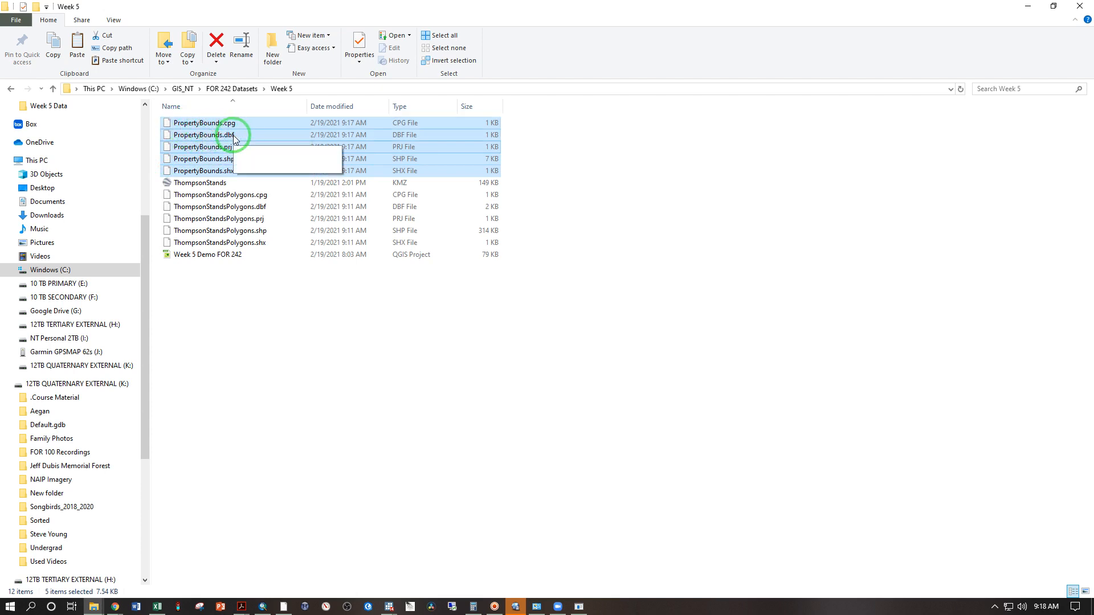
right_click(232, 138)
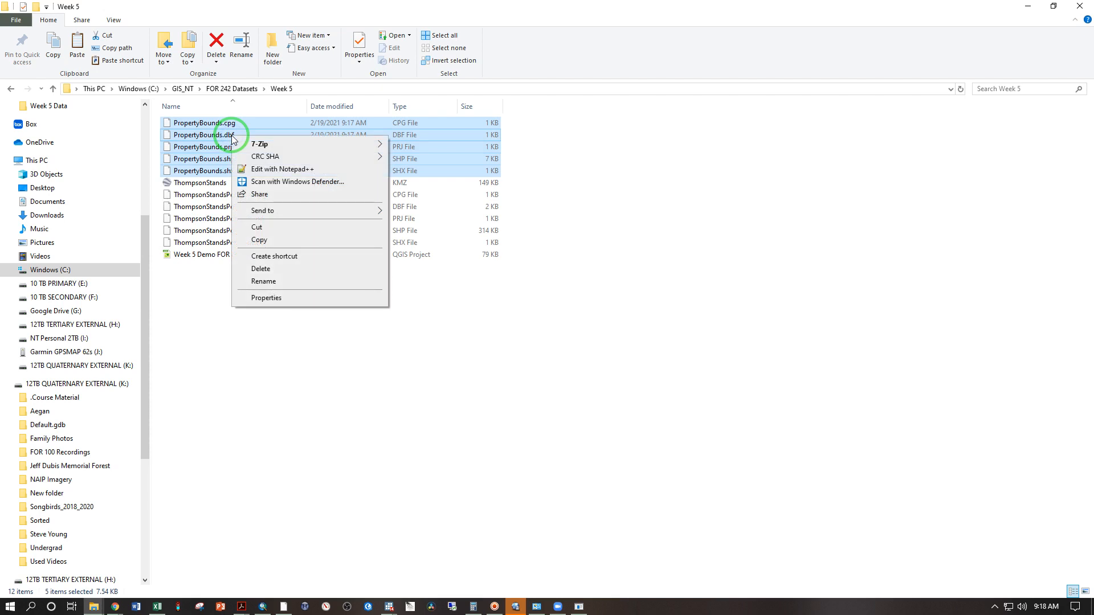
mouse_move(317, 210)
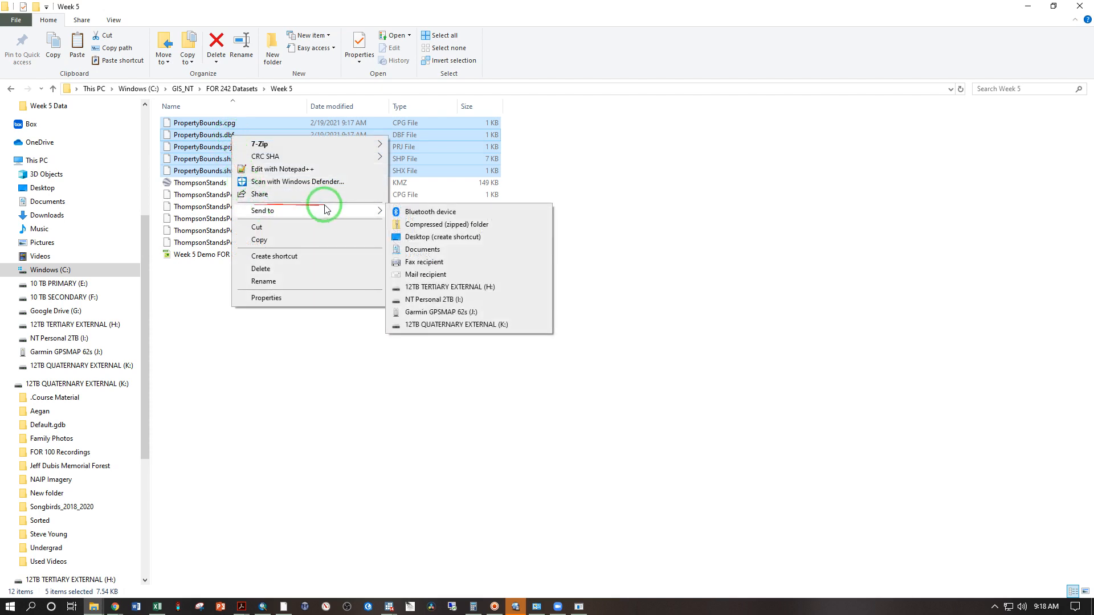
click(460, 225)
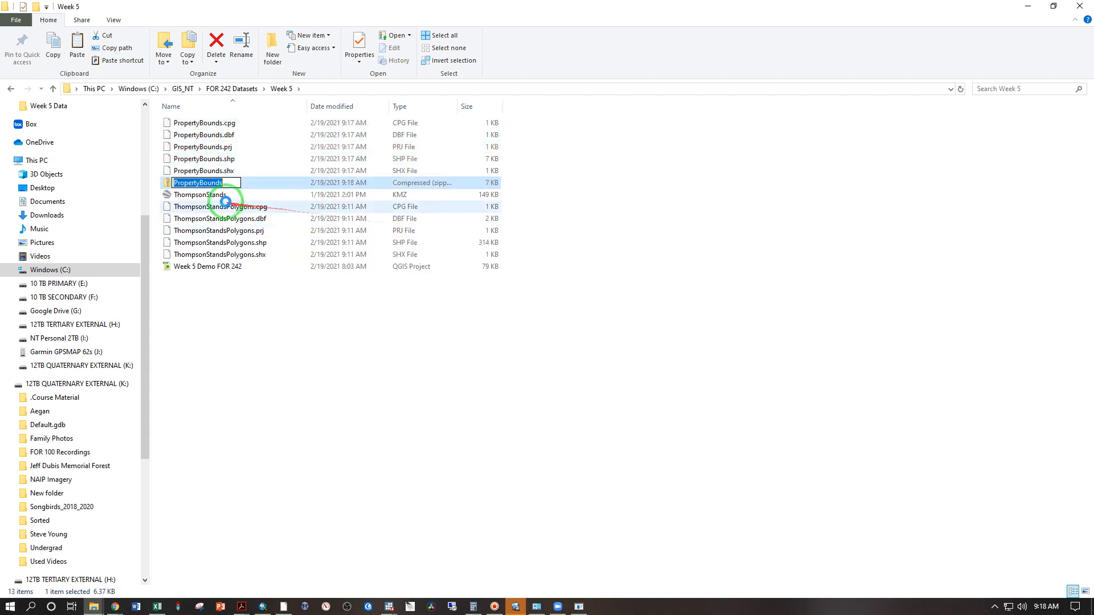
click(219, 207)
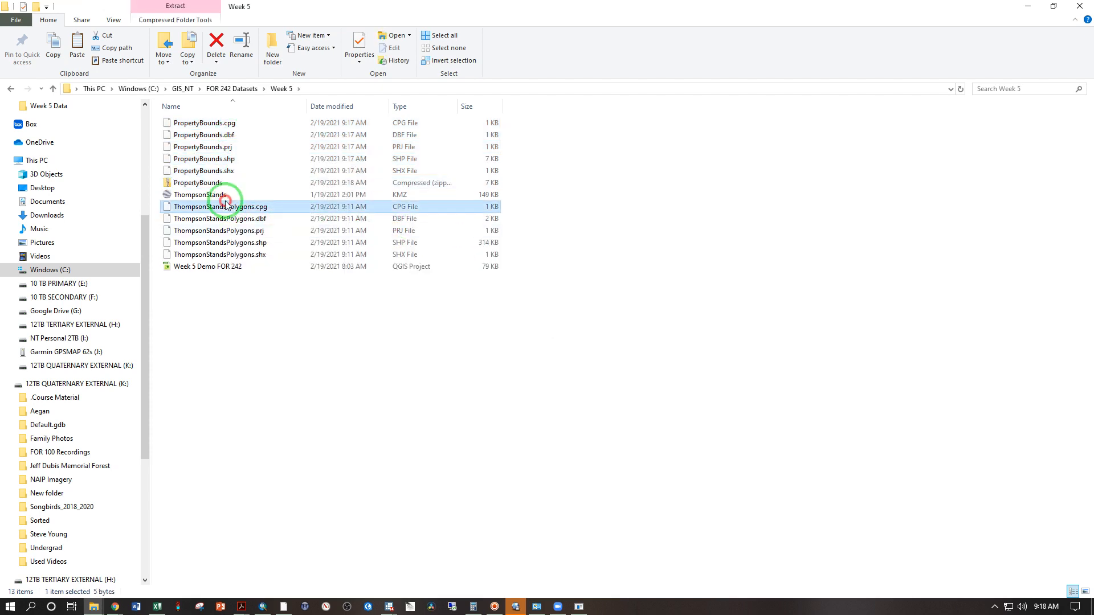
Step: Check the contents of the PropertyBounds zipped folder and return to the Week 5 folder
double_click(200, 183)
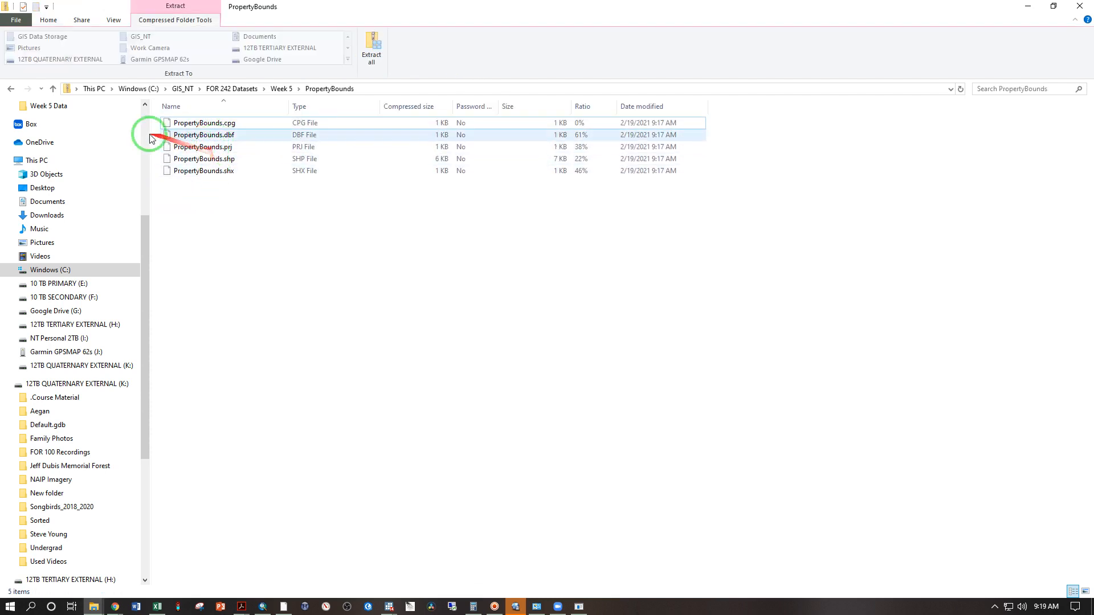
click(10, 89)
click(191, 186)
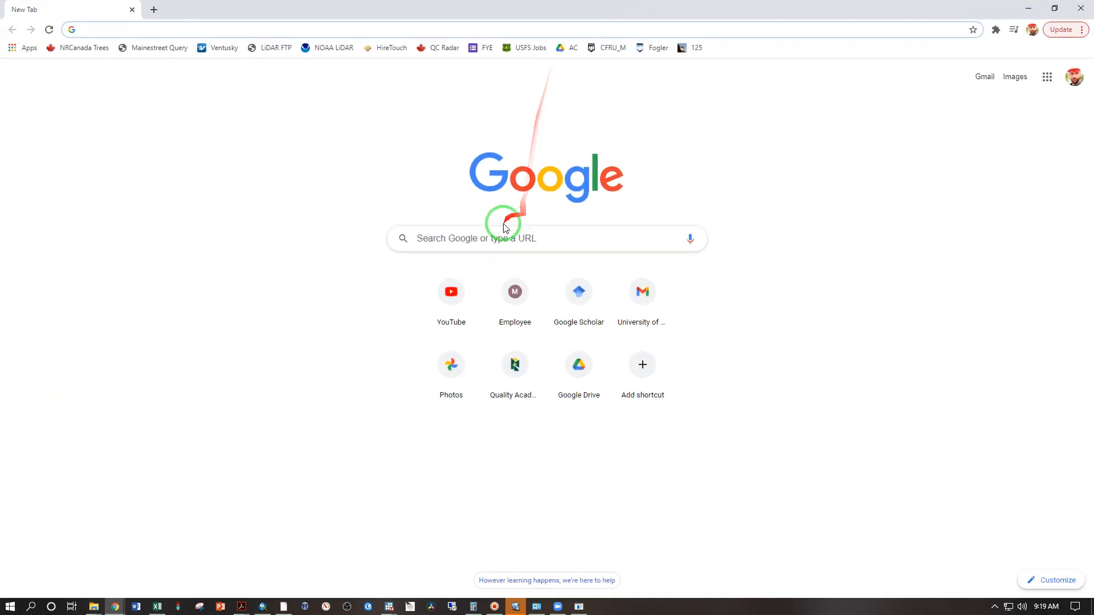
Step: In Chrome, search Google for "web soil survey", open the Web Soil Survey home page and start the WSS application
click(481, 243)
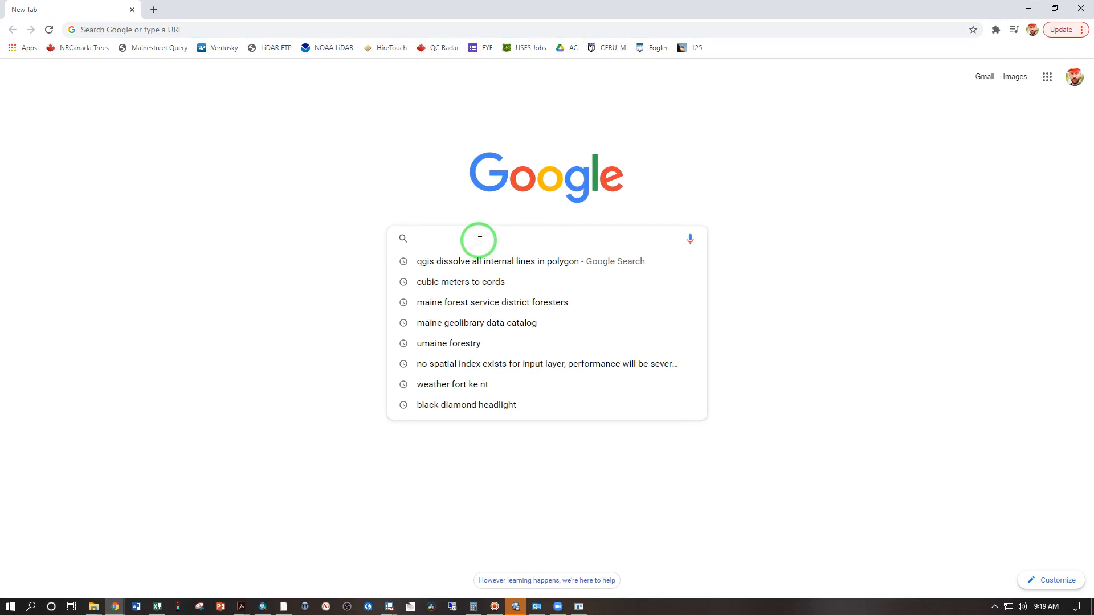
text(web soil survey)
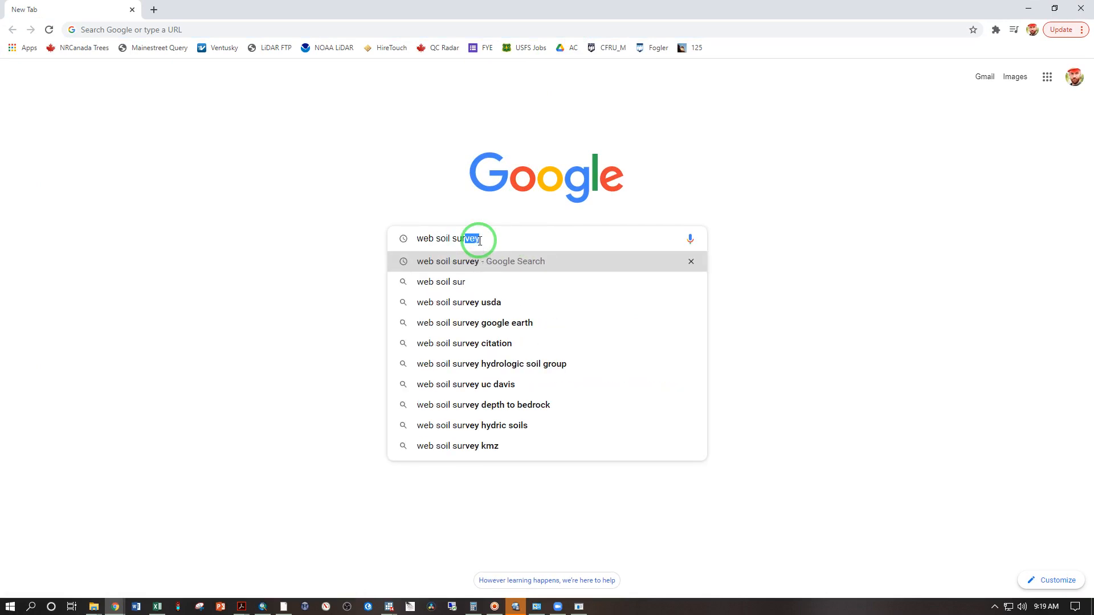
key(Return)
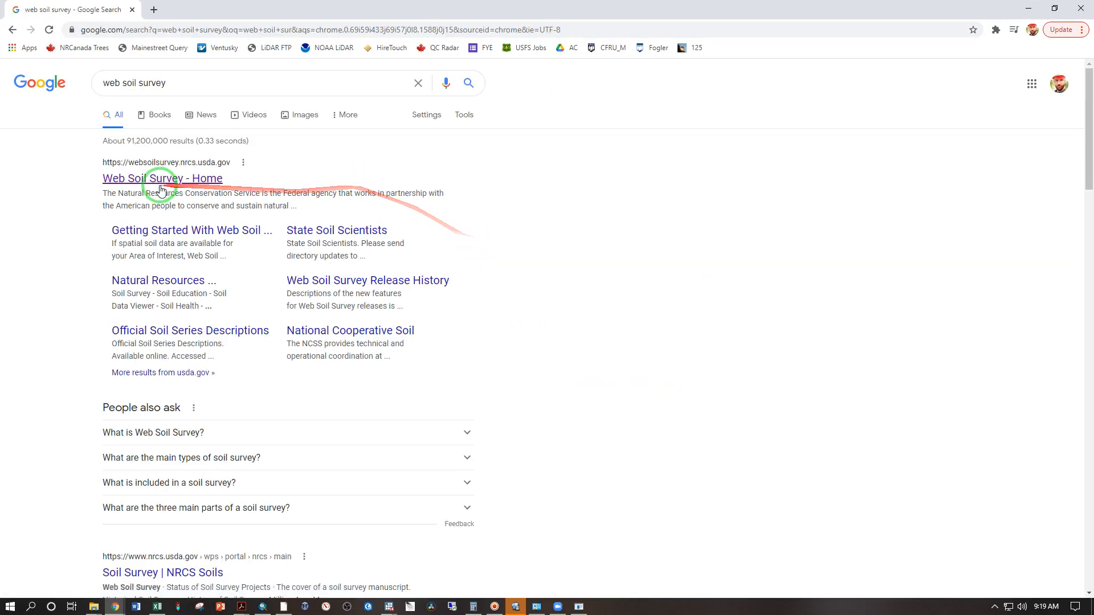
click(160, 188)
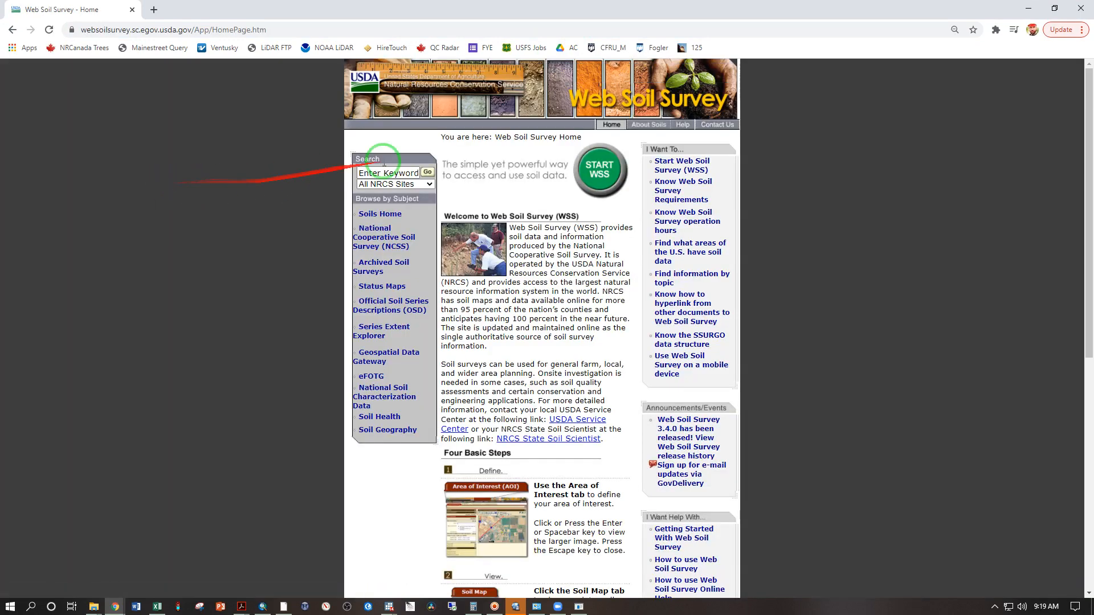
click(598, 175)
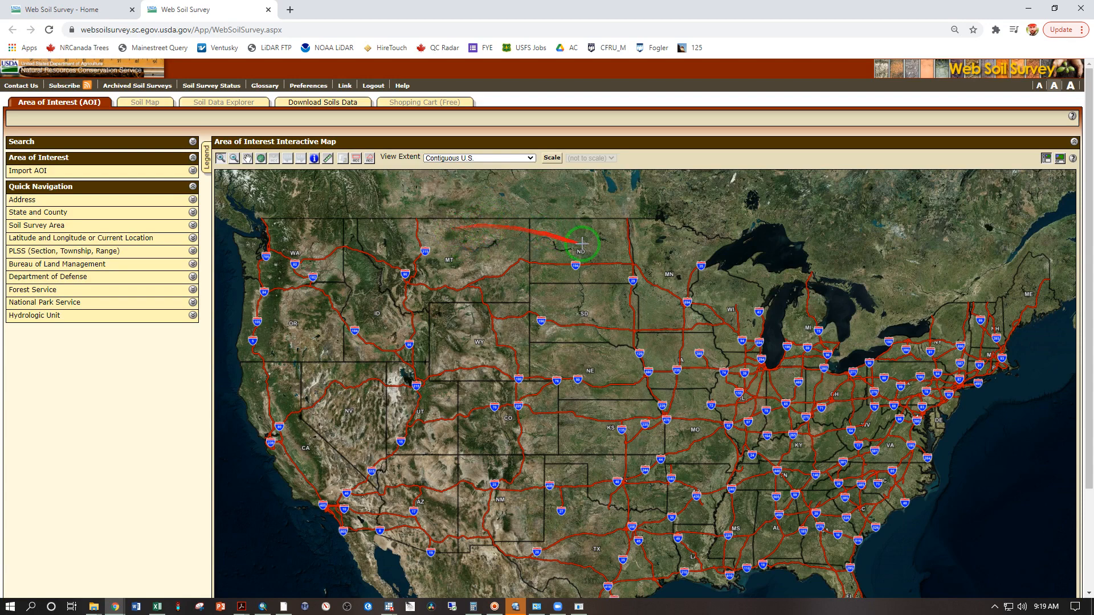
Step: Choose PropertyBounds.zip from the Week 5 folder as the zipped shapefile for creating the area of interest
drag(976, 234, 1025, 357)
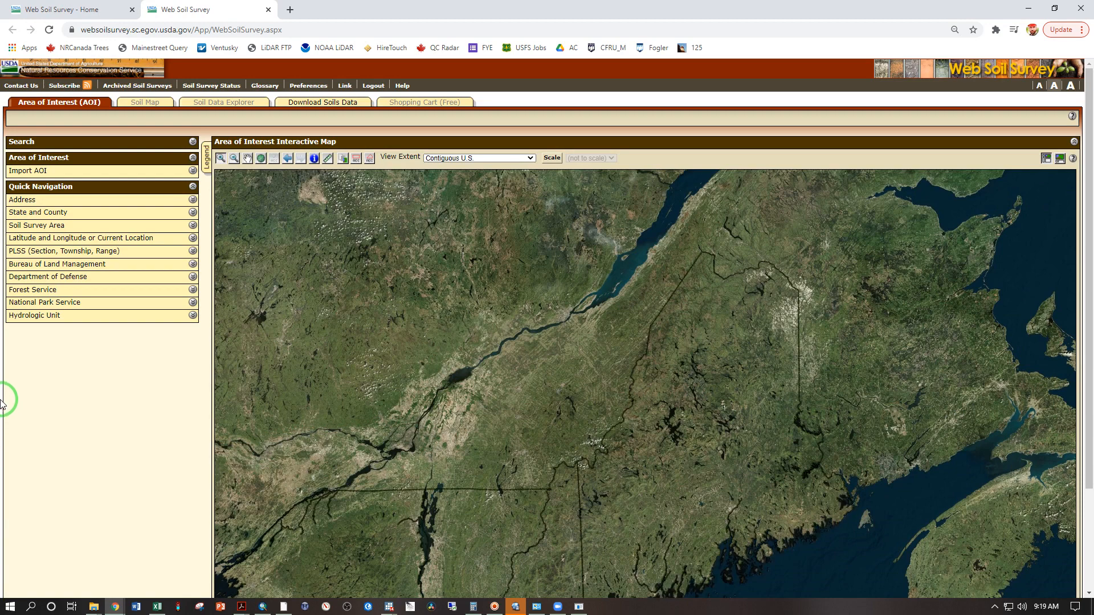
click(21, 172)
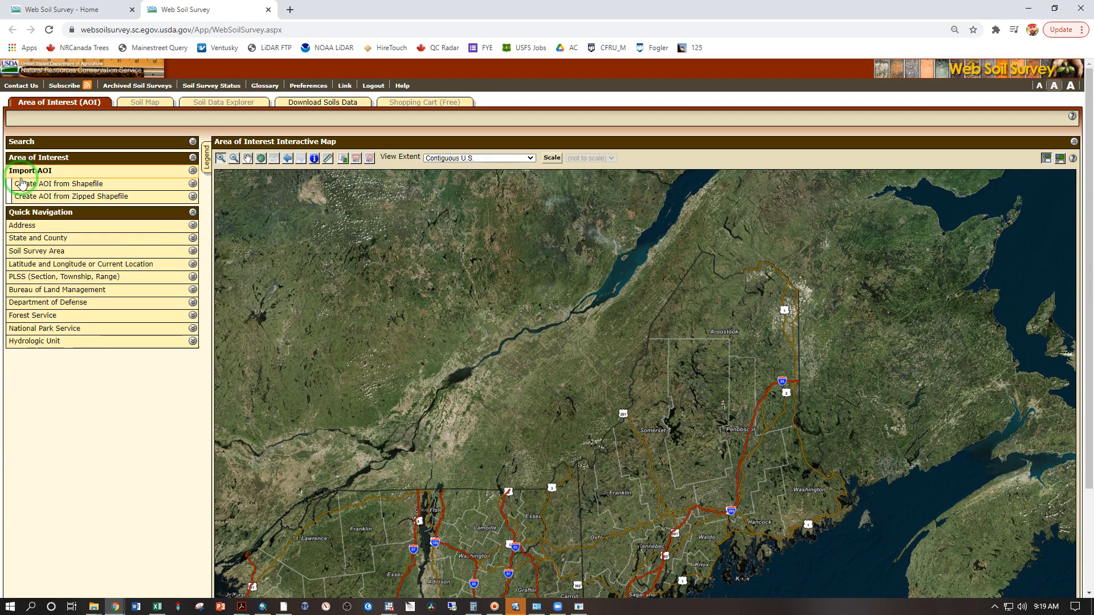
click(74, 197)
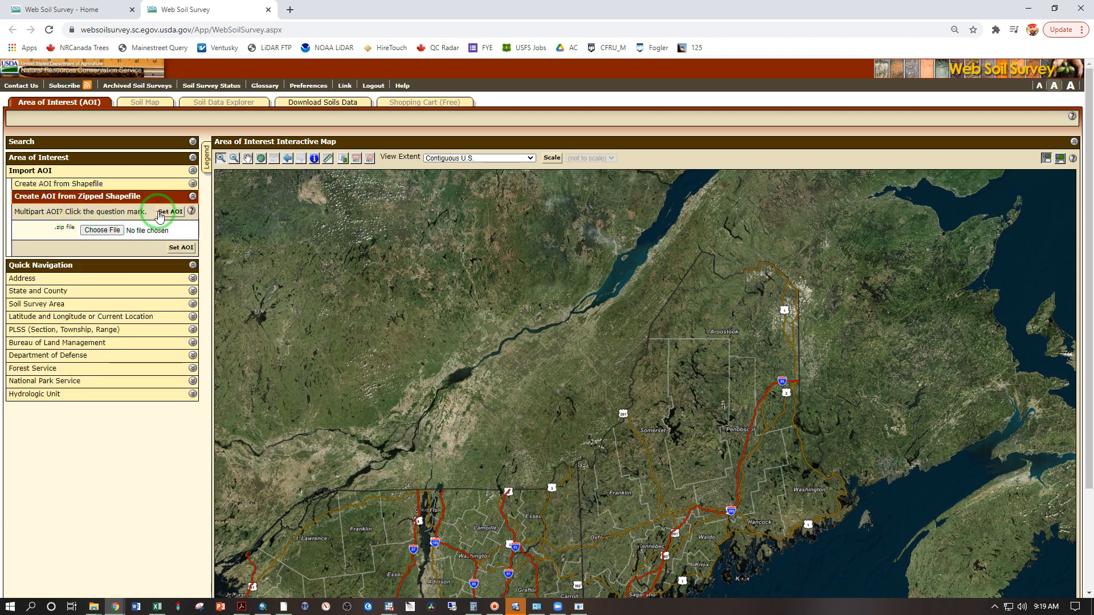
click(103, 227)
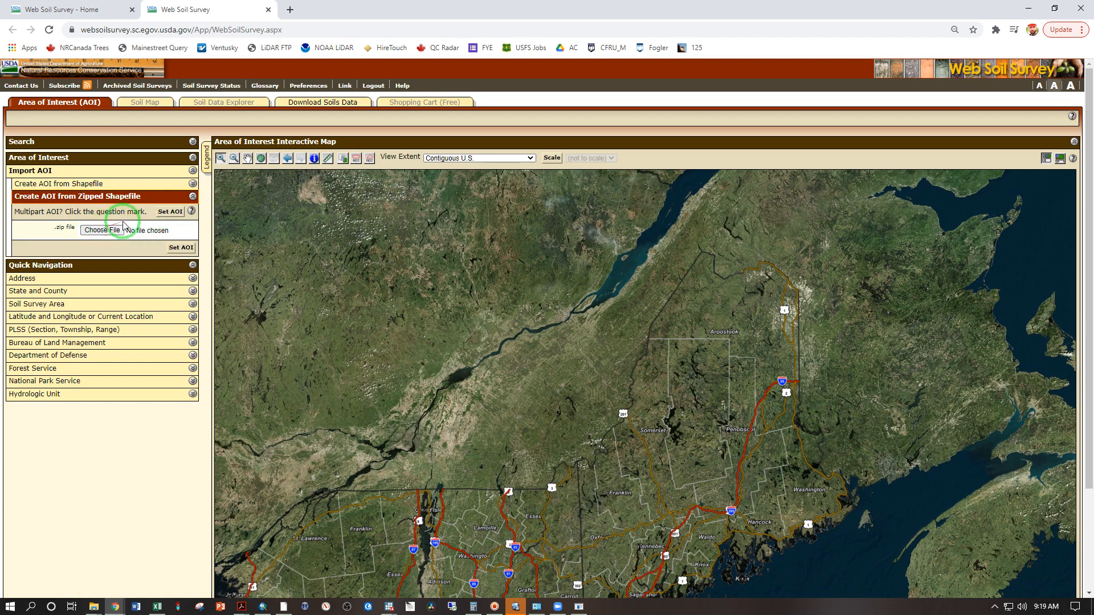
click(104, 231)
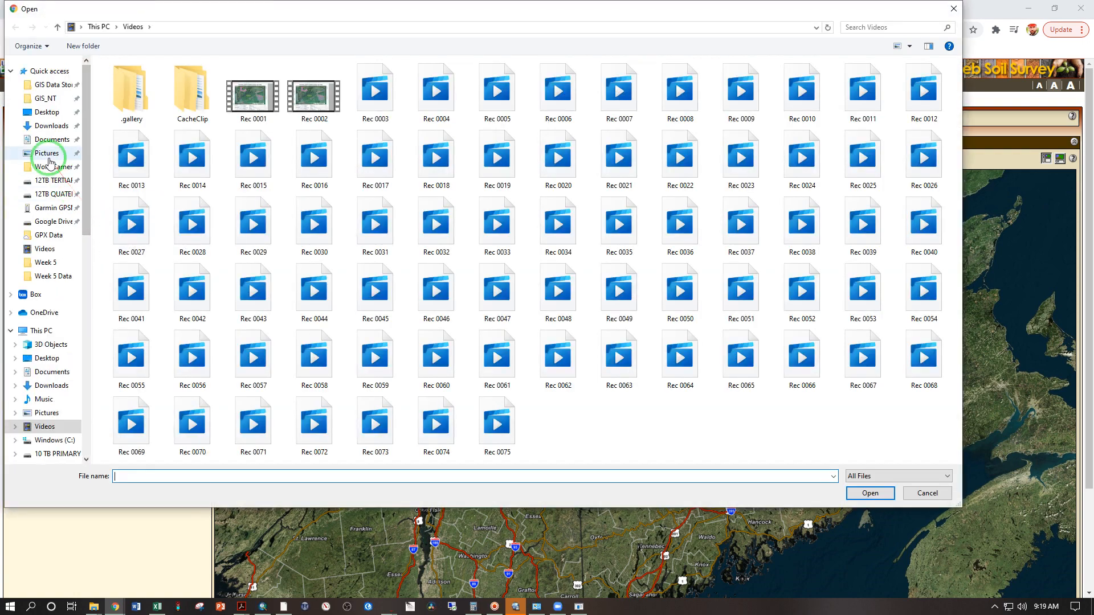
click(36, 276)
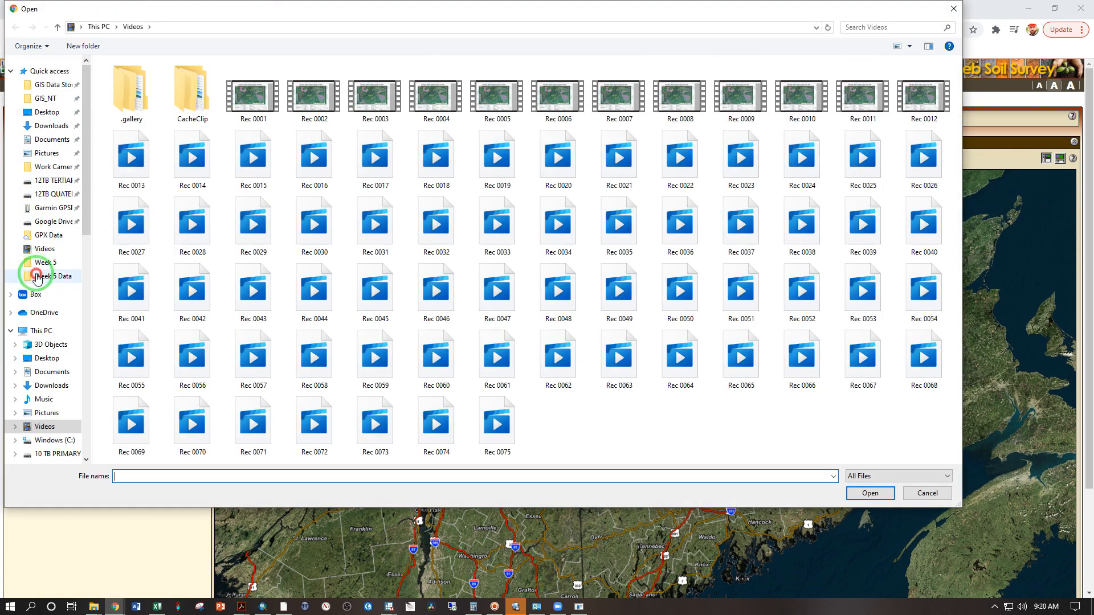
click(44, 263)
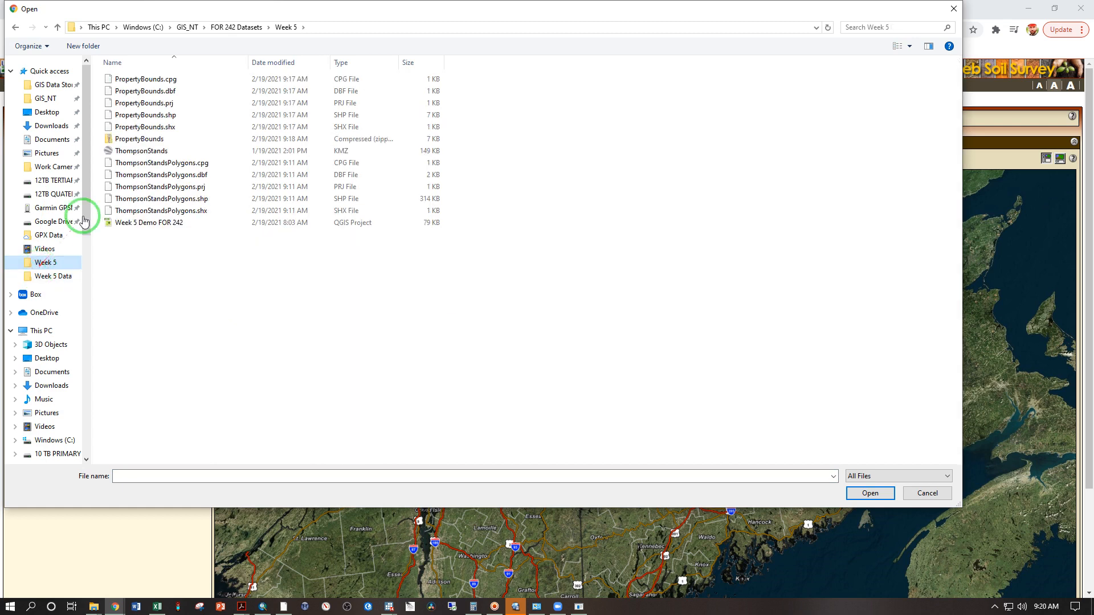
click(152, 139)
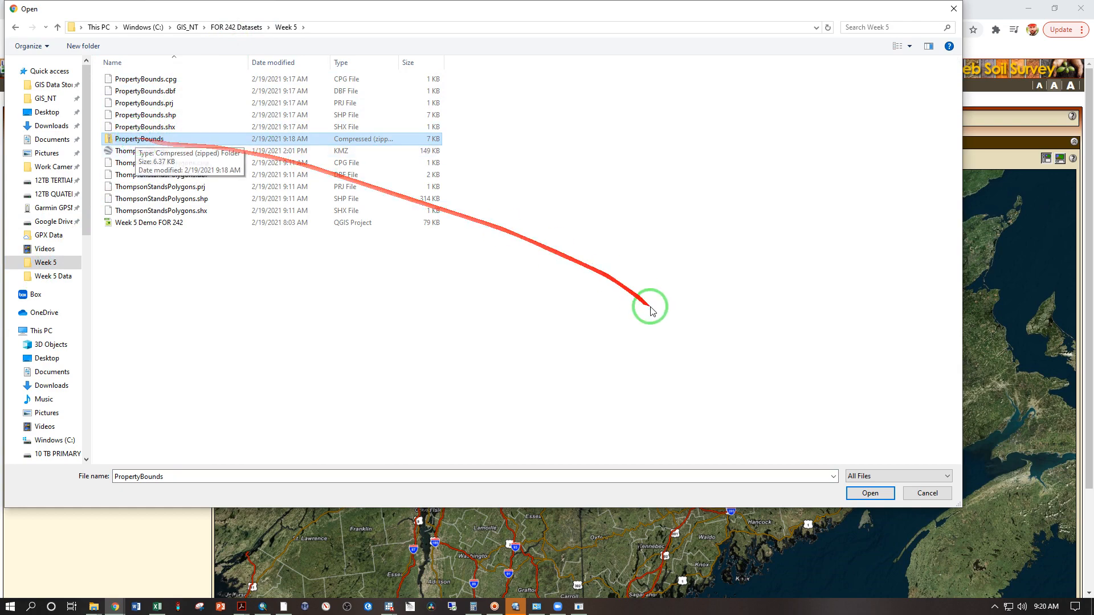
click(868, 493)
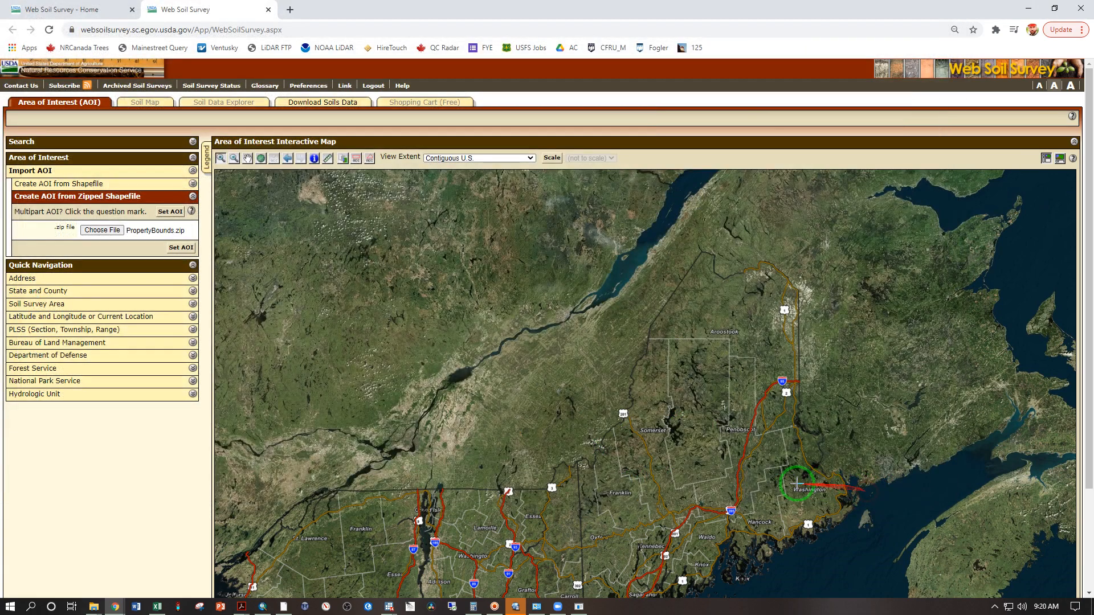
Step: Set the area of interest from the chosen zip file and display its soil map
click(173, 216)
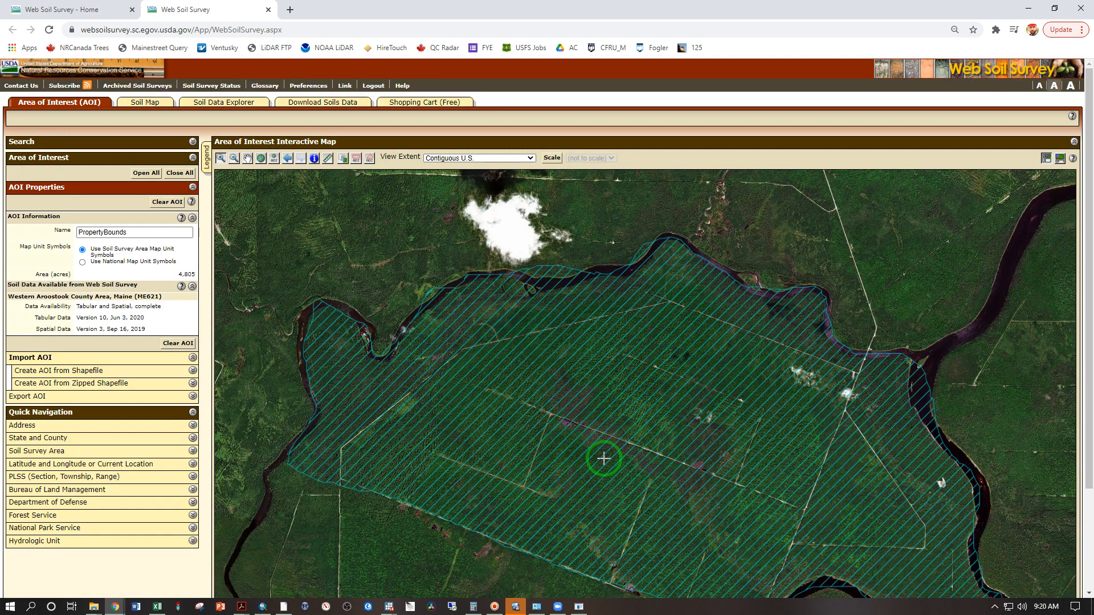
click(151, 105)
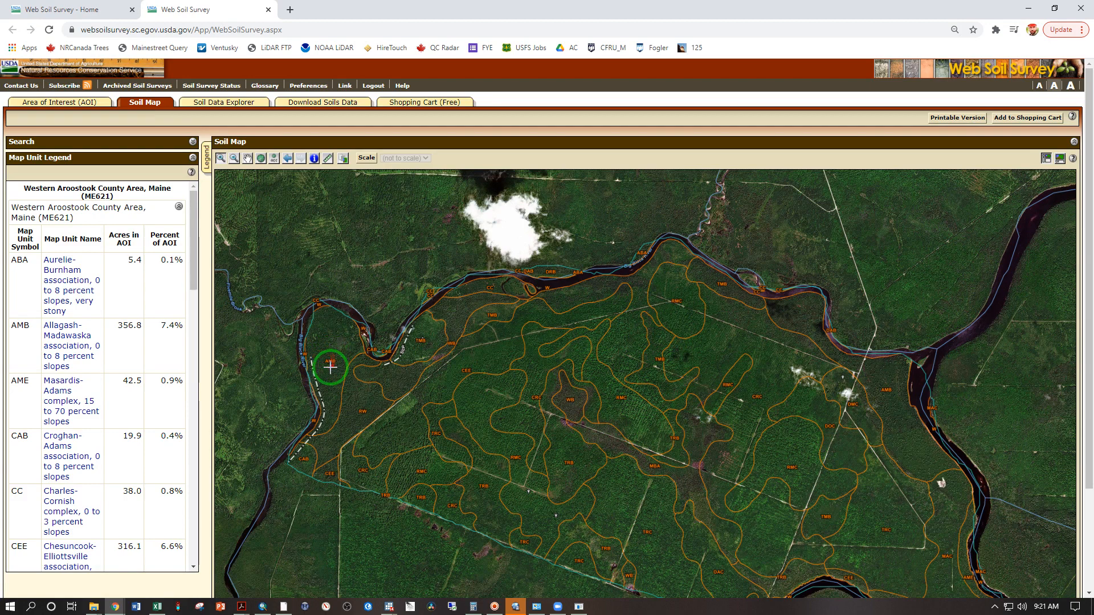
Step: Read the map unit description of the AMB Allagash-Madawaska association, including the Allagash and Madawaska soil properties
click(60, 335)
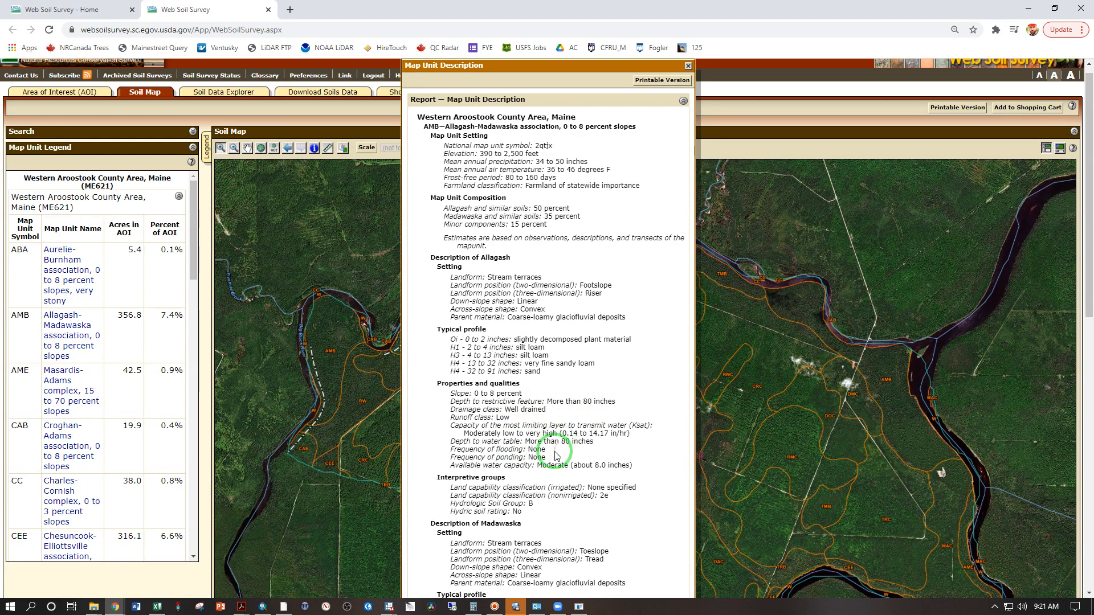
scroll(558, 445, down, 3)
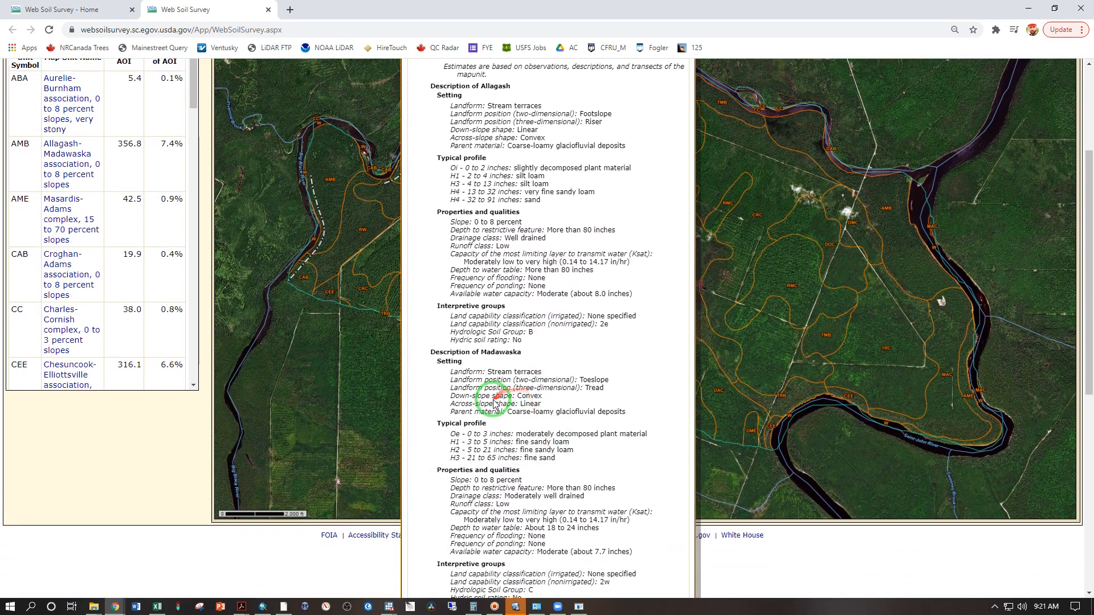
scroll(533, 399, down, 1)
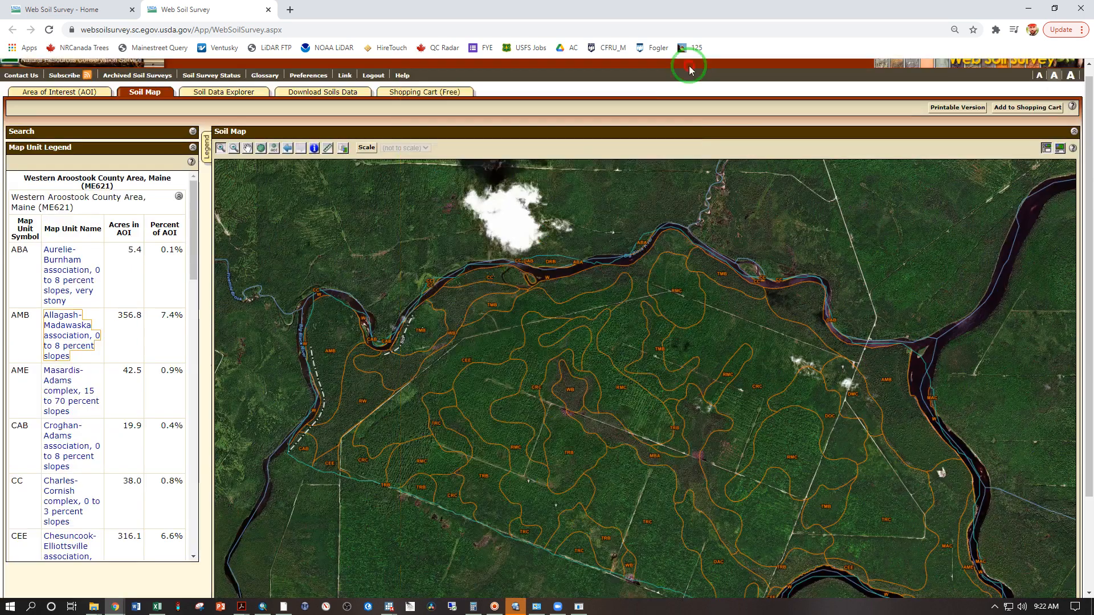
Step: Inspect the soil map up close around the property's northwest river bend, then restore the previous map extent
scroll(298, 343, down, 1)
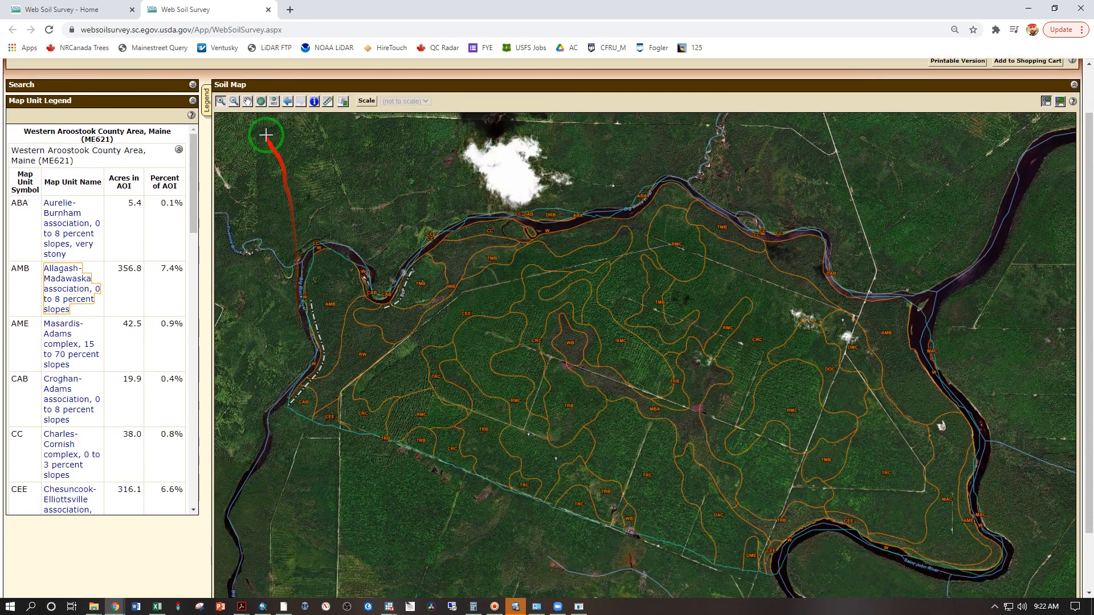
drag(295, 249, 382, 346)
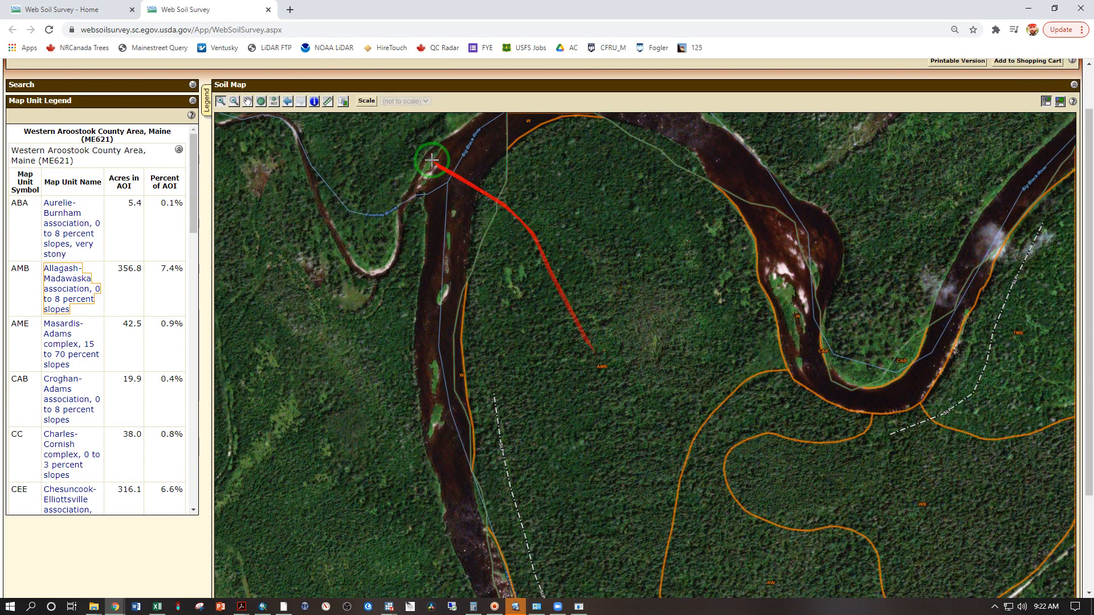
click(288, 102)
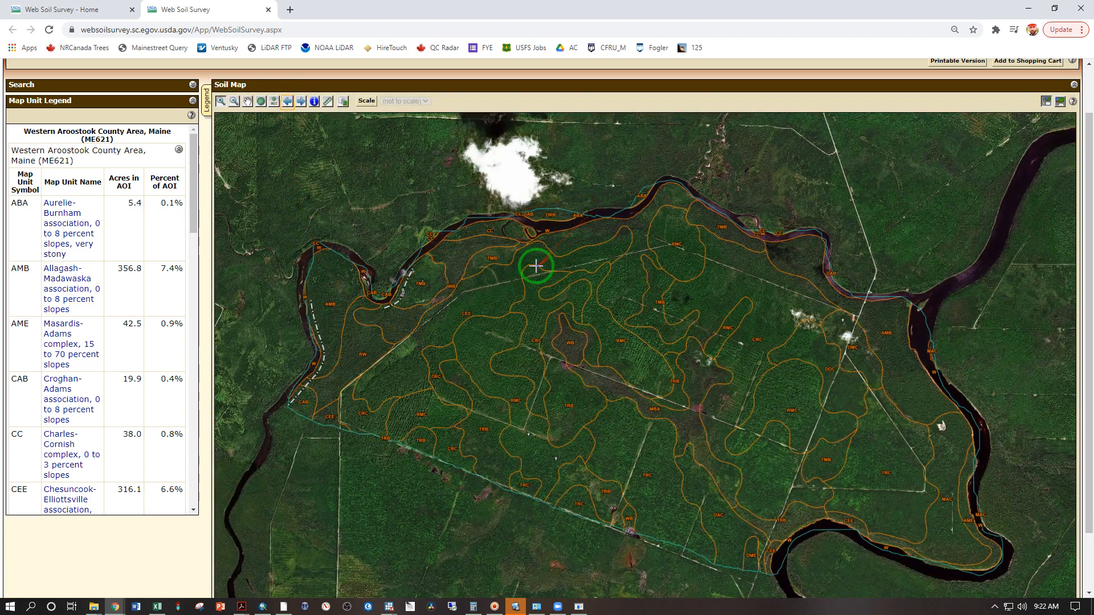
scroll(534, 264, up, 1)
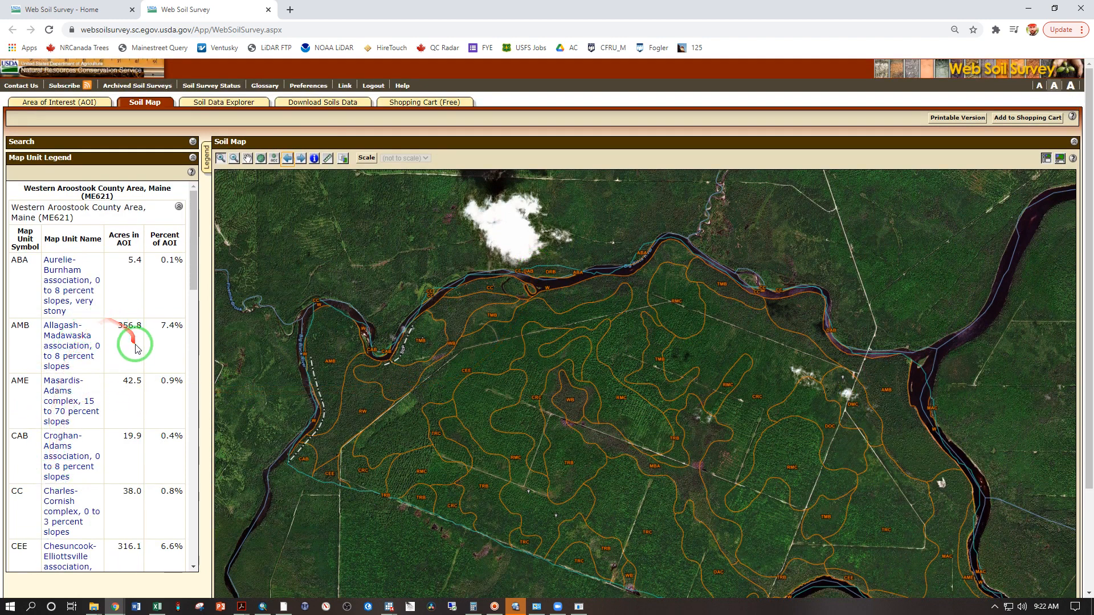
Step: Create the download link for the SSURGO soils data package of the PropertyBounds area of interest
click(310, 106)
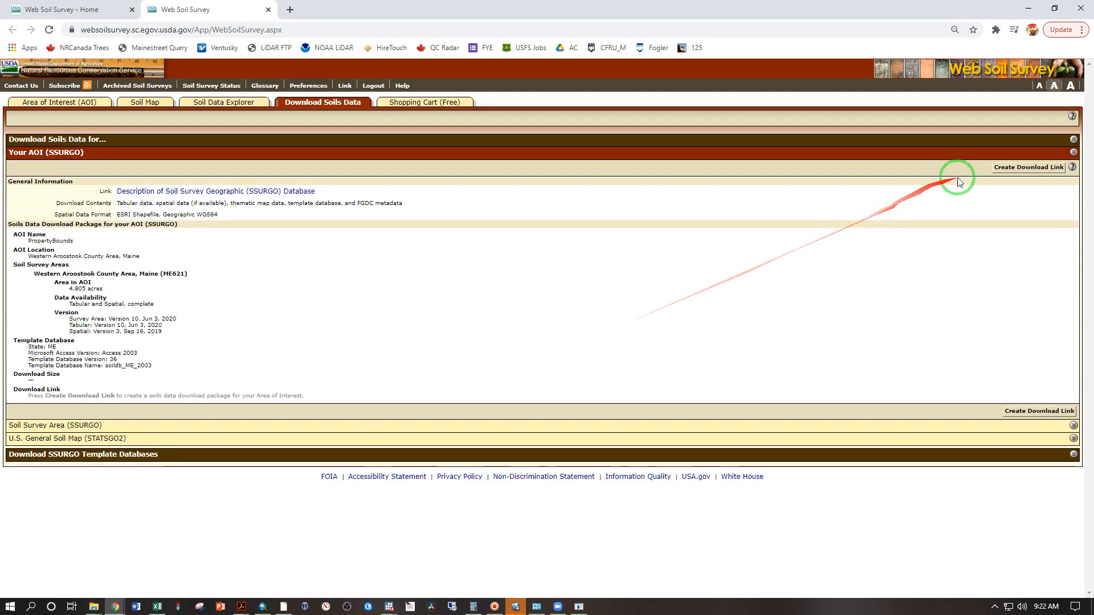
click(1023, 169)
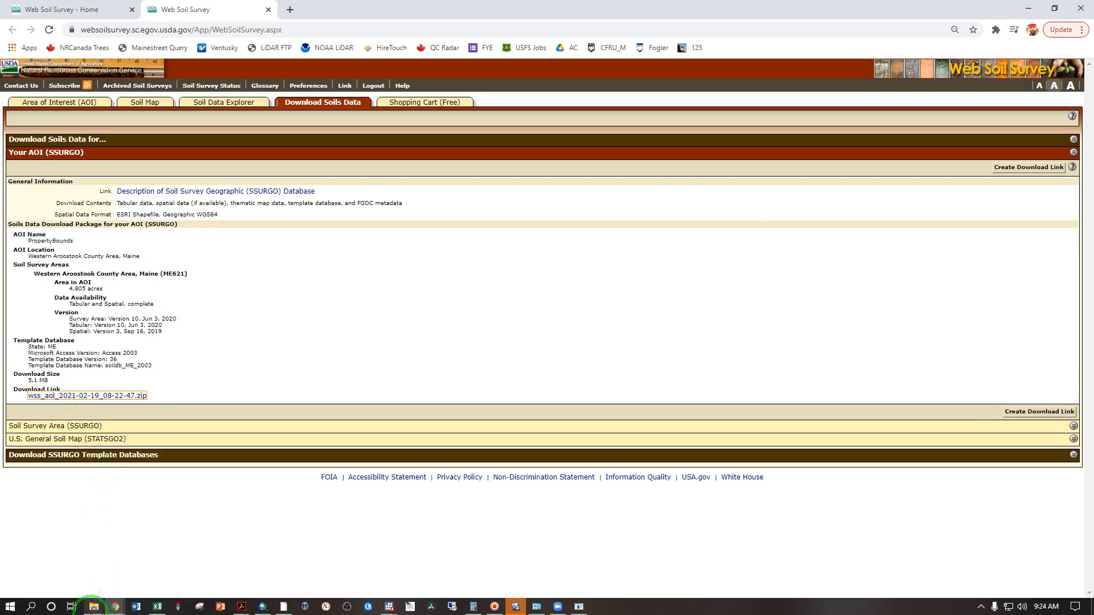
Step: Check the contents of the downloaded wss_aoi_2021-02-19_08-22-47 zip in the Downloads folder in File Explorer
mouse_move(93, 609)
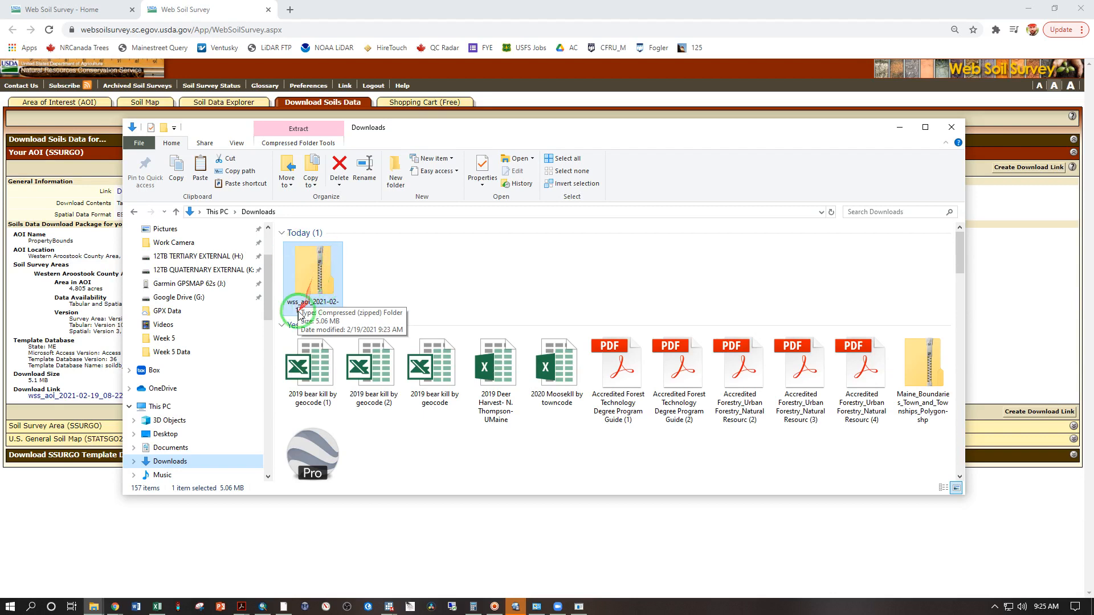
double_click(315, 279)
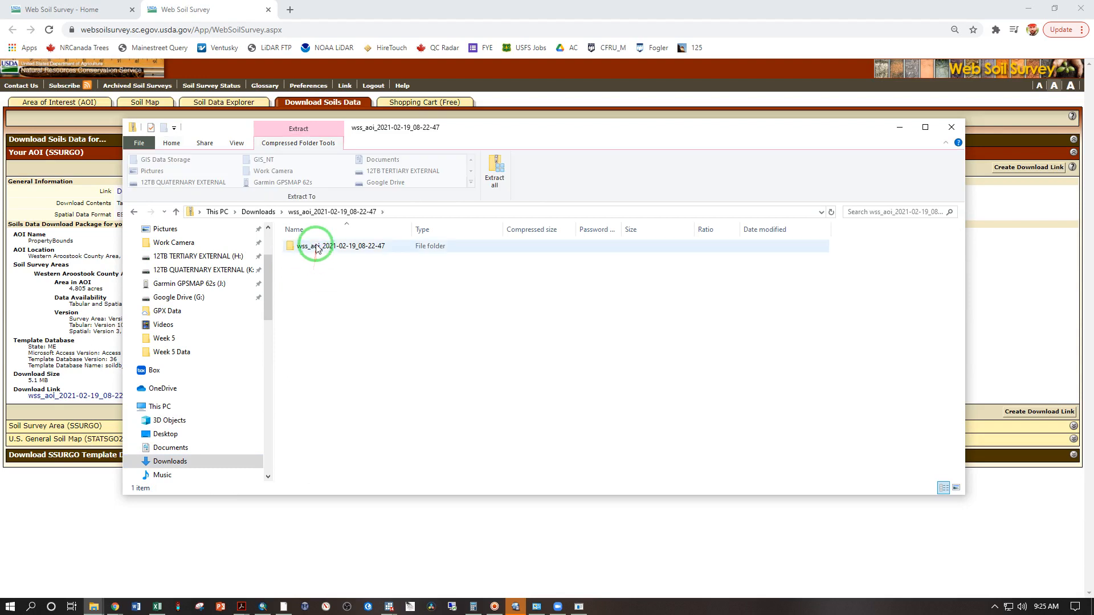
double_click(312, 247)
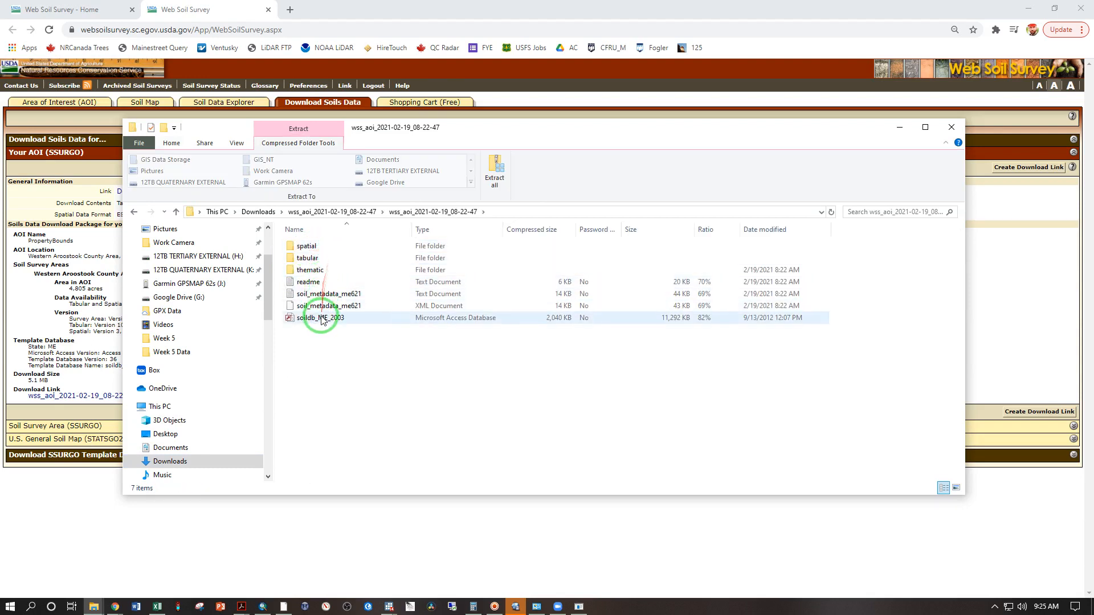
click(135, 213)
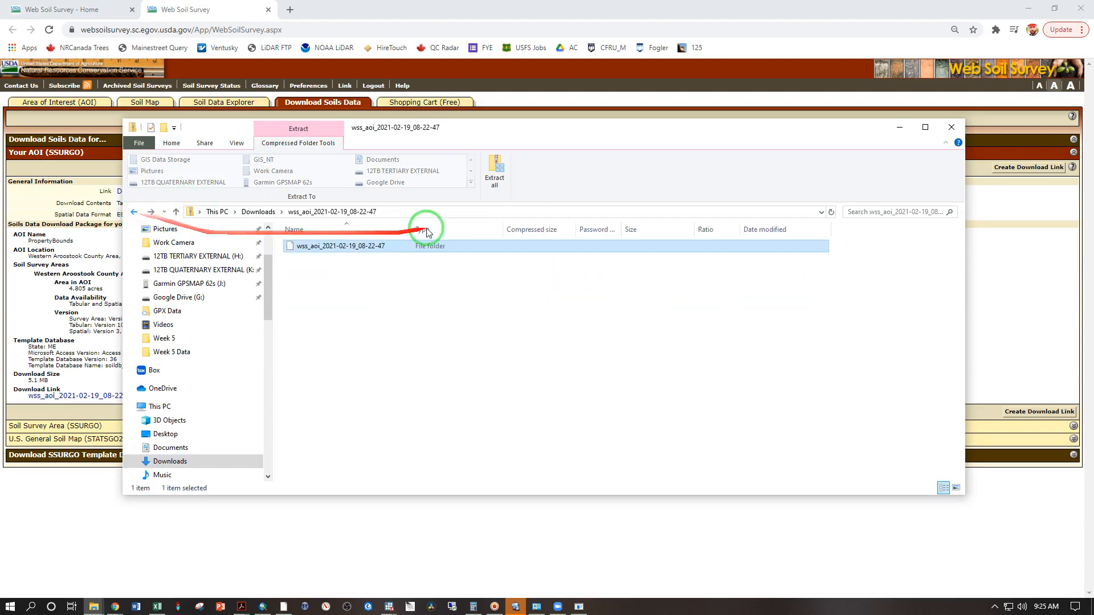
Step: Choose the wss_aoi_2021-02-19_08-22-47 folder in Week 5 as the destination for extracting all files from the soils zip
click(493, 171)
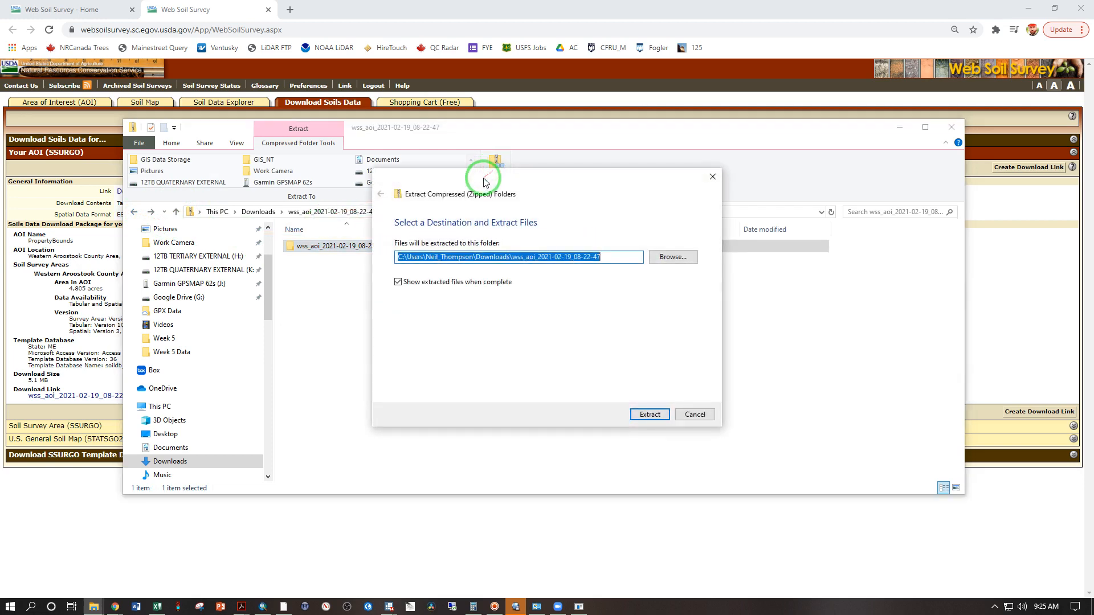
click(663, 265)
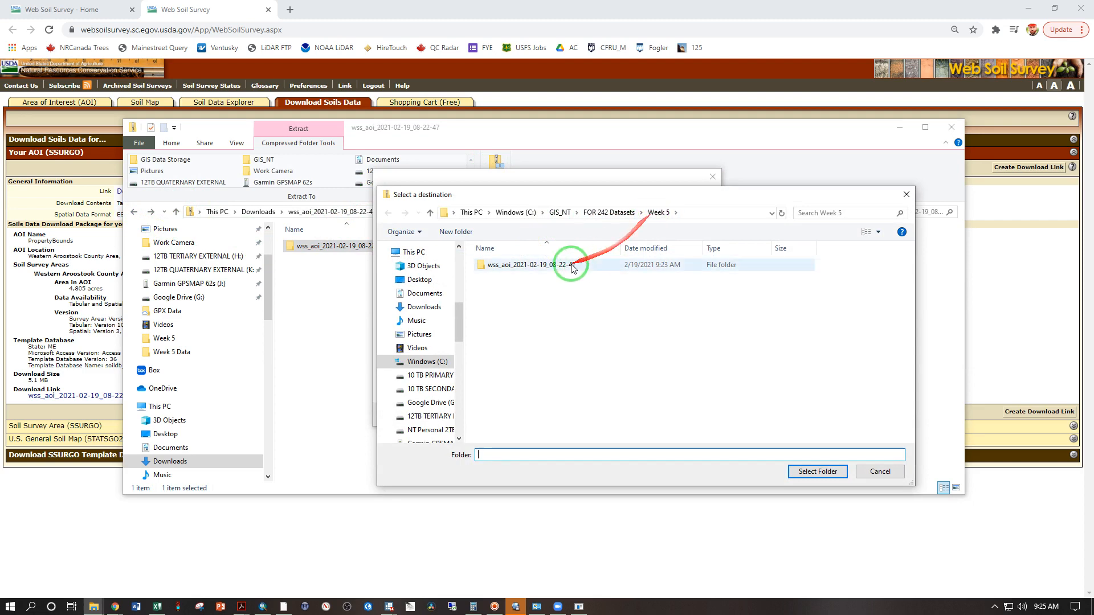
click(545, 272)
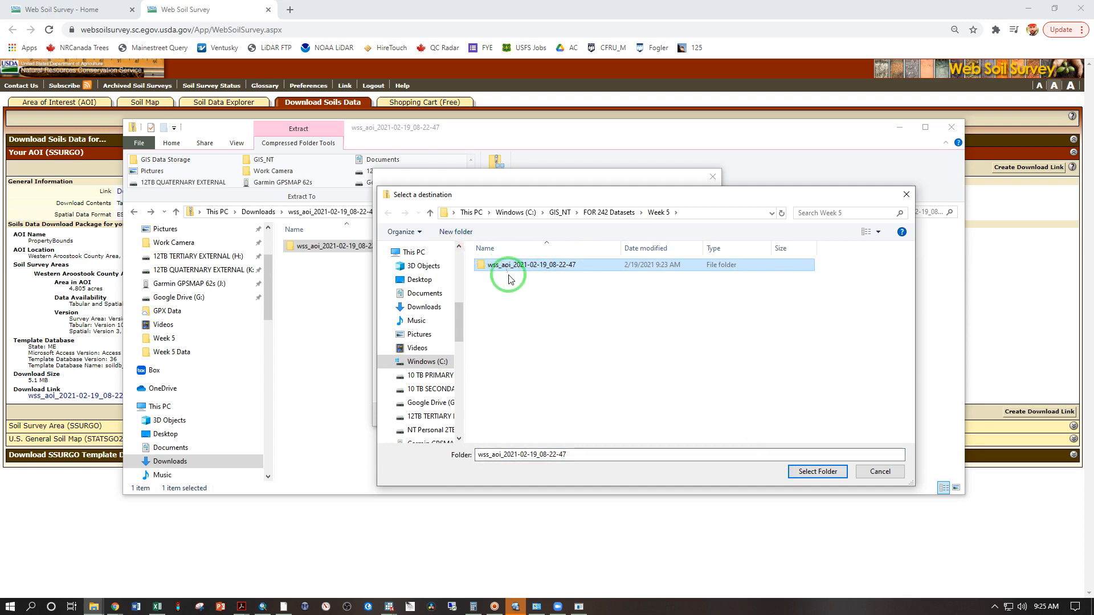
click(820, 471)
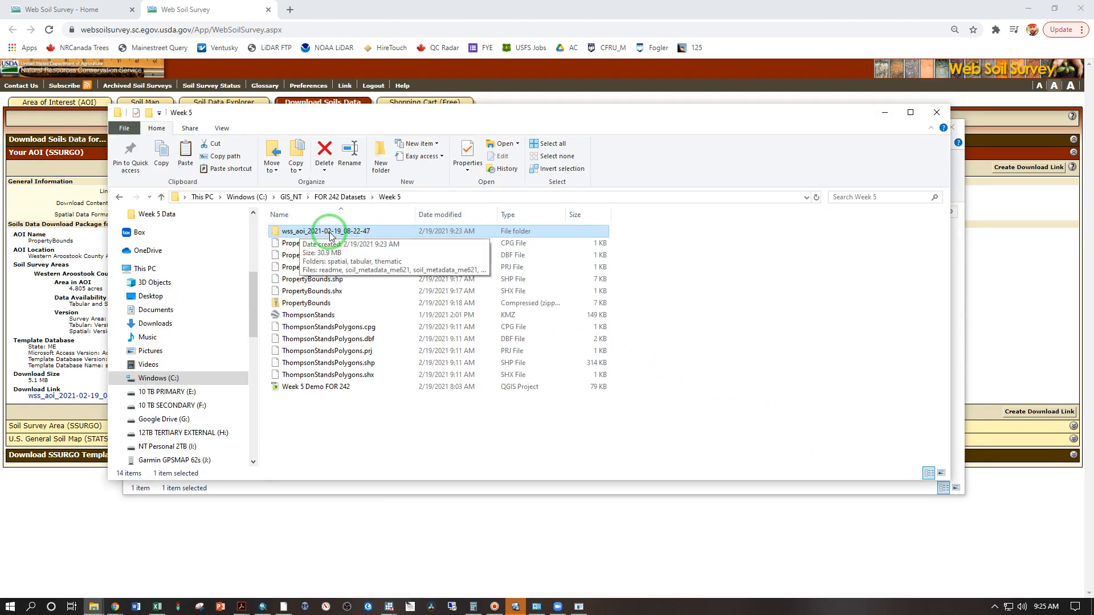
Step: Open the spatial subfolder of wss_aoi_2021-02-19_08-22-47 in Week 5 and select soilmu_a_aoi.shp
click(351, 235)
double_click(349, 234)
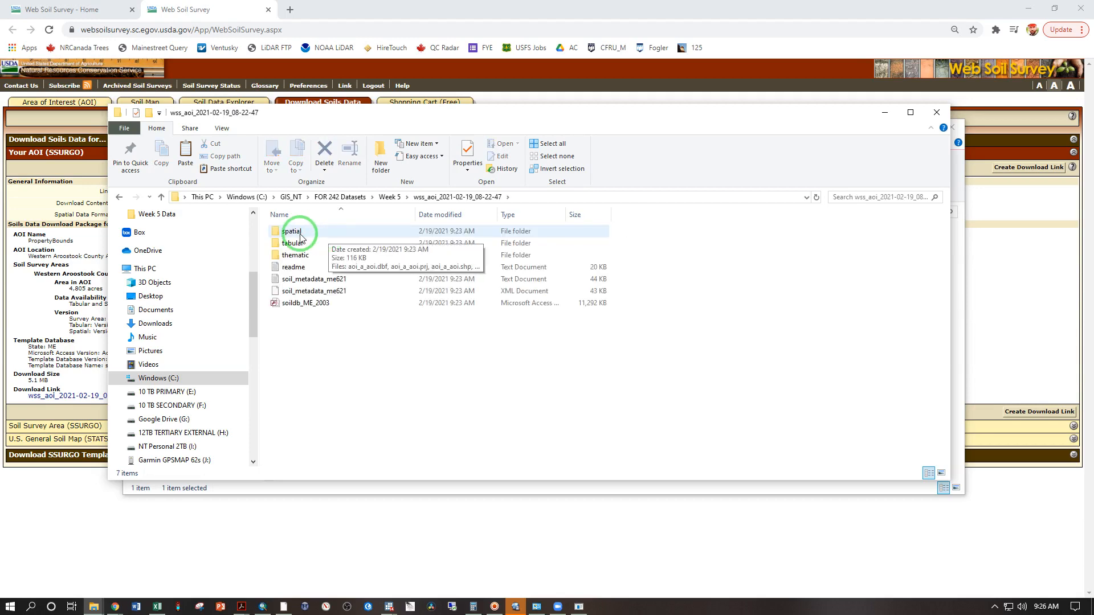
double_click(300, 233)
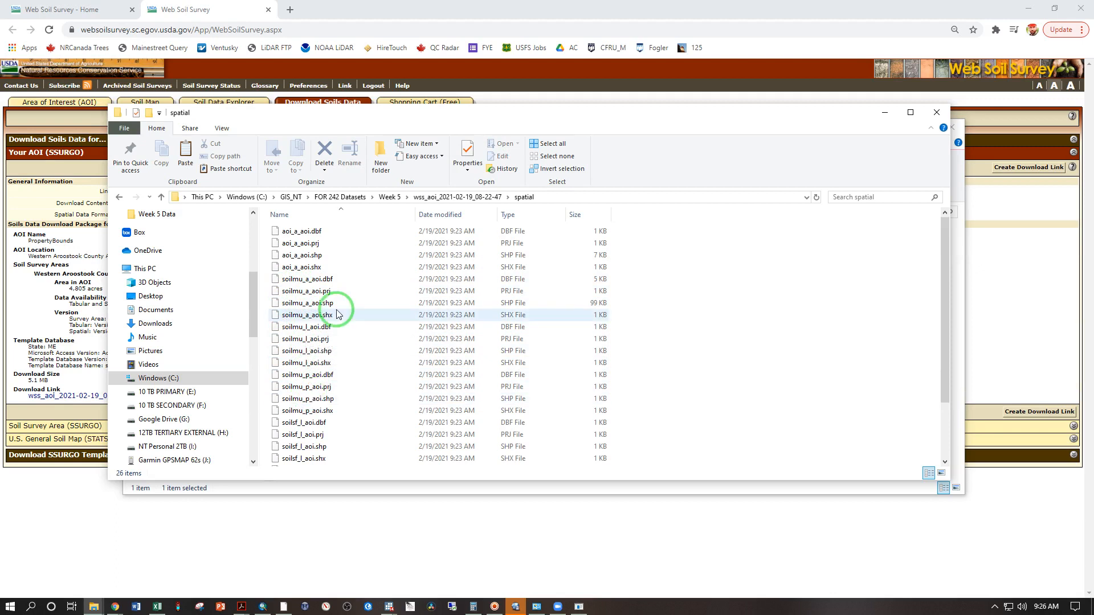
click(319, 304)
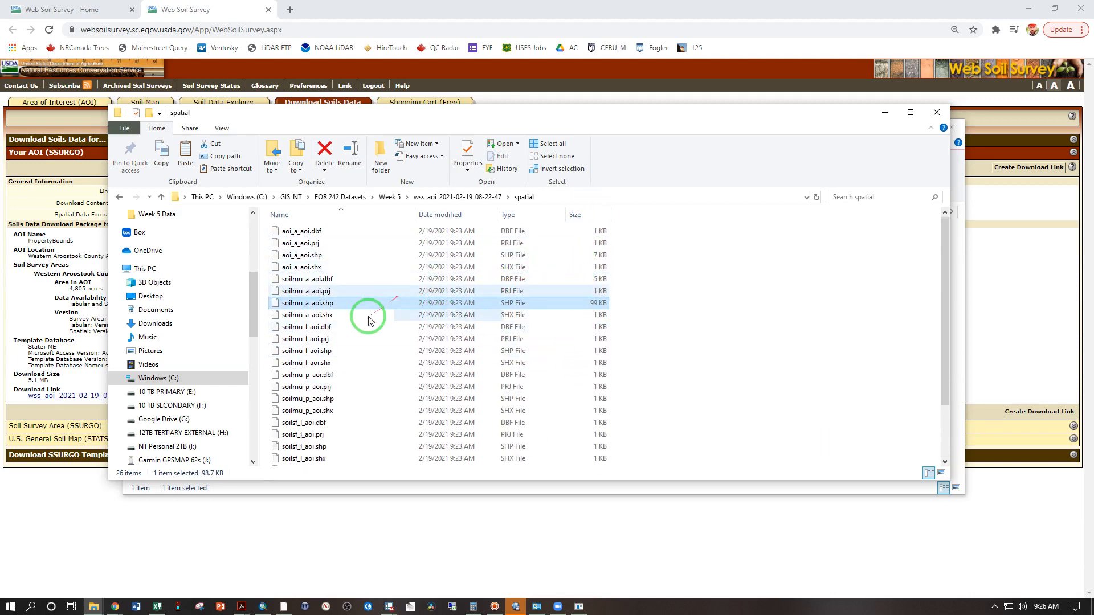
Step: Add soilmu_a_aoi.shp from the spatial folder to the QGIS project as the uppermost layer
drag(340, 306, 191, 529)
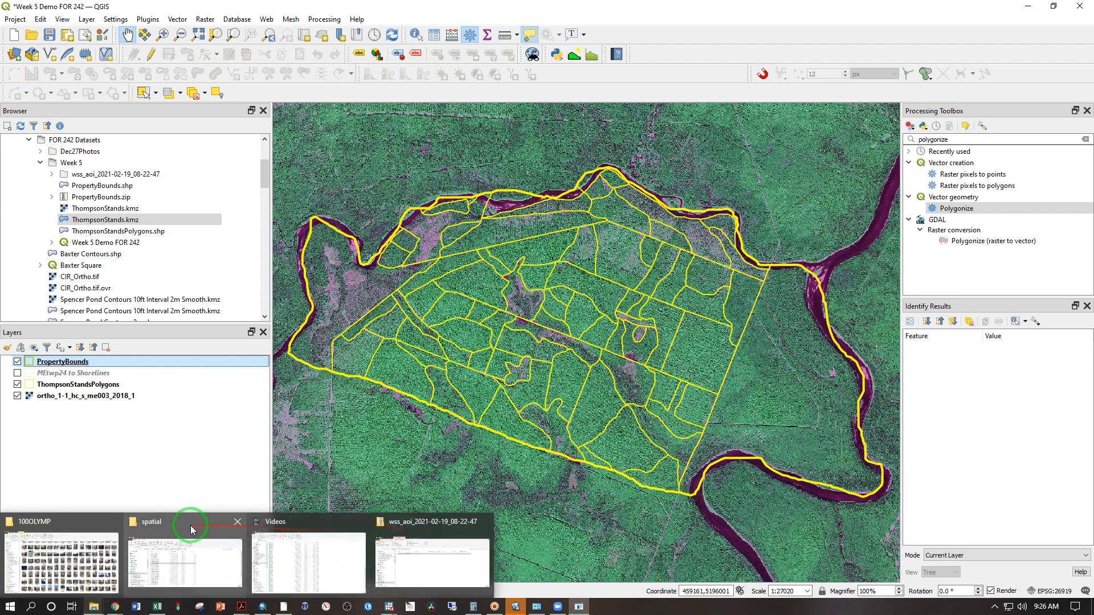
click(191, 530)
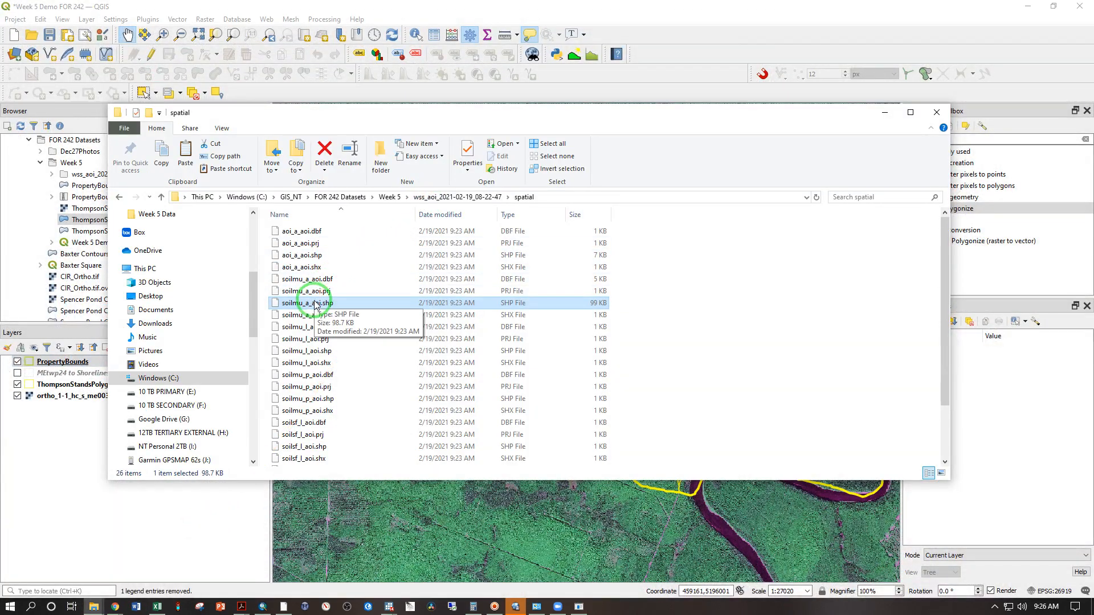
drag(312, 306, 79, 360)
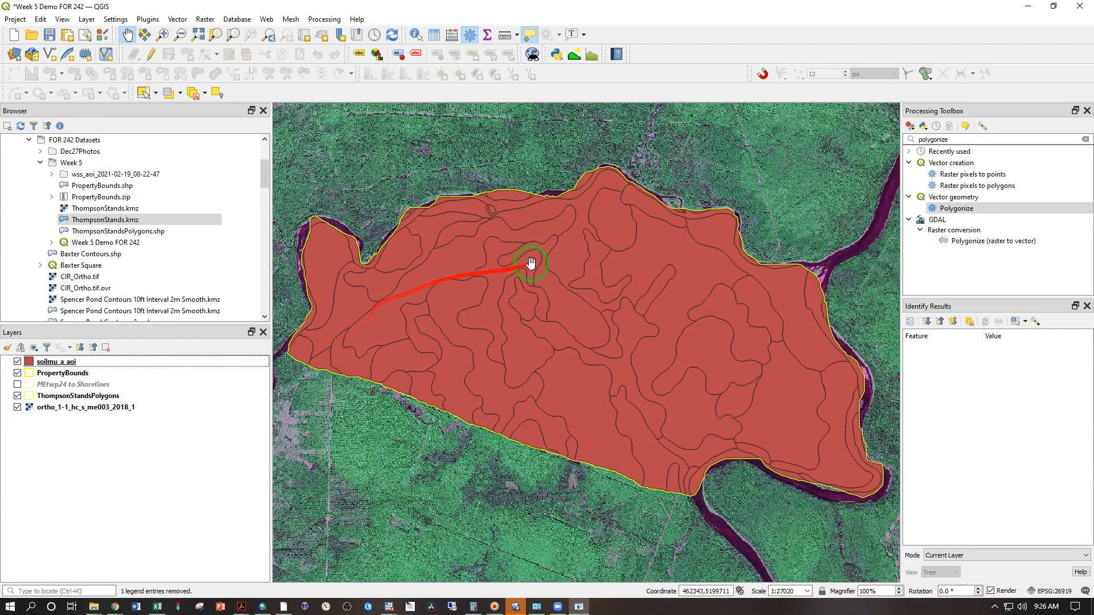
Step: Set the fill style of the soilmu_a_aoi layer's simple fill symbol to No Brush
click(34, 365)
double_click(33, 365)
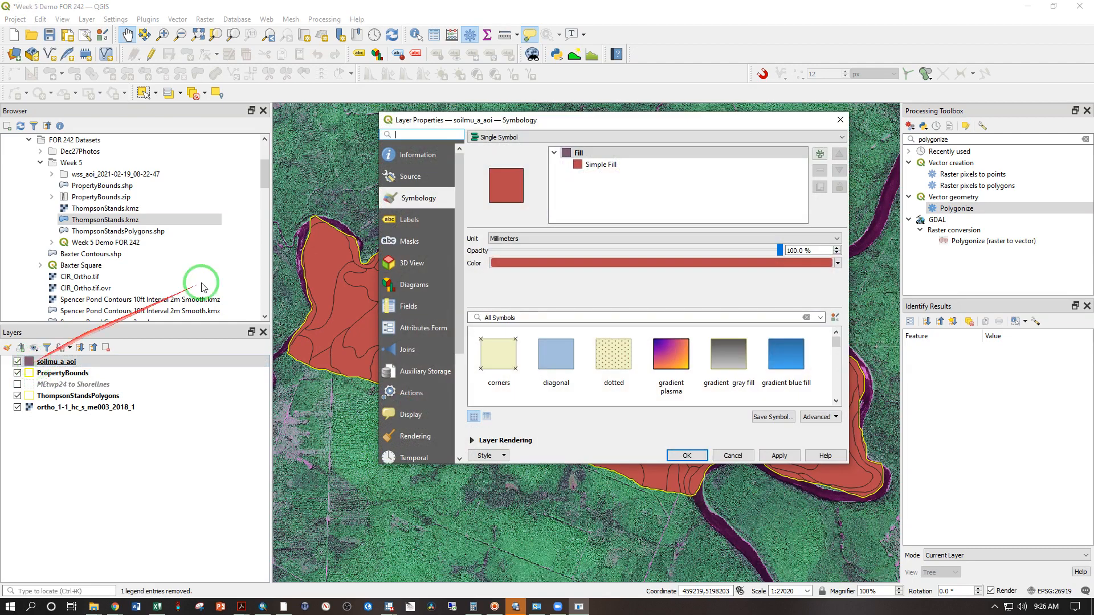
click(578, 164)
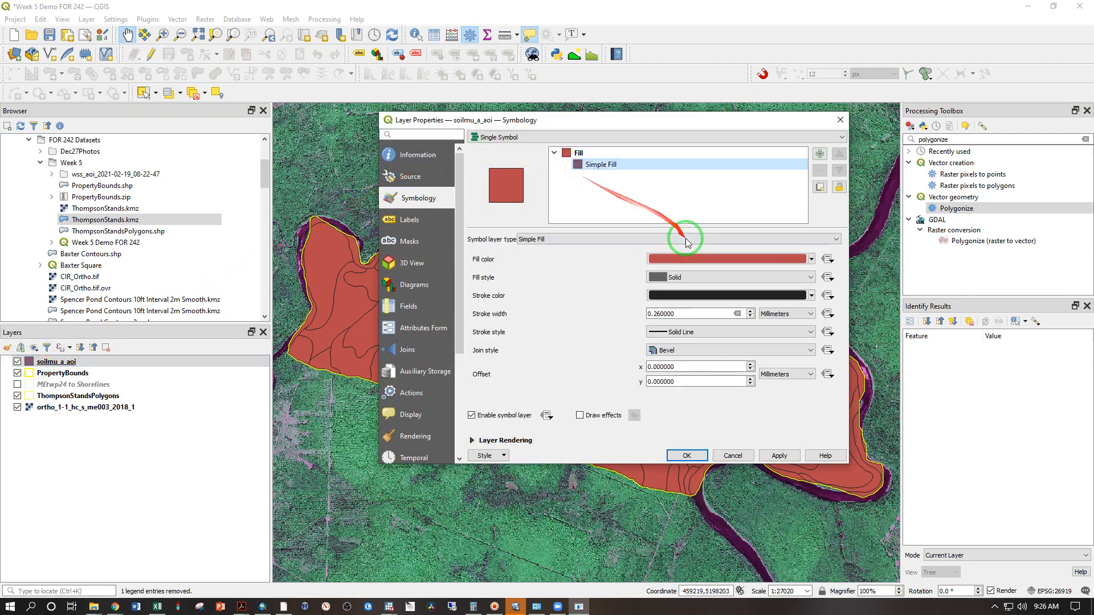
click(684, 277)
click(705, 289)
Step: Give the soilmu_a_aoi polygons a red #ff0101 outline 0.46 mm wide and apply the symbology
click(707, 295)
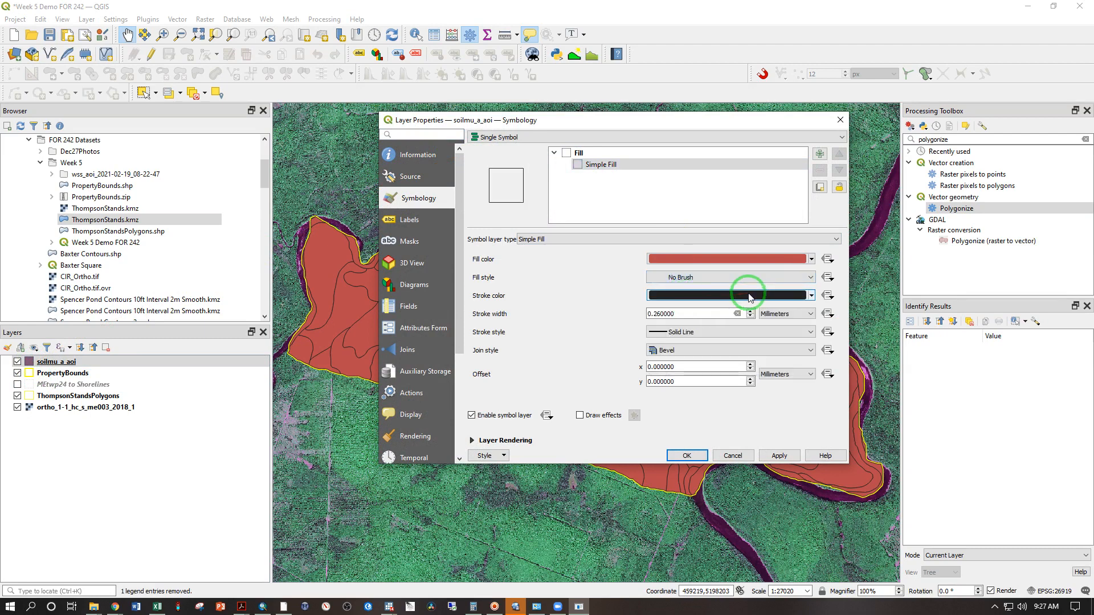
drag(435, 289, 494, 291)
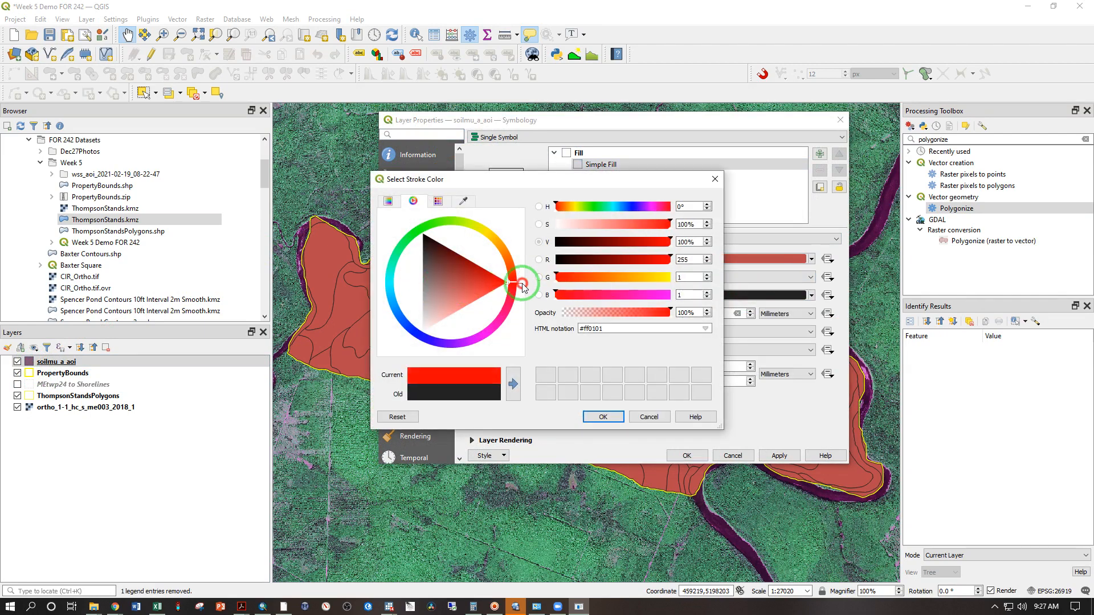
click(603, 416)
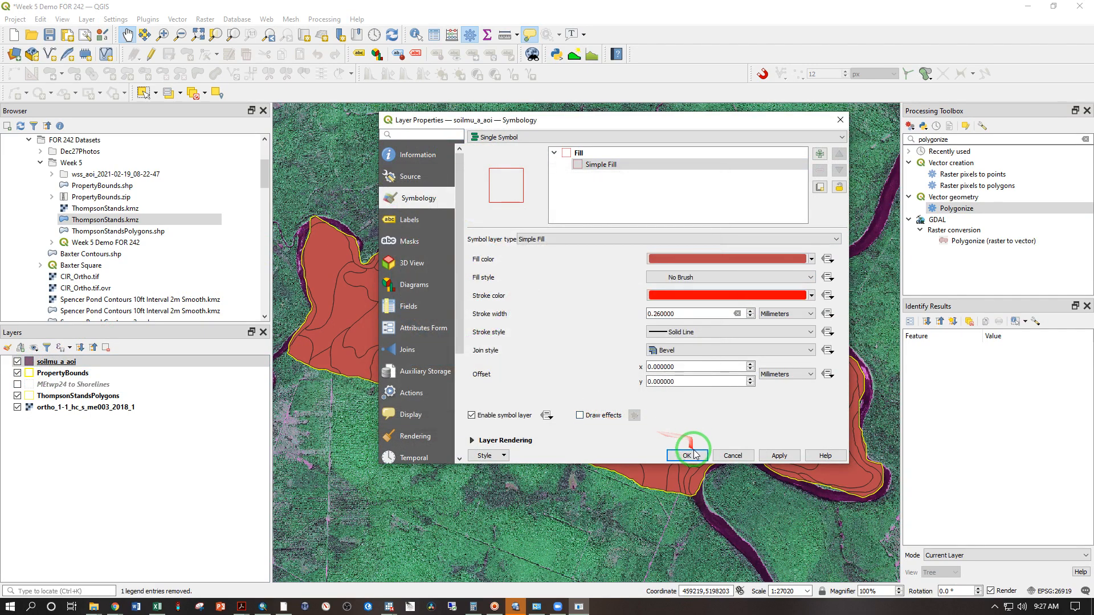
click(750, 311)
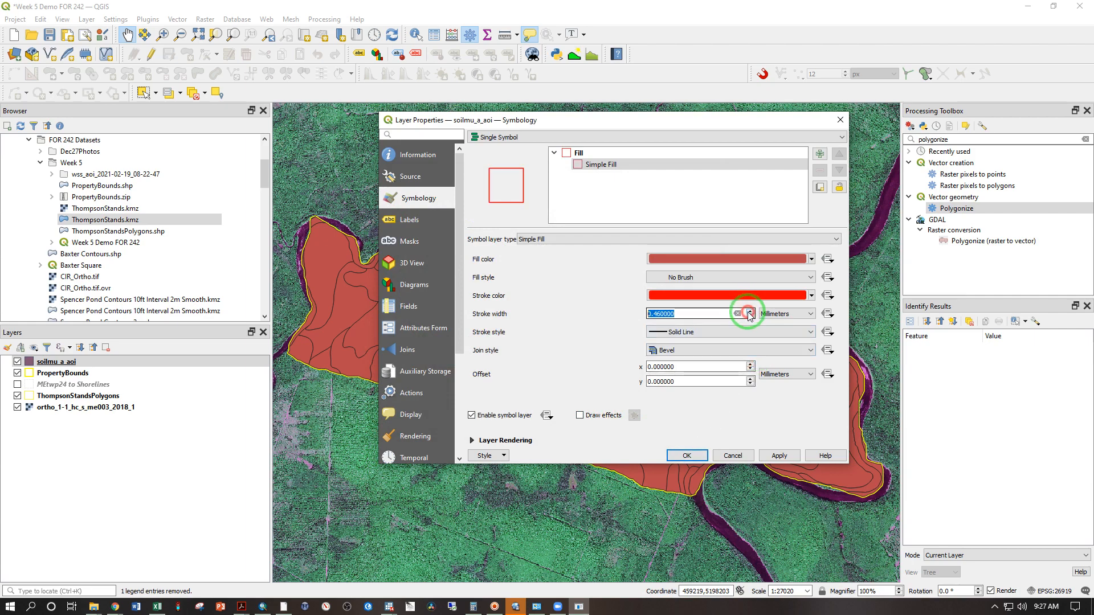
click(684, 454)
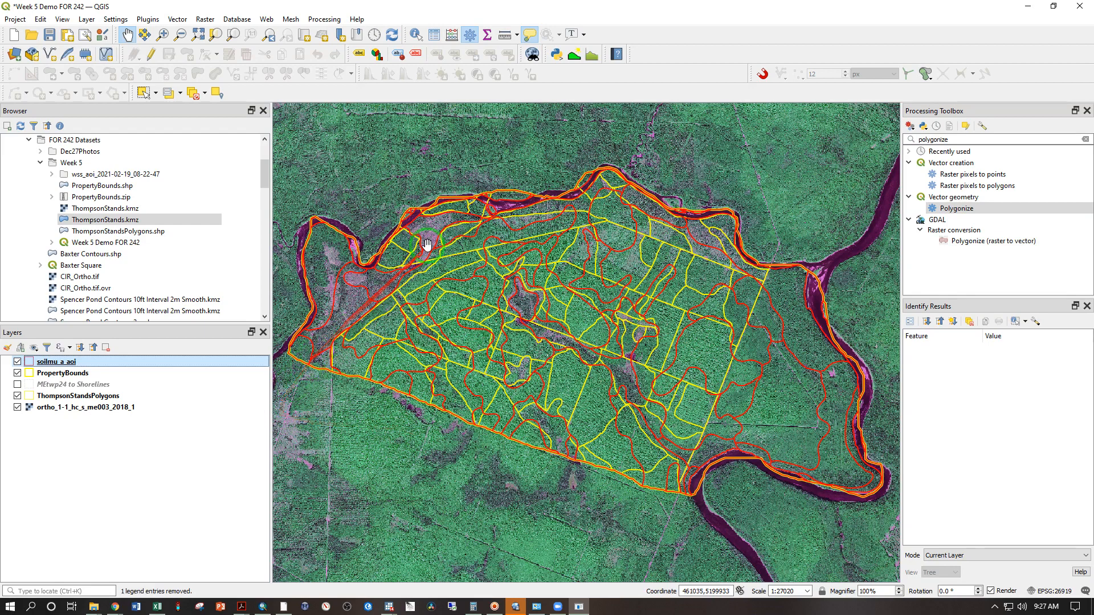
Step: Label the soilmu_a_aoi polygons with single labels from the MUSYM field, draw a text buffer around them, and apply
right_click(48, 364)
click(65, 354)
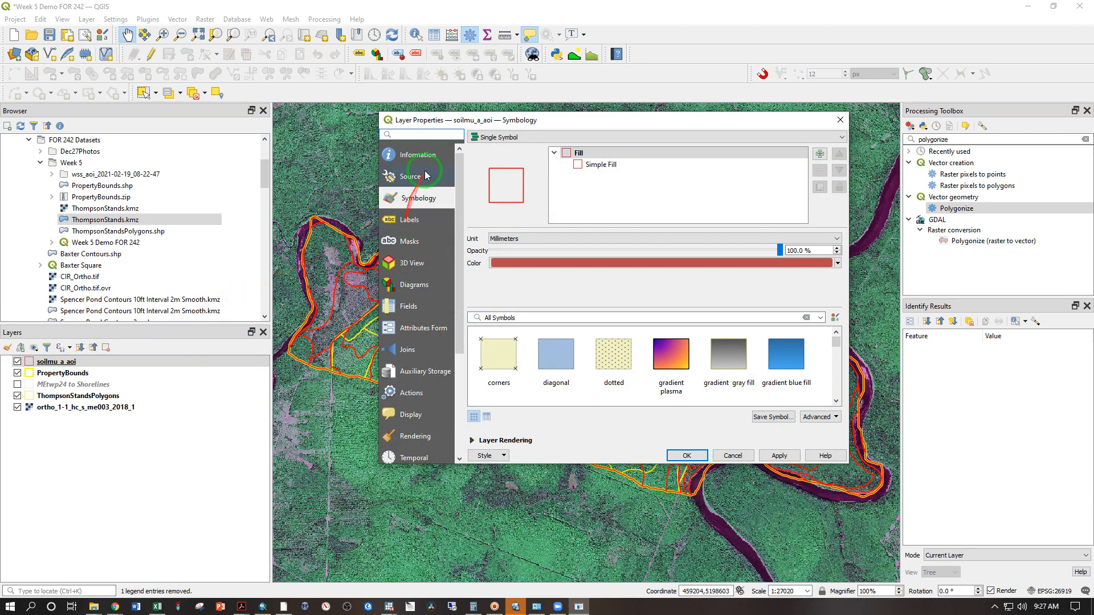
click(407, 222)
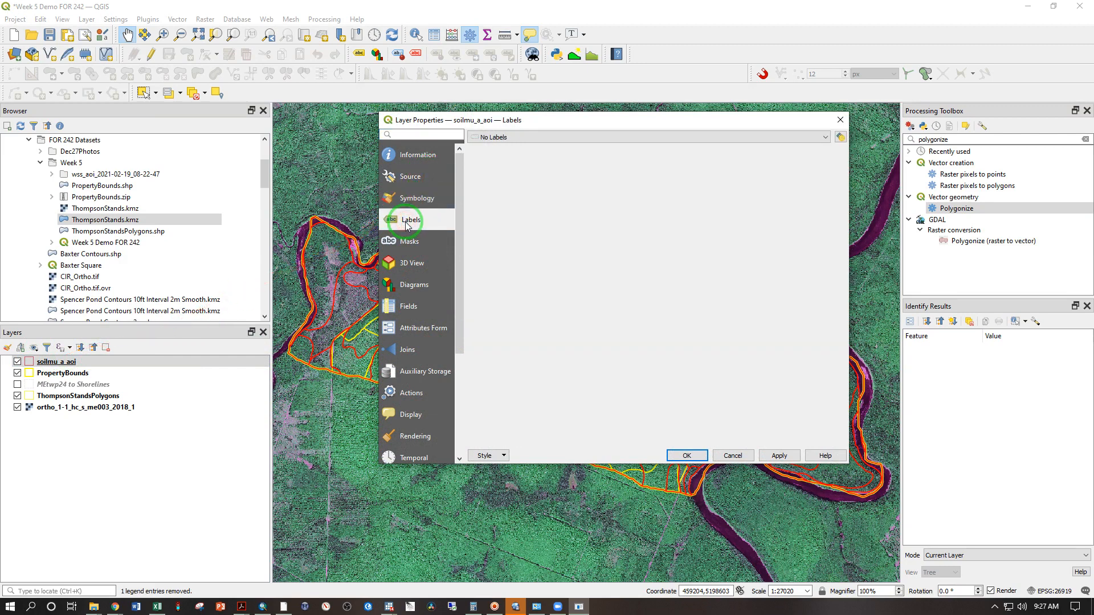
click(528, 136)
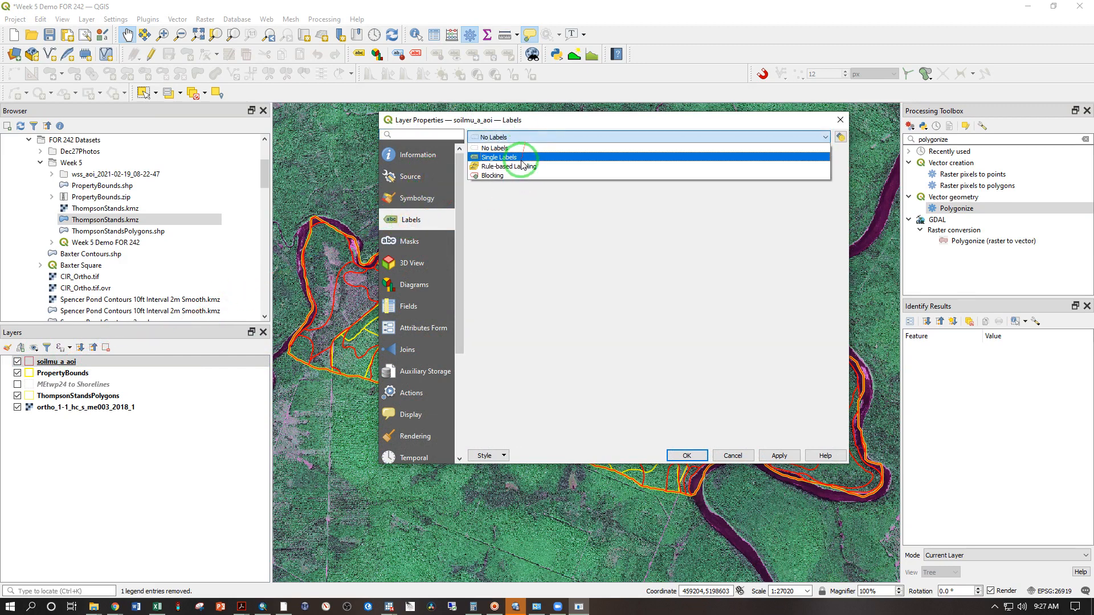
click(519, 157)
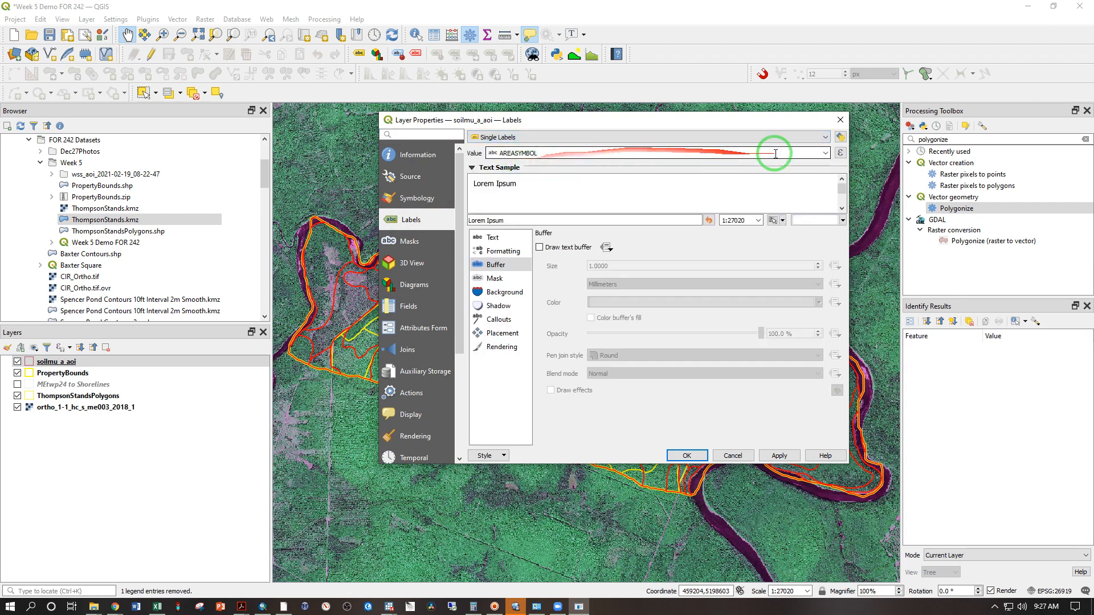
click(827, 154)
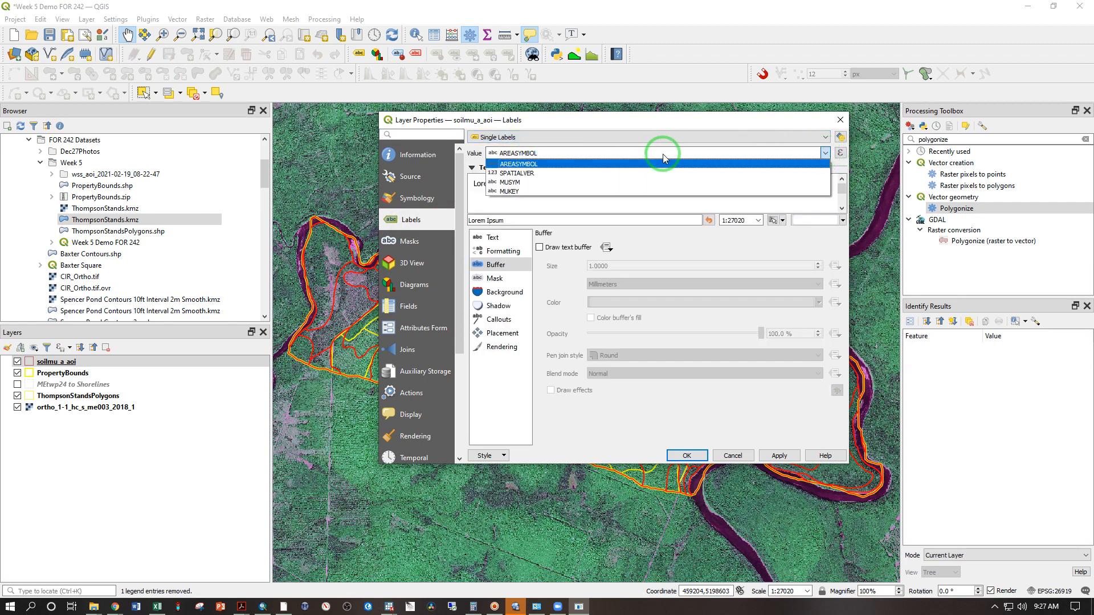
click(518, 183)
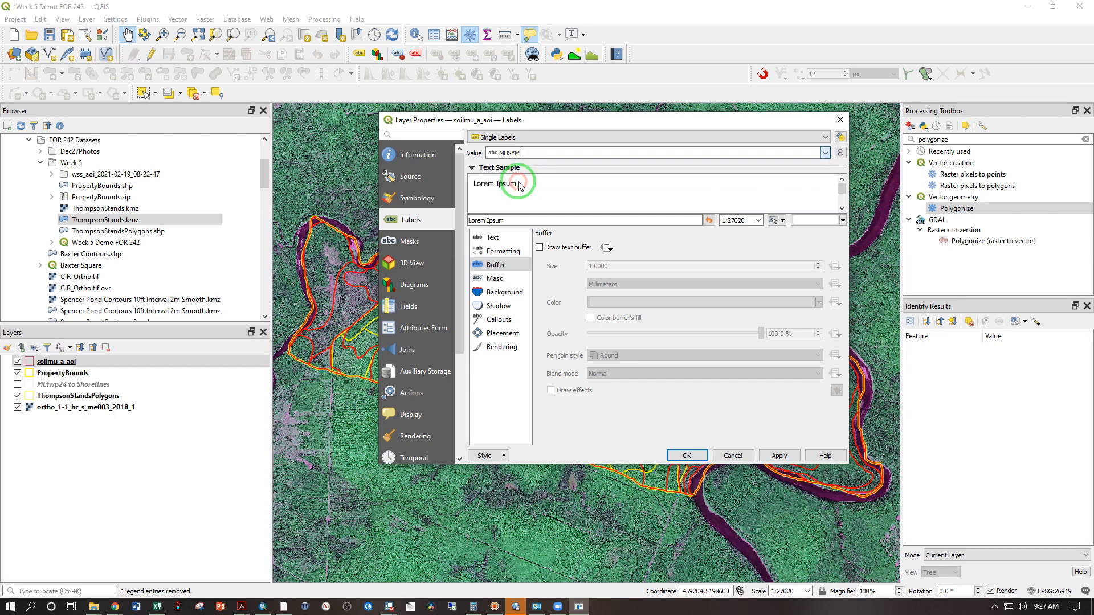
click(782, 459)
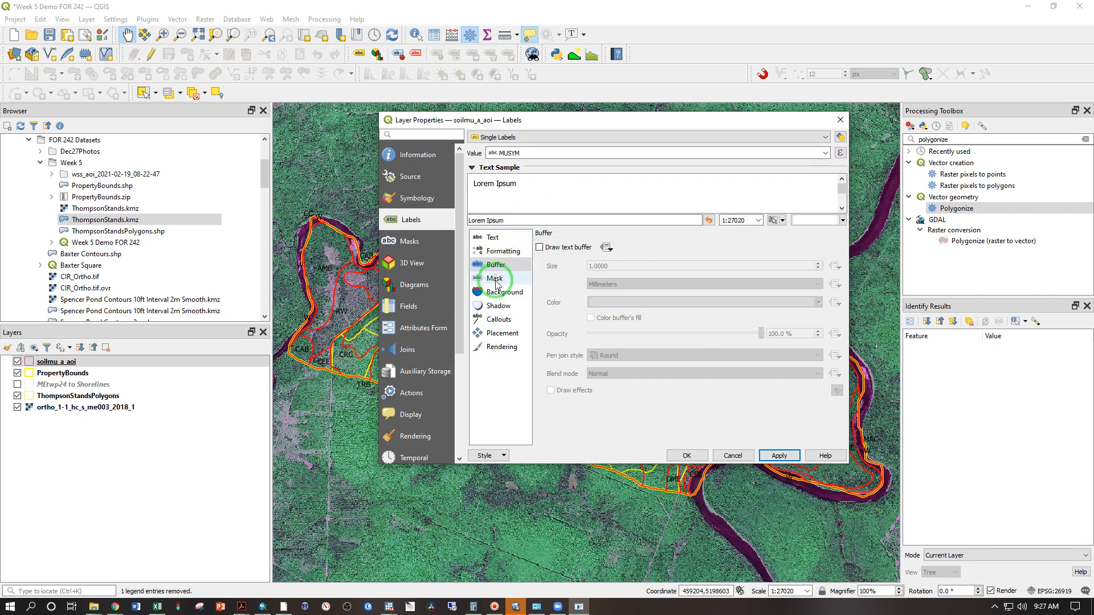
click(540, 248)
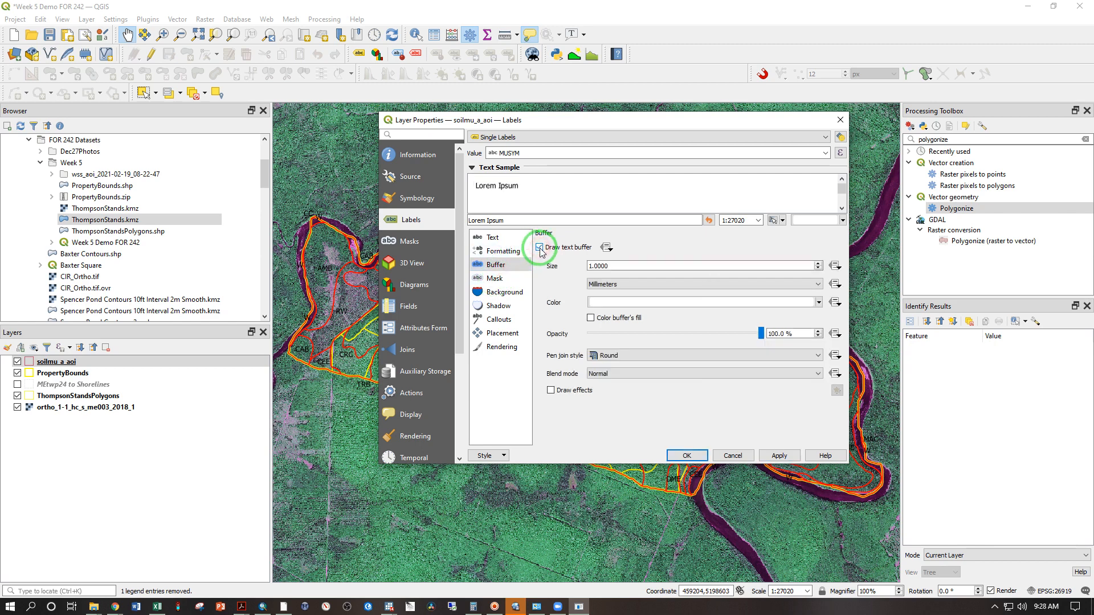
click(789, 456)
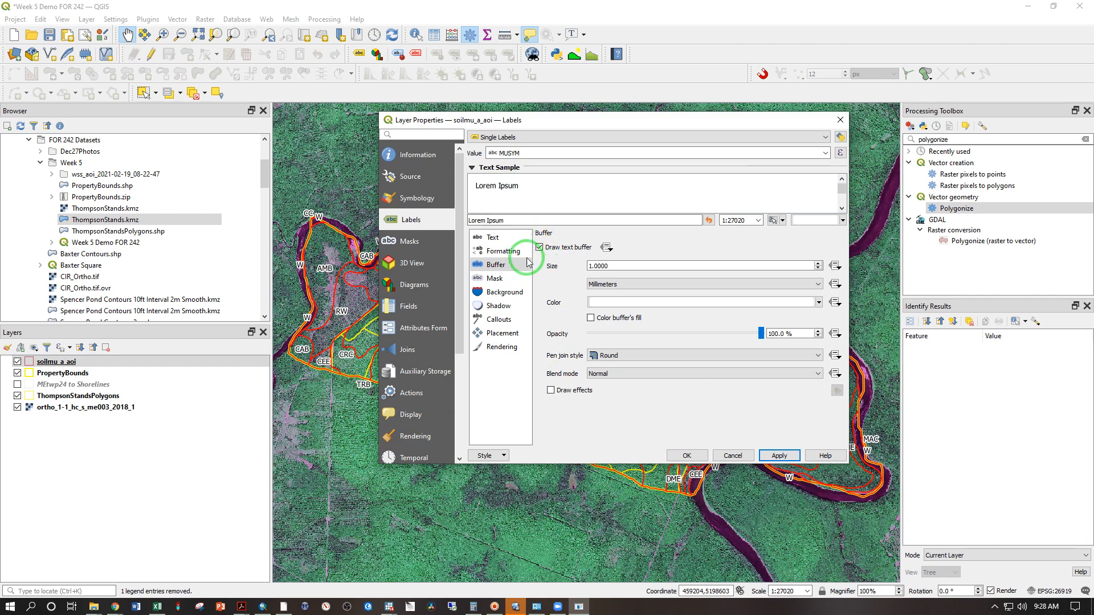
Step: Set the soil label text size to 6 points and its opacity to about 53.5 %, and apply
click(504, 242)
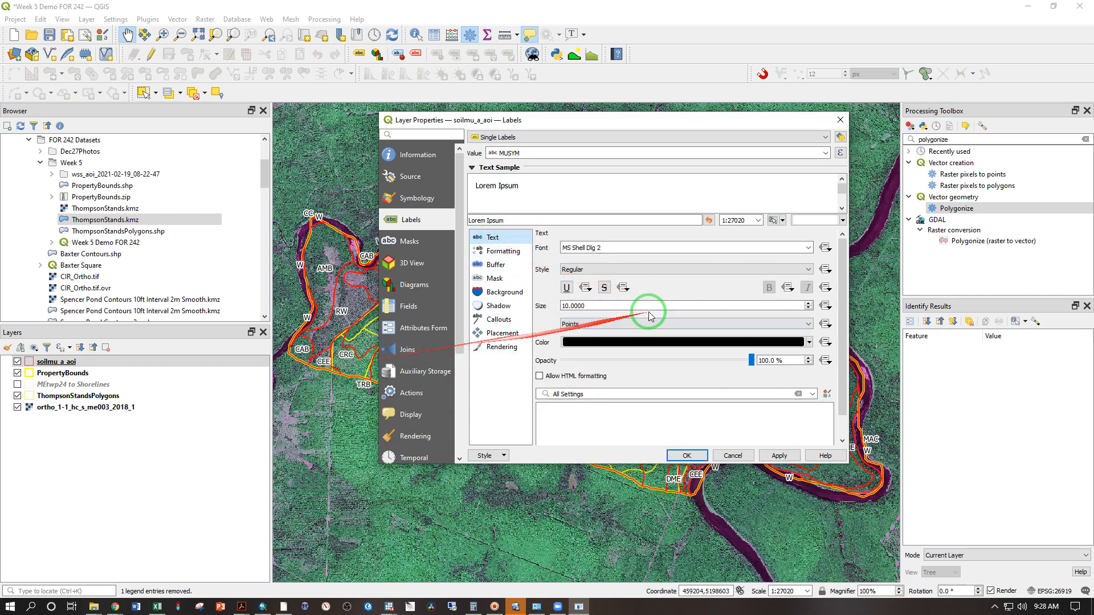
click(808, 308)
click(808, 308)
click(808, 308)
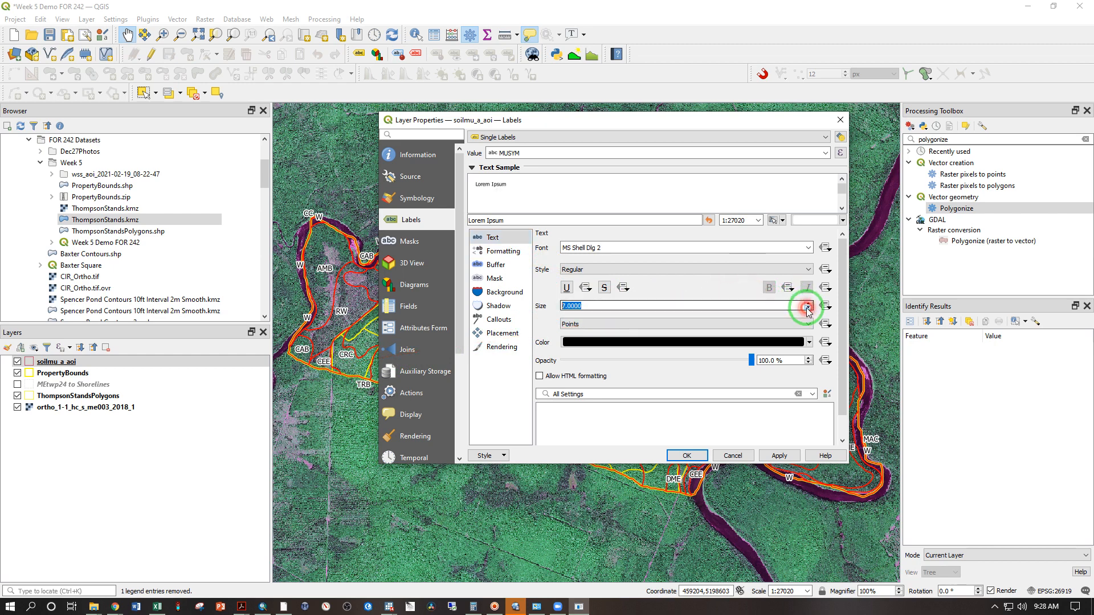
click(808, 309)
click(779, 456)
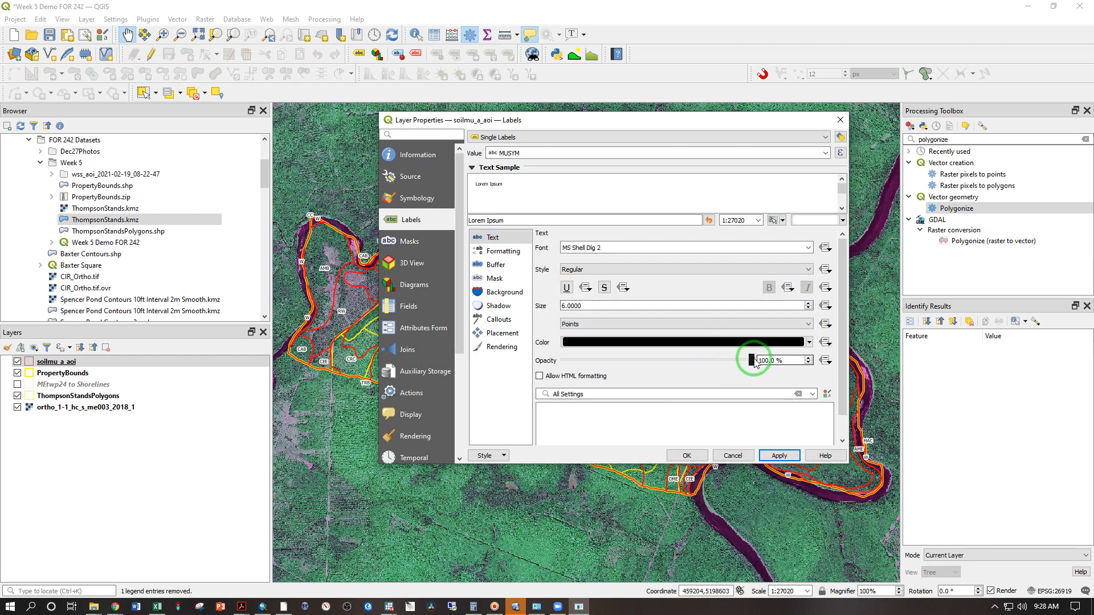
drag(751, 360, 663, 360)
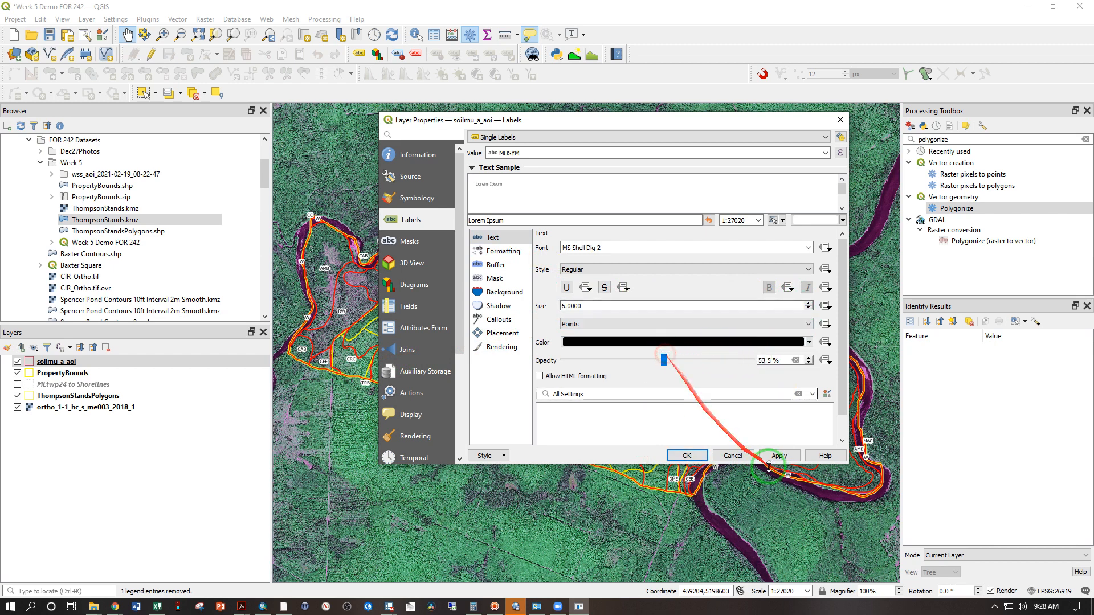
click(779, 455)
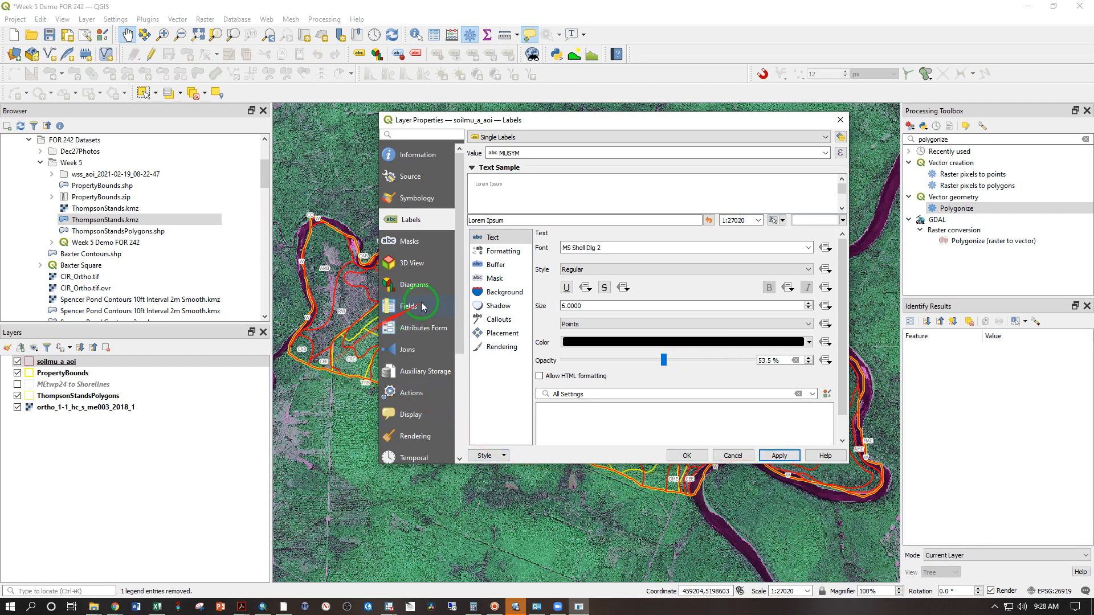
Step: Set the opacity of the soil labels' text buffer to about 82 % and accept the layer properties
click(479, 279)
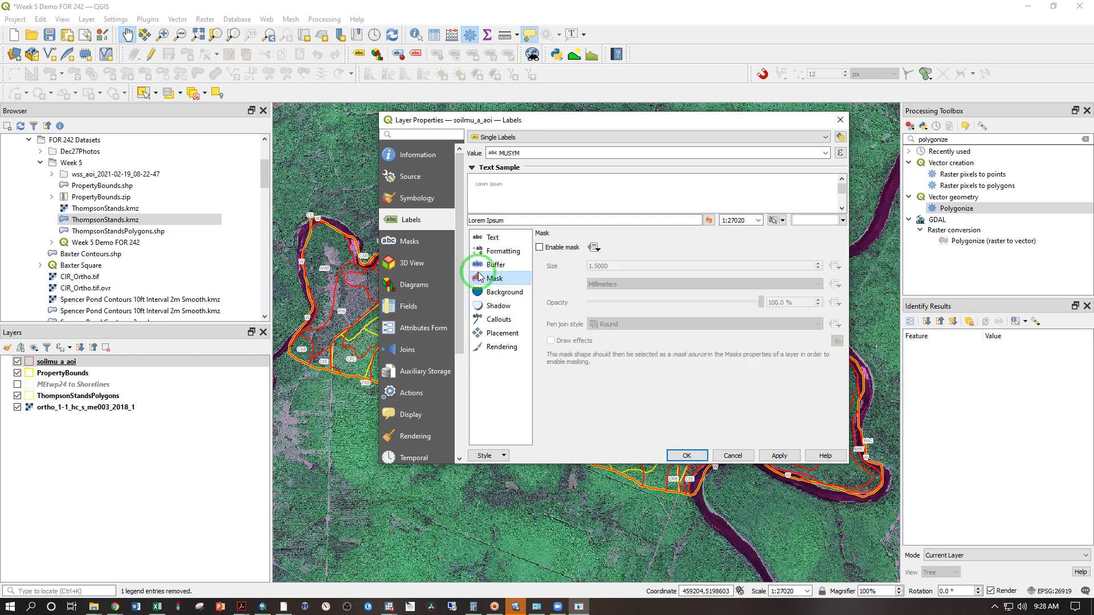
click(494, 265)
drag(762, 334, 677, 350)
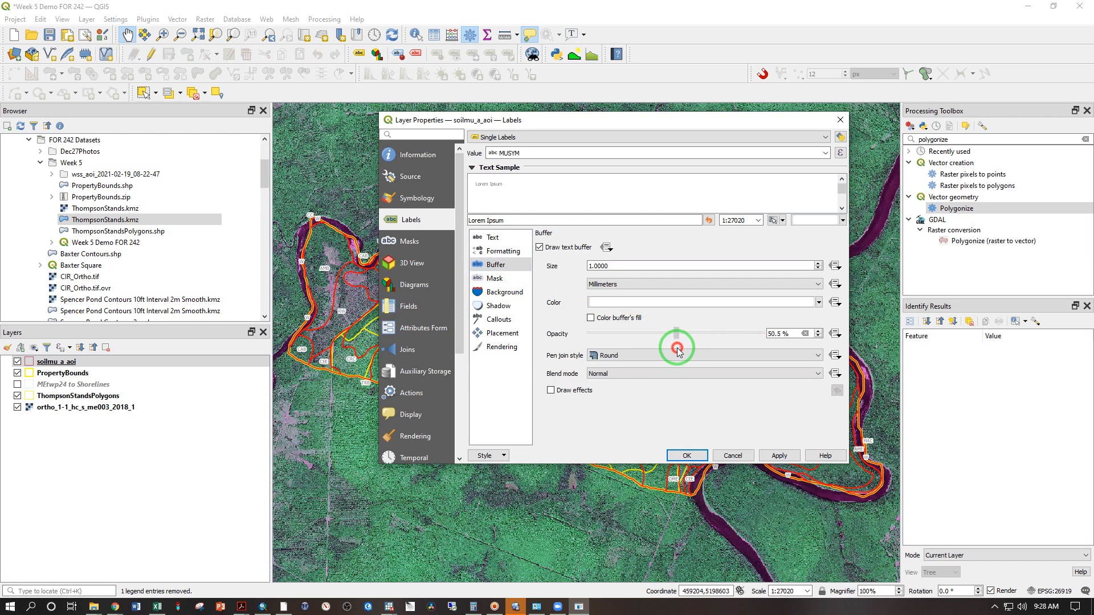
click(779, 456)
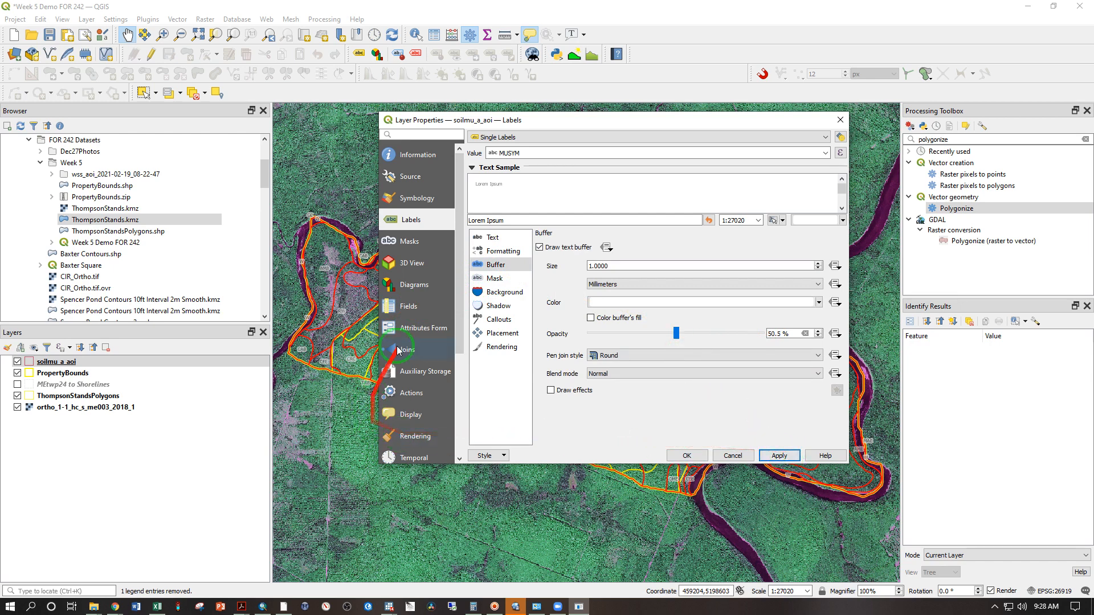
drag(676, 334, 699, 338)
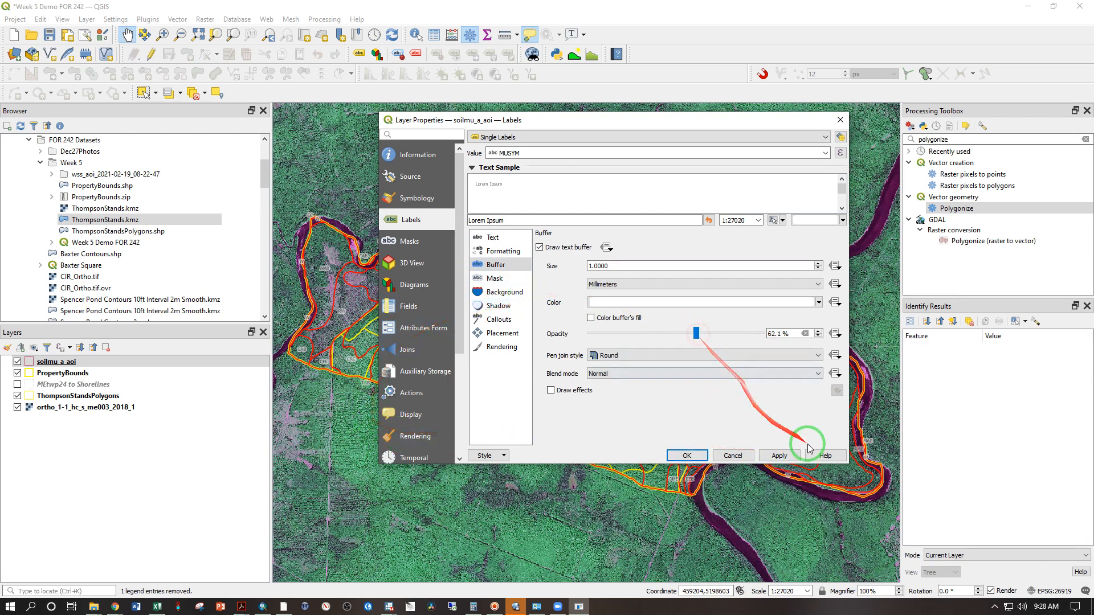
click(779, 456)
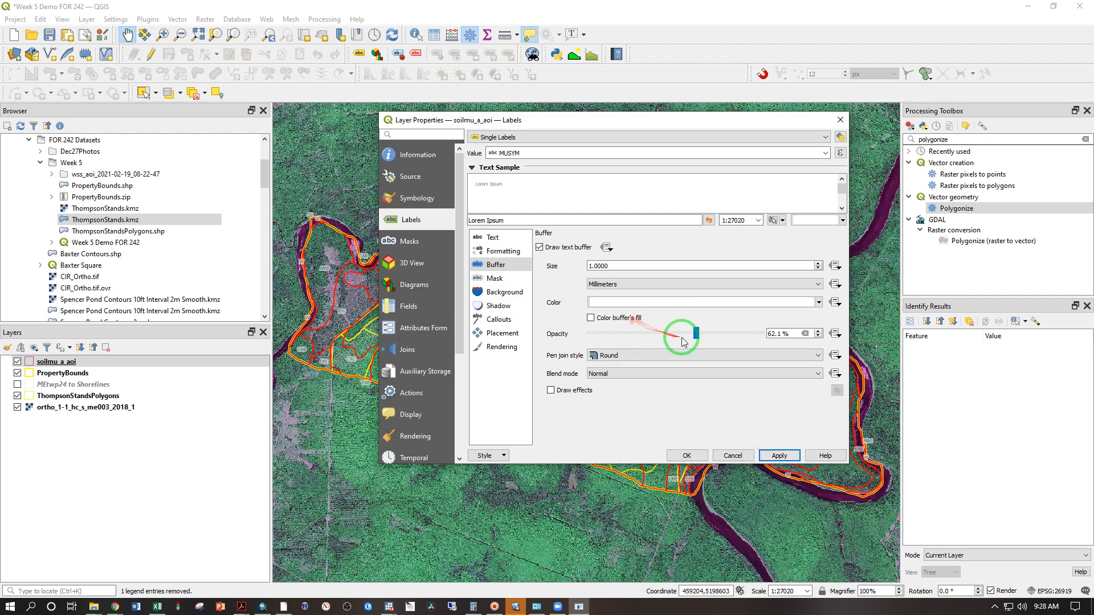
drag(695, 333, 713, 340)
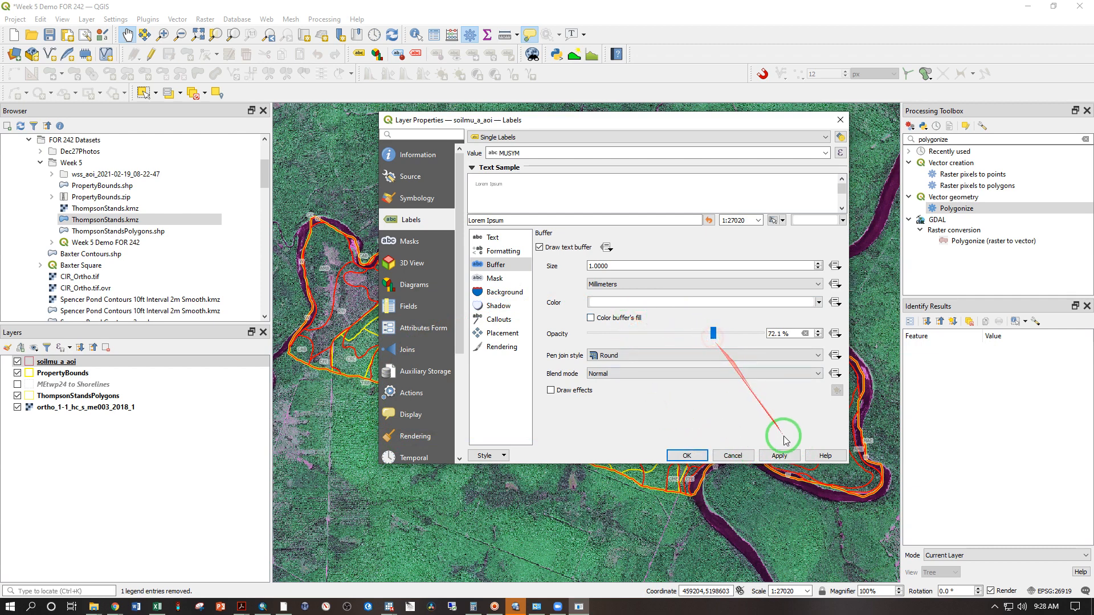
click(775, 455)
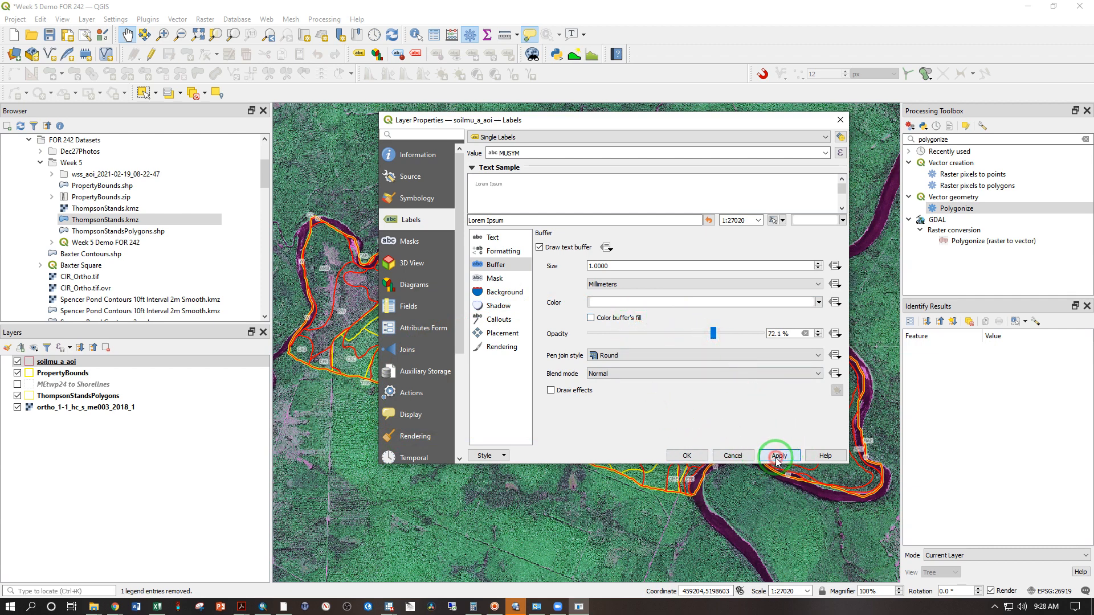
drag(714, 333, 734, 339)
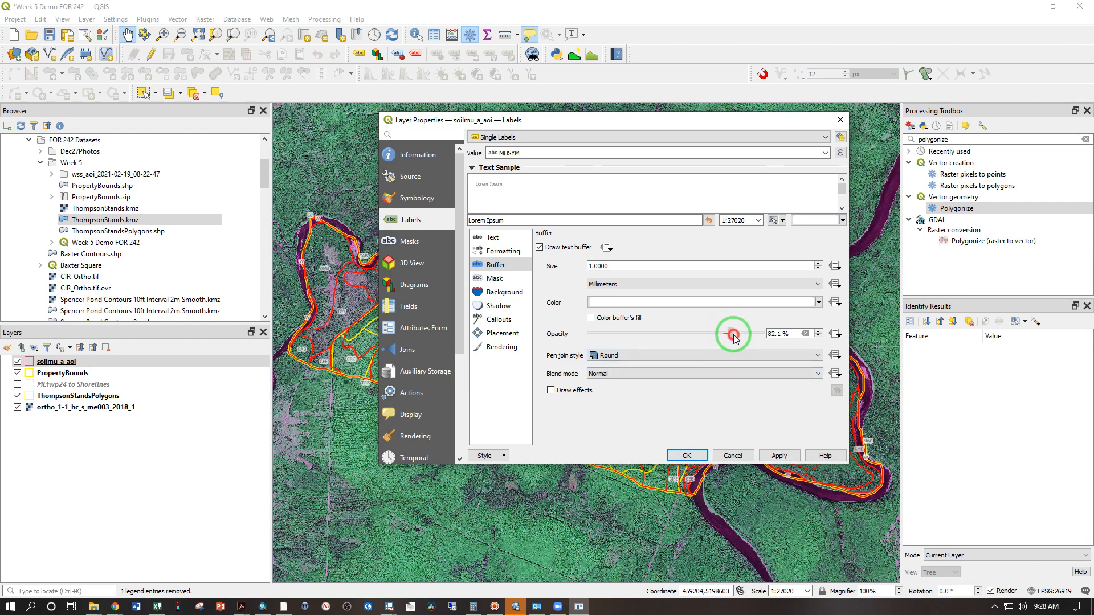
click(777, 456)
click(696, 456)
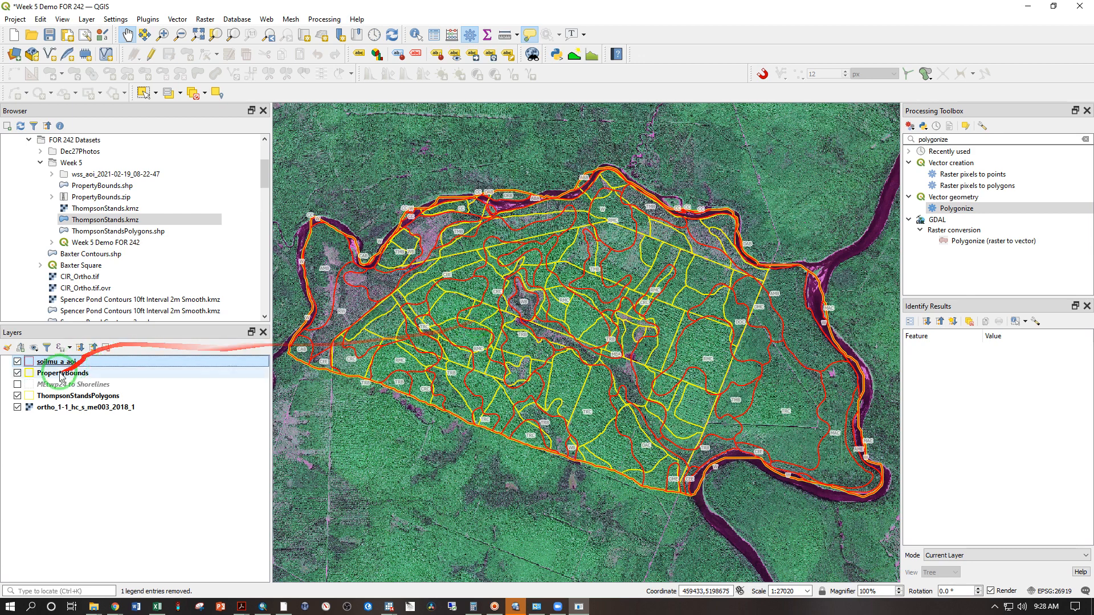
Step: Hide the ThompsonStandsPolygons layer and examine the soil polygons over the orthophoto from the central wetland to the northern river
click(17, 373)
click(17, 373)
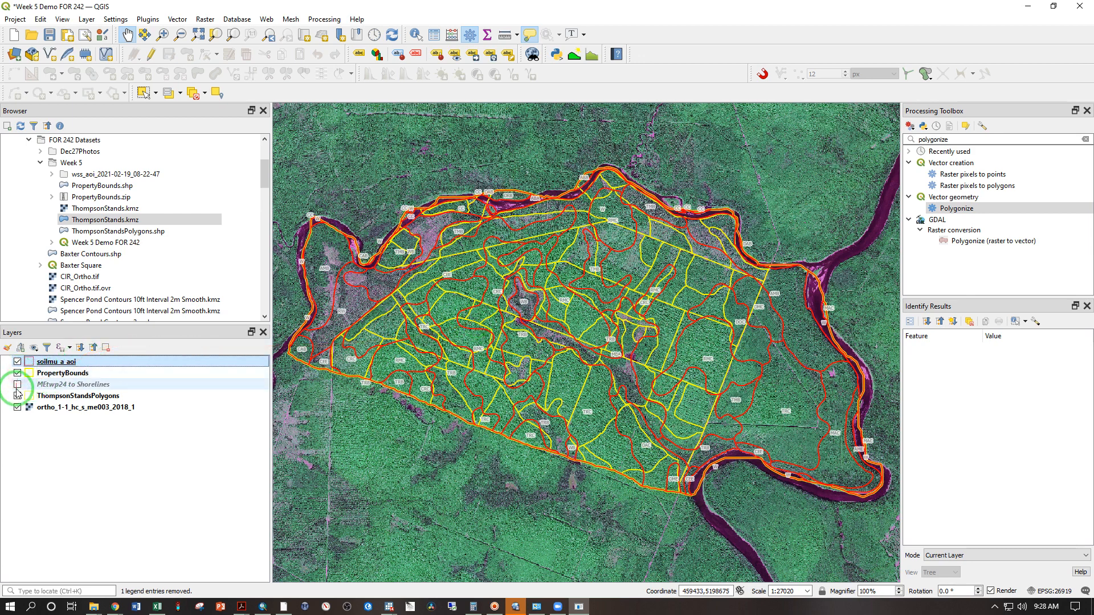
click(17, 396)
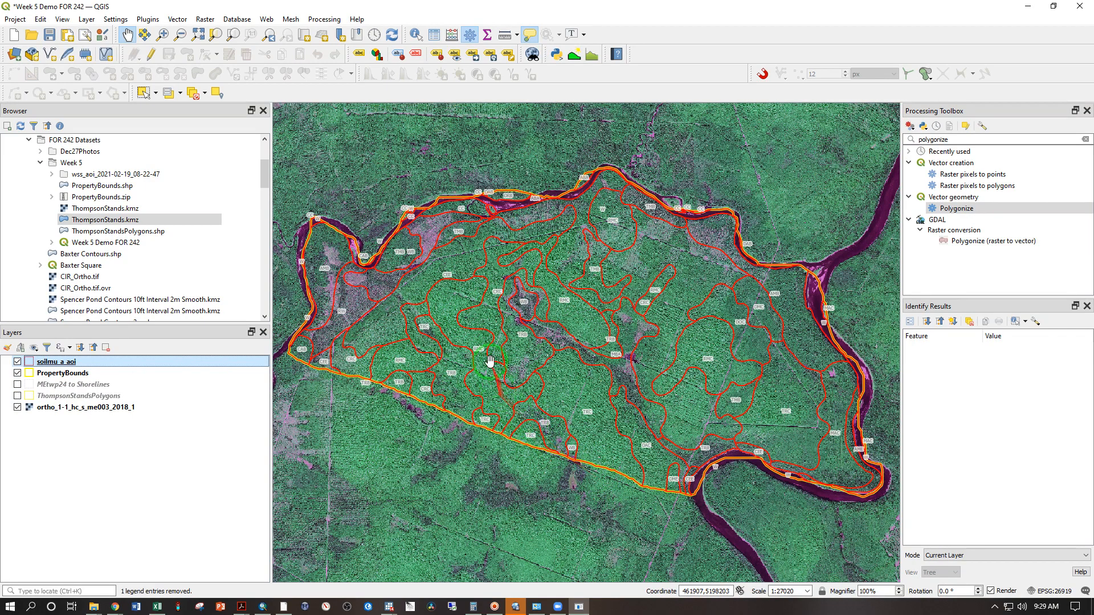
scroll(450, 299, up, 2)
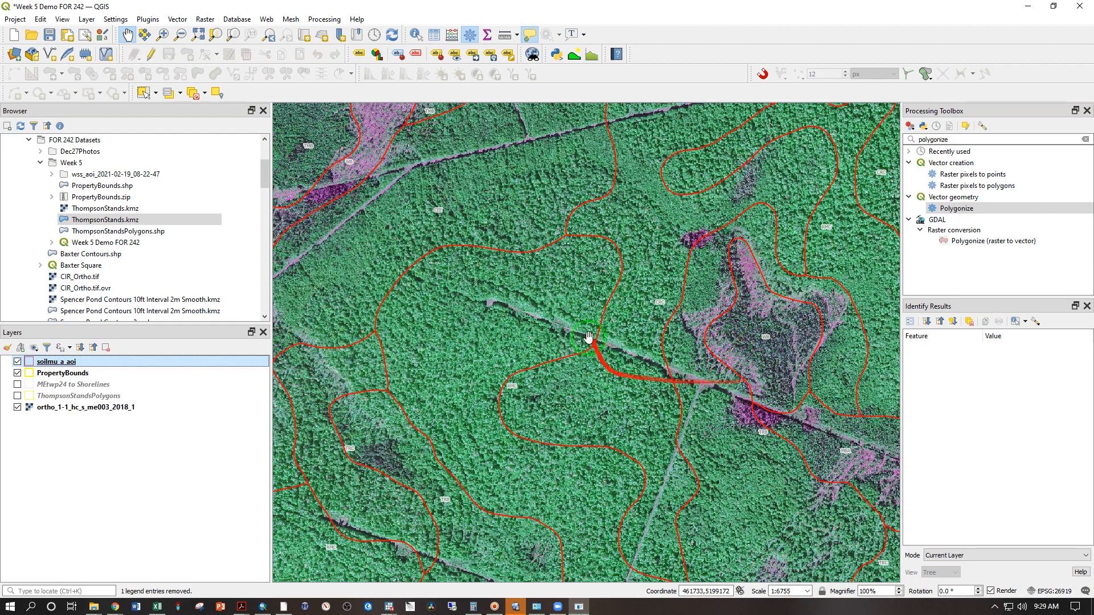
drag(573, 263, 499, 391)
drag(737, 260, 612, 373)
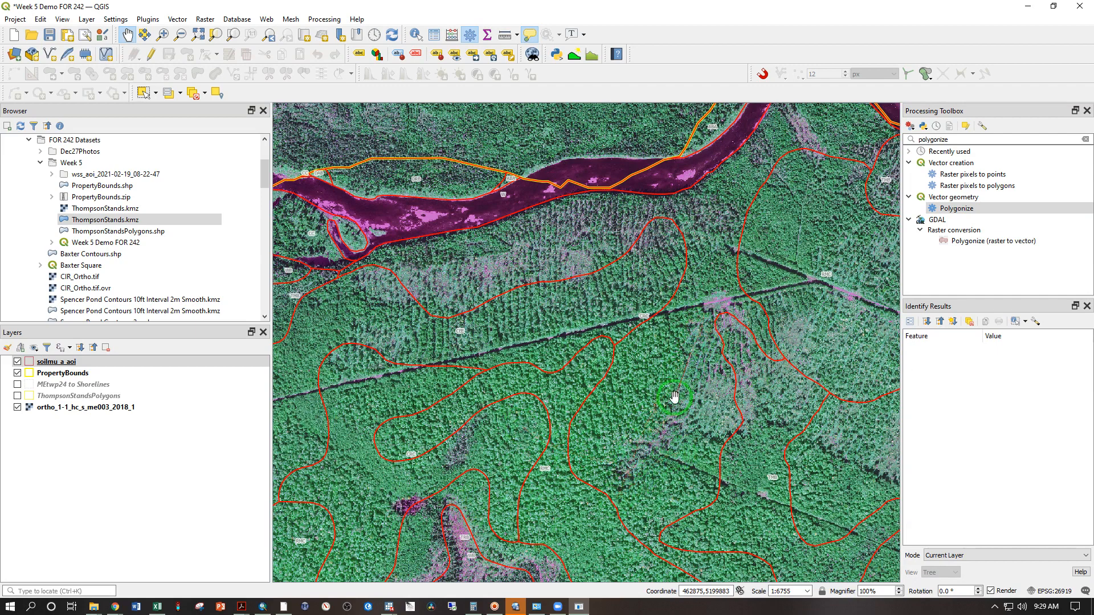
Step: Show the ThompsonStandsPolygons layer and compare the stand boundaries with the soil polygons around the road junction near the northern river bend
click(17, 396)
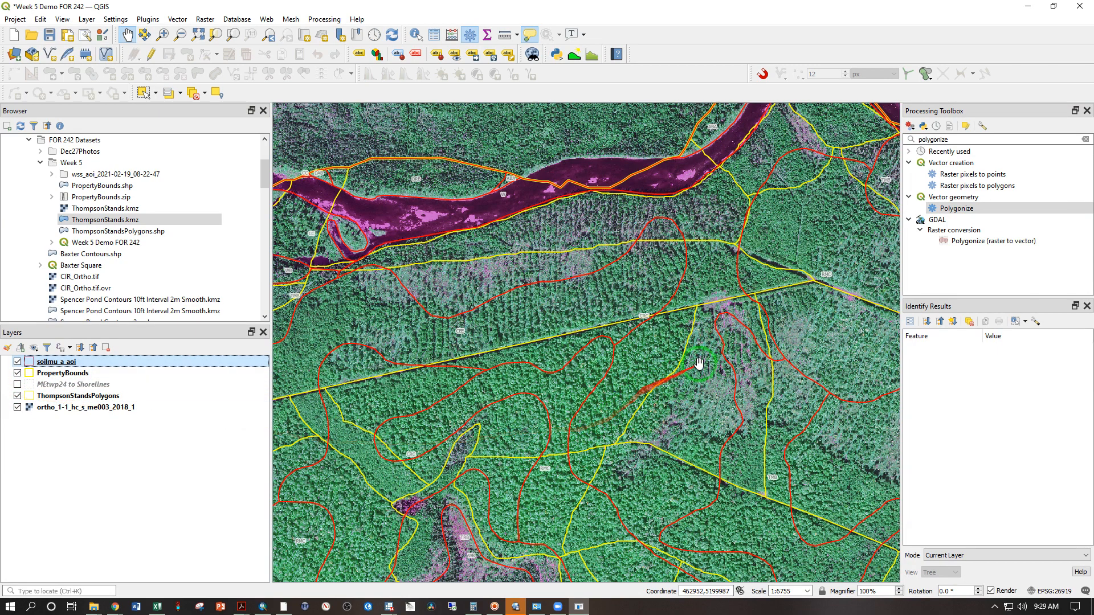
scroll(675, 393, down, 1)
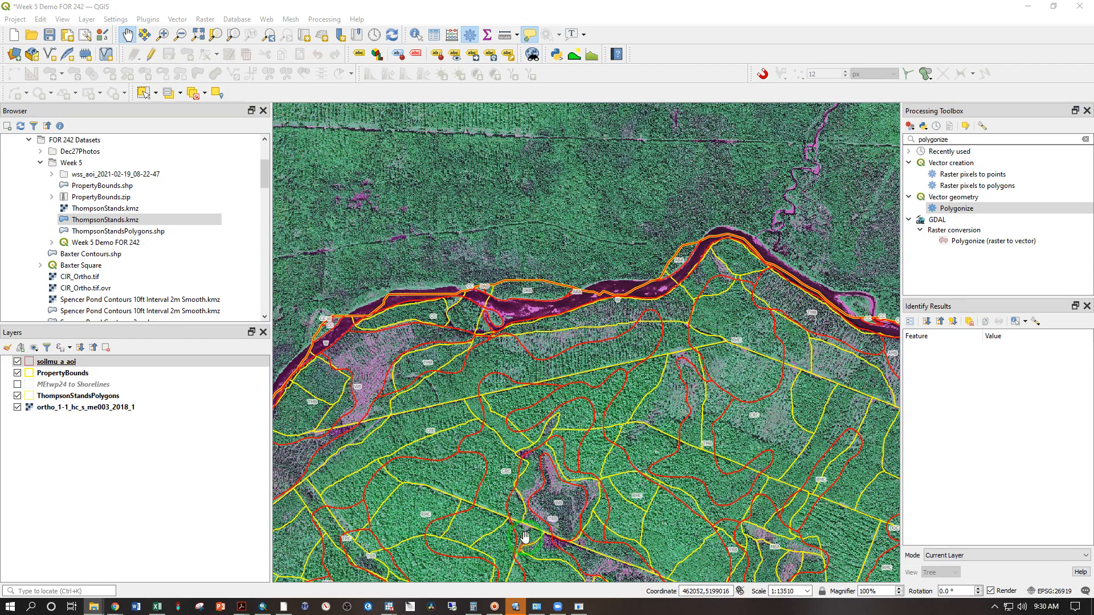
drag(544, 536, 498, 366)
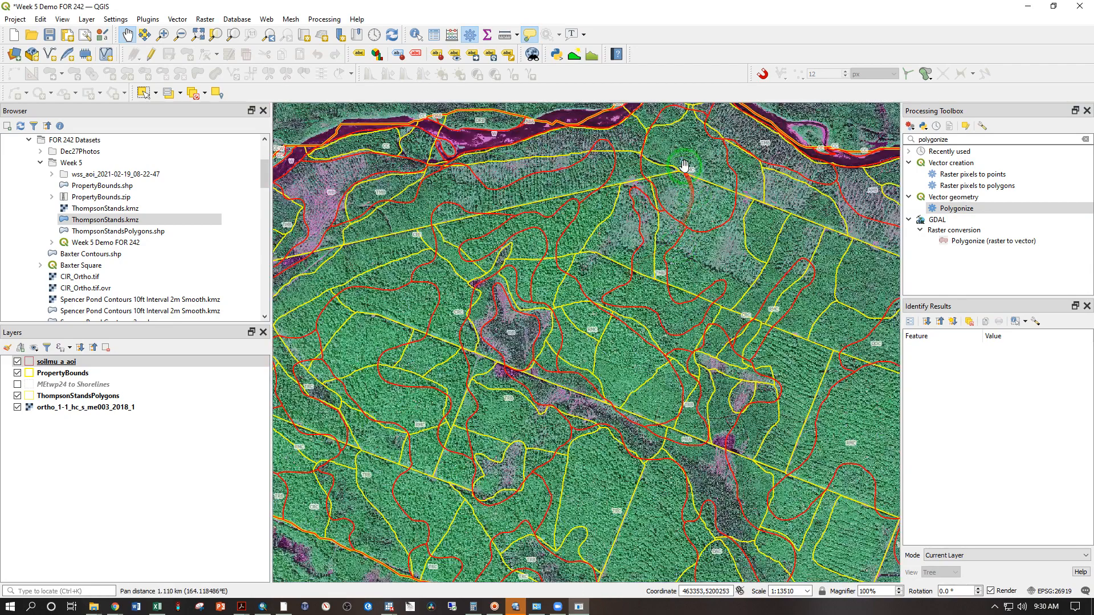
drag(683, 188, 643, 233)
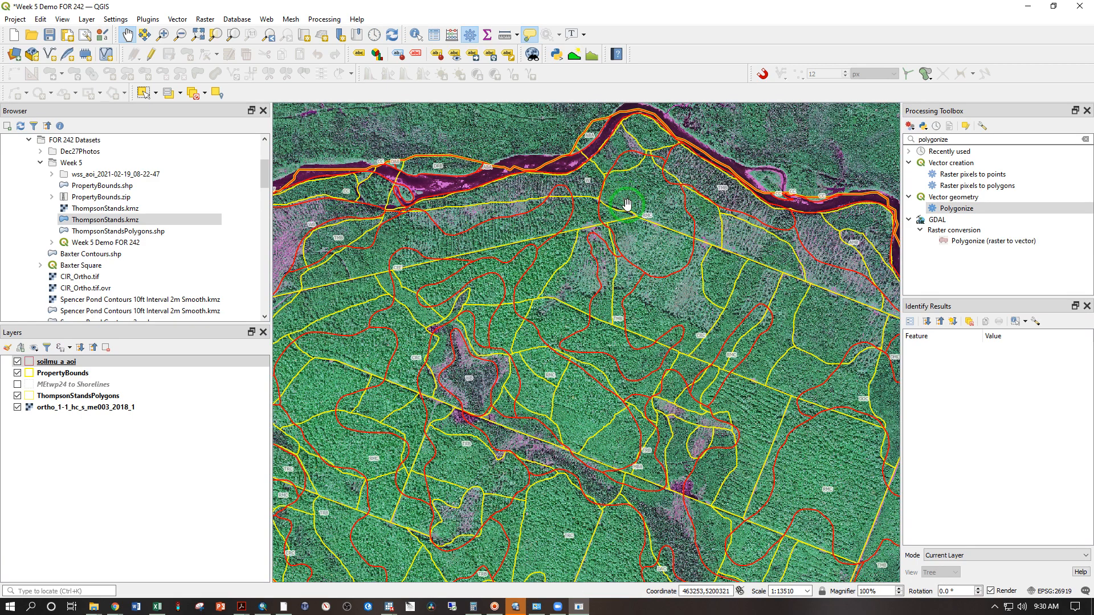
scroll(627, 204, up, 1)
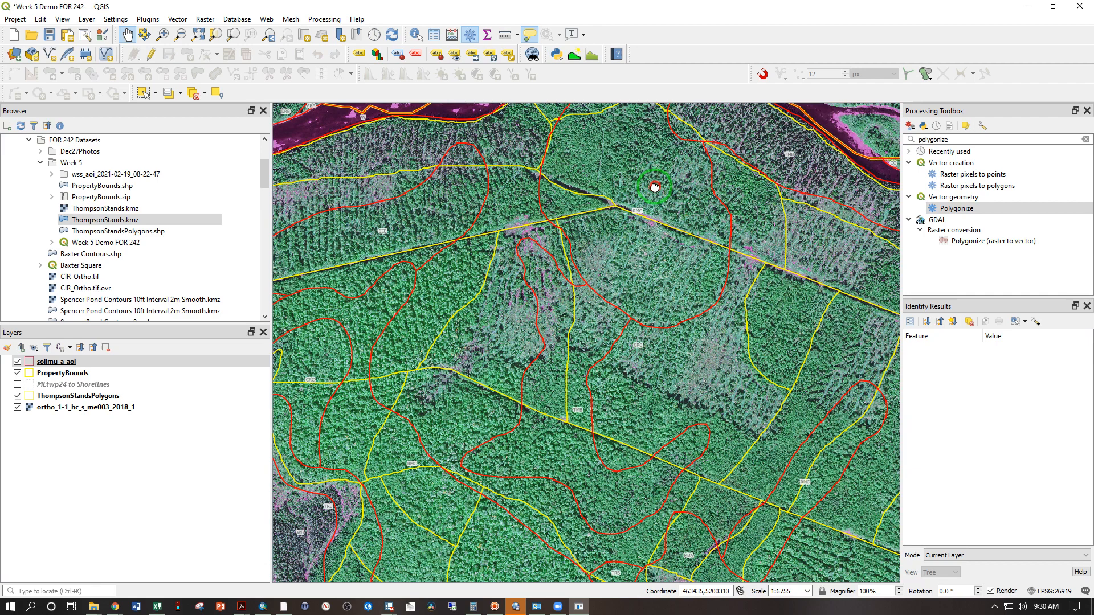
drag(654, 188, 630, 317)
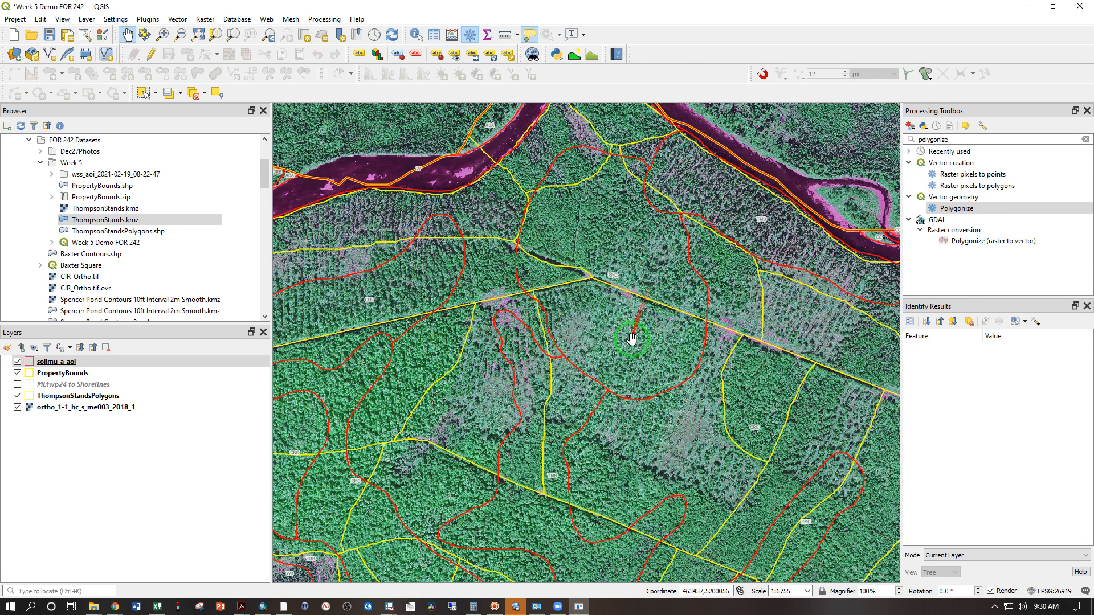
scroll(630, 342, up, 1)
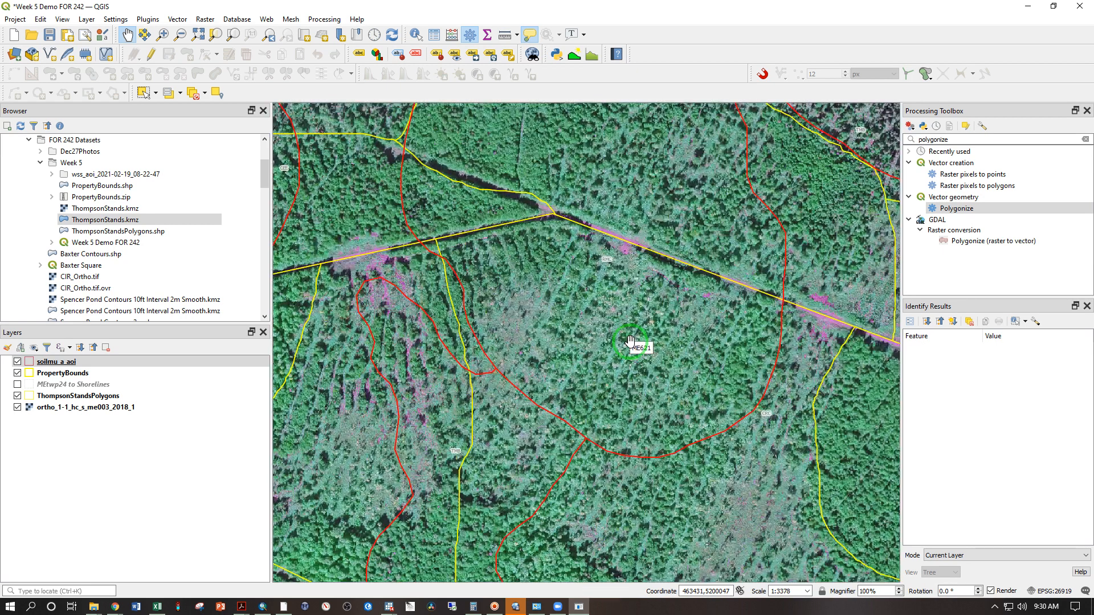
drag(630, 330, 644, 453)
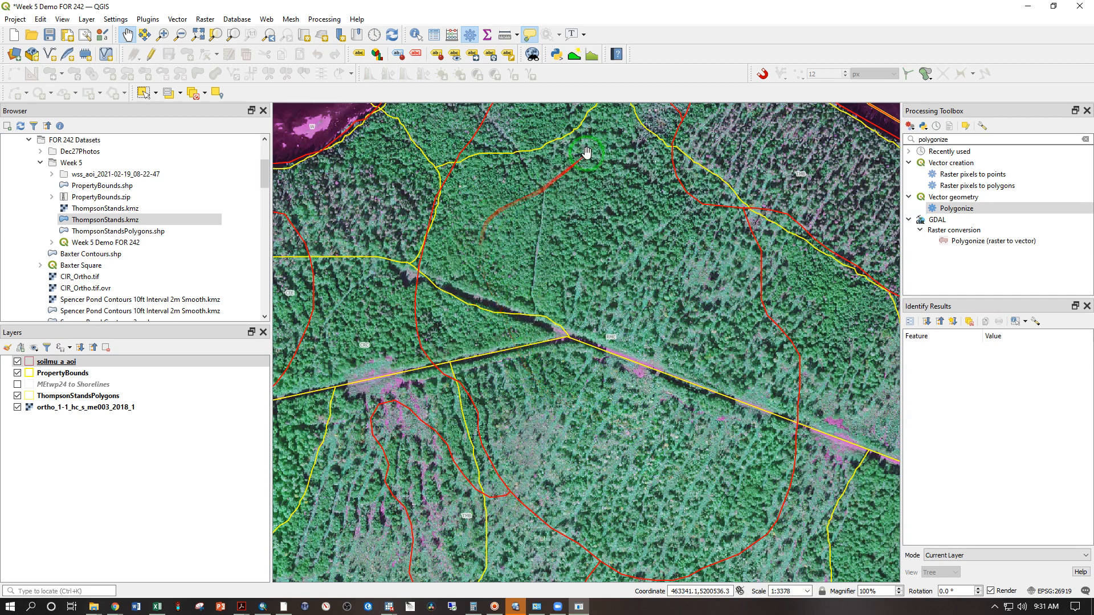
Step: Compare the stand boundaries with the soil polygons from the road junction near the northern river bend out to the whole property
scroll(492, 188, up, 1)
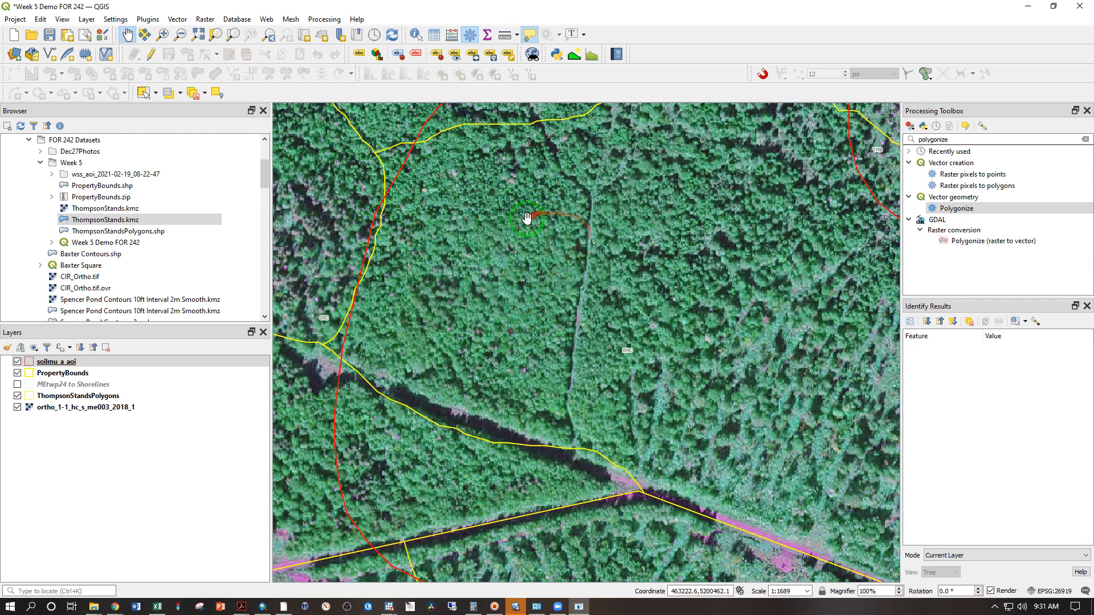
scroll(526, 222, down, 1)
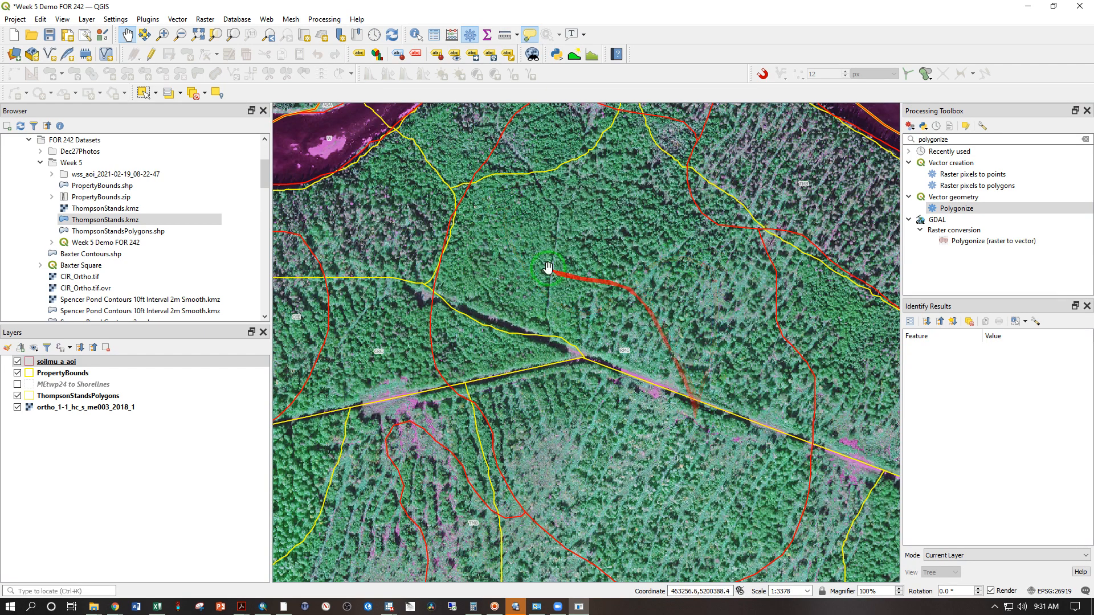
scroll(700, 377, down, 1)
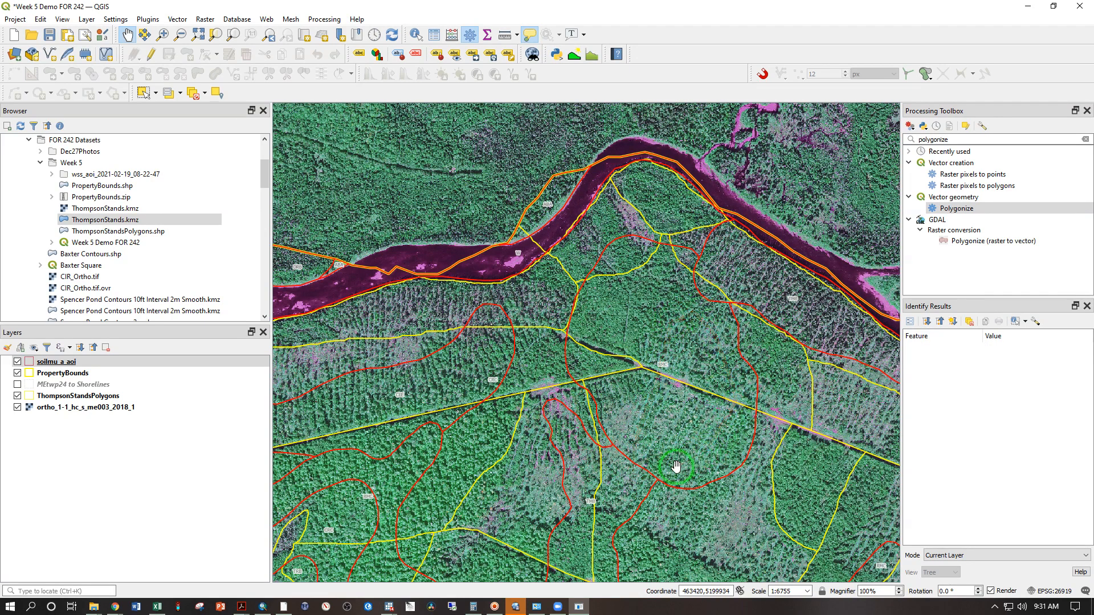
drag(643, 479, 669, 455)
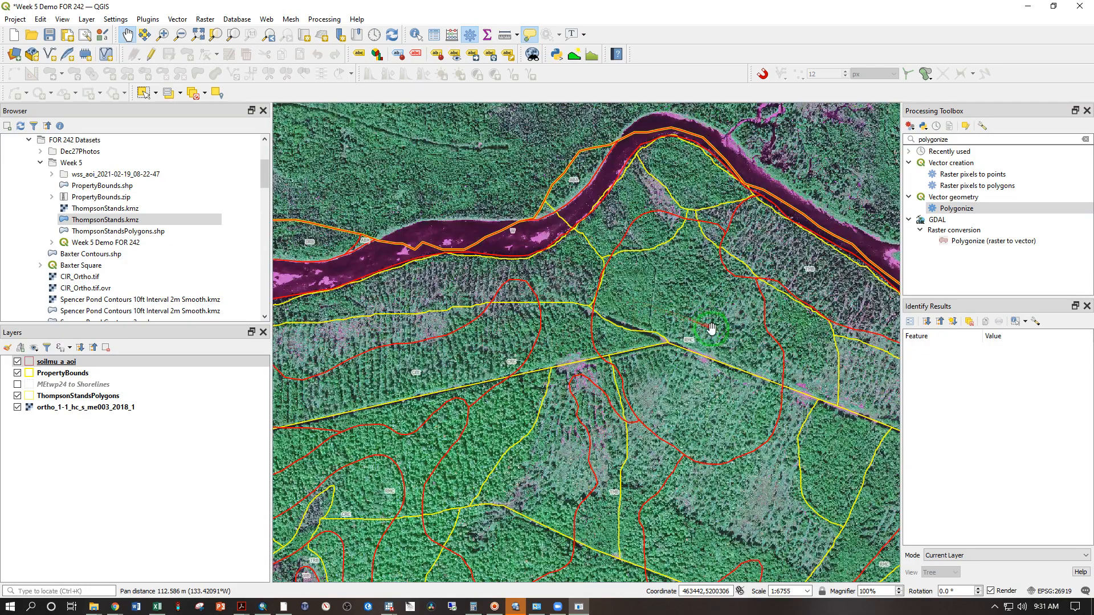
scroll(654, 314, down, 2)
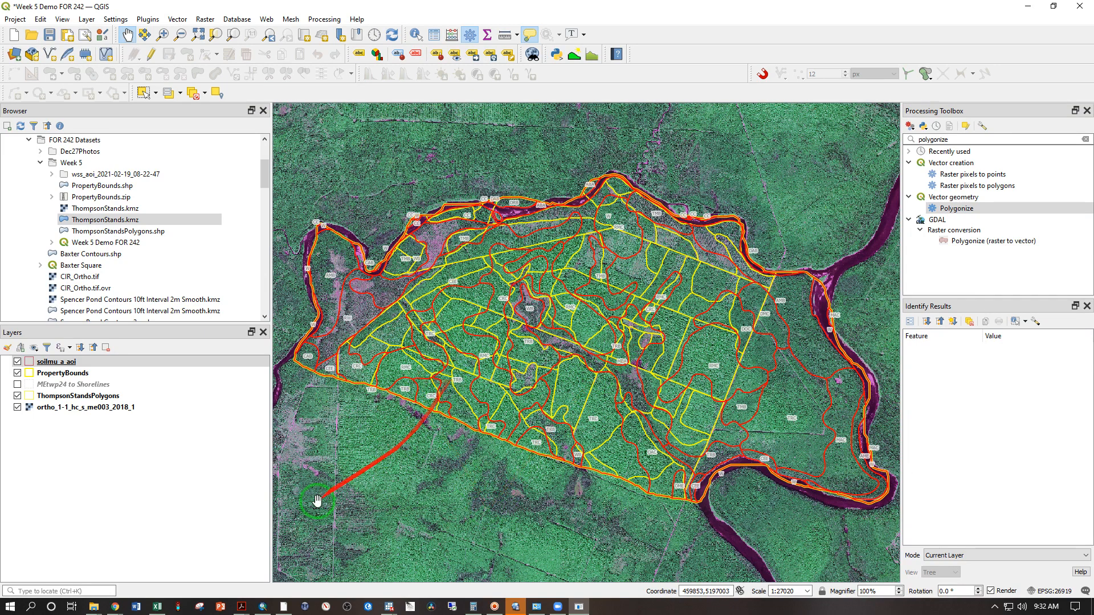
Step: Switch to Web Soil Survey in Chrome, show the soil map, and open the TRB map unit description
mouse_move(116, 608)
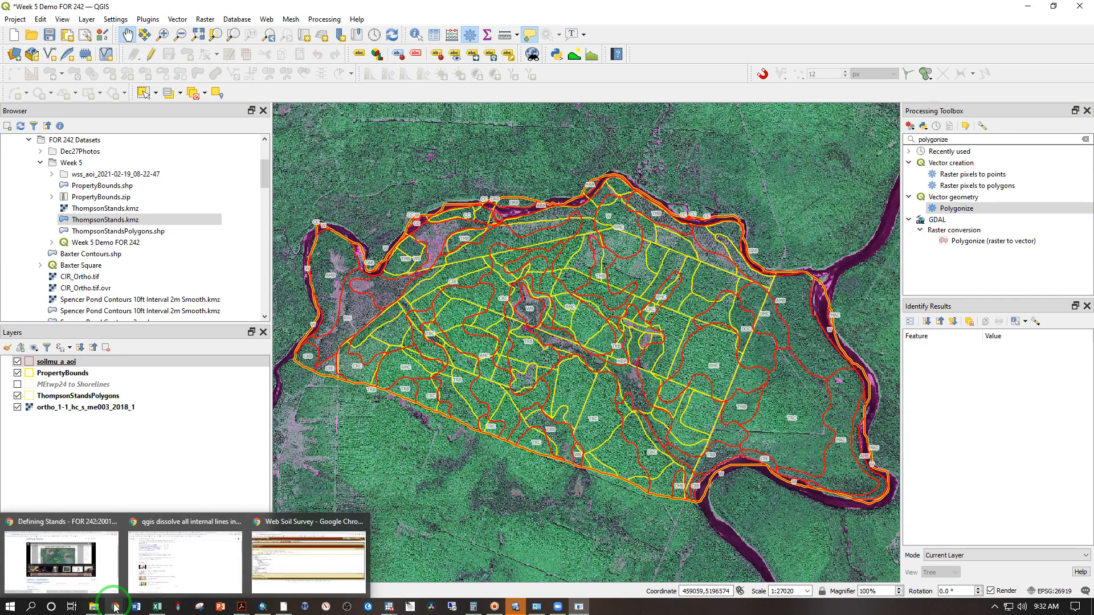
click(276, 570)
click(167, 110)
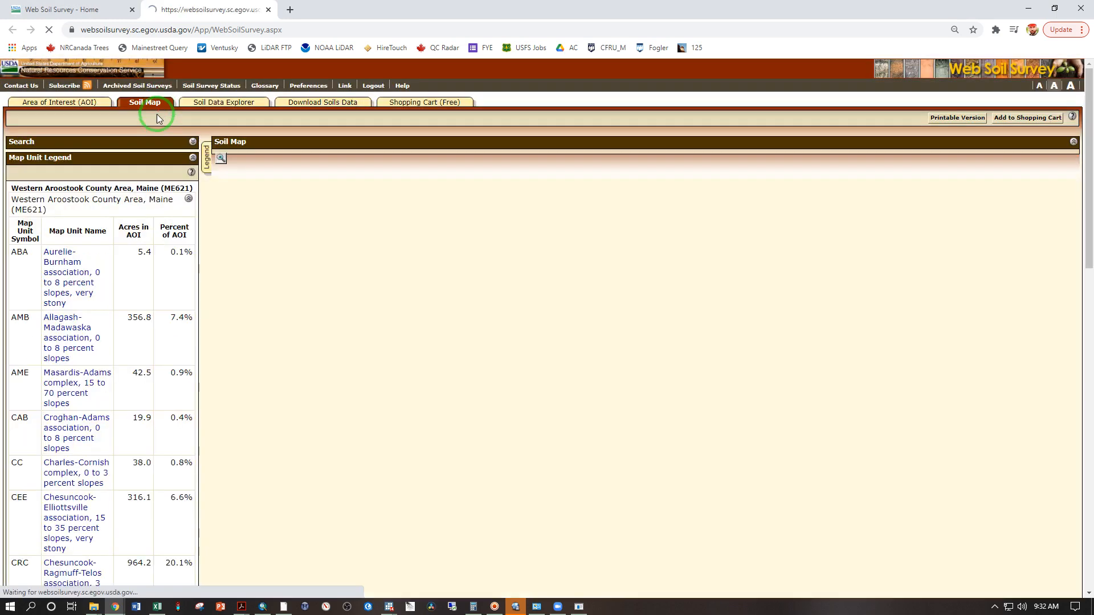
scroll(58, 352, down, 2)
scroll(58, 351, down, 10)
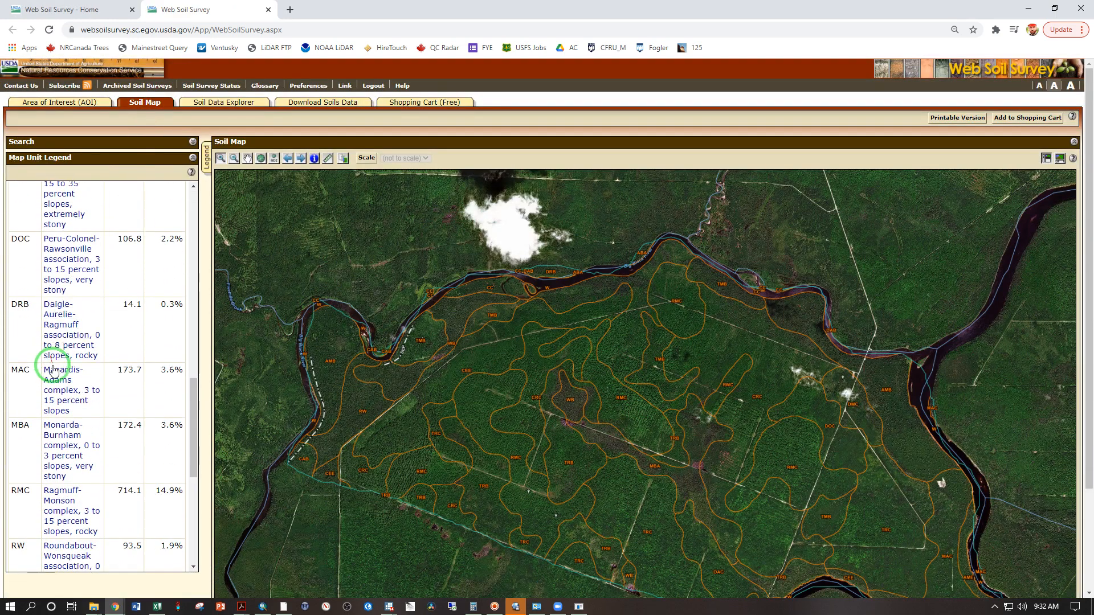
click(51, 394)
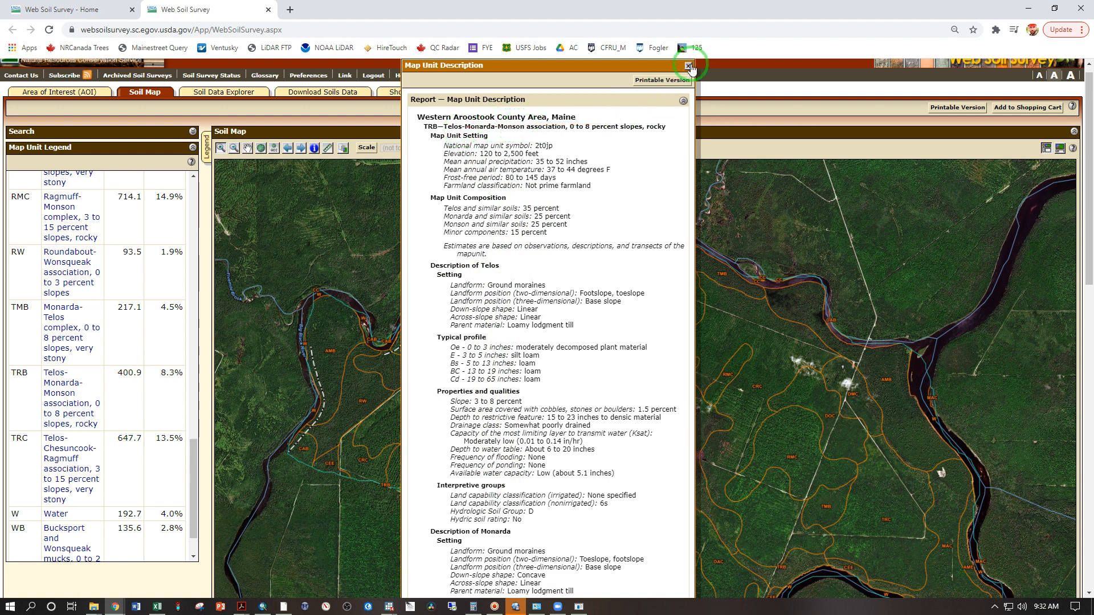
Step: Generate the printable TRB map unit description with the area of interest name "PropertyBounds" as subtitle, and read through its pages
click(662, 80)
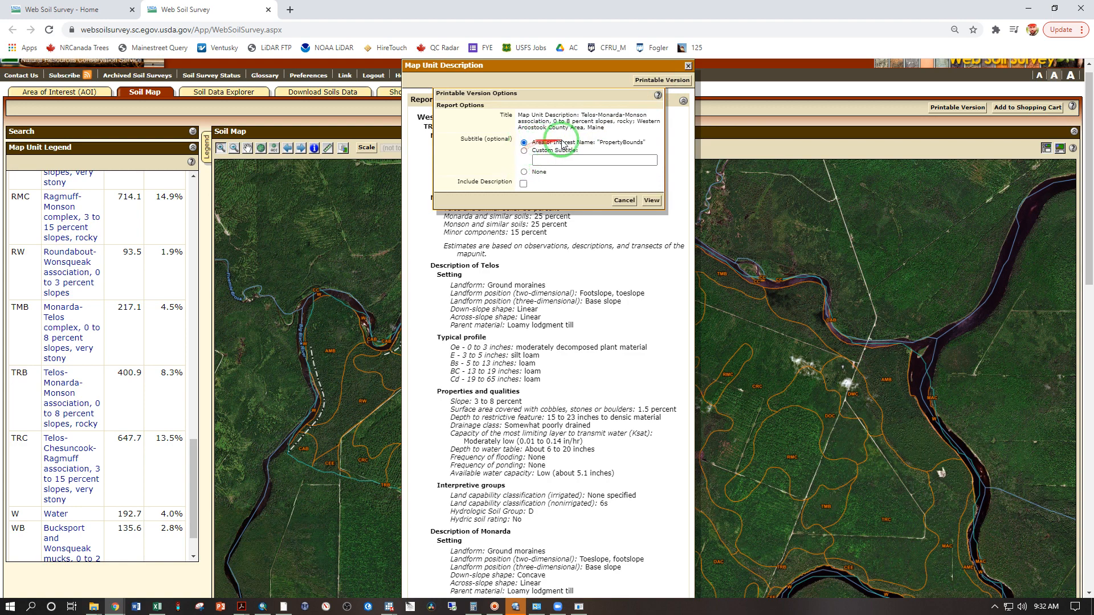
click(651, 200)
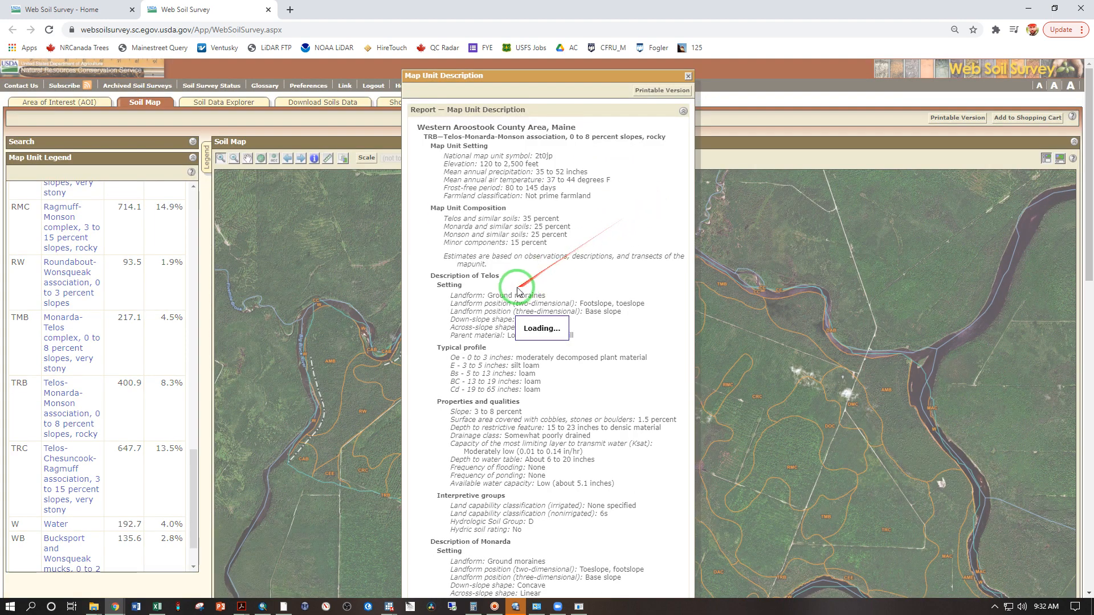
scroll(509, 220, down, 15)
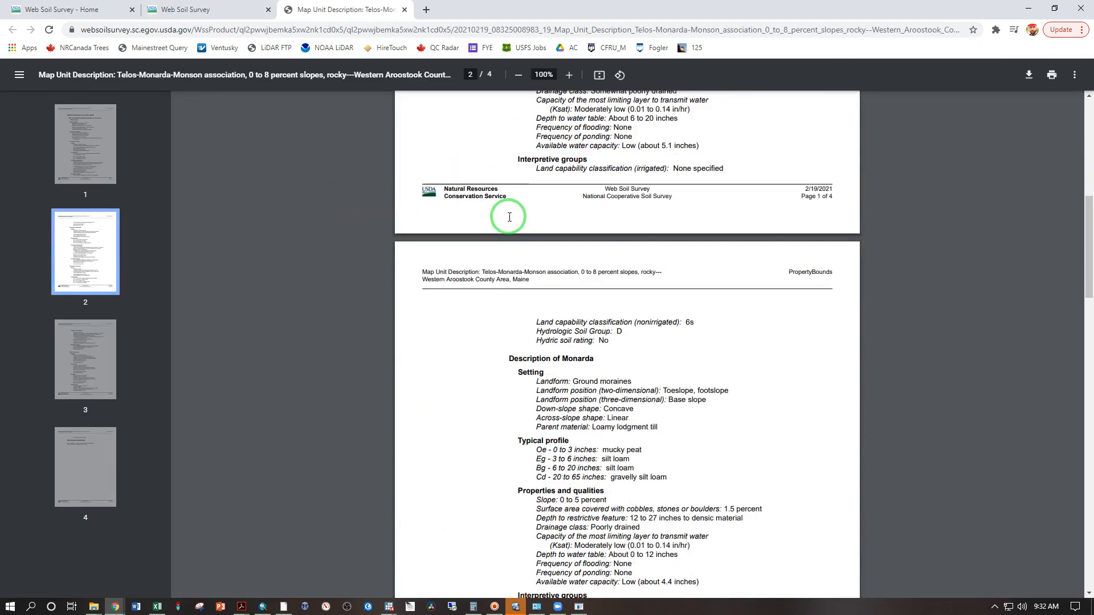
scroll(508, 220, down, 20)
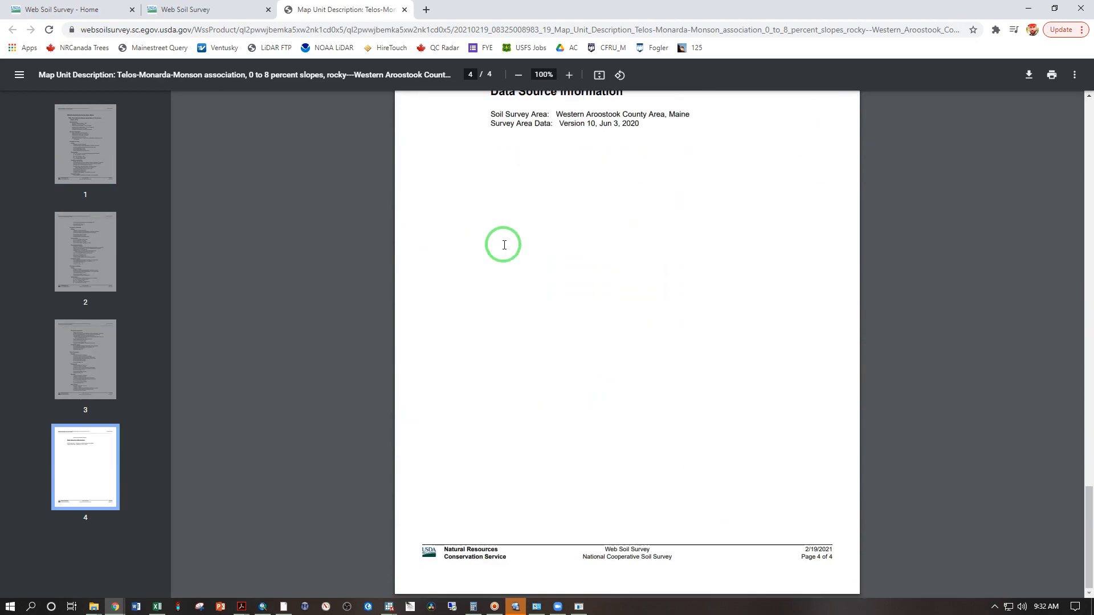
scroll(641, 288, up, 15)
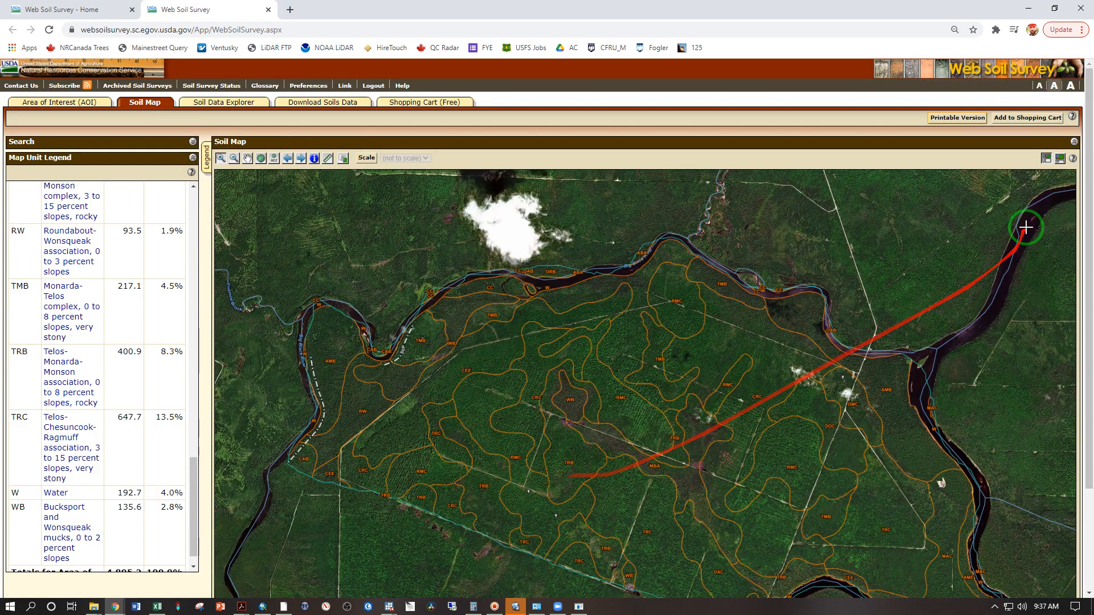
Step: Generate a printable soil map with custom subtitle "Prepared for Landowner", fit to page on one A landscape sheet, with UTM coordinate ticks
click(962, 119)
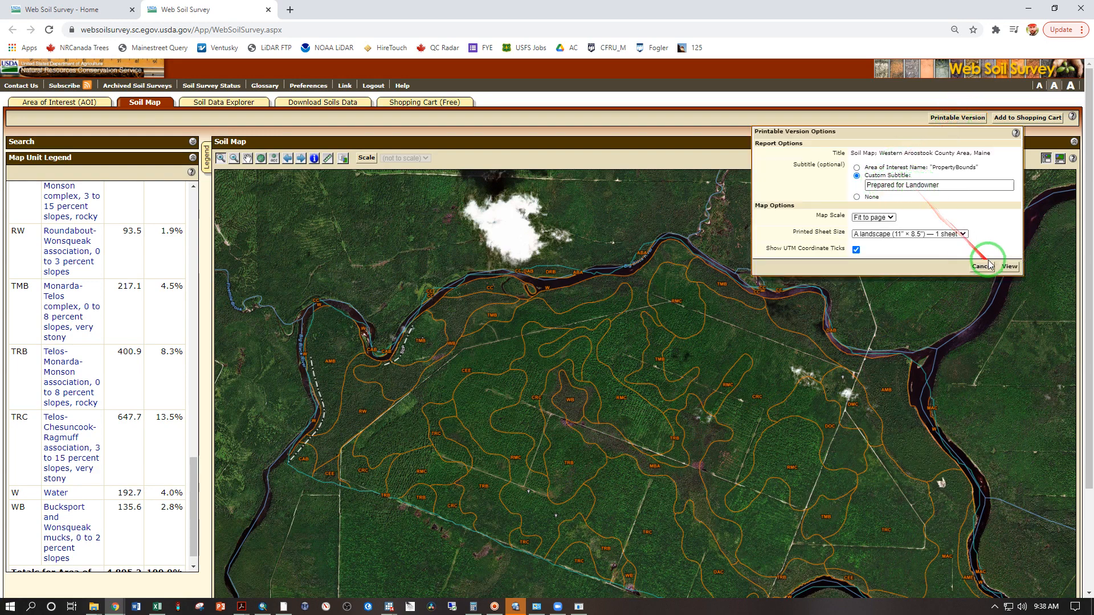
click(1008, 268)
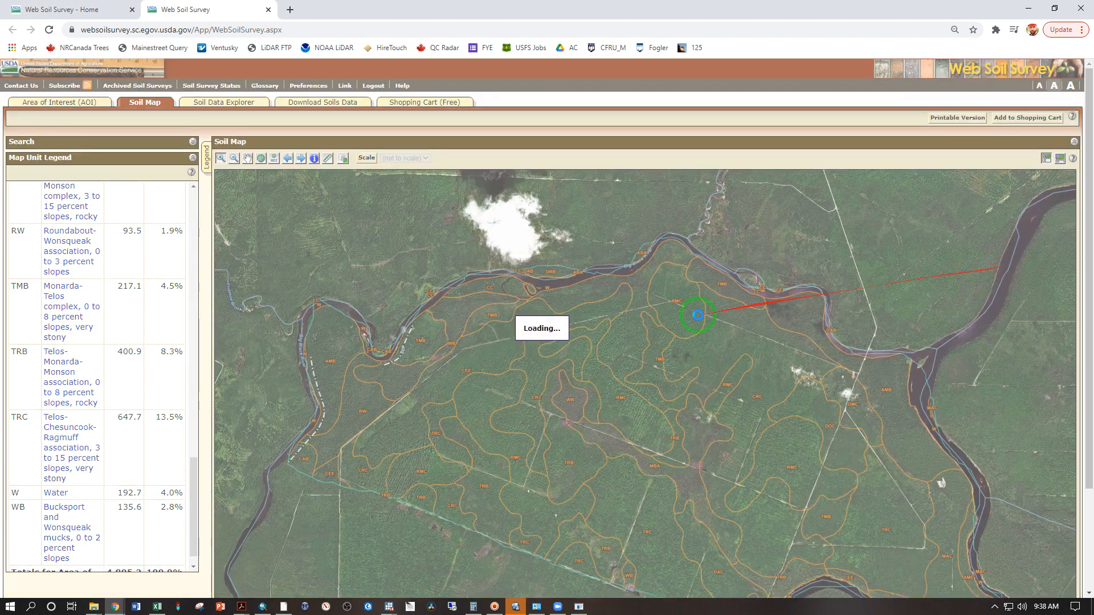
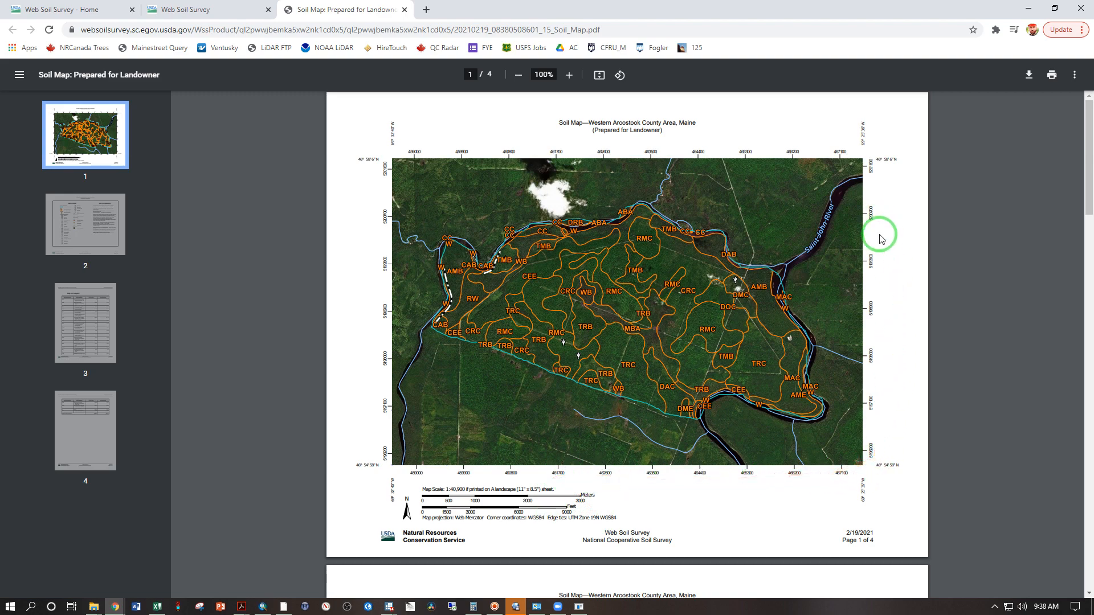
Step: Examine the printable soil map report, checking the map symbols against the map legend and reading the map unit legend table
scroll(880, 238, down, 6)
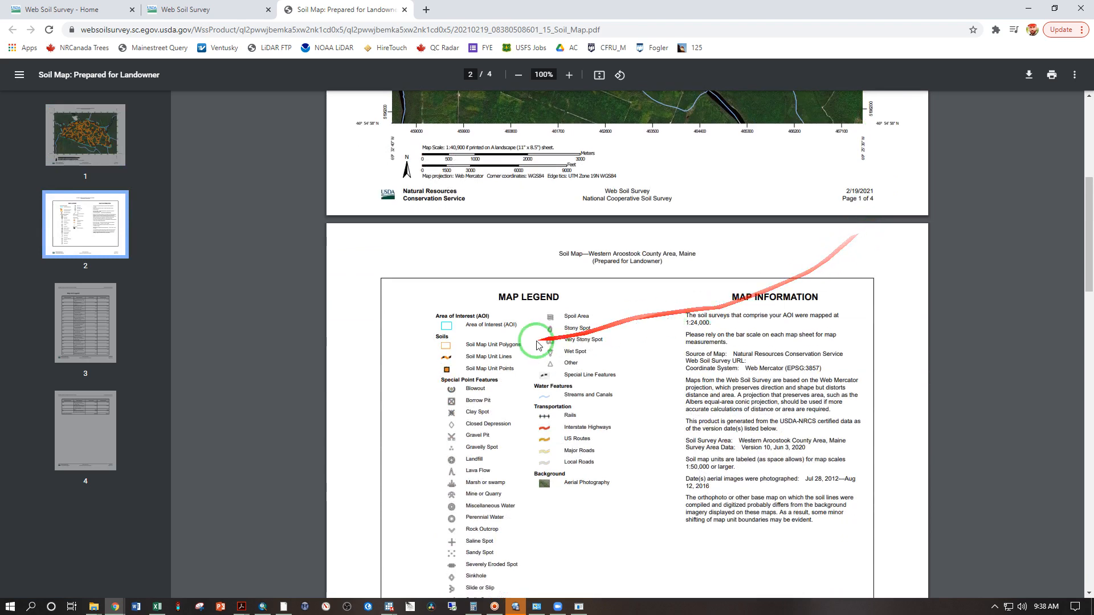
scroll(507, 376, down, 1)
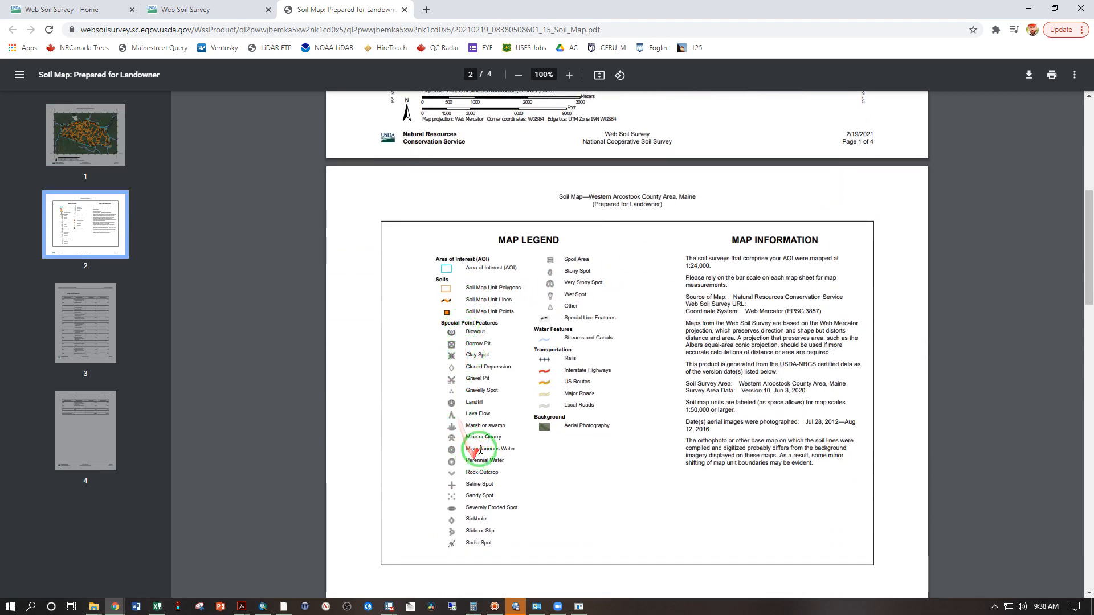
scroll(494, 378, up, 5)
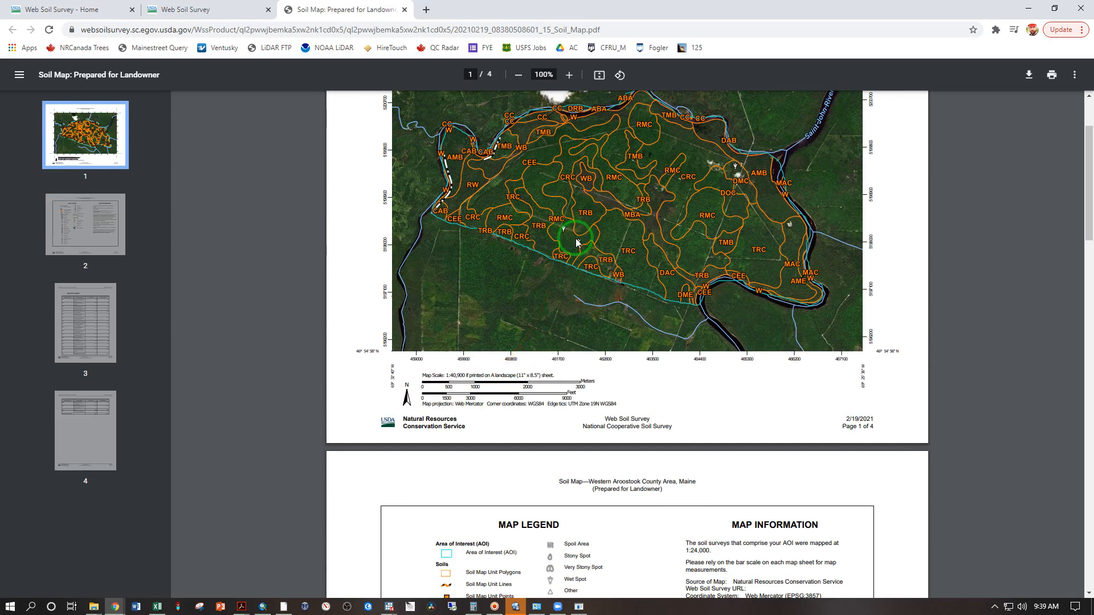
scroll(660, 242, down, 3)
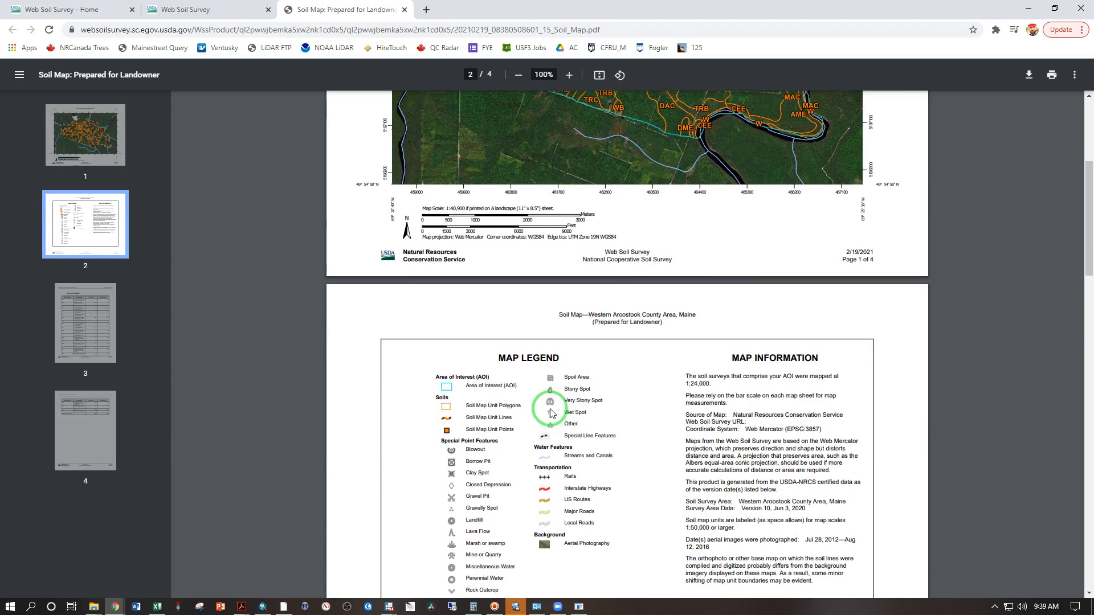
scroll(551, 414, up, 3)
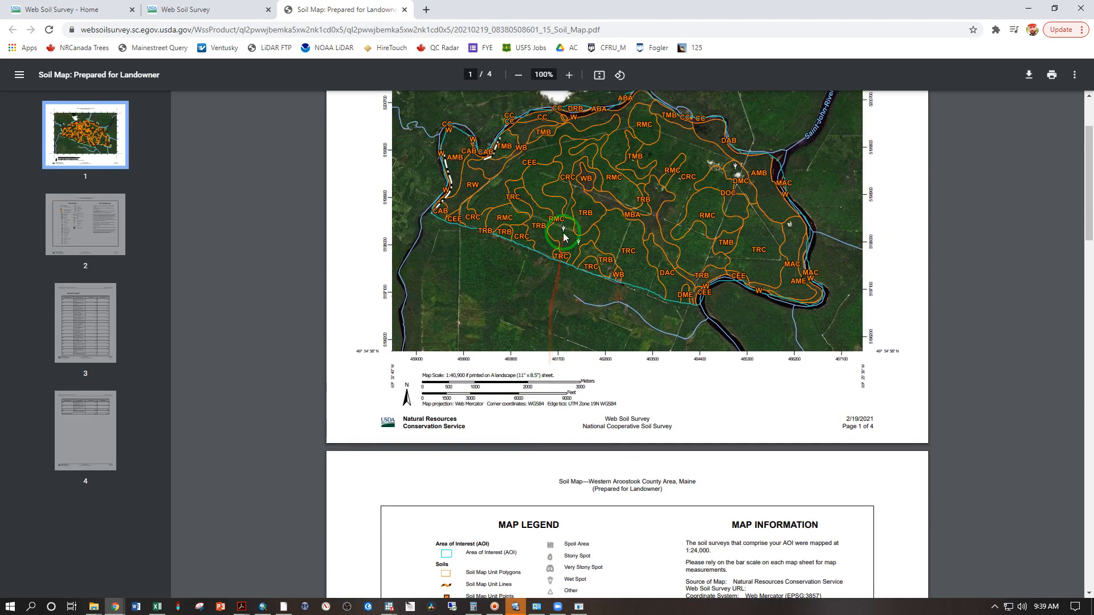
scroll(499, 466, down, 8)
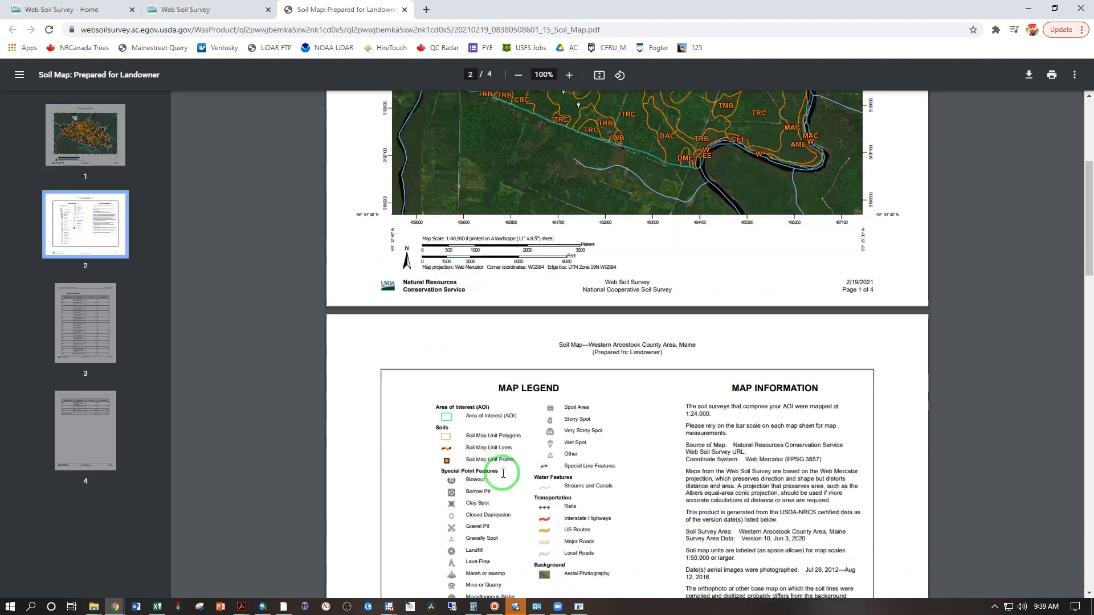
scroll(499, 466, down, 7)
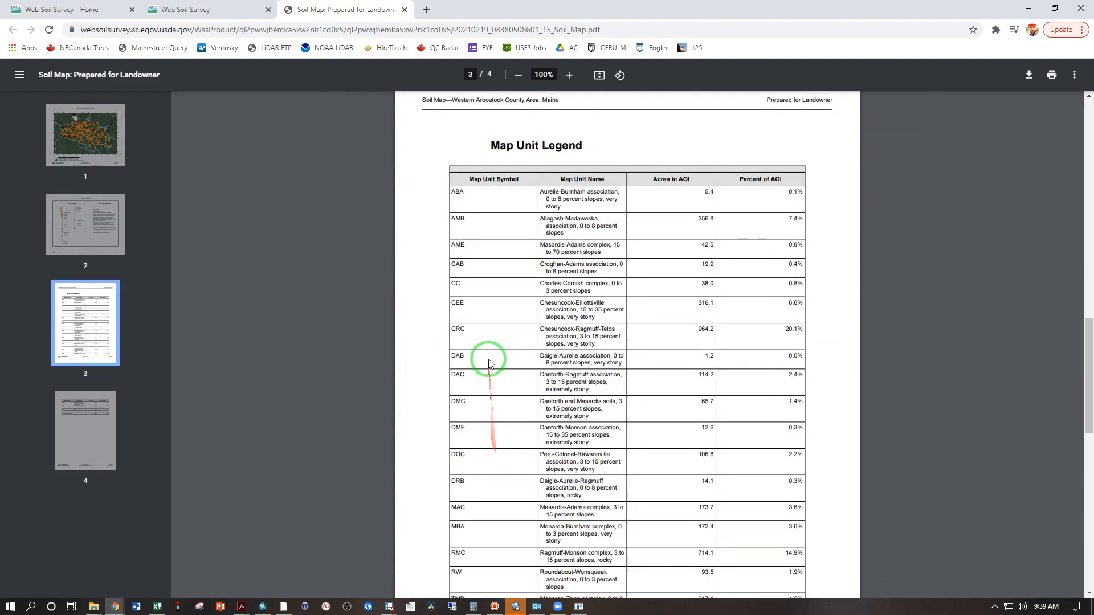
scroll(529, 219, down, 5)
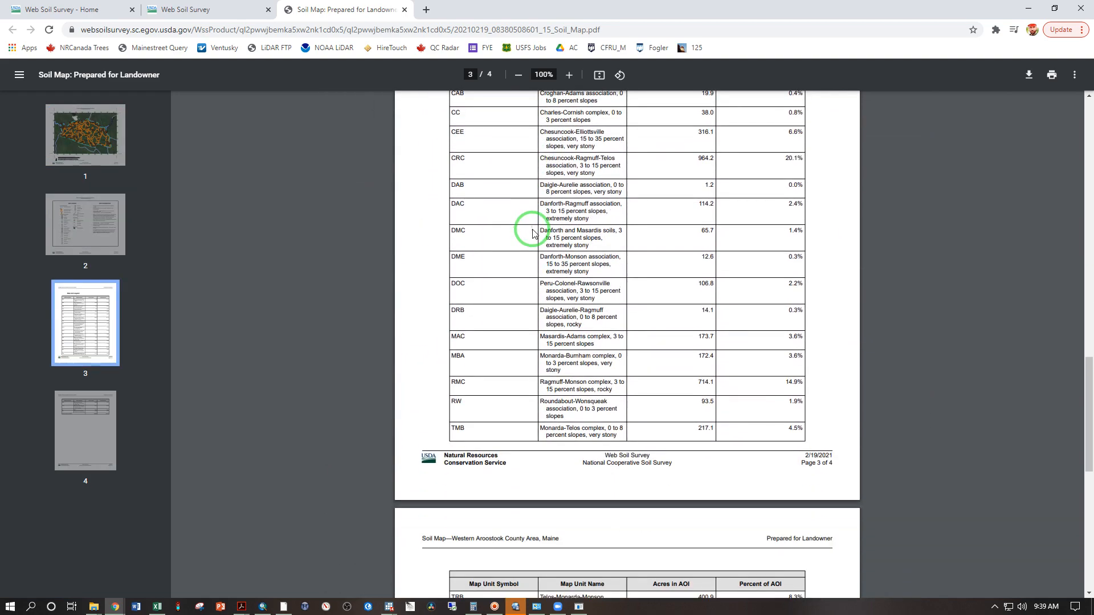
scroll(529, 285, down, 4)
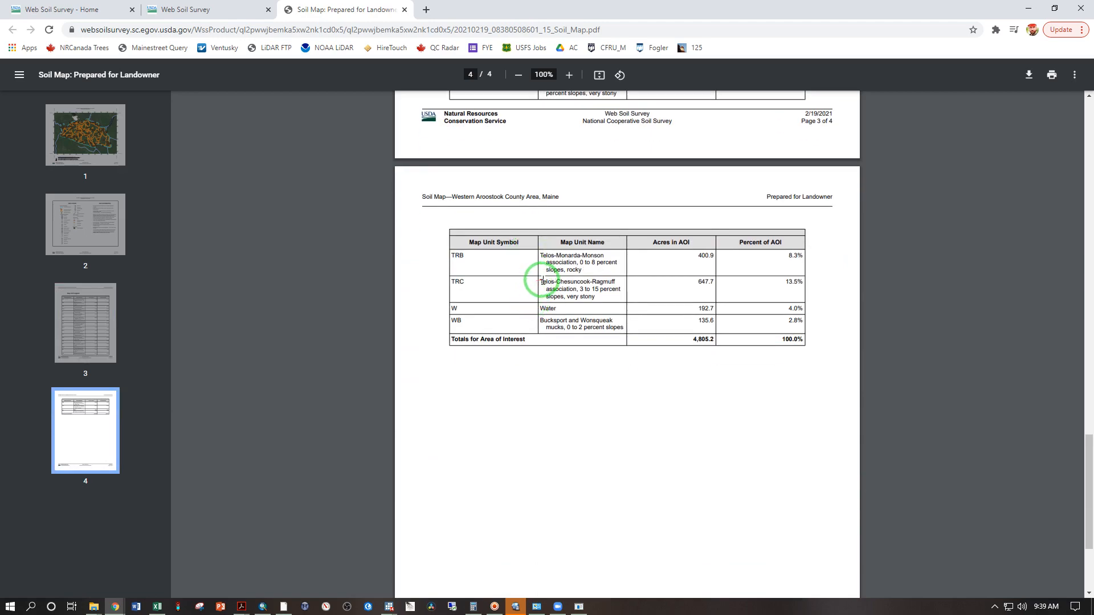
scroll(592, 304, up, 18)
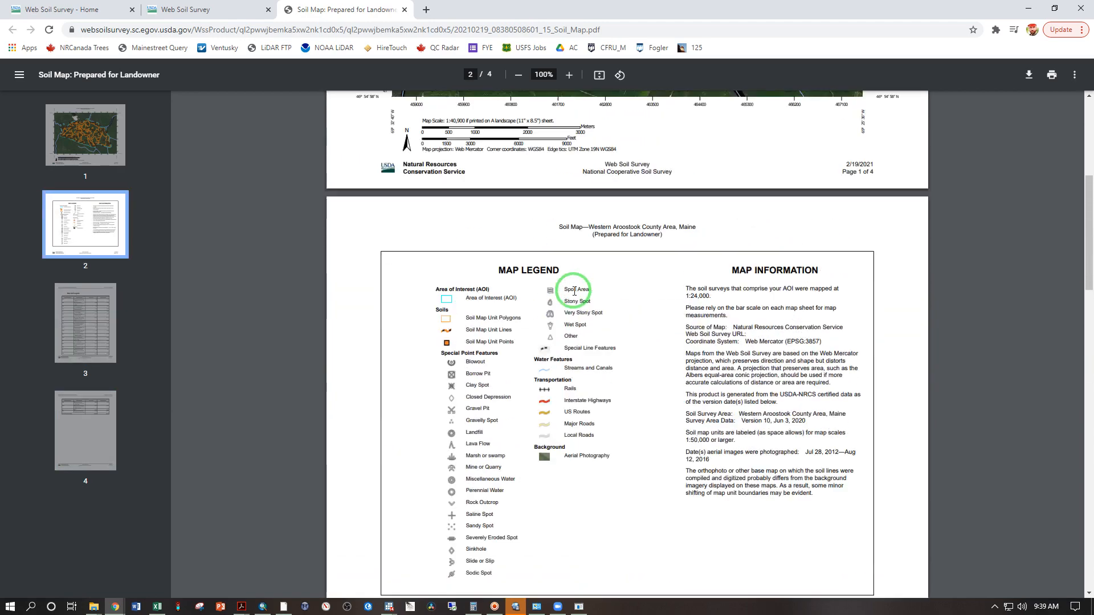
scroll(577, 291, up, 8)
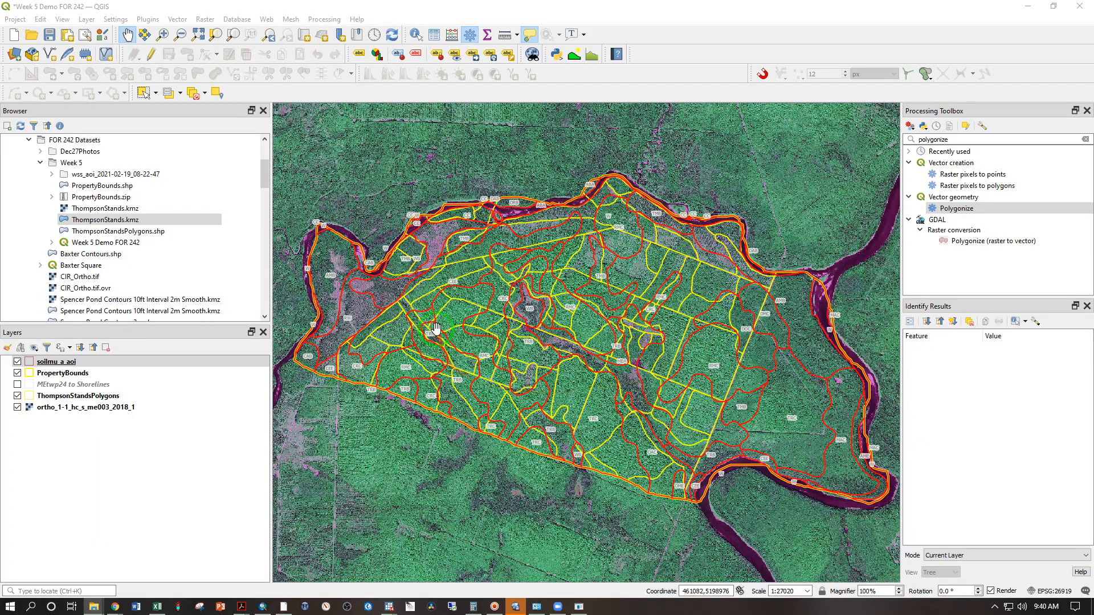
Step: Switch to QGIS, hide the soilmu_a_aoi layer and open the attribute table of ThompsonStandsPolygons
click(18, 362)
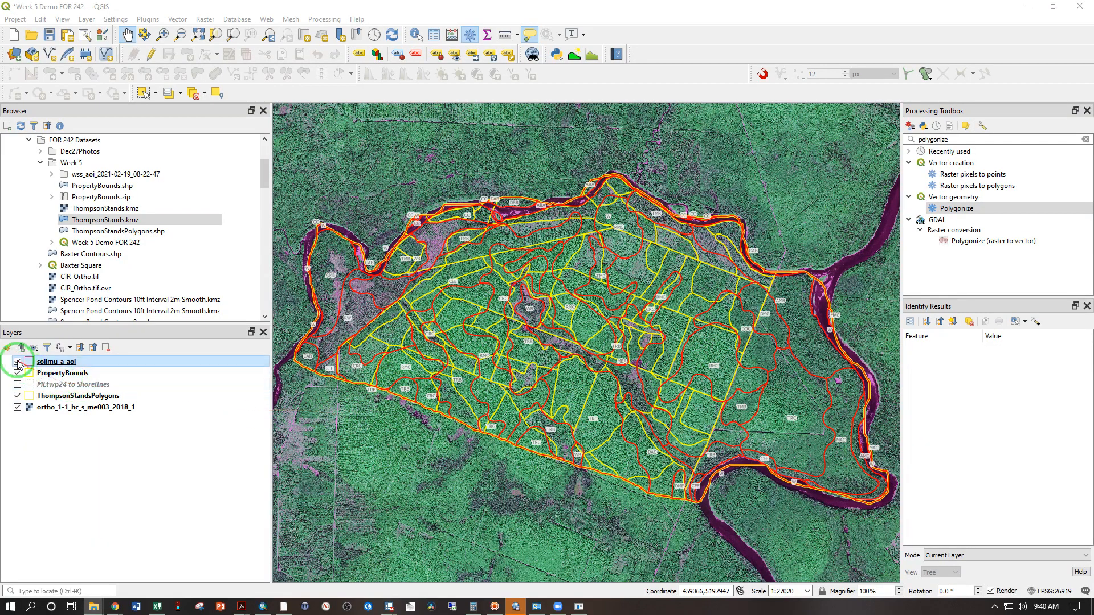
click(18, 362)
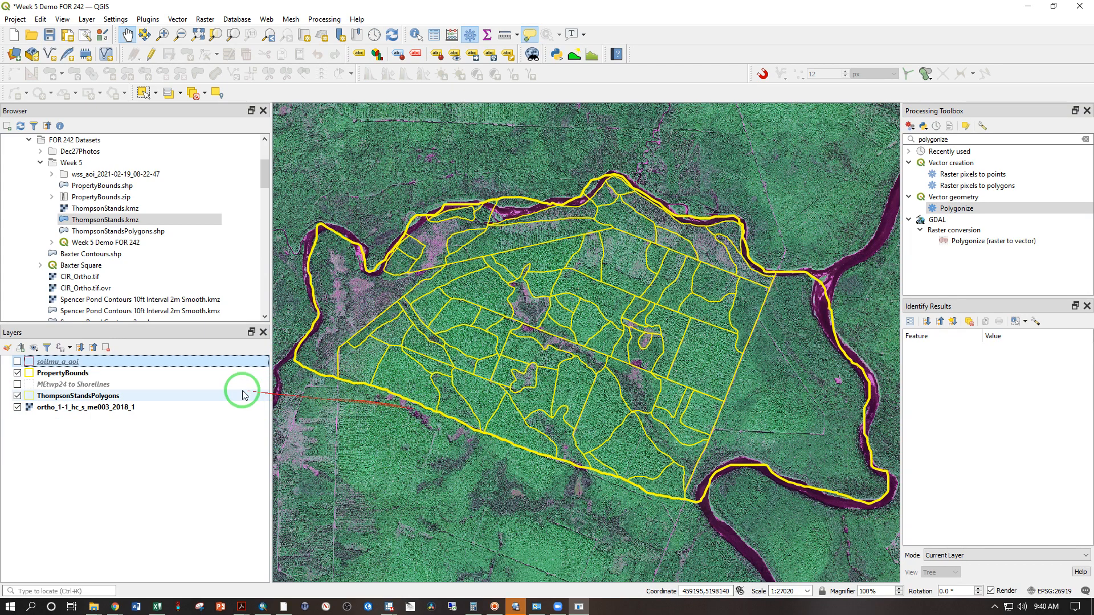
click(95, 396)
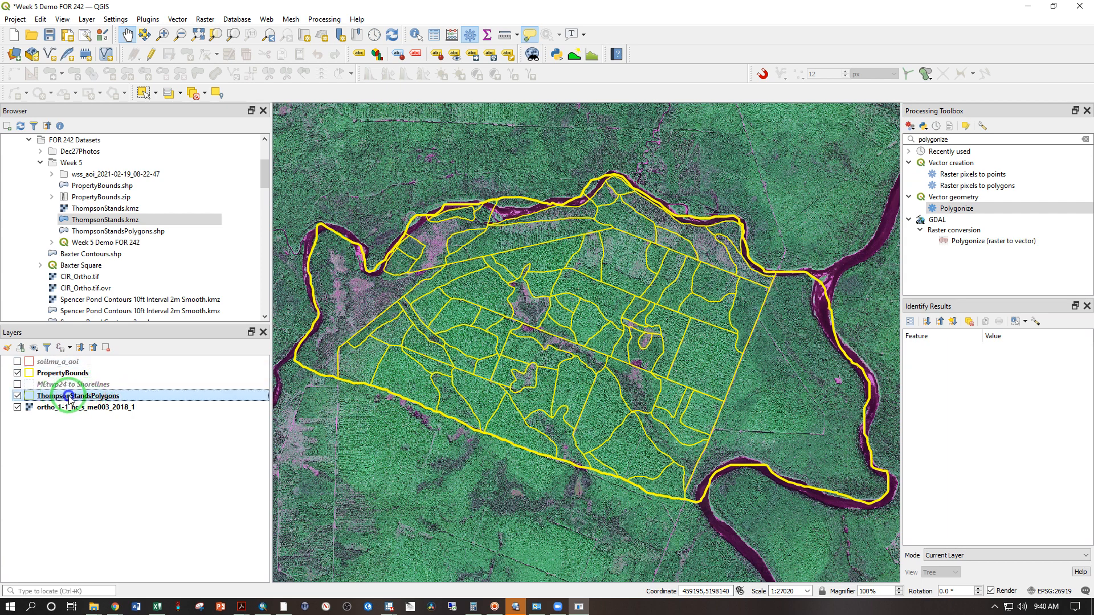
right_click(69, 397)
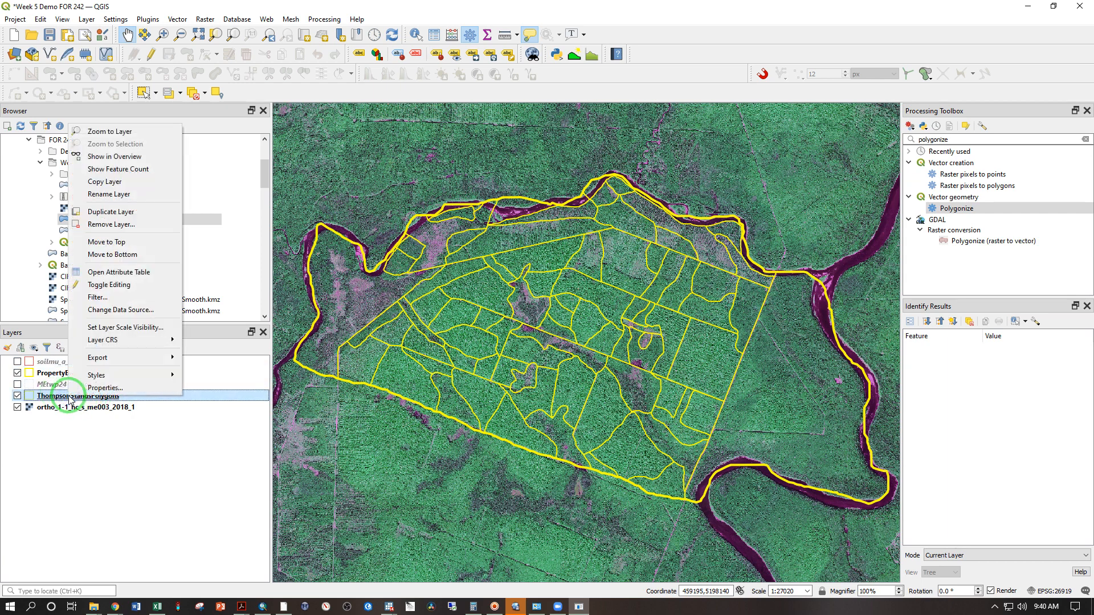
click(96, 278)
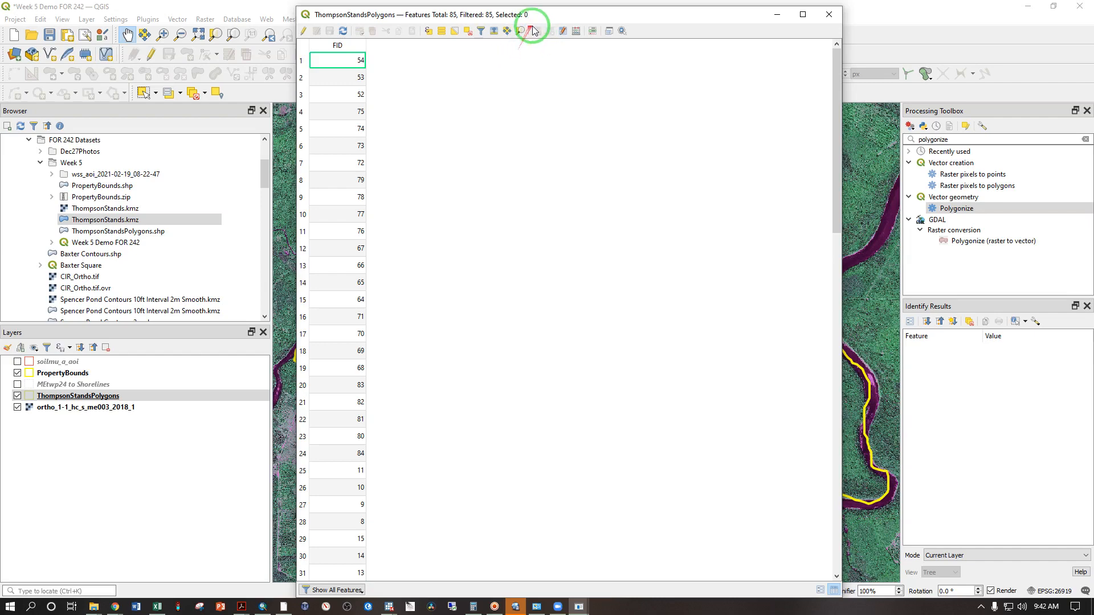
Step: Turn on editing for the ThompsonStandsPolygons layer and bring its attribute table back to the front
click(67, 397)
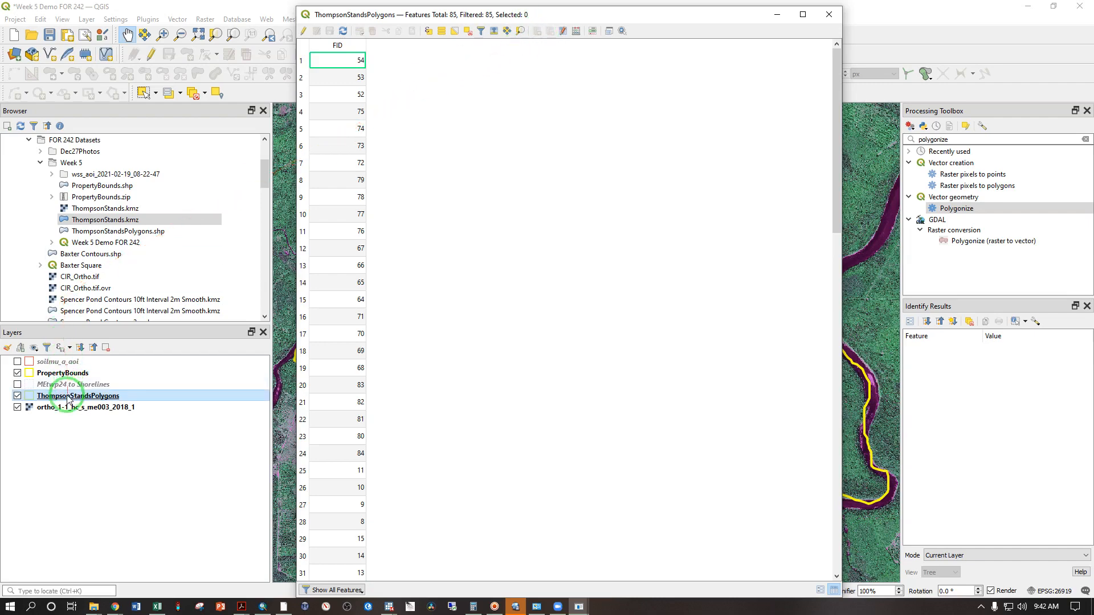
right_click(67, 397)
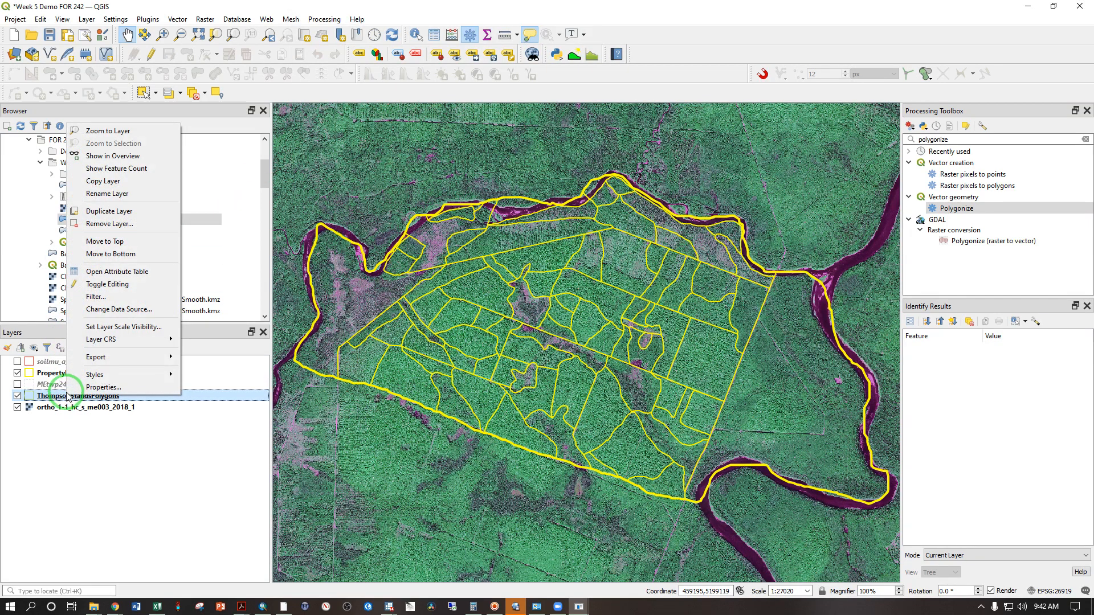
click(100, 284)
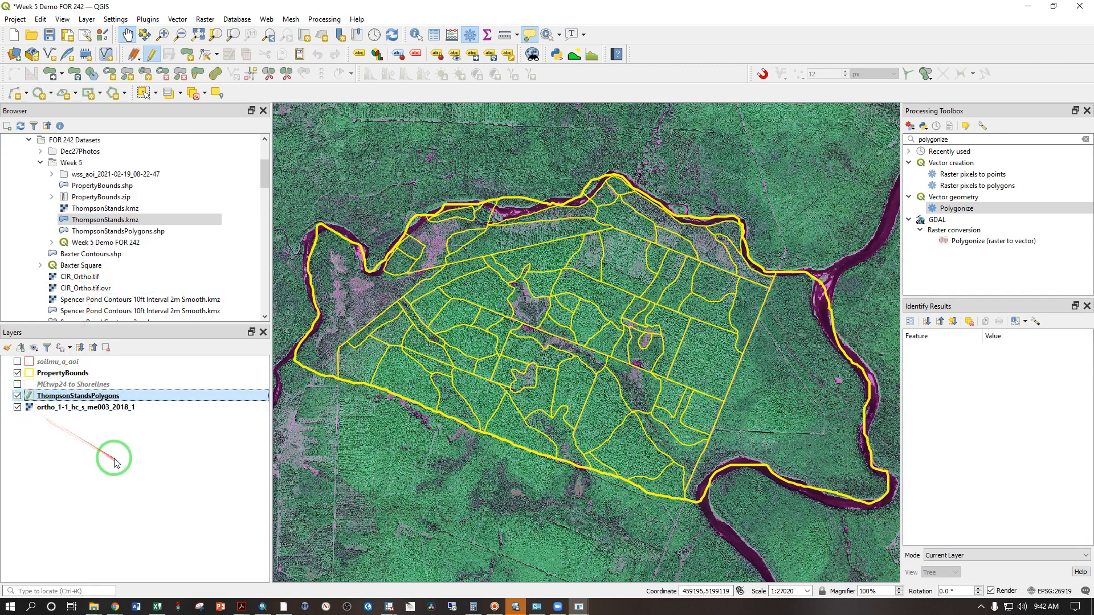
mouse_move(579, 606)
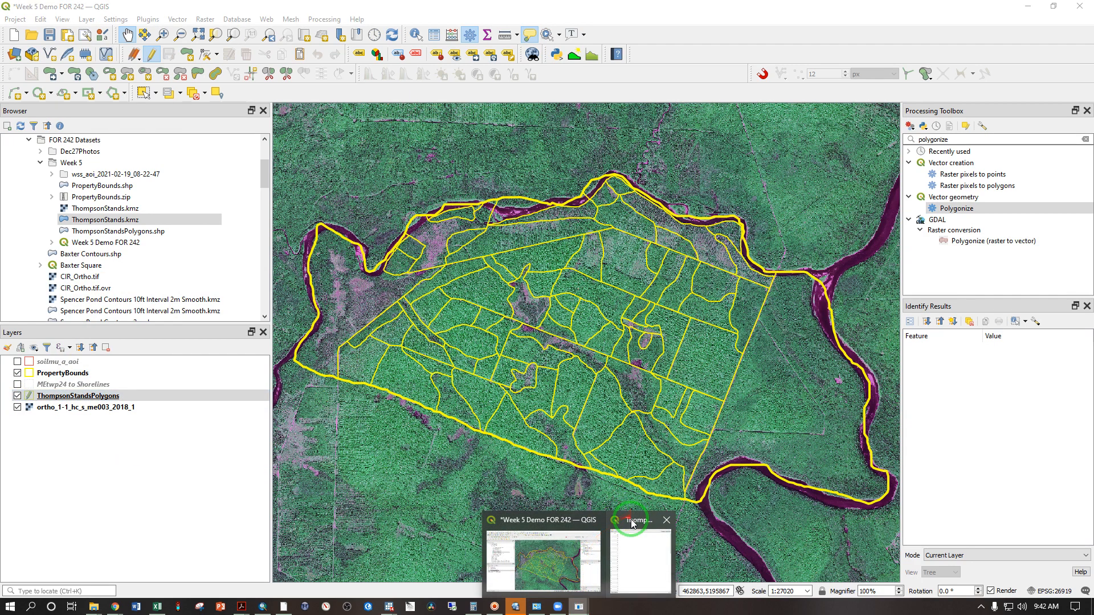
click(631, 523)
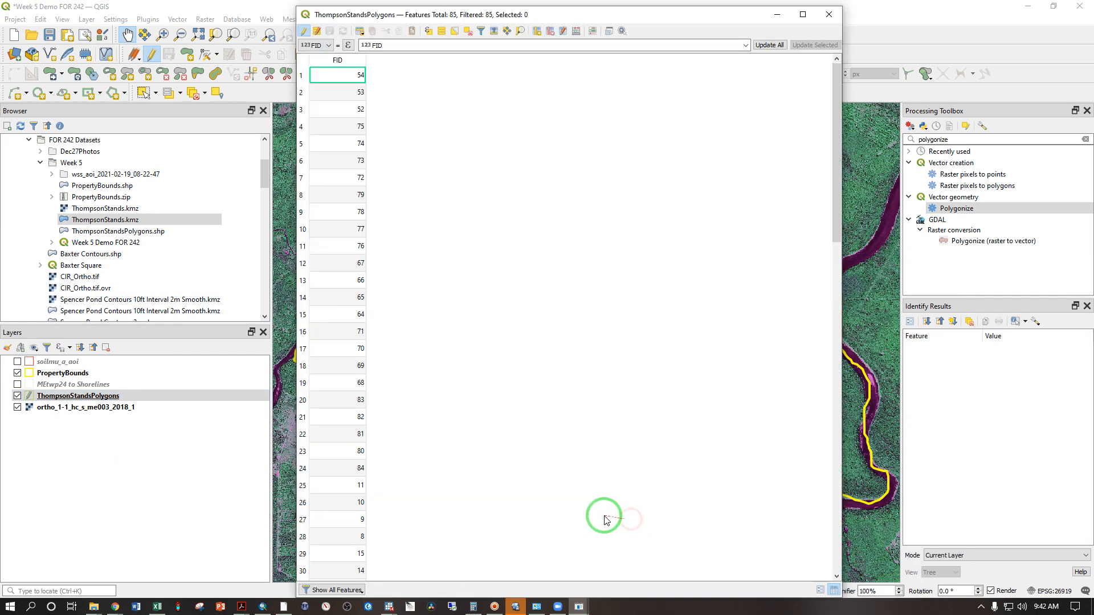
Step: Add a Text (string) field named "Compositio" with length 50 to the ThompsonStandsPolygons attribute table
click(538, 31)
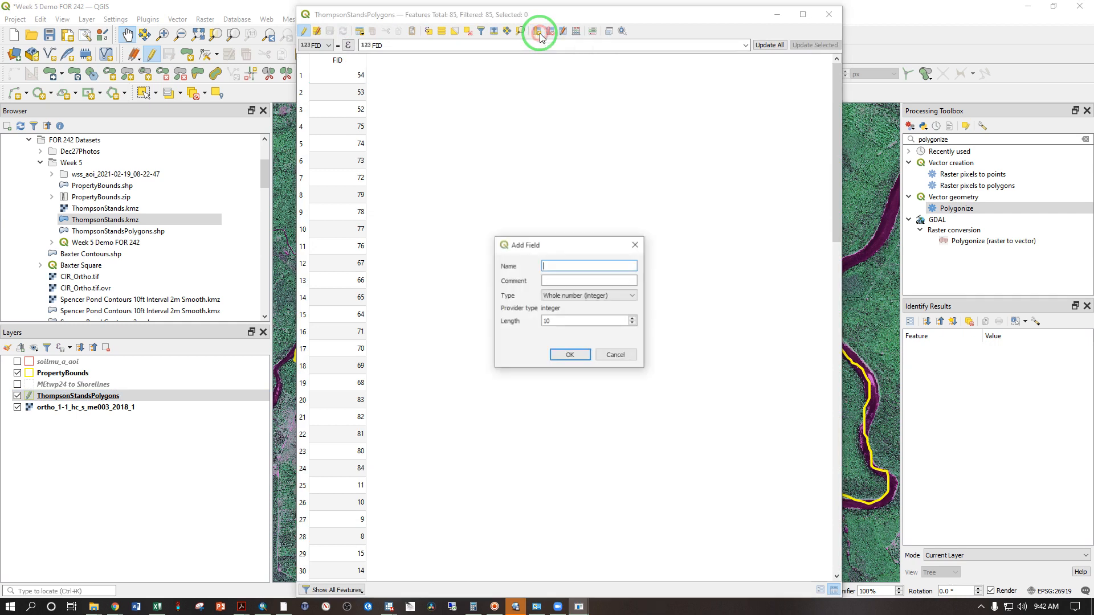
click(595, 273)
click(597, 266)
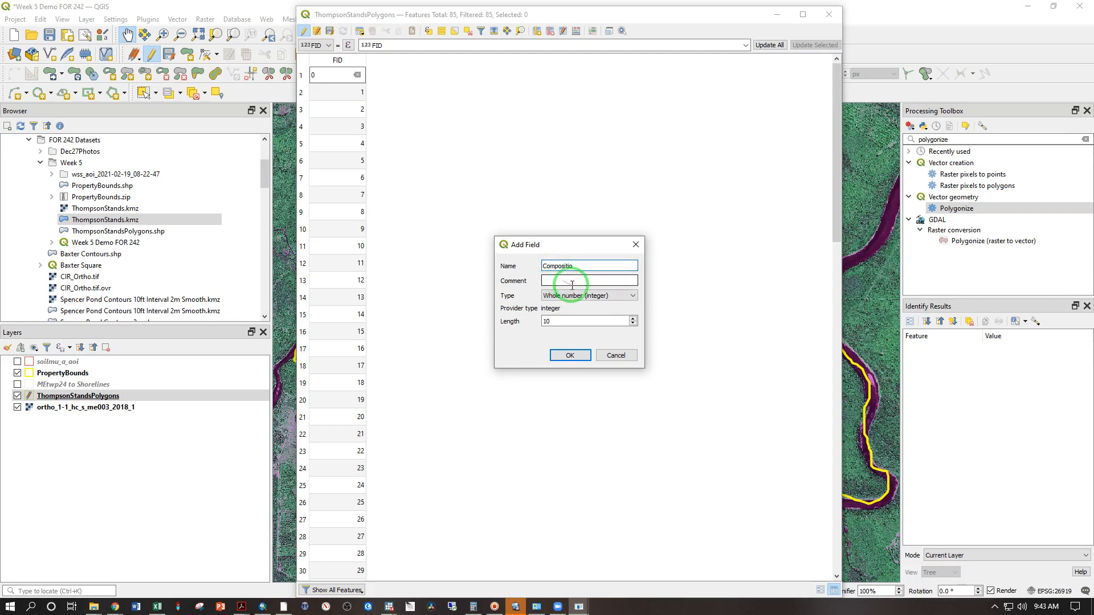
click(598, 301)
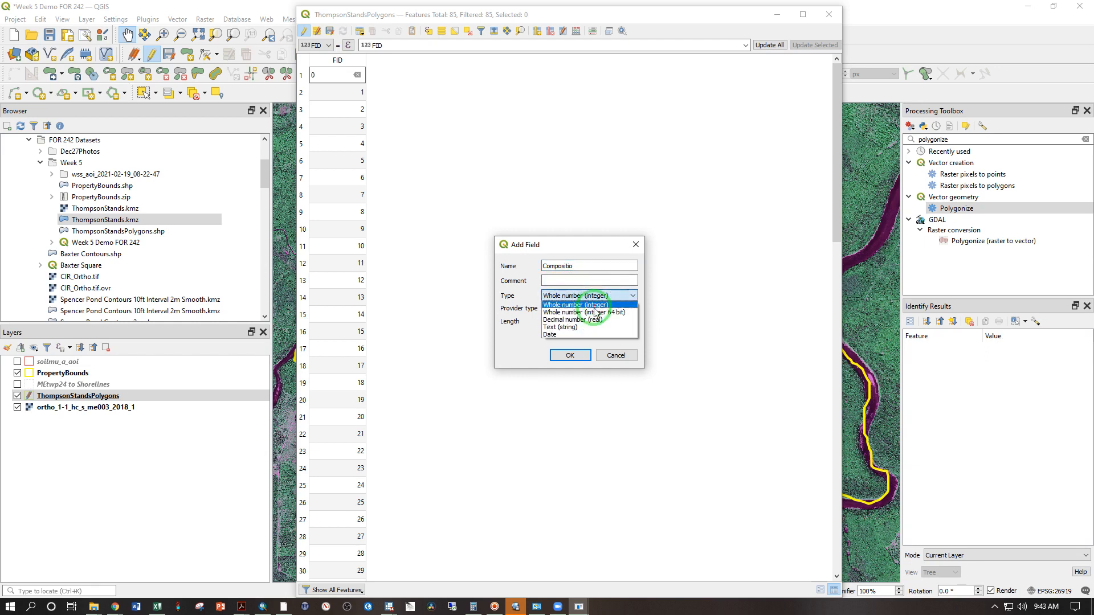
click(589, 324)
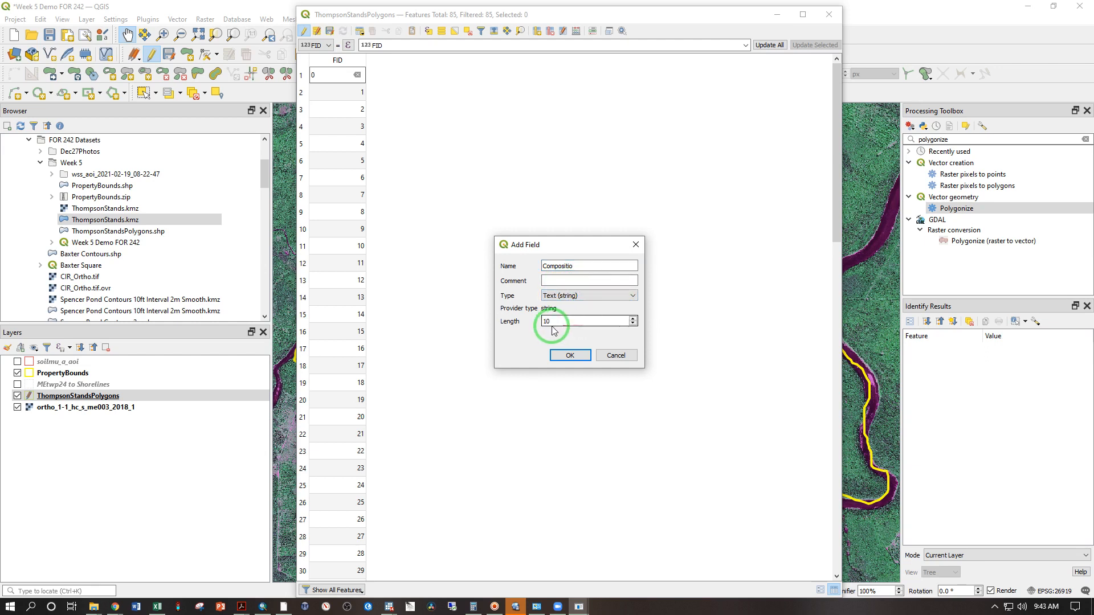
drag(554, 322, 538, 319)
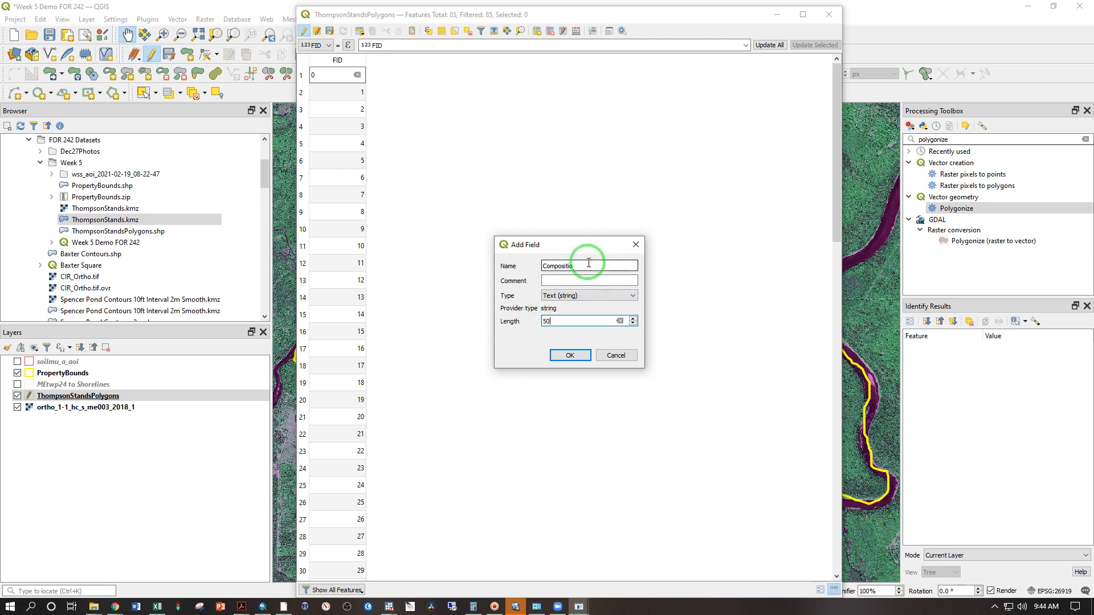
click(569, 357)
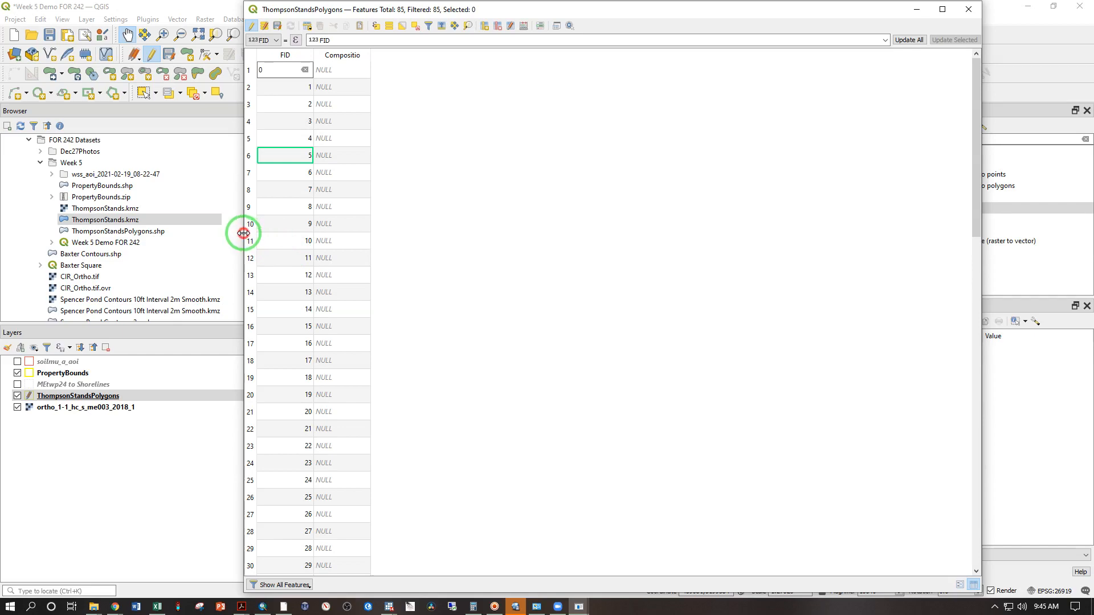
Step: Narrow the attribute table and place it beside the map, then select its first two rows alternately to locate their stands
drag(243, 233, 810, 239)
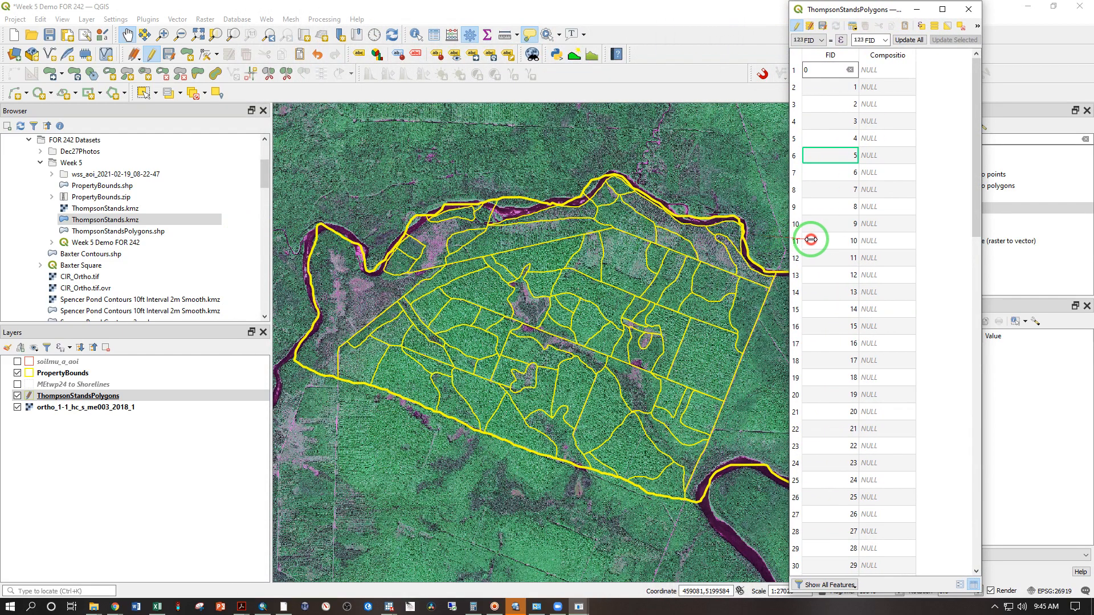
drag(857, 12, 931, 11)
click(871, 73)
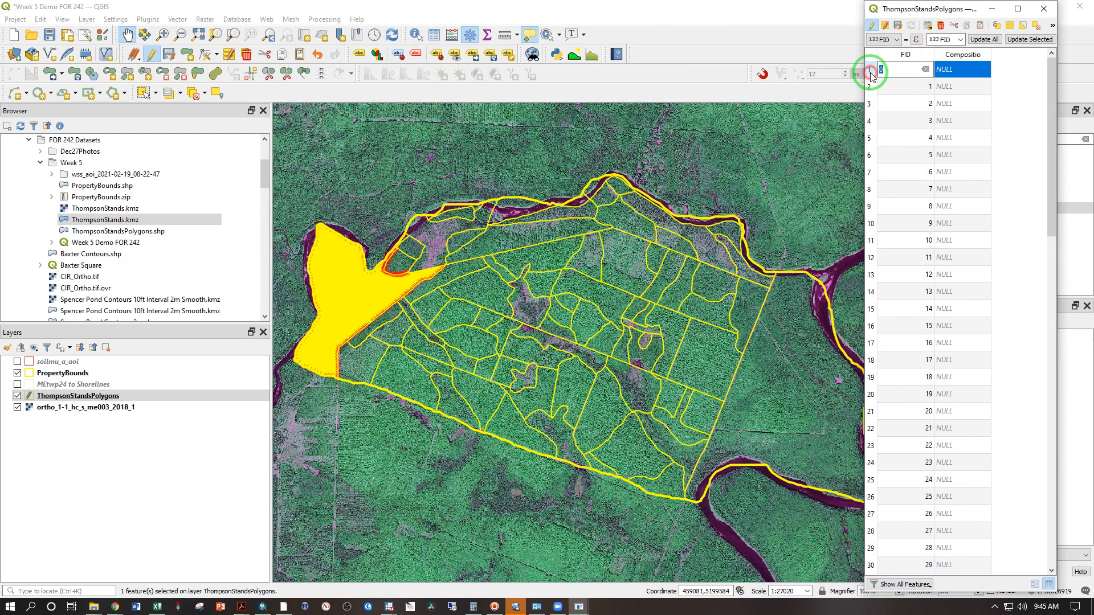
click(870, 87)
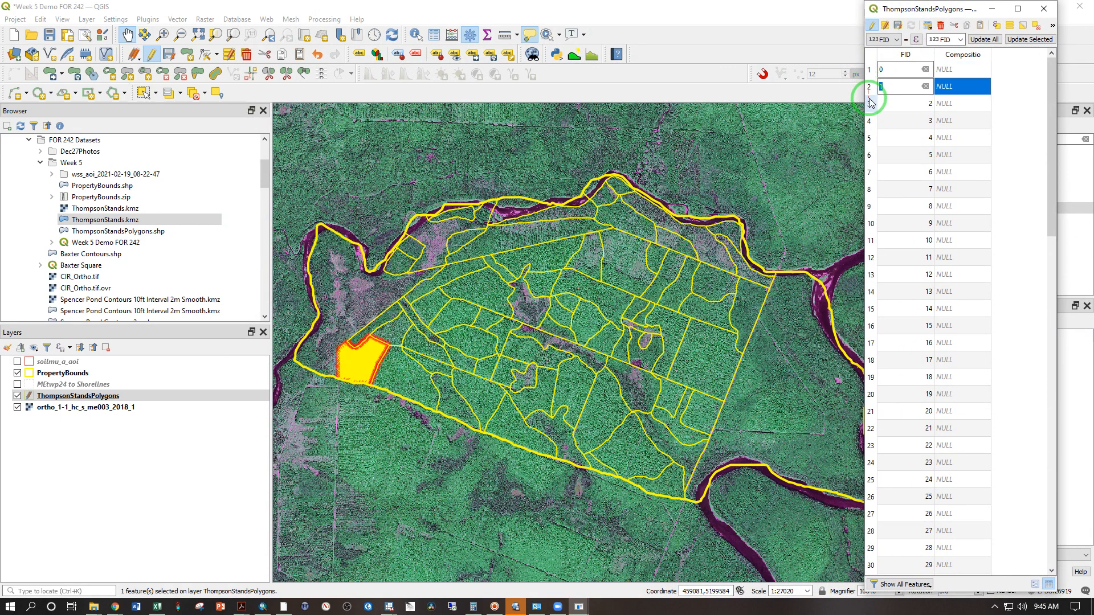
click(870, 70)
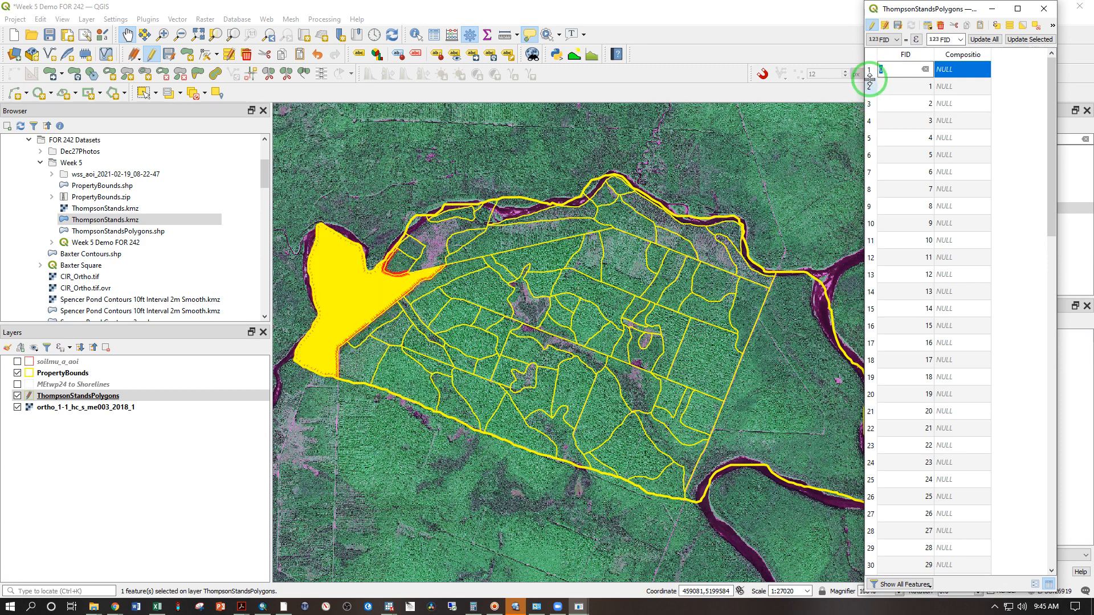
click(870, 89)
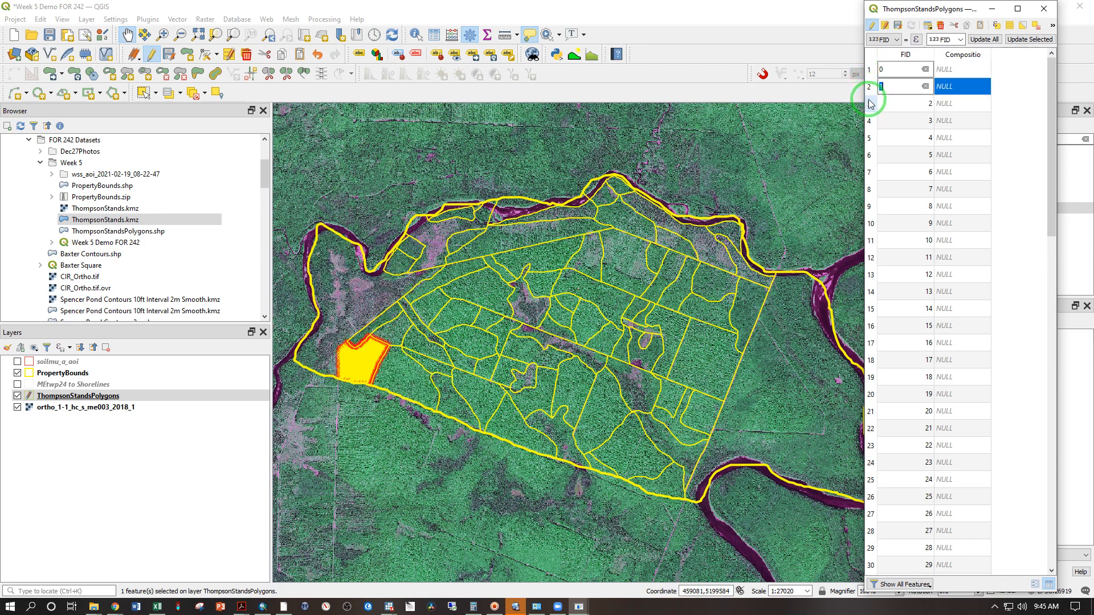
Step: Examine the forest cover inside the stand polygons on the orthophoto, from the western stands across the middle of the property
click(326, 252)
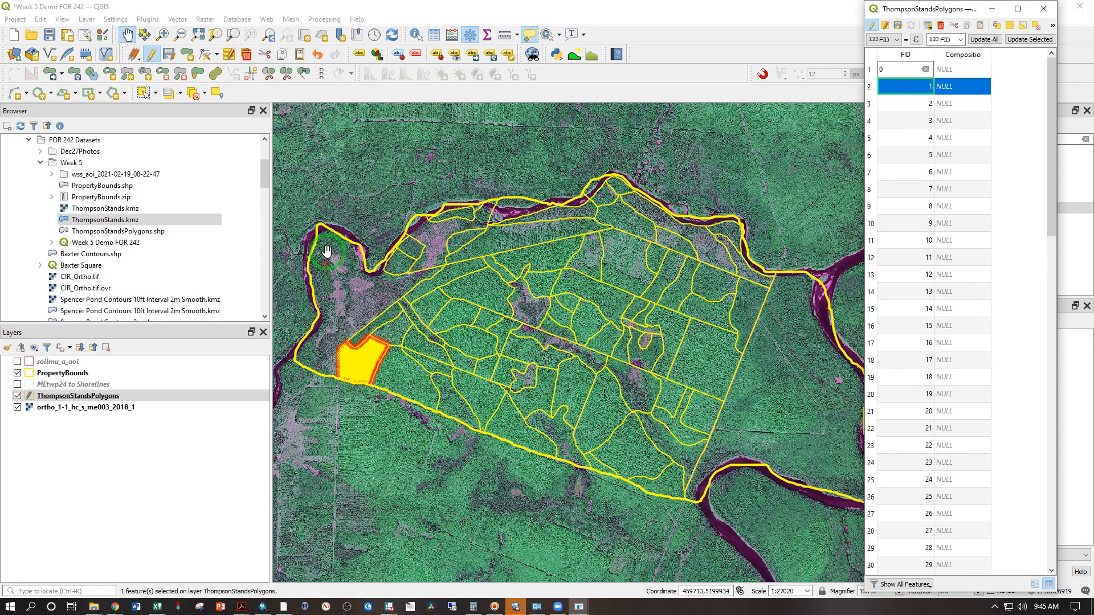
scroll(323, 302, up, 3)
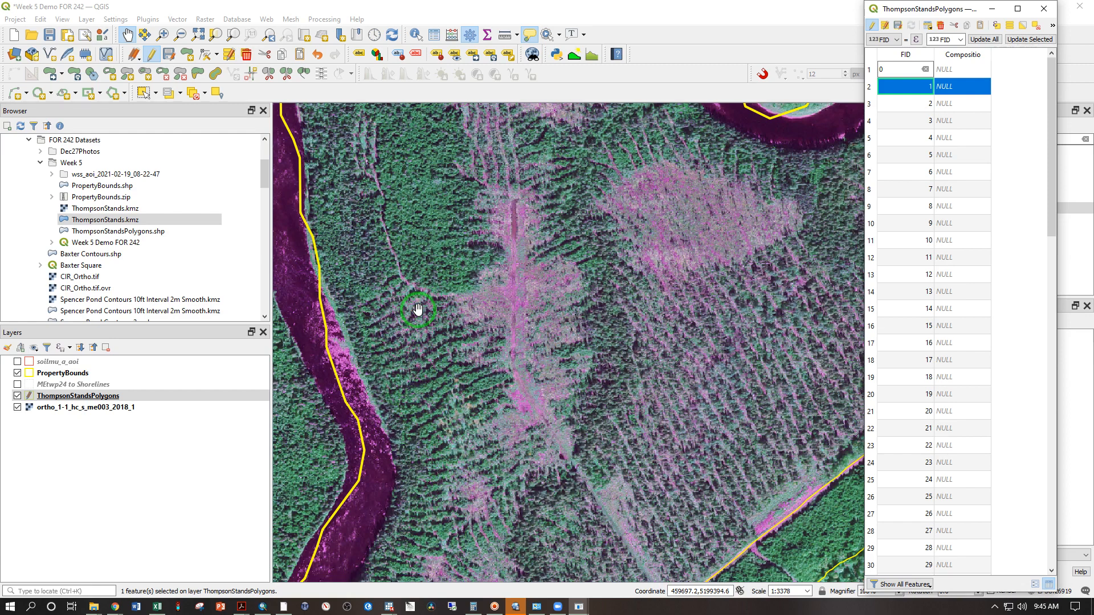
drag(664, 341, 591, 213)
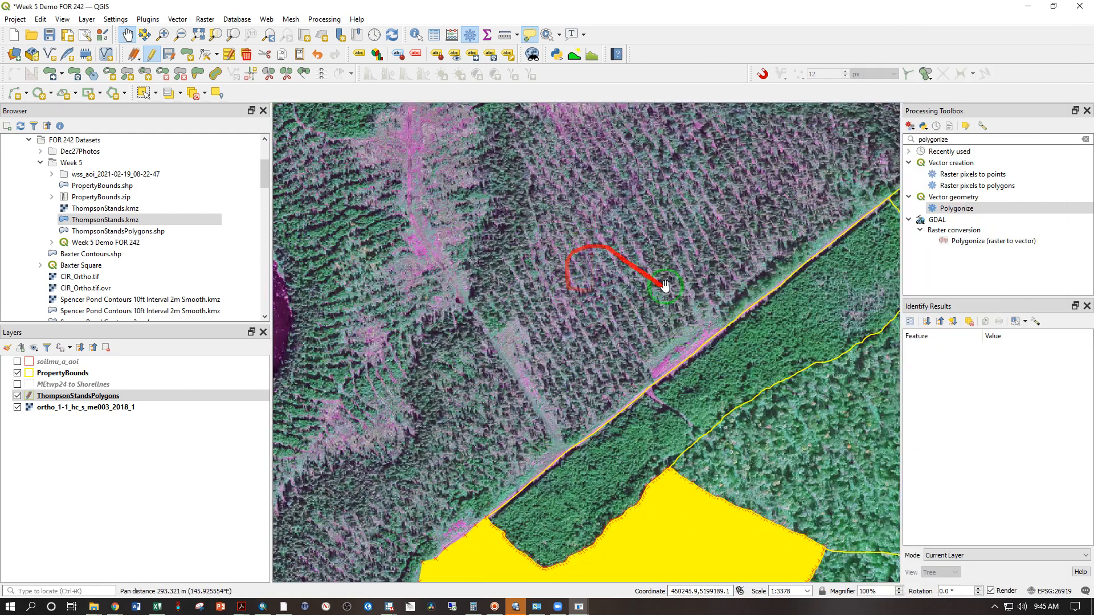
drag(665, 285, 525, 195)
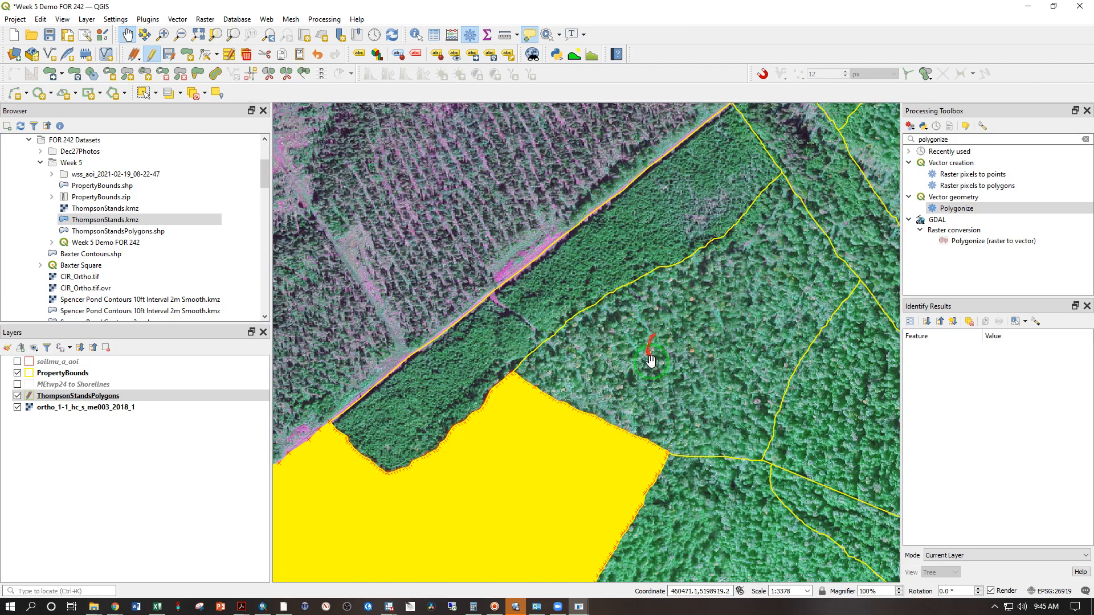
drag(650, 360, 642, 232)
scroll(703, 288, down, 2)
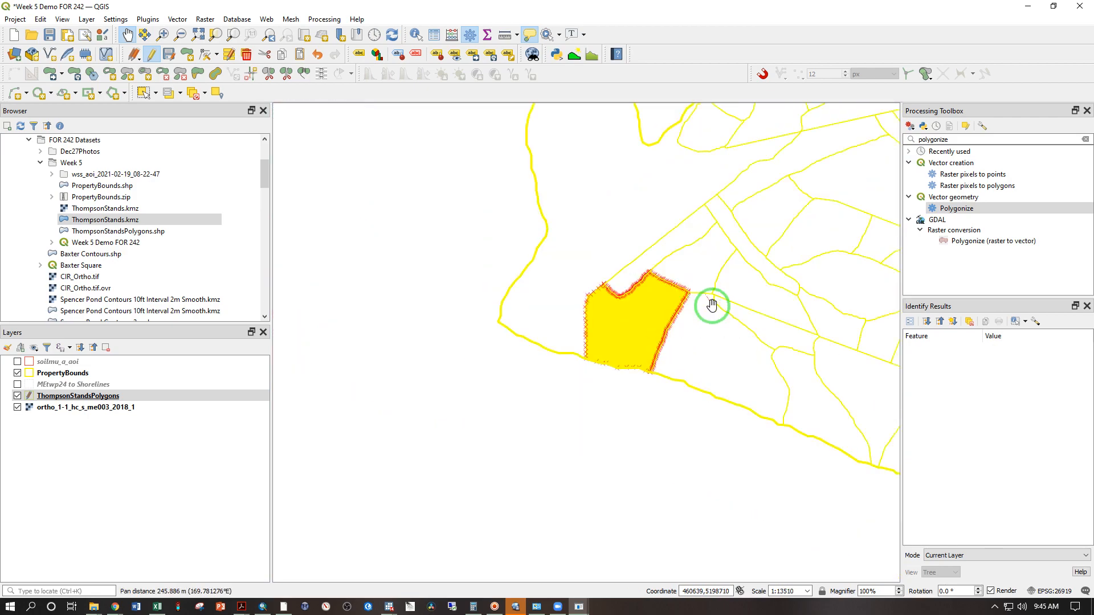
drag(755, 351, 623, 366)
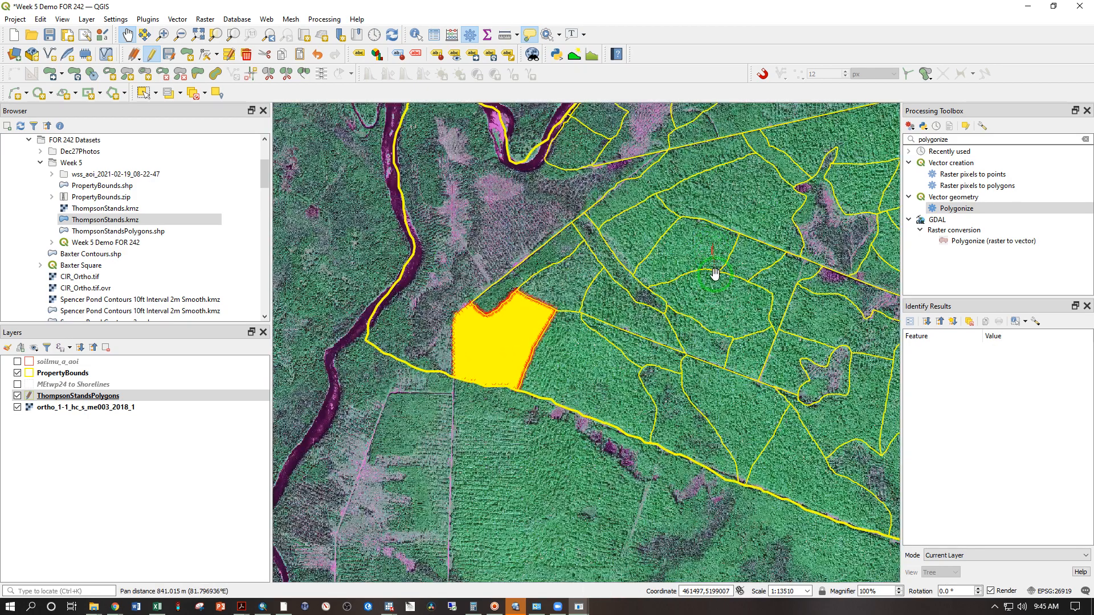
drag(730, 306, 662, 330)
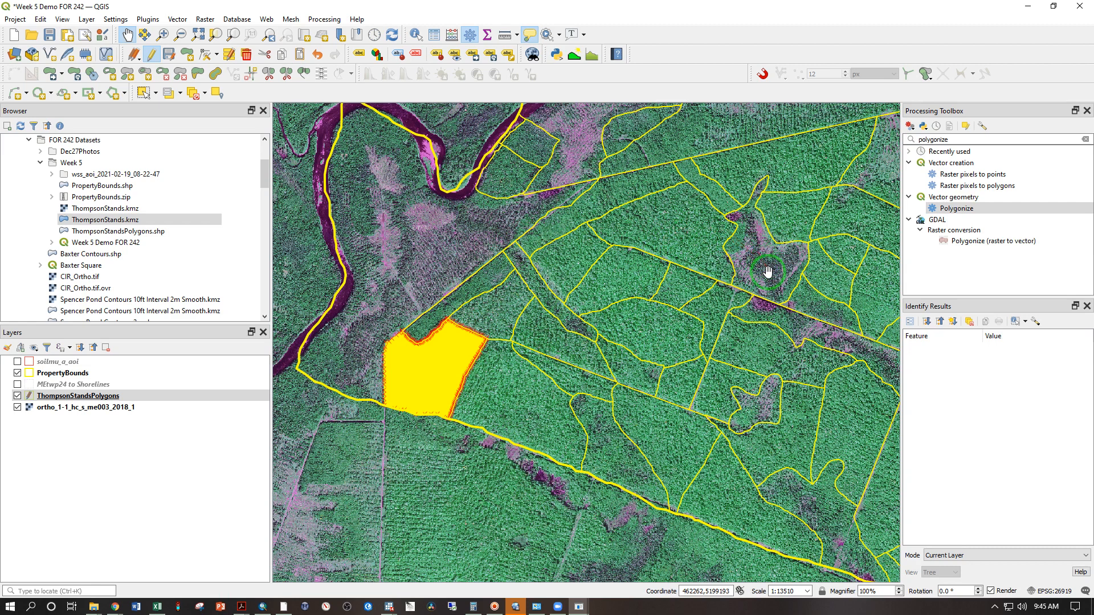
drag(767, 272, 547, 249)
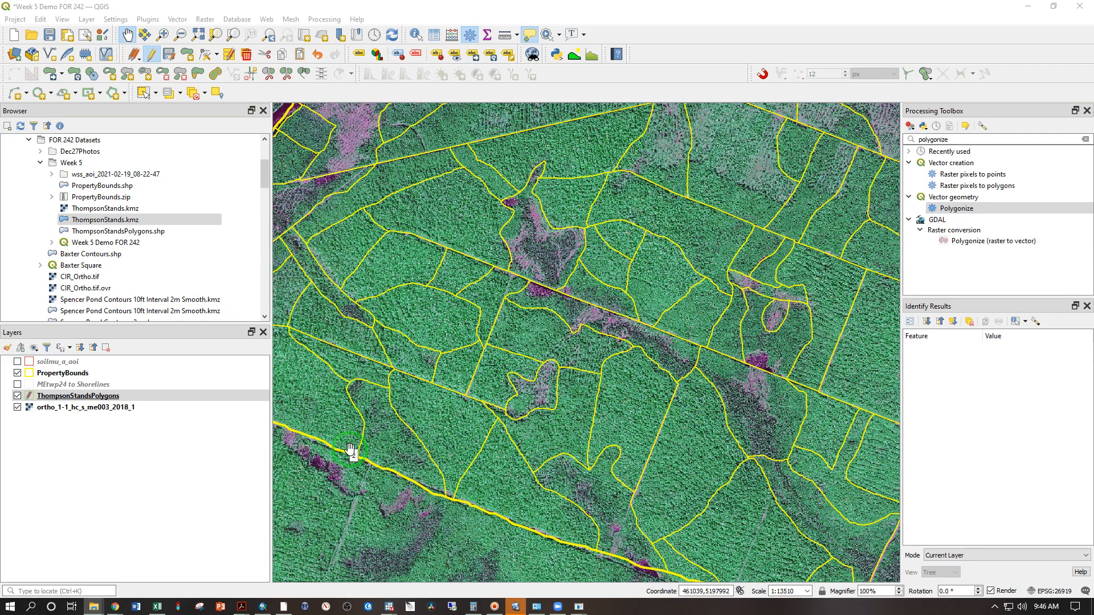
scroll(351, 450, up, 2)
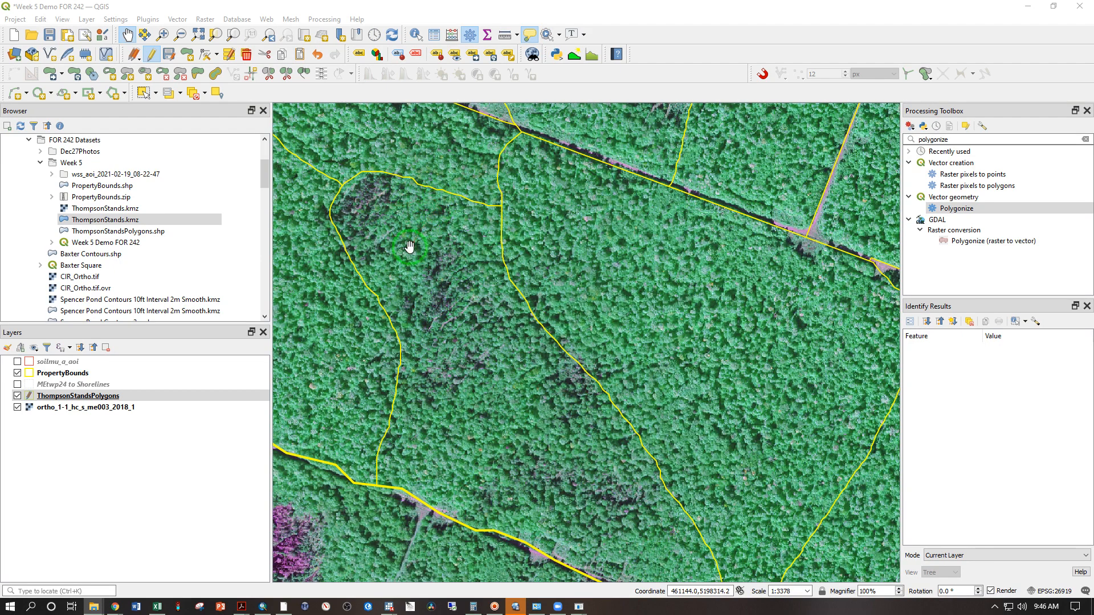
scroll(409, 246, down, 1)
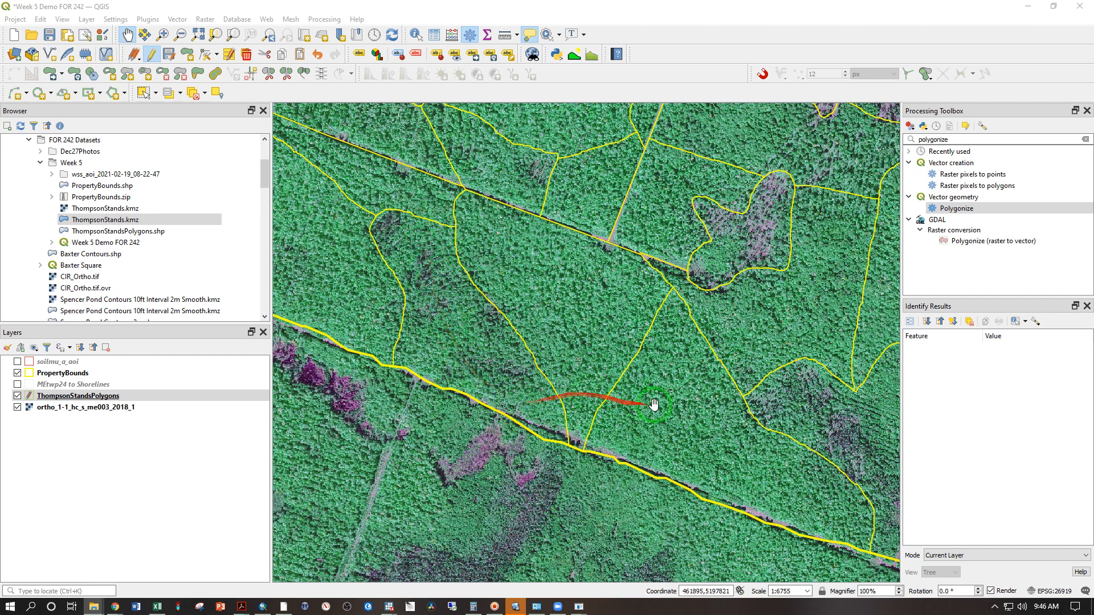
drag(761, 425, 506, 373)
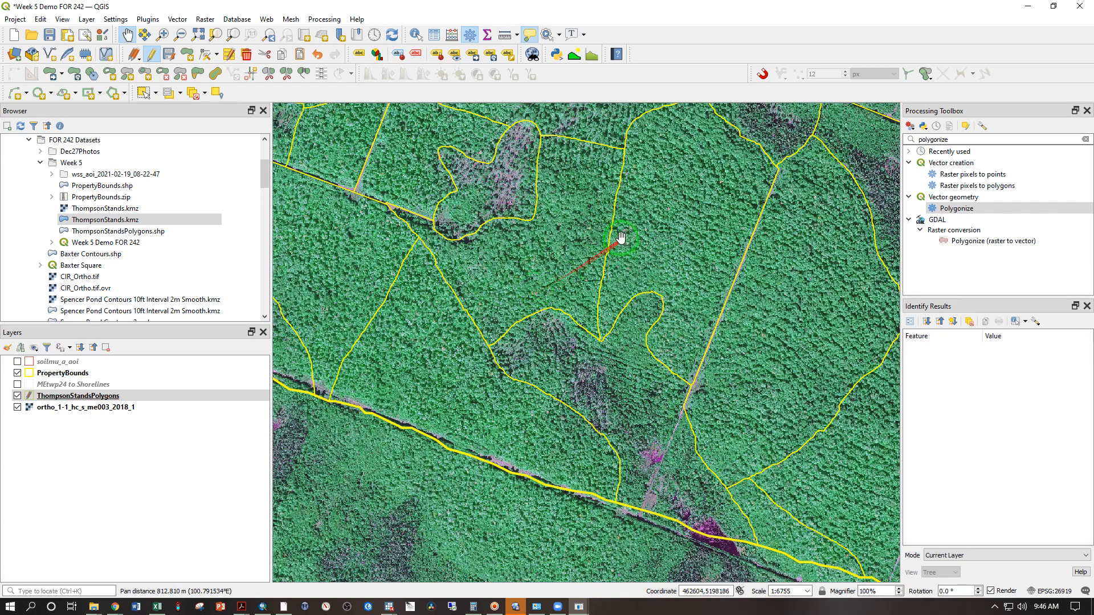
drag(642, 172, 673, 322)
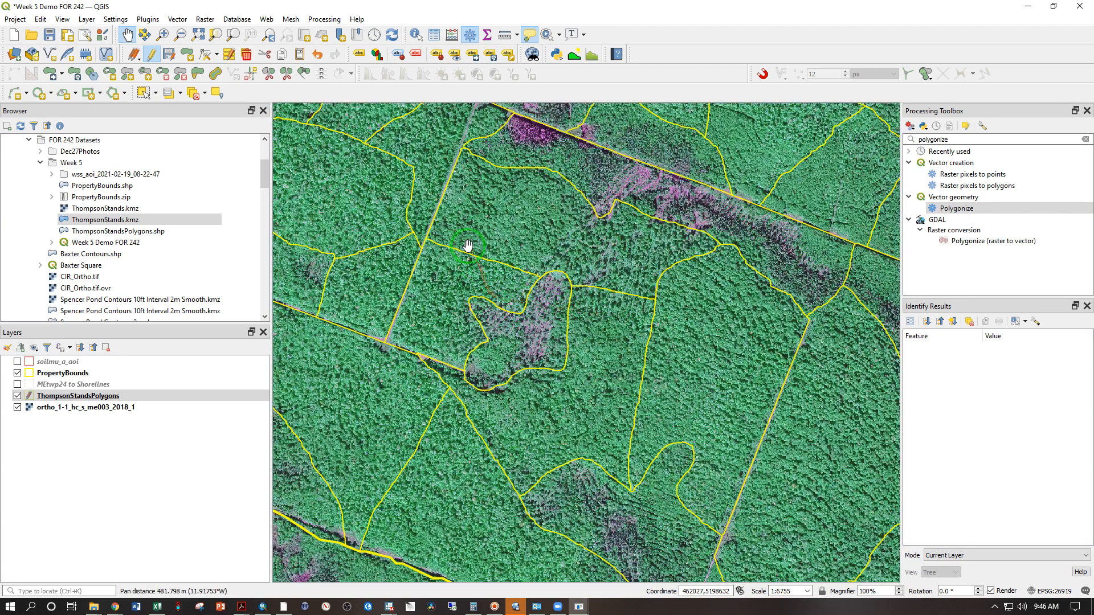
drag(468, 245, 605, 373)
scroll(449, 296, down, 1)
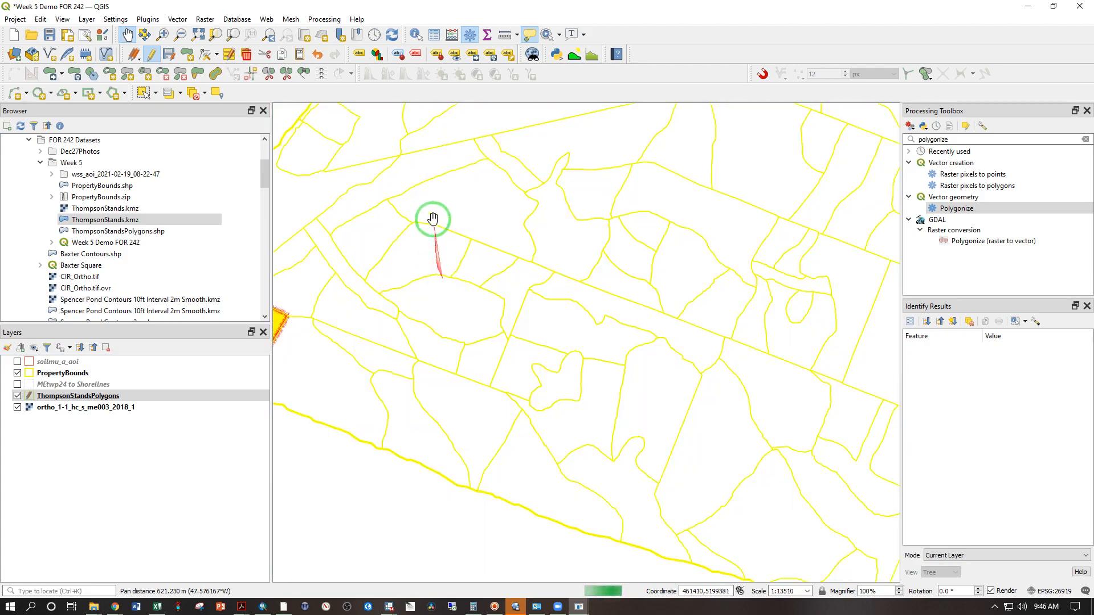
scroll(564, 236, down, 1)
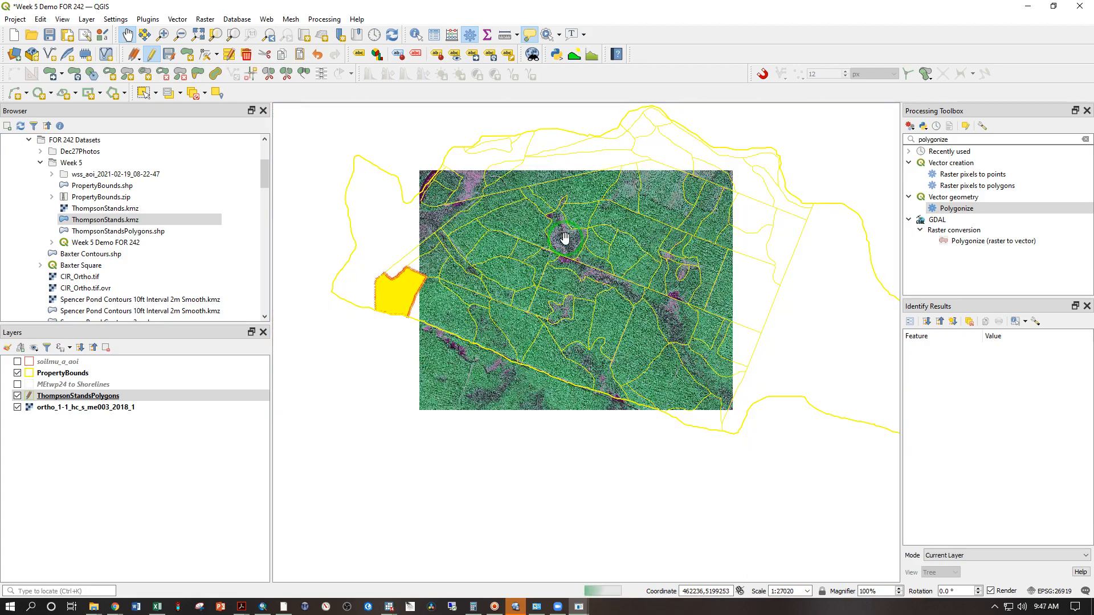
drag(643, 215, 614, 260)
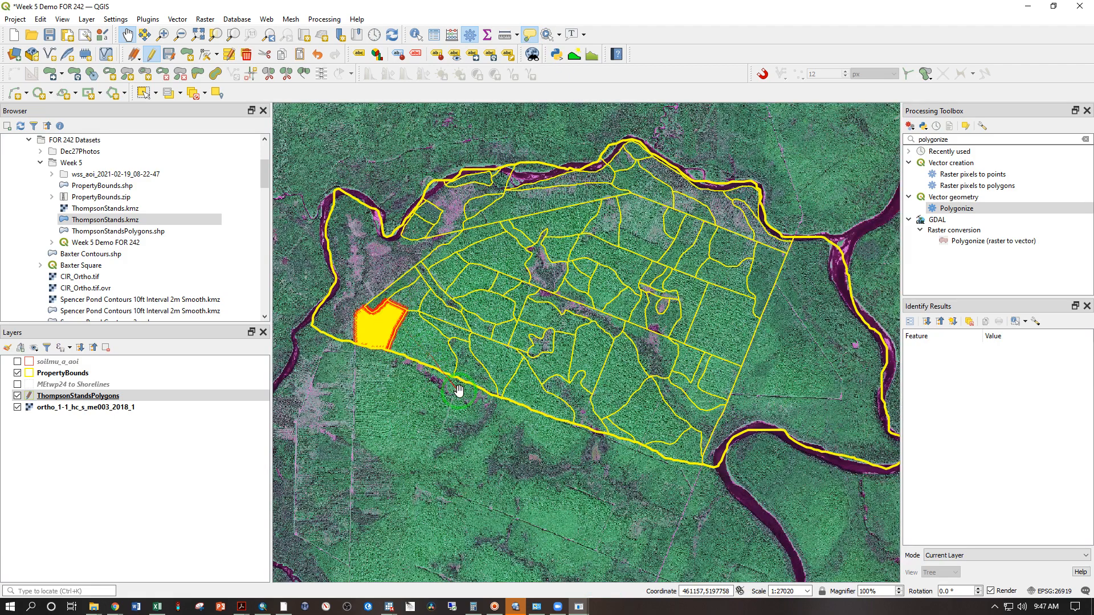
Step: Consult the stand type codes in Standard UMFK Forestry Stand Map.pdf in Acrobat, then return to the QGIS attribute table and select the first stand
key(alt+Tab)
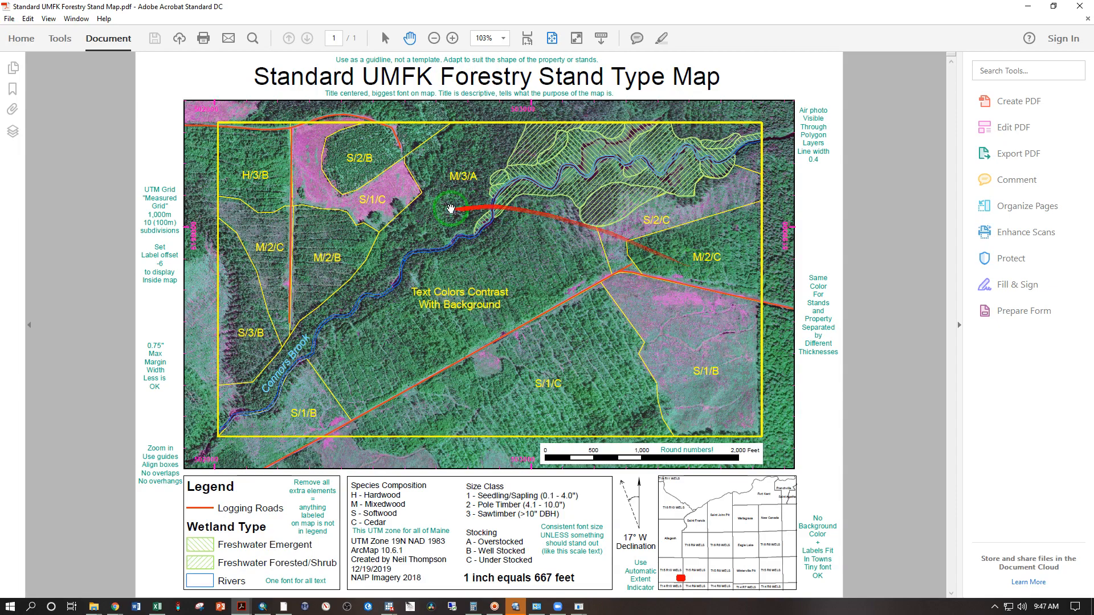
key(alt+Tab)
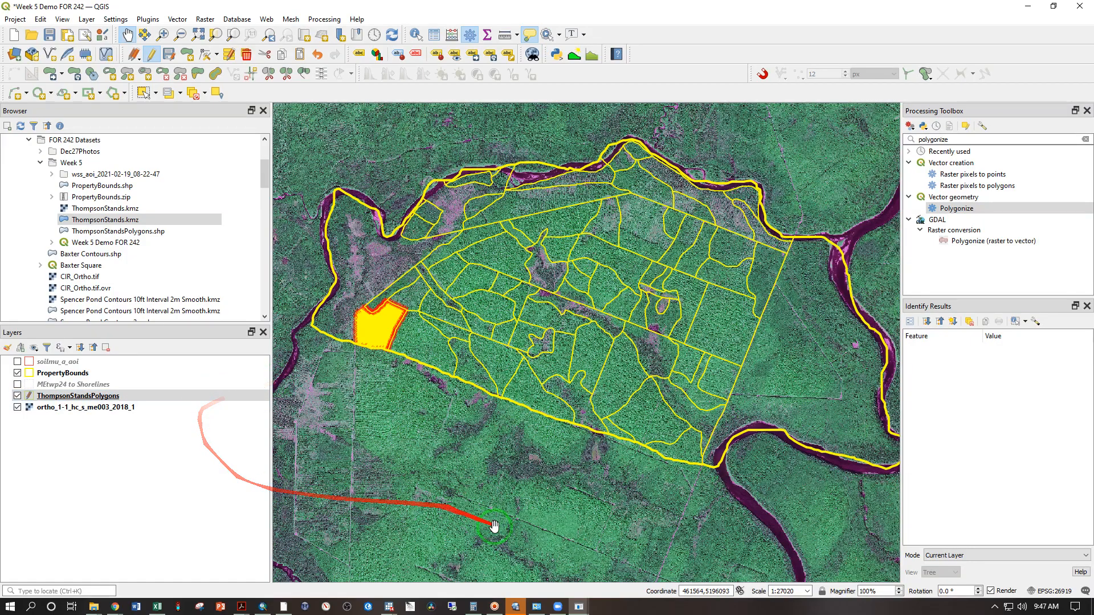
mouse_move(578, 603)
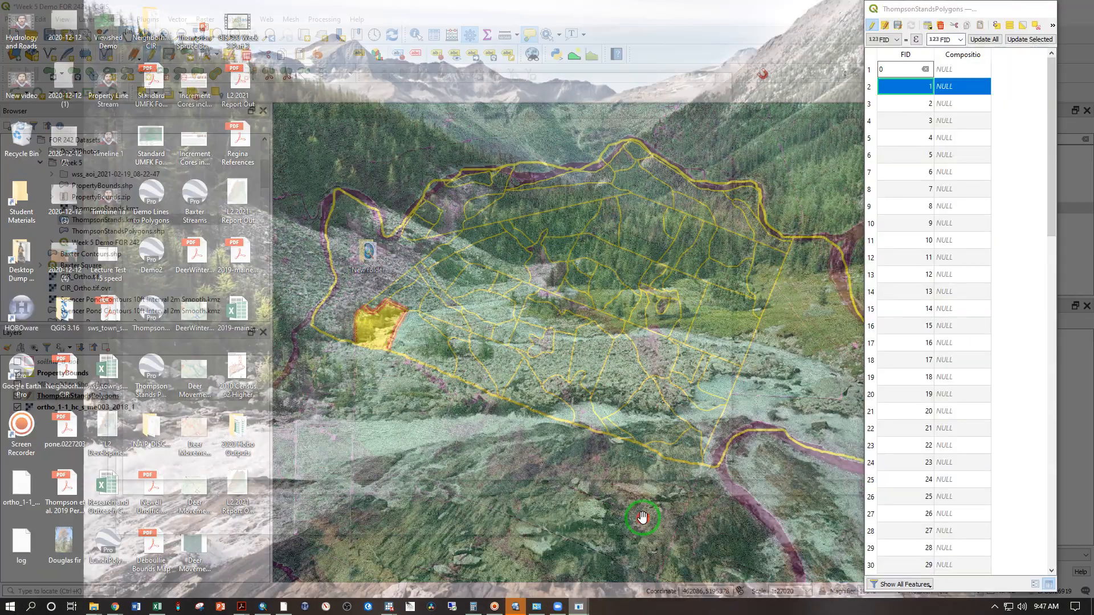
click(640, 520)
click(873, 71)
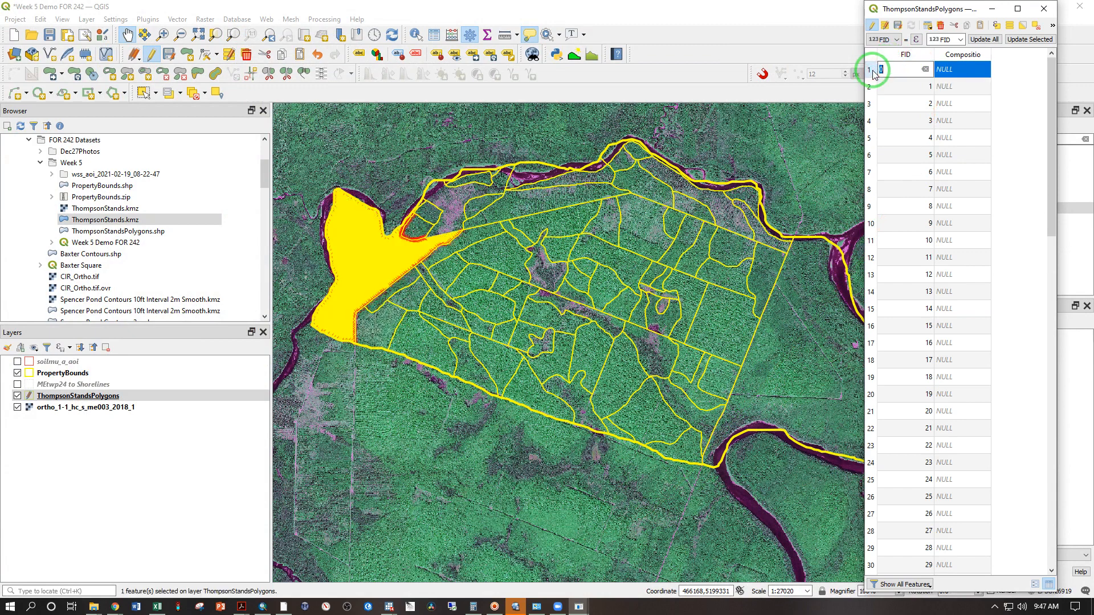
Step: Compare the first two stands on the map, then set the Compositio value of row 1 (FID 0) to S
click(871, 77)
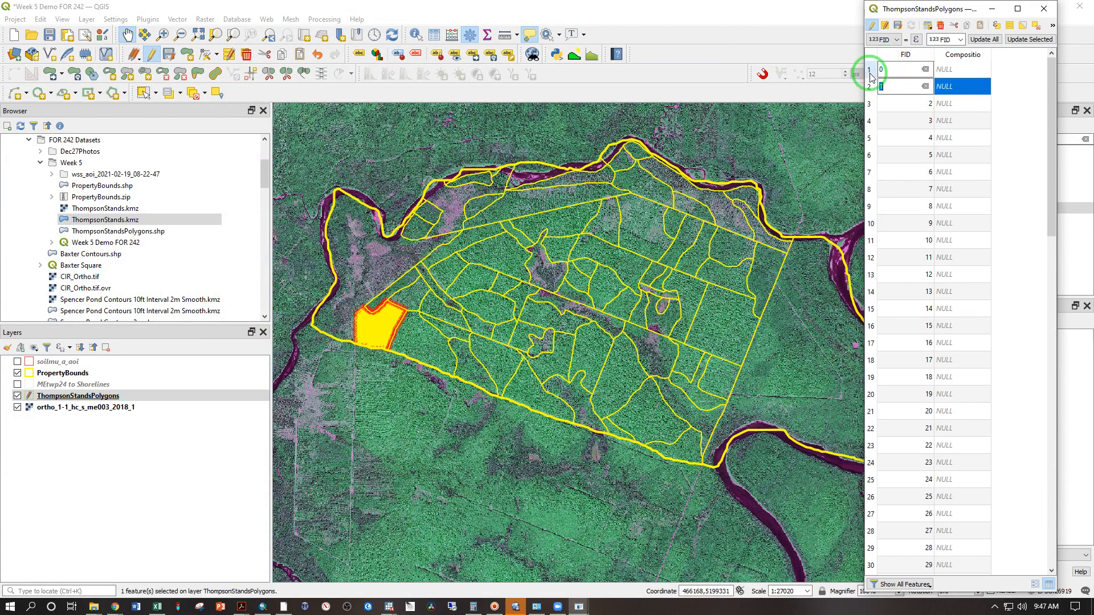
click(870, 71)
click(941, 69)
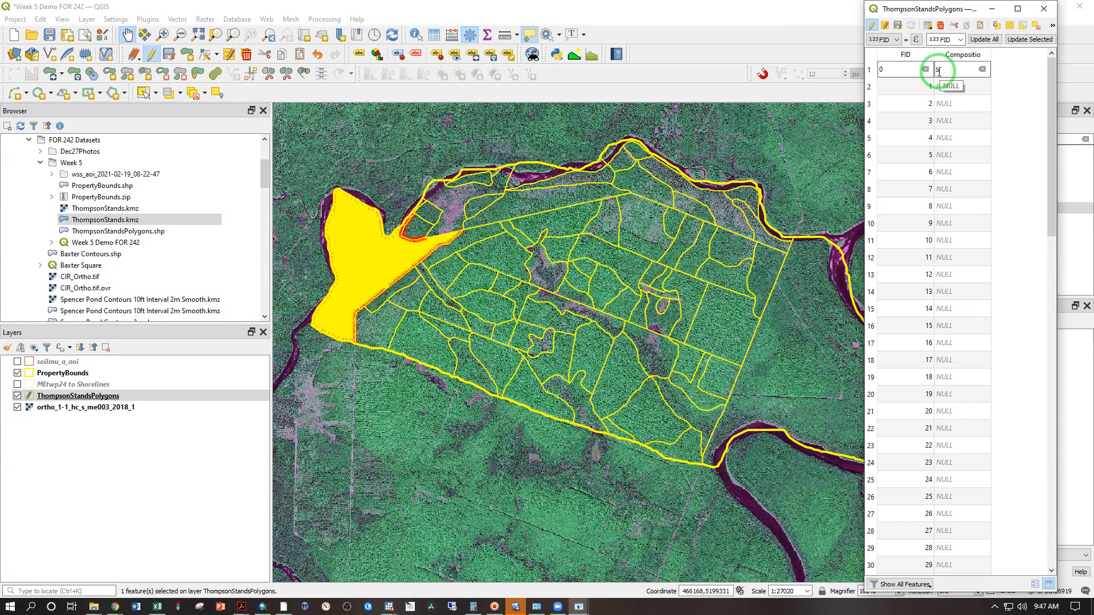
text(S)
Step: Compare the stands of rows 2 and 3 on the orthophoto, then set row 2's (FID 1) Compositio value to H
click(872, 86)
click(893, 83)
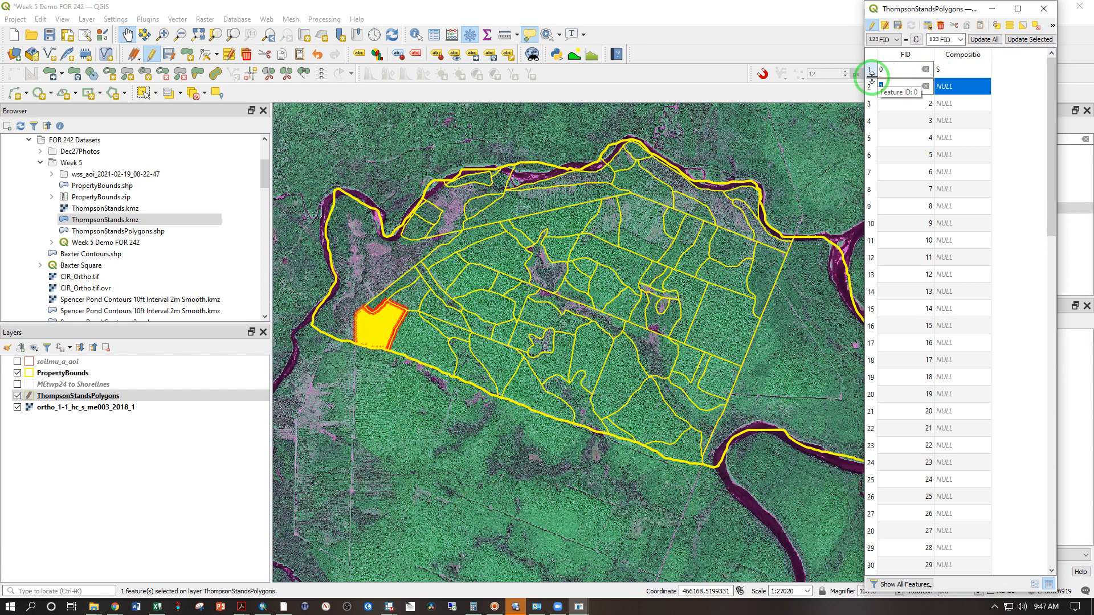
click(870, 103)
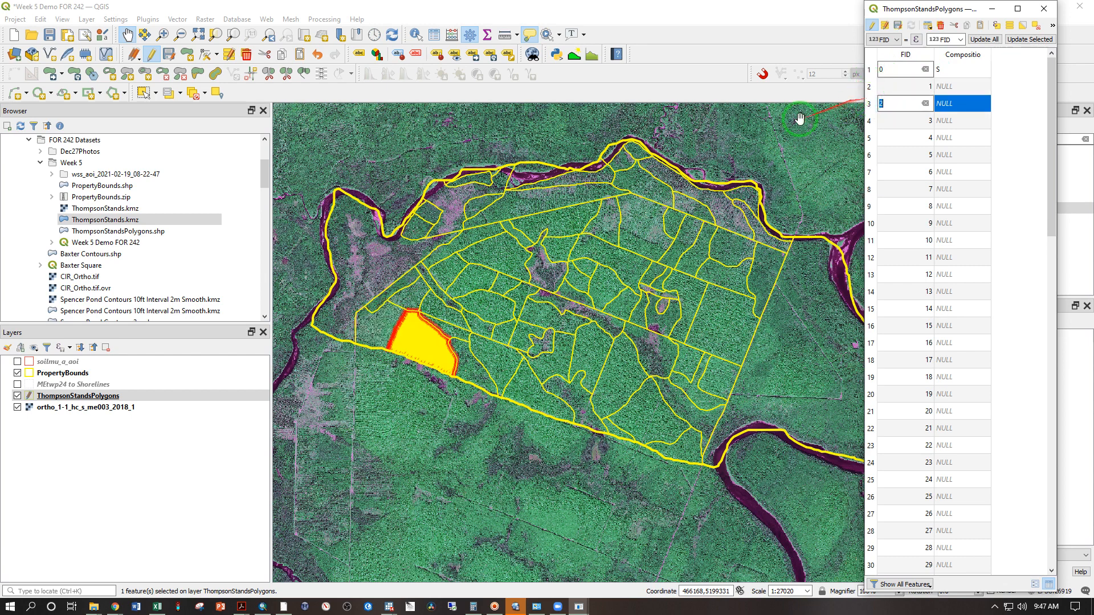
scroll(393, 323, up, 2)
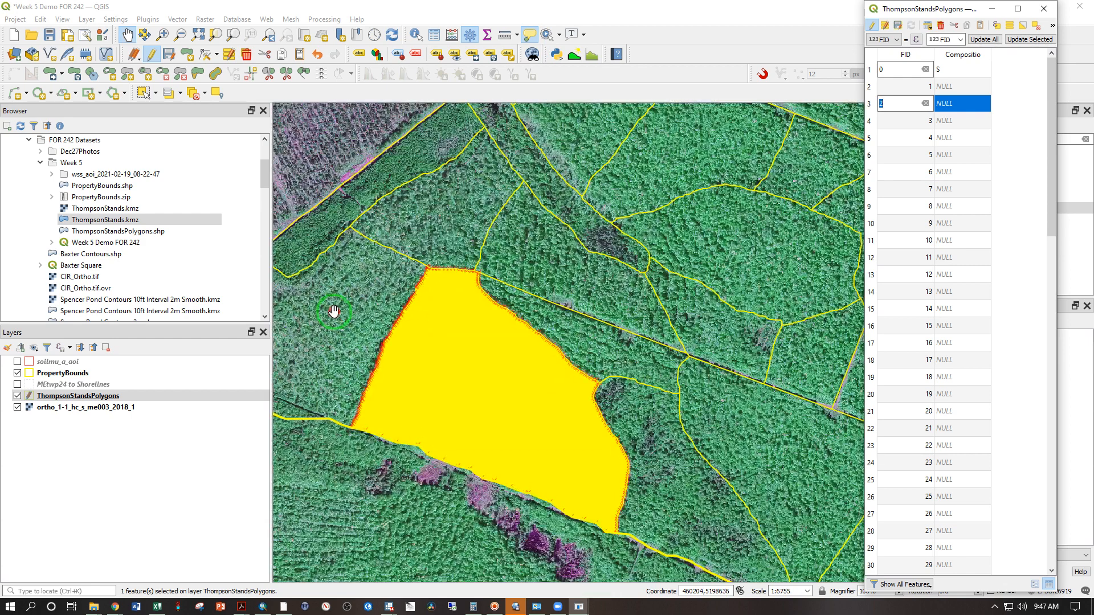
drag(335, 312, 495, 317)
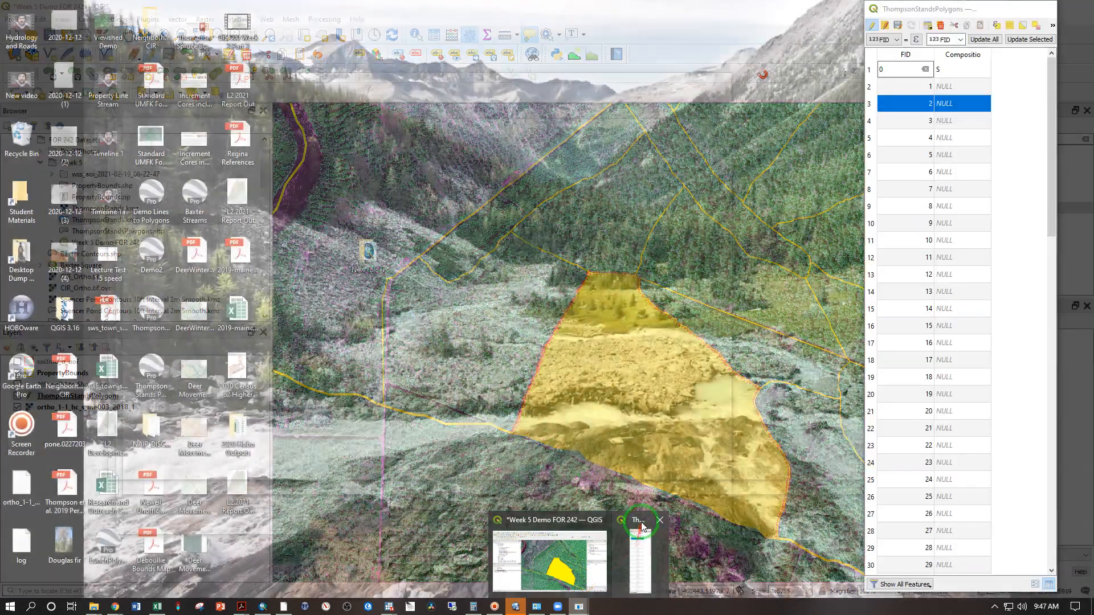
click(581, 561)
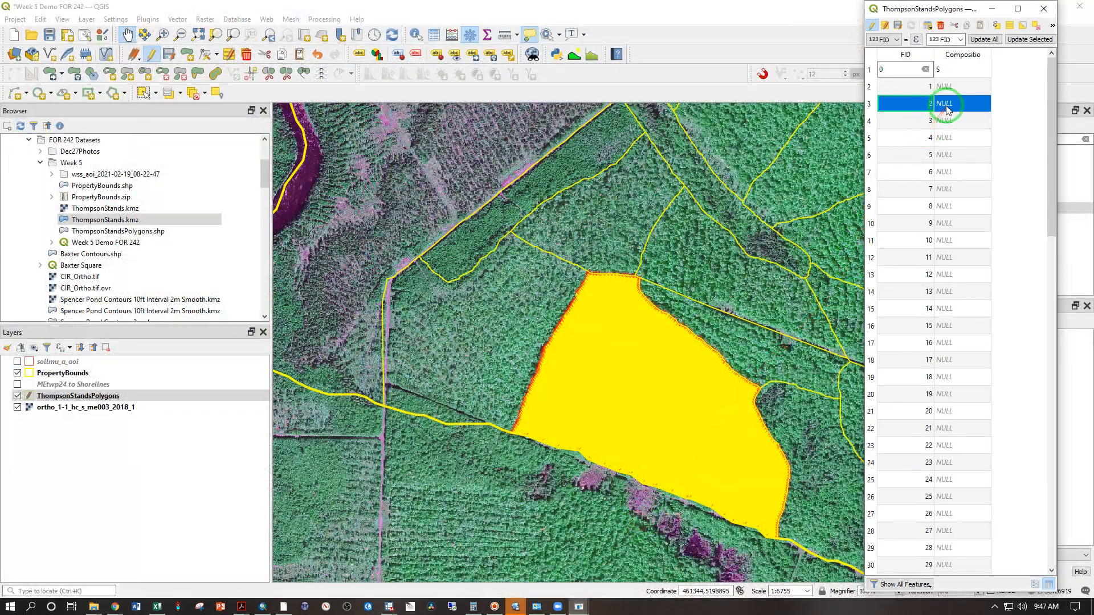
click(871, 88)
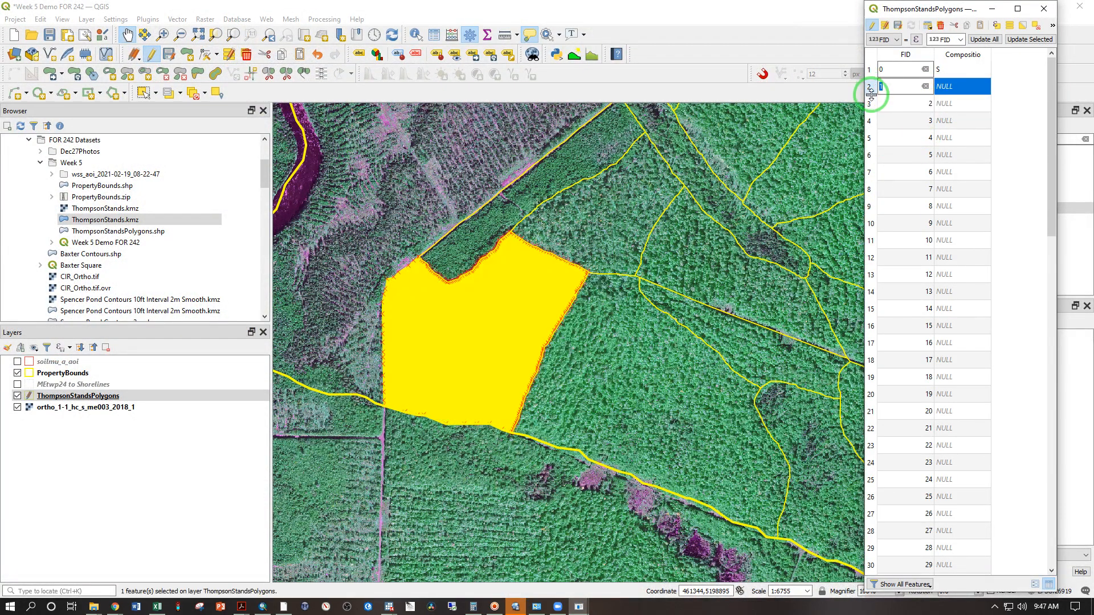
click(872, 102)
click(870, 89)
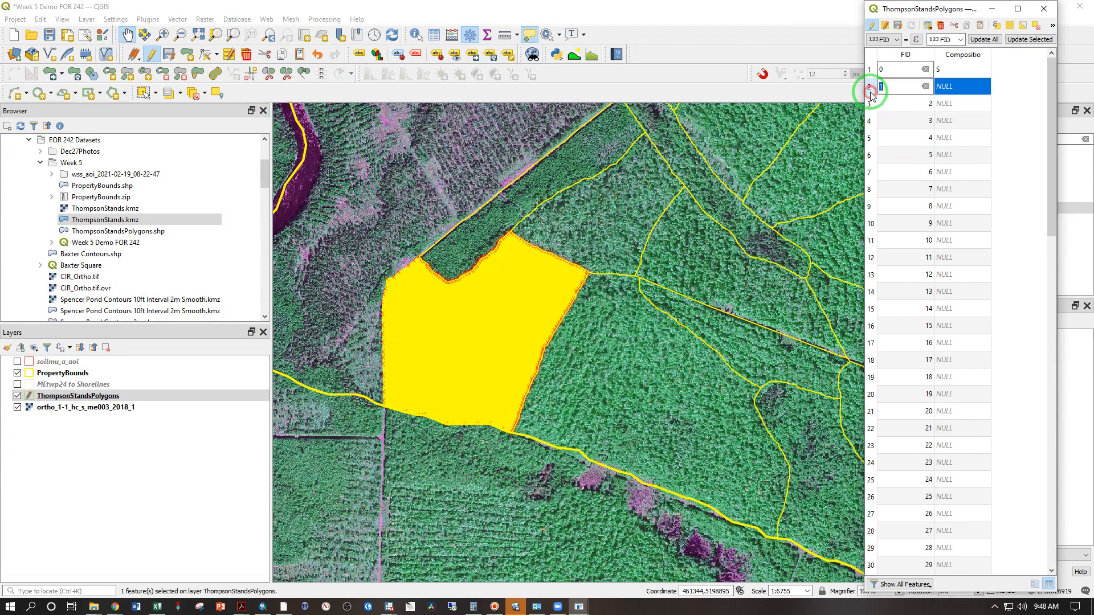
click(871, 104)
click(871, 90)
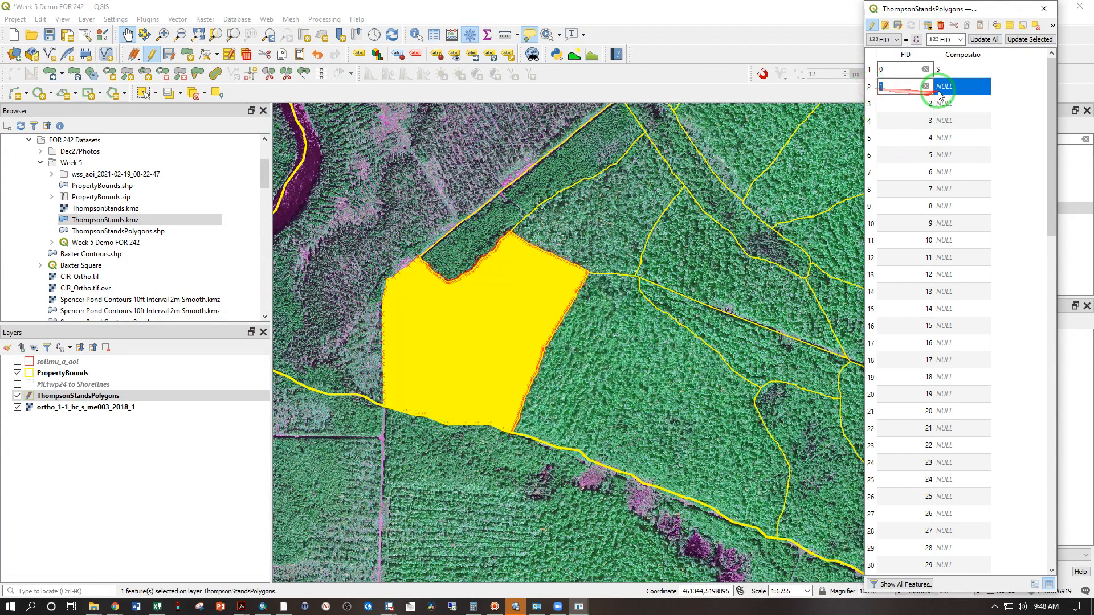
double_click(944, 86)
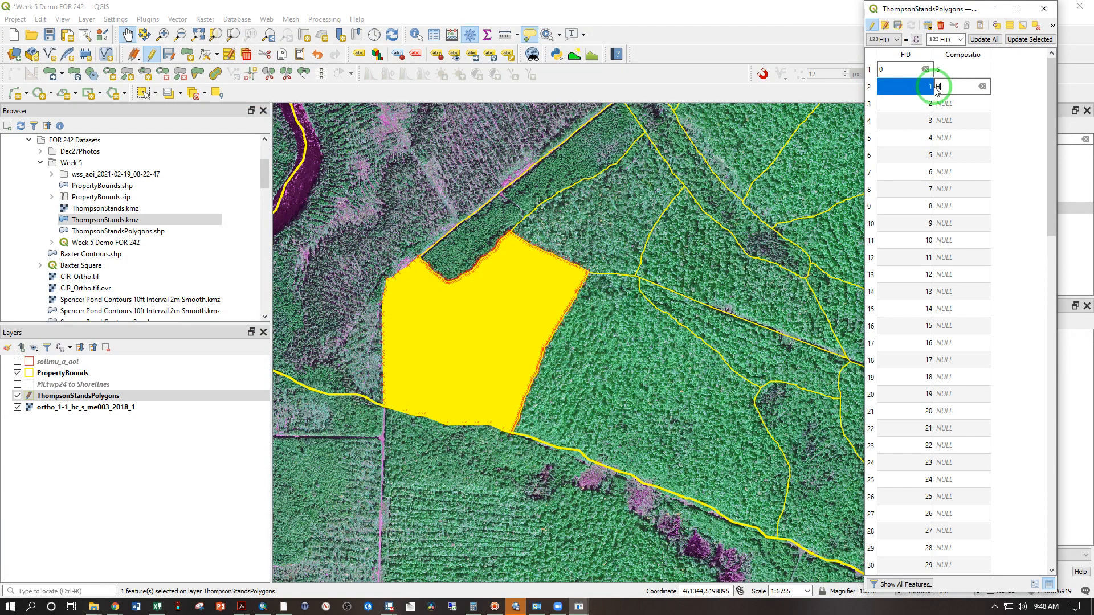
Step: Select the stand in row 3 (FID 2) and set its Compositio value to H
click(872, 104)
double_click(941, 121)
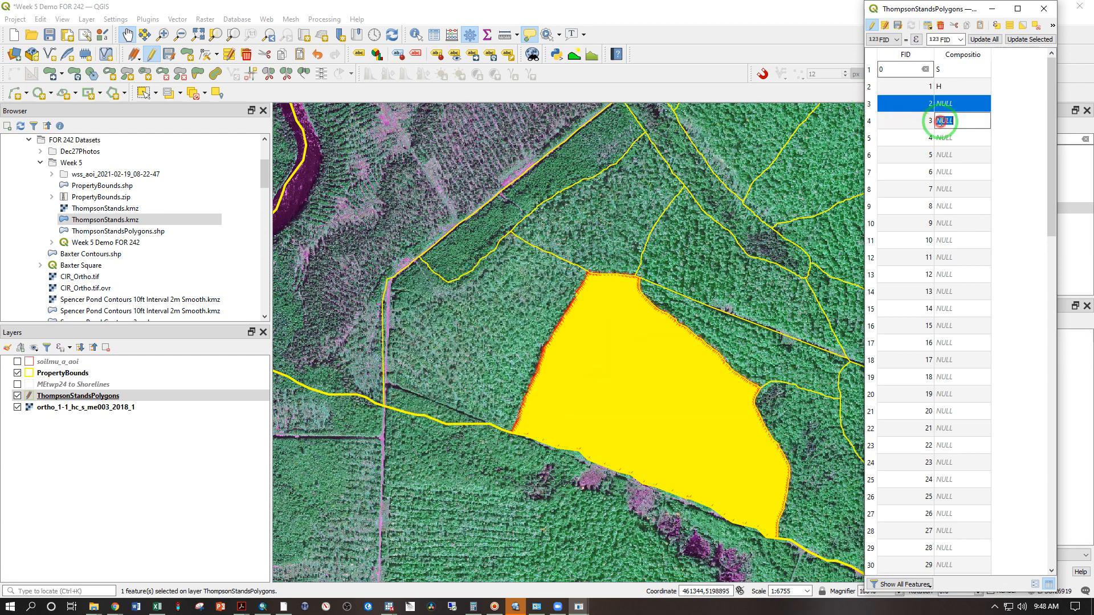
double_click(944, 104)
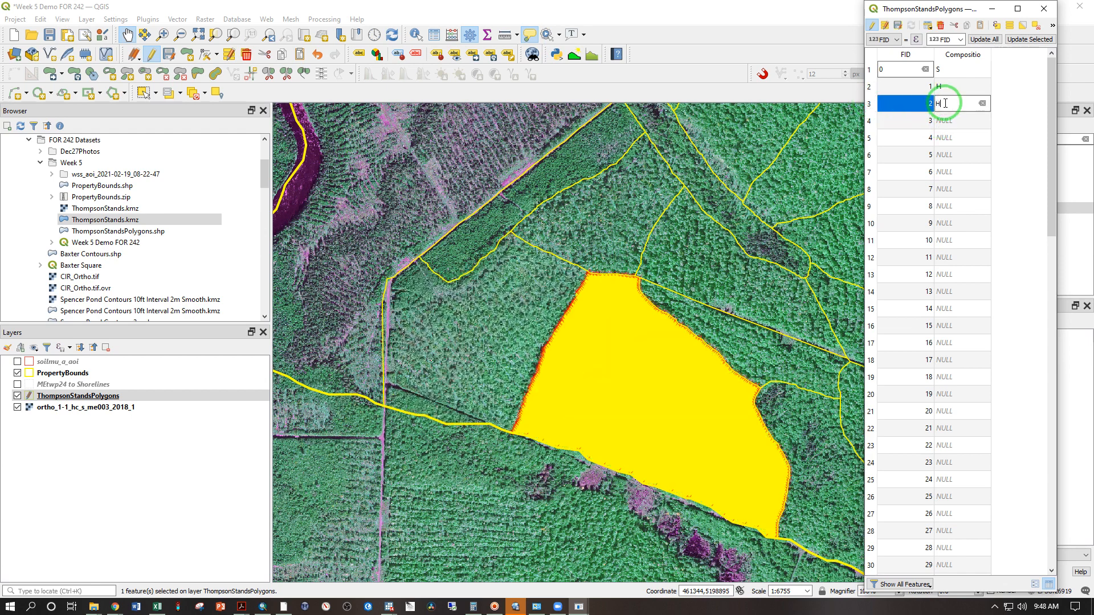
Step: Zoom to the stand in row 4 (FID 3), check its forest cover, and set its Compositio value to M
click(870, 126)
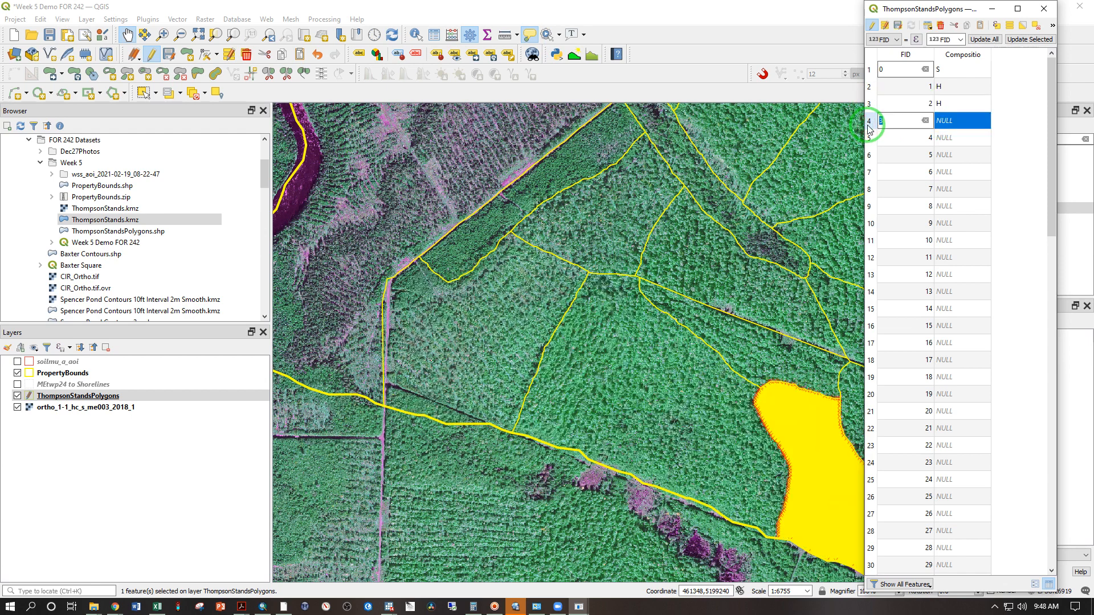
click(870, 109)
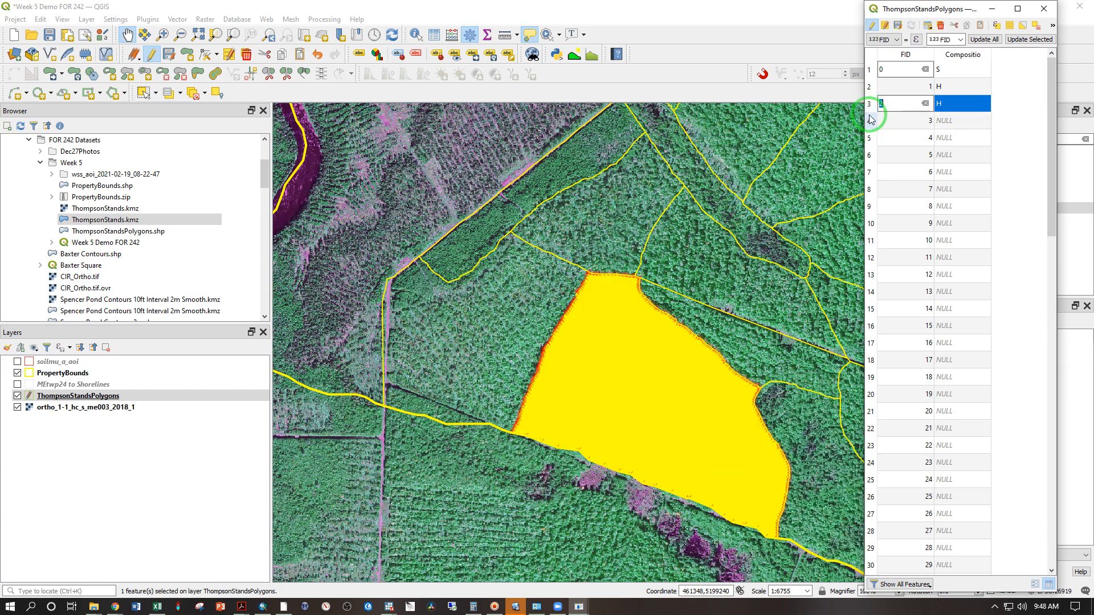
click(870, 121)
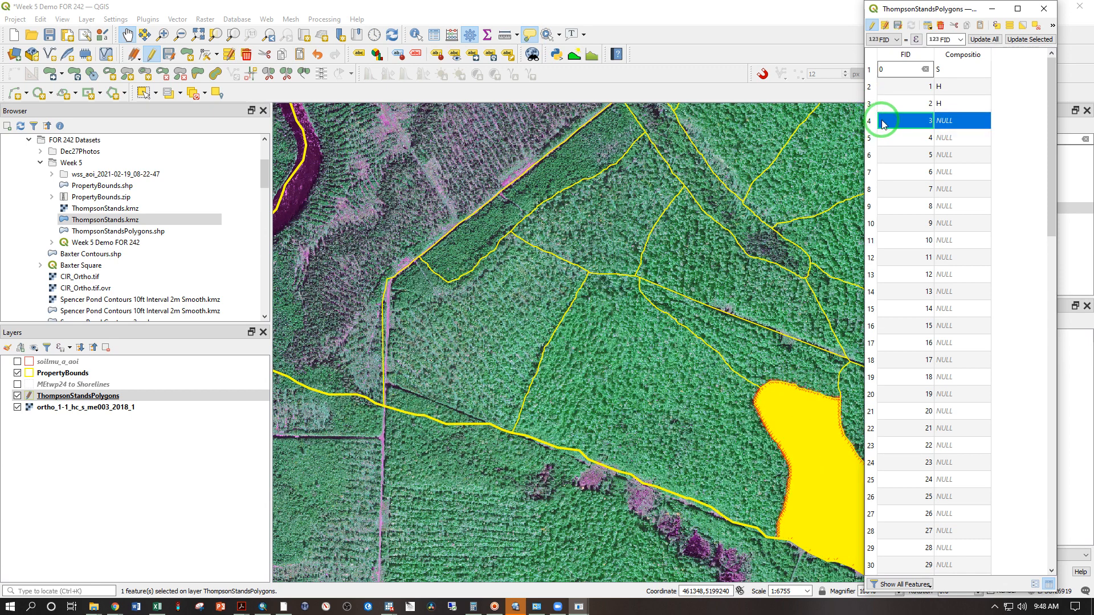
right_click(896, 123)
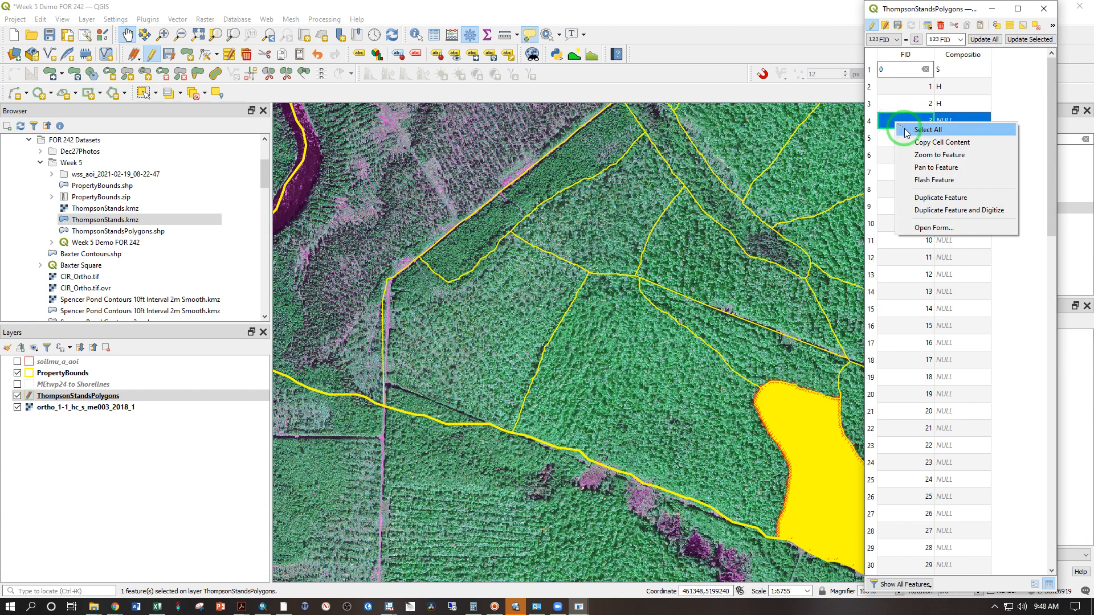
click(921, 156)
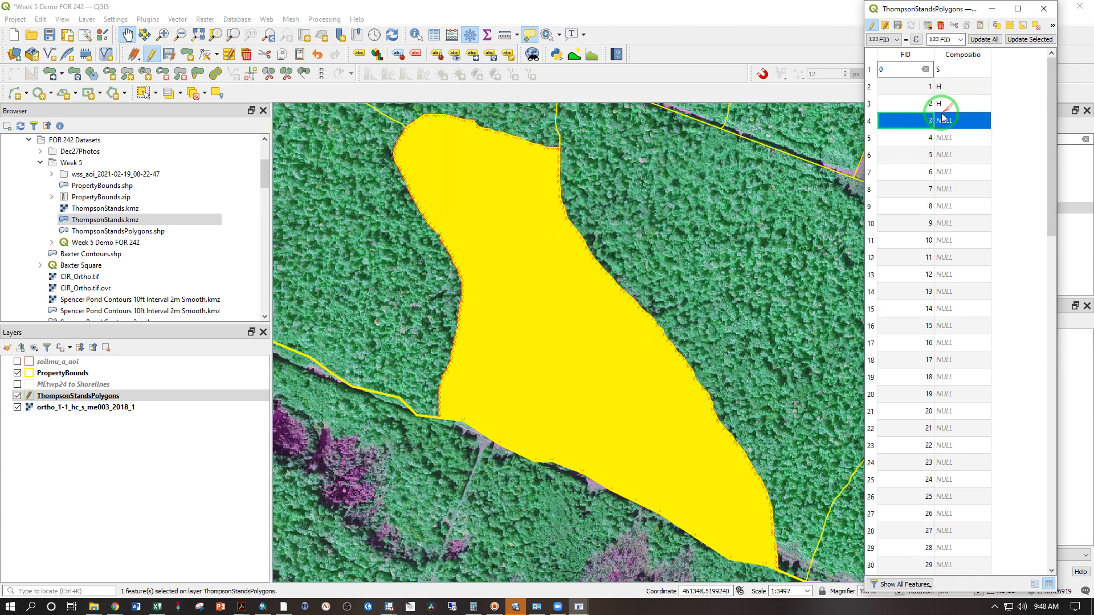
double_click(878, 107)
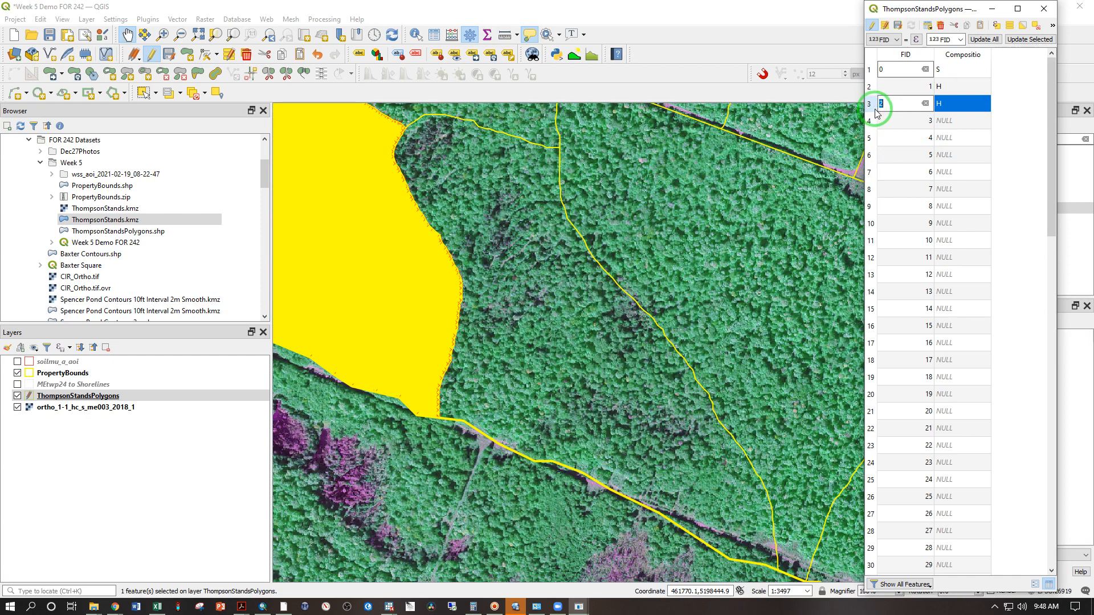
click(871, 122)
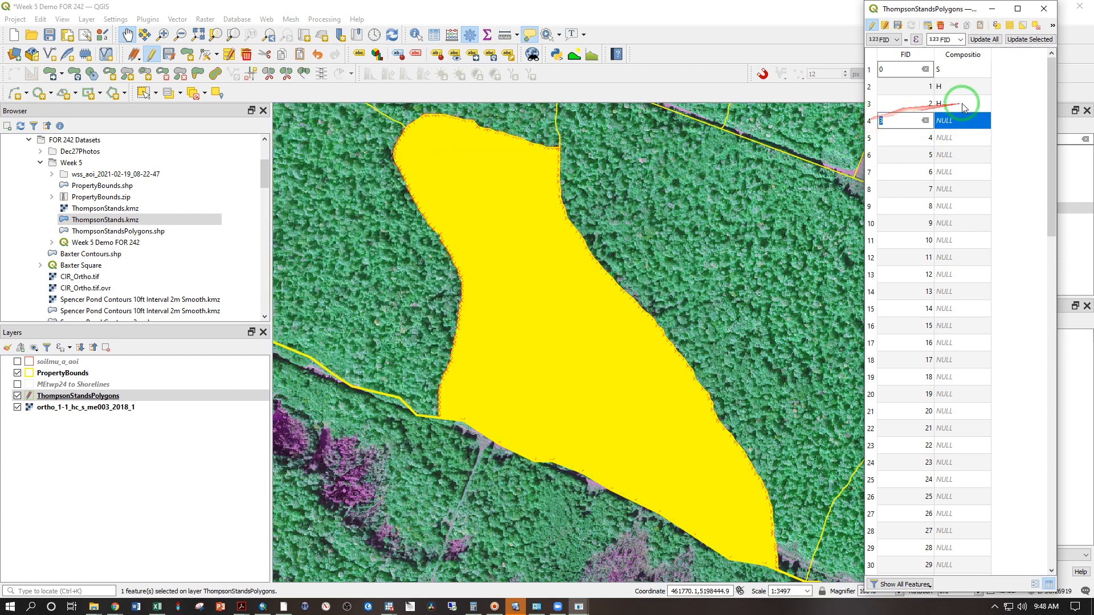
double_click(948, 120)
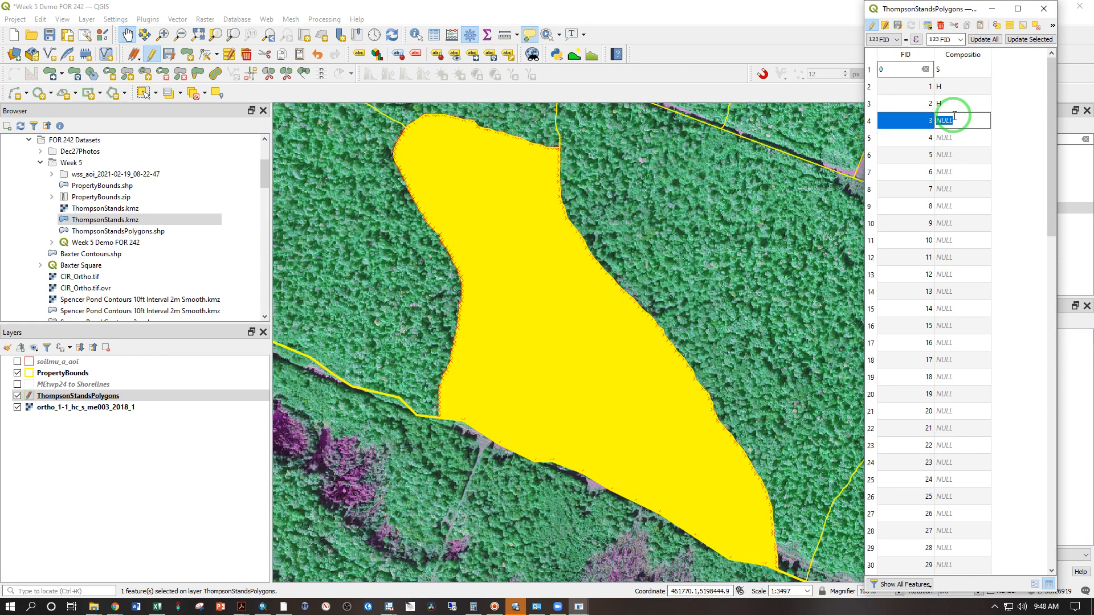
Step: Locate the stand in row 5 (FID 4) beside the previous one and set its Compositio value to H
click(868, 141)
click(870, 122)
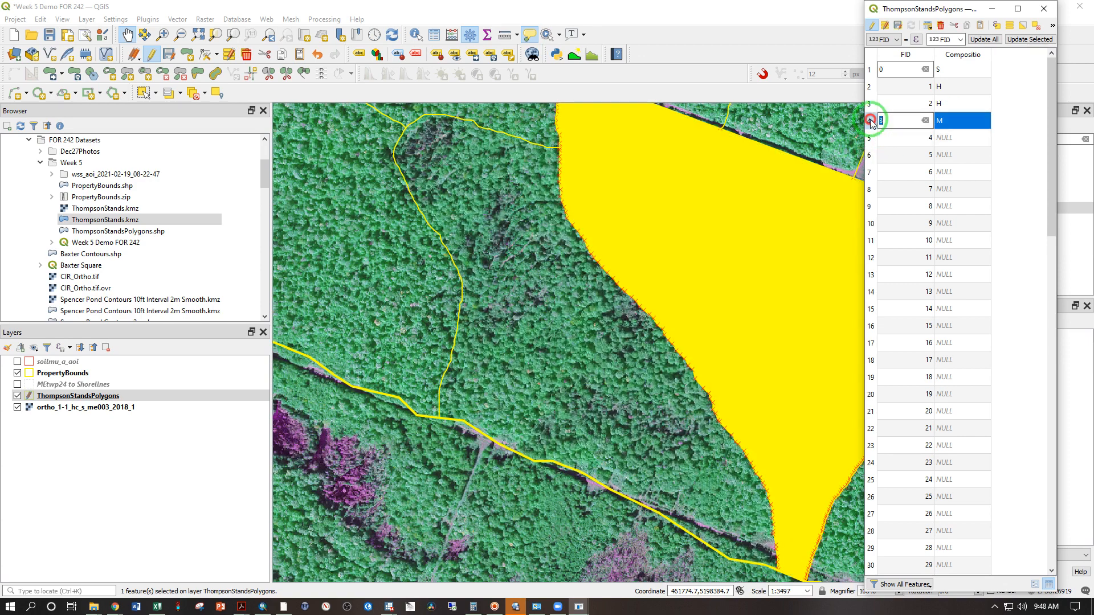
click(870, 141)
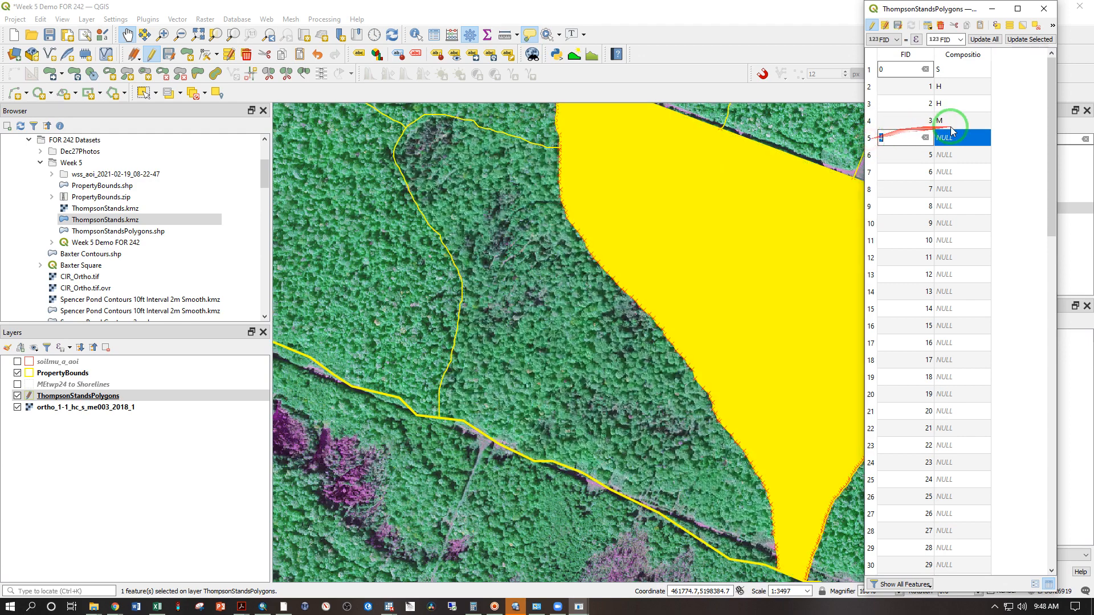
double_click(950, 139)
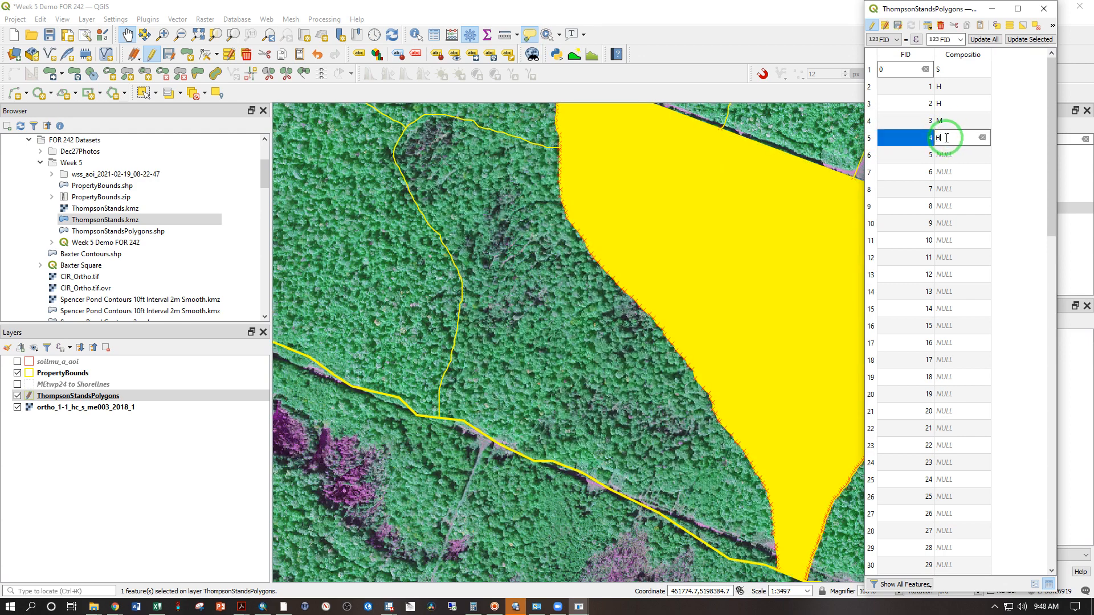
Step: Zoom to the stand in row 6 (FID 5), check its forest cover, and set its Compositio value to H
click(870, 154)
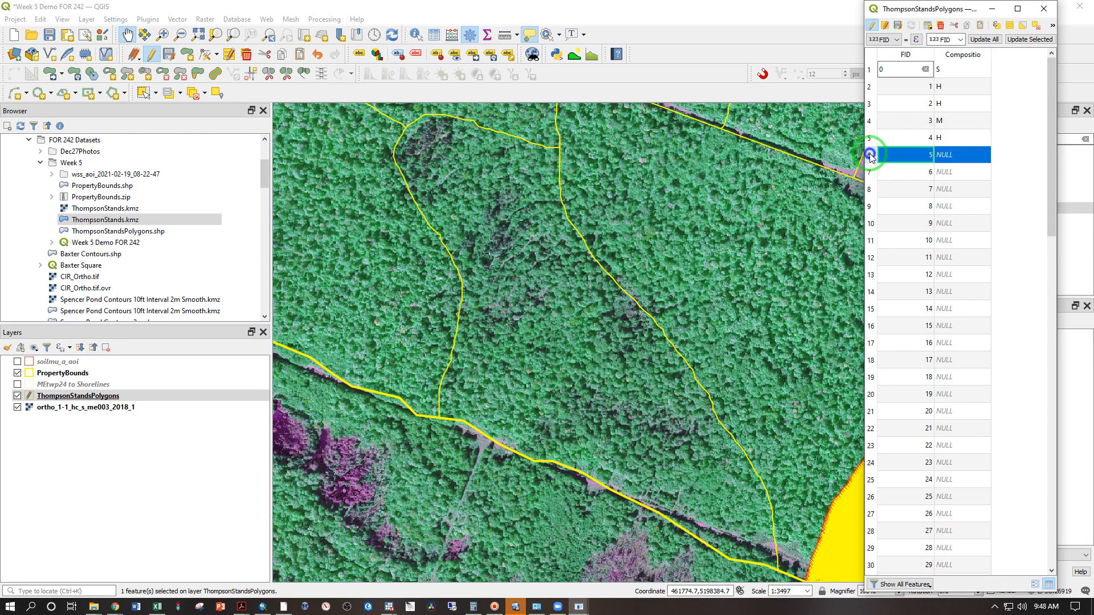
right_click(893, 159)
click(928, 187)
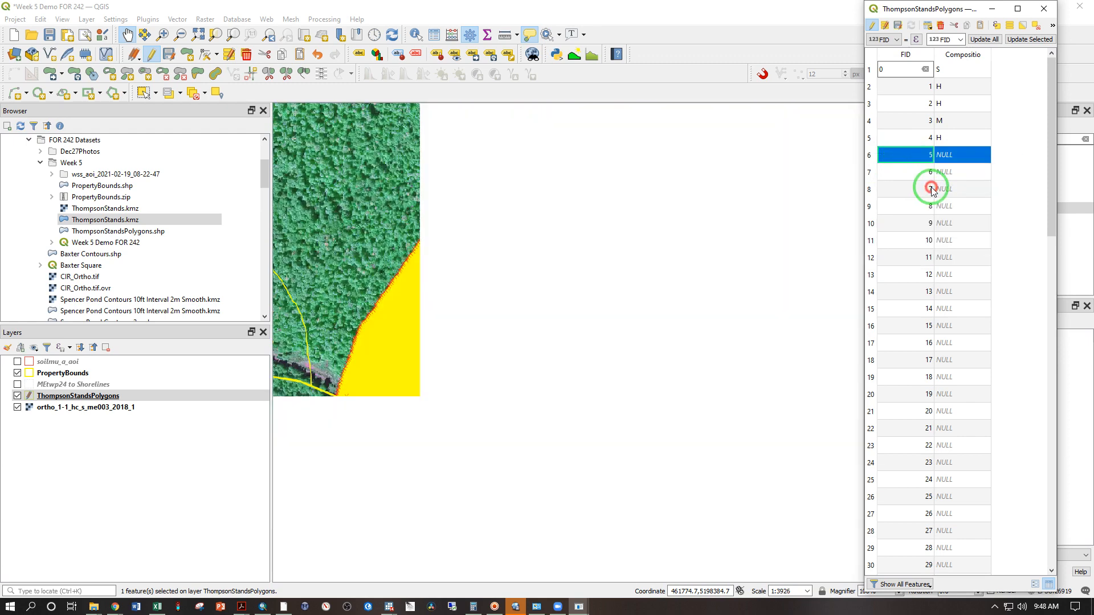
click(870, 139)
click(871, 154)
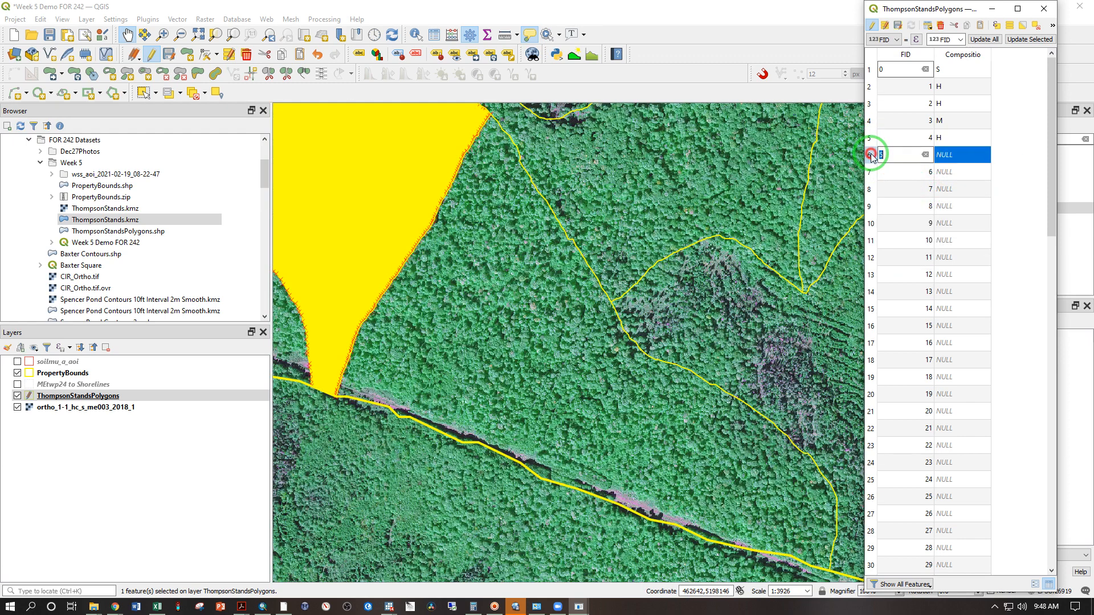
click(944, 154)
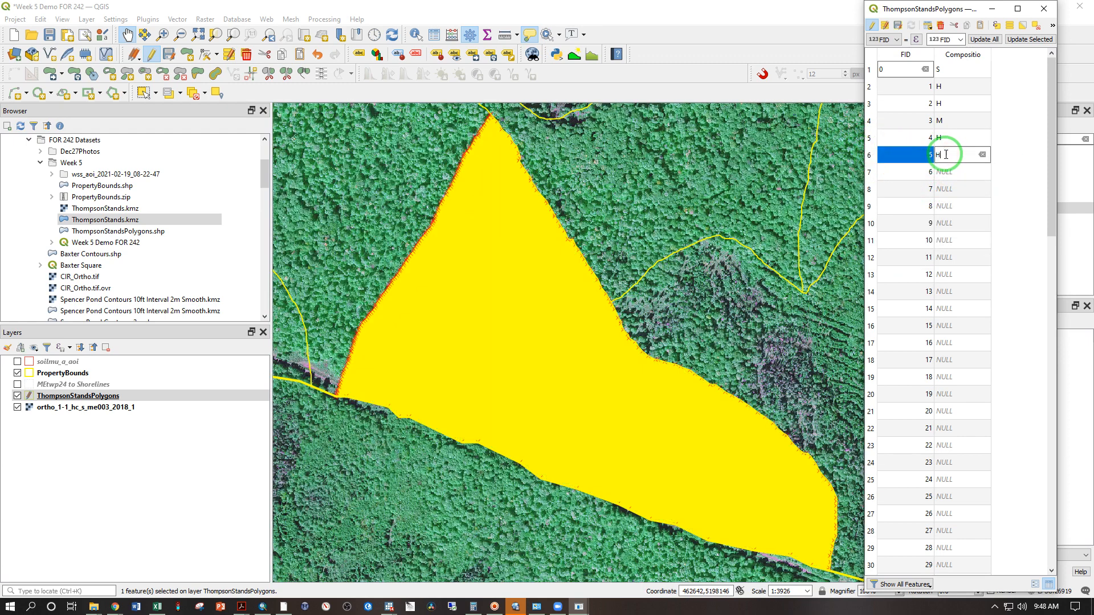
Step: Zoom to the stand in row 7 (FID 6), check its forest cover, and set its Compositio value to M
click(870, 172)
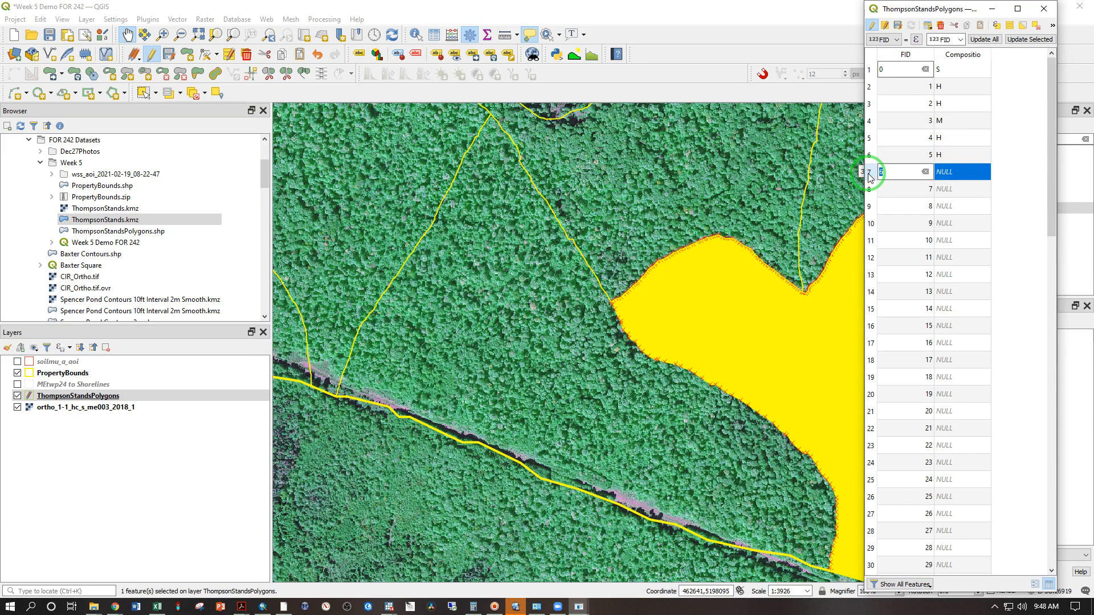
click(870, 161)
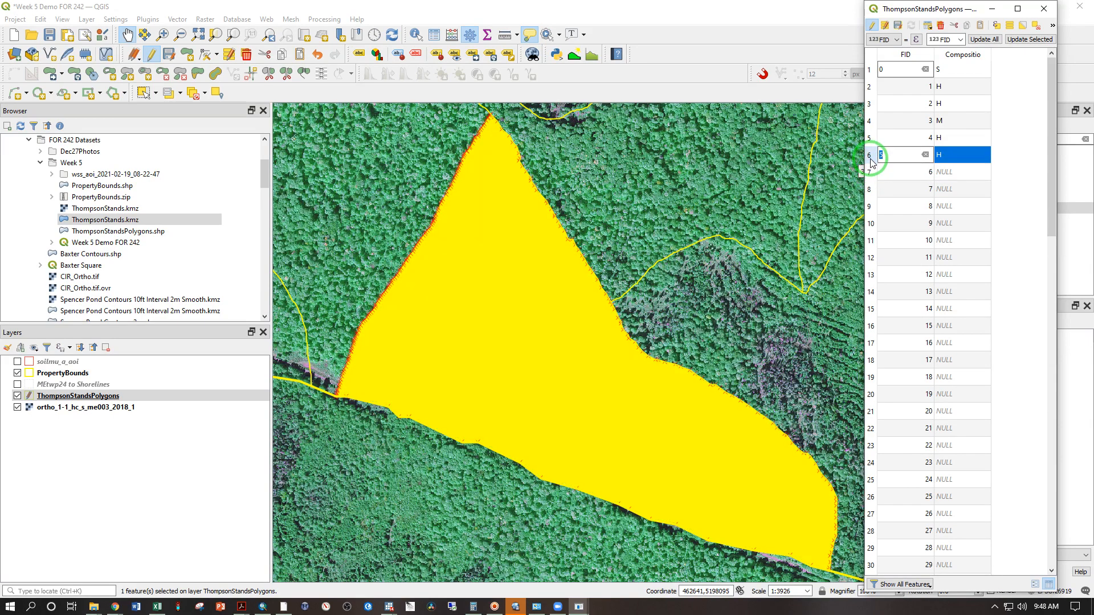
right_click(889, 173)
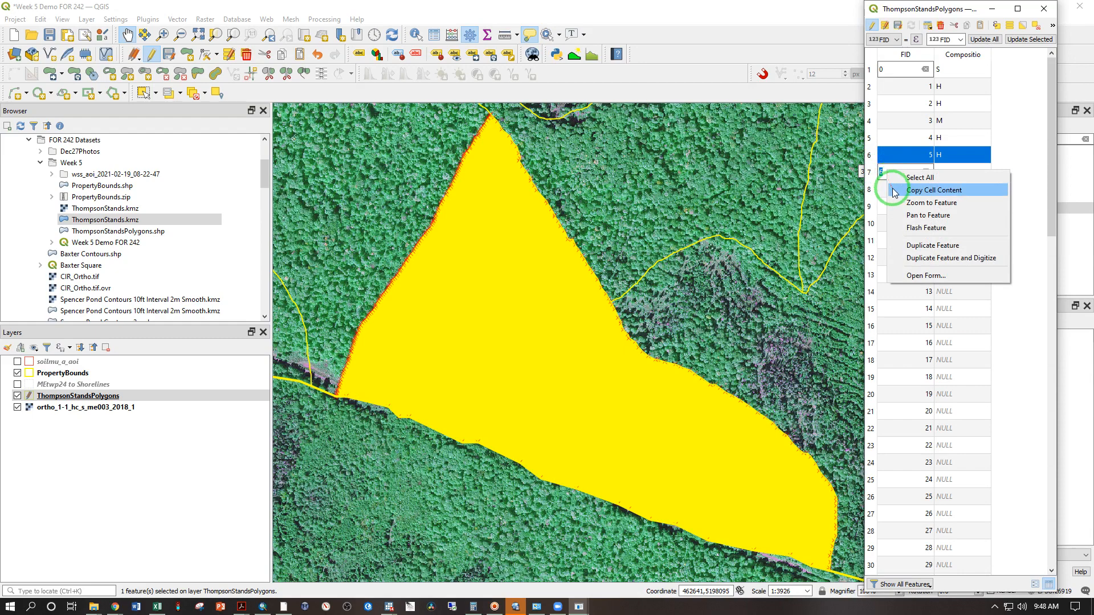
click(911, 203)
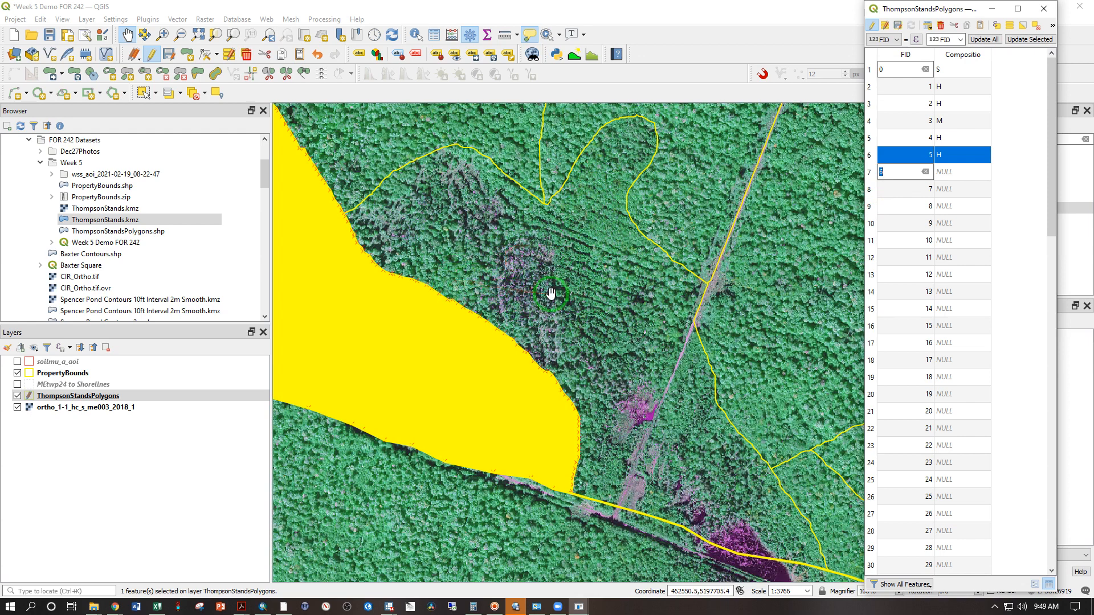
click(947, 170)
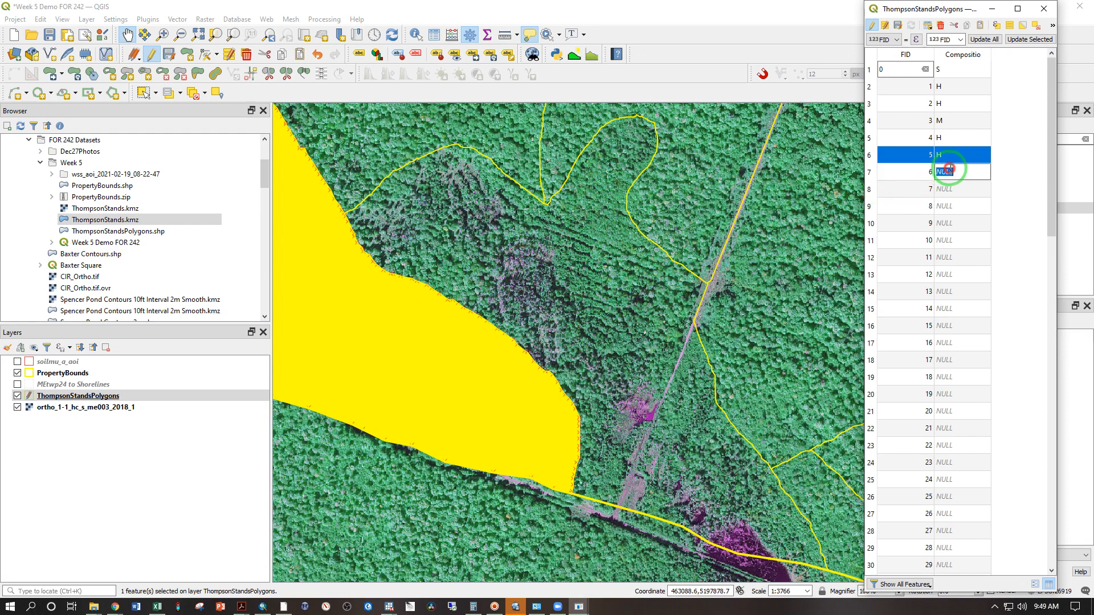
Step: Zoom to the stand in row 8 (FID 7), check its forest cover, and set its Compositio value to H
click(869, 194)
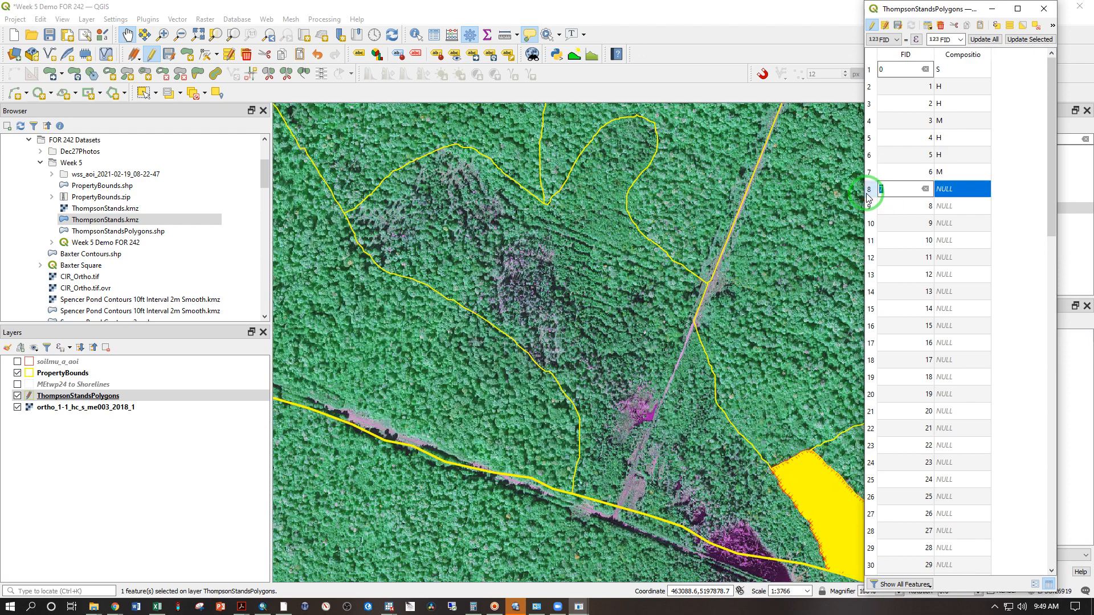
click(868, 194)
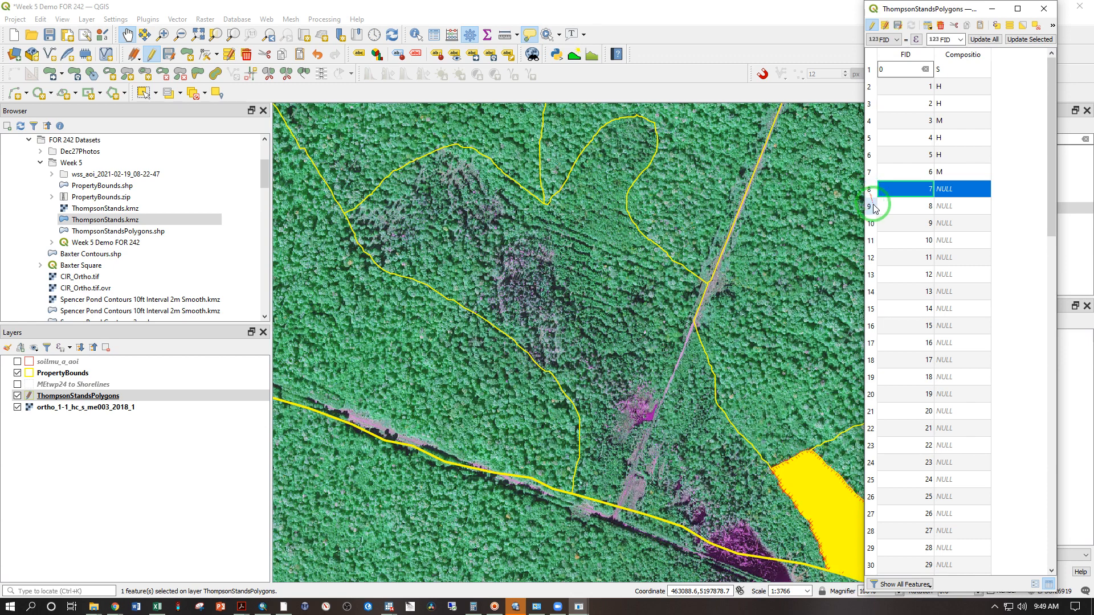
right_click(902, 190)
click(926, 223)
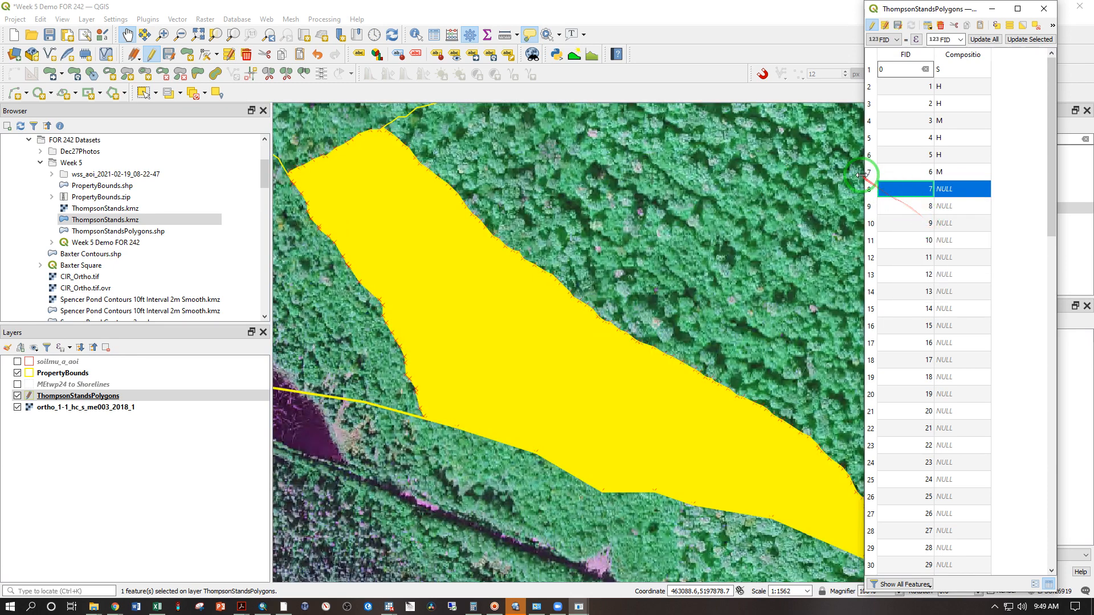
click(871, 175)
click(872, 188)
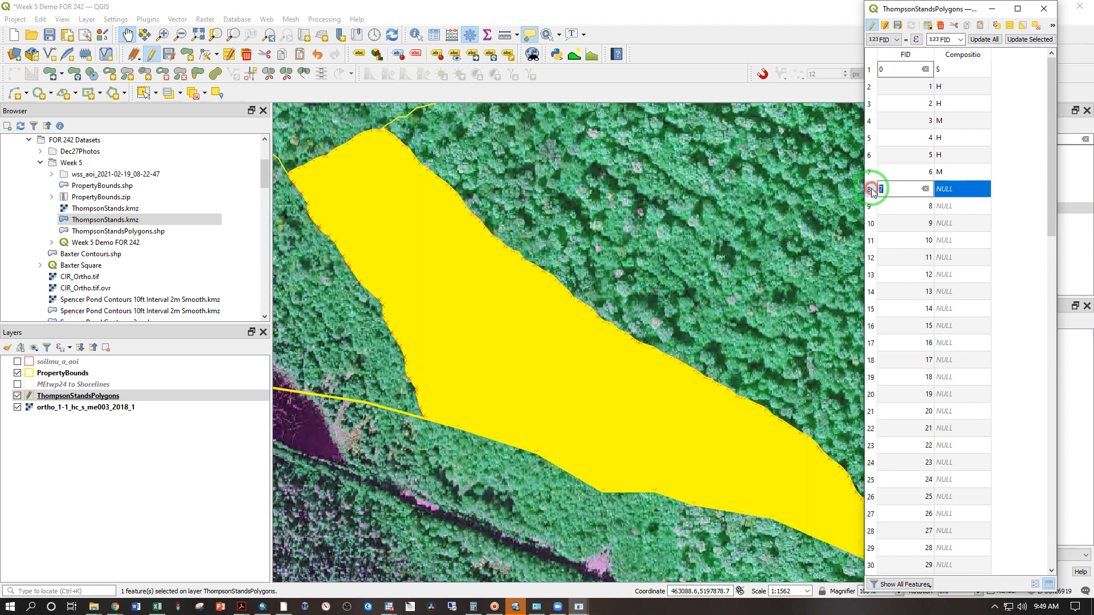
click(948, 195)
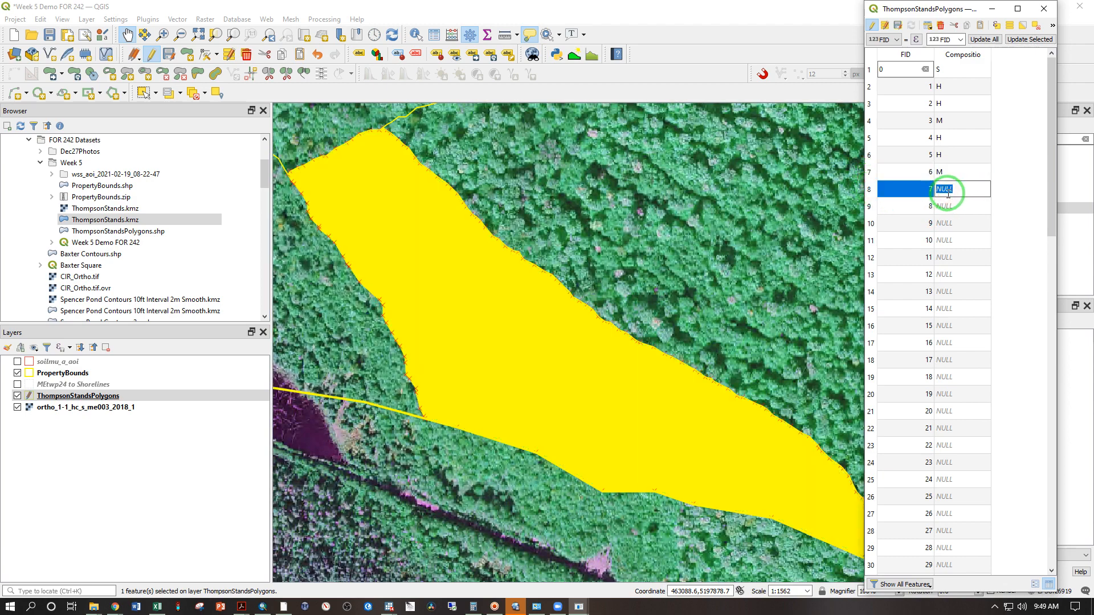
Step: Zoom to the stand in row 9 (FID 8), check its forest cover, and set its Compositio value to H
click(872, 205)
click(871, 192)
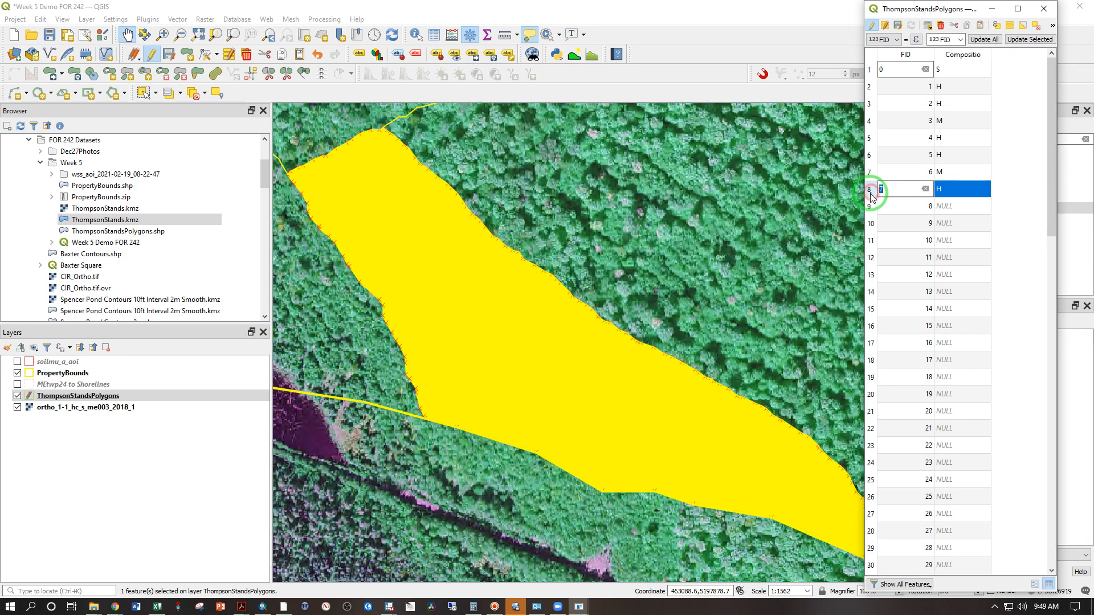
click(870, 207)
right_click(895, 208)
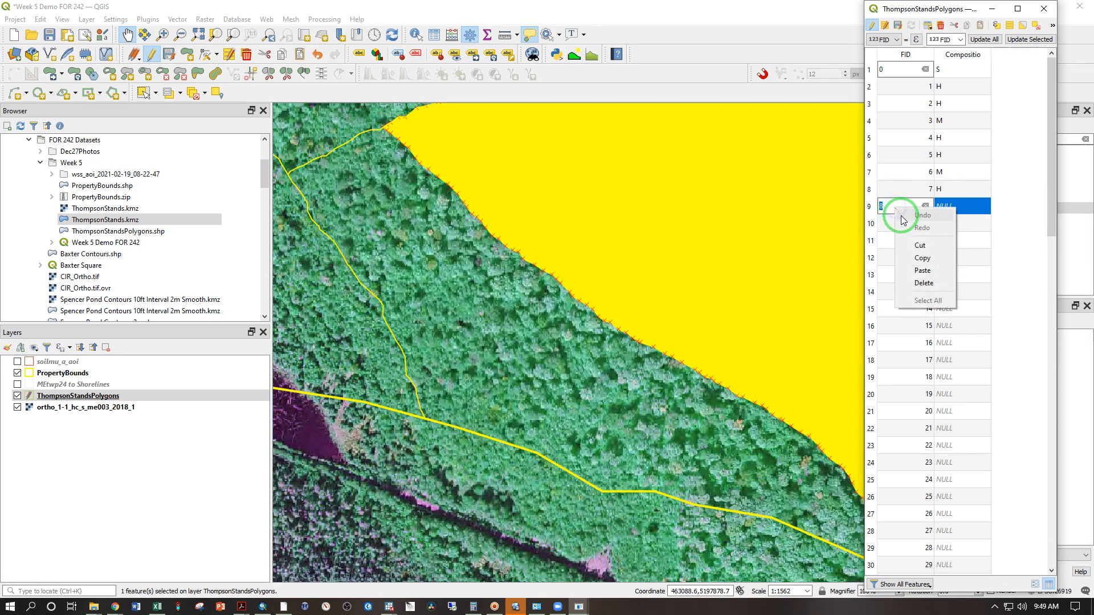
right_click(969, 204)
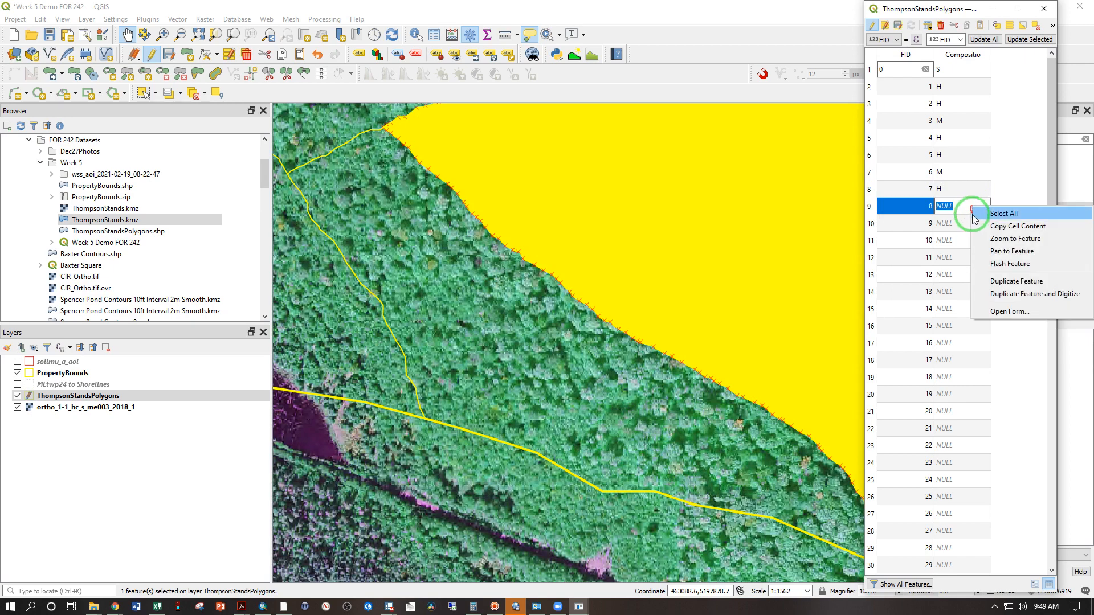
click(981, 235)
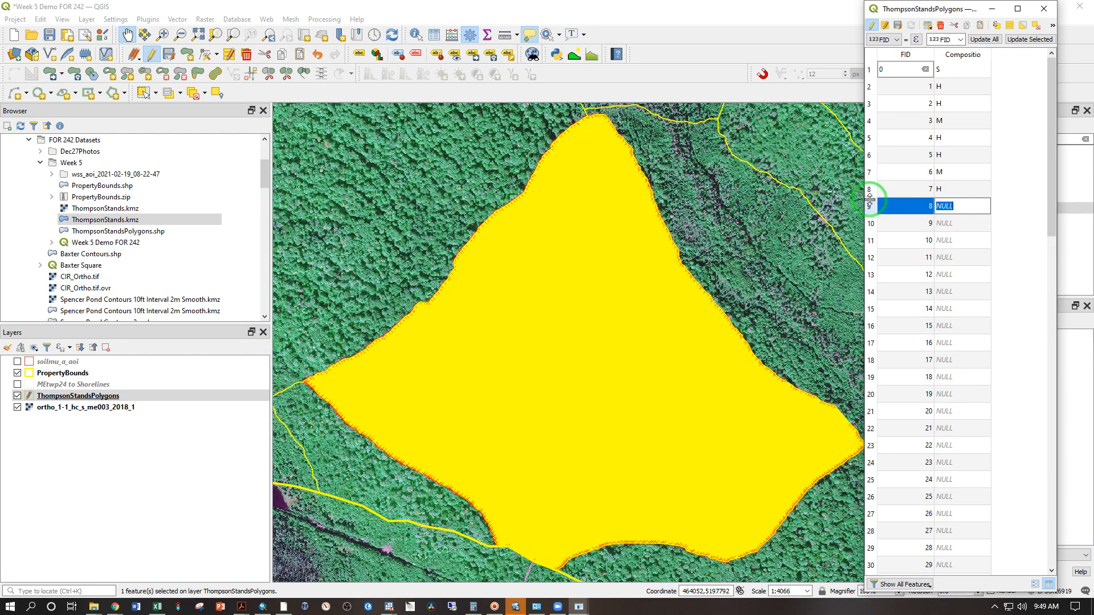
click(871, 192)
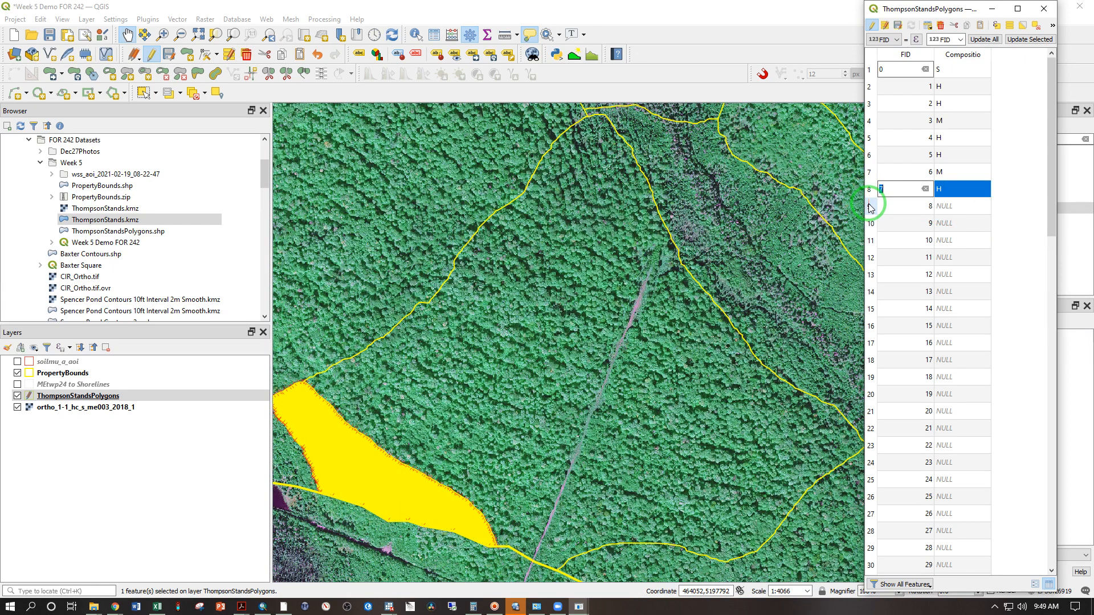
click(870, 208)
click(931, 210)
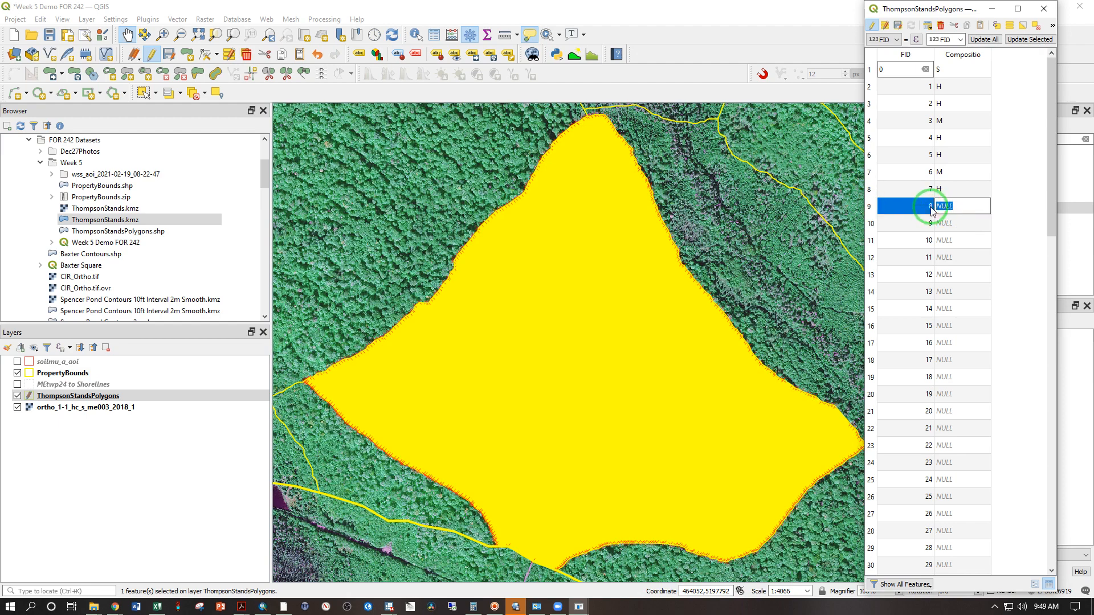
Step: Zoom to the stand in row 10 (FID 9), check its forest cover, and set its Compositio value to H
click(868, 225)
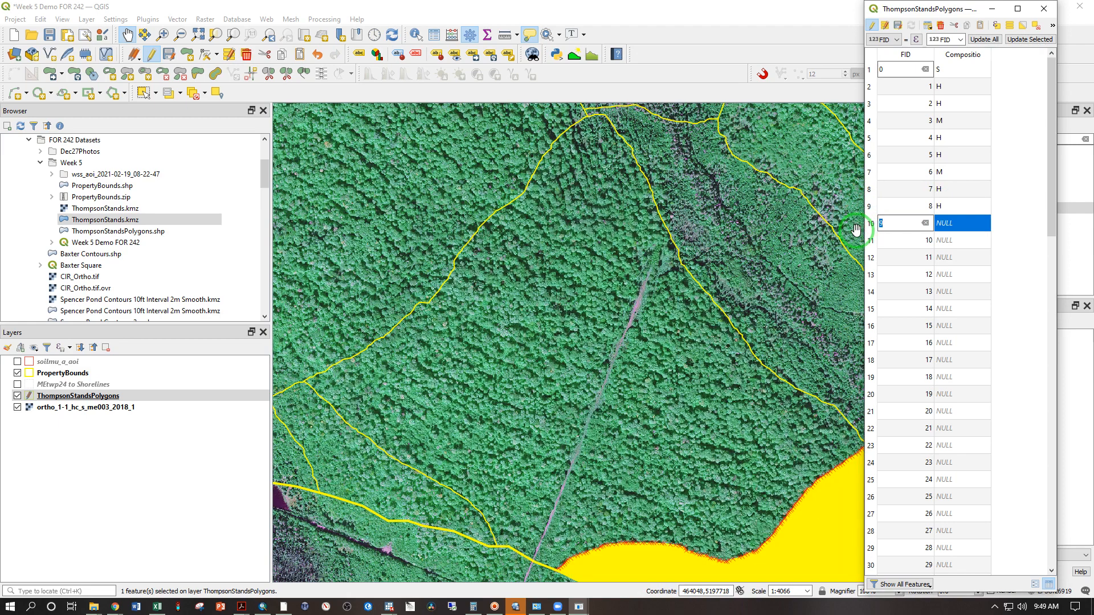
right_click(911, 224)
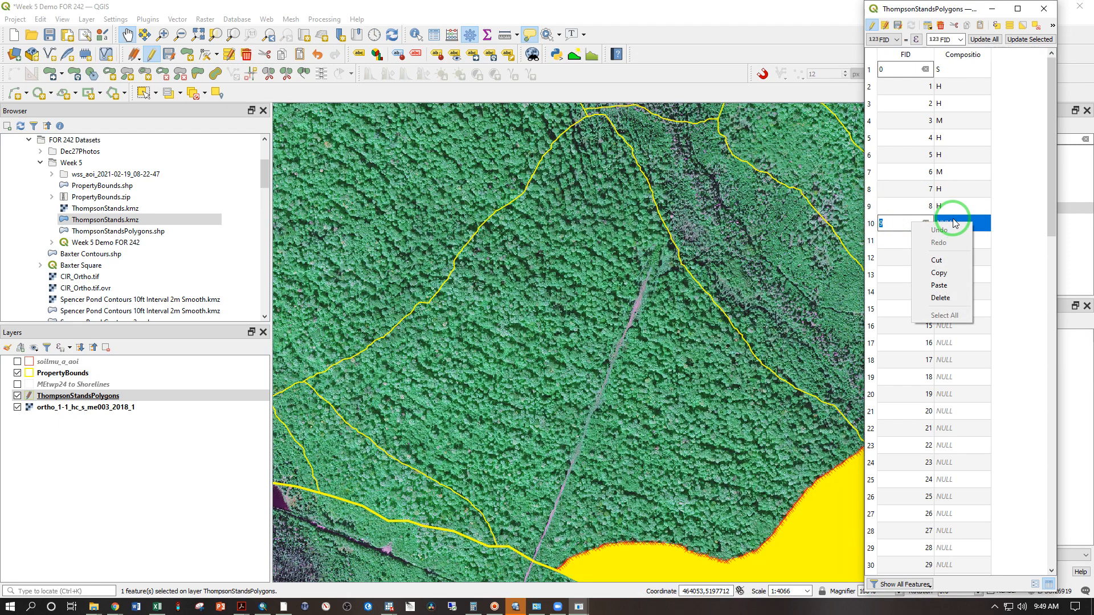
right_click(955, 223)
click(972, 247)
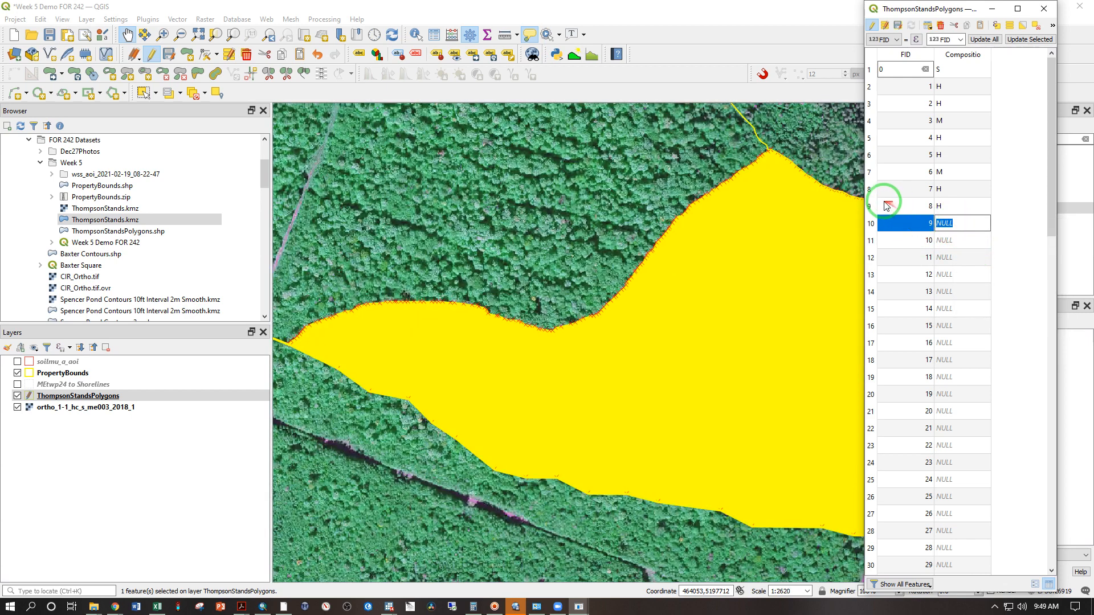
click(873, 209)
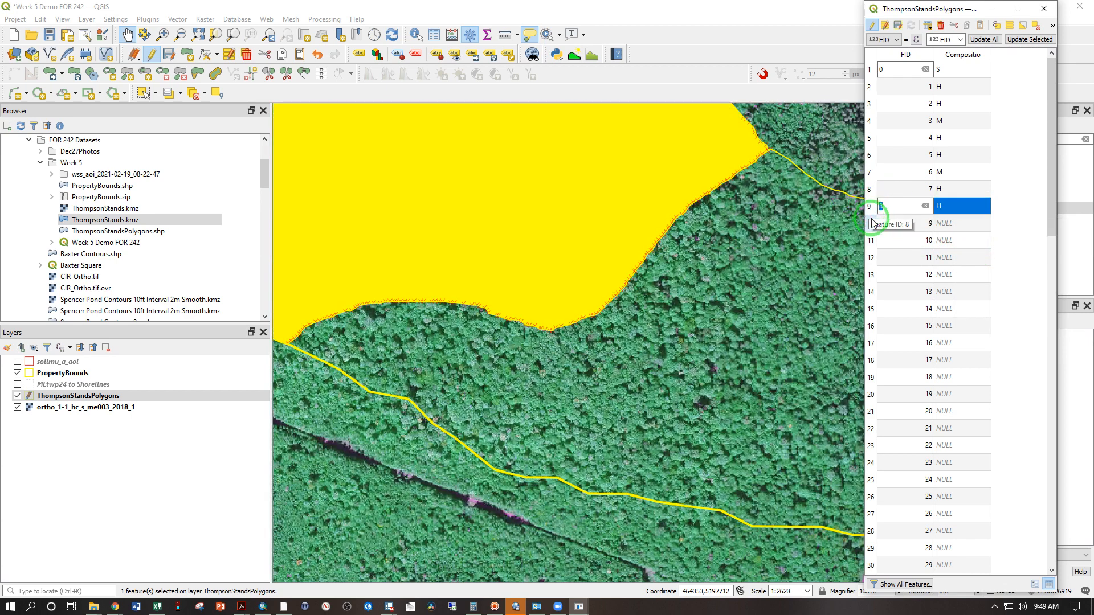
click(906, 223)
click(943, 224)
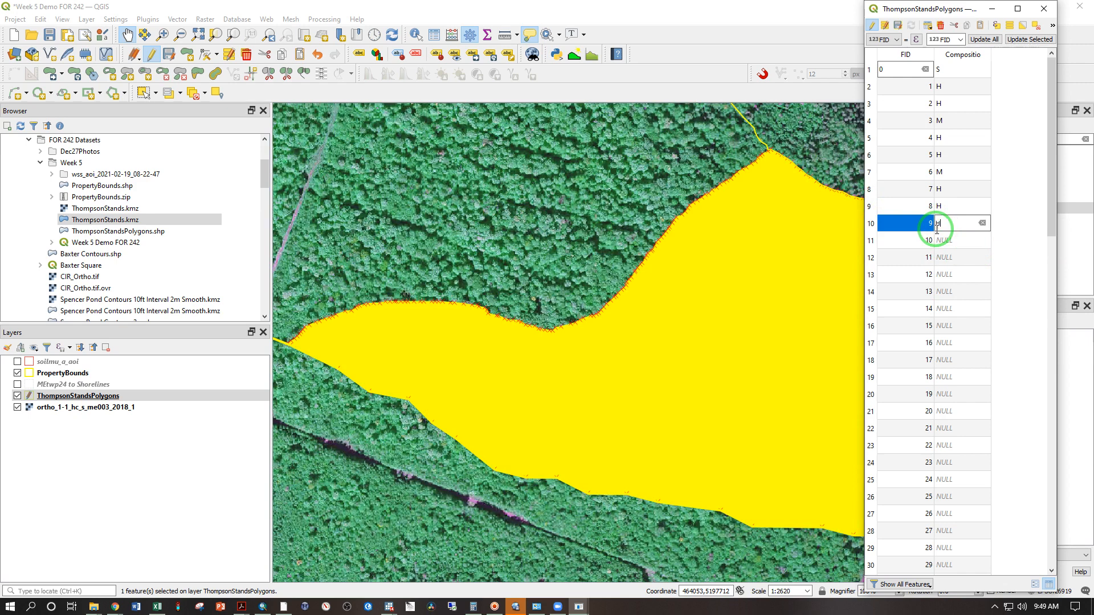
Step: Stop editing the ThompsonStandsPolygons layer and save the attribute changes
scroll(911, 365, down, 18)
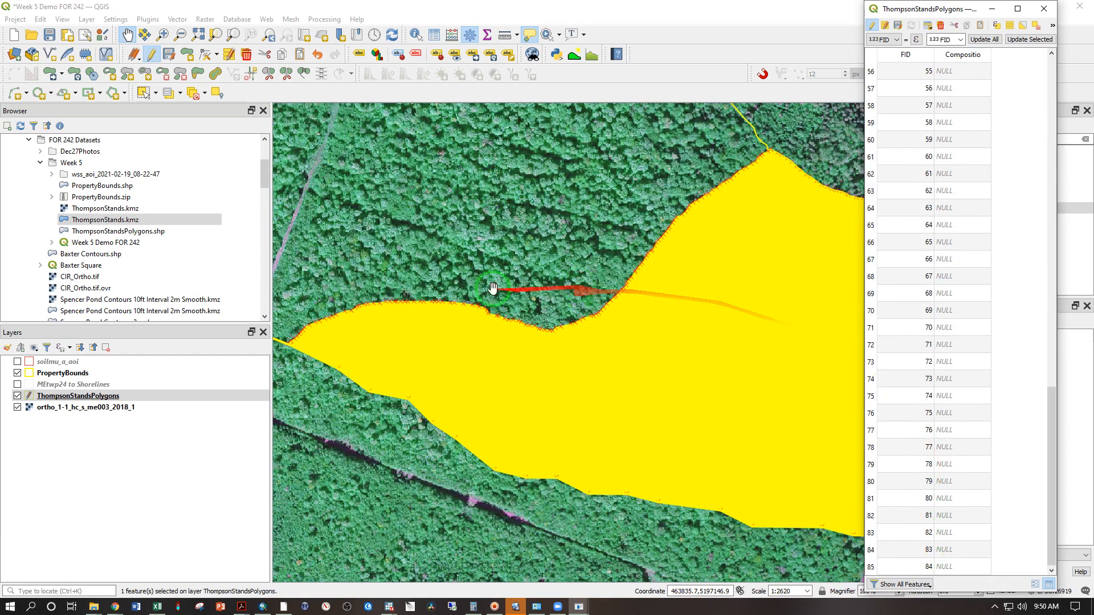
click(80, 396)
right_click(79, 394)
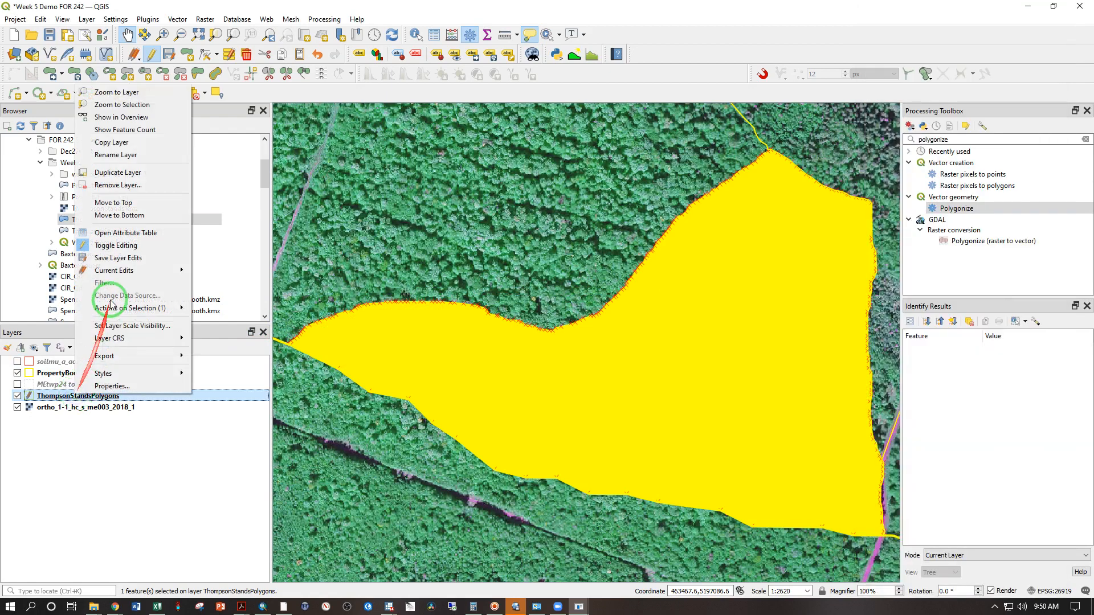
click(119, 247)
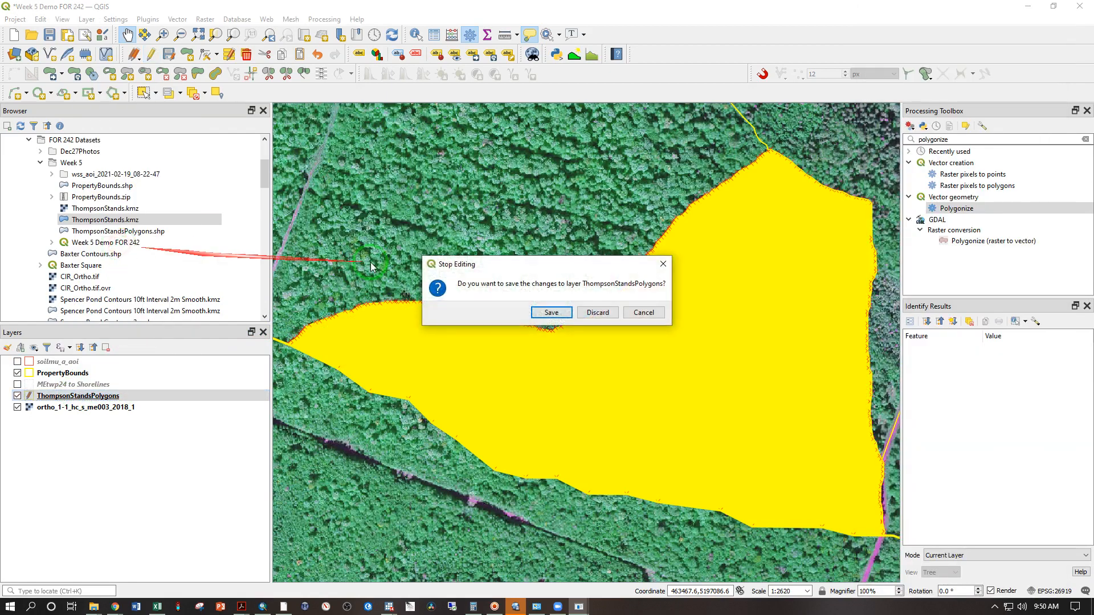
click(550, 315)
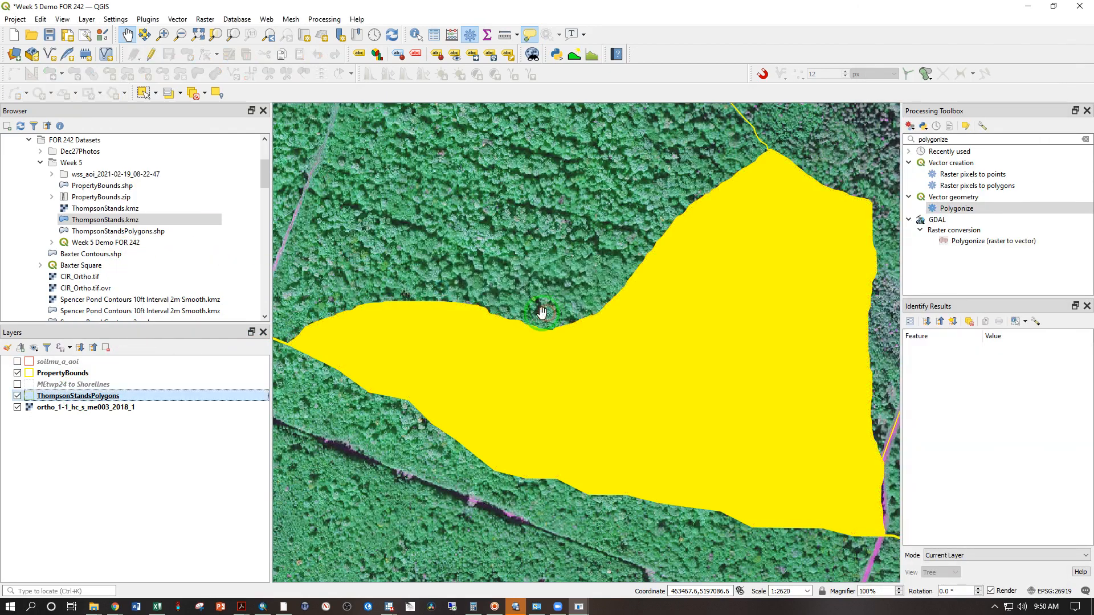
Step: Zoom to the full extent of the ThompsonStandsPolygons layer and open the renderer type choices in its symbology properties
right_click(79, 396)
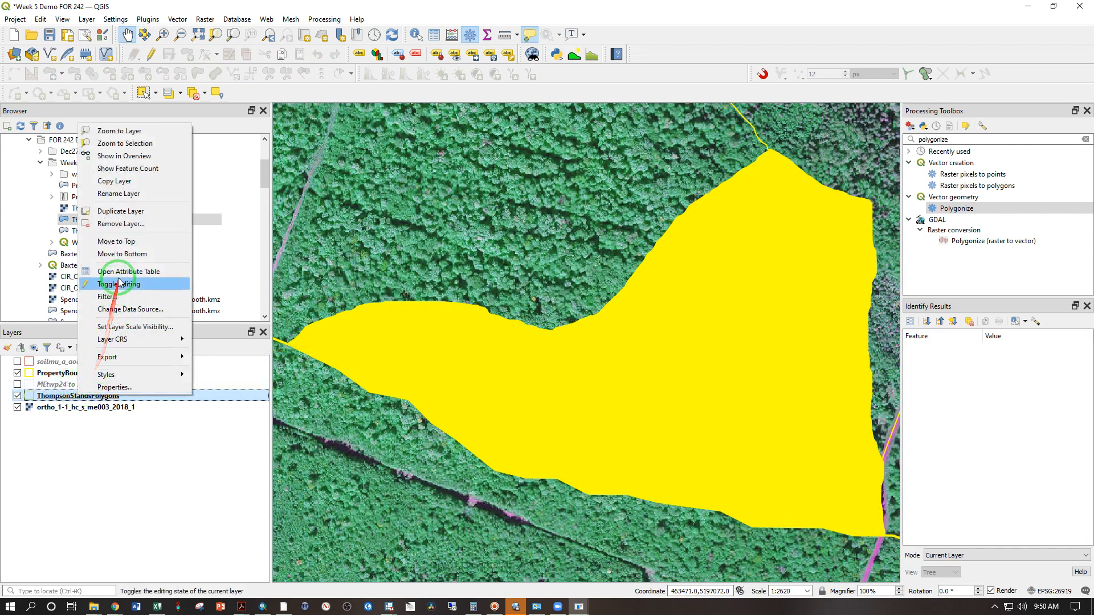
click(114, 131)
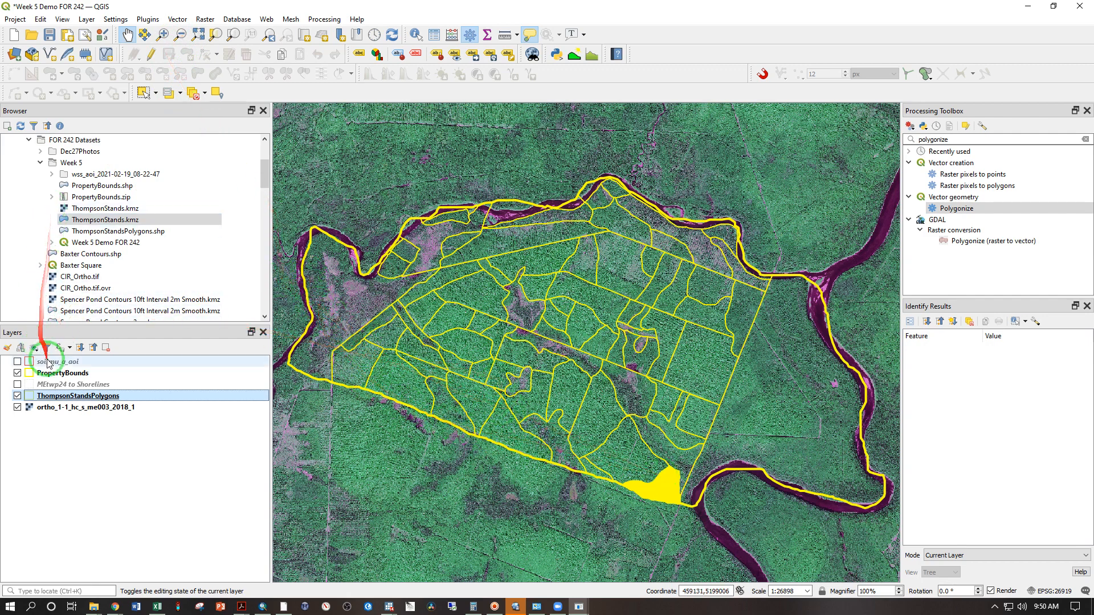
double_click(48, 399)
click(406, 198)
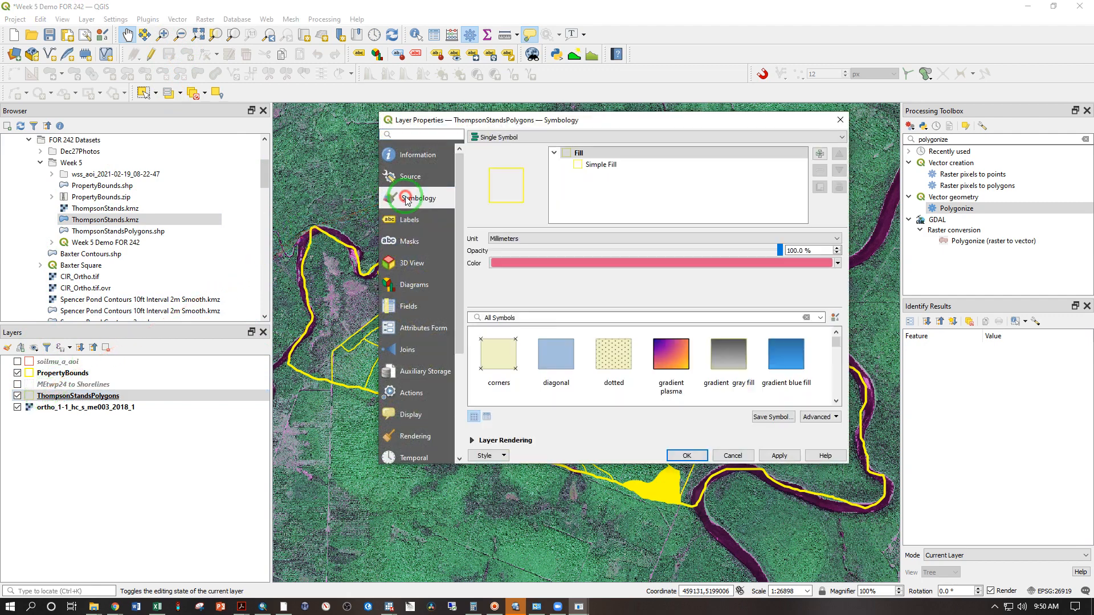
click(505, 140)
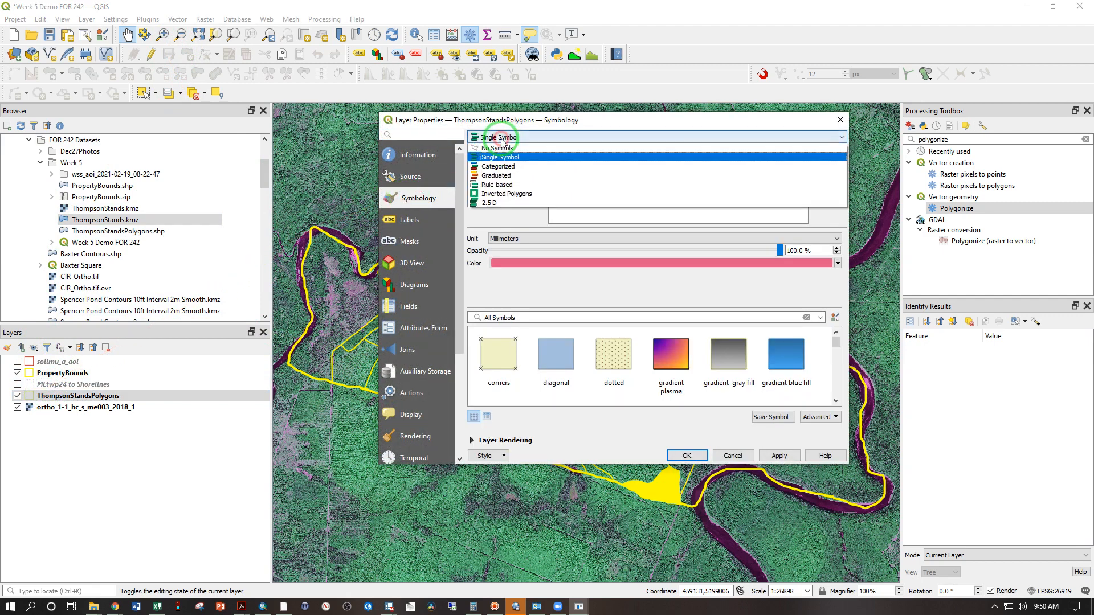
Step: Set the ThompsonStandsPolygons layer to categorized symbology on the Compositio field and classify its values
click(499, 166)
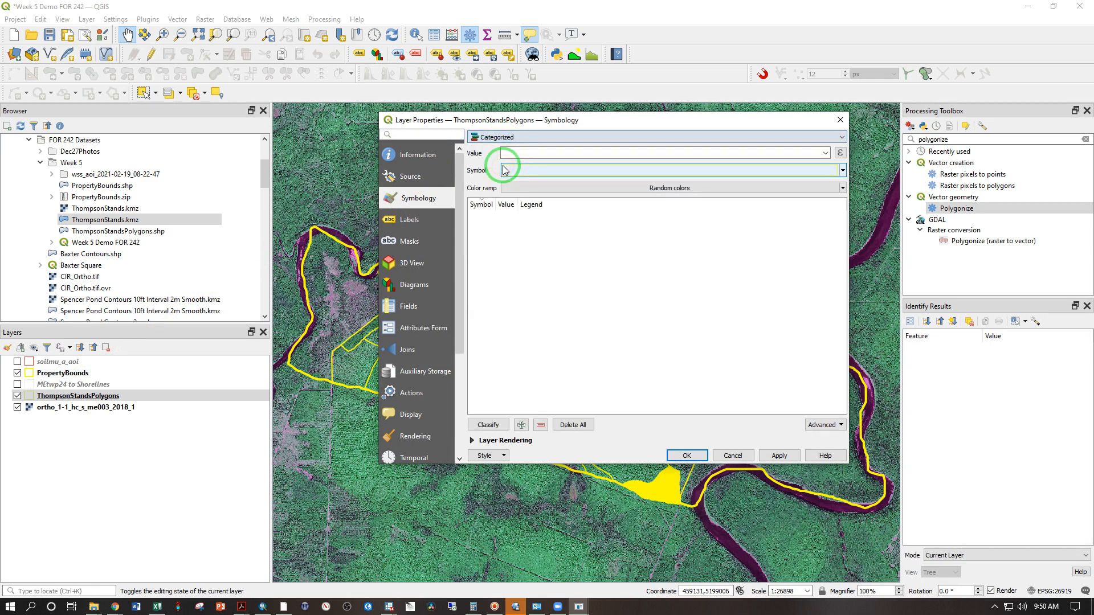
click(825, 154)
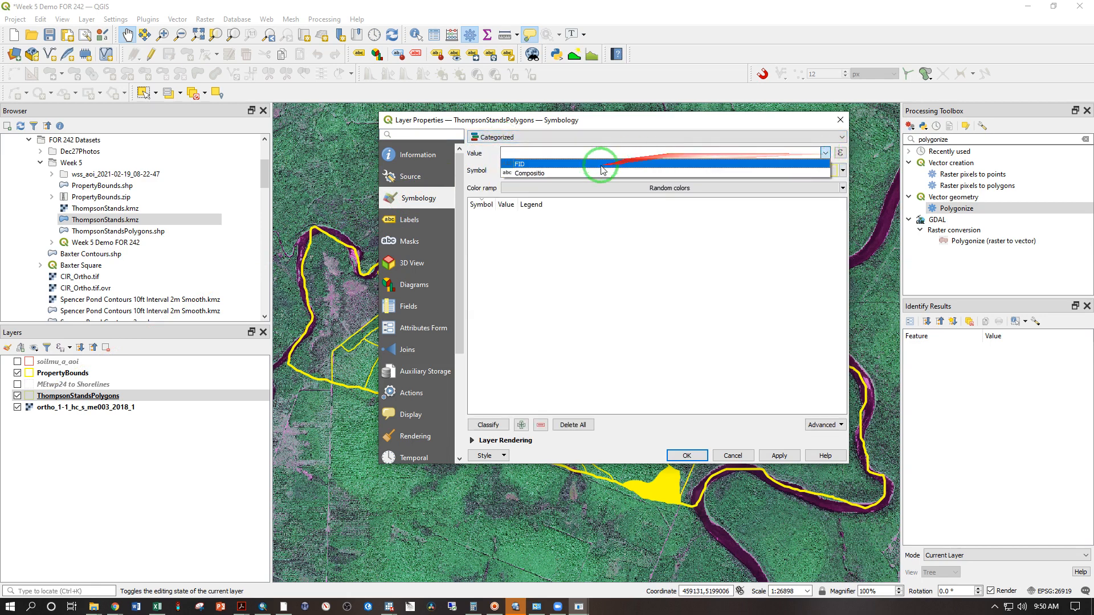
click(532, 173)
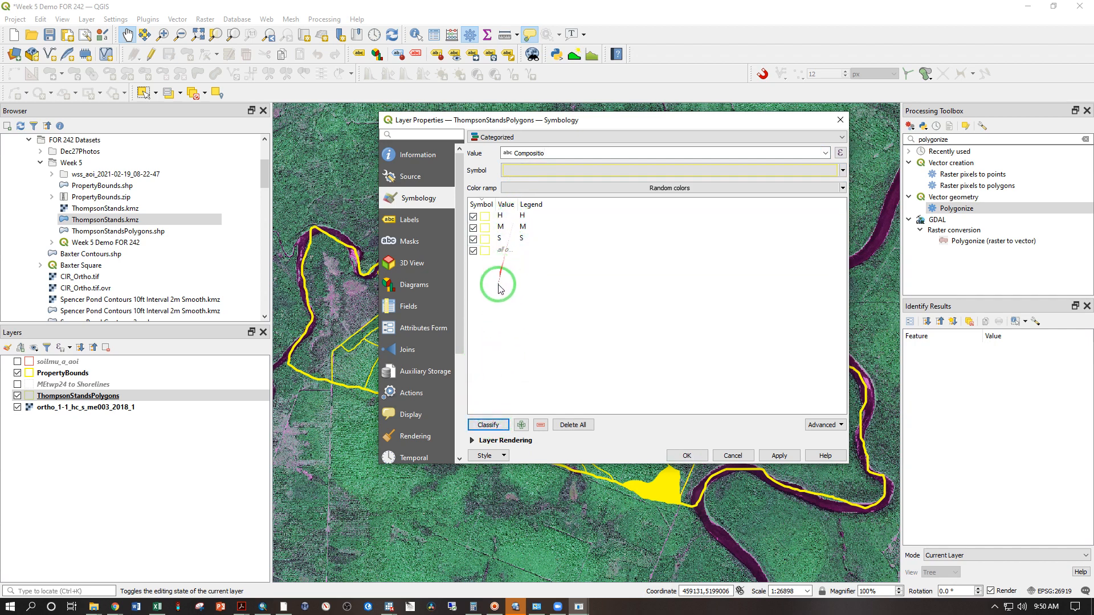
Step: Give the H category a yellow BDiagonal simple fill and apply it to the map
click(488, 225)
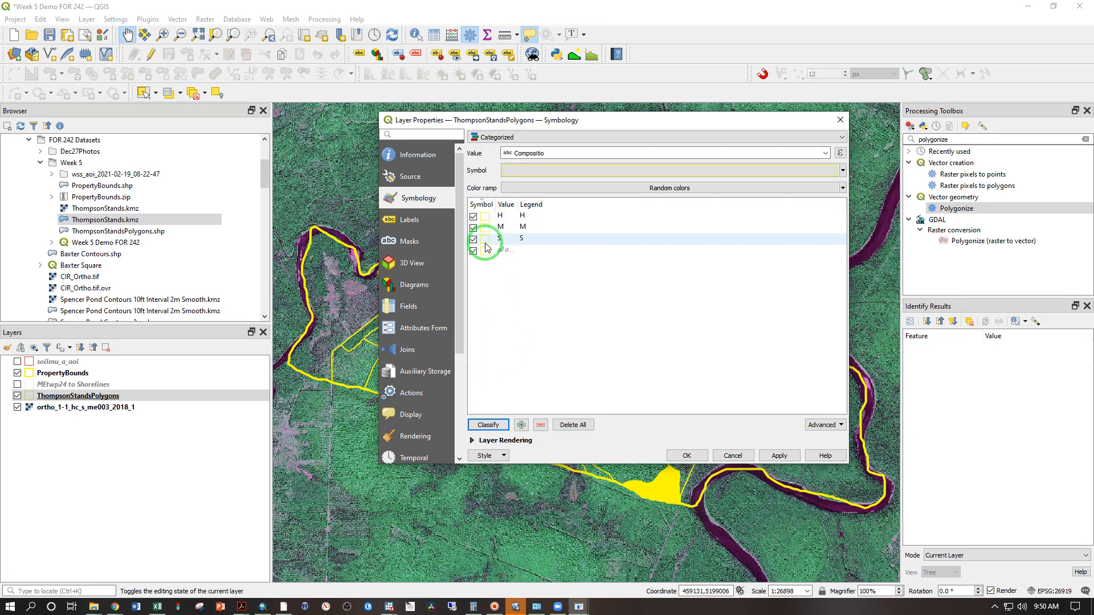
click(483, 217)
double_click(484, 219)
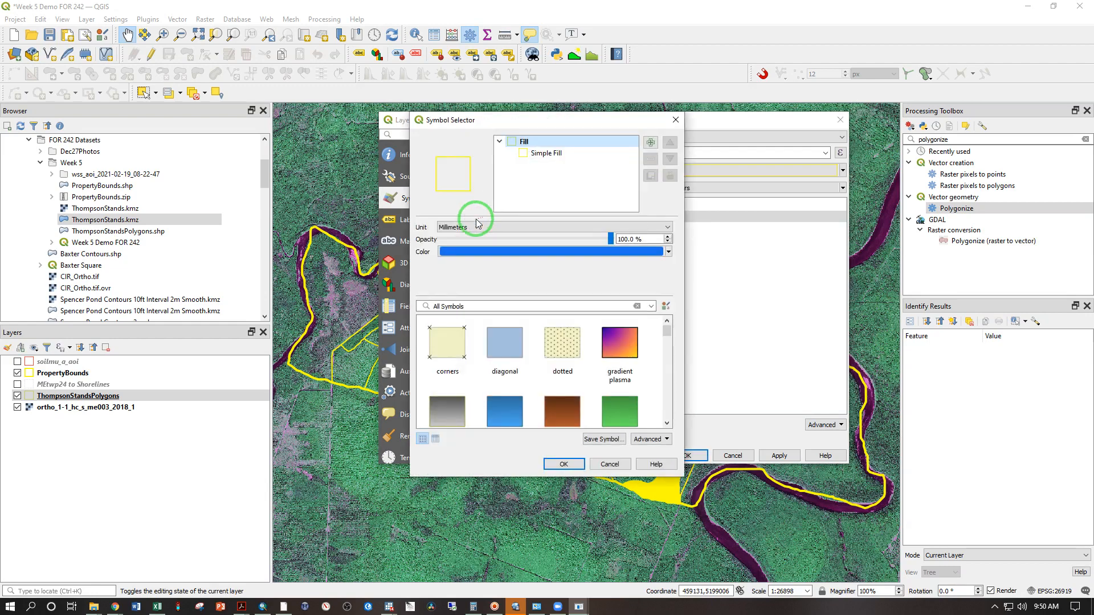
click(533, 155)
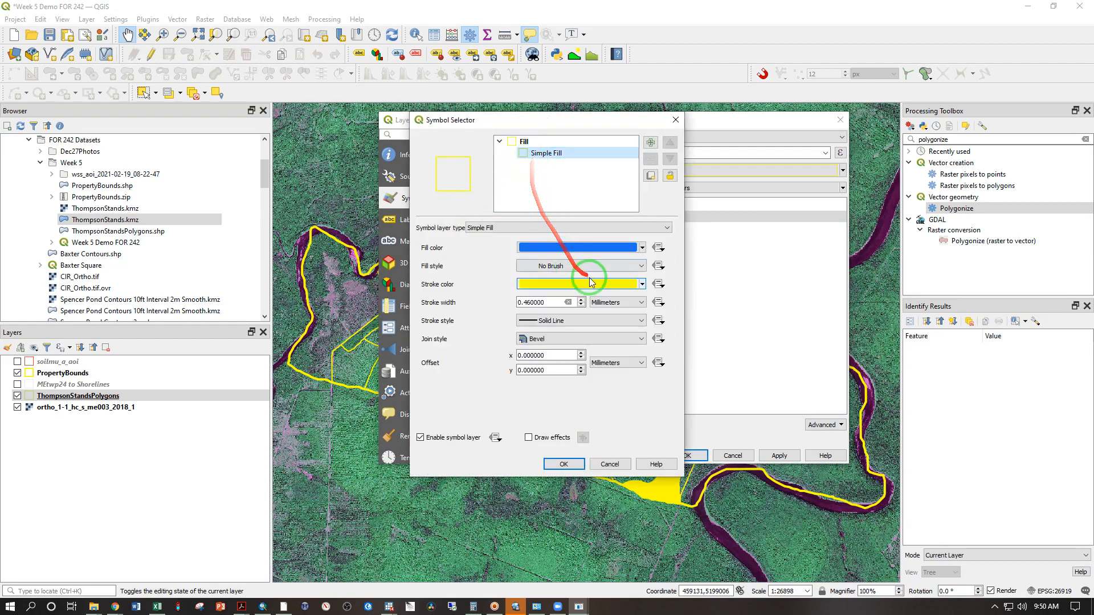
click(609, 265)
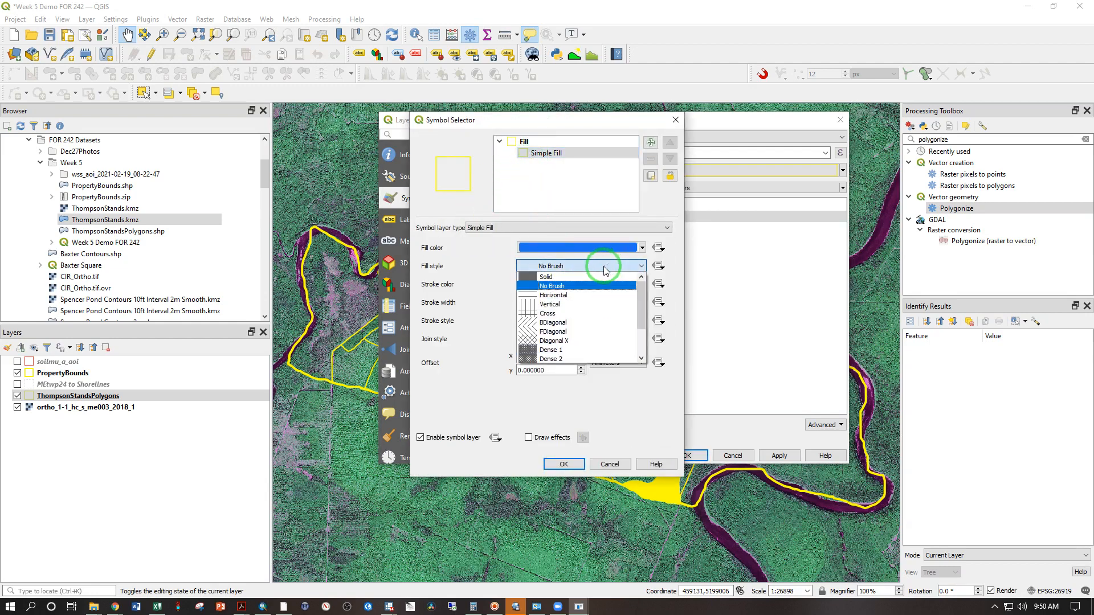
click(567, 322)
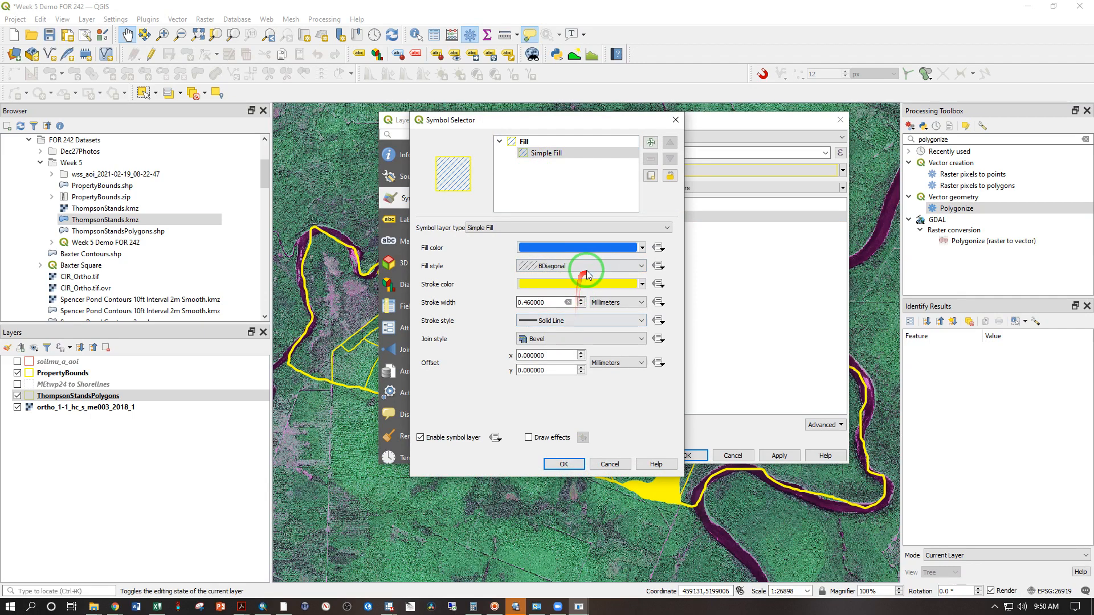
click(643, 247)
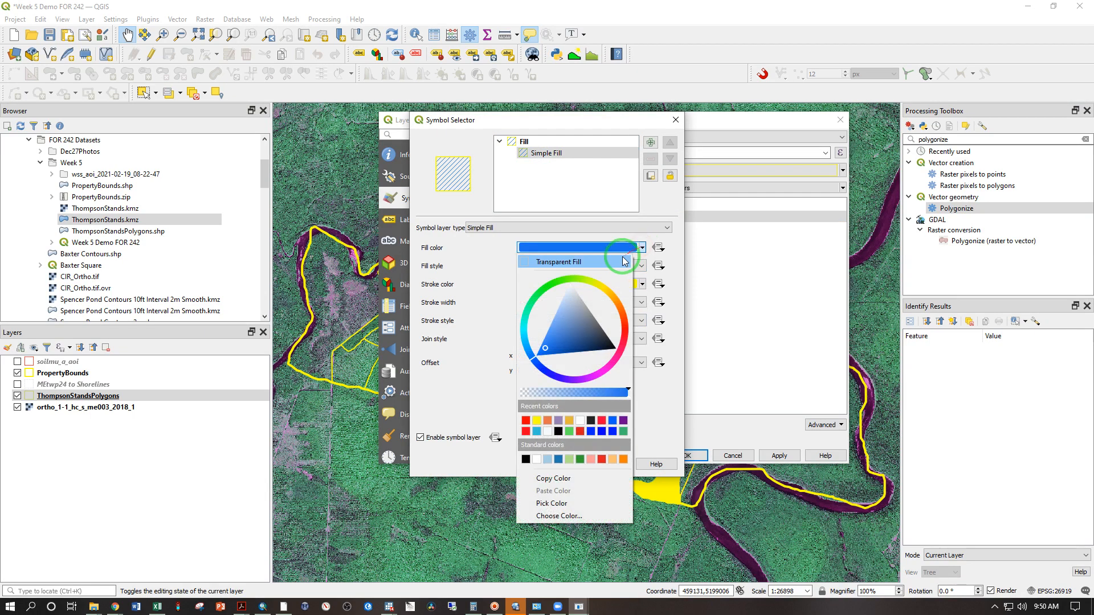
click(536, 421)
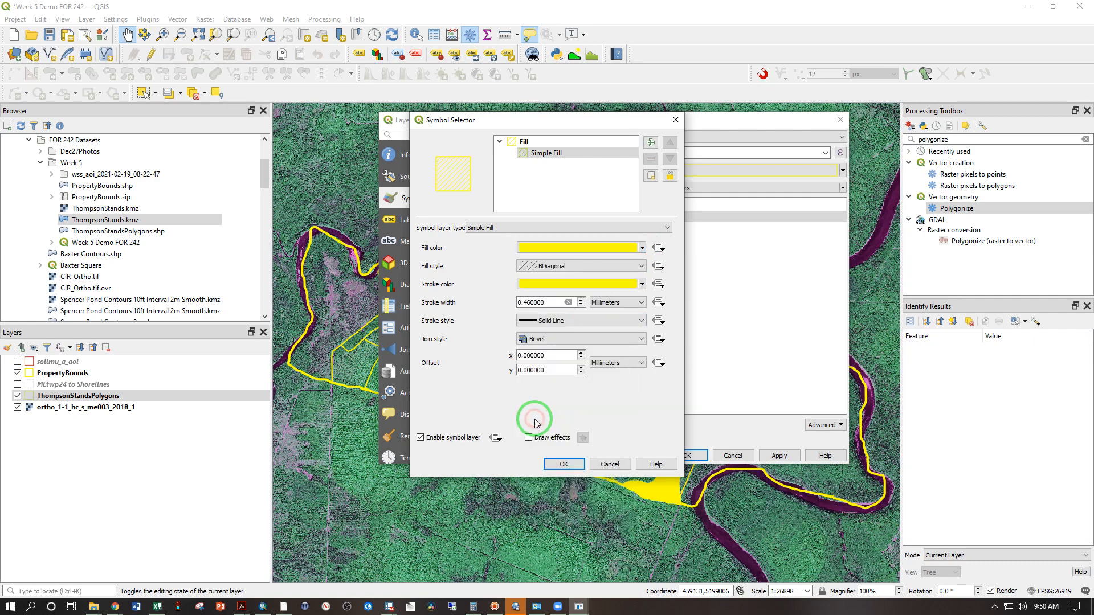
click(566, 463)
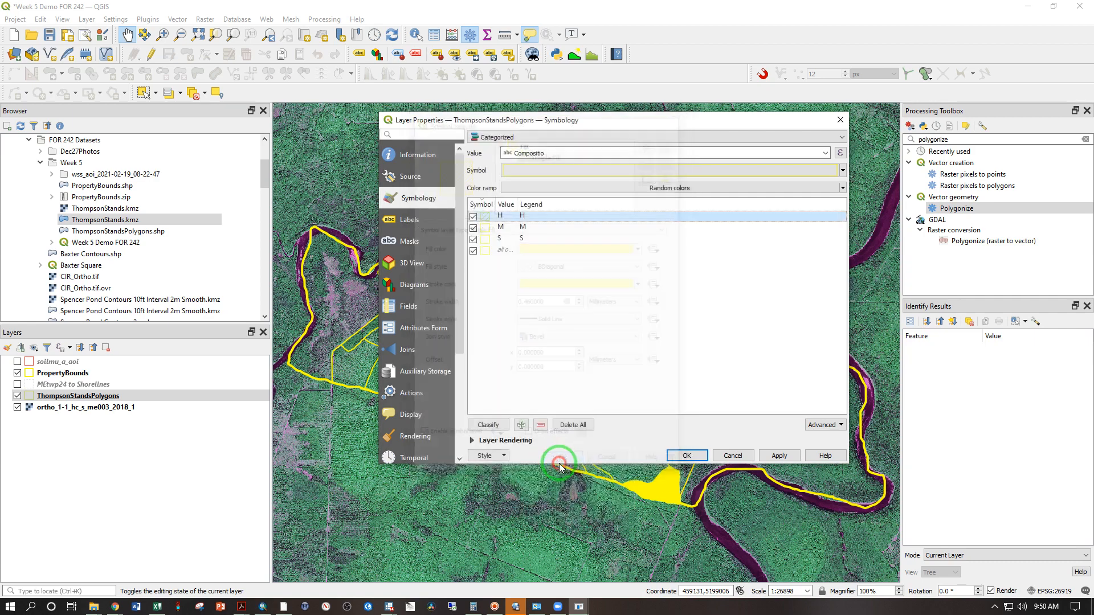
click(778, 455)
drag(651, 124, 862, 159)
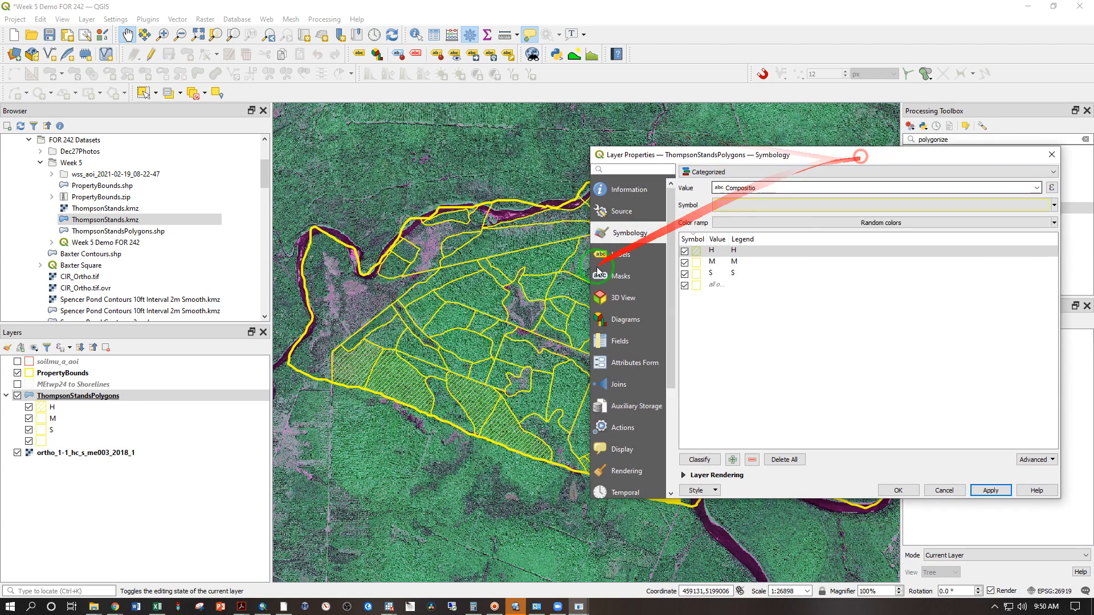
Step: Give the M category a simple fill with the Diagonal X style in yellow
double_click(698, 265)
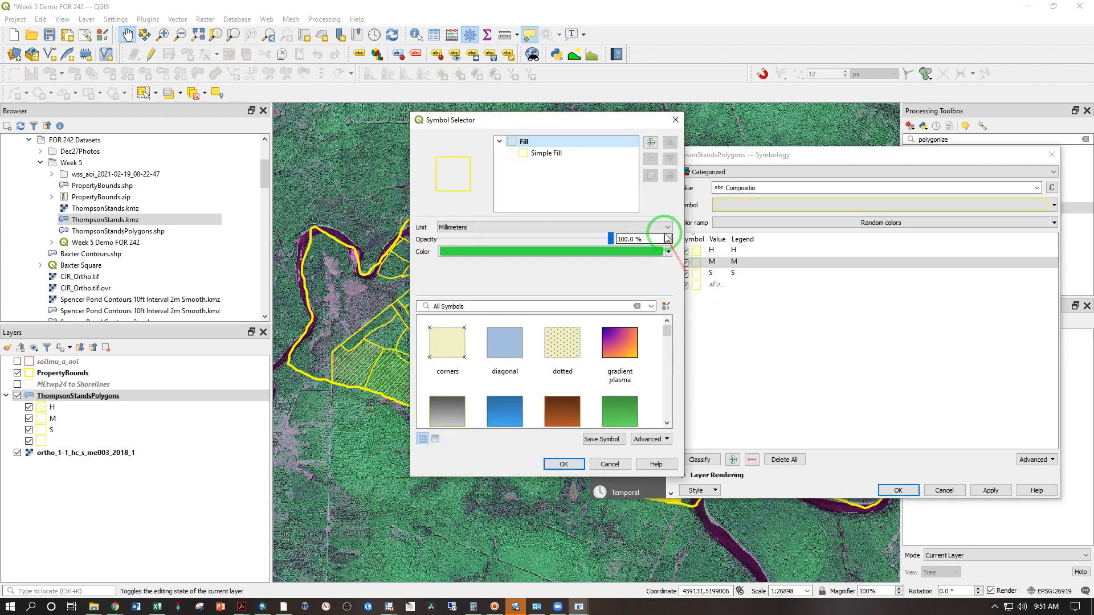
click(556, 152)
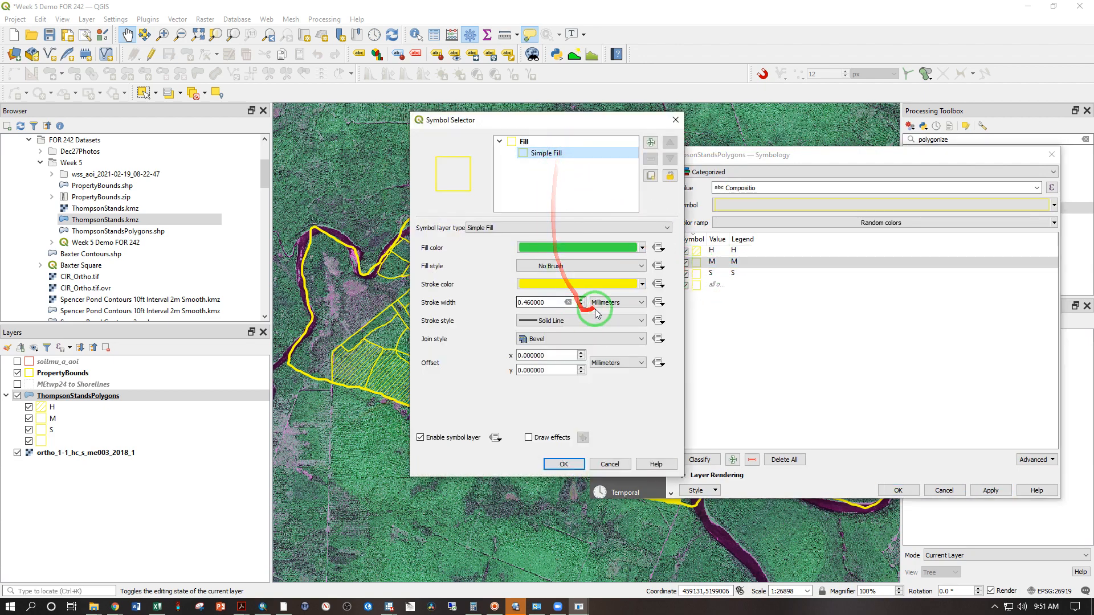
click(626, 266)
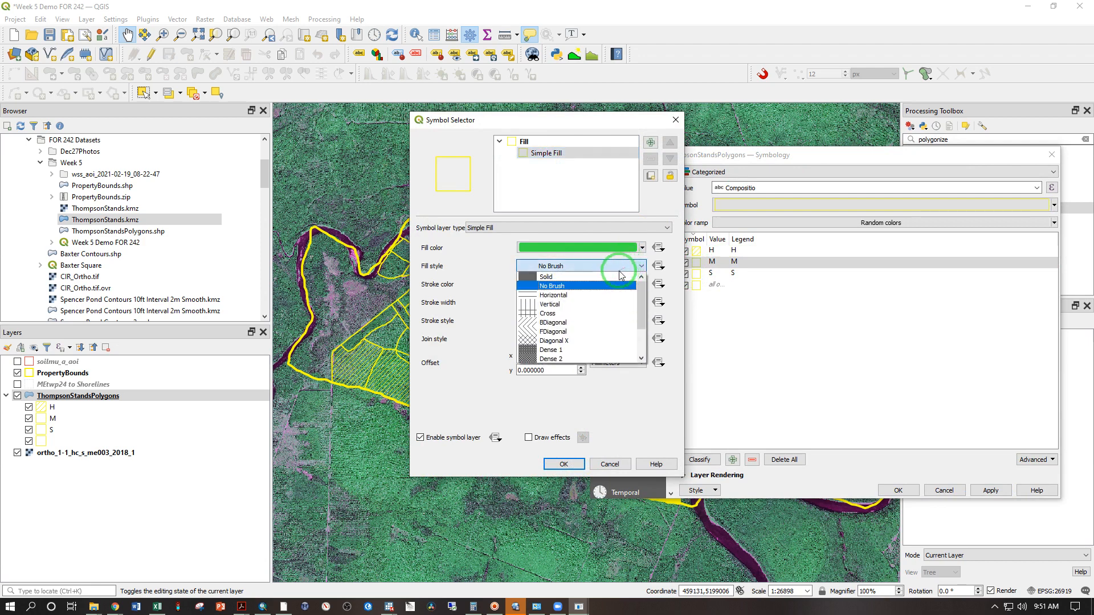
scroll(605, 333, down, 2)
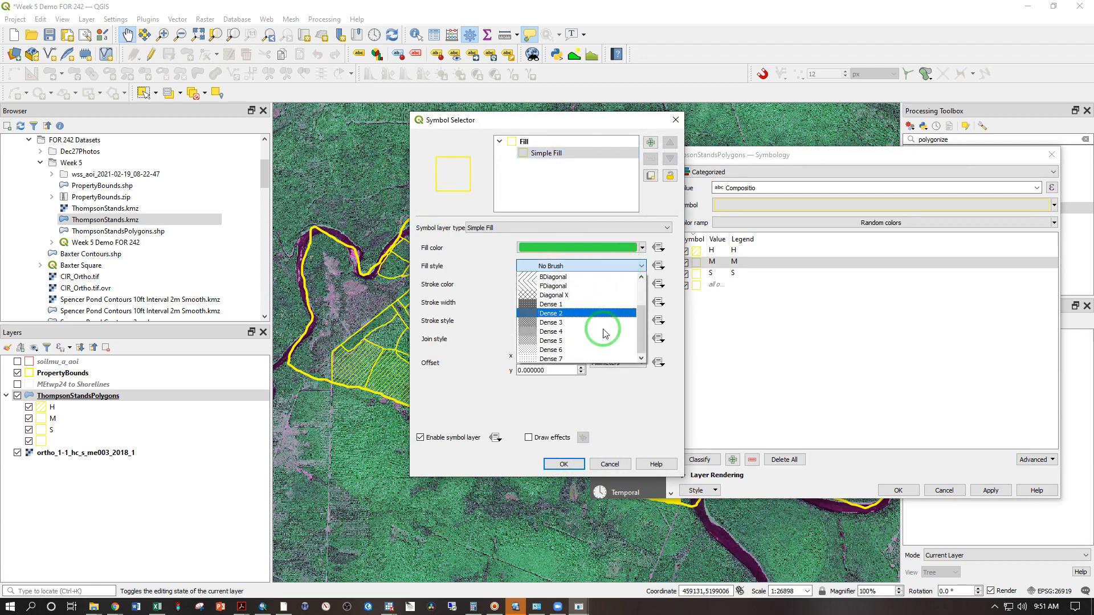
scroll(601, 333, up, 1)
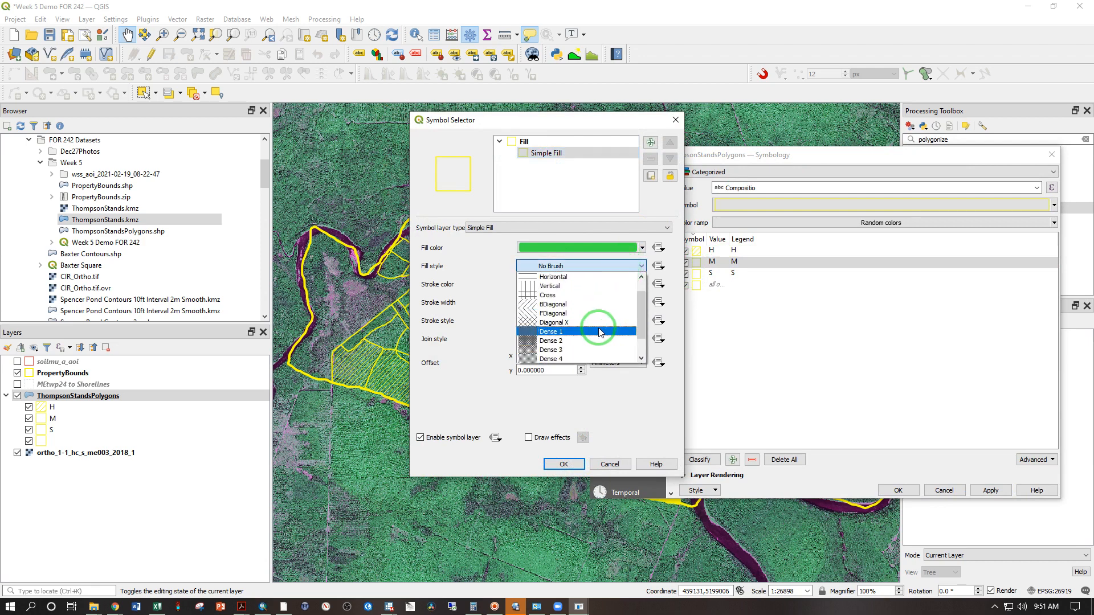
click(533, 323)
click(642, 248)
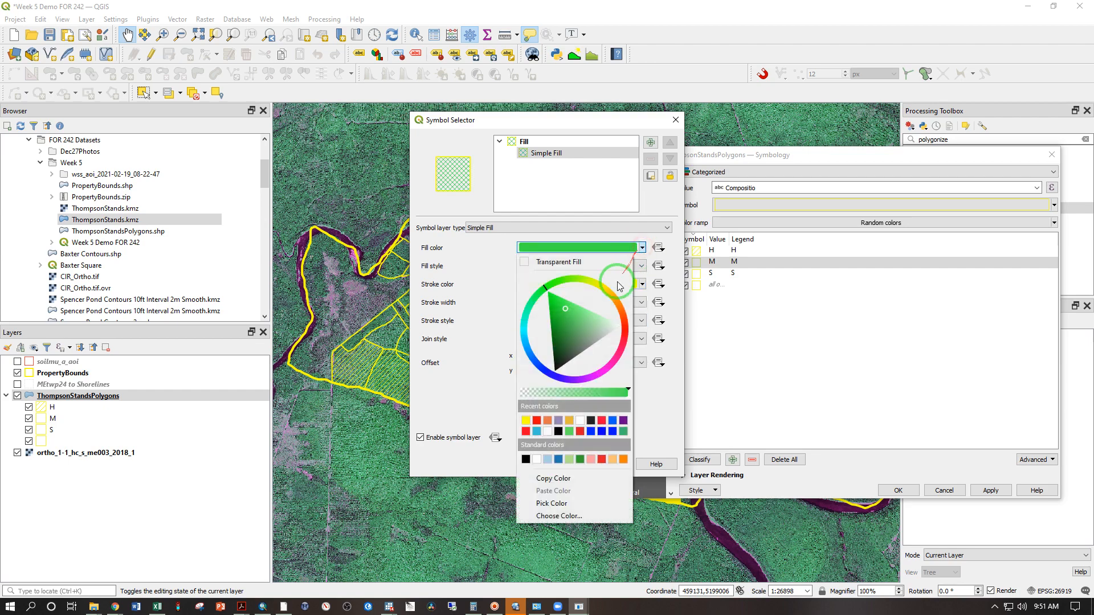
click(619, 286)
click(520, 416)
click(559, 464)
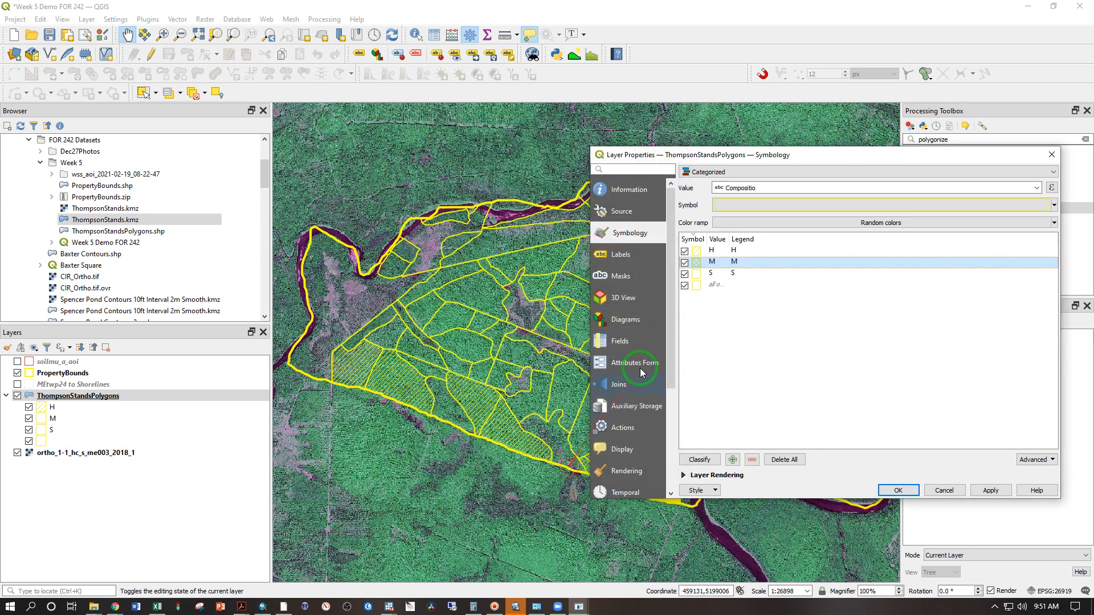
Step: Give the S category a yellow FDiagonal simple fill and accept the layer's symbology
double_click(689, 274)
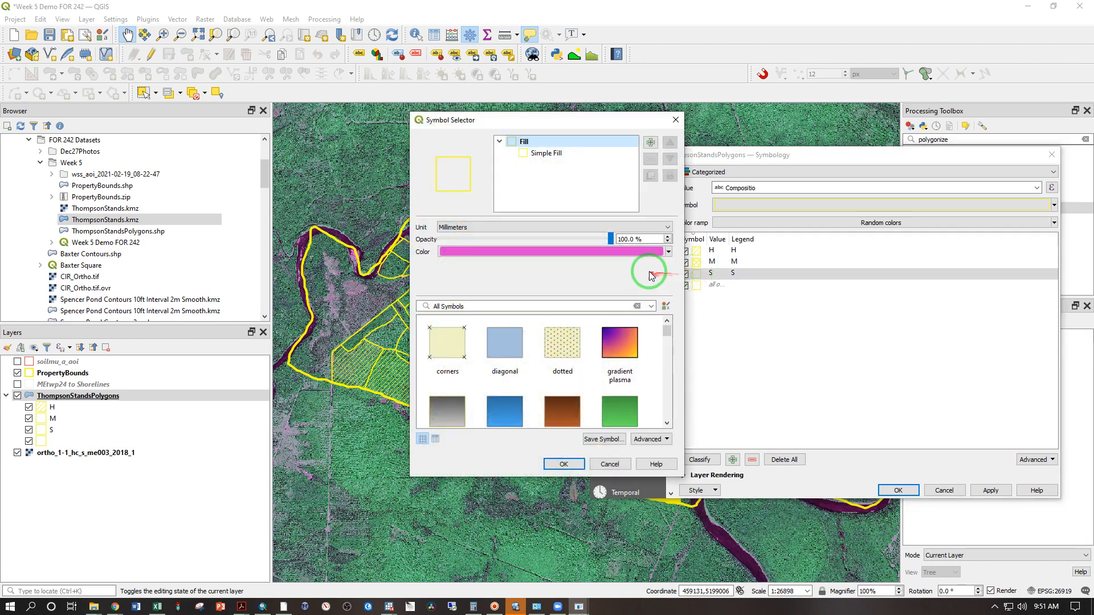
click(546, 153)
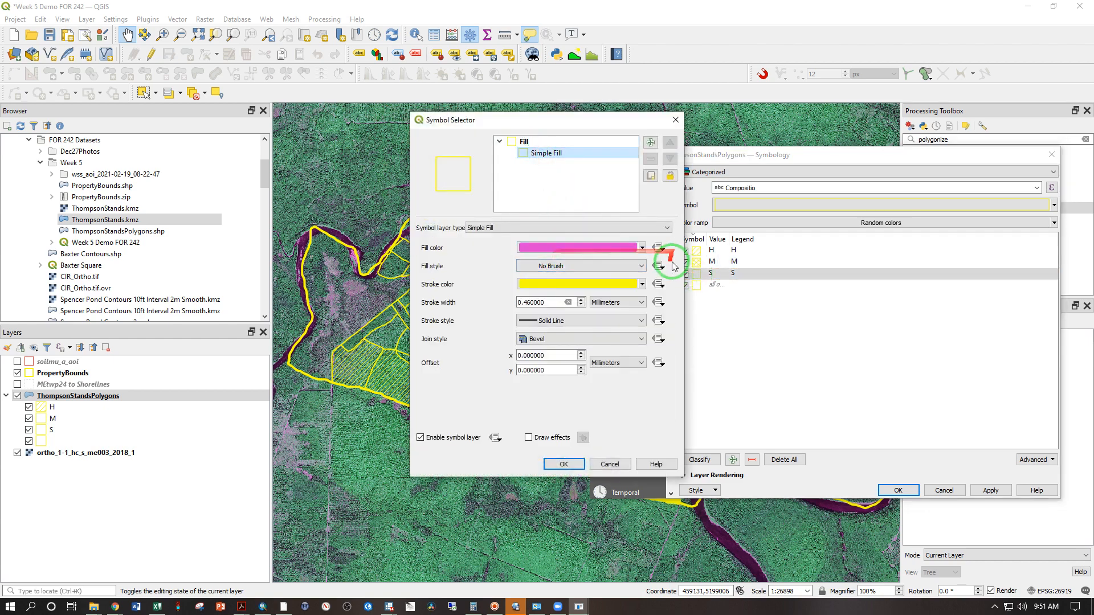
click(641, 265)
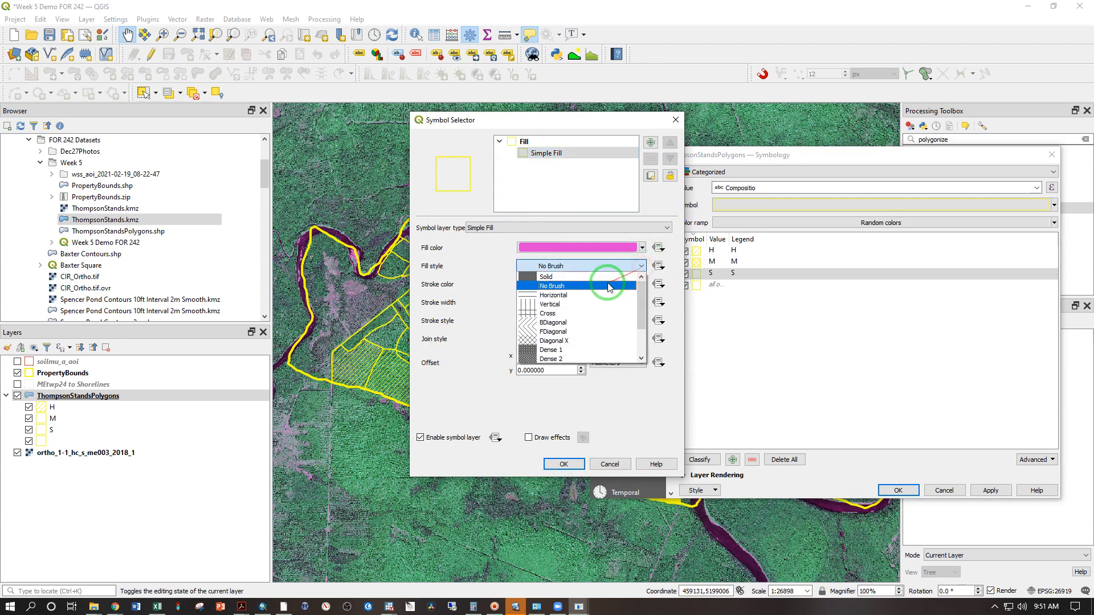
click(579, 331)
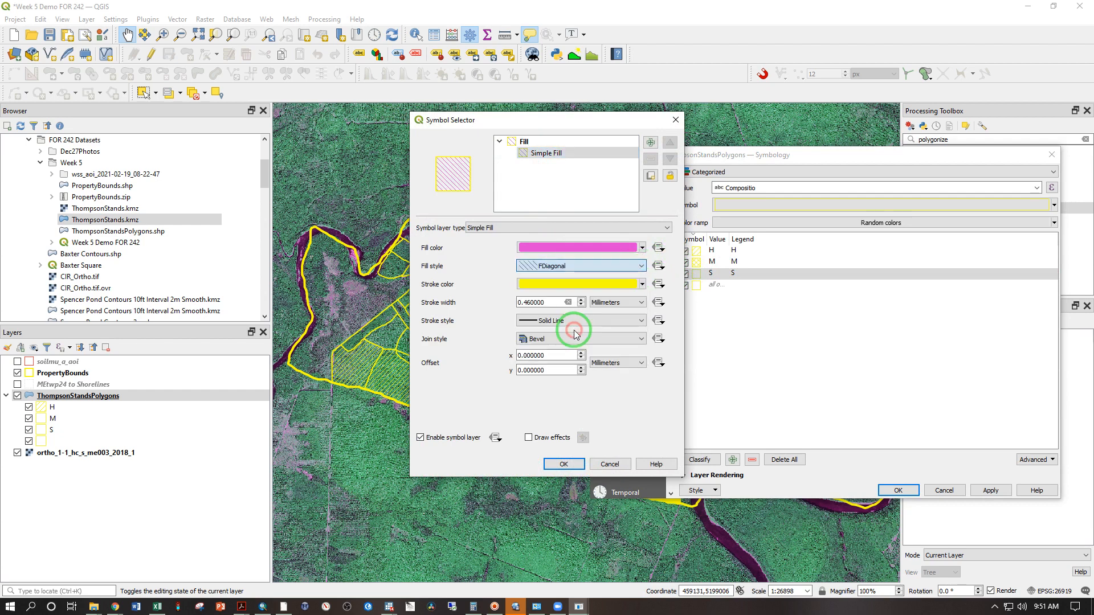
click(642, 247)
click(524, 421)
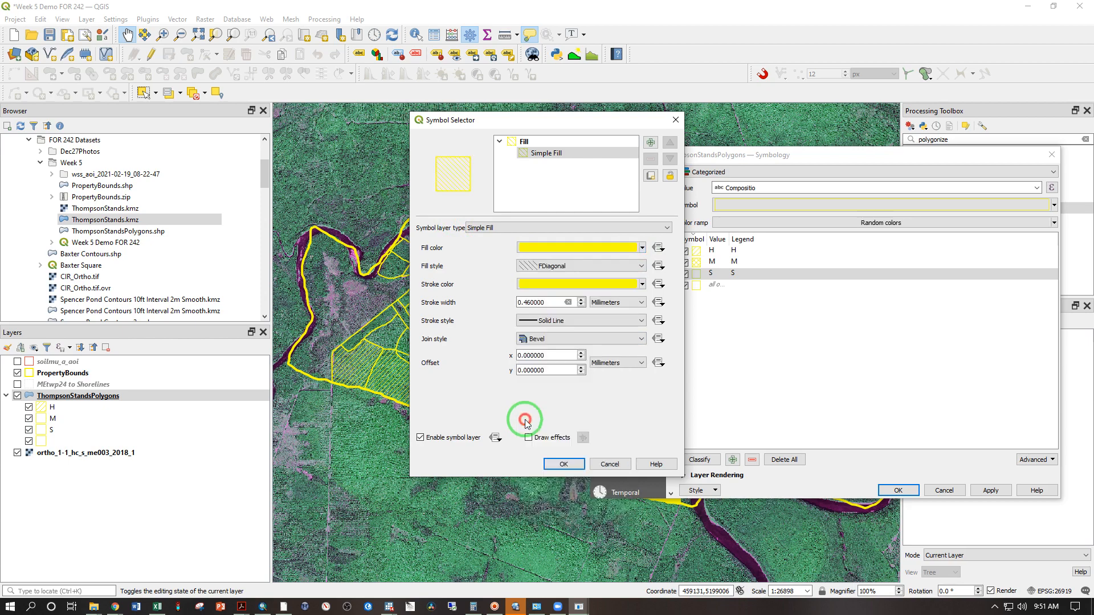
click(561, 464)
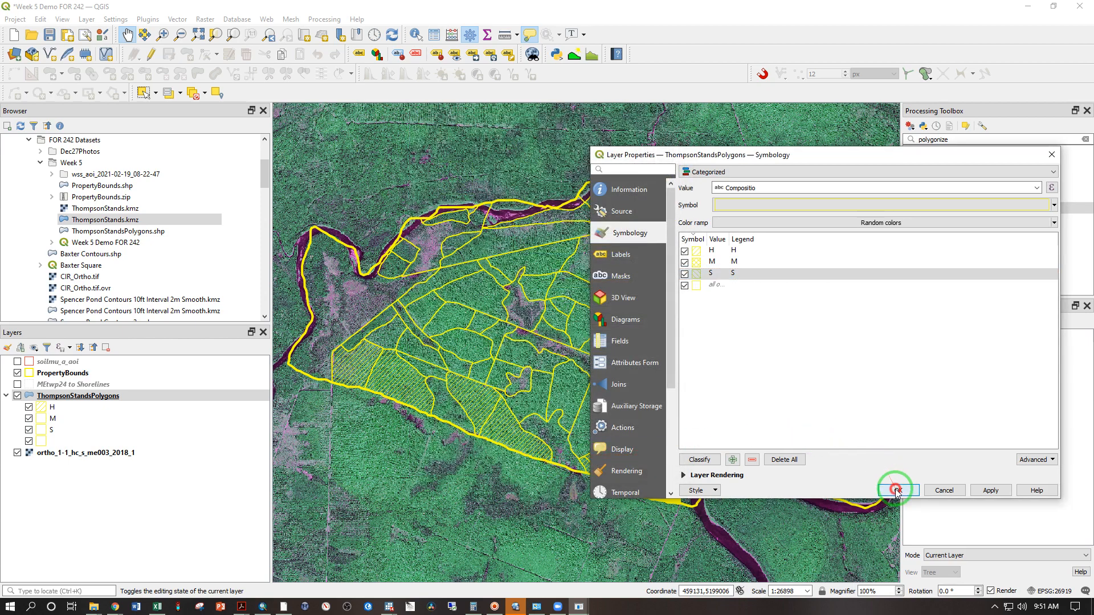
click(898, 489)
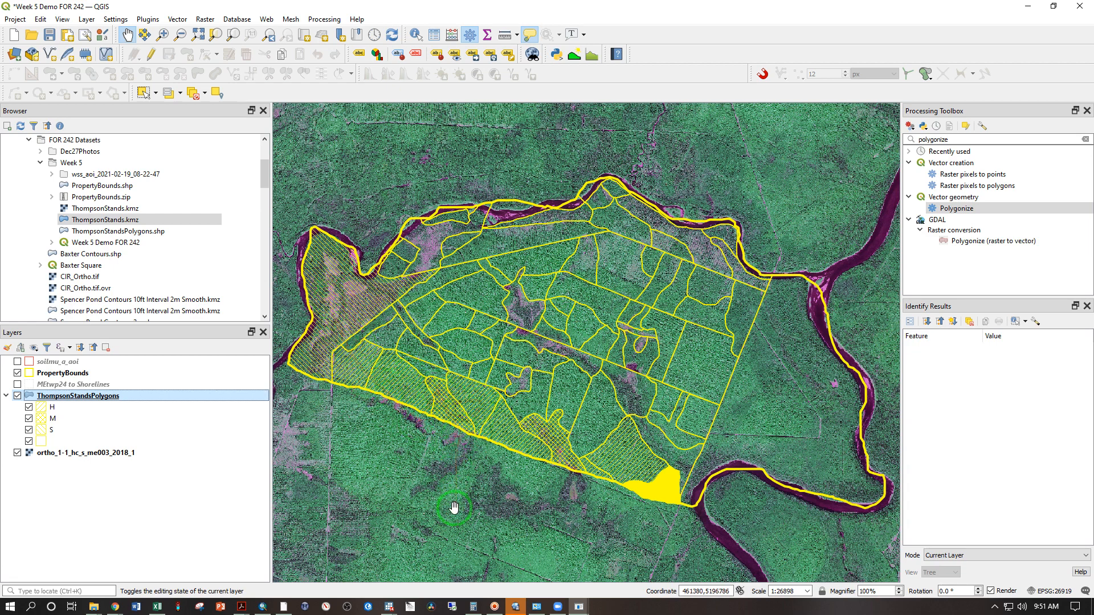
Step: Clear the feature selection and open the ThompsonStandsPolygons attribute table in edit mode, placed beside the map
click(191, 94)
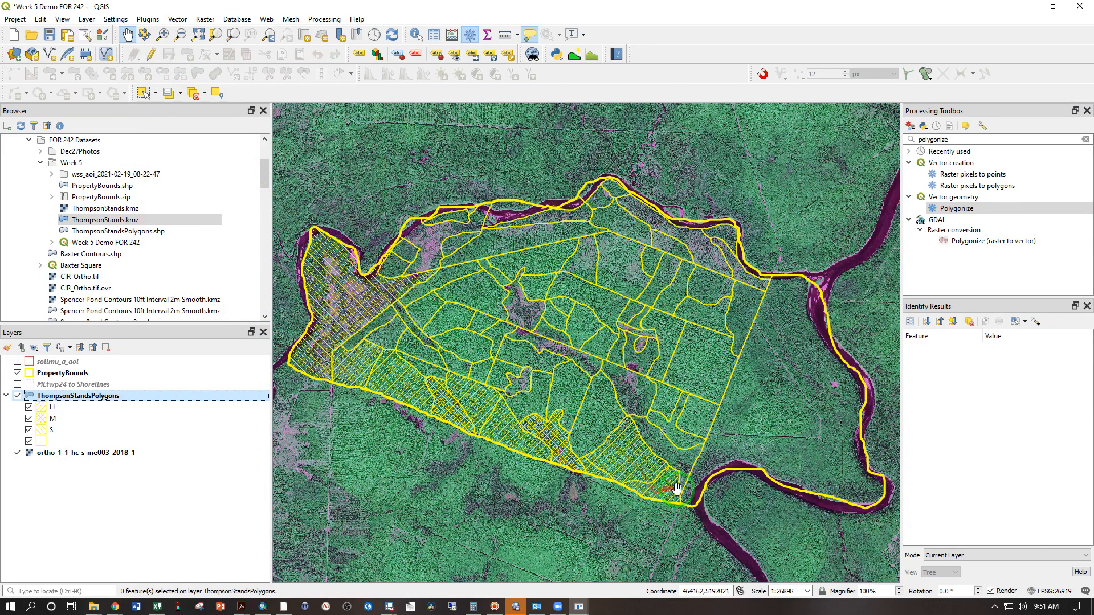
right_click(76, 399)
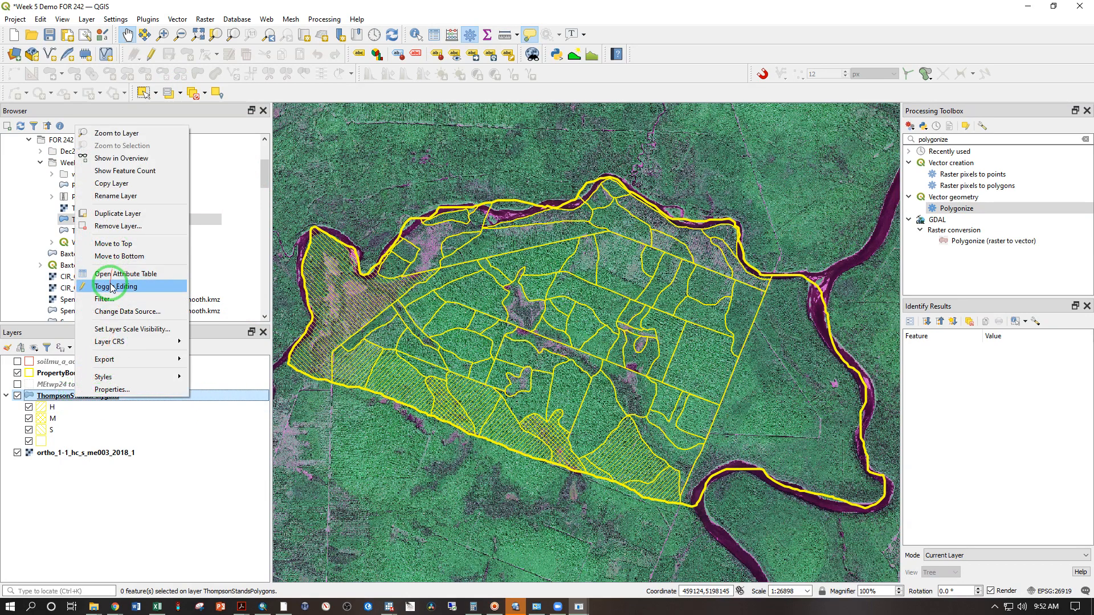
click(112, 287)
right_click(86, 394)
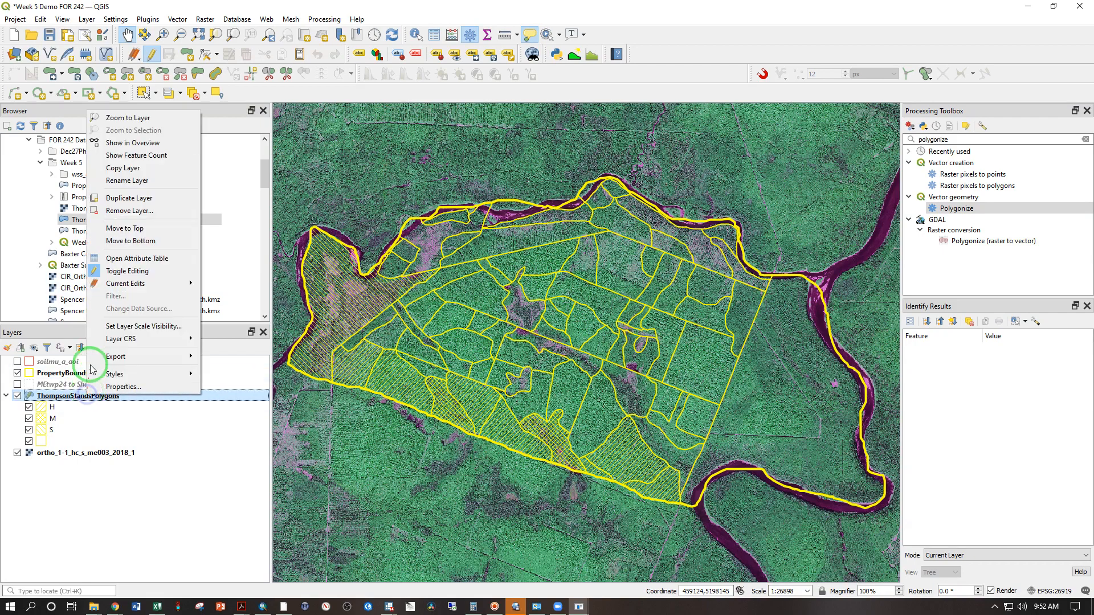
click(137, 258)
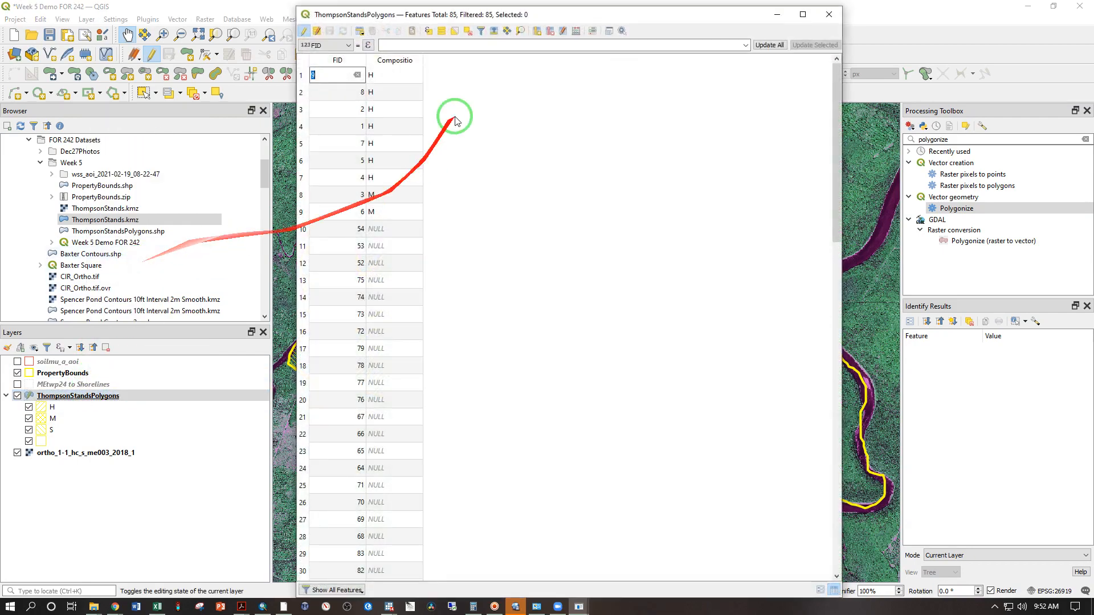
drag(297, 117, 614, 159)
drag(698, 18, 928, 35)
Step: Select the records with FID 54 and FID 6 in turn to locate their stand polygons on the map
click(850, 249)
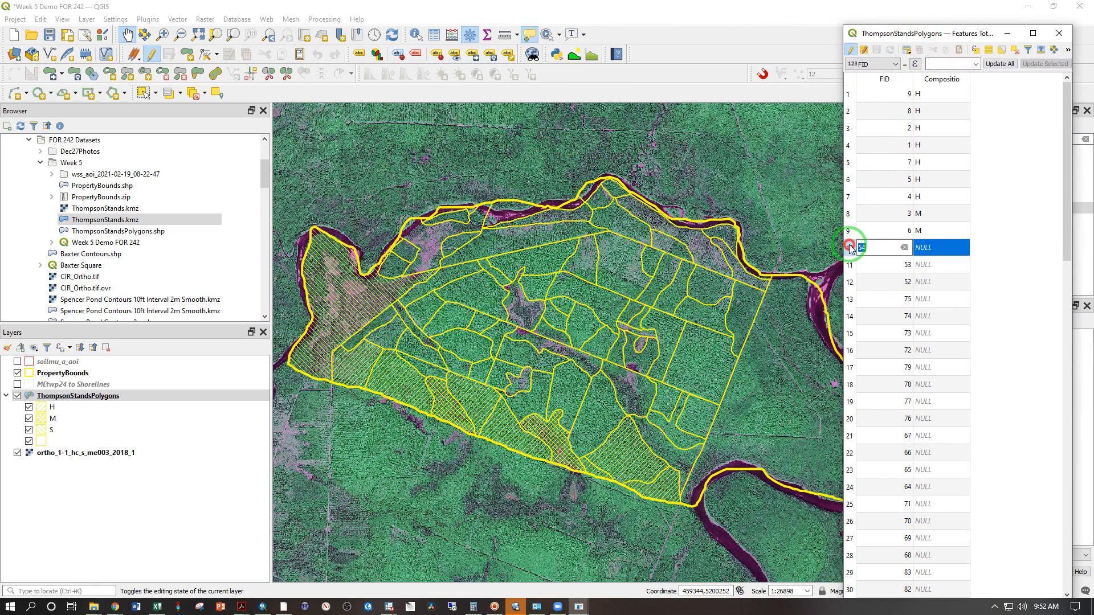
click(849, 234)
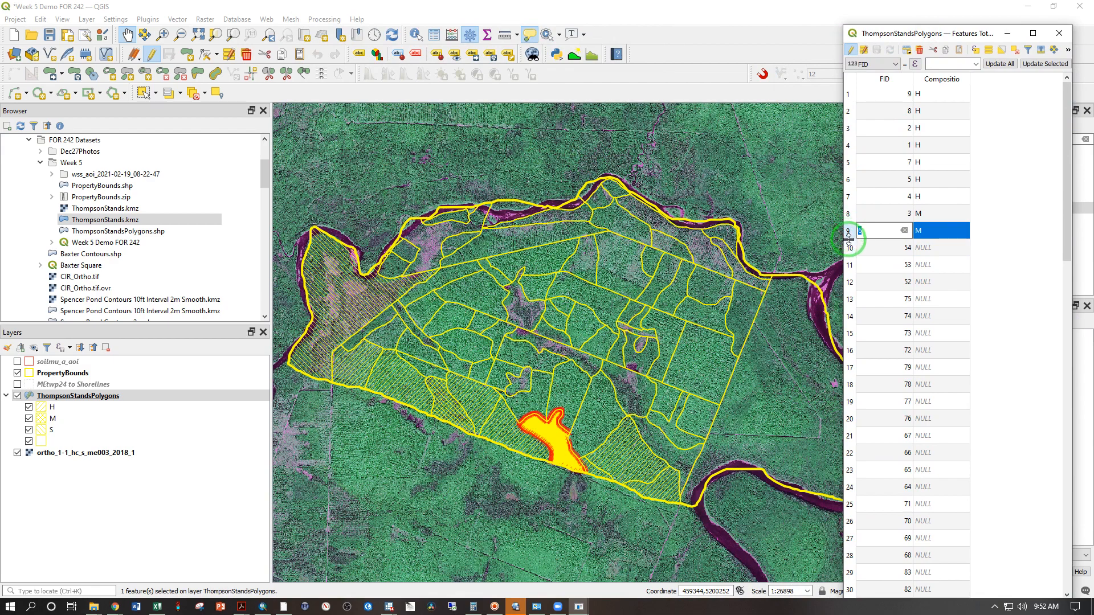
scroll(485, 291, up, 2)
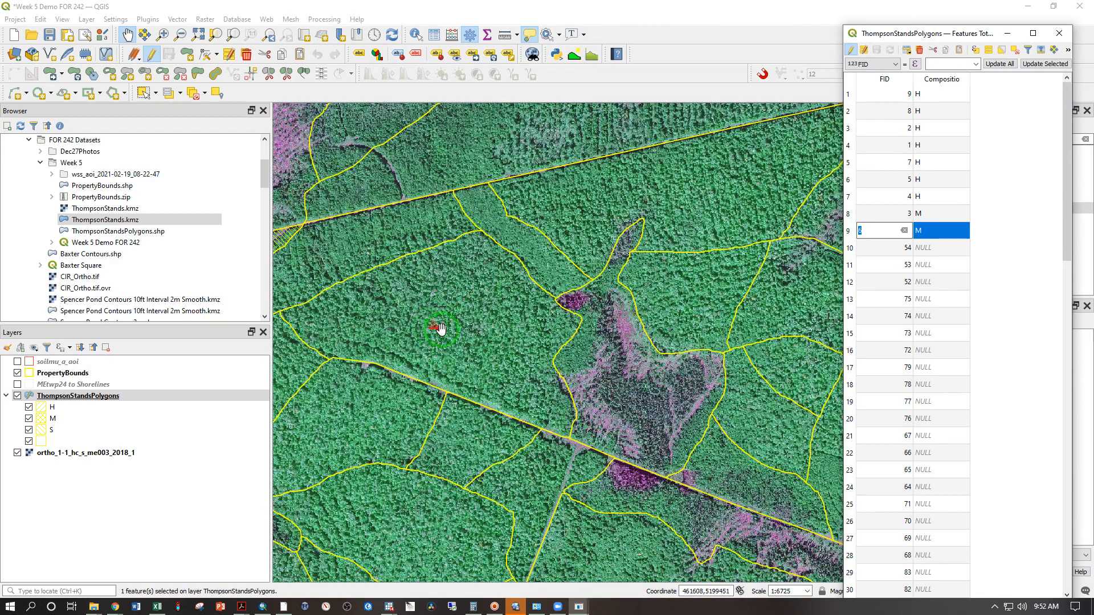
click(853, 247)
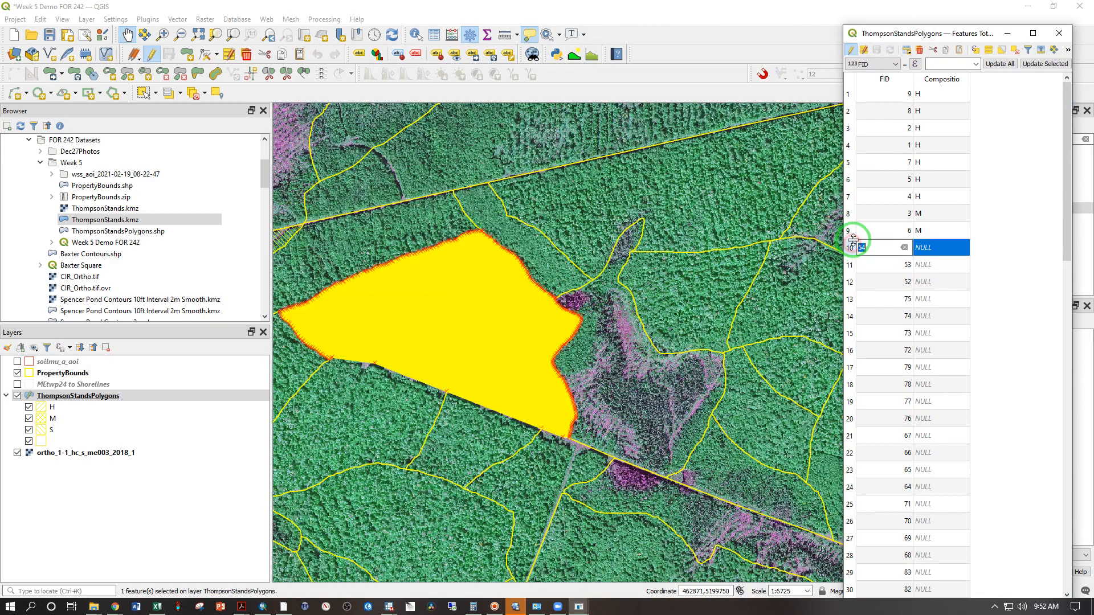
click(850, 231)
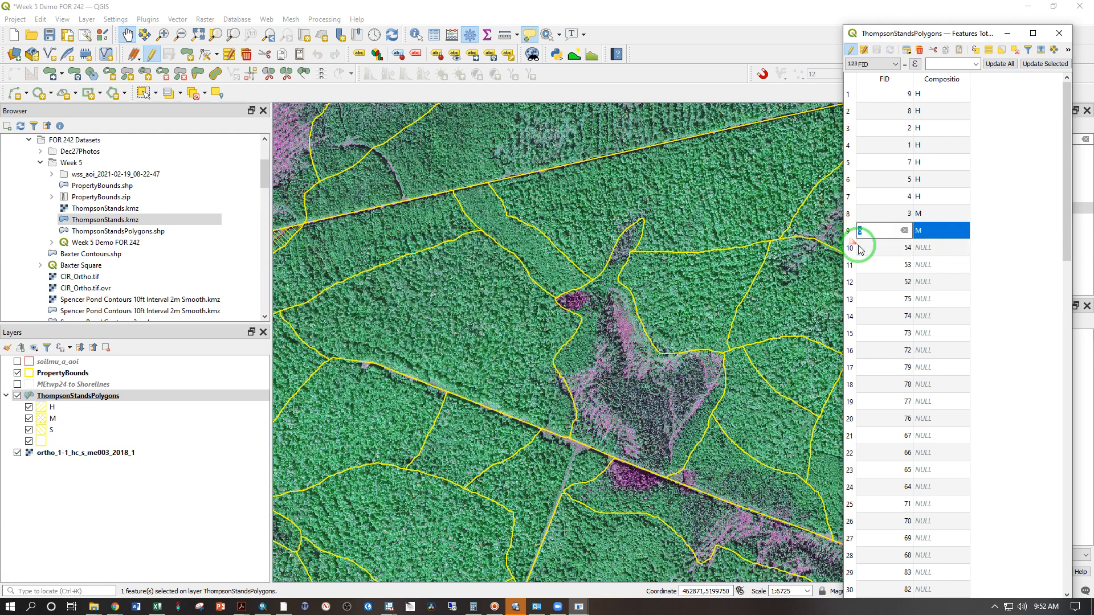
Step: Enter H as the composition of the stand with FID 54 in the attribute table
click(857, 247)
click(929, 247)
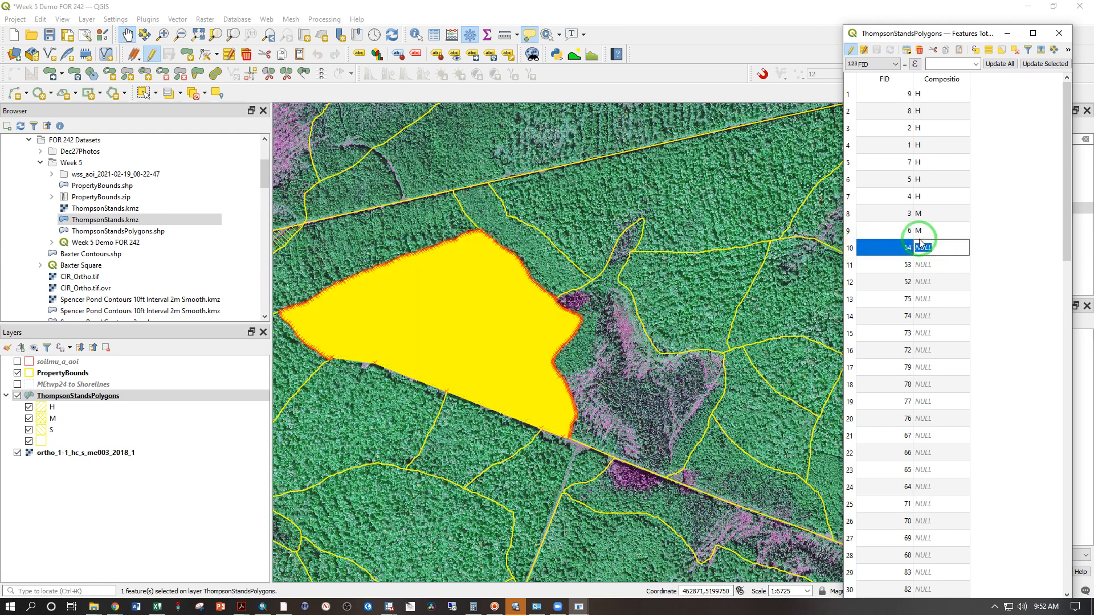
click(850, 265)
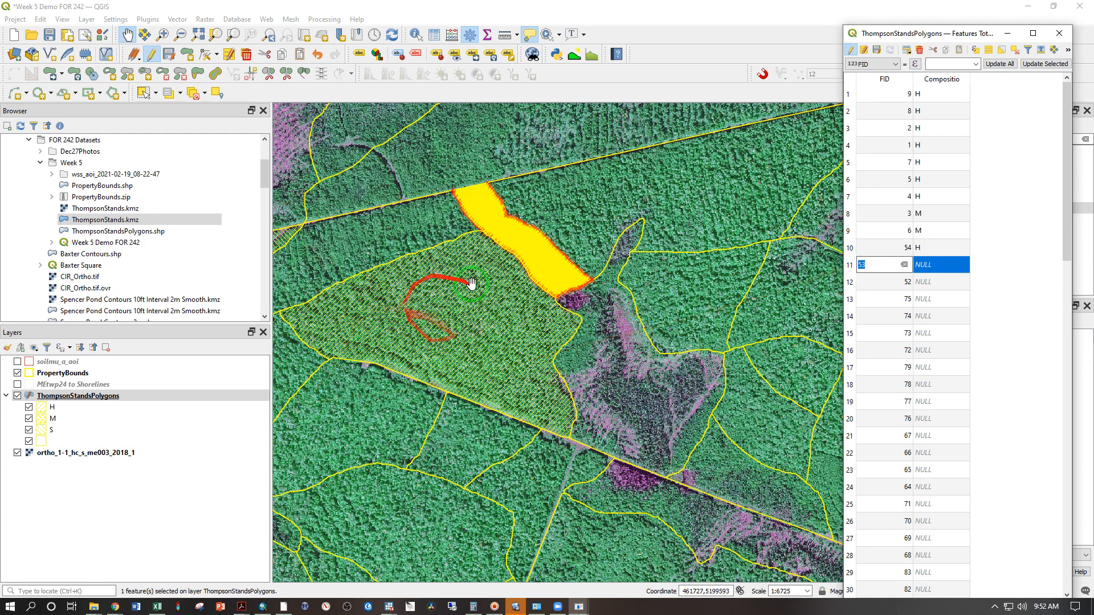
key(Up)
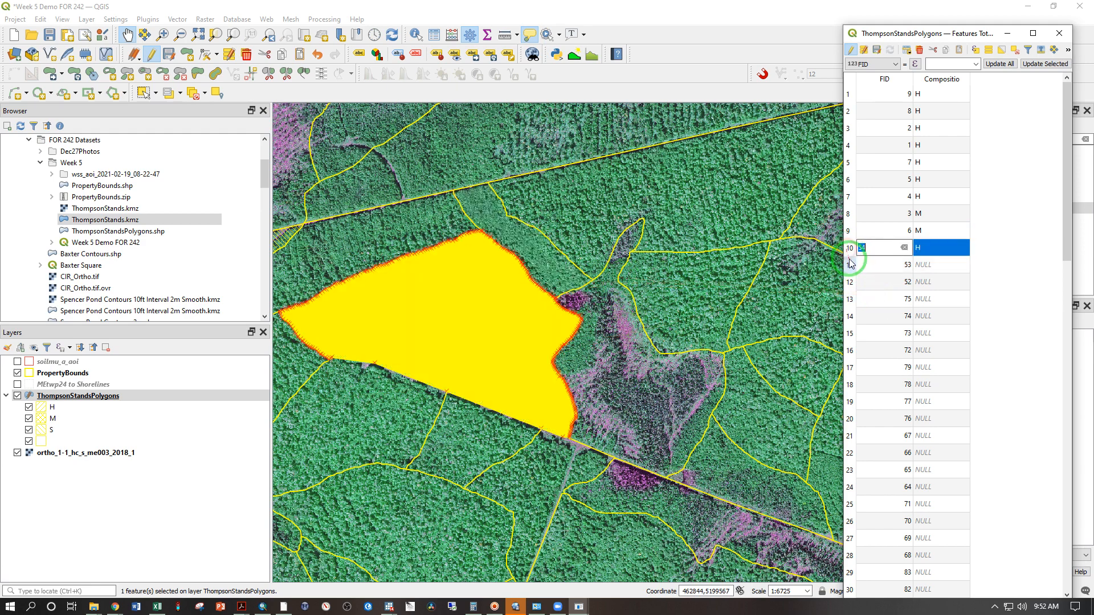
Step: Set the composition of the stands with FID 53 and FID 52 to H
click(849, 266)
double_click(939, 266)
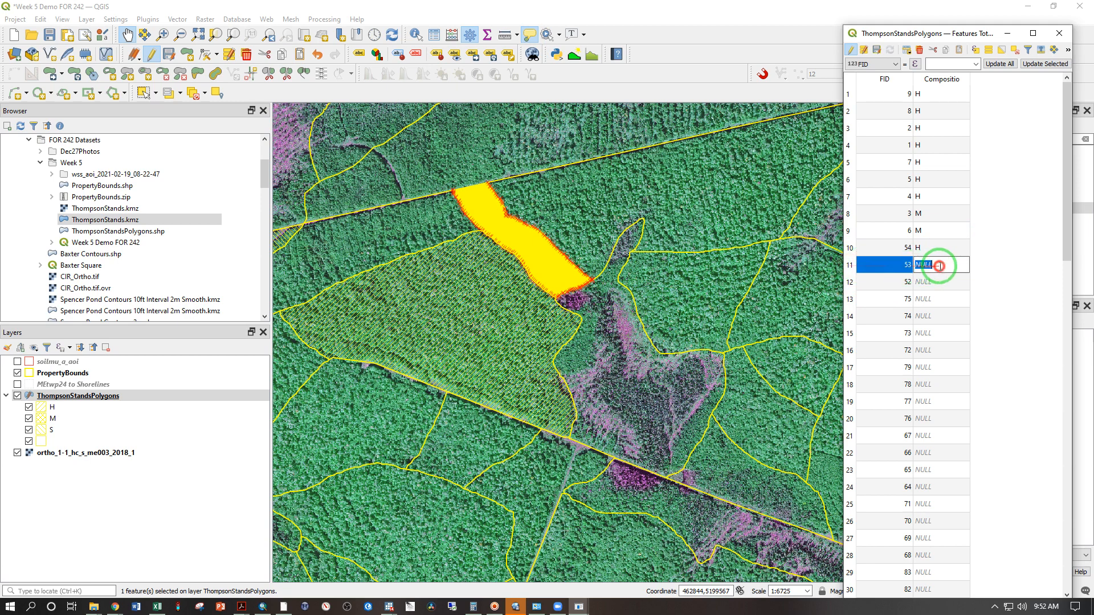
text(H)
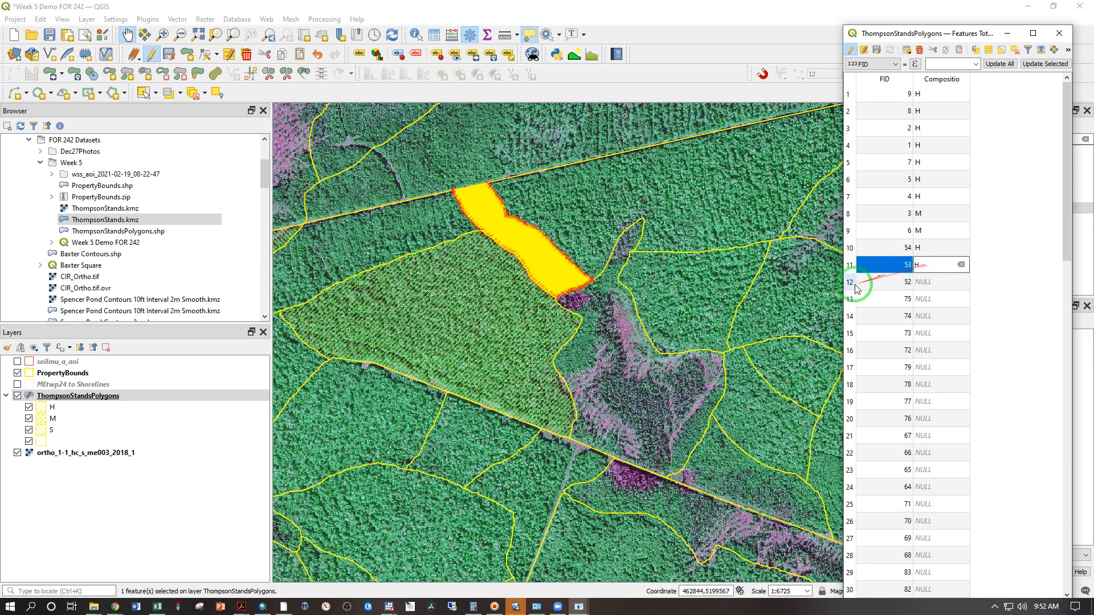
click(850, 282)
click(850, 265)
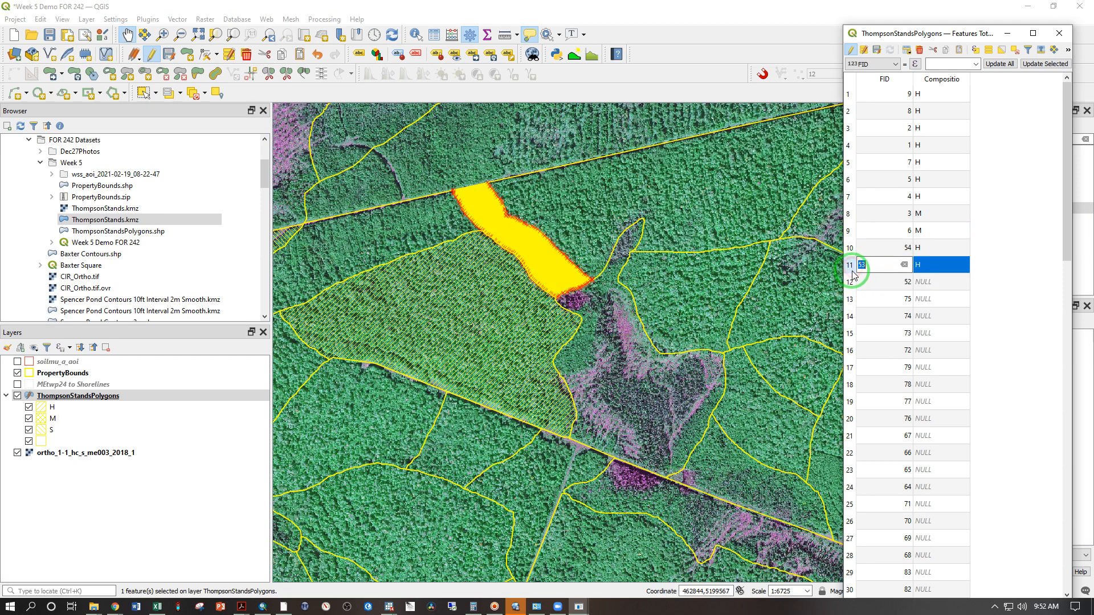
double_click(920, 282)
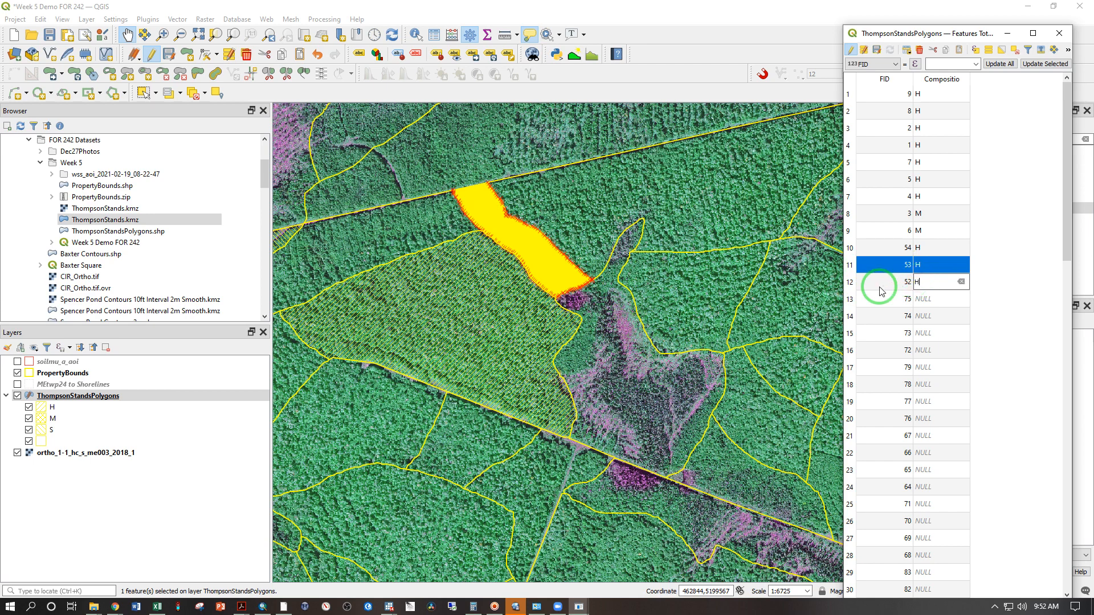
Step: Select the record with FID 75 and zoom the map to its stand polygon
click(852, 299)
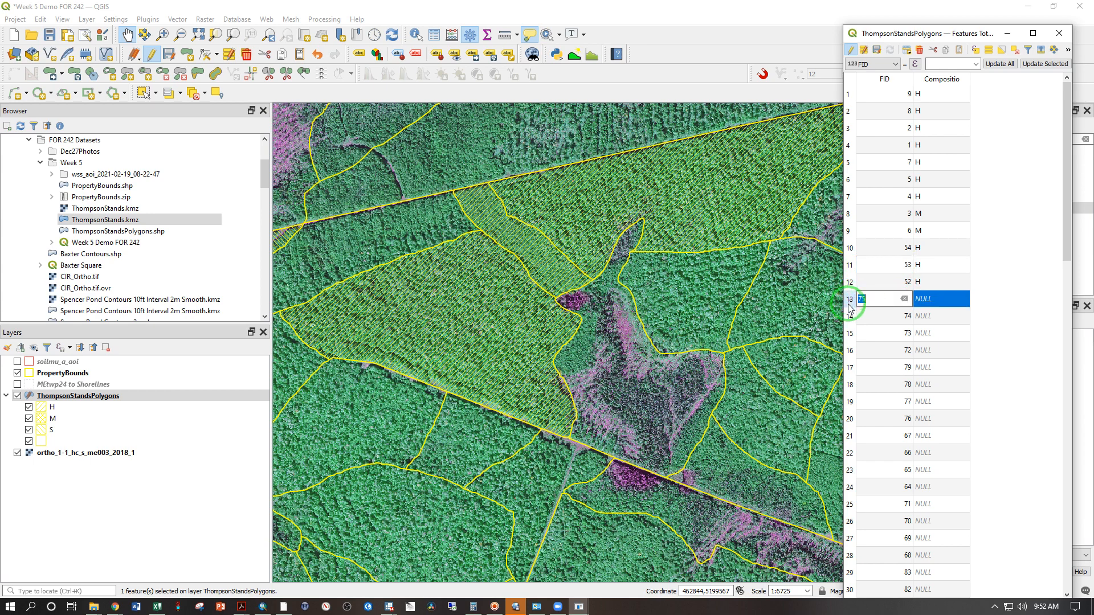
right_click(922, 308)
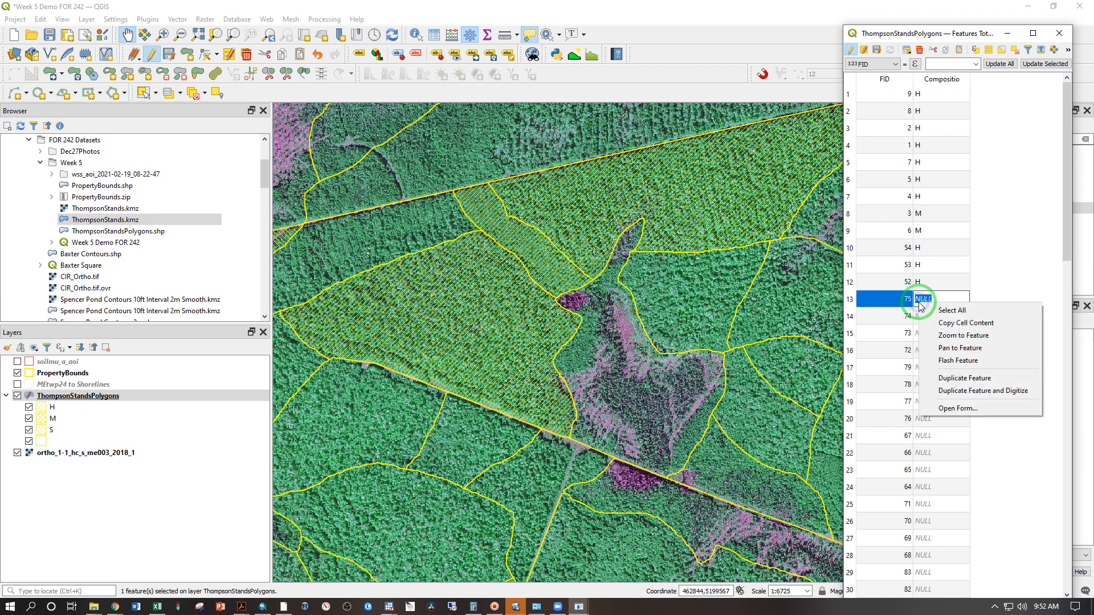
click(923, 329)
scroll(802, 375, down, 1)
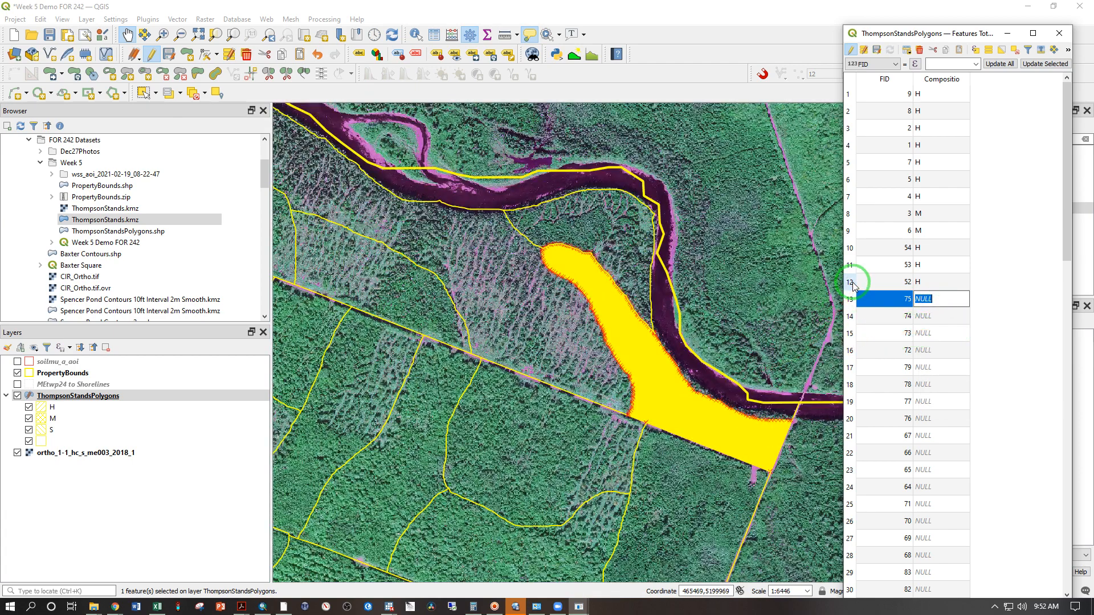
Step: Remove the highlight from the FID 75 stand by selecting FID 52, examine its tree cover up close, and return to the attribute table
click(852, 283)
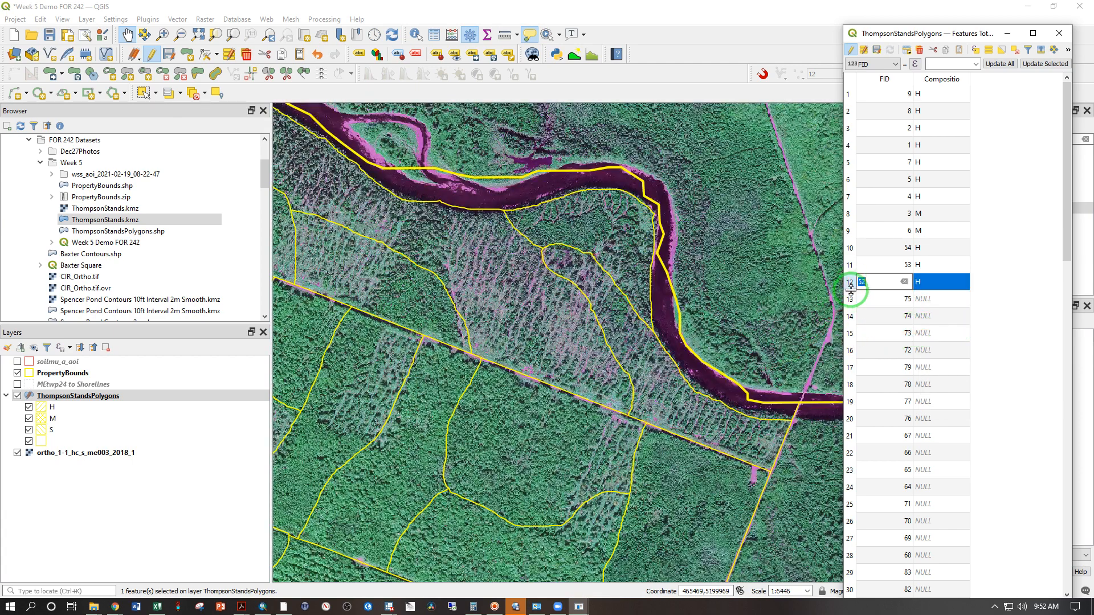
scroll(658, 413, up, 2)
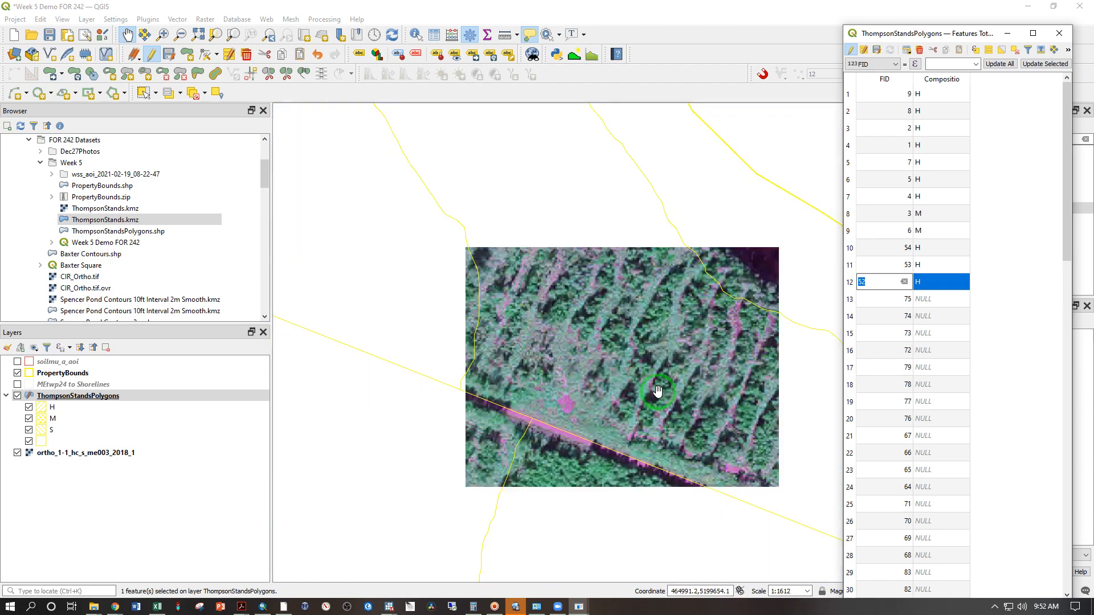
click(654, 384)
drag(618, 300, 559, 362)
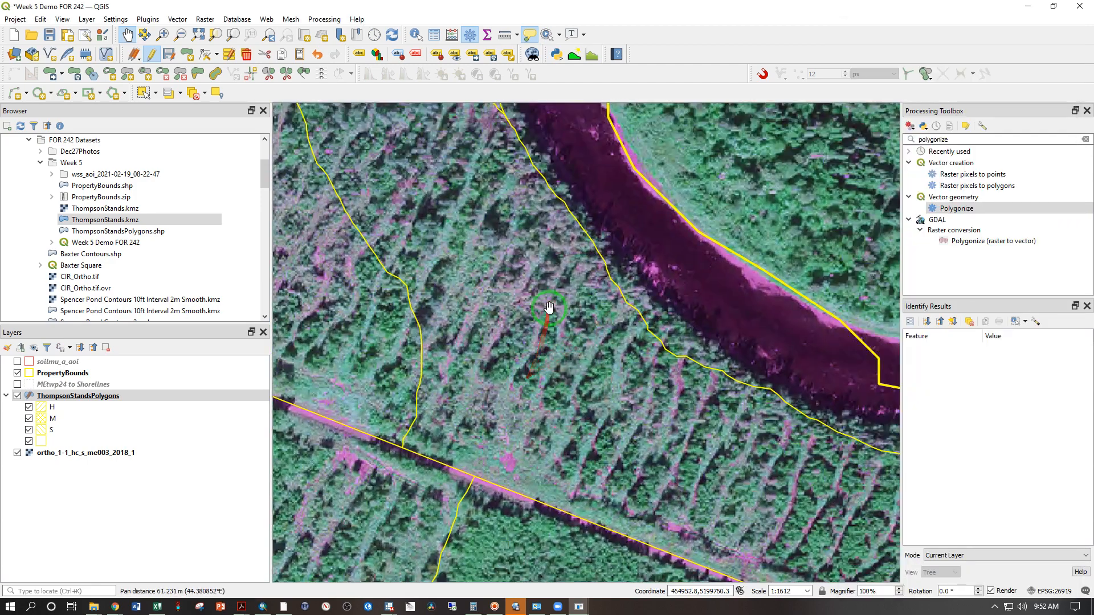
scroll(546, 308, down, 2)
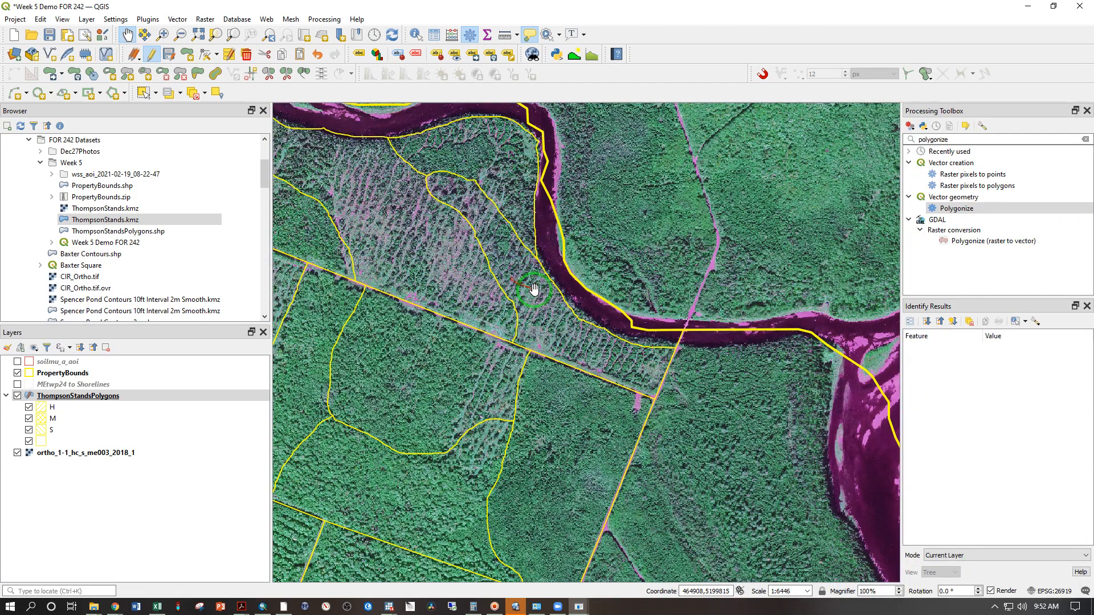
click(582, 607)
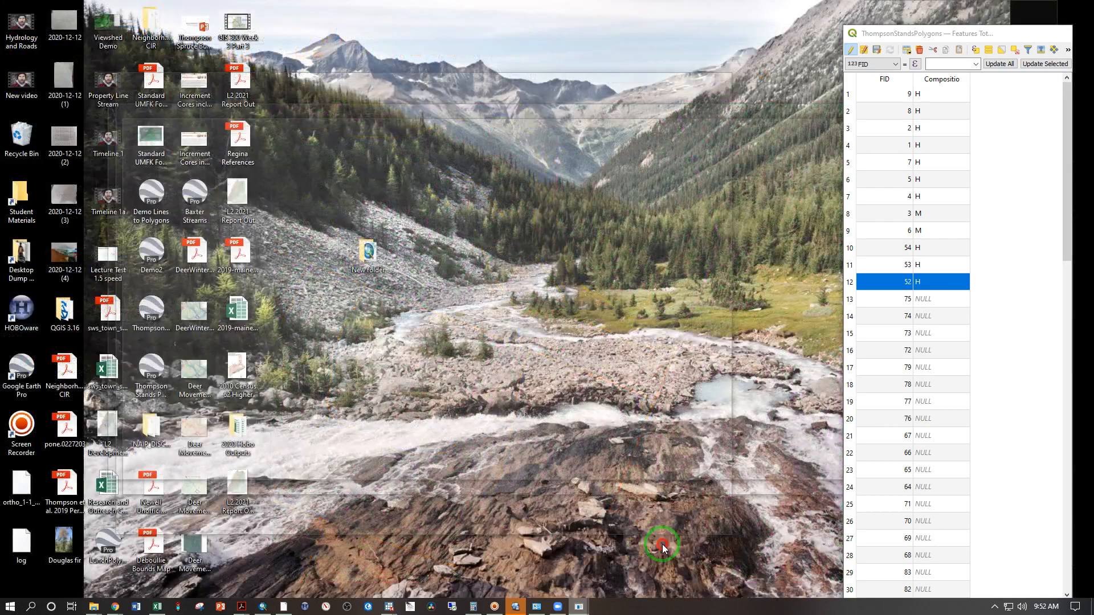
click(663, 558)
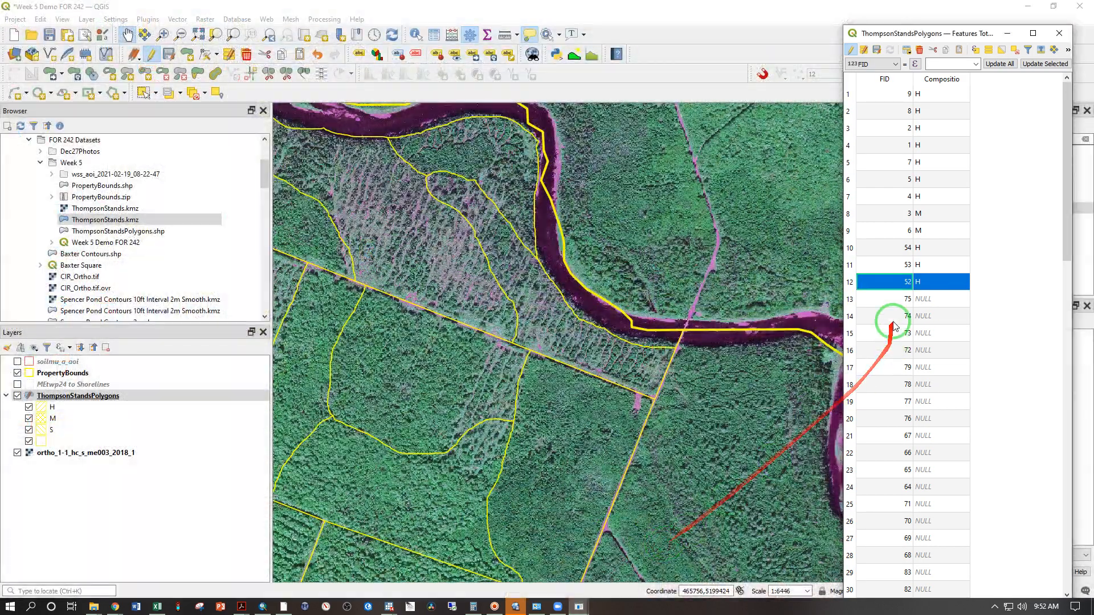
Step: Set the composition of the stand with FID 75 to M
double_click(926, 299)
click(858, 300)
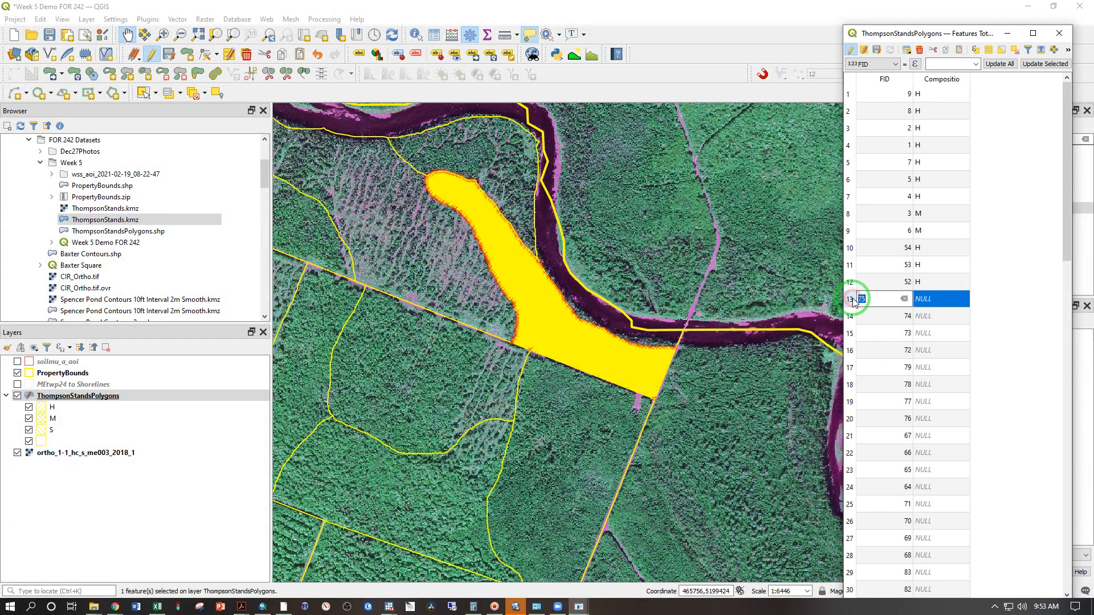
double_click(917, 298)
text(M)
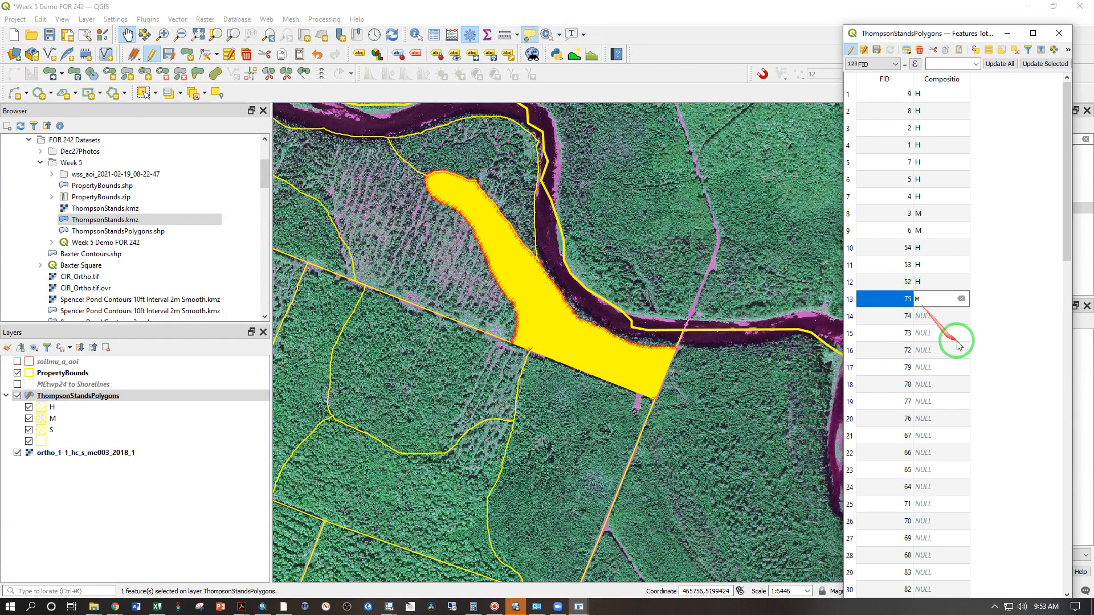
click(965, 349)
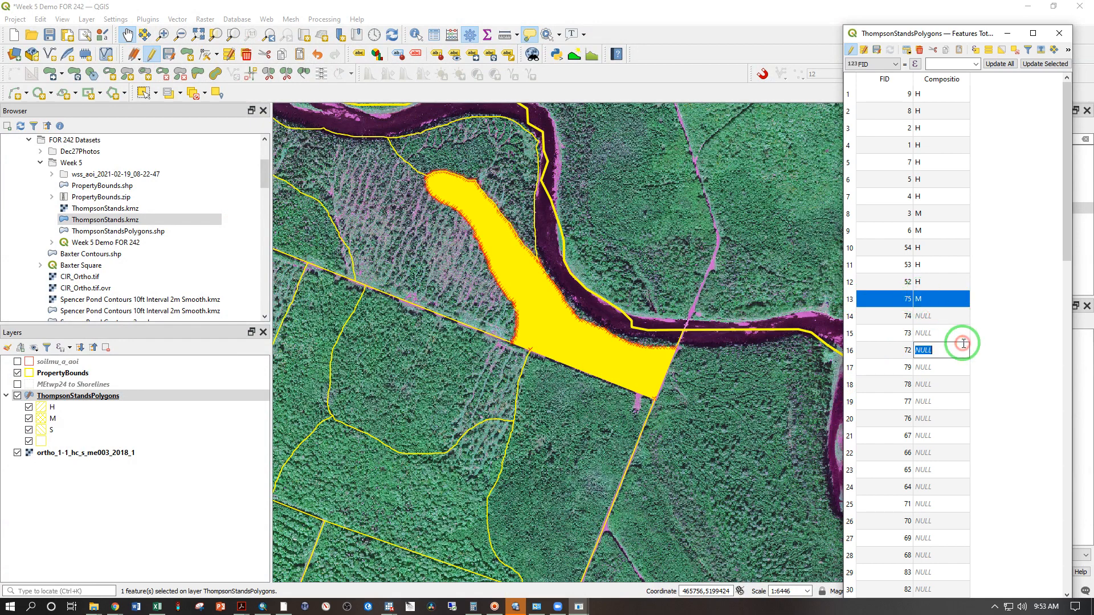
Step: Select the record with FID 74 and locate its stand polygon on the map
click(849, 317)
scroll(512, 363, down, 3)
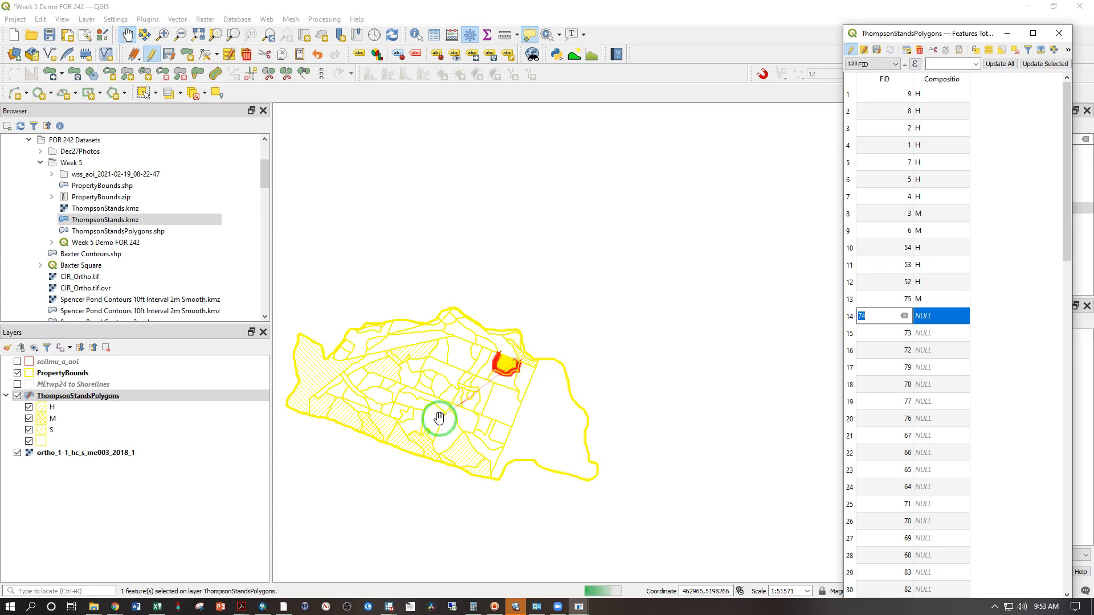
scroll(391, 413, up, 1)
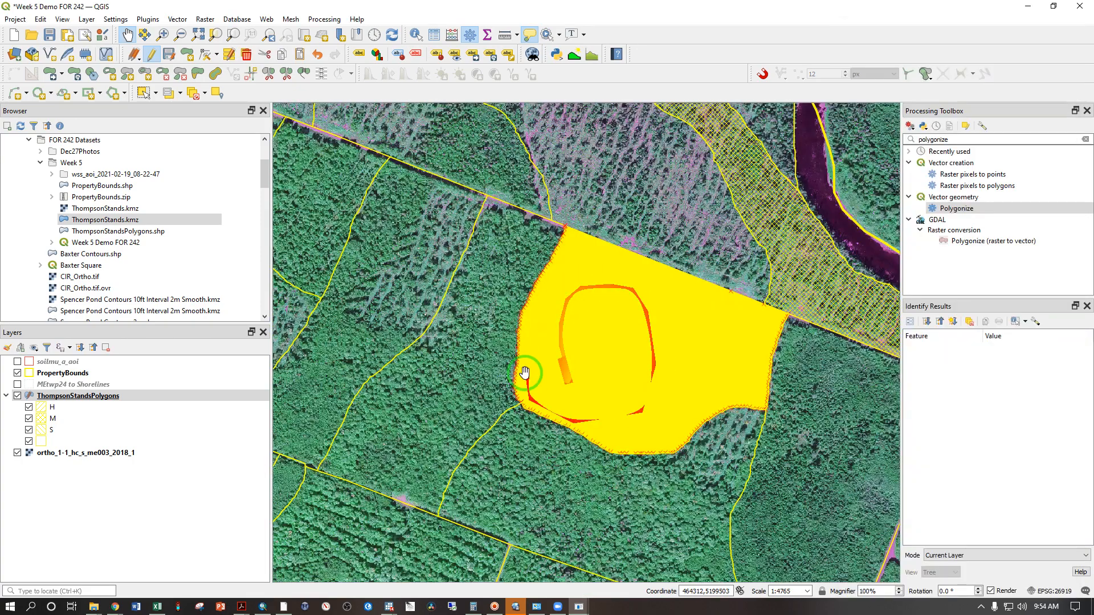
Step: Make the project's yellow selection color mostly transparent in the project properties and apply the change
click(15, 22)
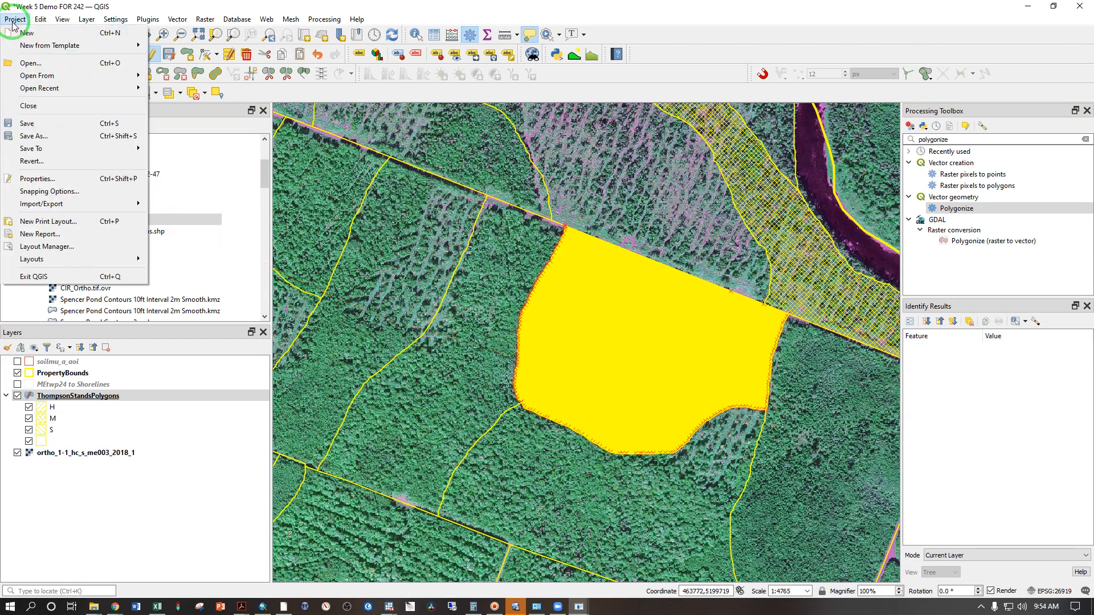
click(41, 177)
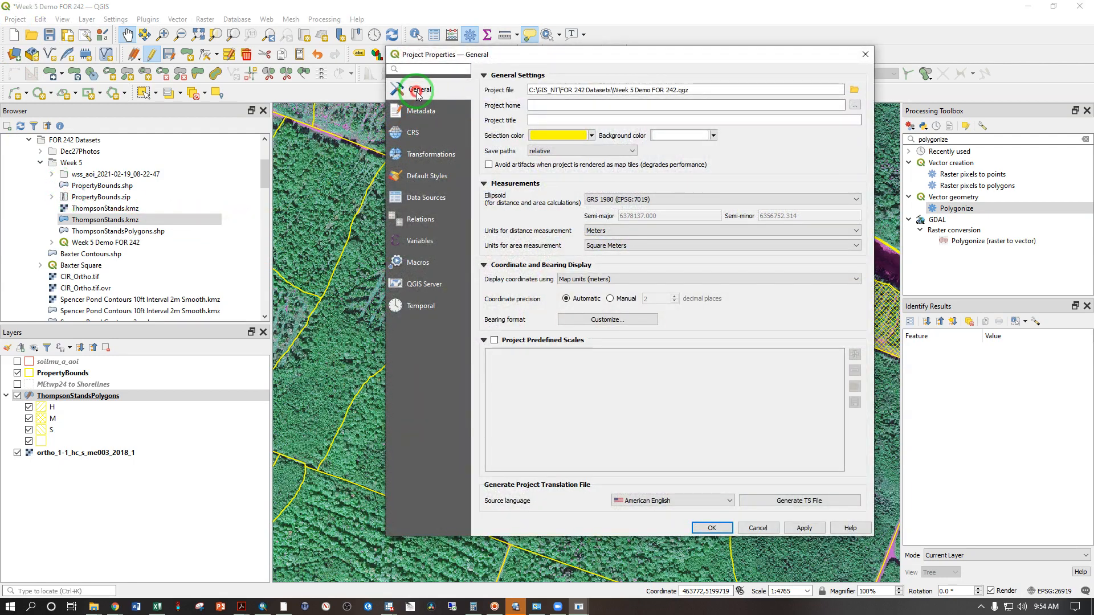
click(592, 135)
drag(638, 279, 546, 302)
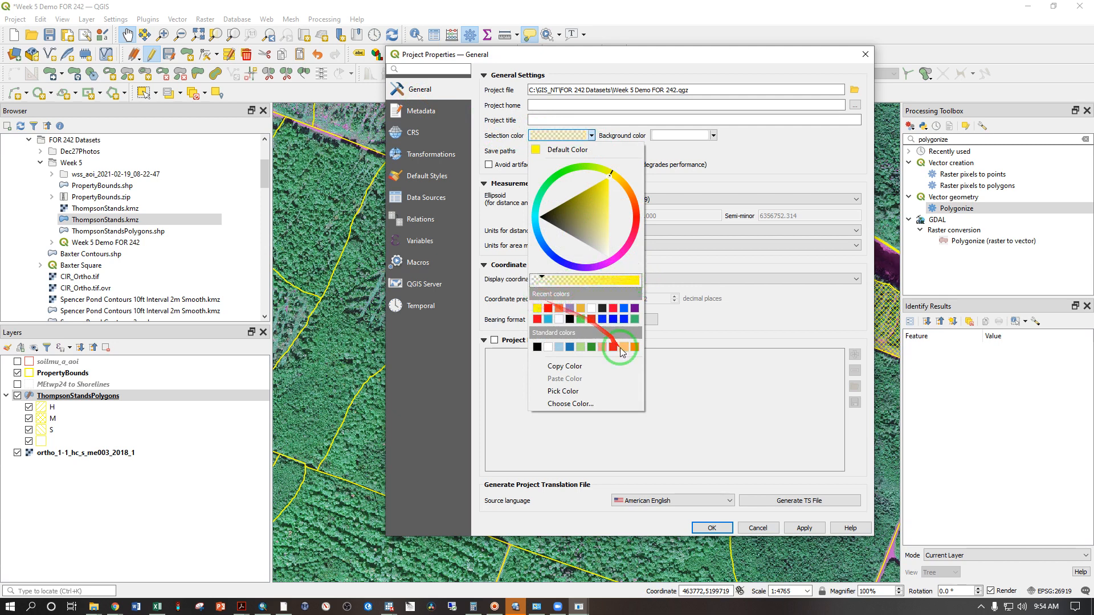
click(804, 528)
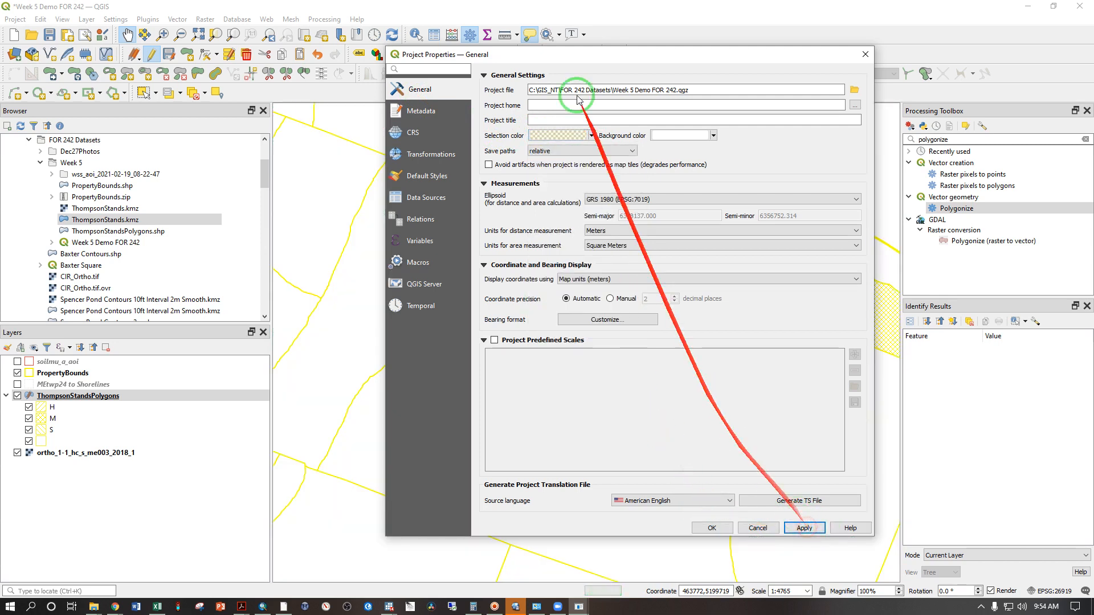
Step: Move the project properties clear of the selected stand, set the yellow selection color's opacity to 27%, and accept the settings
drag(573, 57, 923, 65)
click(937, 142)
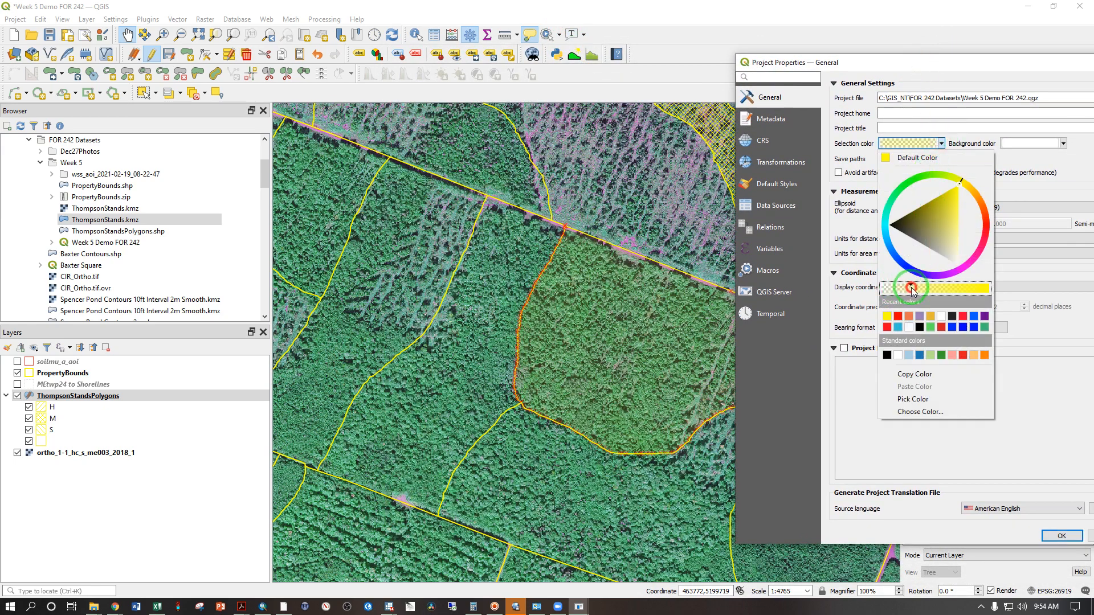
click(1093, 535)
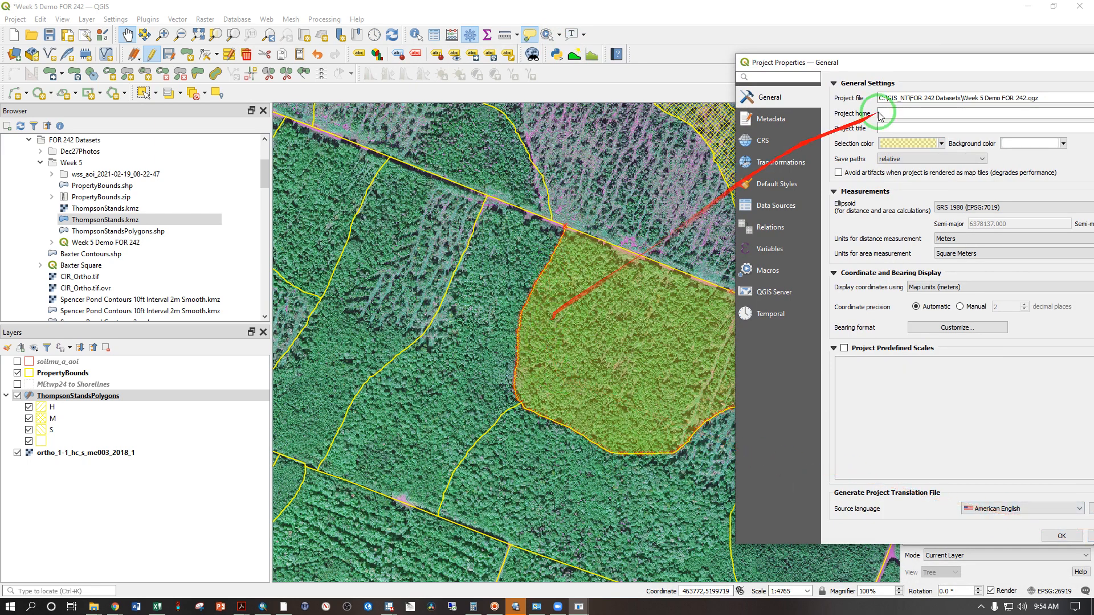
click(942, 144)
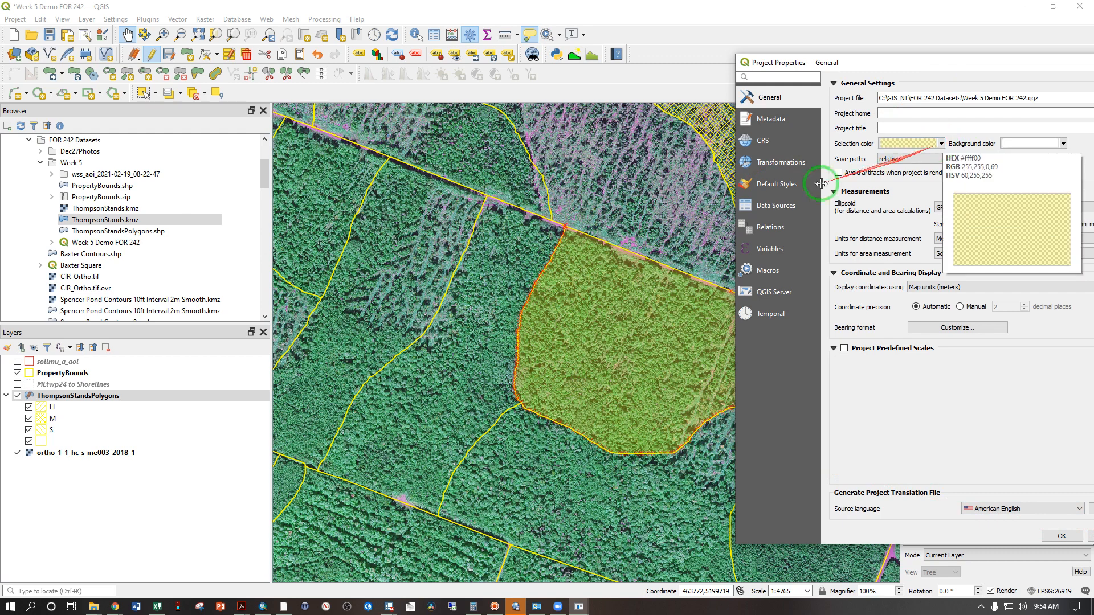
click(567, 240)
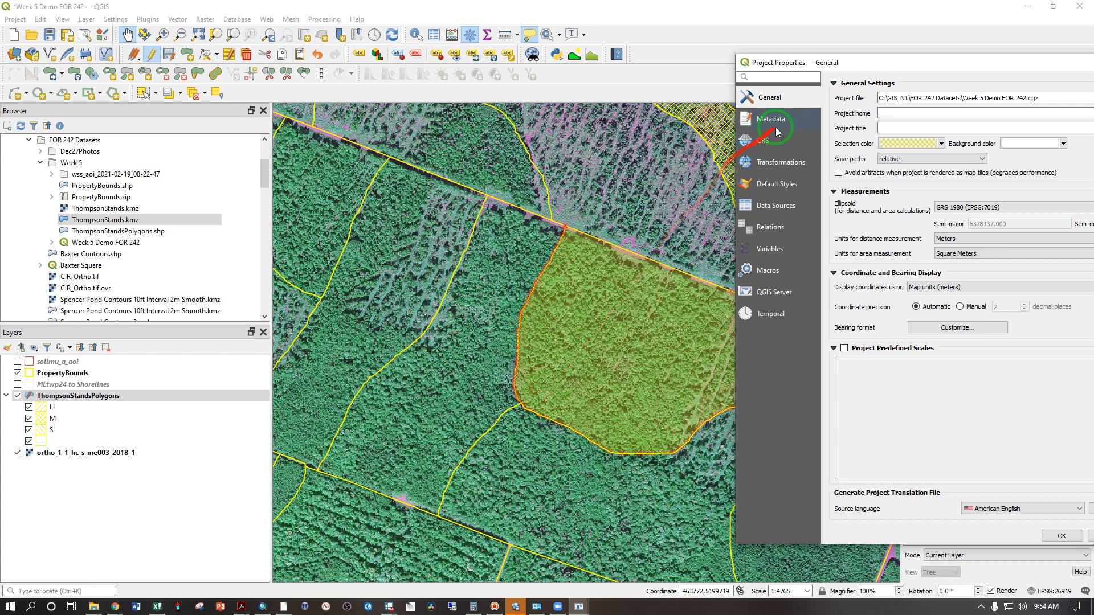
click(911, 143)
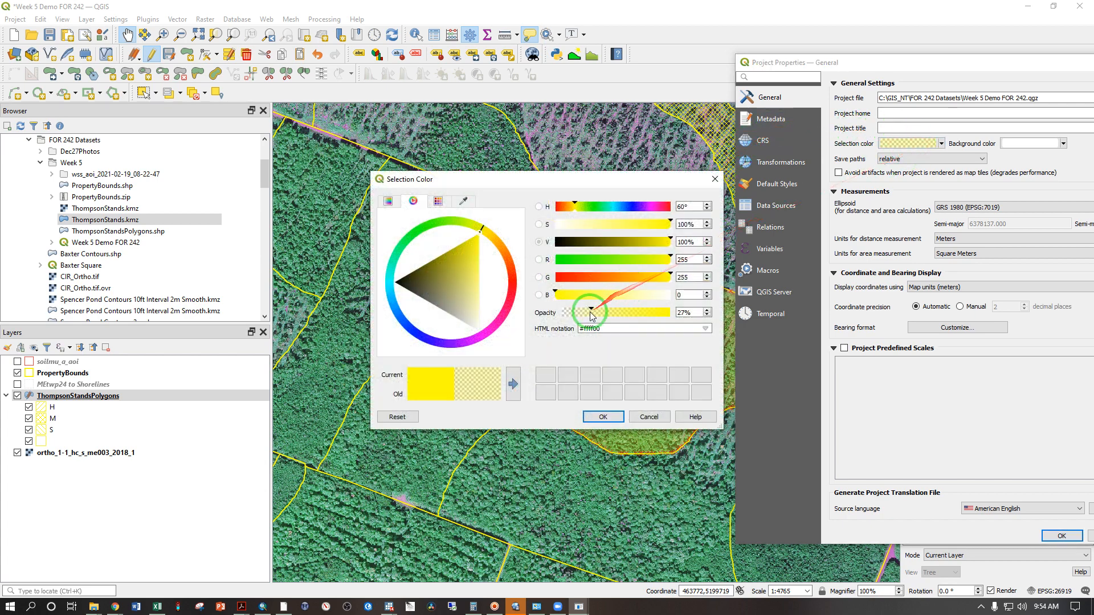
click(596, 416)
click(1062, 535)
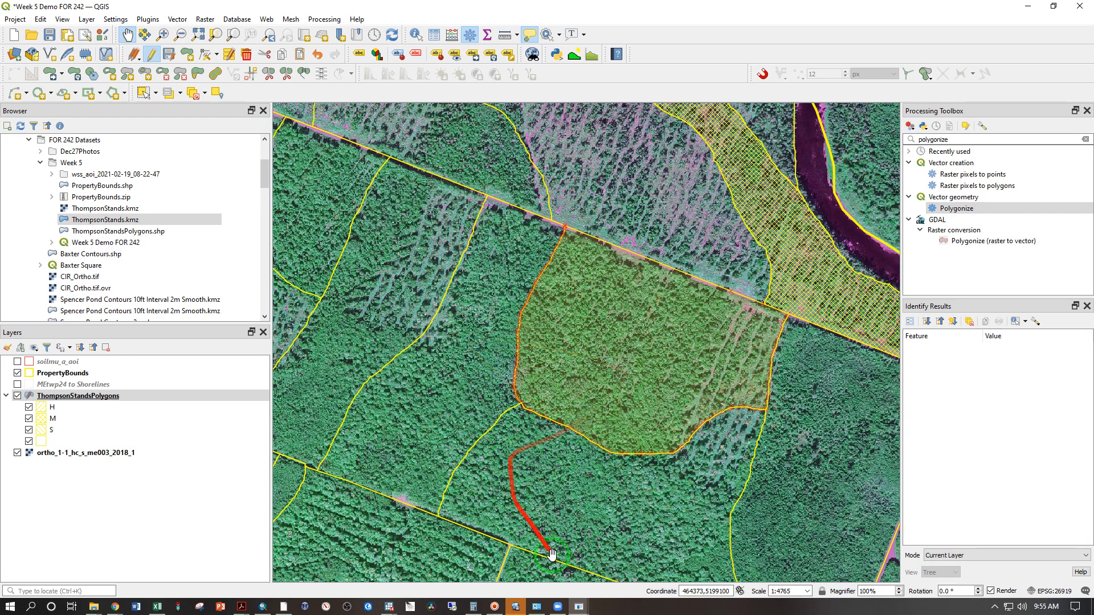
Step: Bring the attribute table back over the map and enter H as the composition of the stand with FID 74
mouse_move(579, 607)
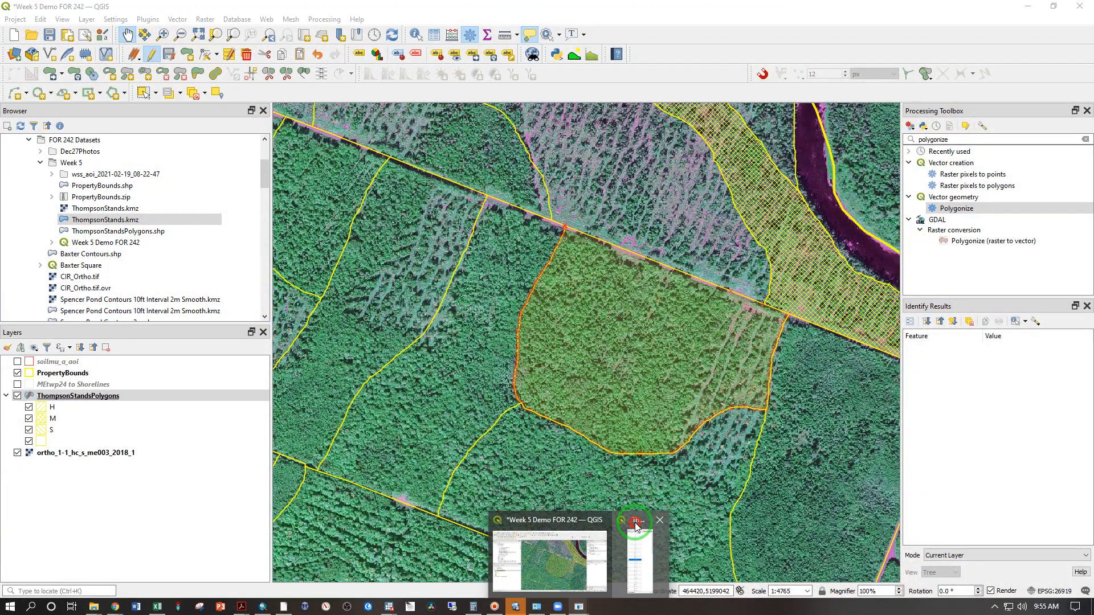
click(637, 526)
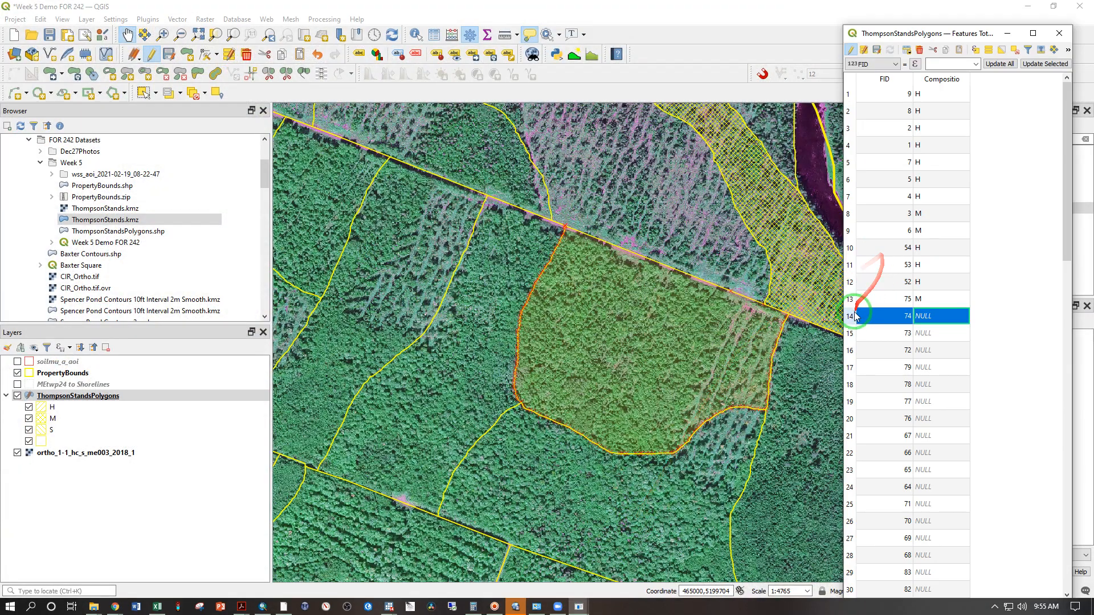
double_click(854, 316)
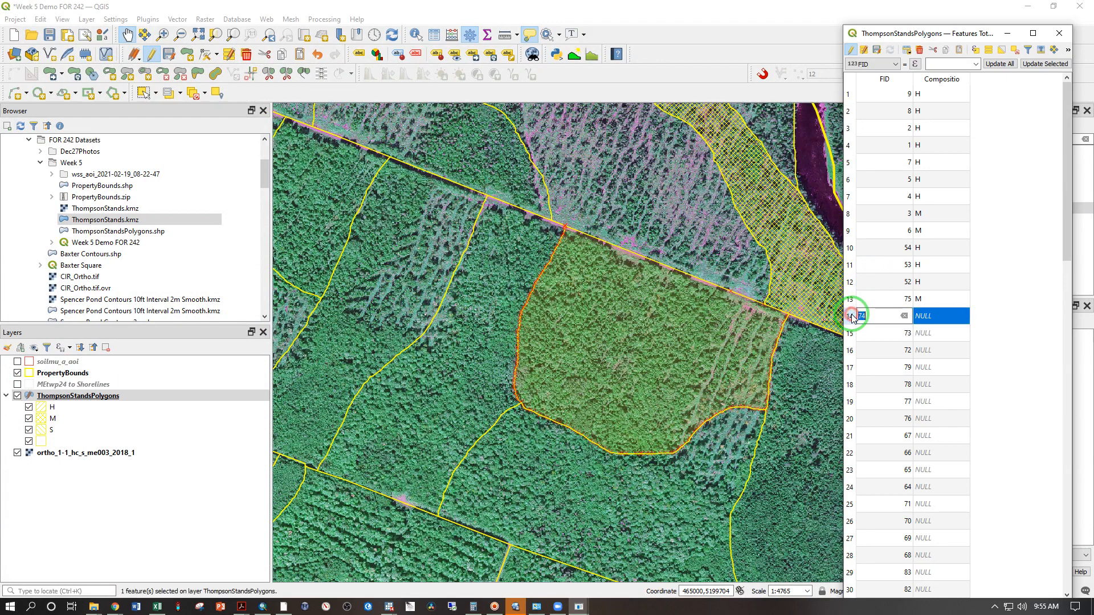
double_click(923, 316)
text(H)
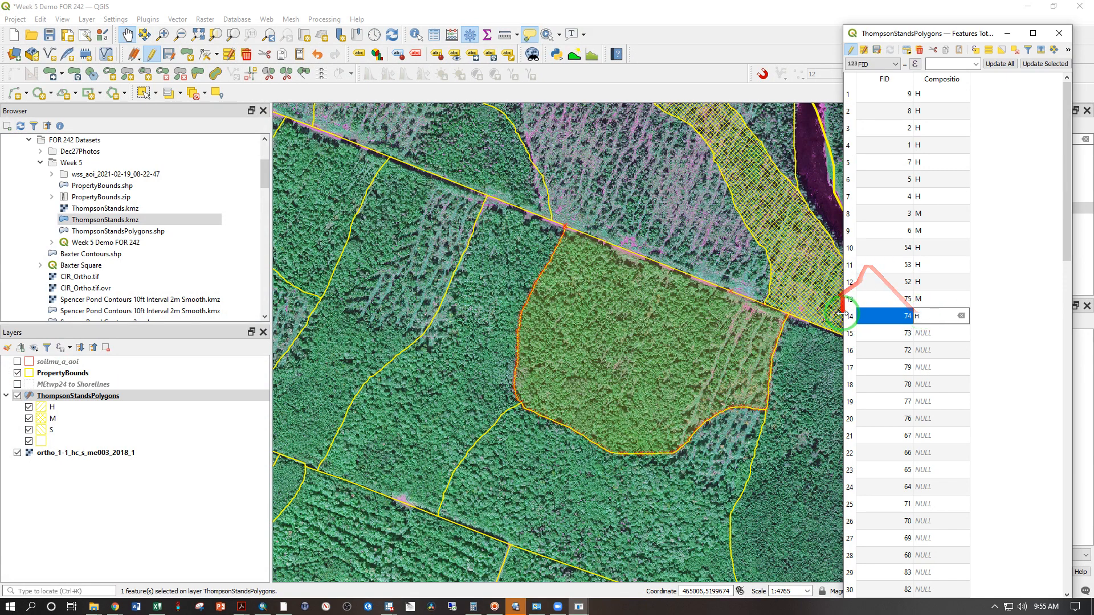
Step: Zoom to the stands with FID 73 and 72 in turn and enter their compositions as M and H respectively
double_click(854, 333)
right_click(947, 336)
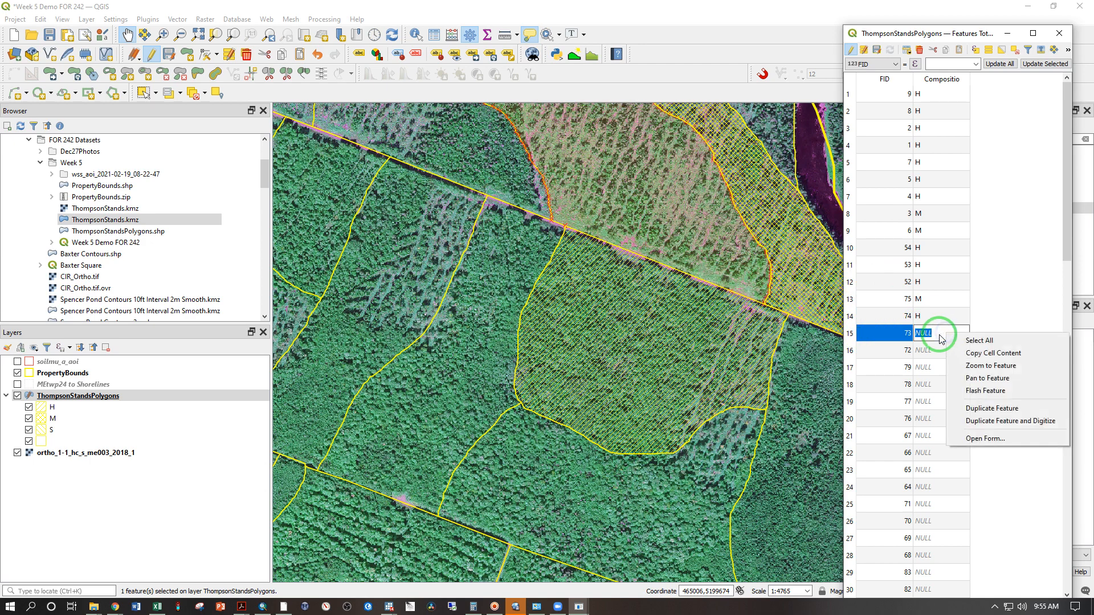
click(985, 368)
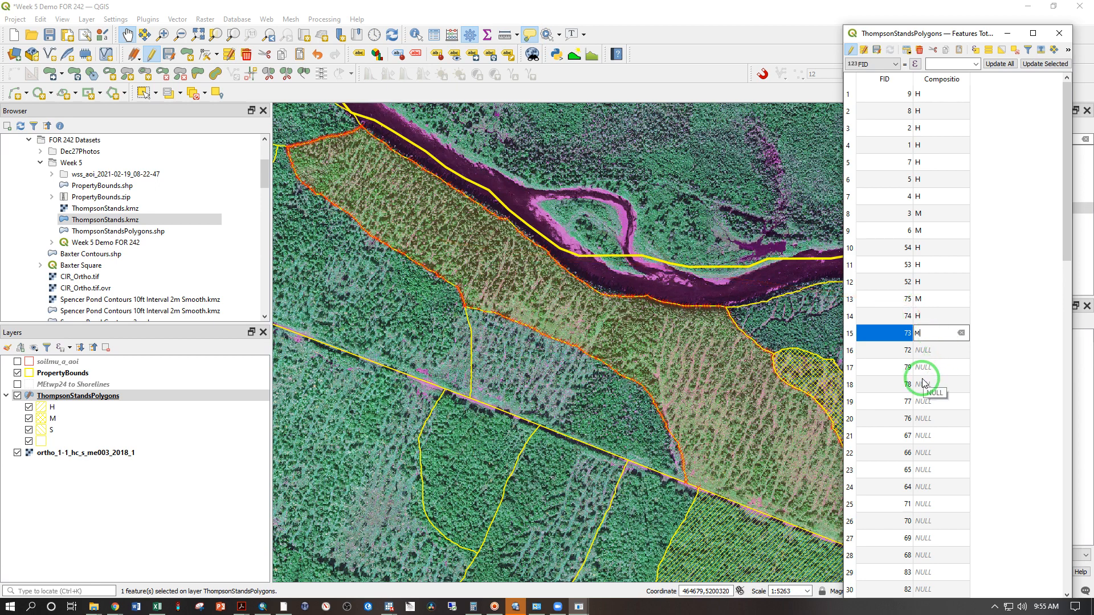
double_click(858, 352)
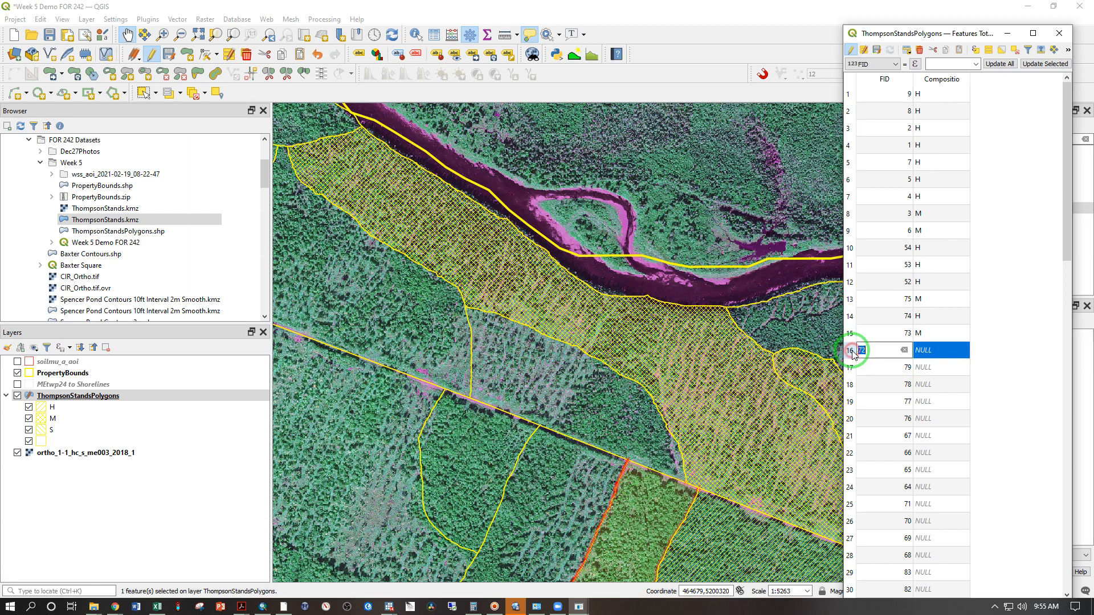
right_click(922, 353)
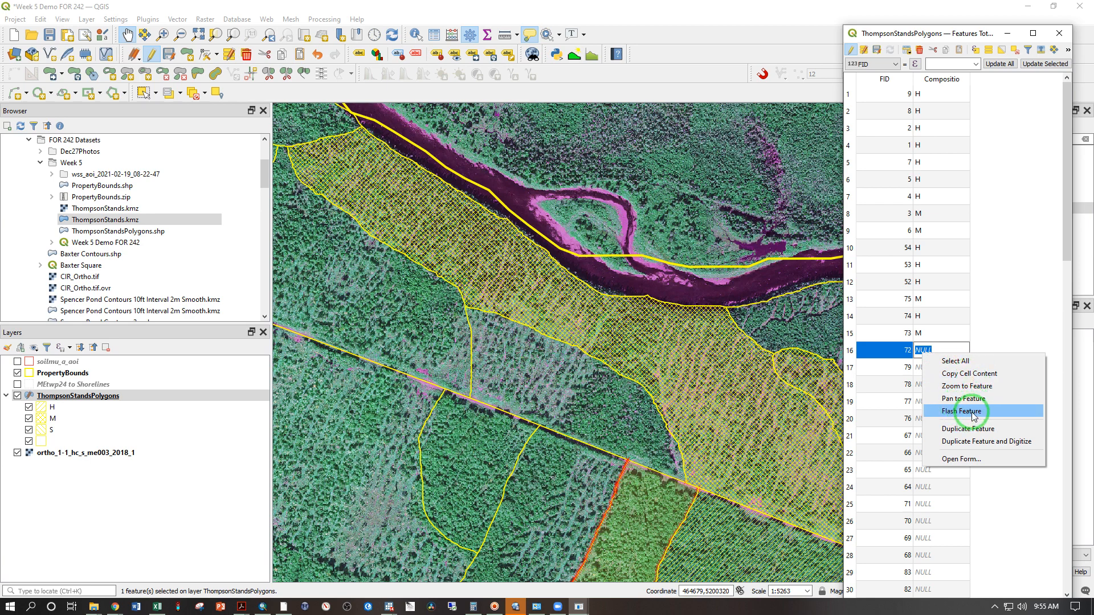
click(967, 386)
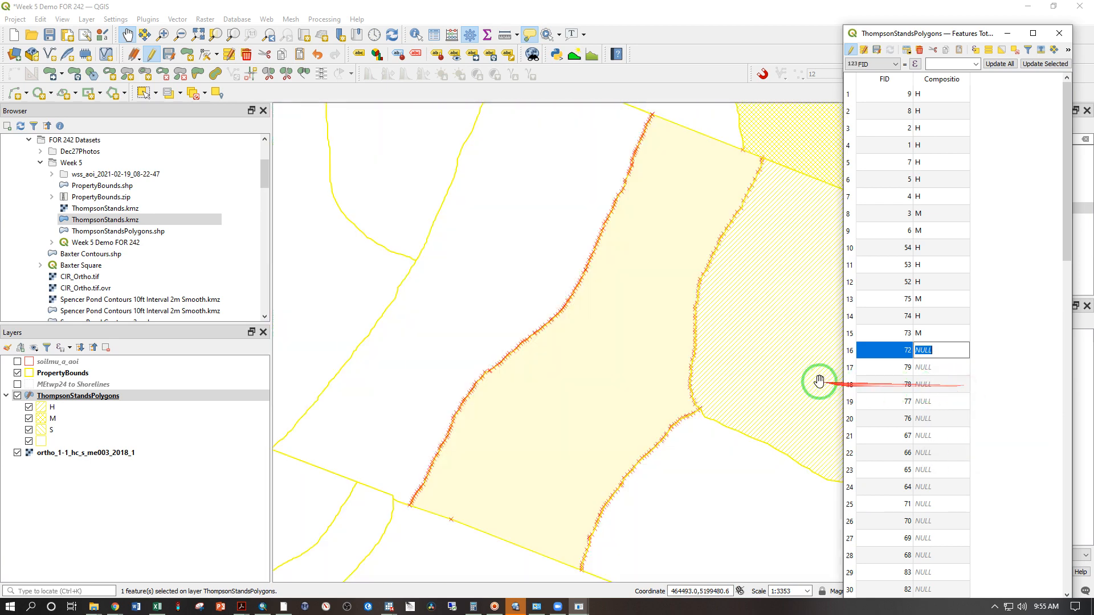
click(930, 346)
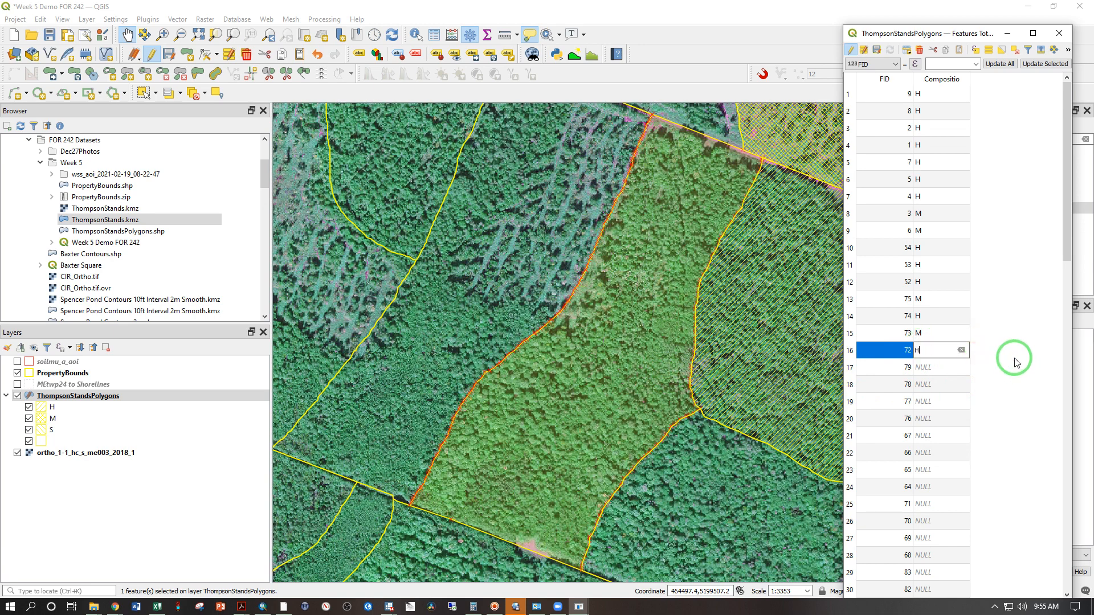
key(Return)
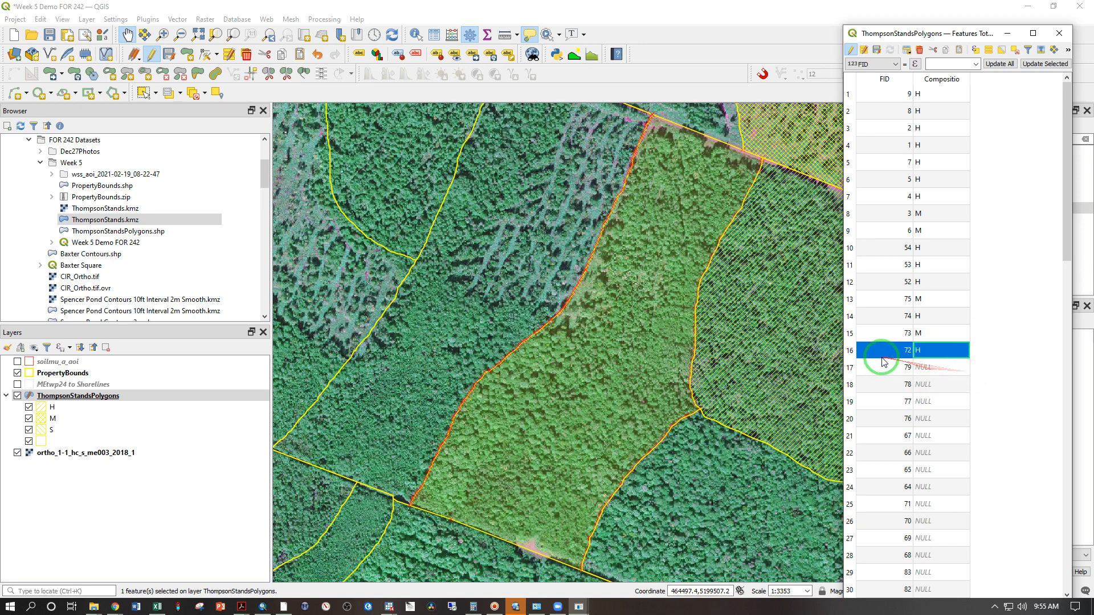
Step: Zoom to the stands with FID 79 and 78 in turn and enter H as the composition of each
double_click(855, 368)
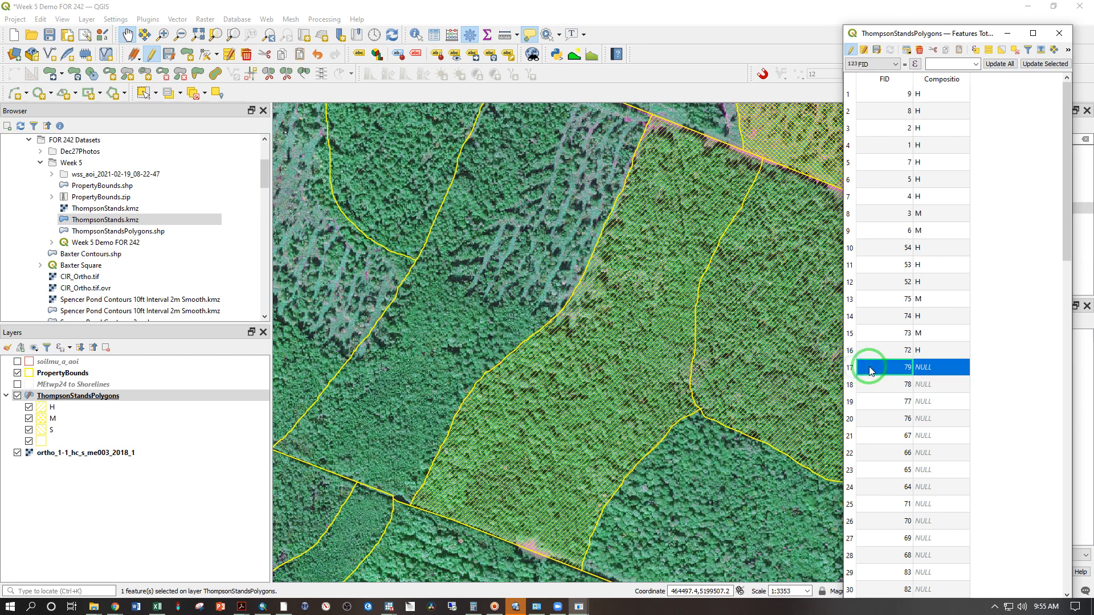
double_click(938, 367)
right_click(941, 375)
click(955, 404)
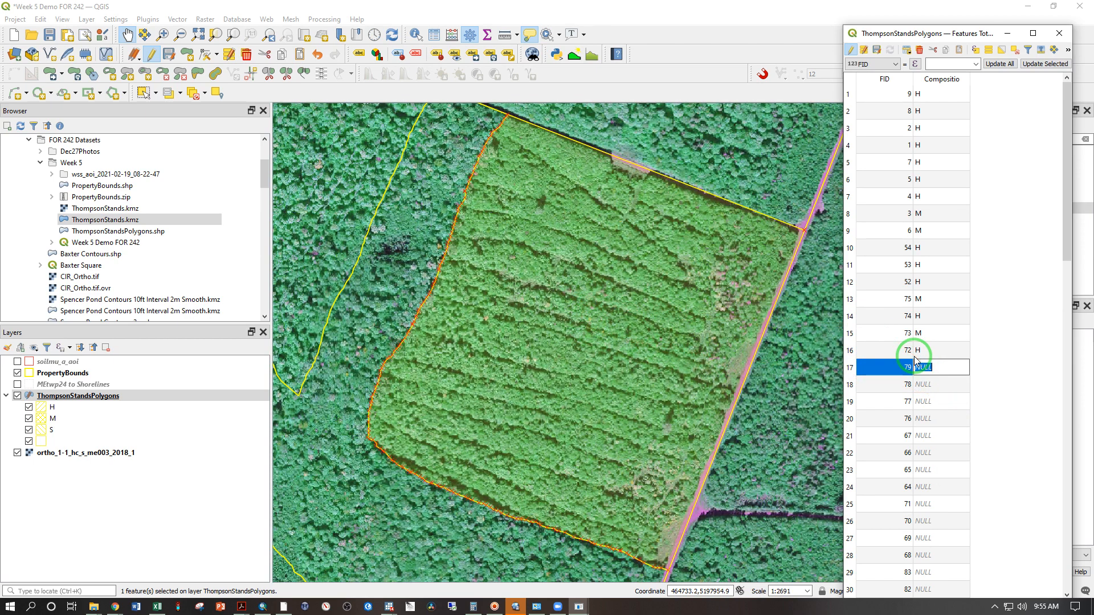
click(856, 386)
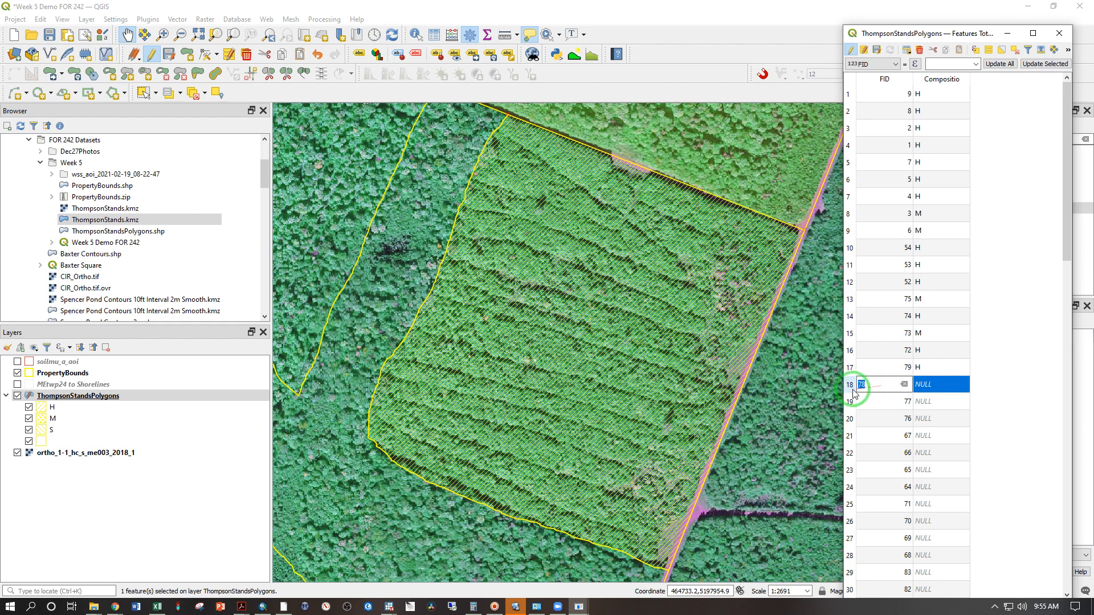
right_click(944, 385)
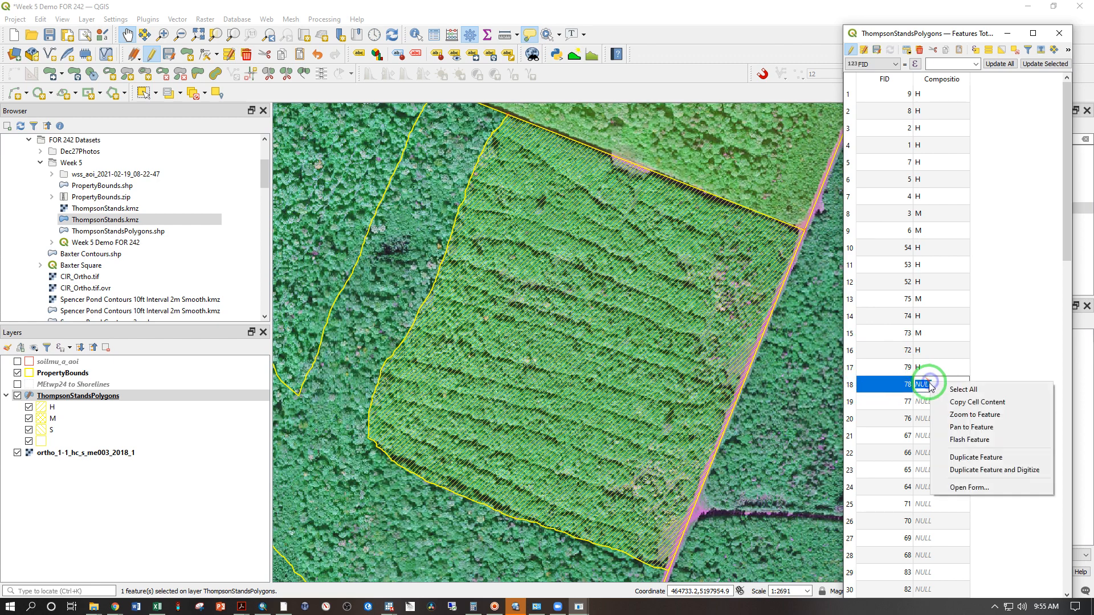
click(970, 415)
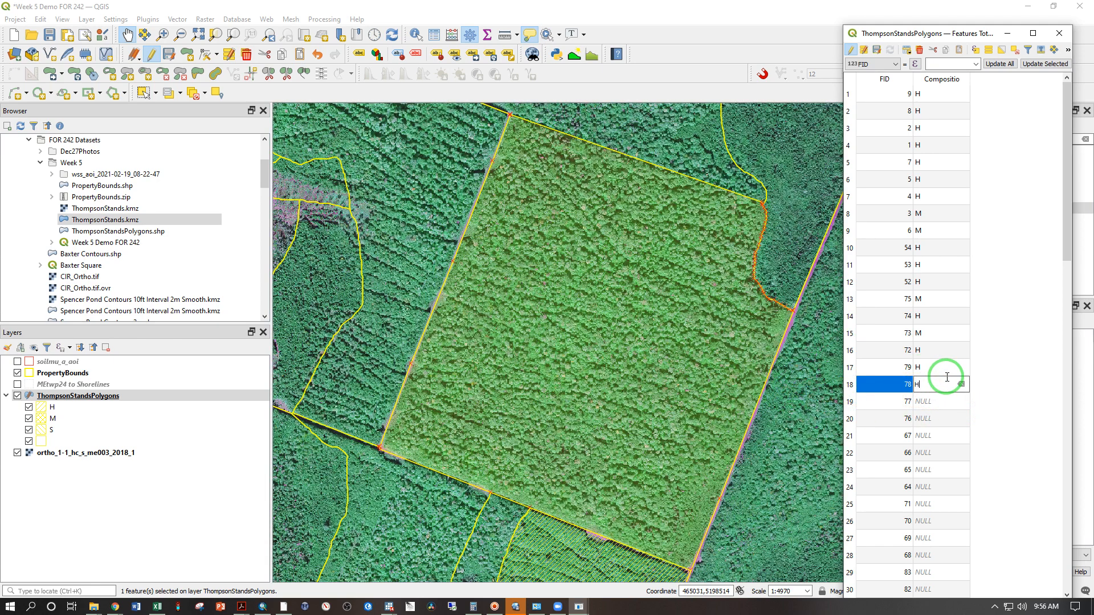
Step: Zoom to the stand with FID 77 and enter H as its composition
click(850, 402)
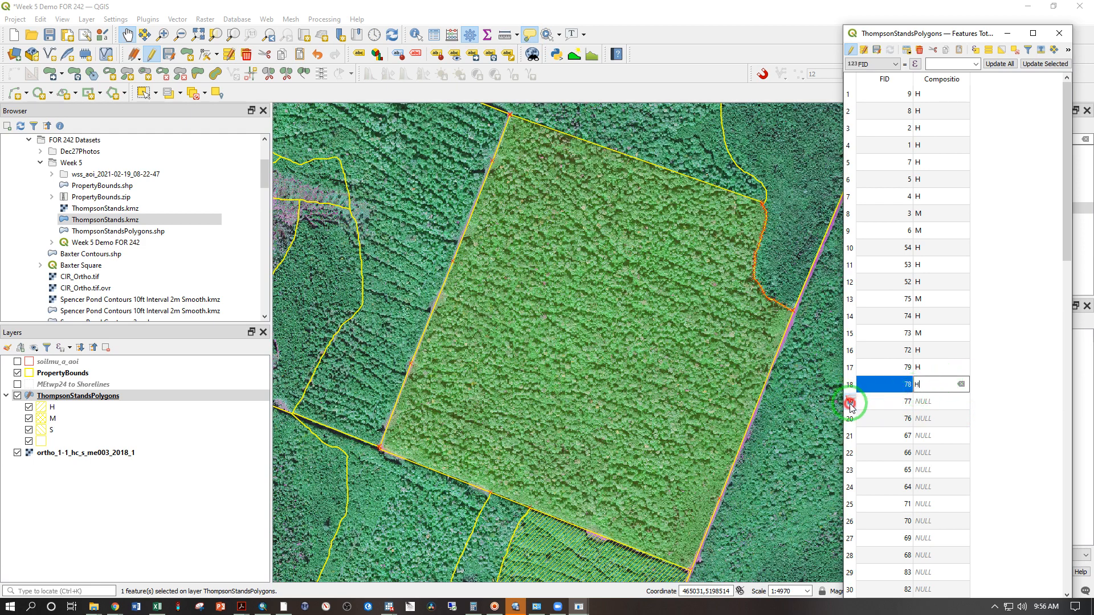
right_click(916, 401)
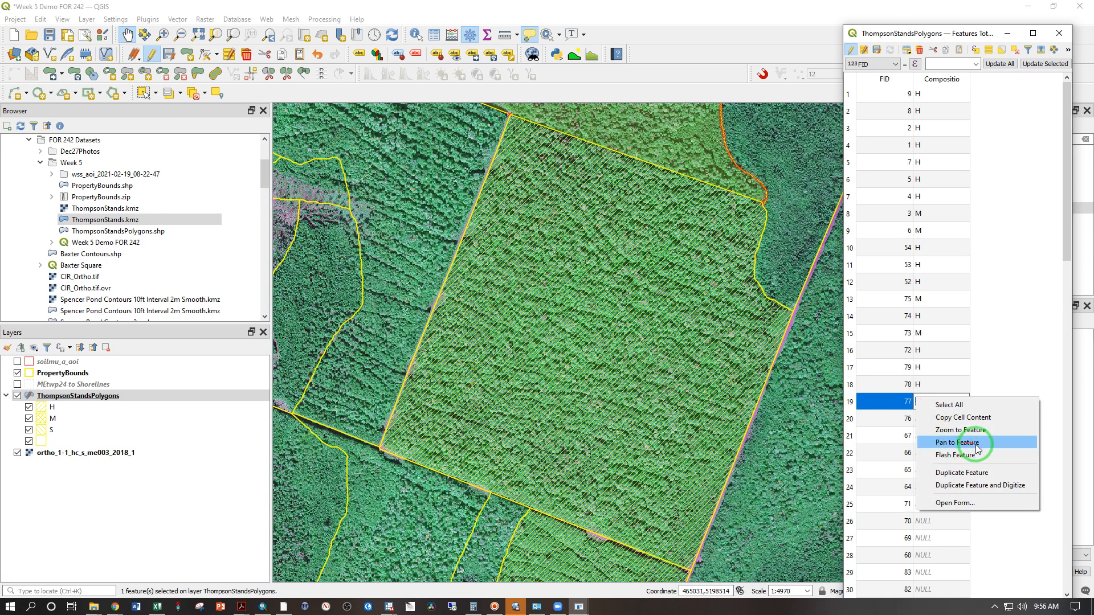
click(977, 430)
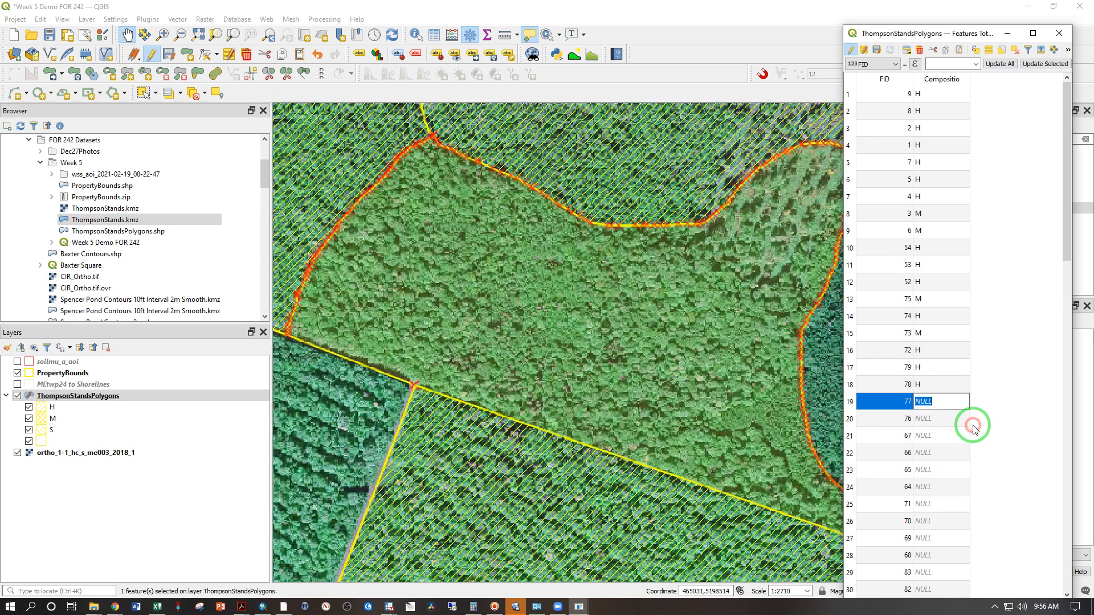
click(918, 402)
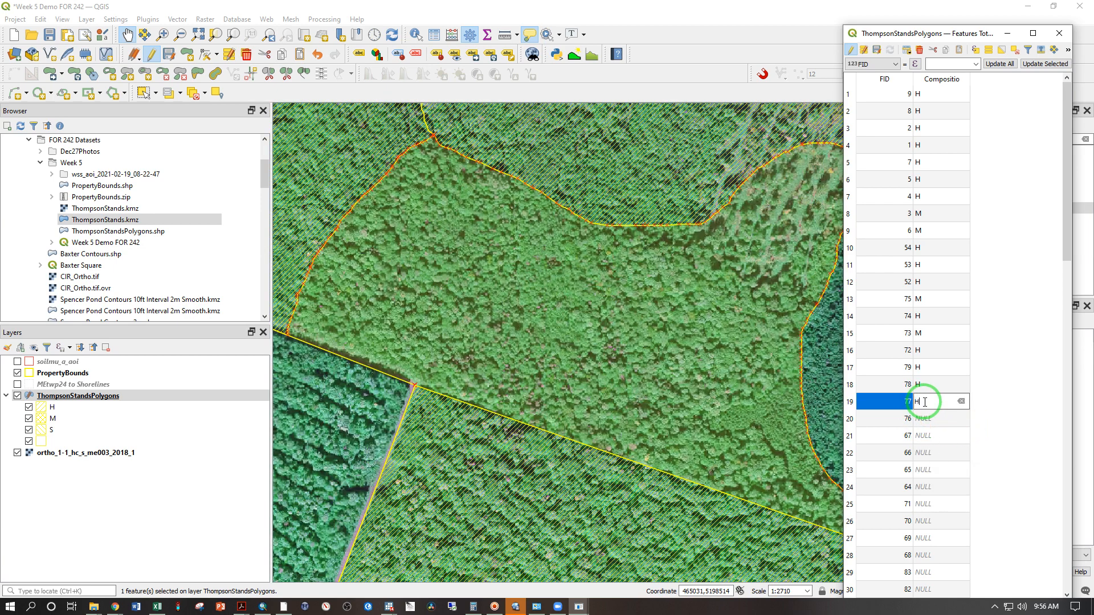
Step: Zoom to the stand with FID 76, inspect its tree cover in the imagery, and enter M as its composition
click(852, 424)
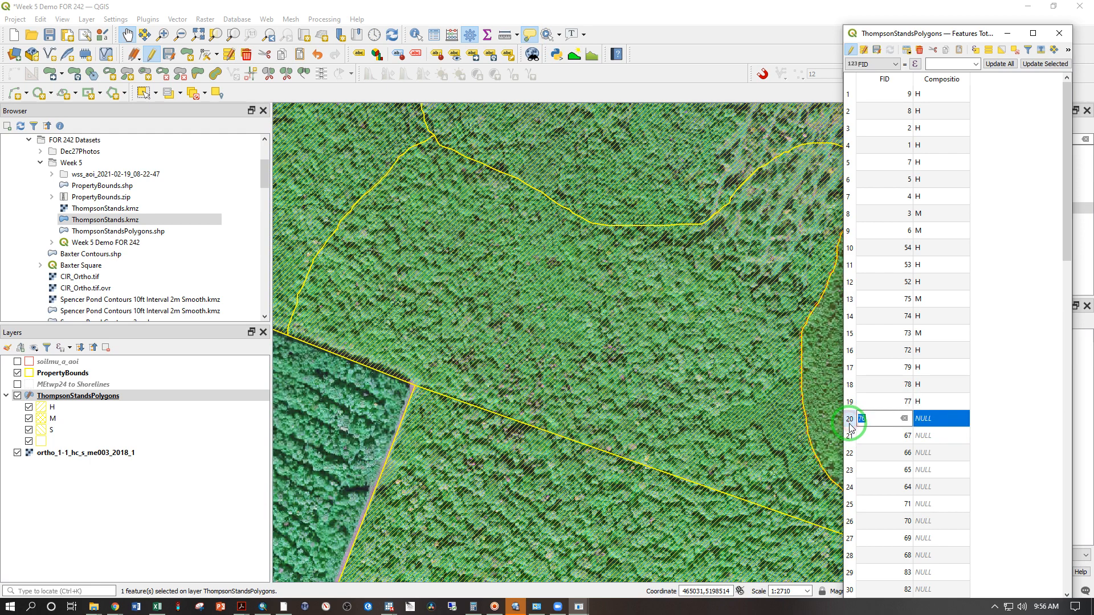
right_click(920, 419)
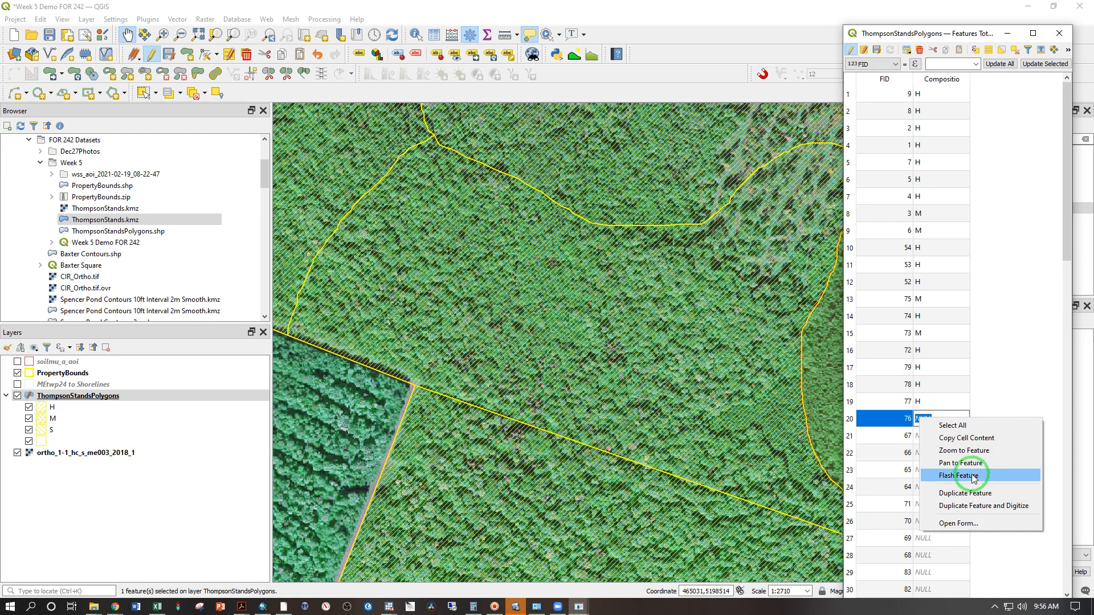
click(966, 450)
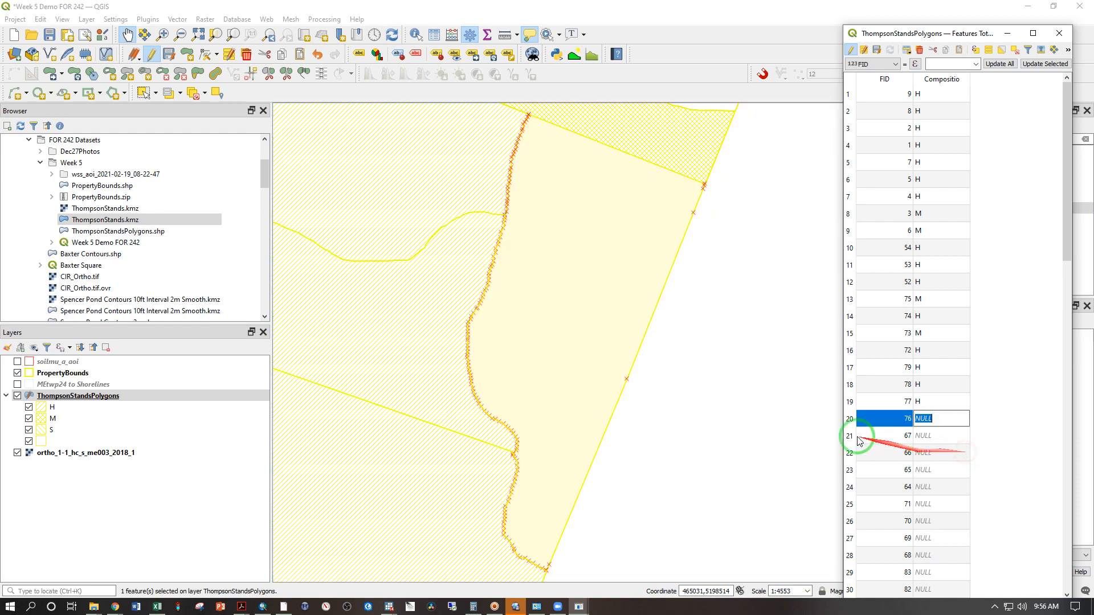
scroll(547, 356, up, 2)
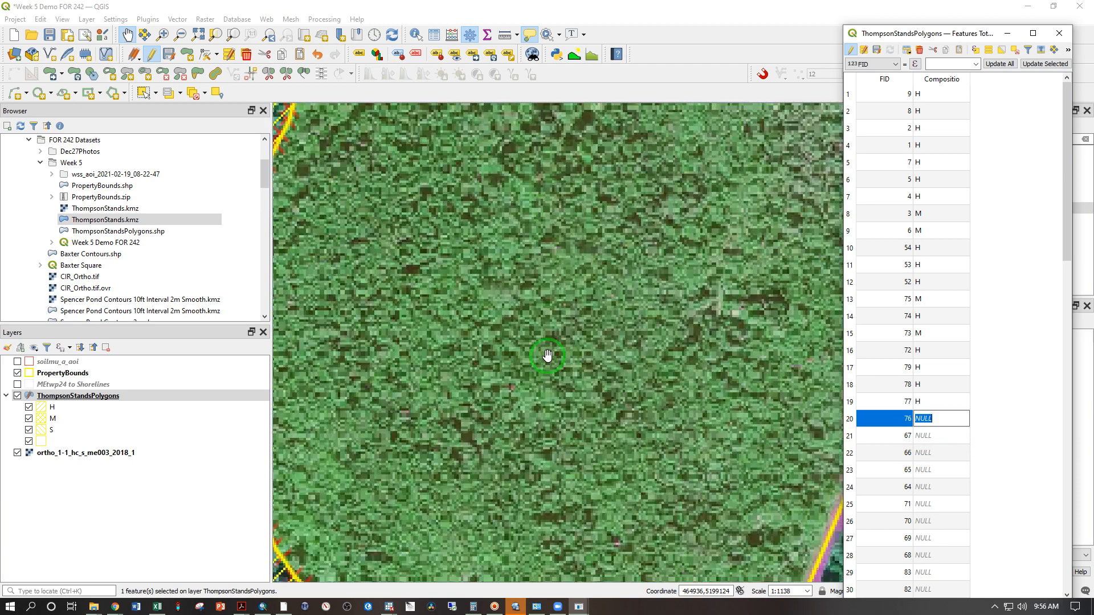
scroll(563, 342, down, 2)
drag(632, 272, 581, 337)
scroll(586, 255, up, 1)
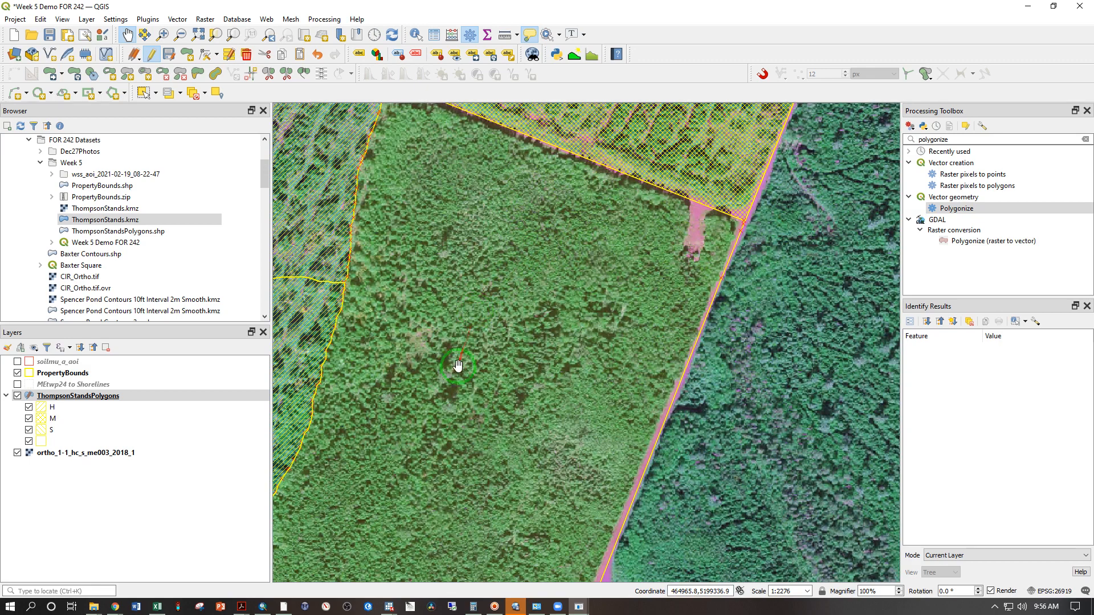
drag(459, 388, 524, 287)
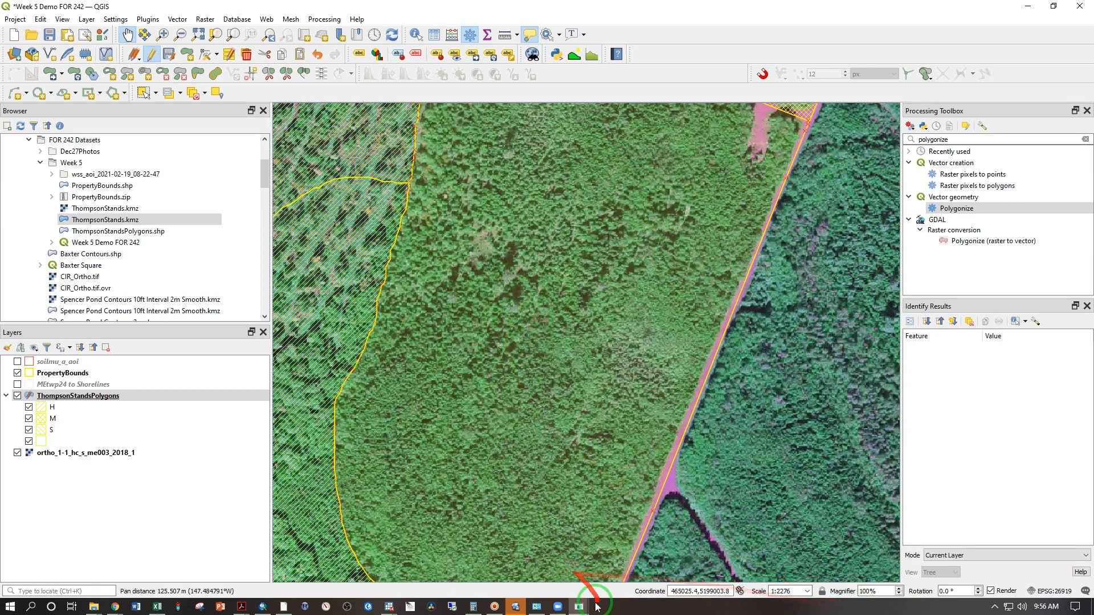
mouse_move(580, 607)
click(635, 565)
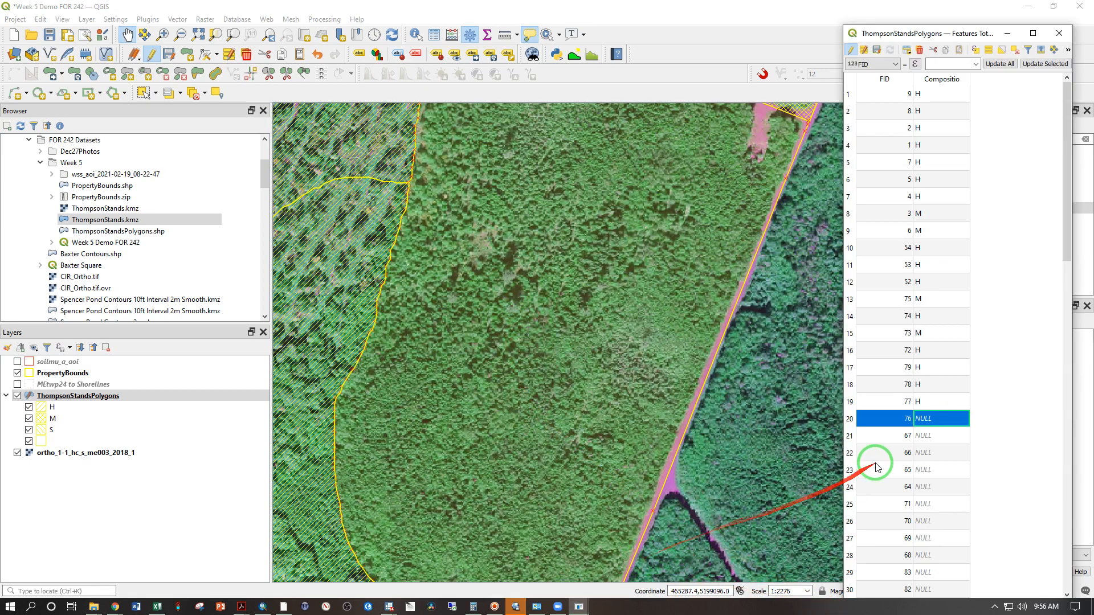
double_click(925, 420)
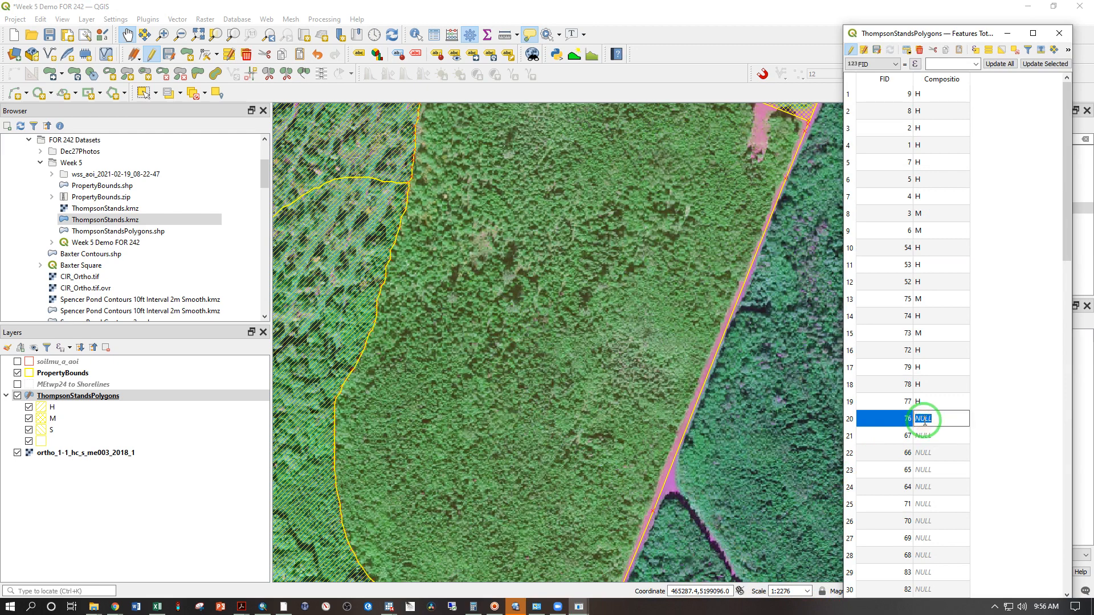
text(M)
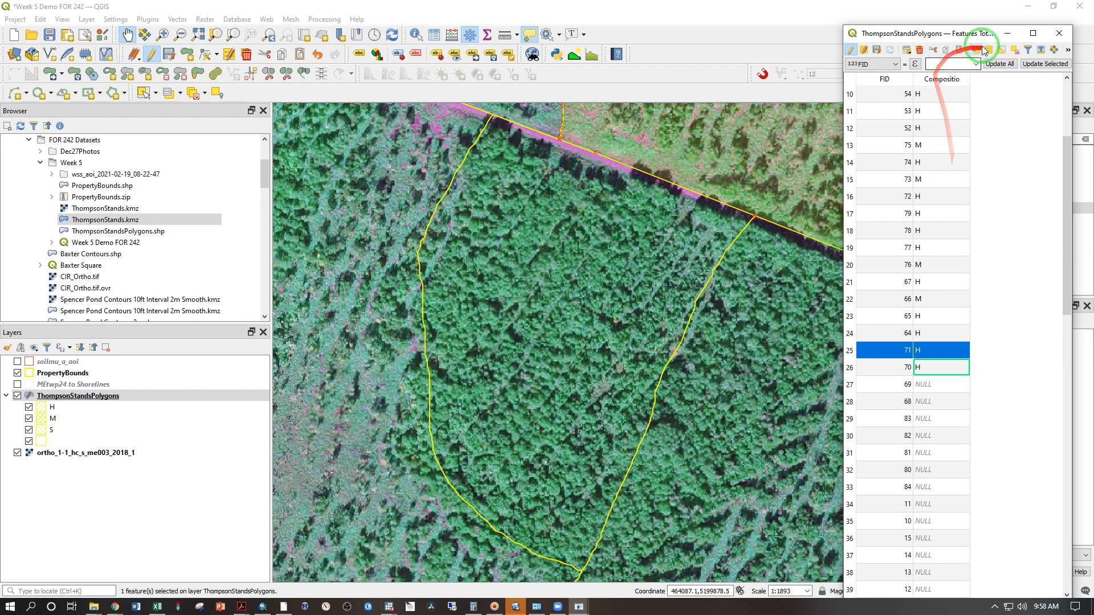
Step: Widen the attribute table window and add a text (string) field named Size with length 10
drag(840, 125, 679, 126)
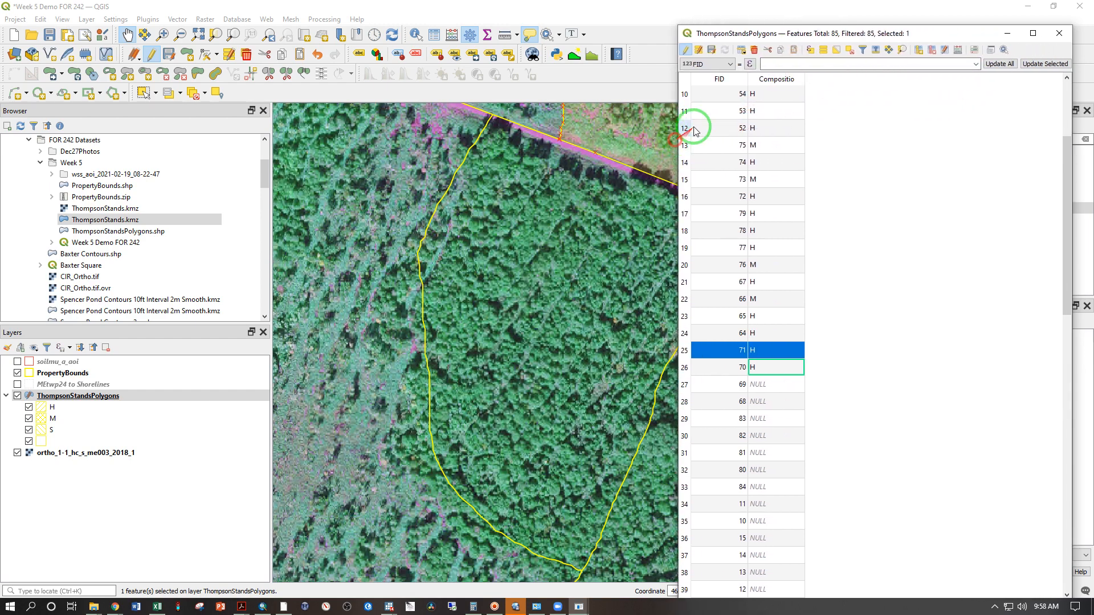
click(919, 53)
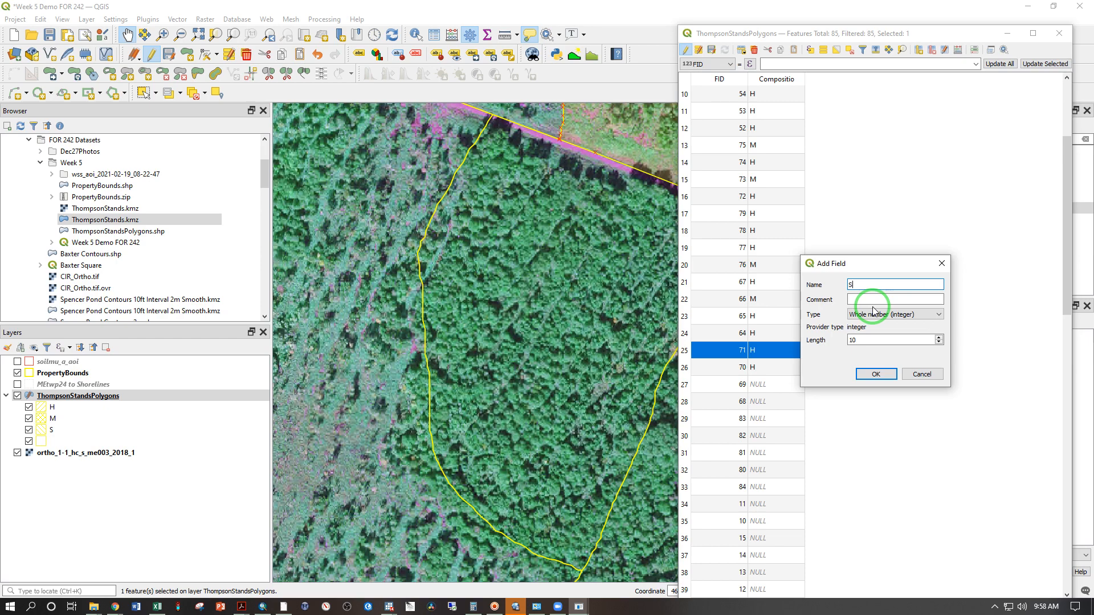
click(873, 313)
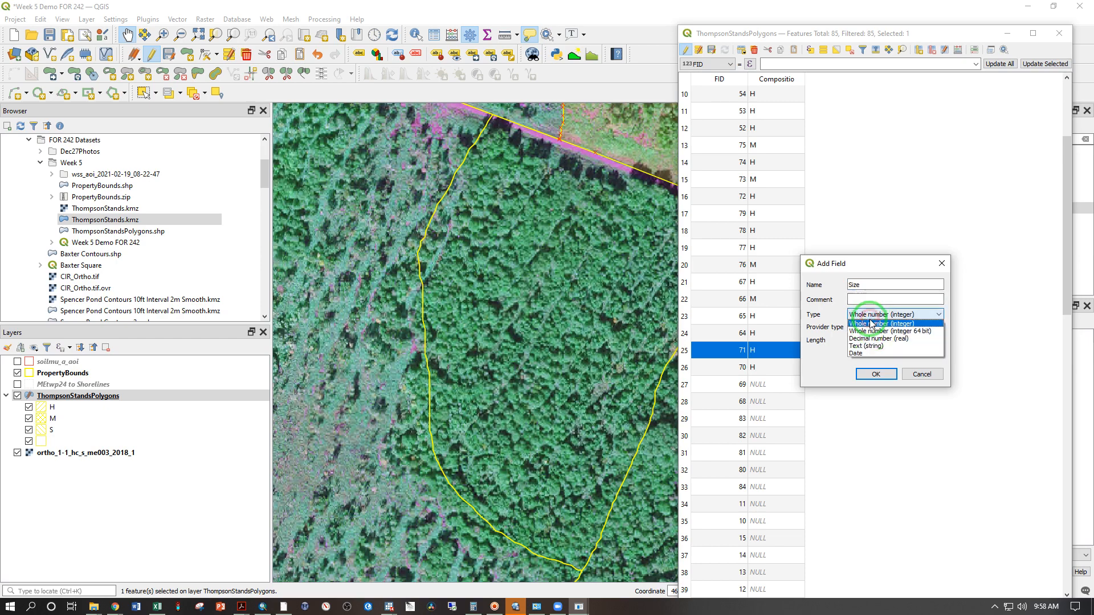
click(870, 343)
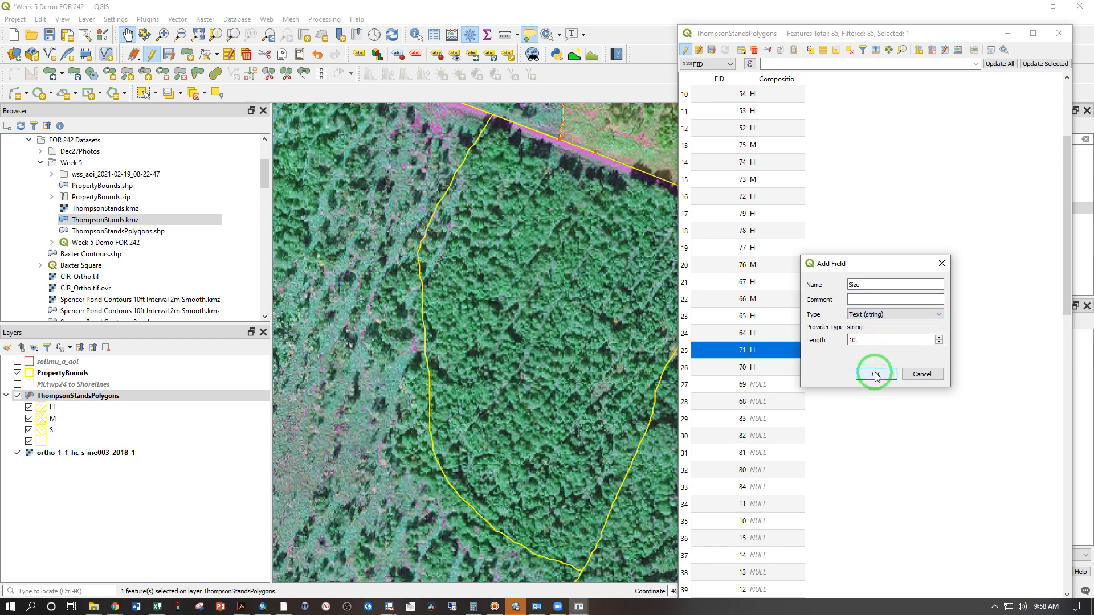
click(875, 375)
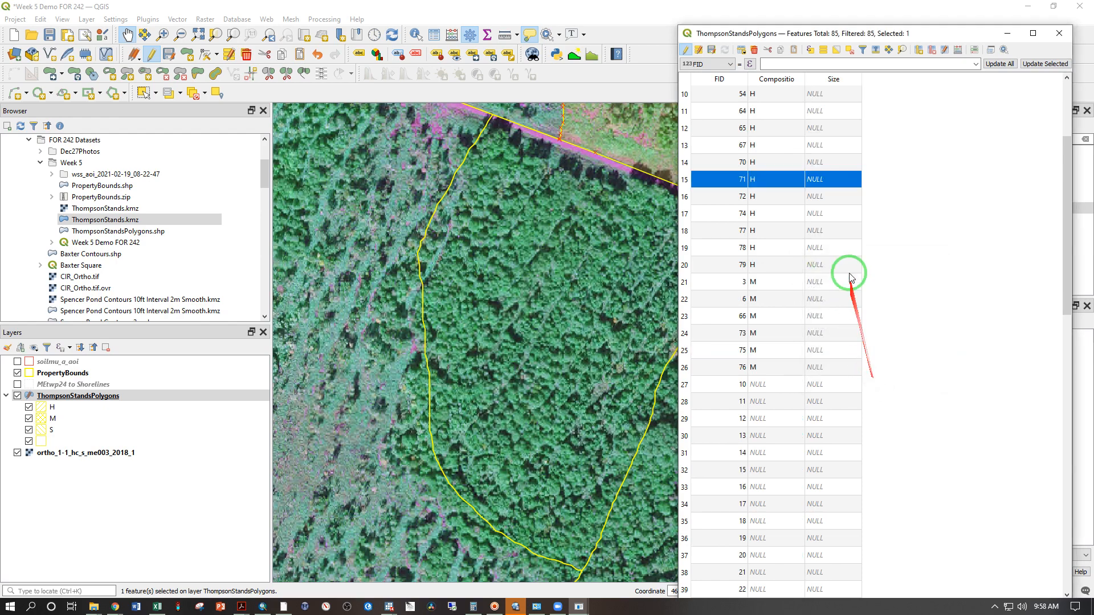
Step: Add a text (string) field named Stocking with length 10 to the stand polygons' attribute table
click(777, 78)
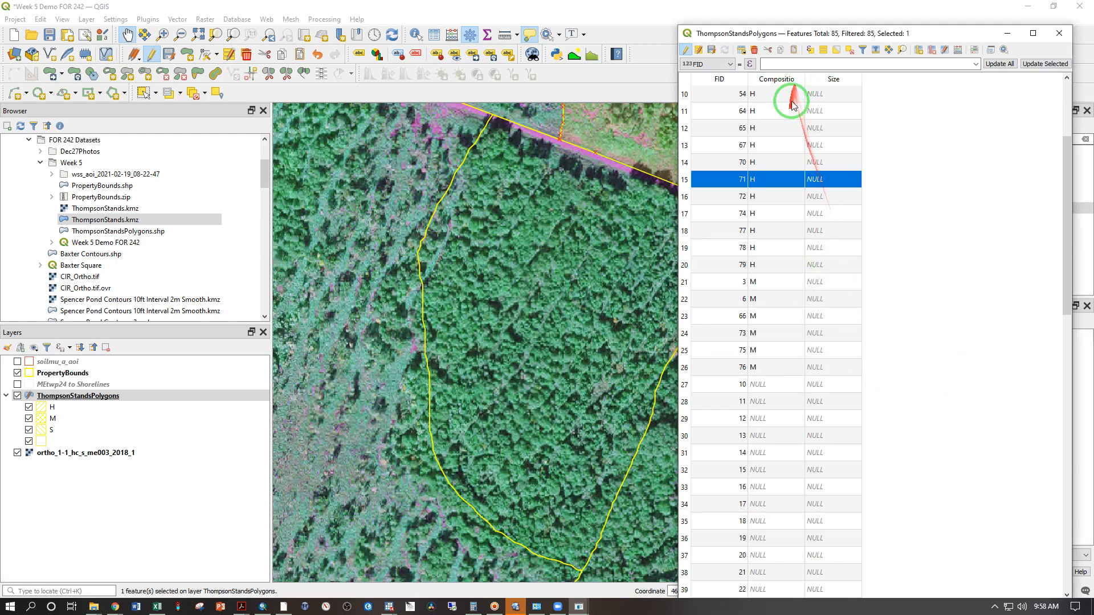
click(918, 50)
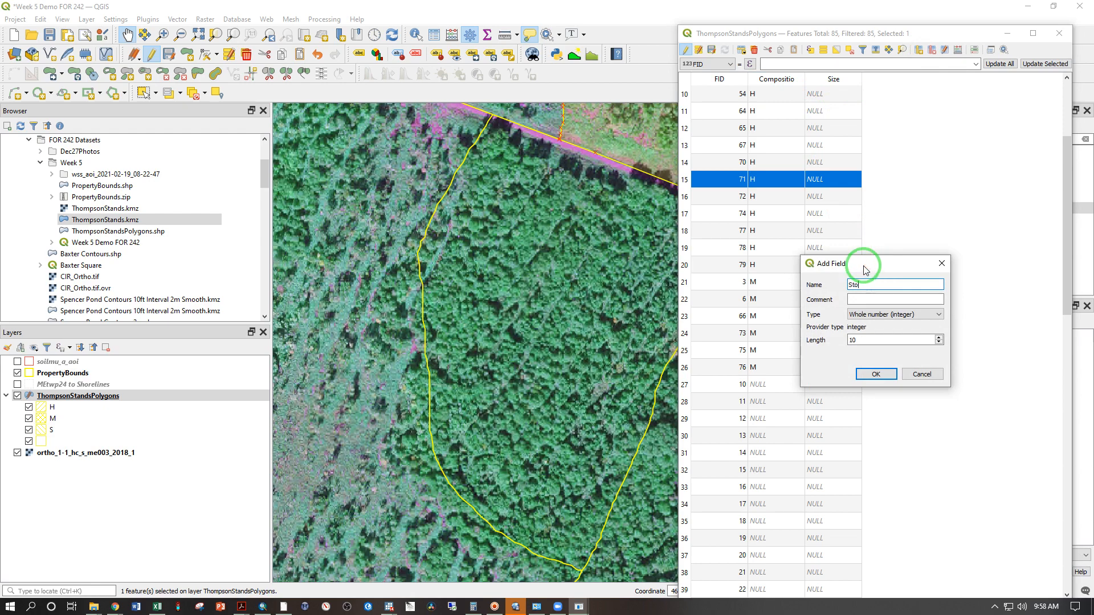
click(869, 314)
click(866, 346)
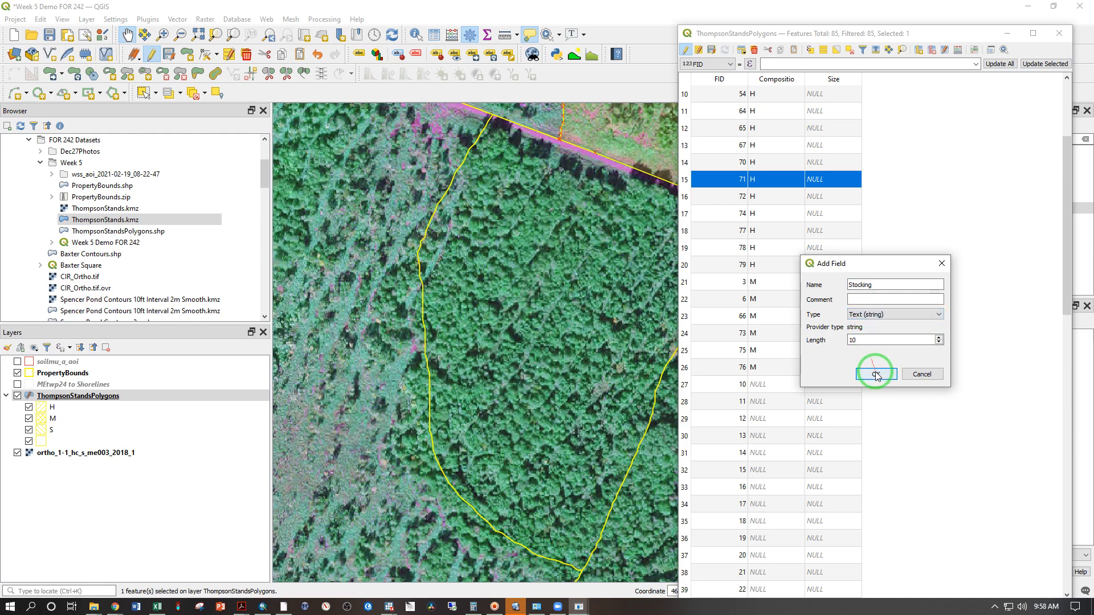
click(872, 371)
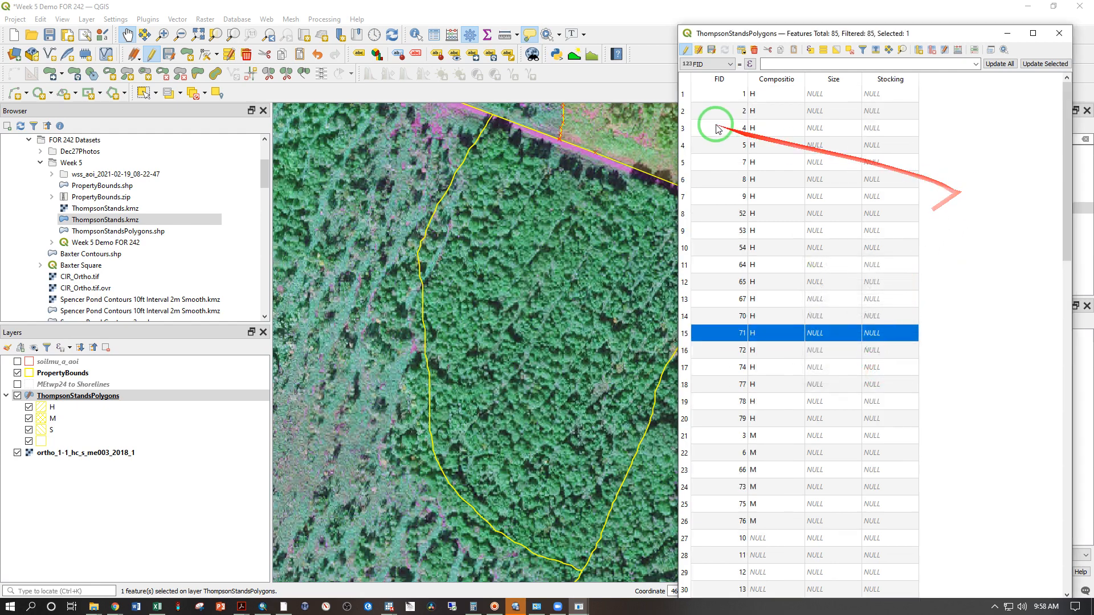
Step: Zoom to the stand with FID 1, select its record, and examine the stand and its surroundings in the imagery
right_click(754, 99)
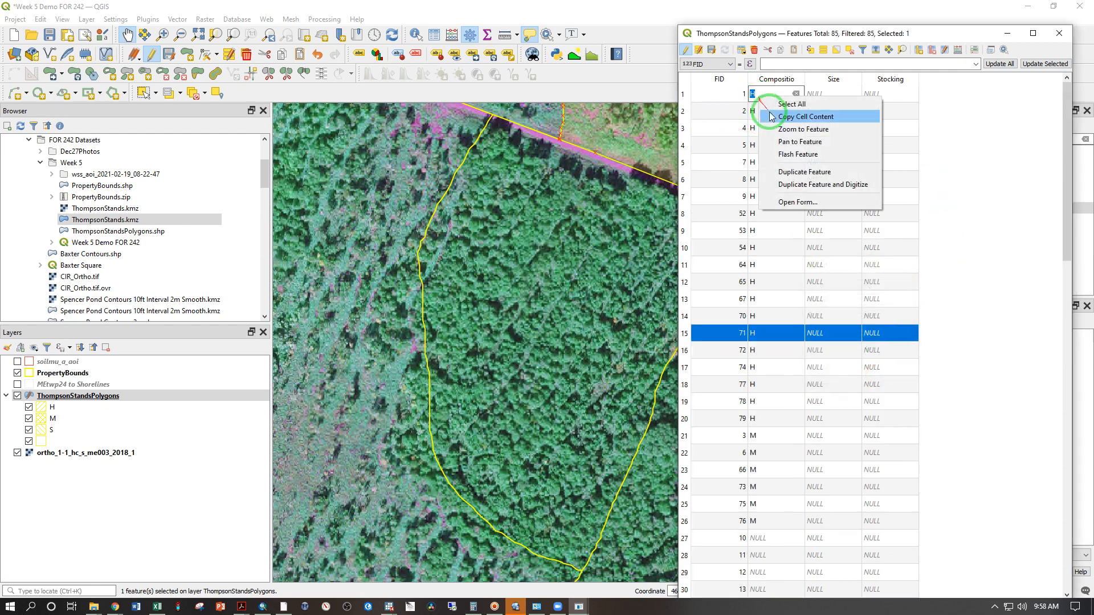
click(762, 129)
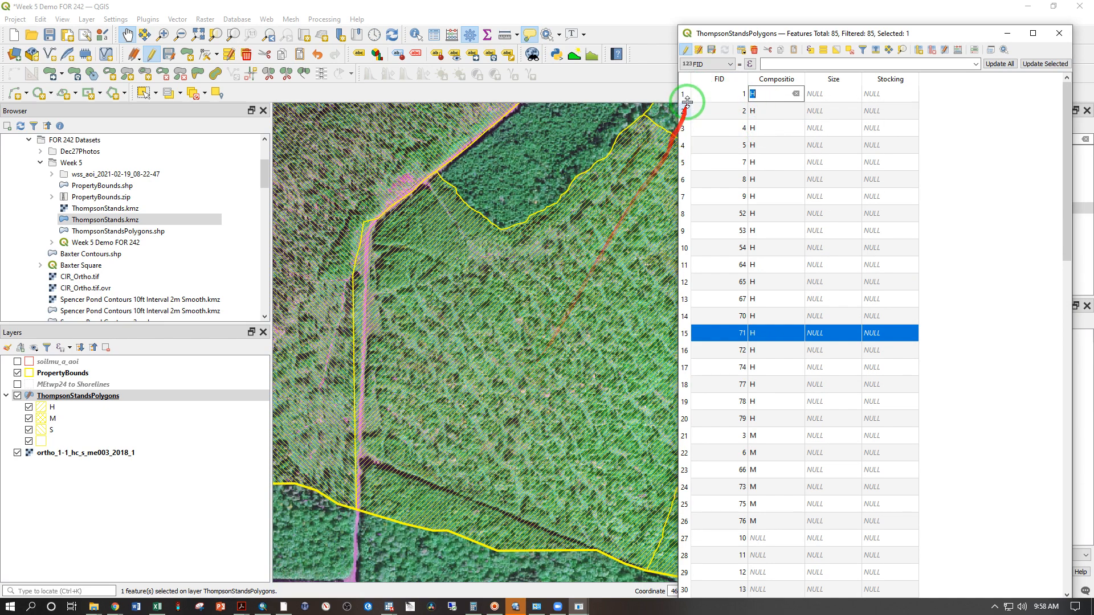
click(688, 100)
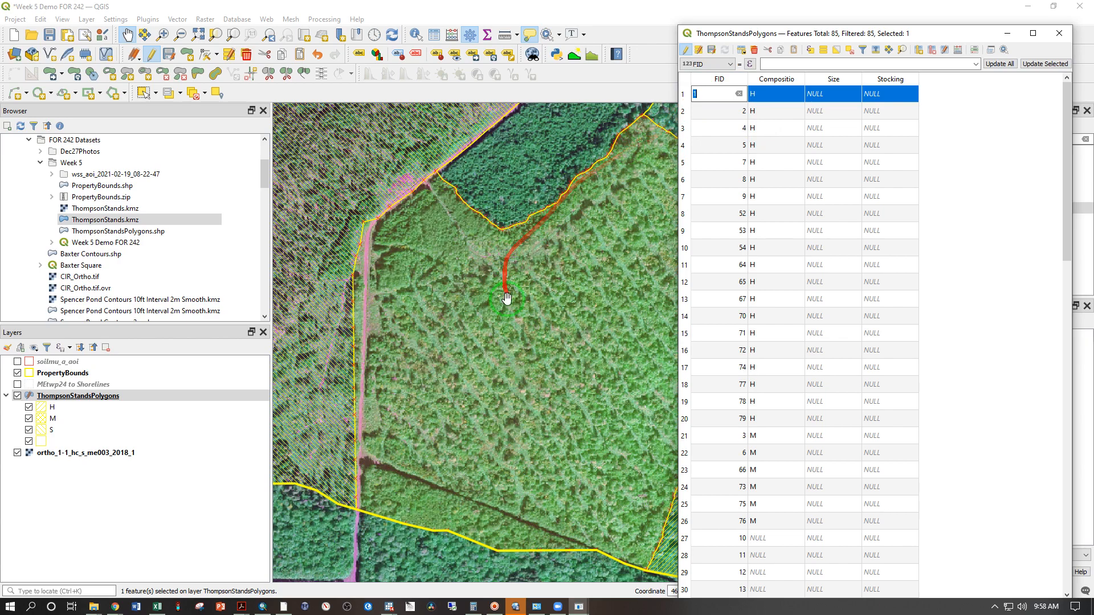
drag(498, 296, 437, 285)
scroll(467, 262, down, 1)
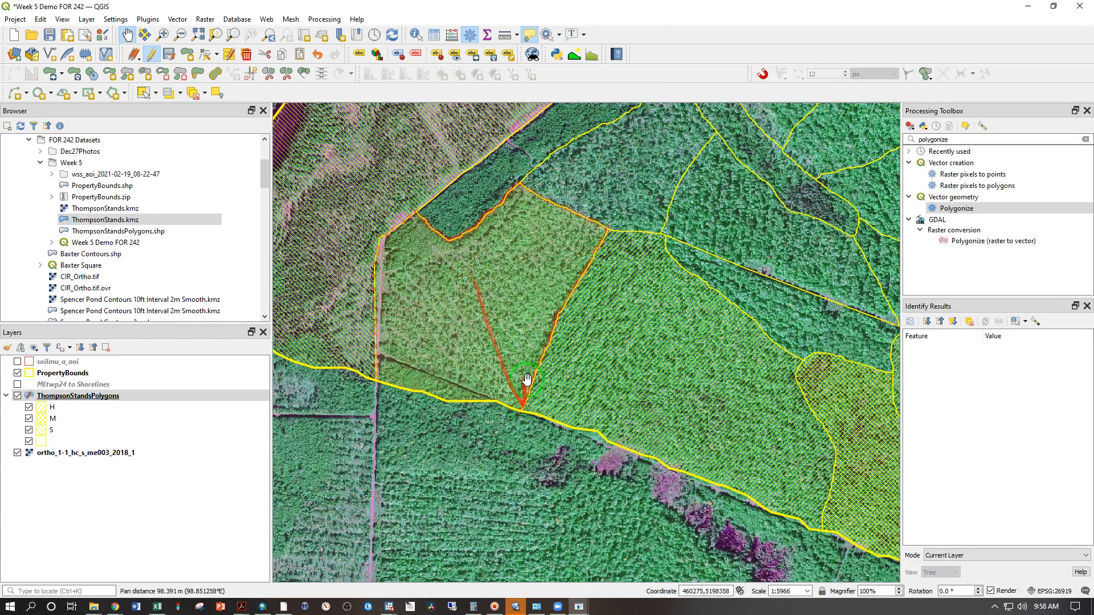
scroll(426, 351, up, 1)
drag(540, 323, 514, 370)
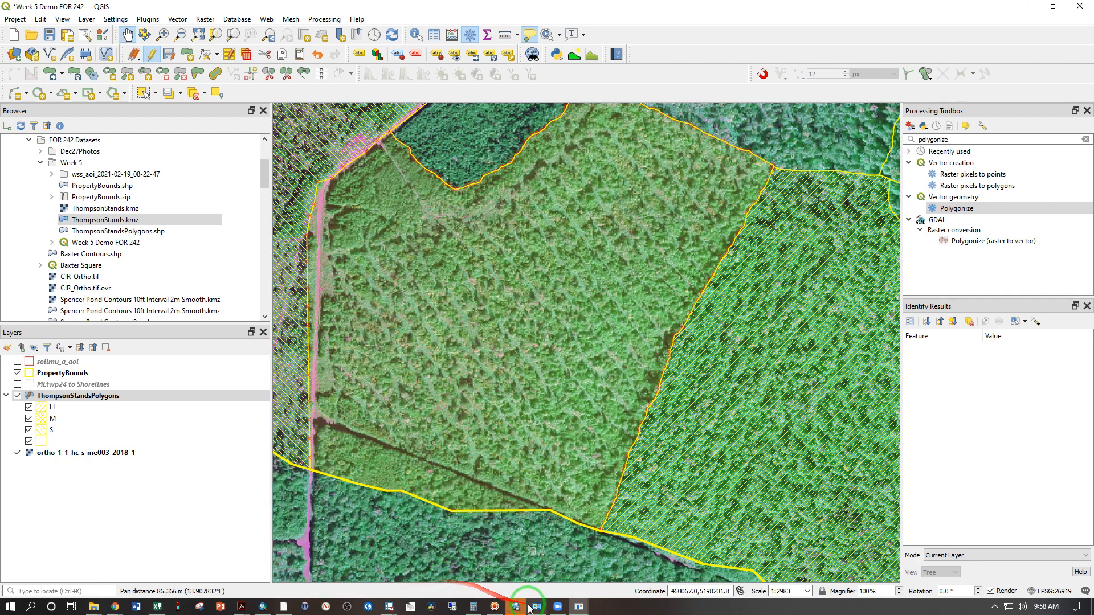
Step: Bring the attribute table back to the front and narrow its window to uncover more of the map
click(578, 608)
click(629, 518)
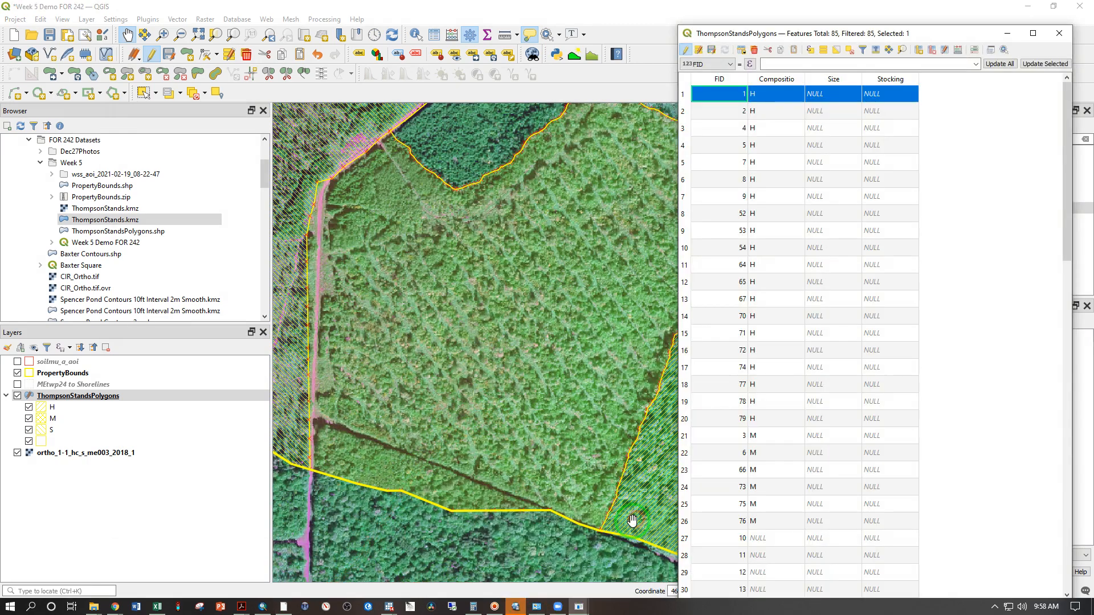
drag(679, 188, 758, 190)
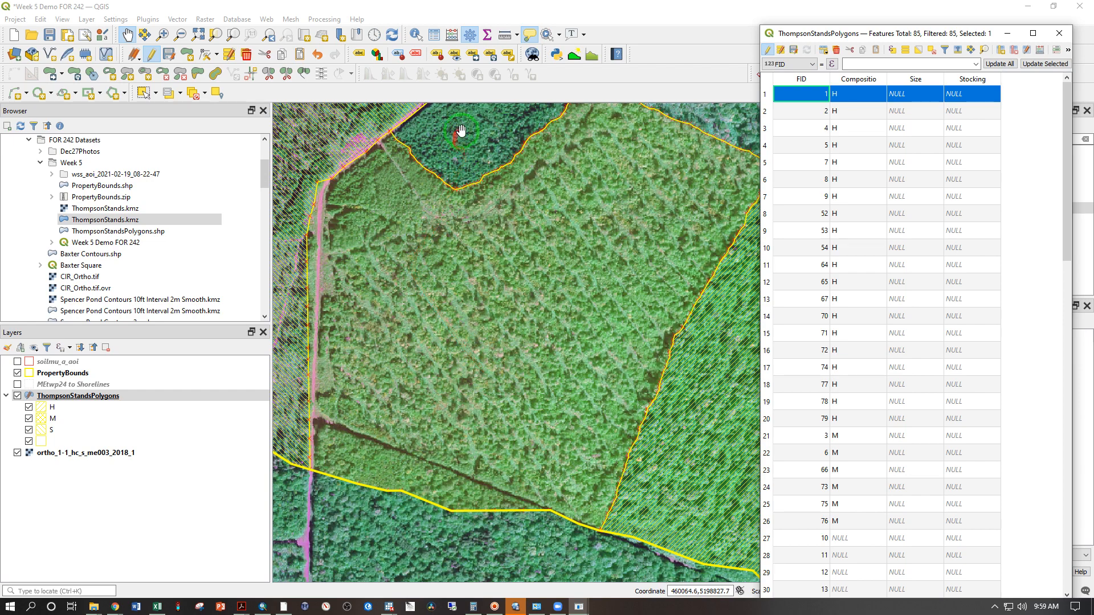
Step: Inspect tree size and density in the FID 1 stand, comparing it with the FID 2 stand, and reselect FID 1
drag(454, 108, 454, 188)
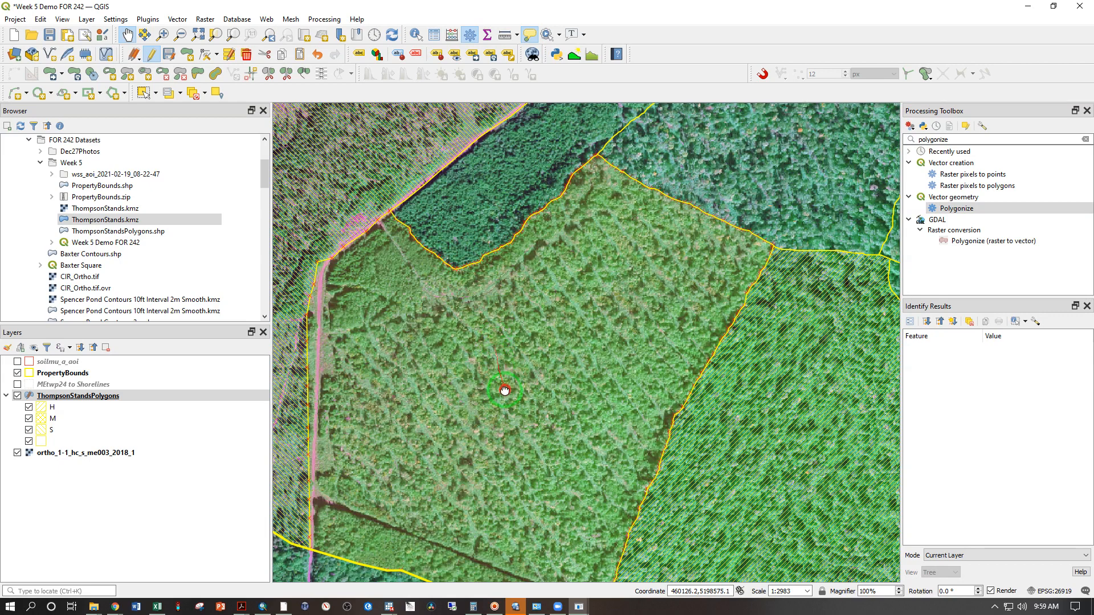
drag(504, 390, 506, 359)
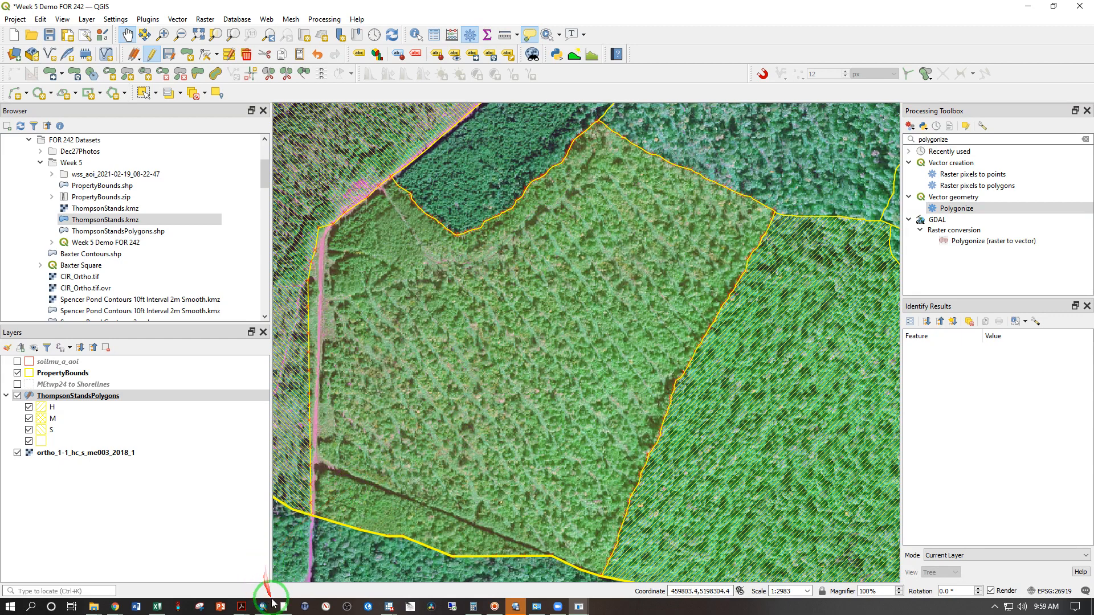
click(578, 608)
click(633, 555)
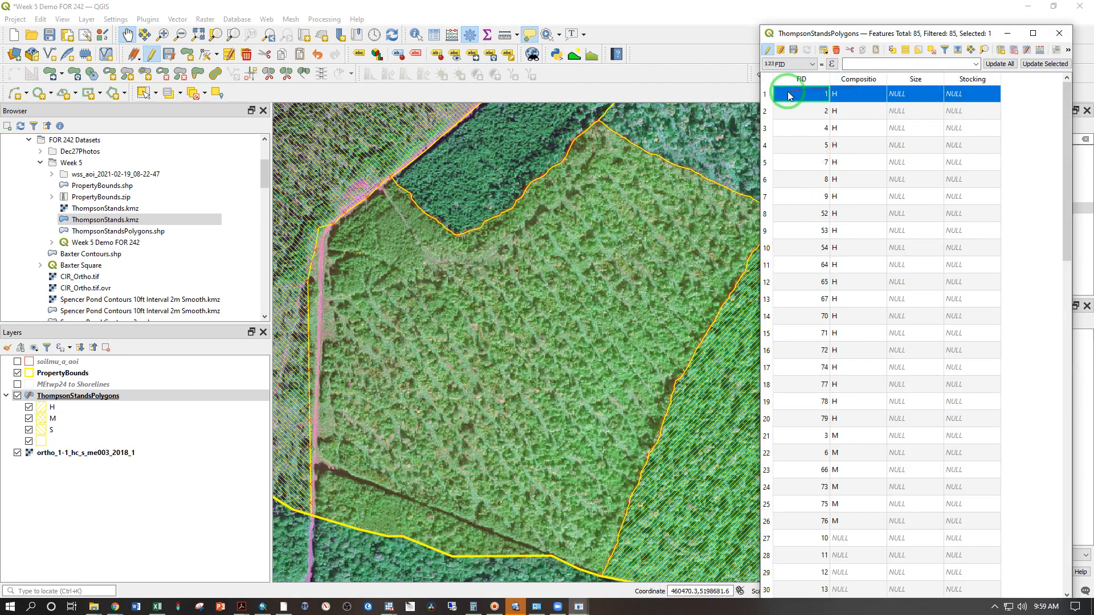
click(781, 111)
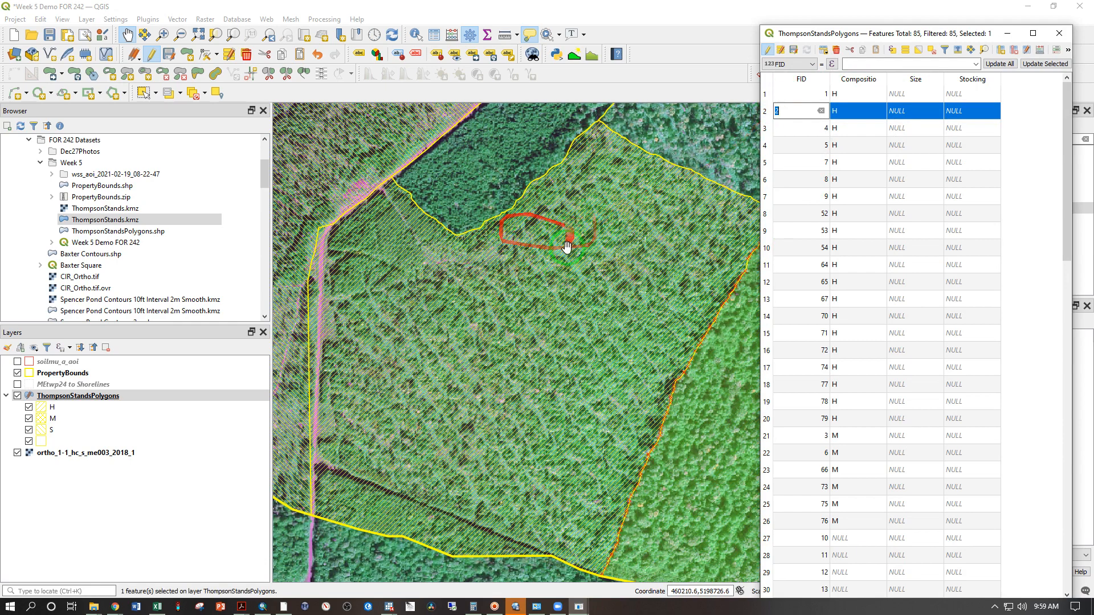
click(781, 94)
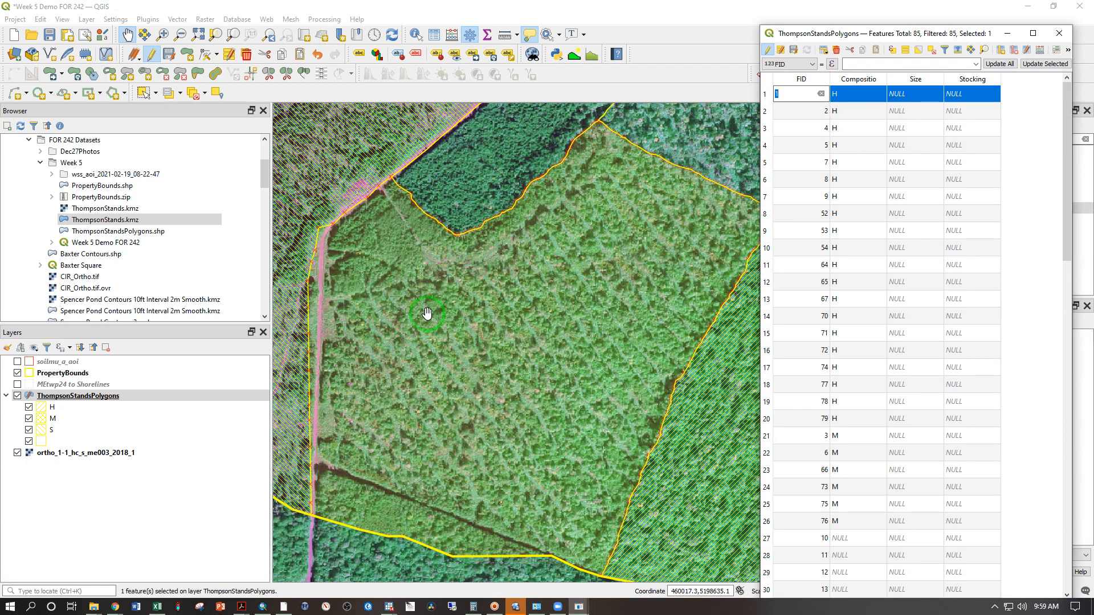
Step: Check the size class and stocking codes in the Standard UMFK Forestry Stand Map PDF in Adobe Acrobat, and return to QGIS
click(246, 607)
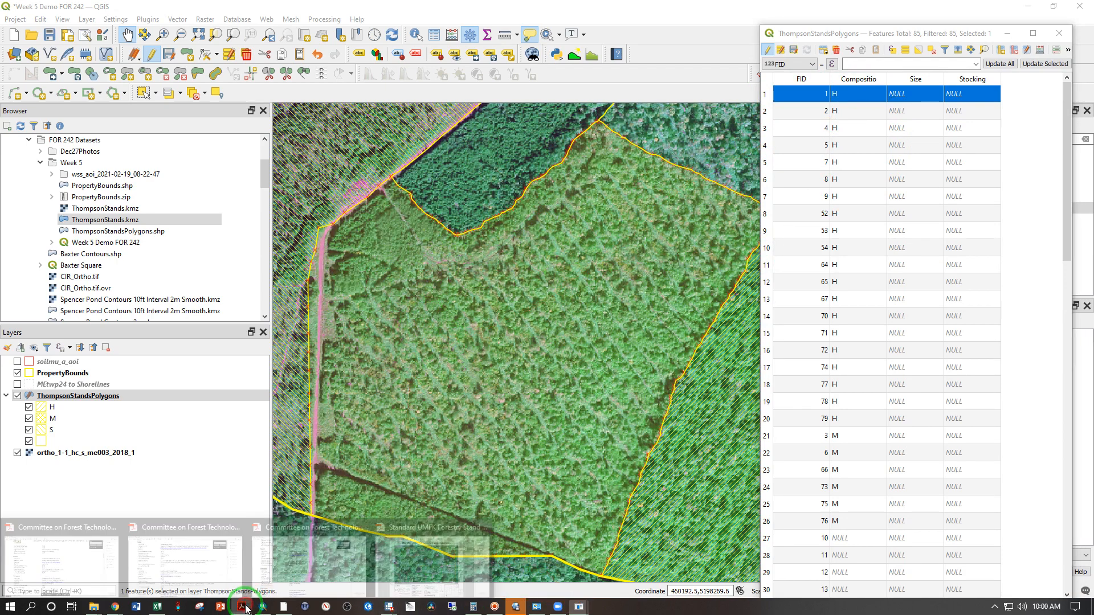
click(430, 556)
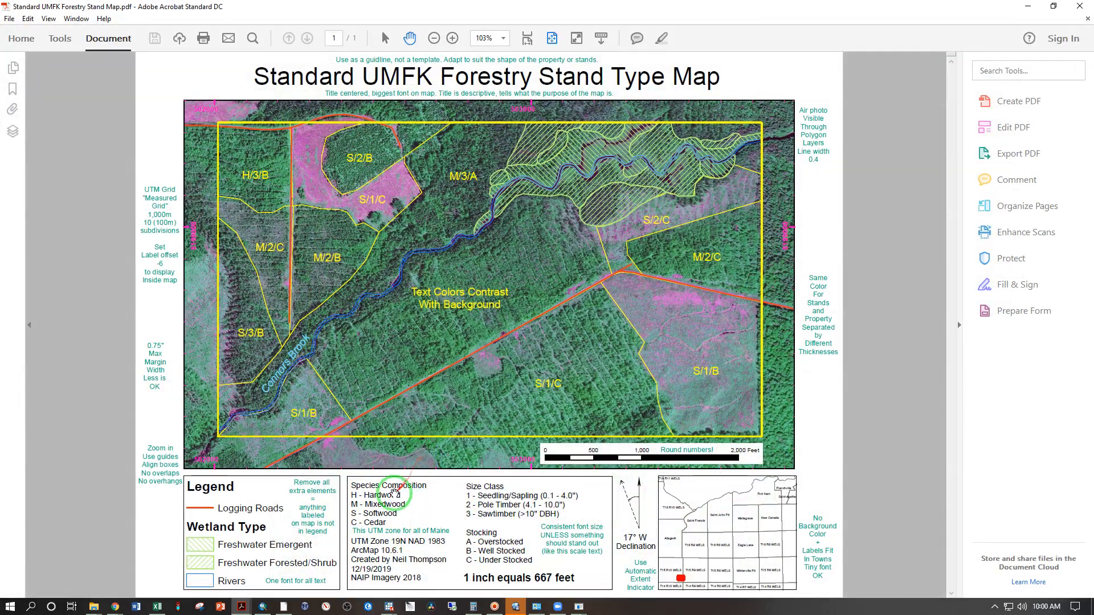
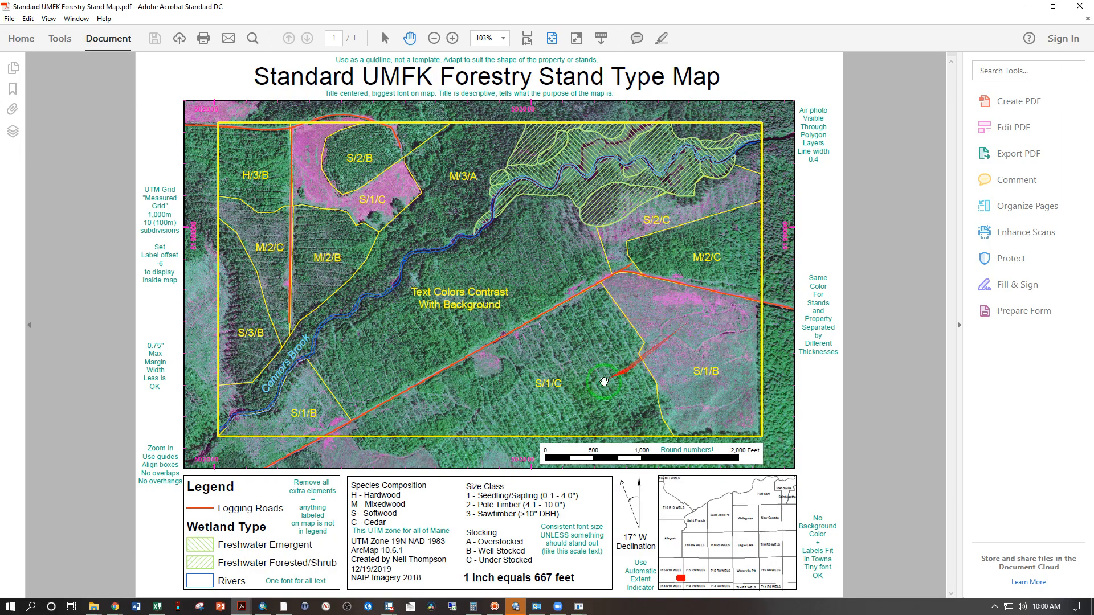
click(1027, 5)
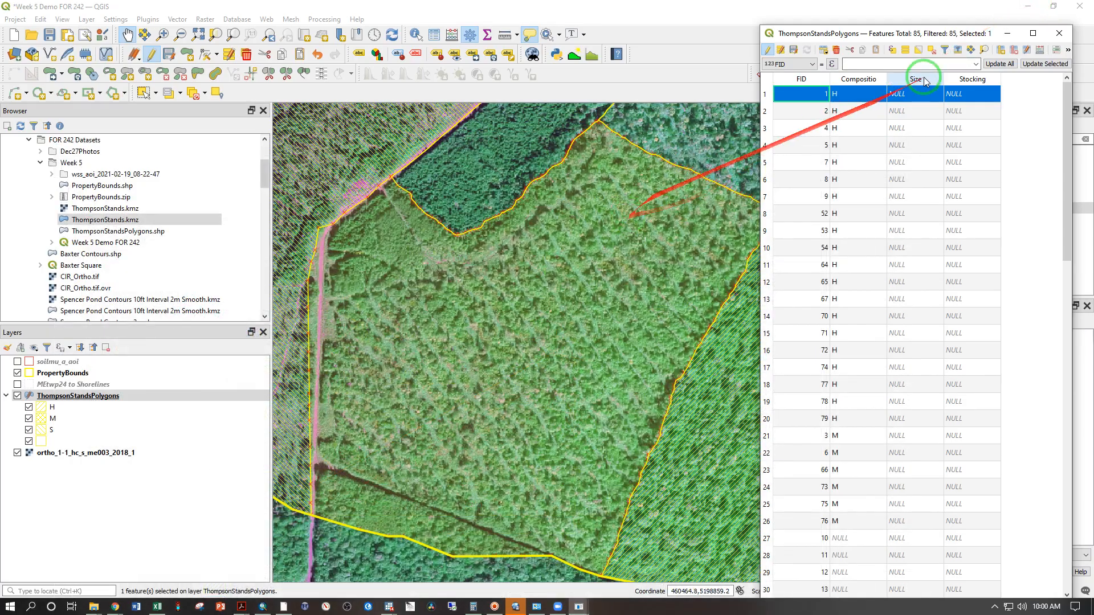
Step: Enter Size 3 and Stocking B for the stand with FID 1
double_click(898, 94)
text(3)
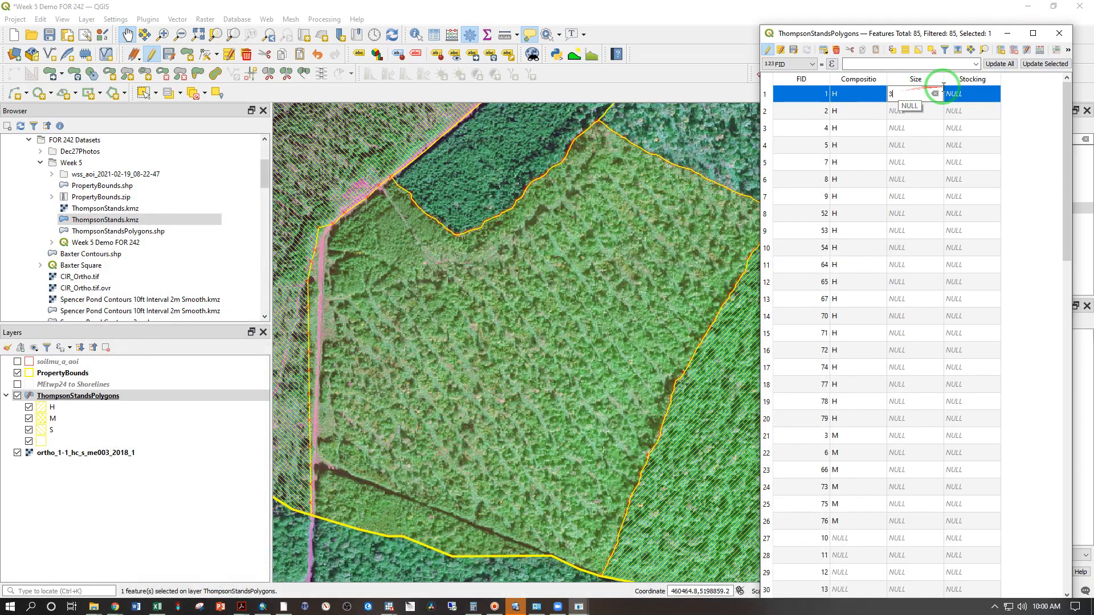
double_click(954, 93)
text(B)
key(Return)
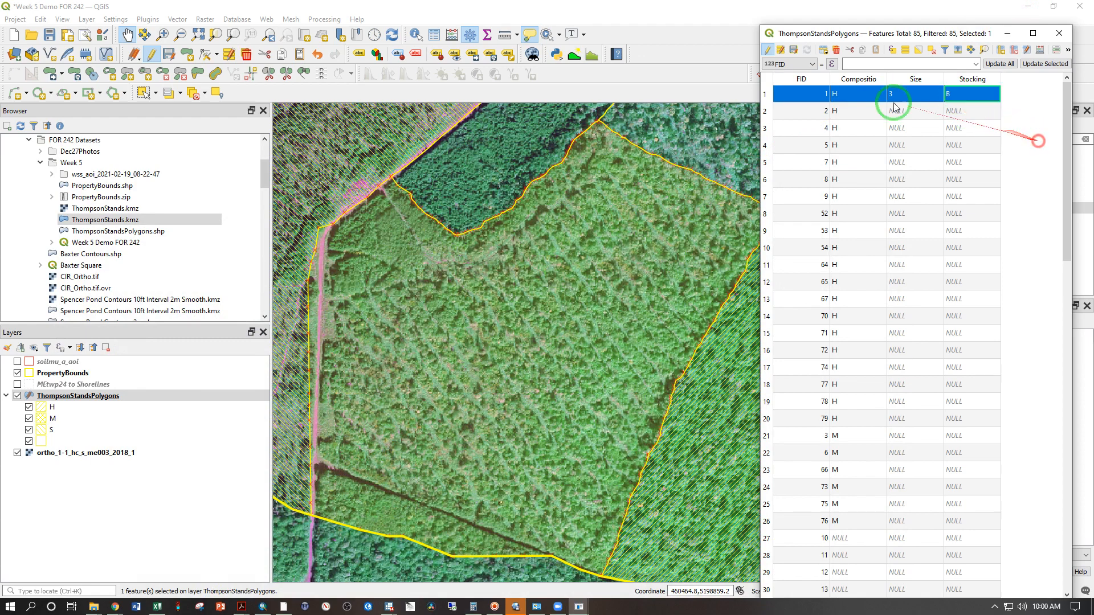
Step: Zoom to the stand with FID 2 and enter Size 3 and Stocking A for it
double_click(779, 110)
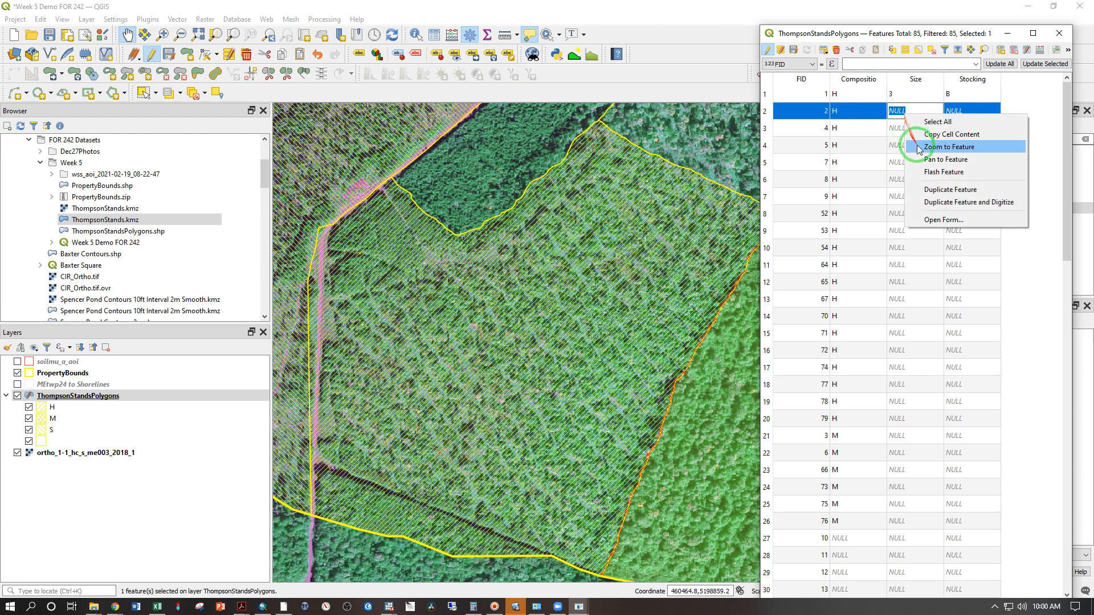
click(939, 146)
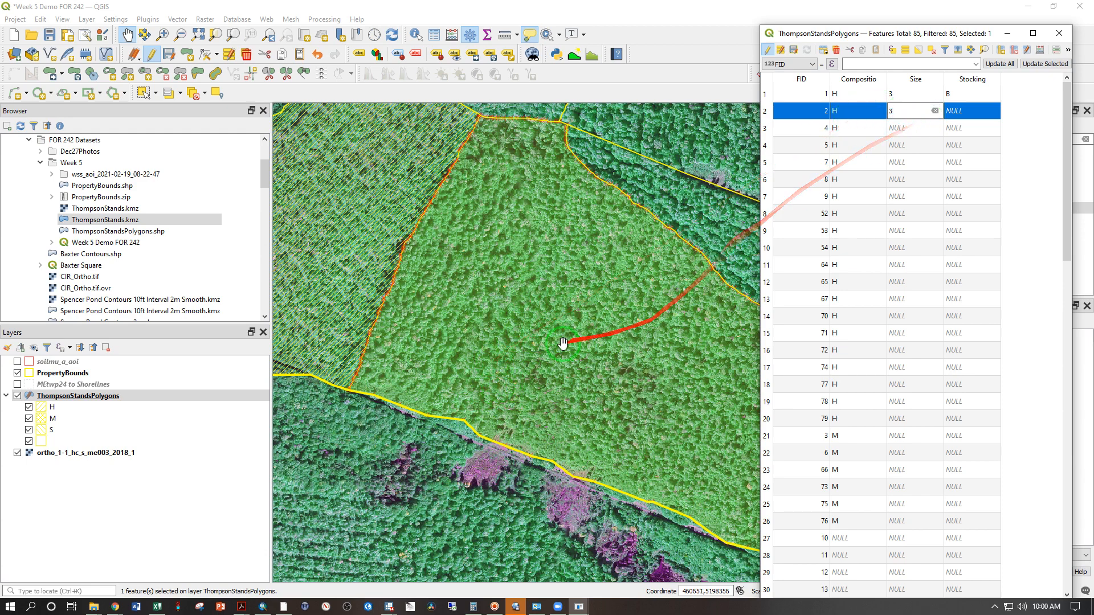
click(965, 111)
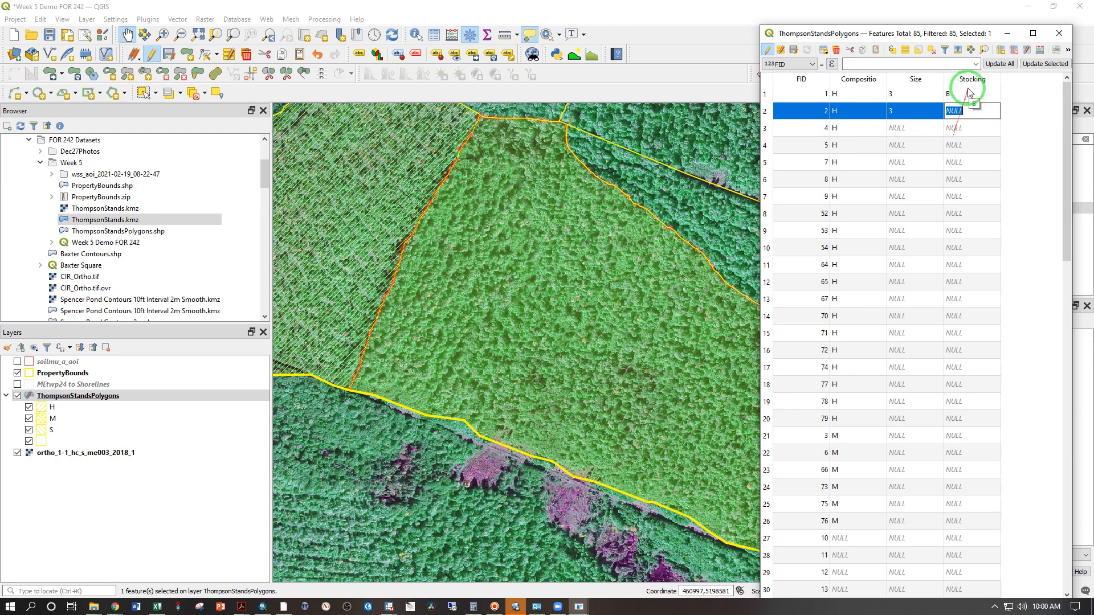
text(A)
key(Return)
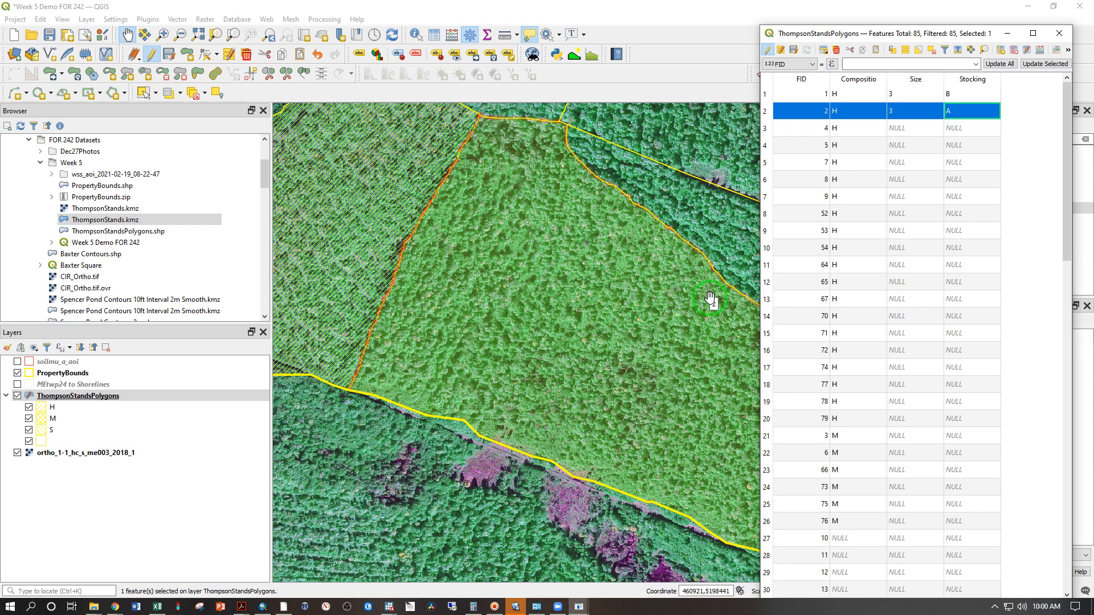
Step: Zoom to the stand with FID 4 and enter Size 3 and Stocking A for it
click(765, 132)
right_click(910, 128)
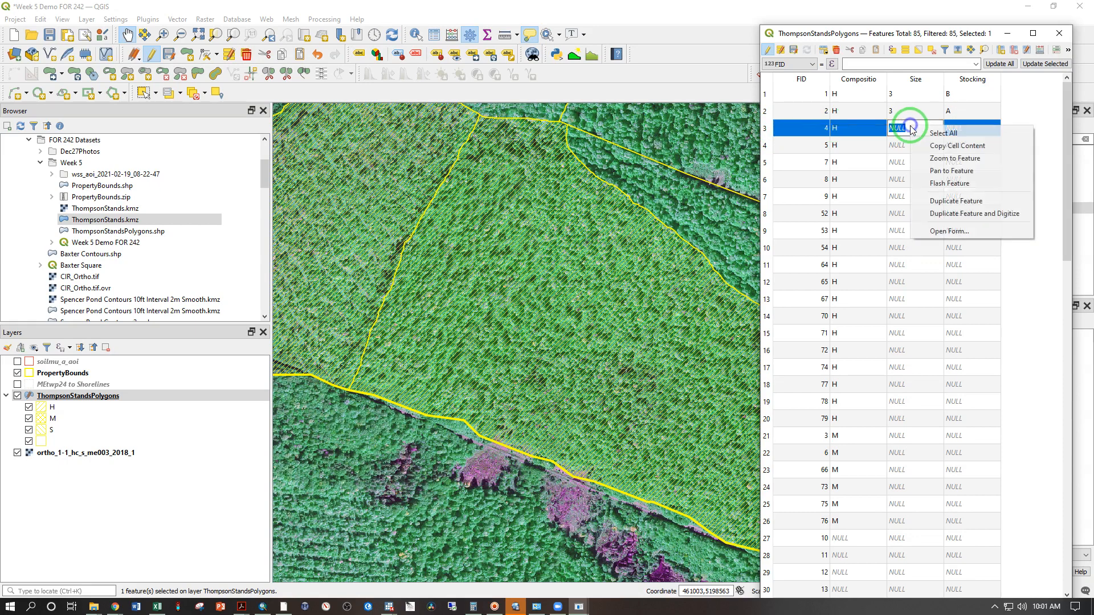
click(935, 159)
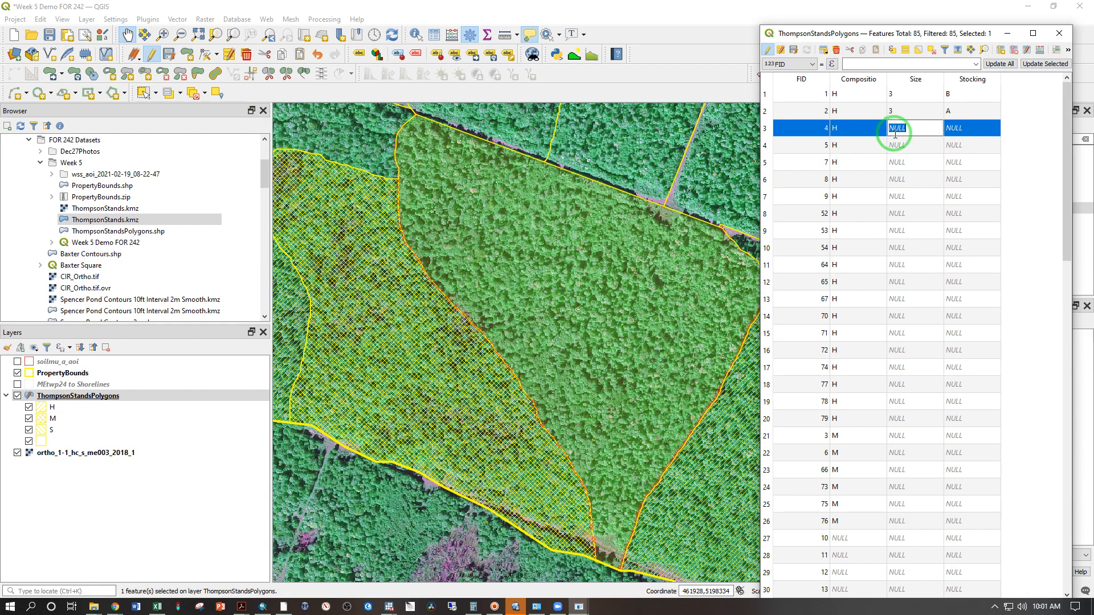
text(3)
click(952, 135)
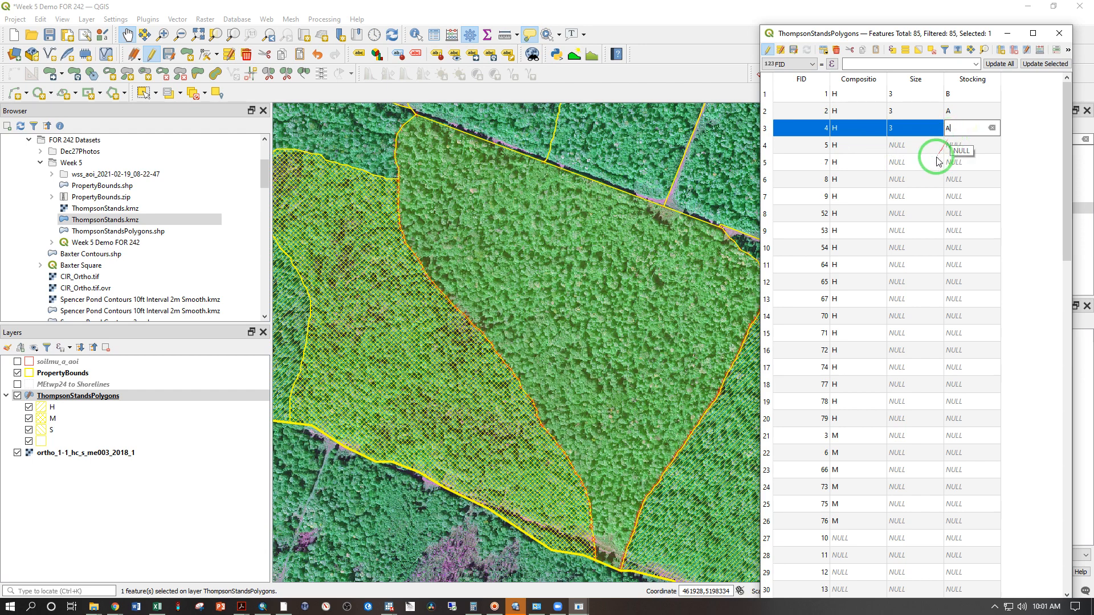
Step: Zoom to the stand with FID 5, enter Size 3 and Stocking A, and inspect its canopy closely in the imagery
click(767, 148)
click(898, 145)
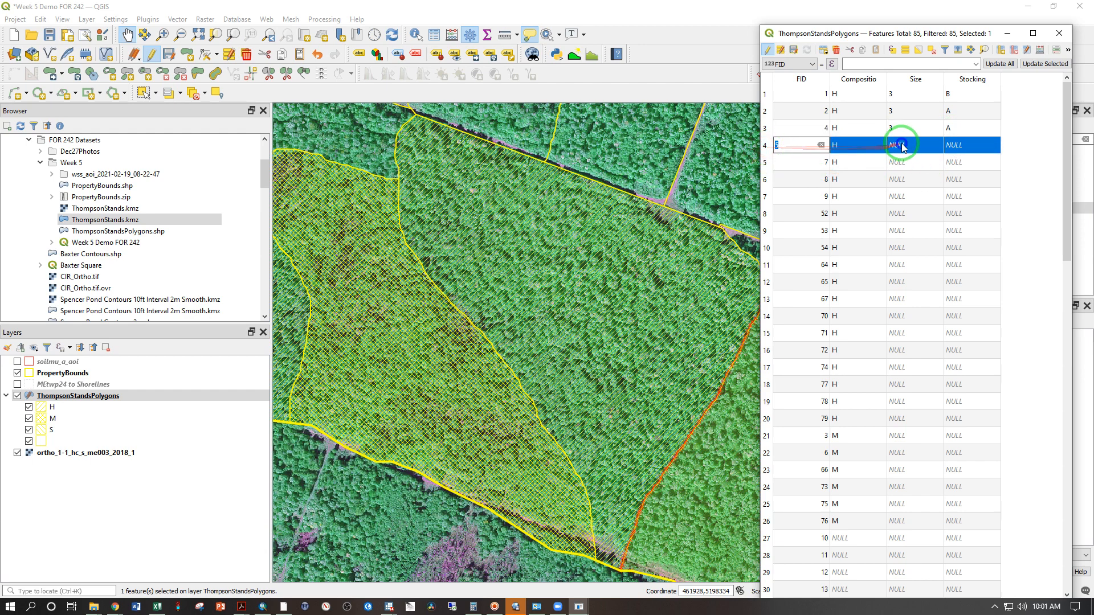
right_click(900, 145)
click(921, 176)
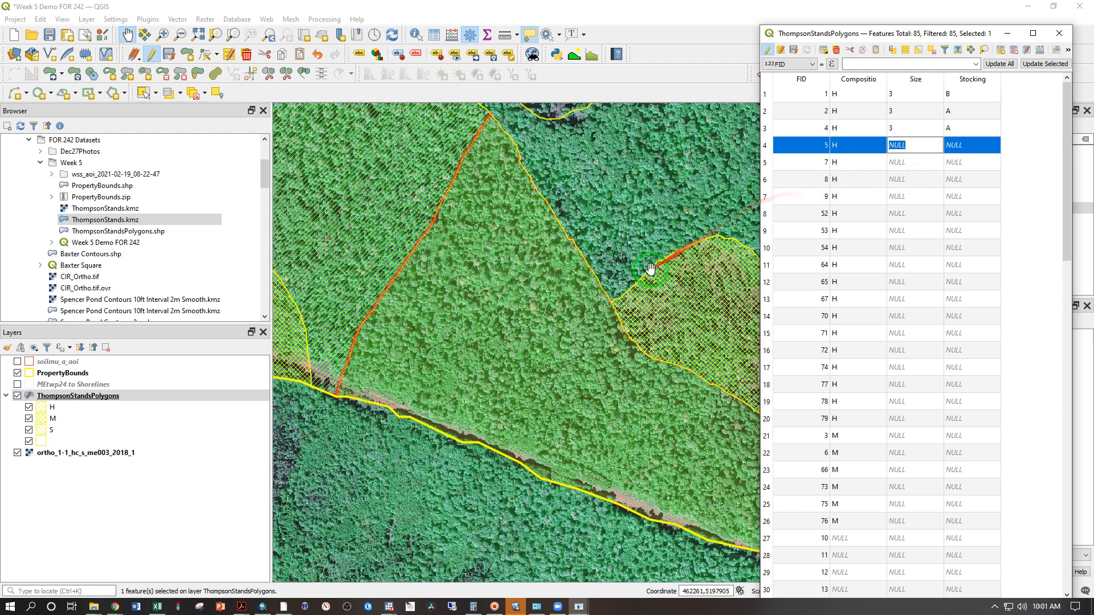
text(3)
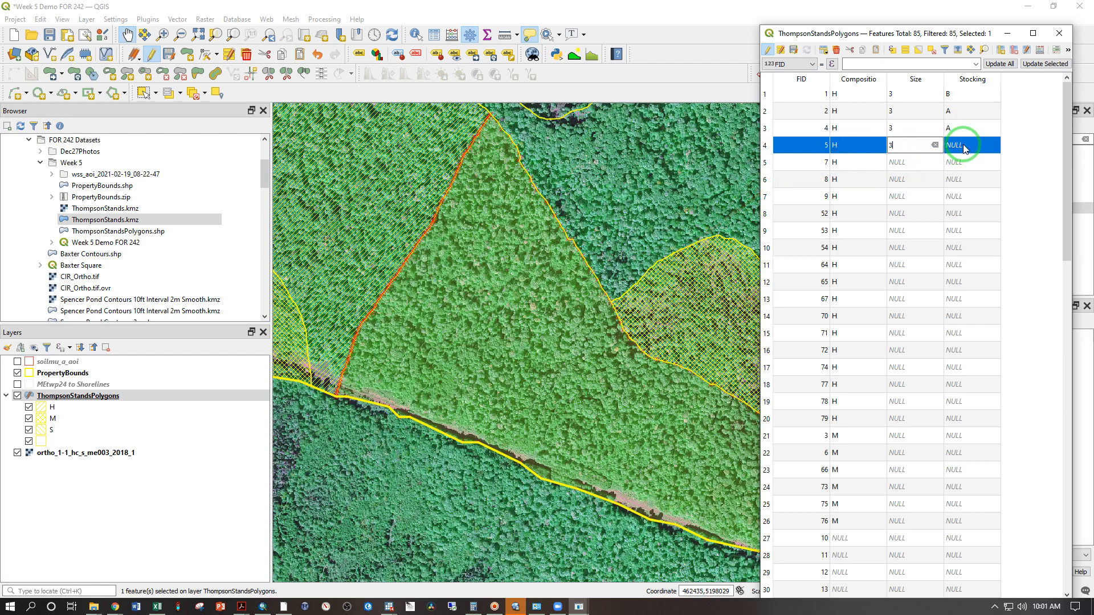
click(960, 146)
text(A)
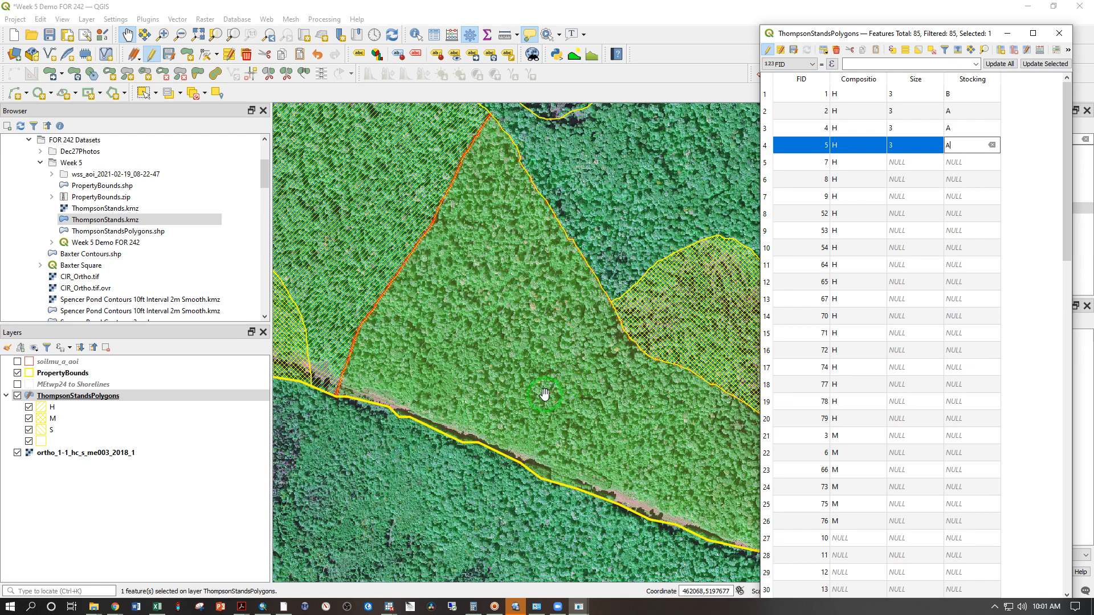
scroll(612, 411, up, 3)
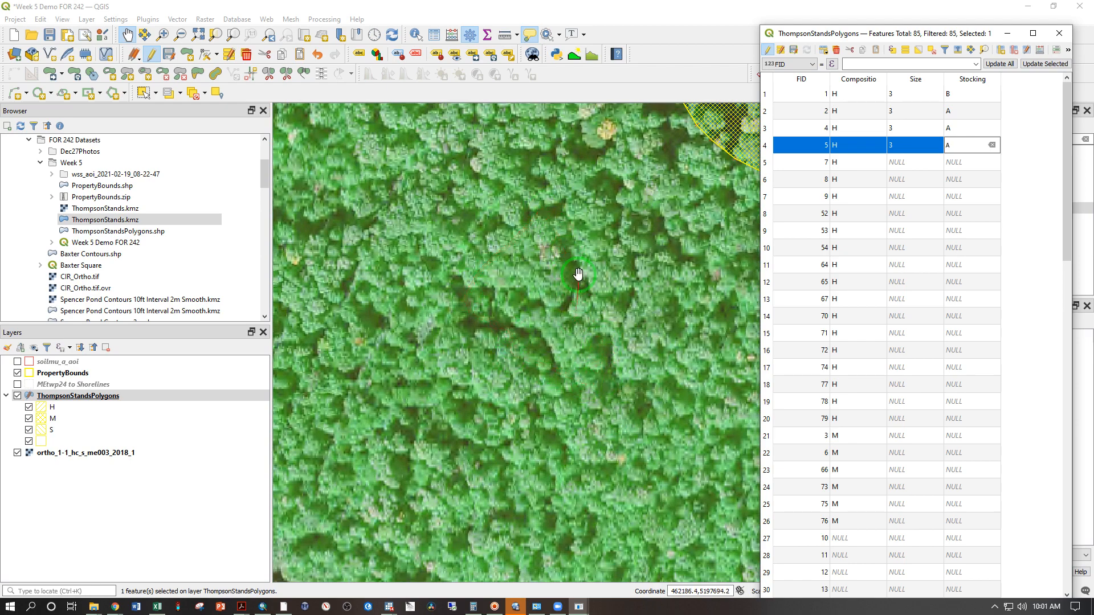
scroll(575, 275, down, 2)
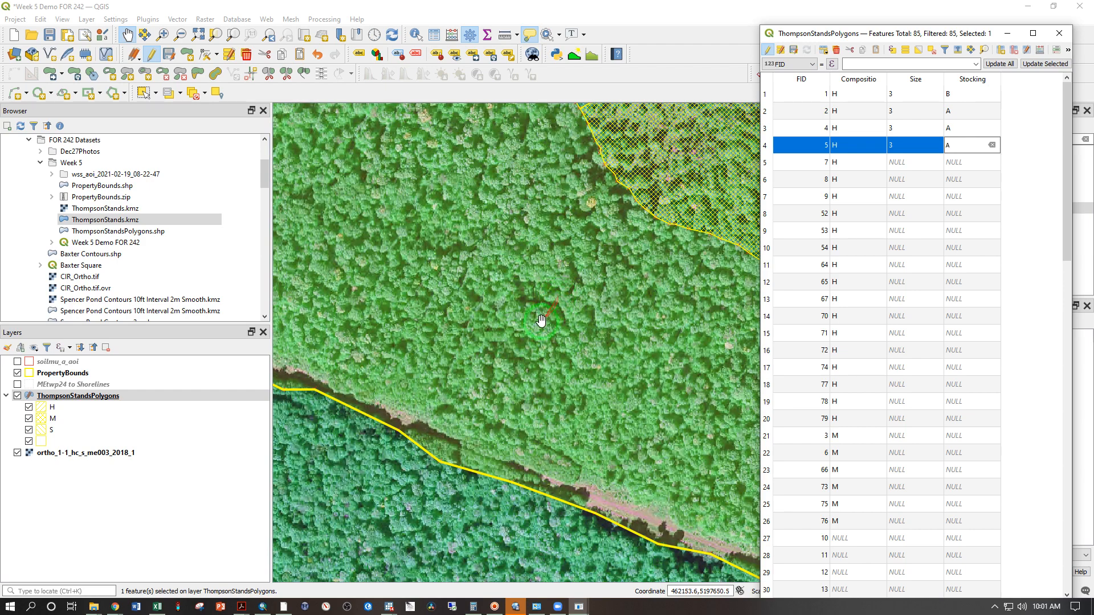
drag(410, 319, 523, 356)
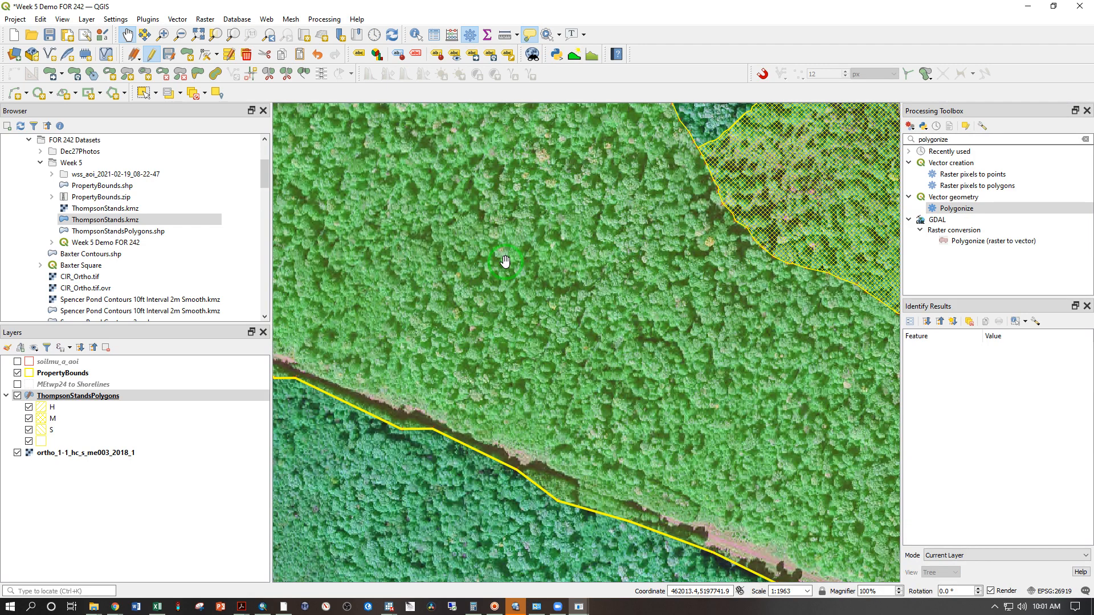
key(alt+Tab)
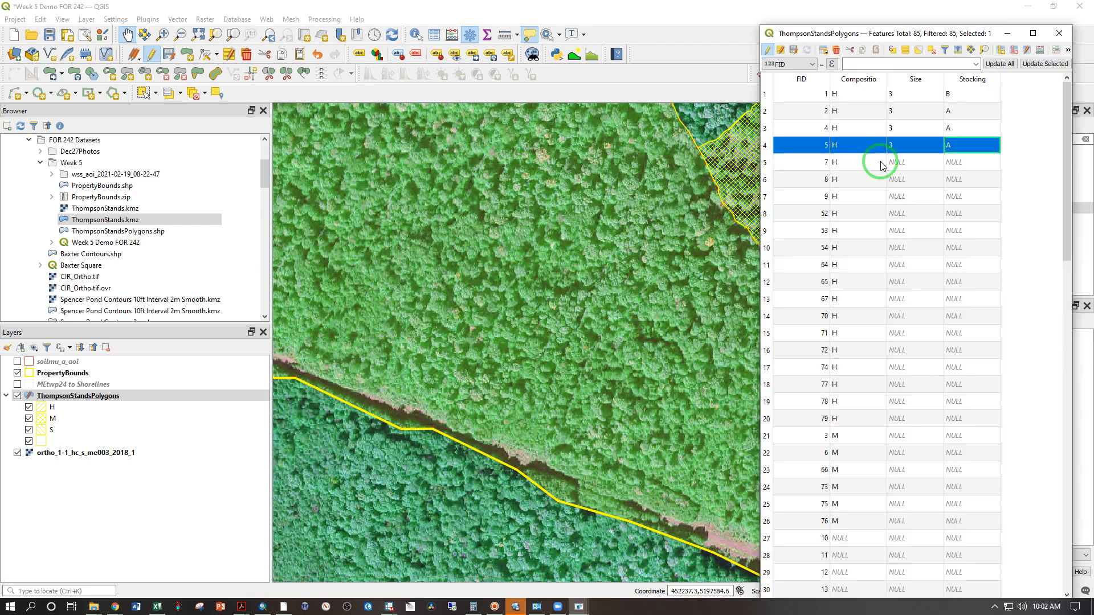
Step: Bring the stand with FID 7 into view and enter Size 3 and Stocking A for it
right_click(896, 163)
click(935, 207)
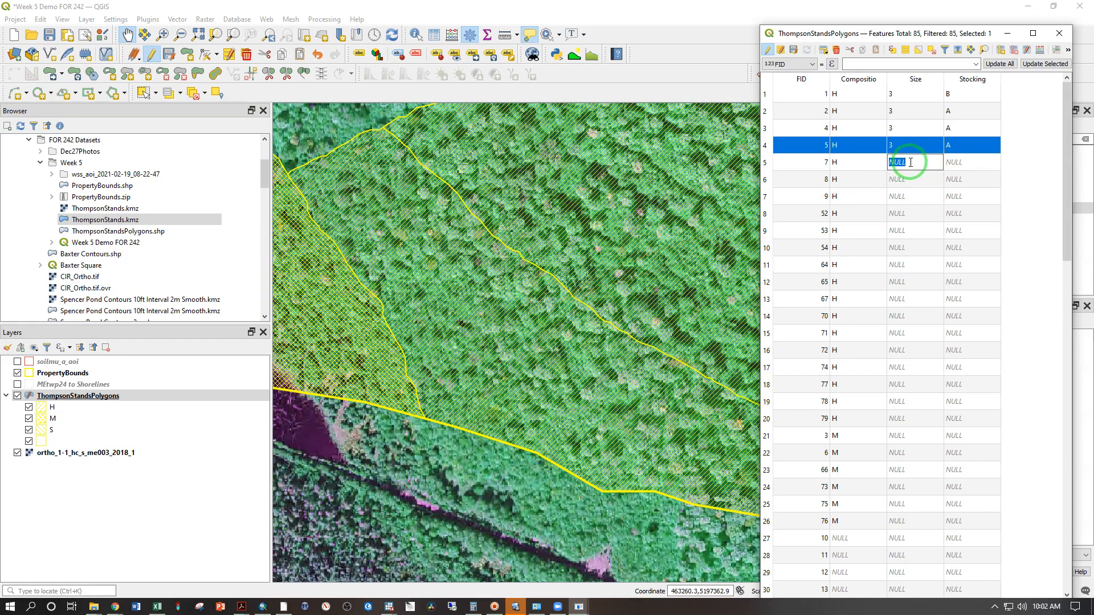
text(3)
click(953, 166)
text(A)
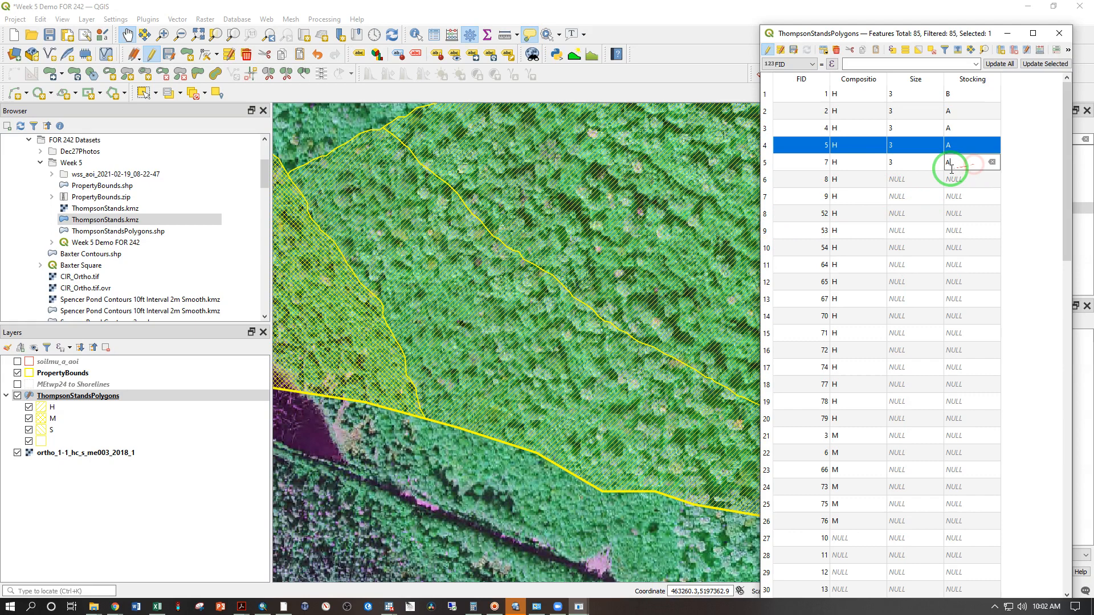
Step: Zoom to the stand with FID 8 and enter Size 3 and Stocking B for it
click(764, 184)
click(859, 179)
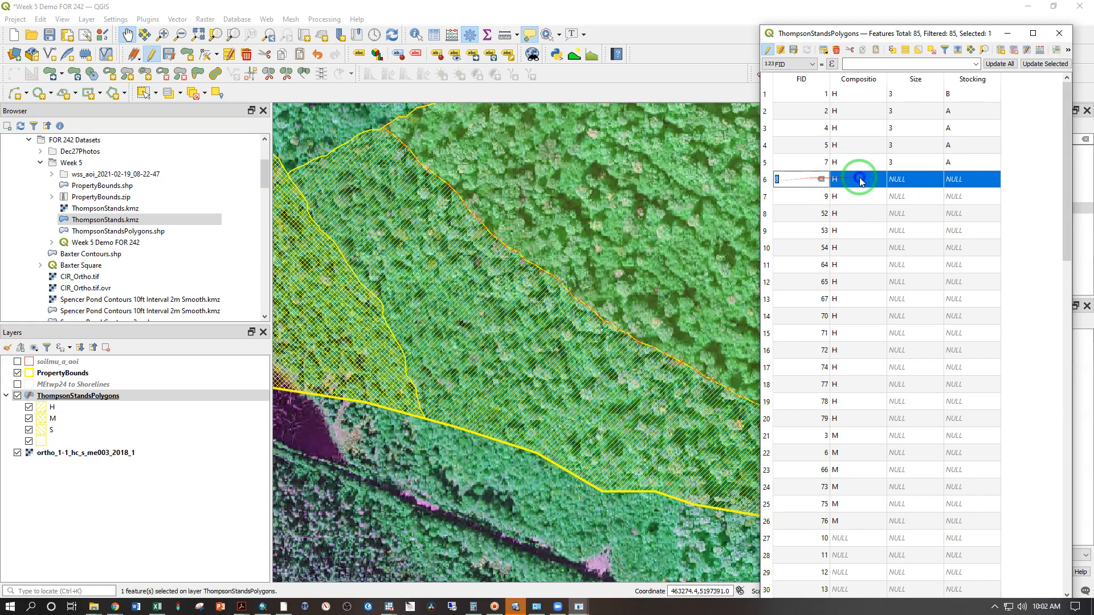
right_click(861, 180)
click(873, 211)
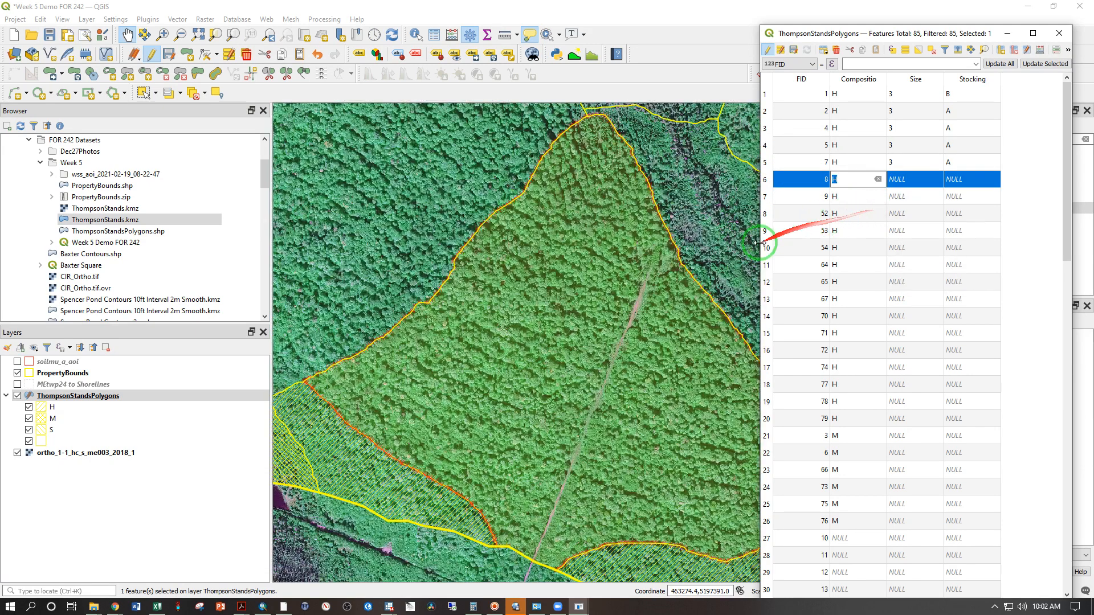
click(896, 178)
text(3)
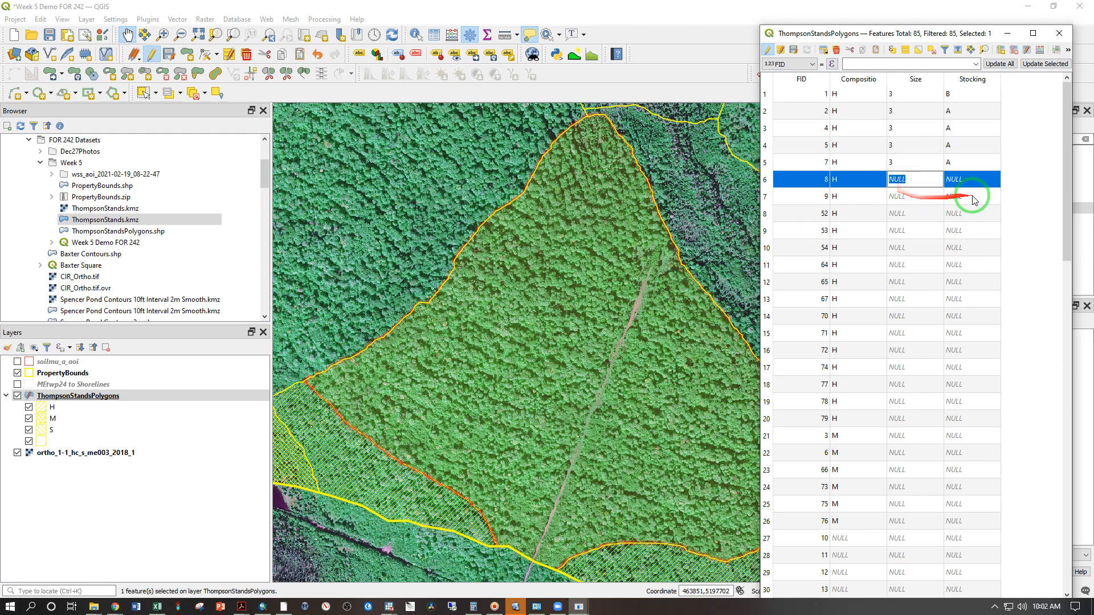
click(971, 179)
text(B)
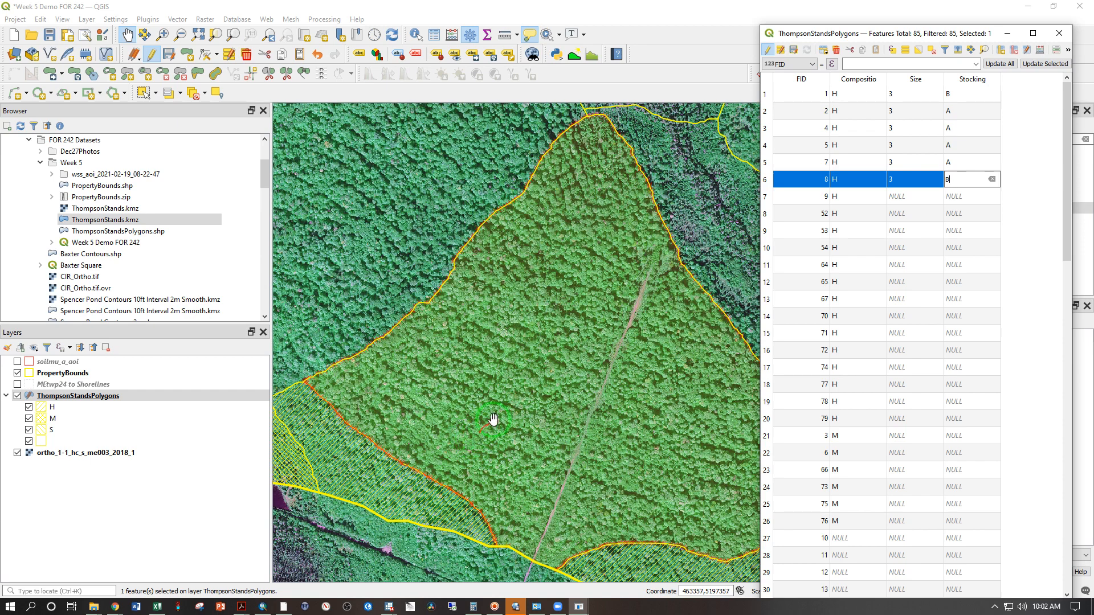
Step: Zoom to the stand with FID 9 and enter Size 3 and Stocking A for it
click(765, 199)
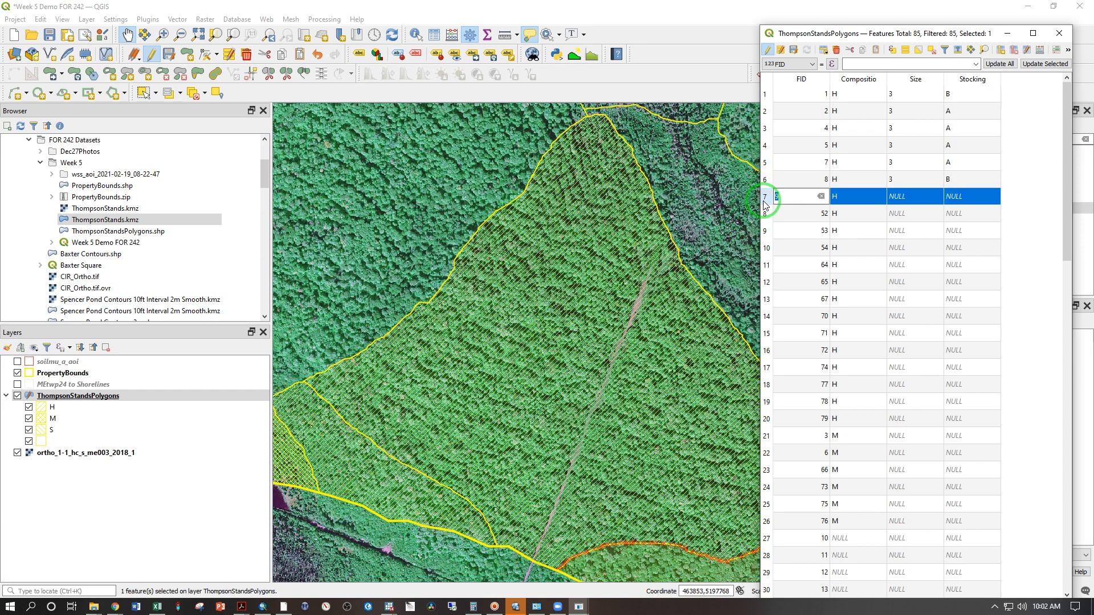
click(896, 196)
right_click(896, 196)
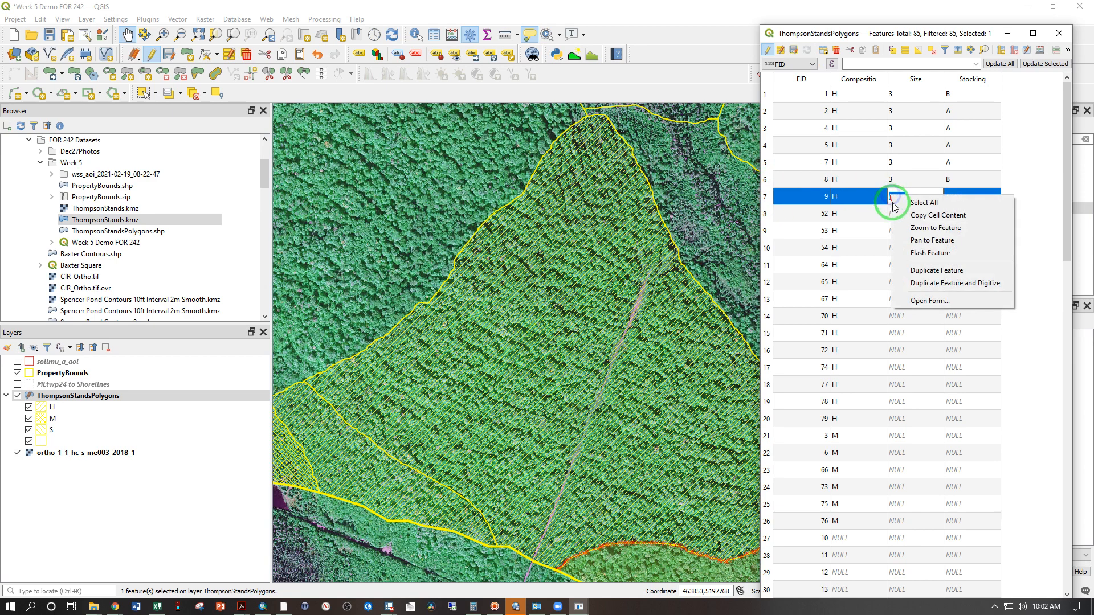
click(926, 228)
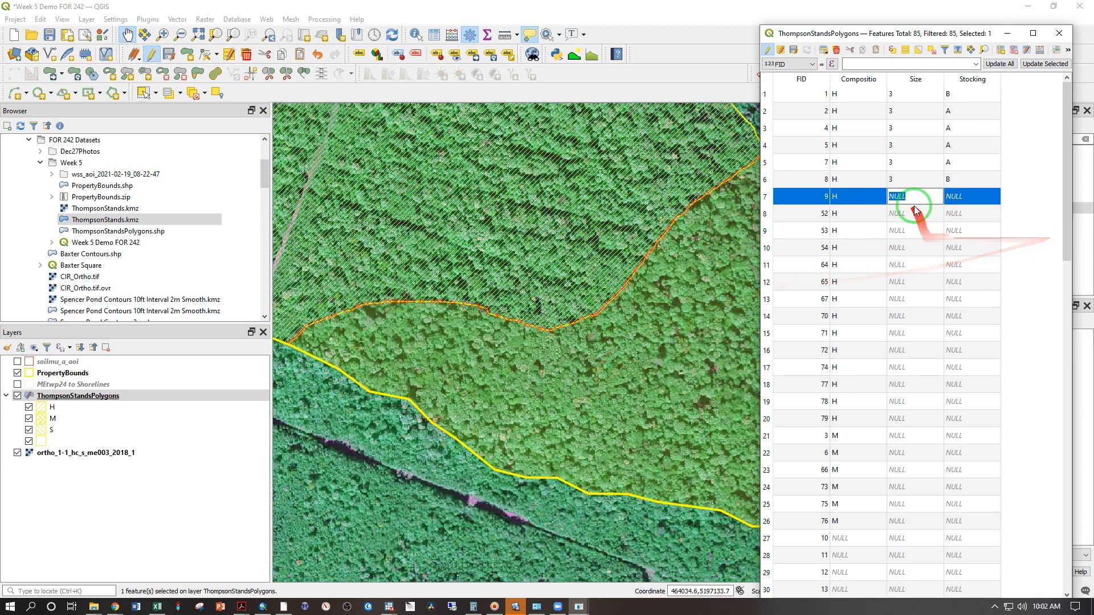
text(3)
click(955, 200)
text(A)
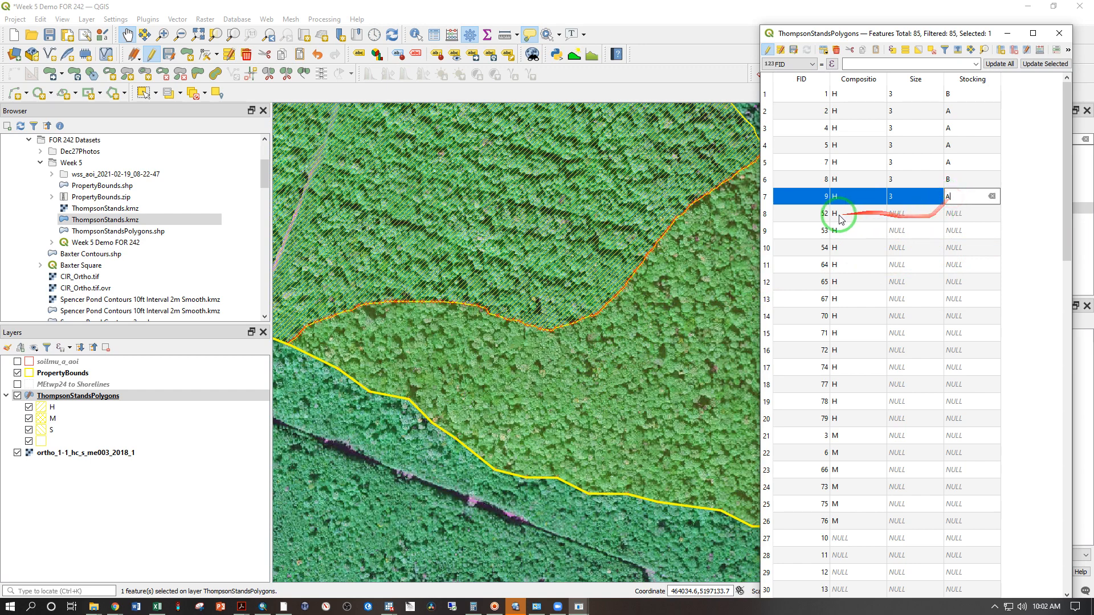
Step: Zoom to the stand with FID 52 and enter Size 3 and Stocking B for it
click(770, 215)
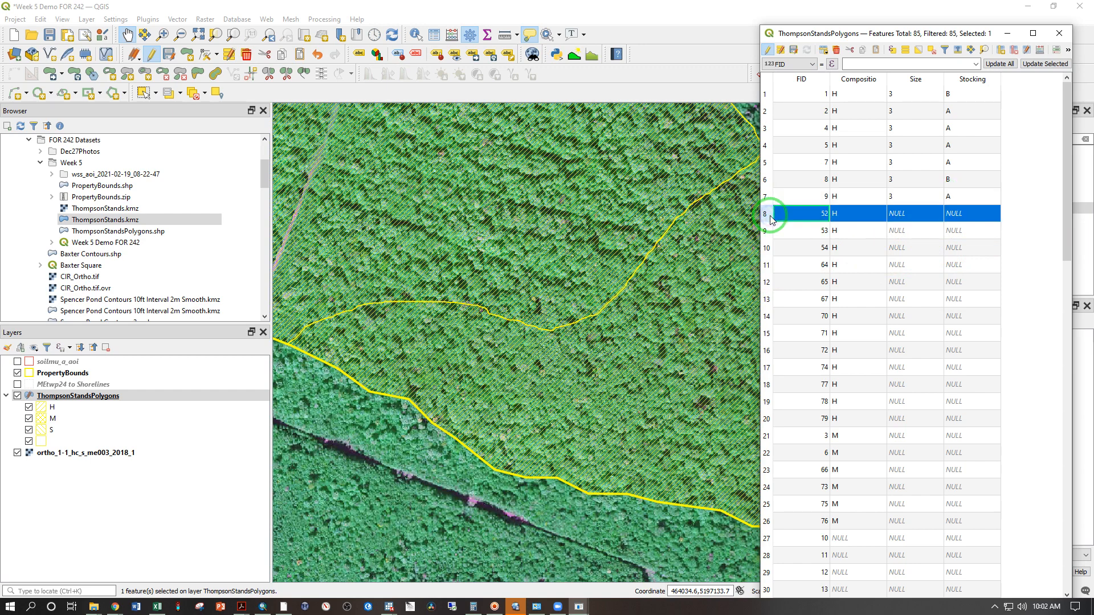
click(850, 213)
right_click(858, 213)
click(874, 244)
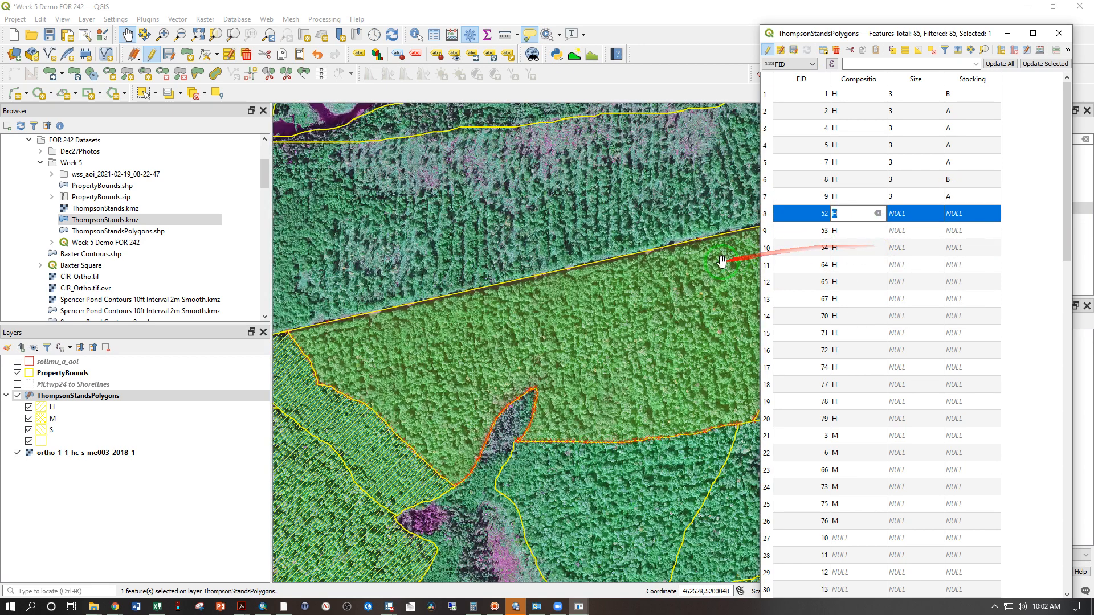
click(898, 215)
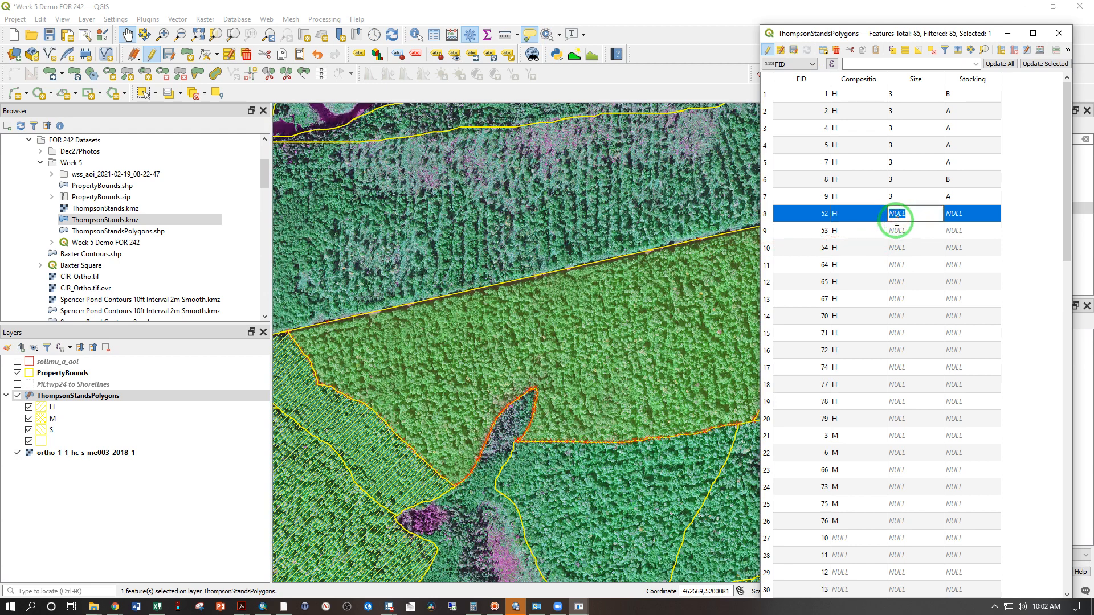
text(3)
click(966, 213)
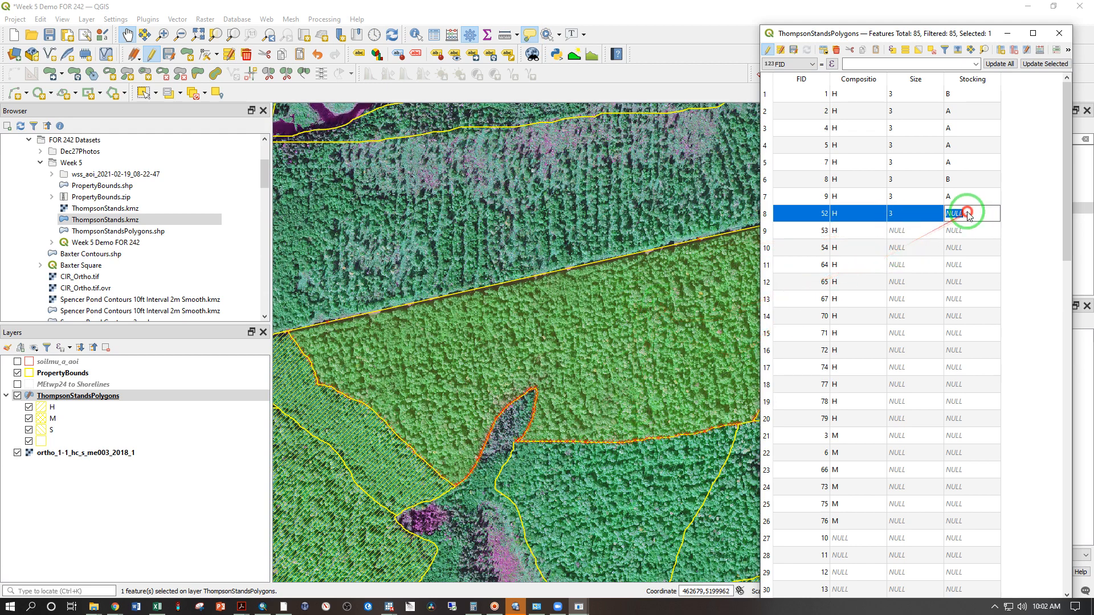
text(B)
Step: Zoom to the stand with FID 53 and enter Size 2 and Stocking A for it
click(775, 230)
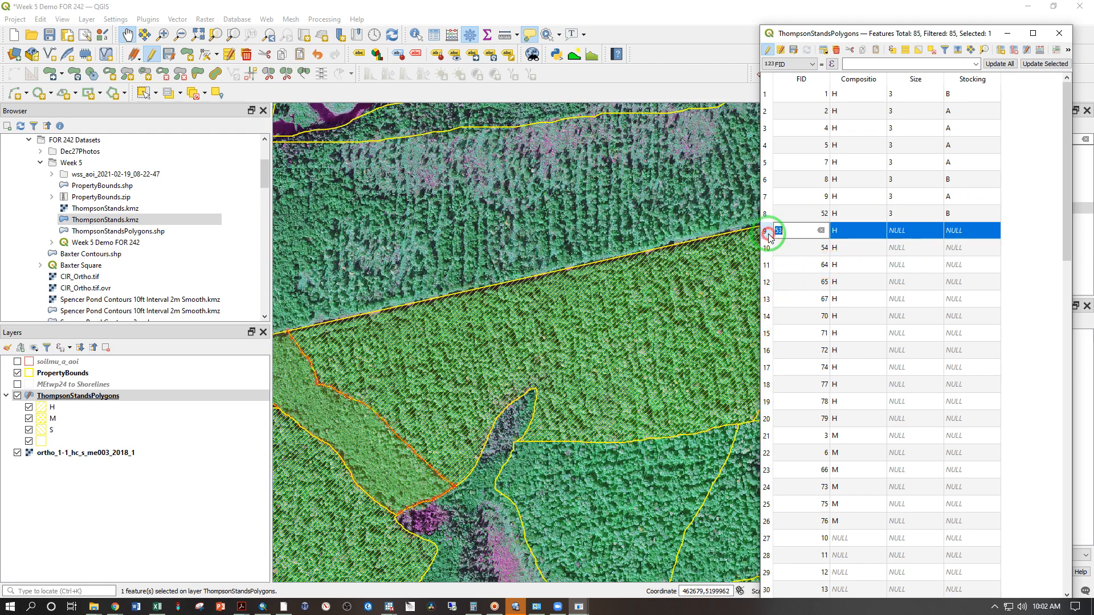
click(897, 231)
right_click(894, 231)
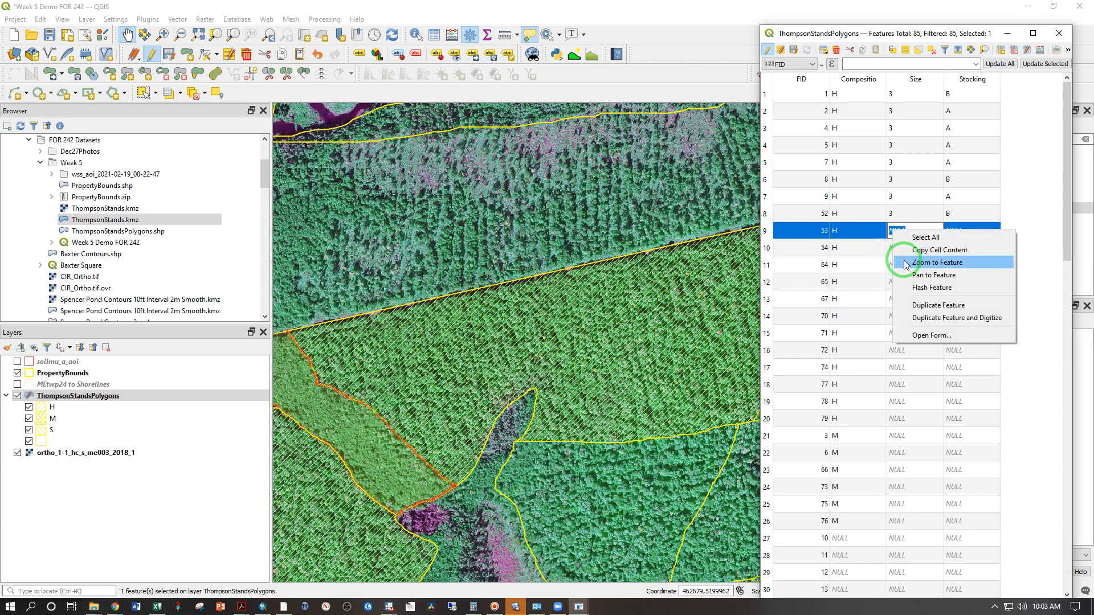
click(901, 254)
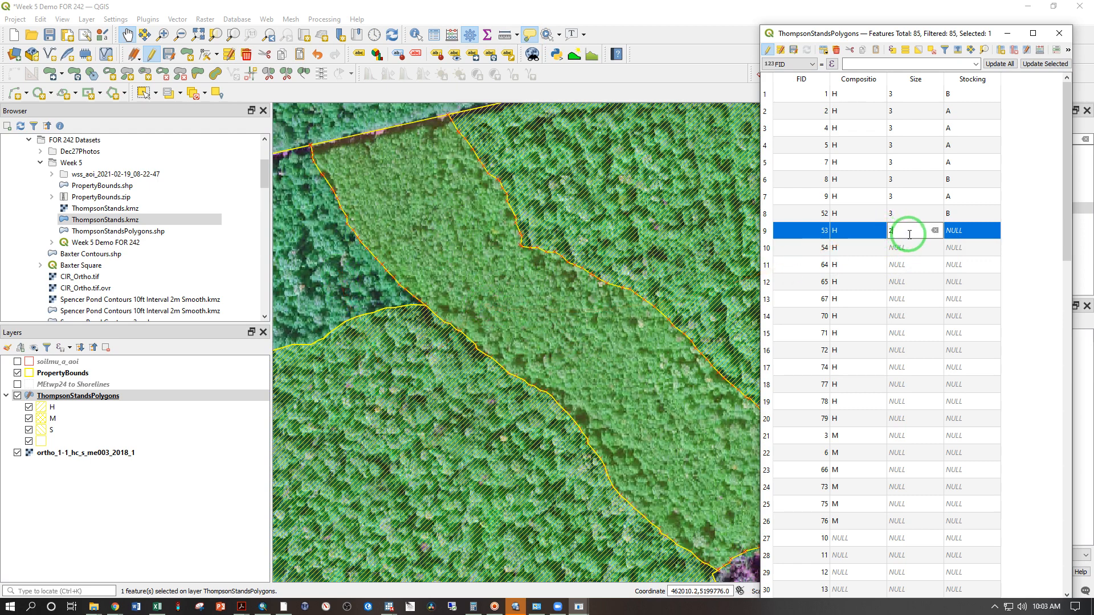
click(962, 232)
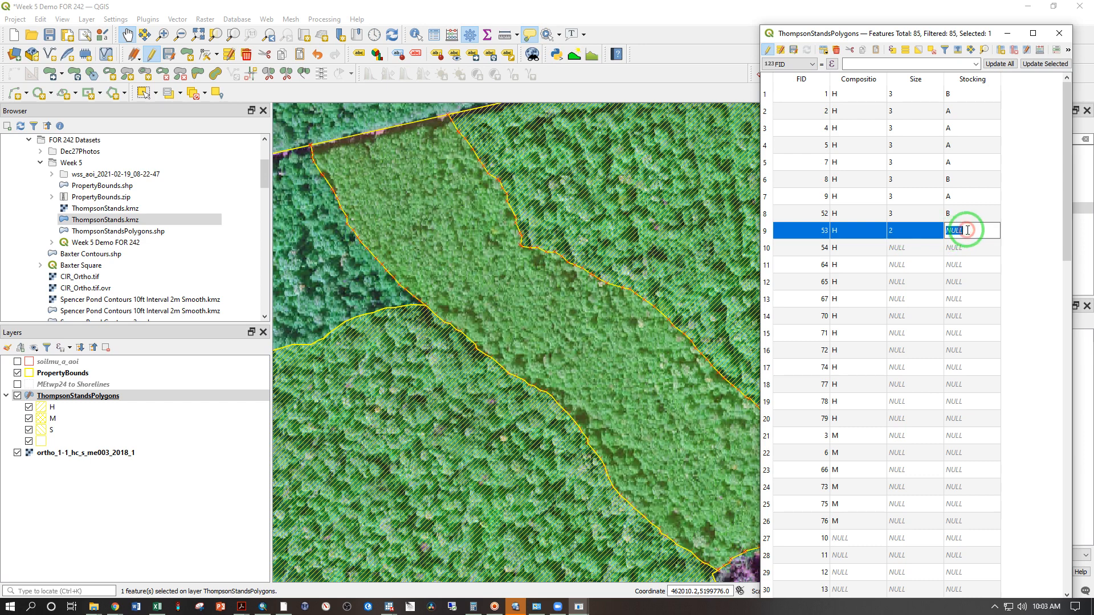
text(A)
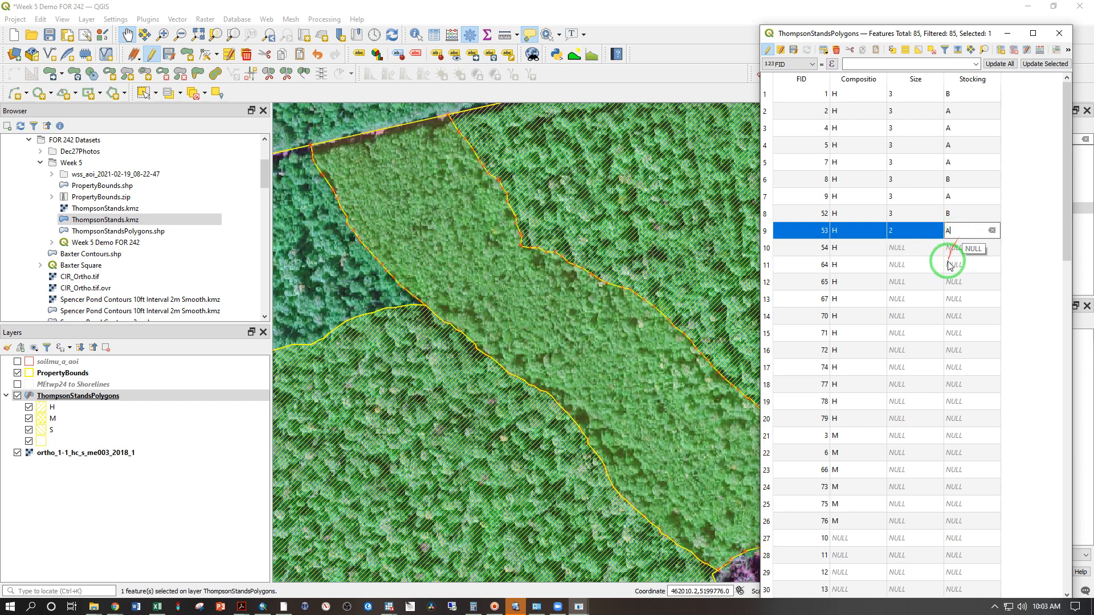
Step: Zoom to the stand with FID 54, inspect its full extent in the imagery, and enter Size 3 and Stocking B
click(914, 250)
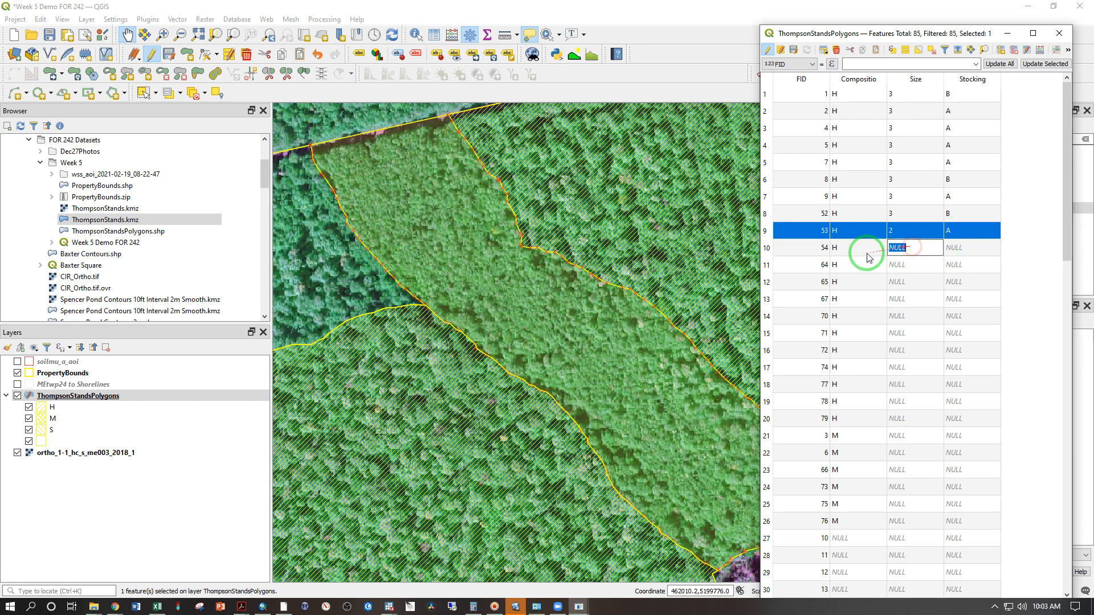
click(767, 247)
right_click(867, 258)
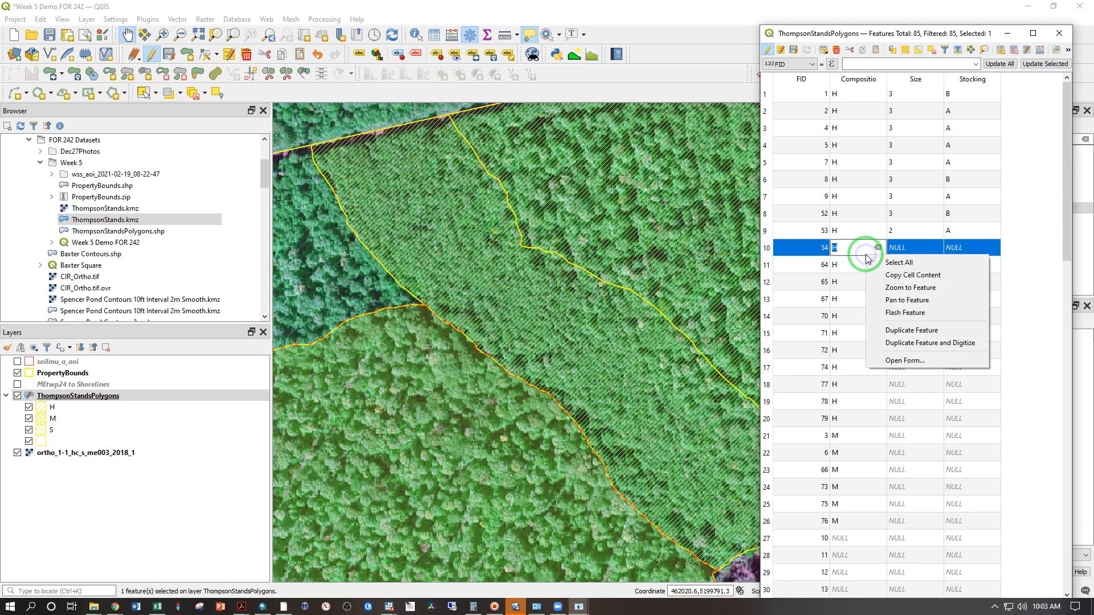
click(883, 287)
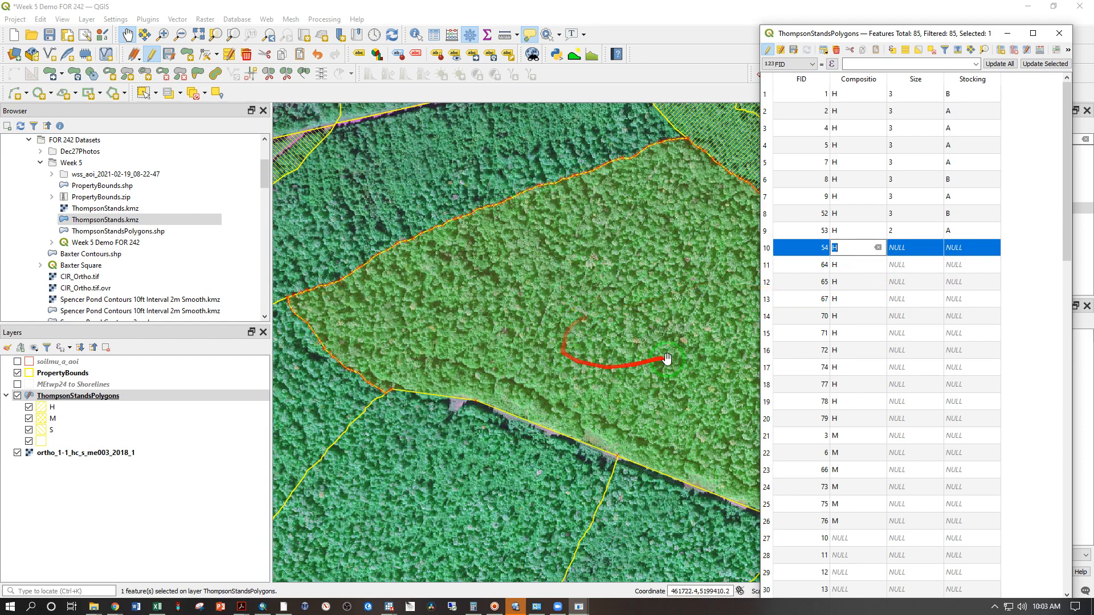
drag(666, 358, 545, 348)
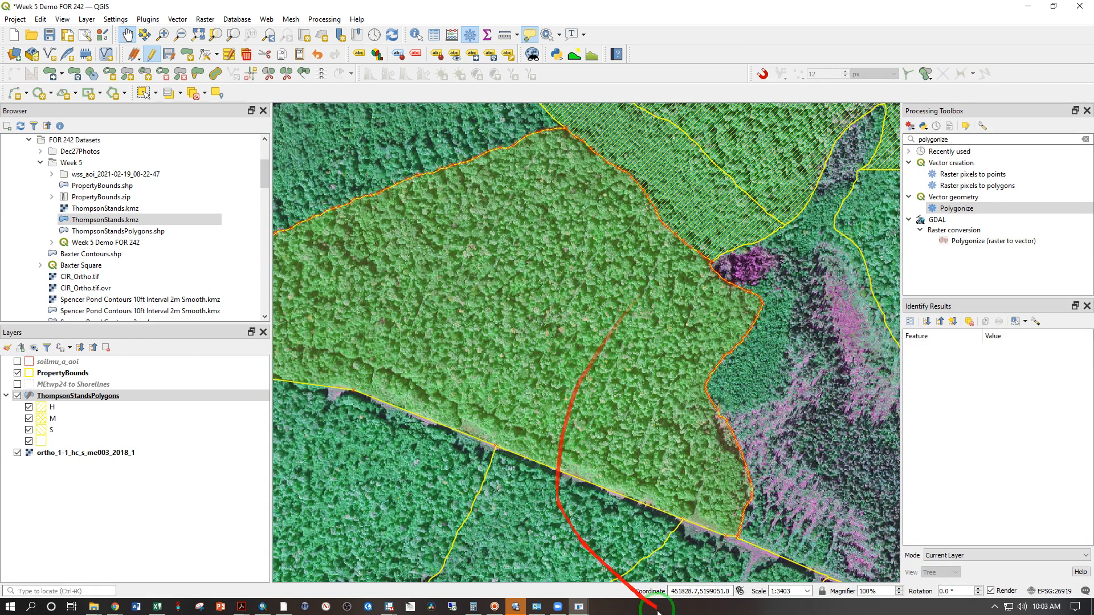
click(587, 608)
click(629, 561)
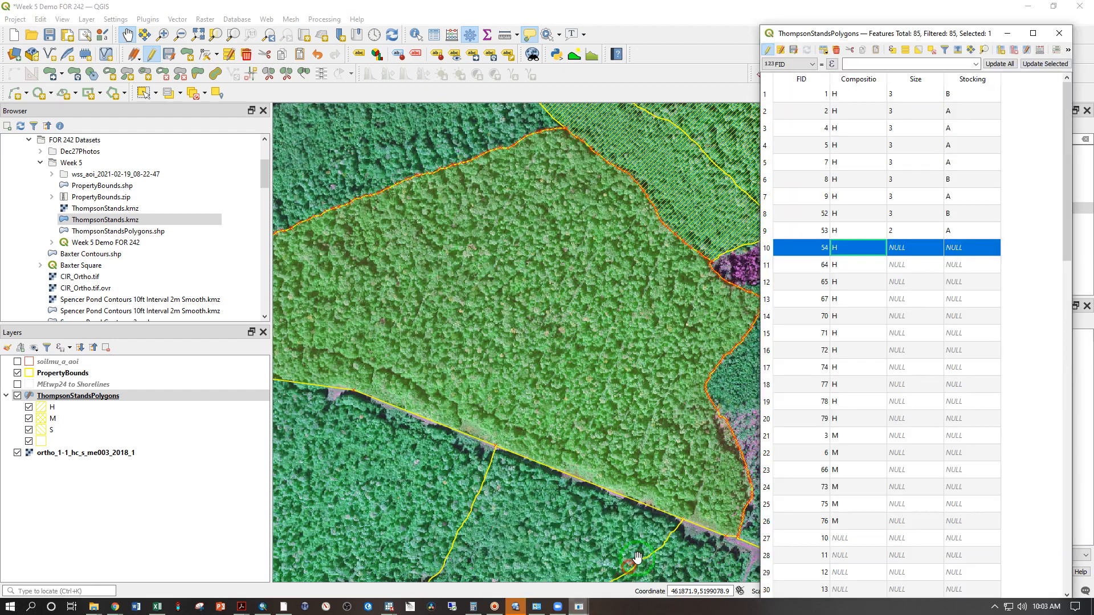
double_click(897, 250)
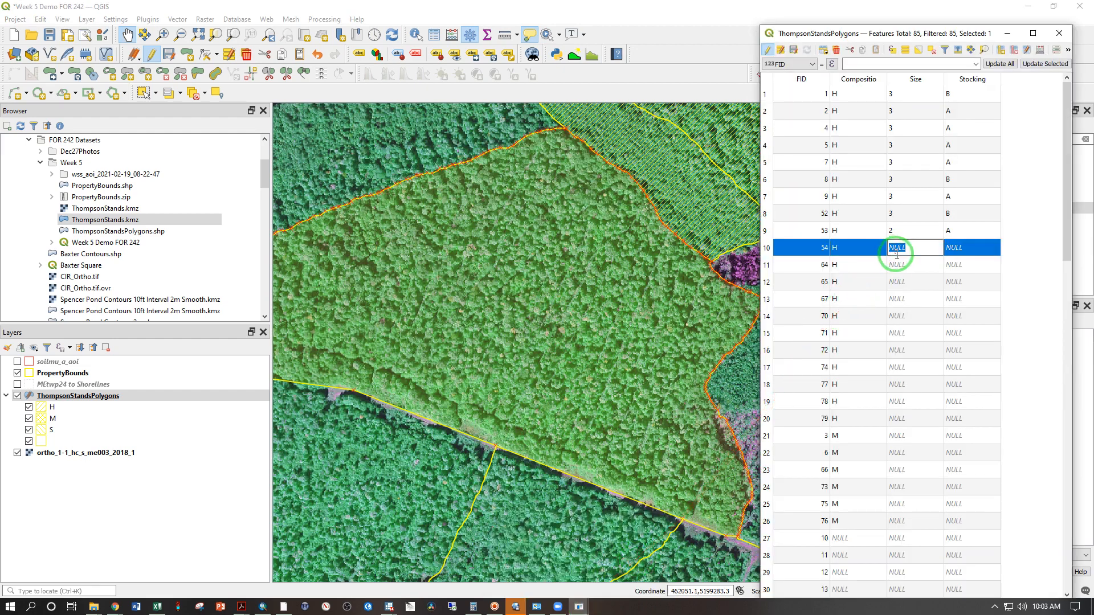
text(3)
double_click(954, 248)
text(B)
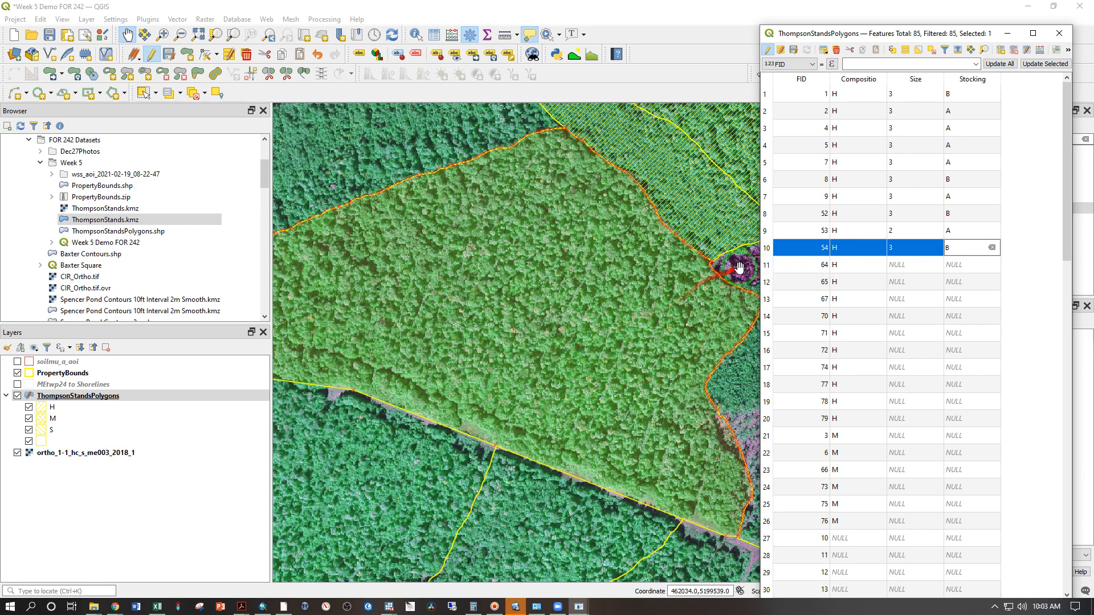
key(Tab)
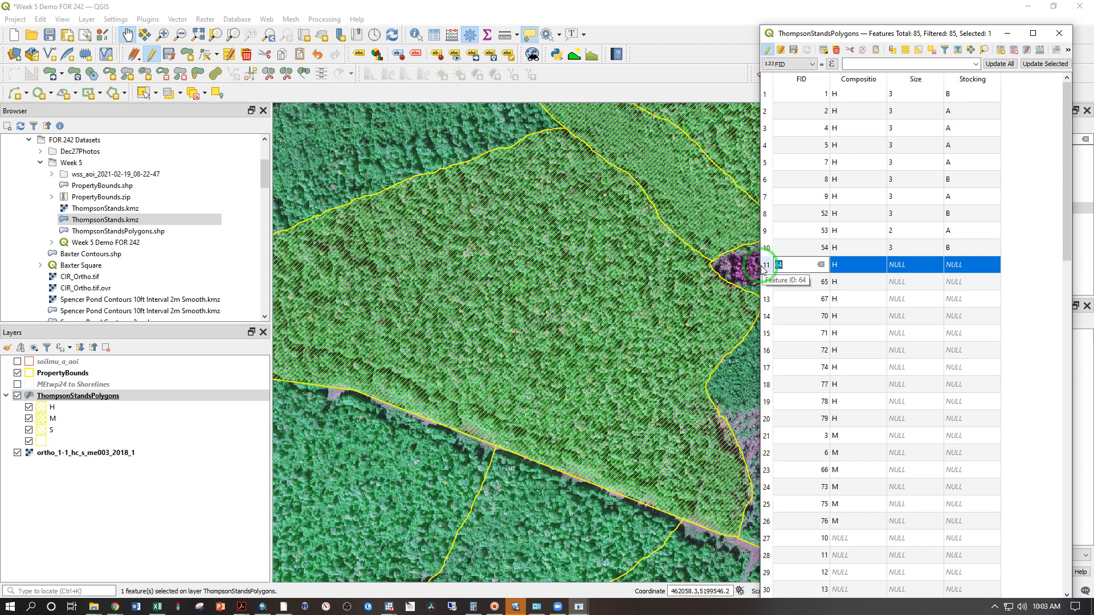
Step: Zoom to the stand with FID 64 and enter Size 1 and Stocking A for it
right_click(833, 267)
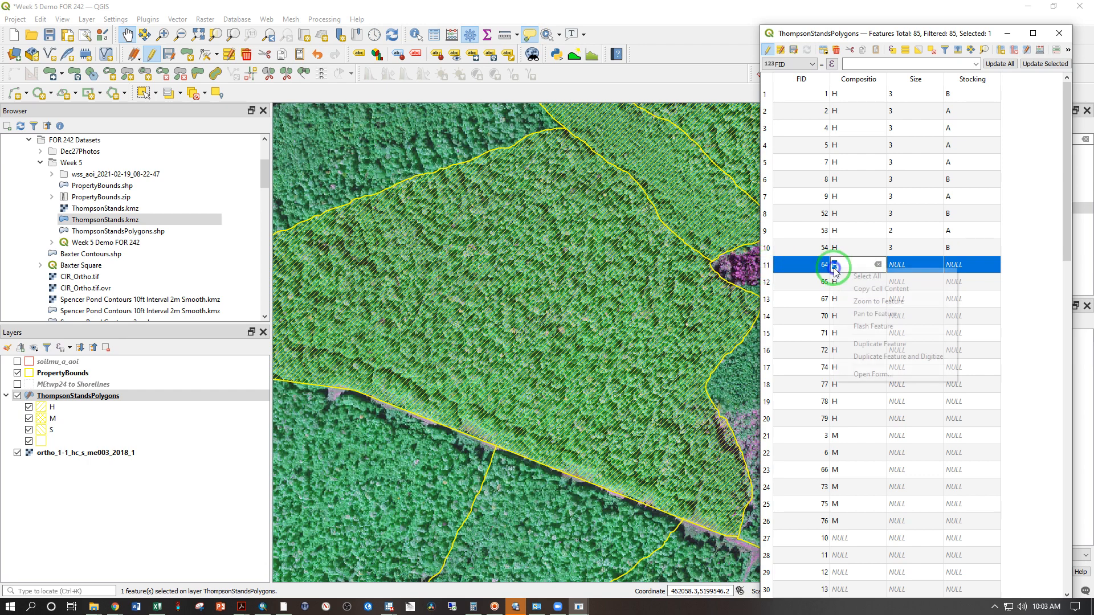
click(879, 301)
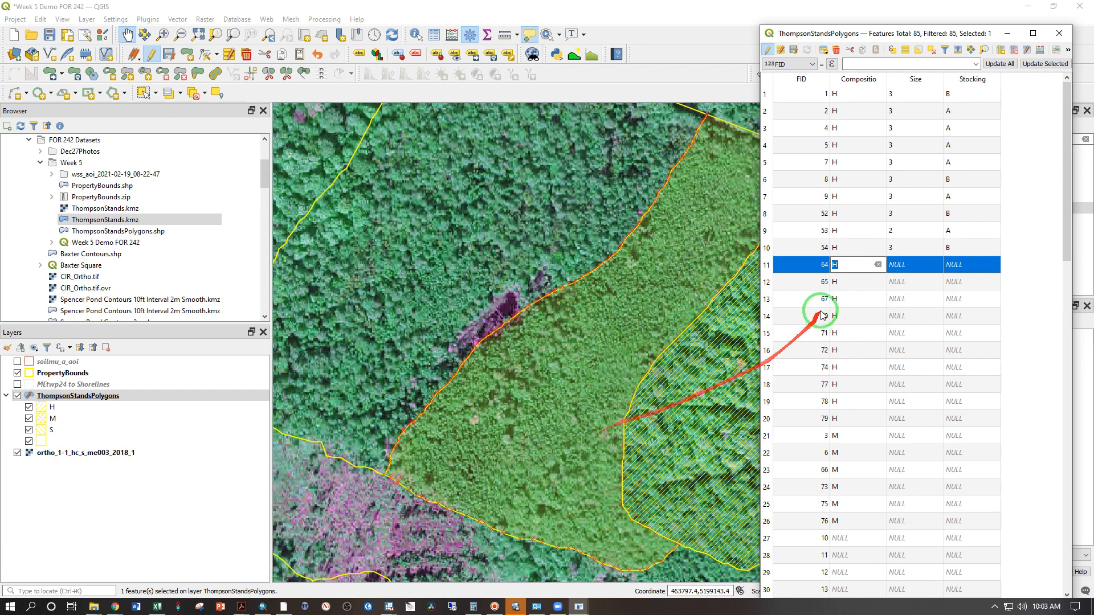
click(893, 266)
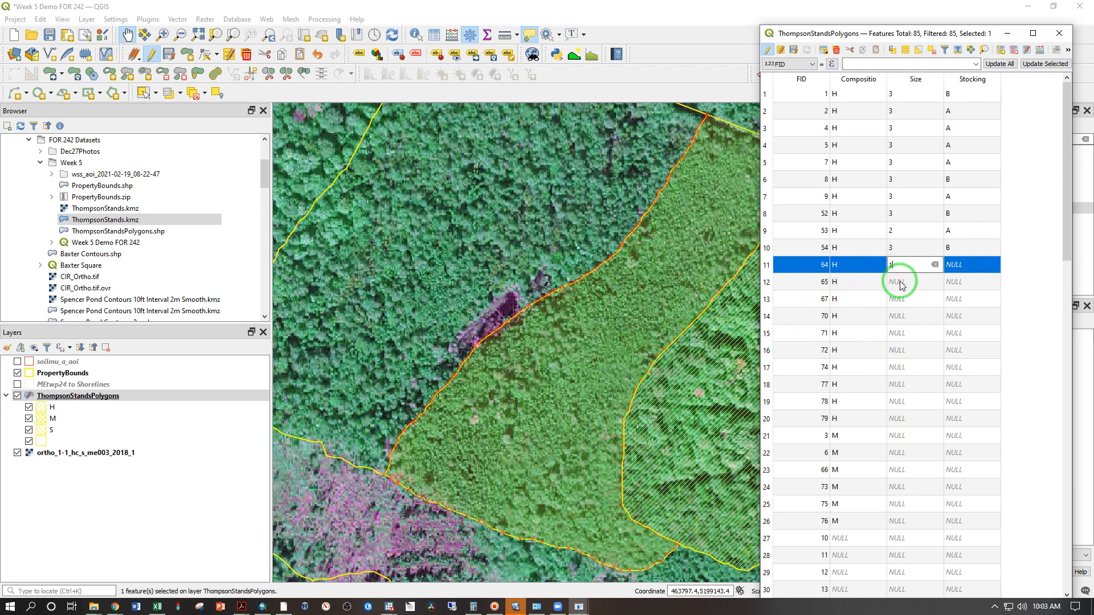
text(1)
click(955, 266)
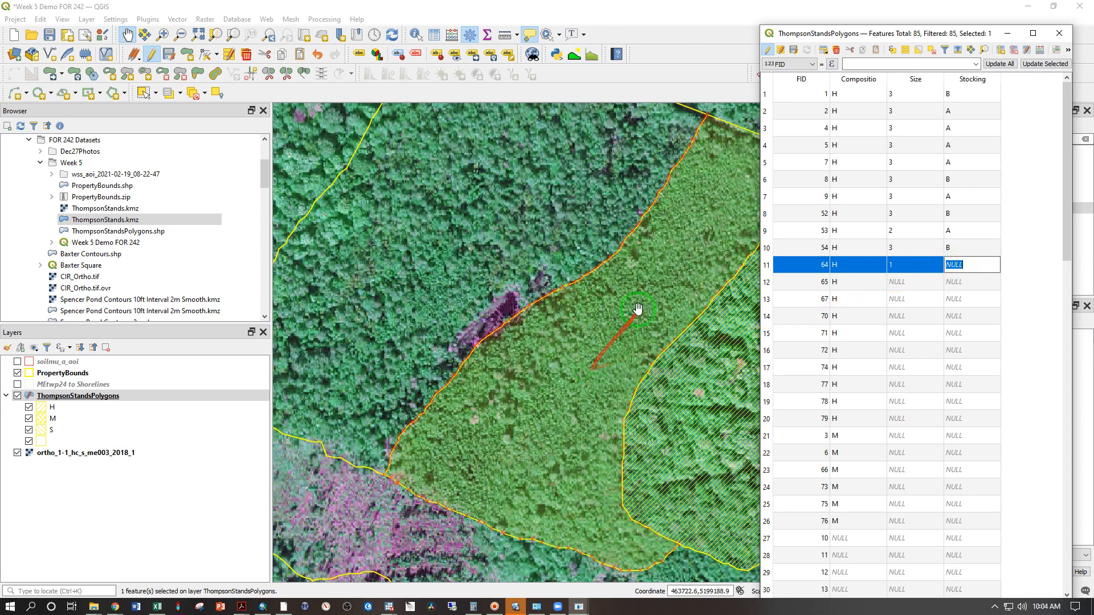
text(A)
Step: Zoom to the stand with FID 65 and enter Size 3 and Stocking B for it
click(785, 282)
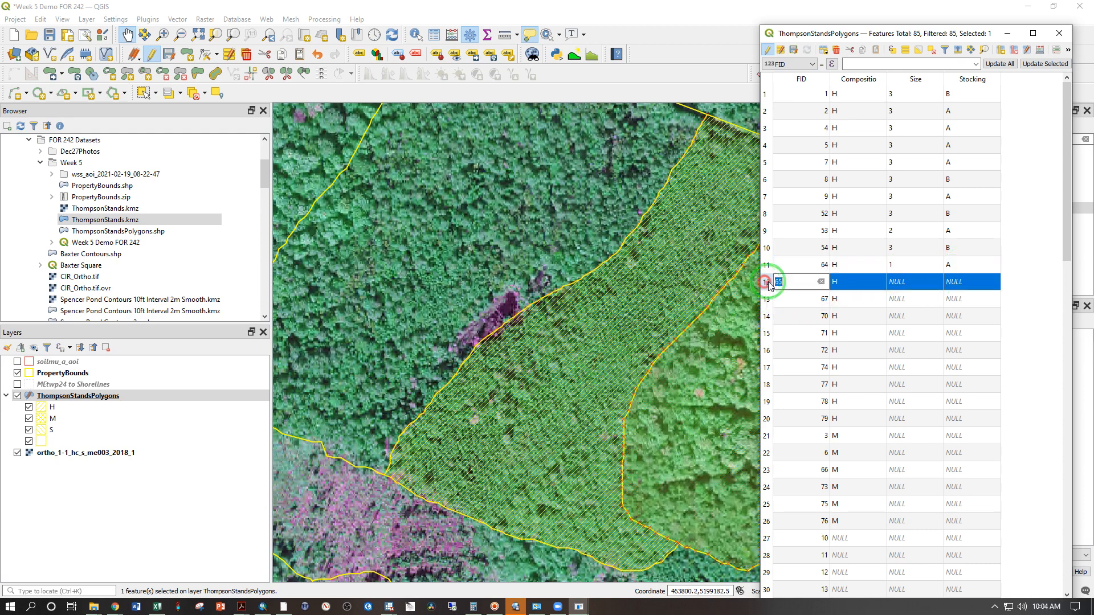
right_click(847, 283)
click(857, 322)
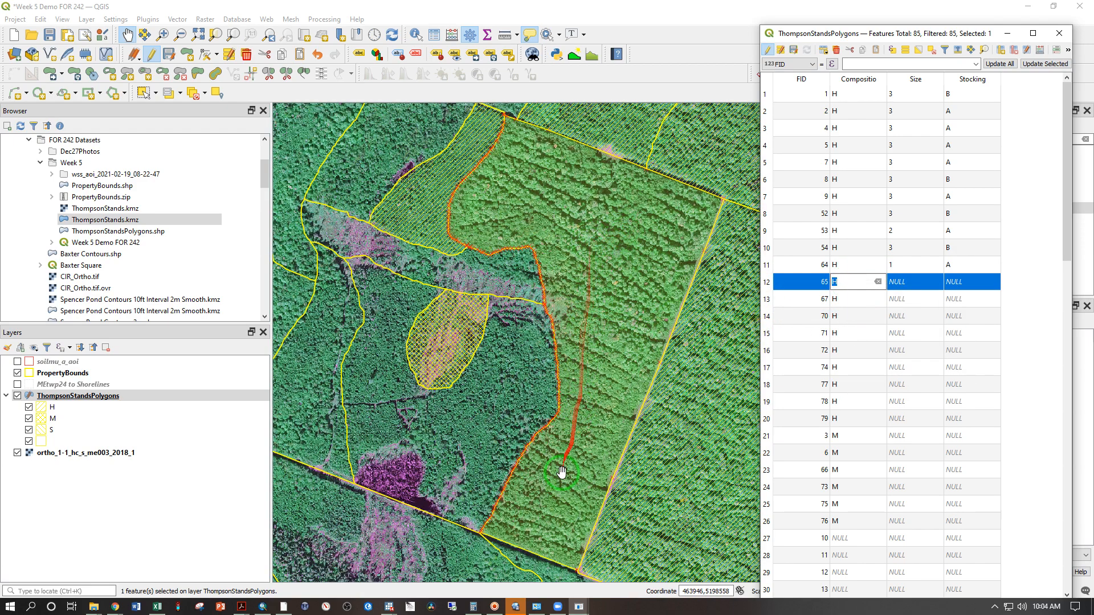
click(902, 285)
text(3)
click(961, 281)
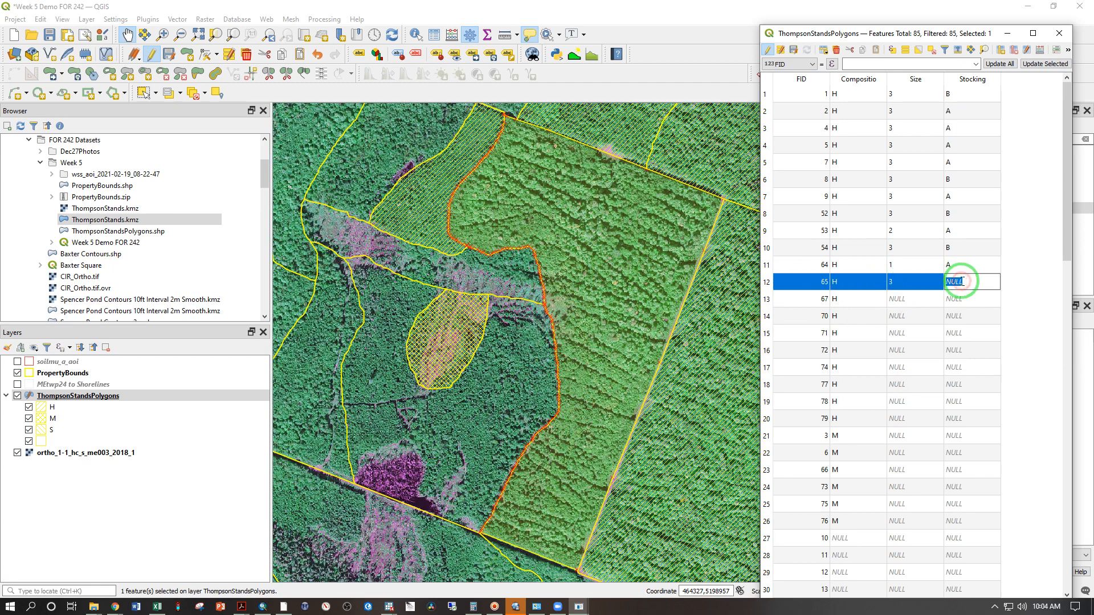
text(B)
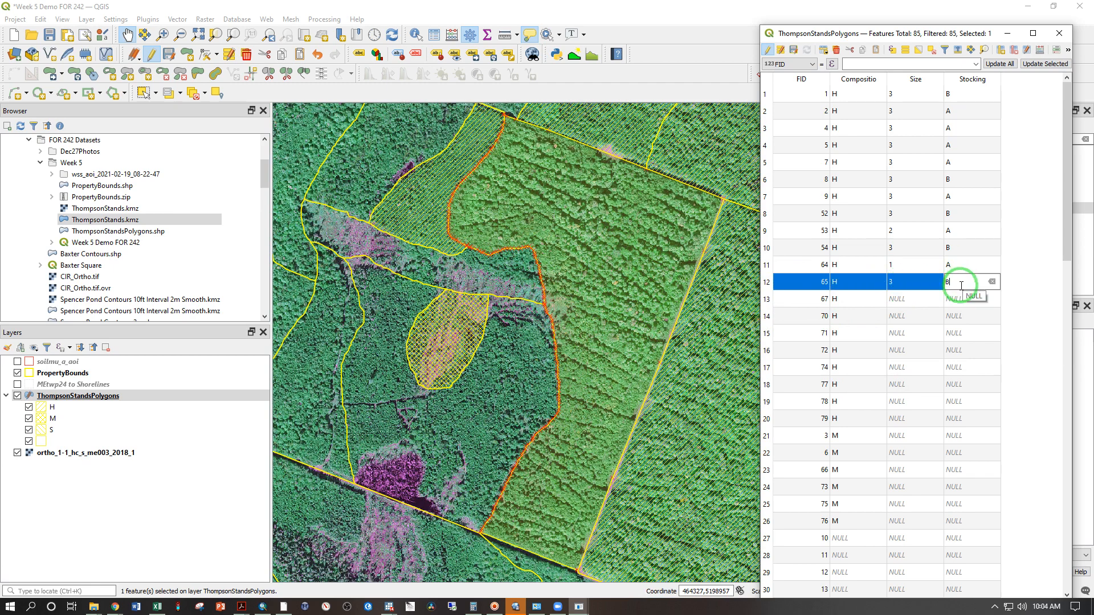
Step: Zoom to the stand with FID 67, view its surroundings in the imagery, and enter Size 3 and Stocking B
click(785, 301)
right_click(785, 300)
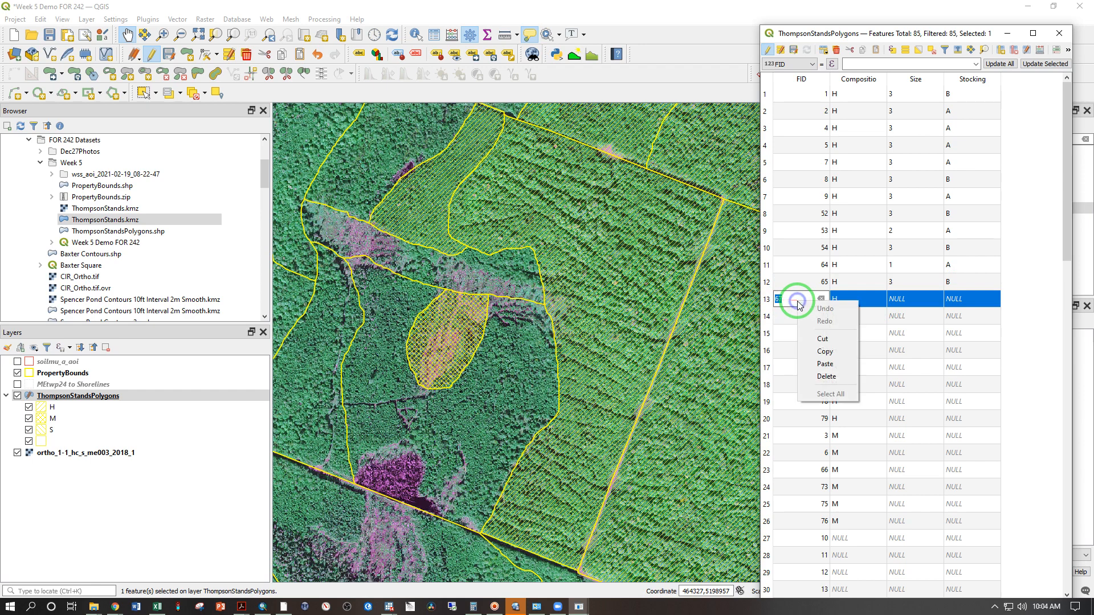
click(888, 299)
right_click(889, 299)
click(924, 338)
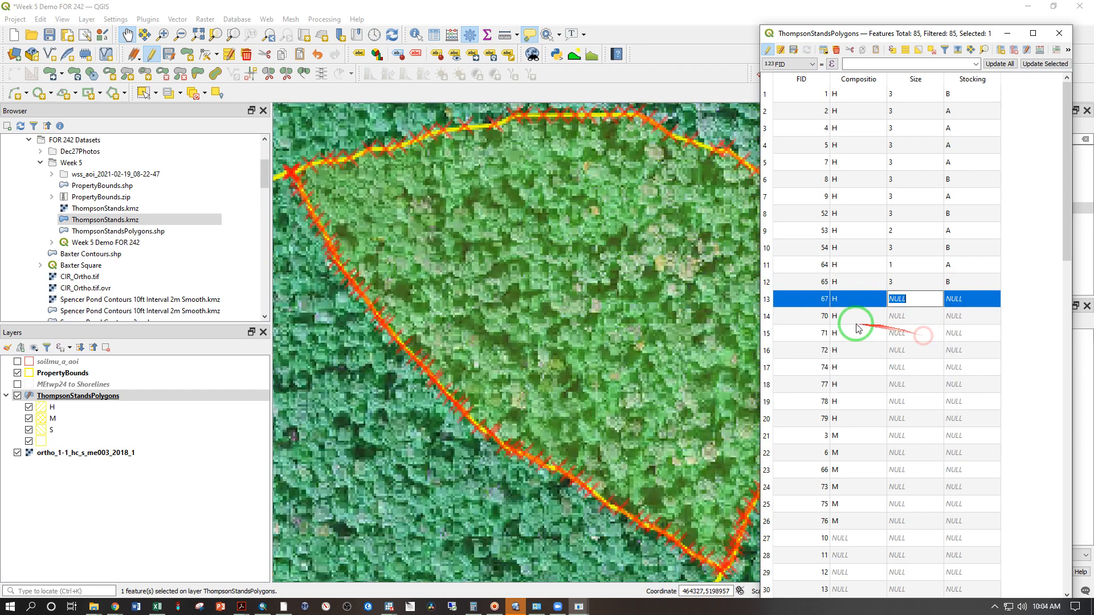
drag(558, 272, 605, 293)
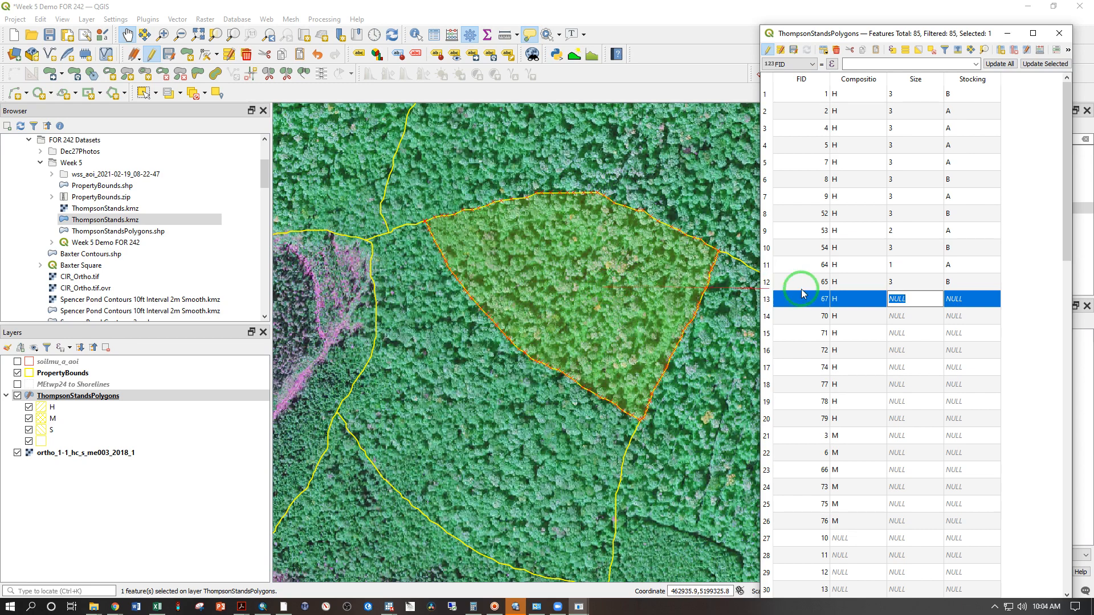
text(3)
click(948, 299)
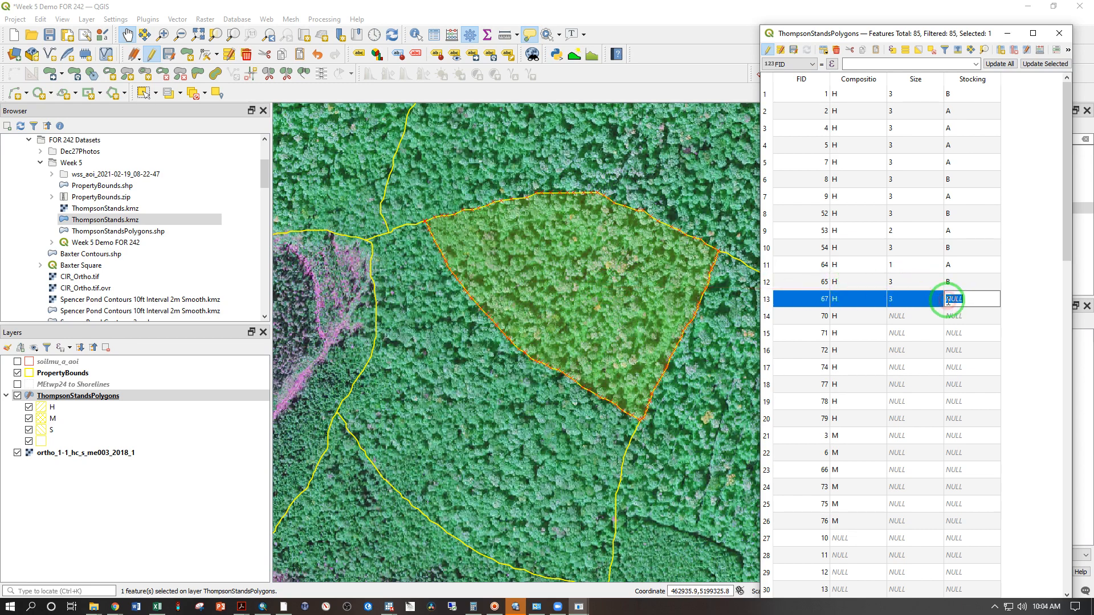
text(B)
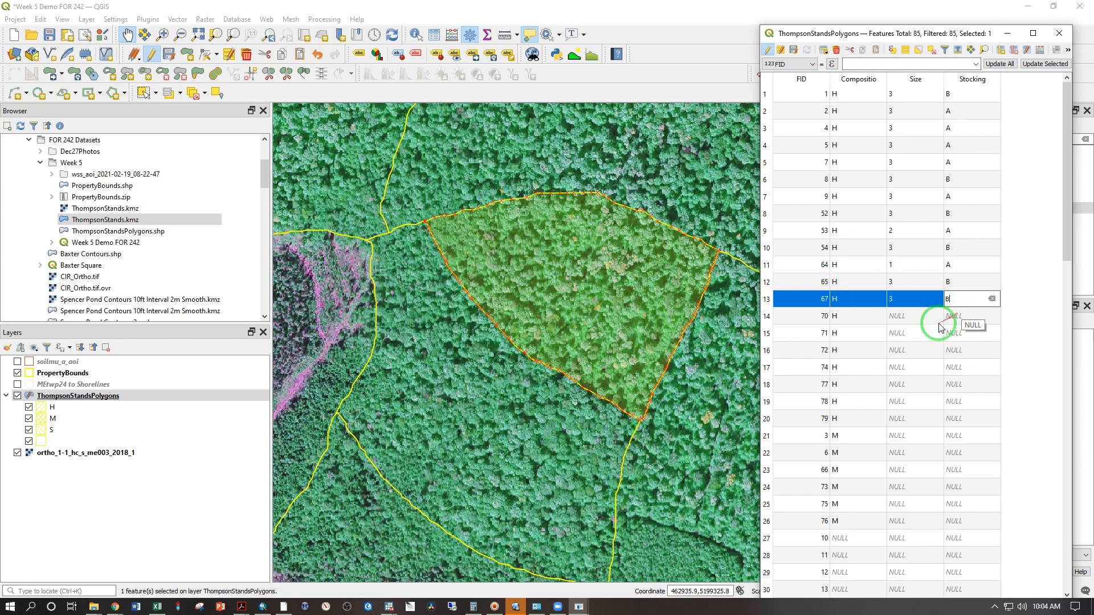
Step: Zoom to the stand with FID 70 and enter Size 3 and Stocking B for it
click(805, 317)
click(859, 316)
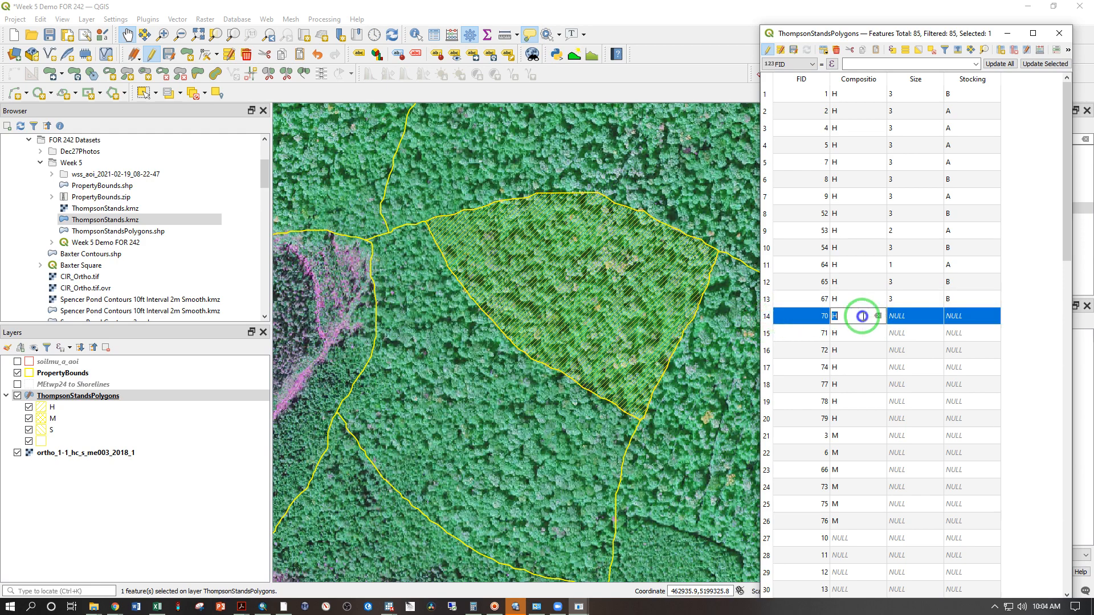
right_click(864, 317)
click(889, 350)
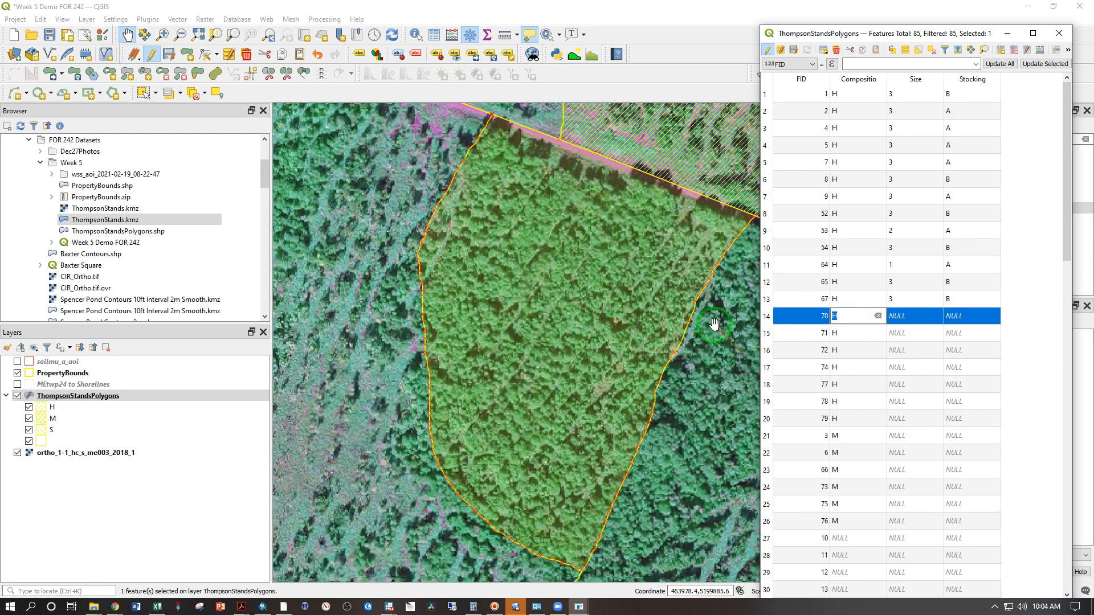
click(903, 316)
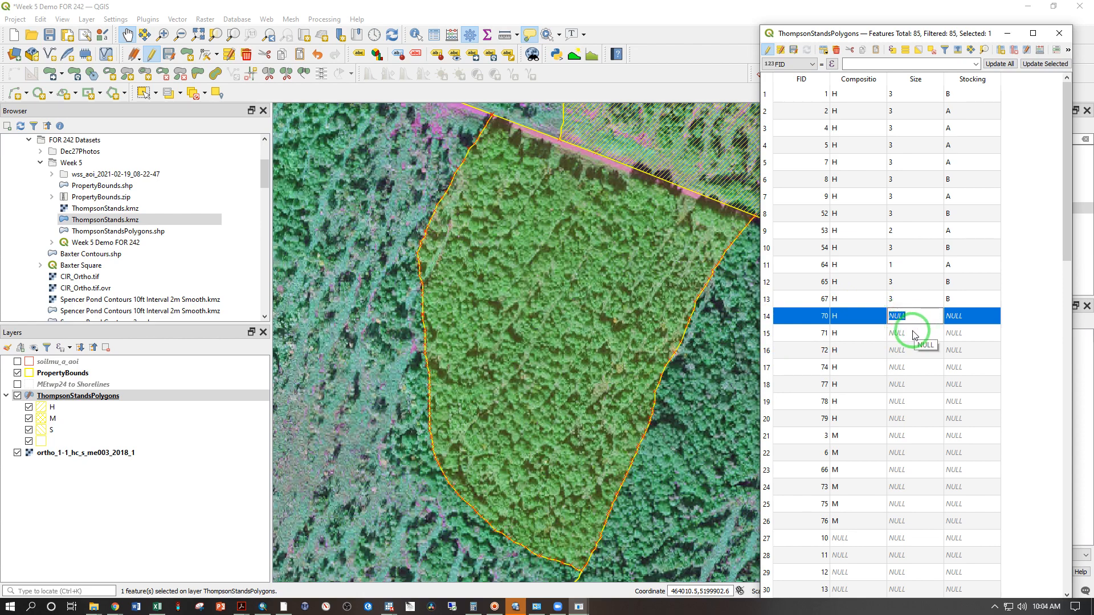
text(3)
click(960, 315)
text(B)
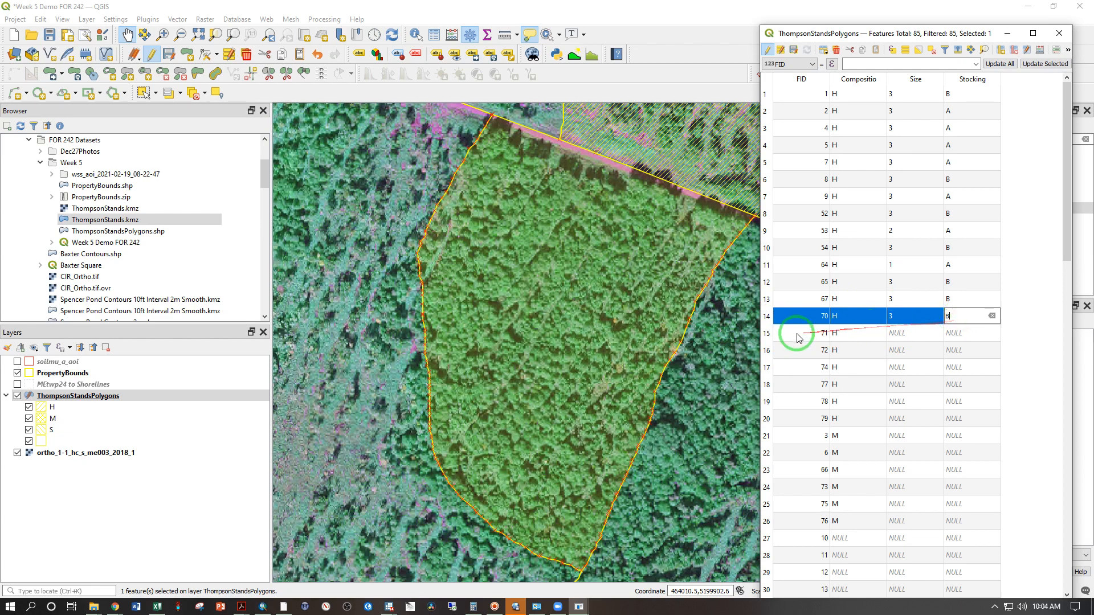
Step: Zoom to the stand with FID 71 and examine its canopy and the neighbouring stands in the imagery
click(777, 339)
click(900, 332)
right_click(898, 333)
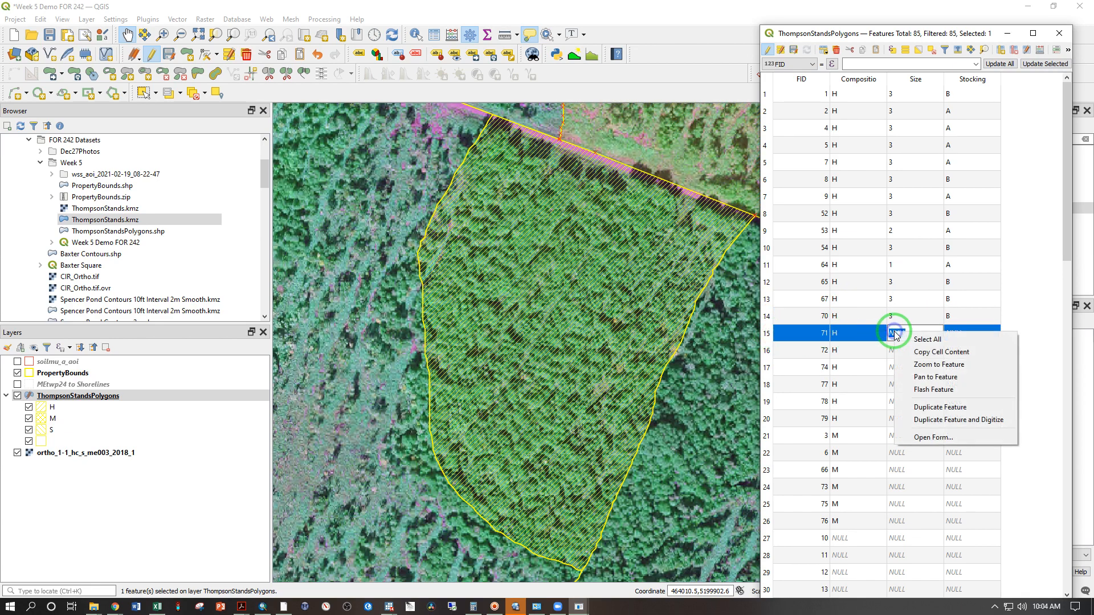
click(919, 370)
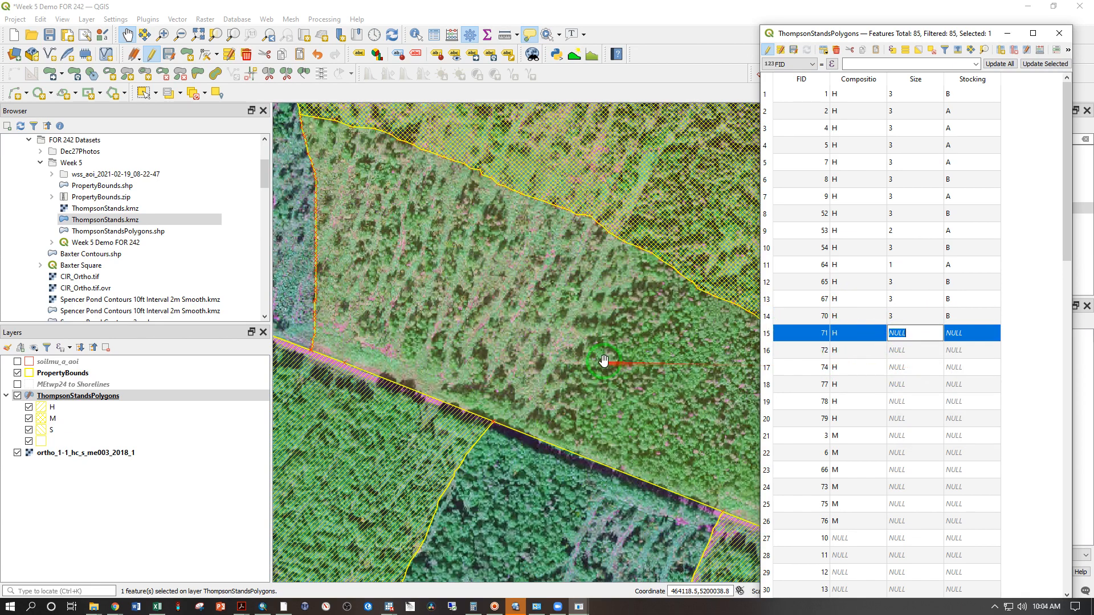
click(427, 302)
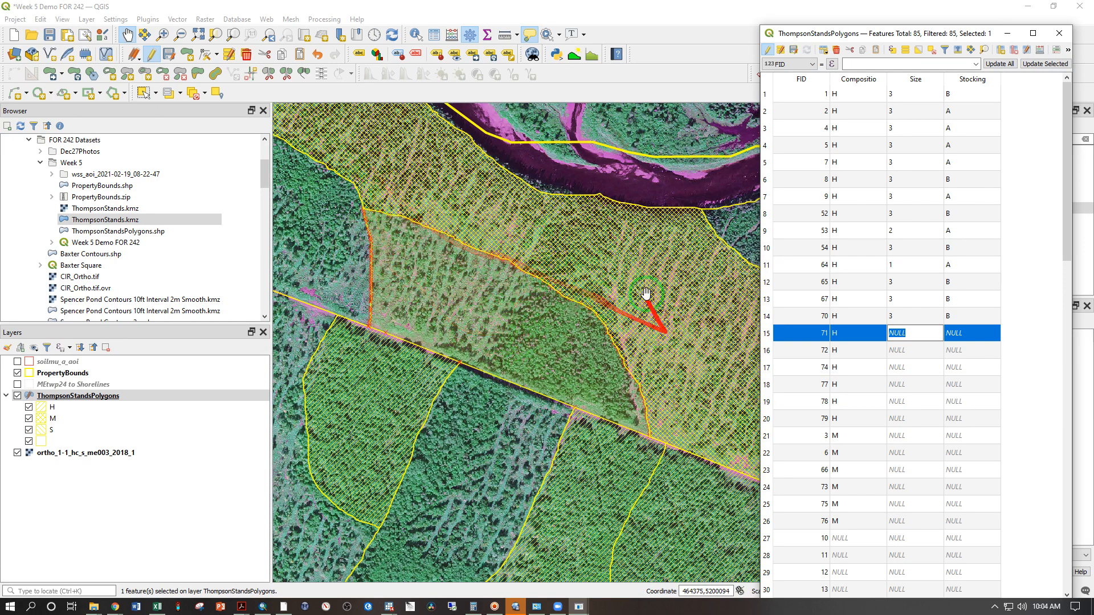
scroll(585, 311, down, 1)
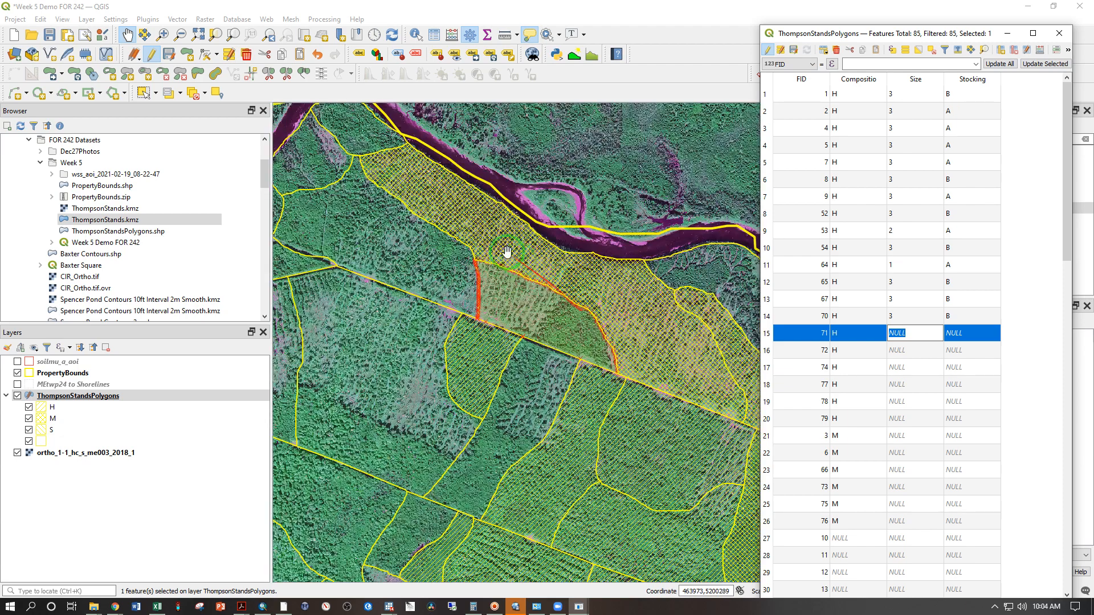
scroll(495, 246, up, 1)
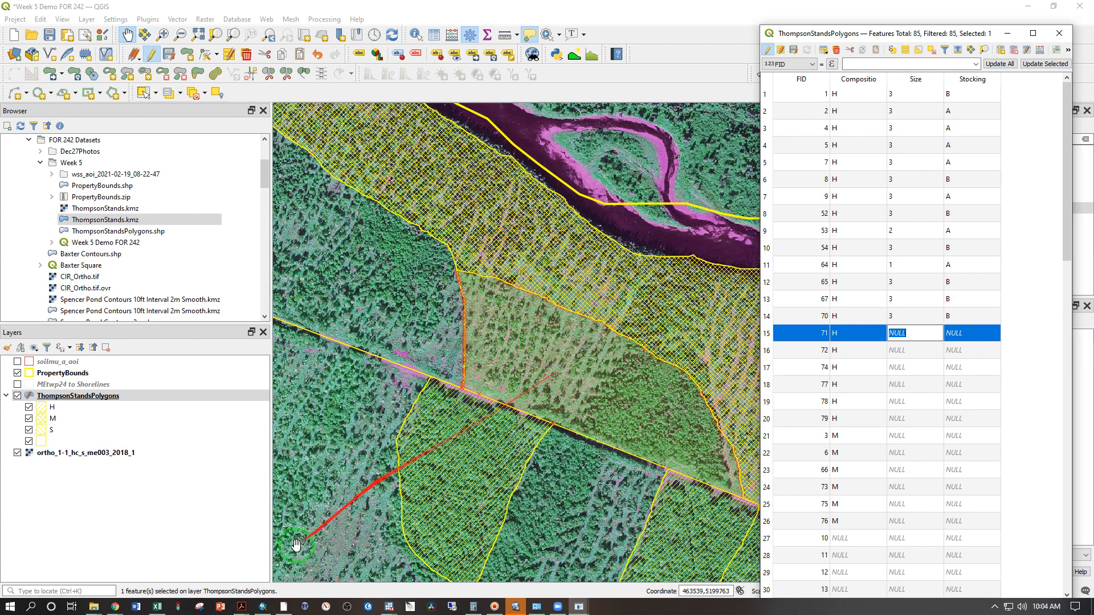
Step: Switch to Google Earth Pro and examine the same stand south of the river in its imagery, then return to QGIS
click(284, 607)
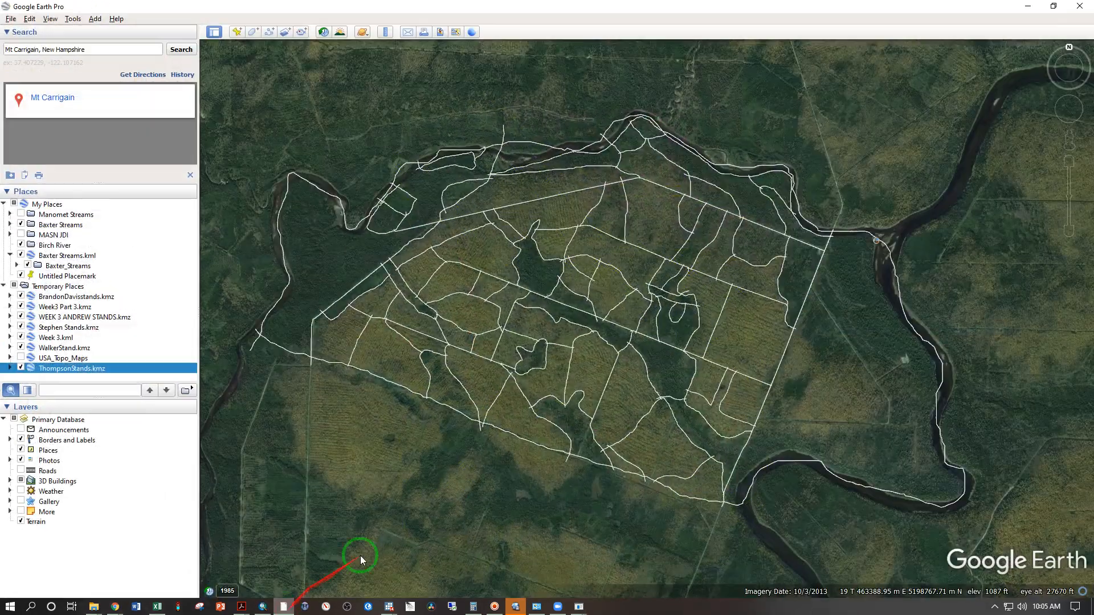
double_click(676, 195)
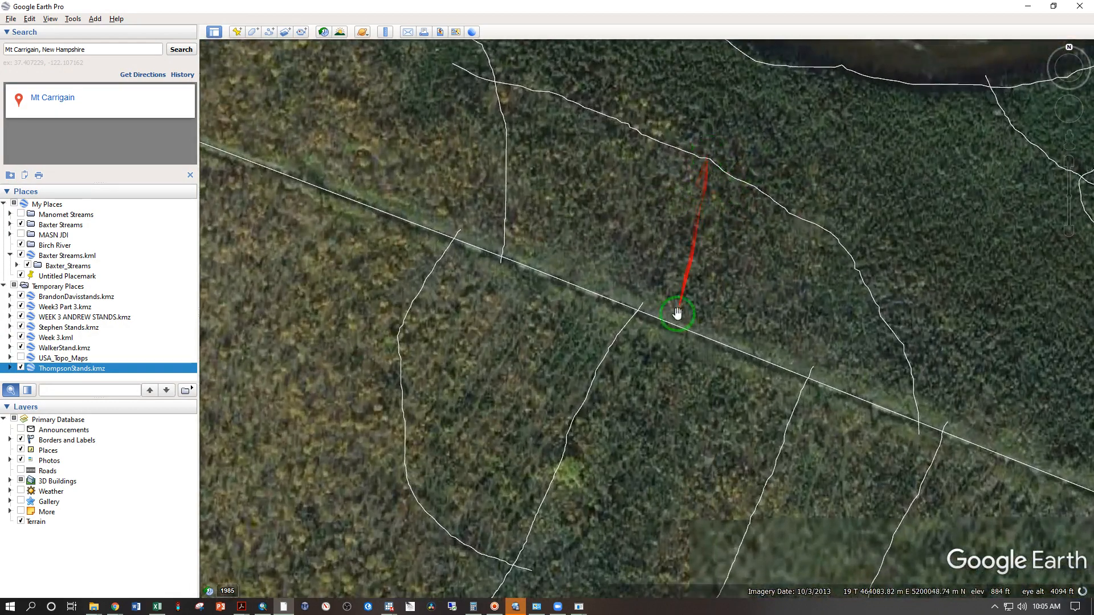
click(1028, 5)
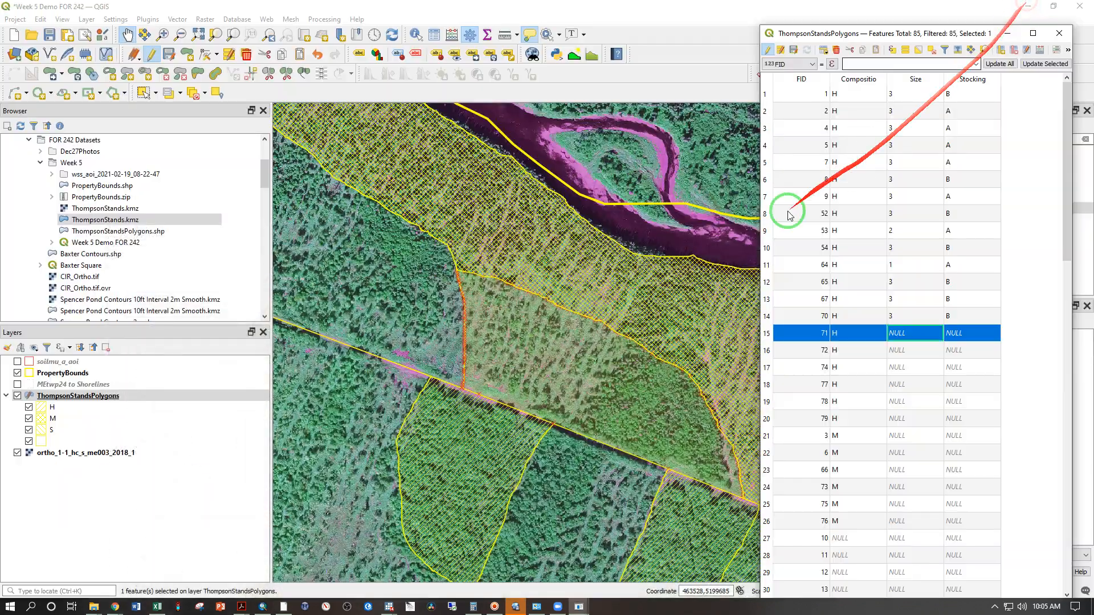
Step: Compare the sparse and dense parts of the FID 71 stand in the imagery and enter Size 3 and Stocking C
click(573, 433)
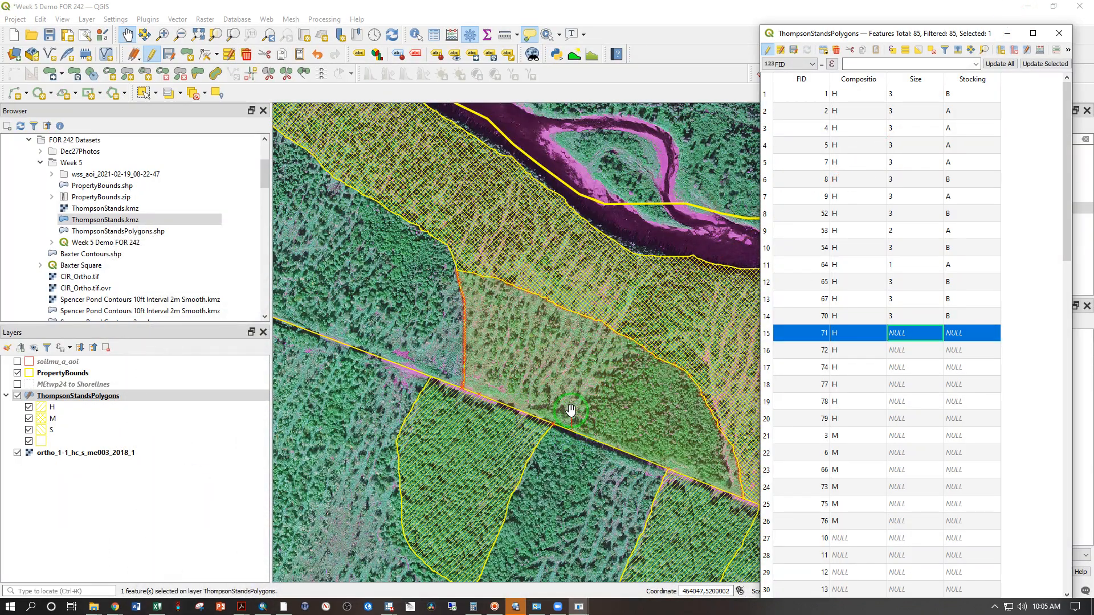
scroll(571, 410, up, 1)
drag(577, 346, 500, 322)
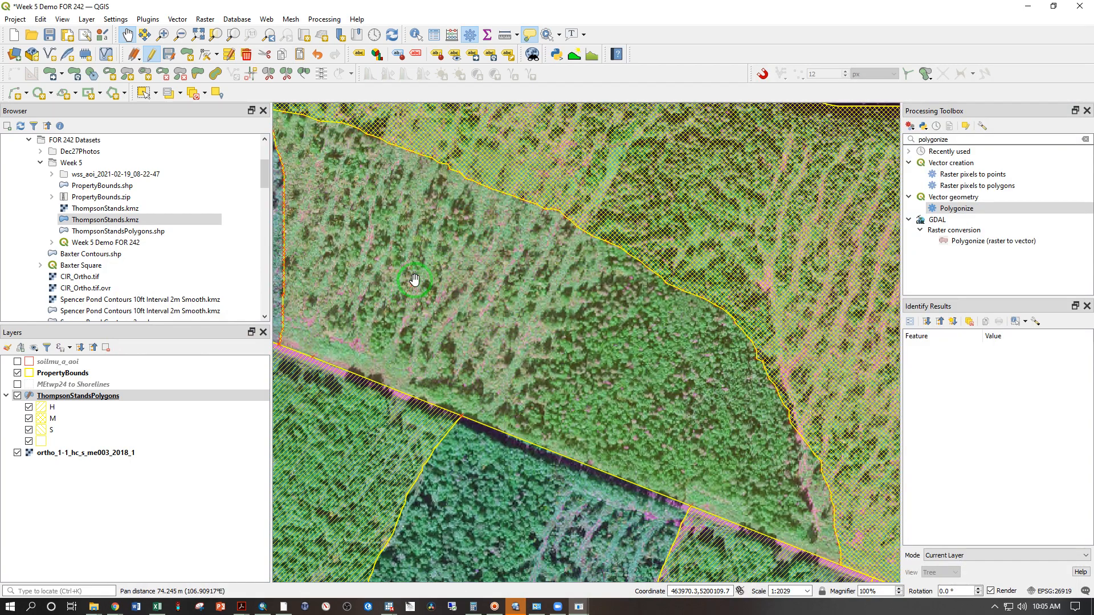
scroll(464, 274, down, 1)
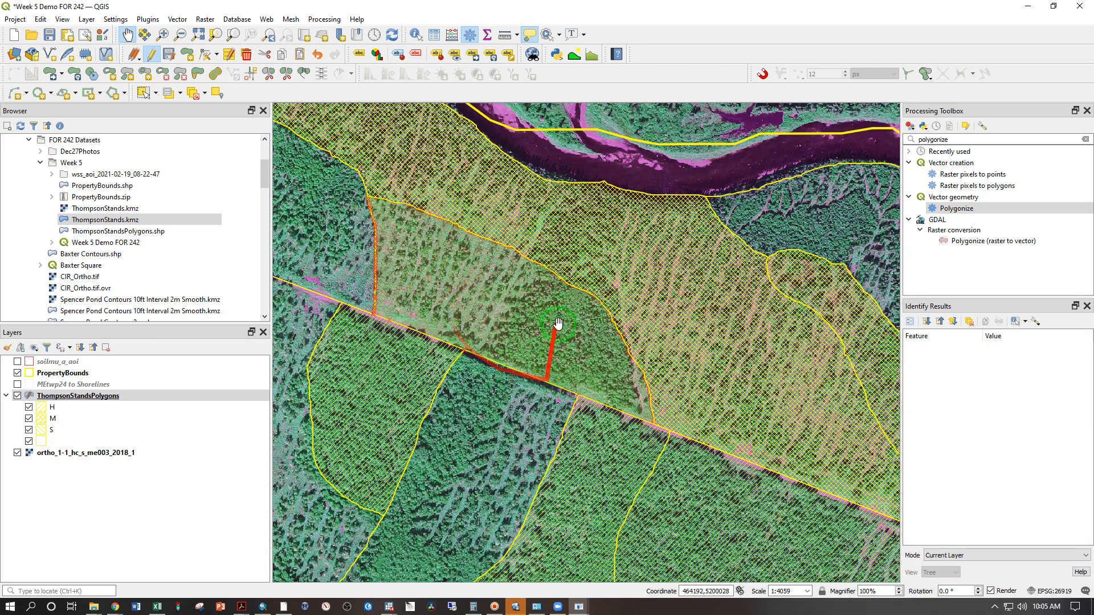
scroll(575, 364, up, 1)
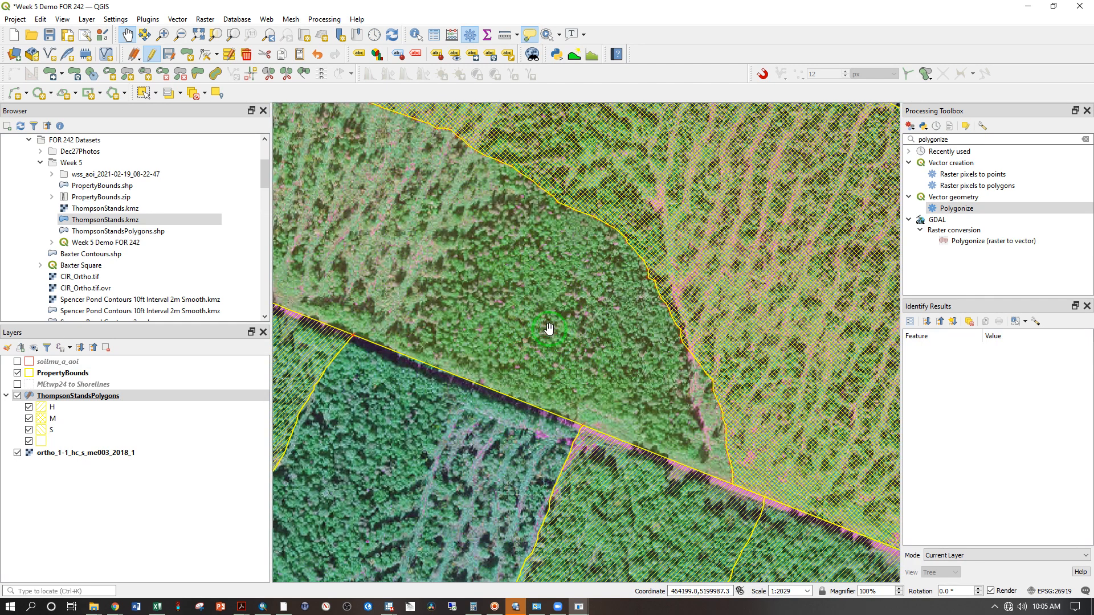
scroll(549, 328, down, 1)
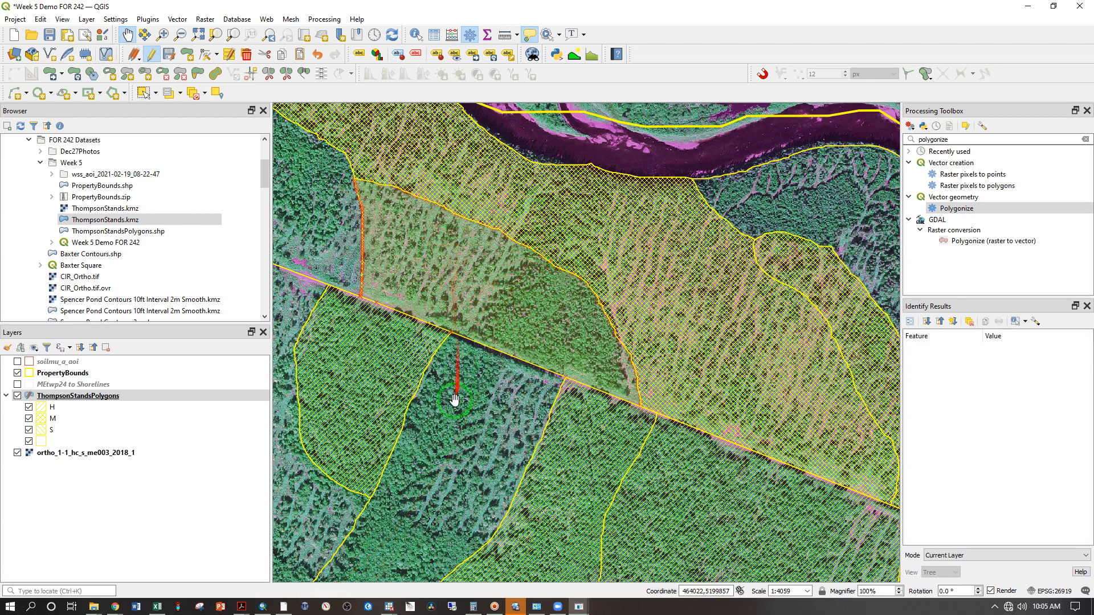
mouse_move(579, 606)
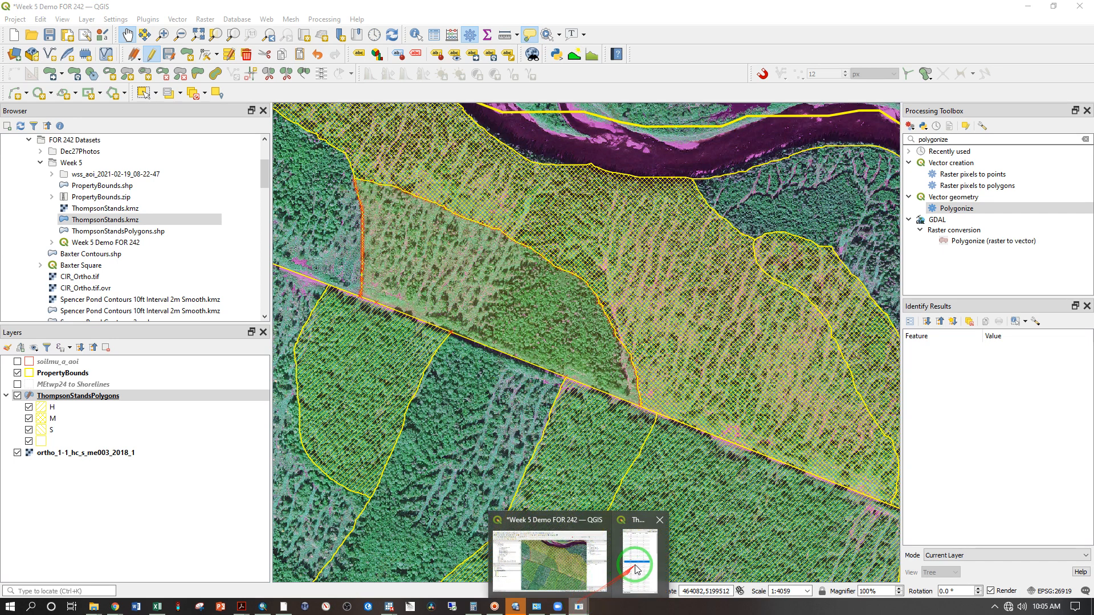
click(636, 570)
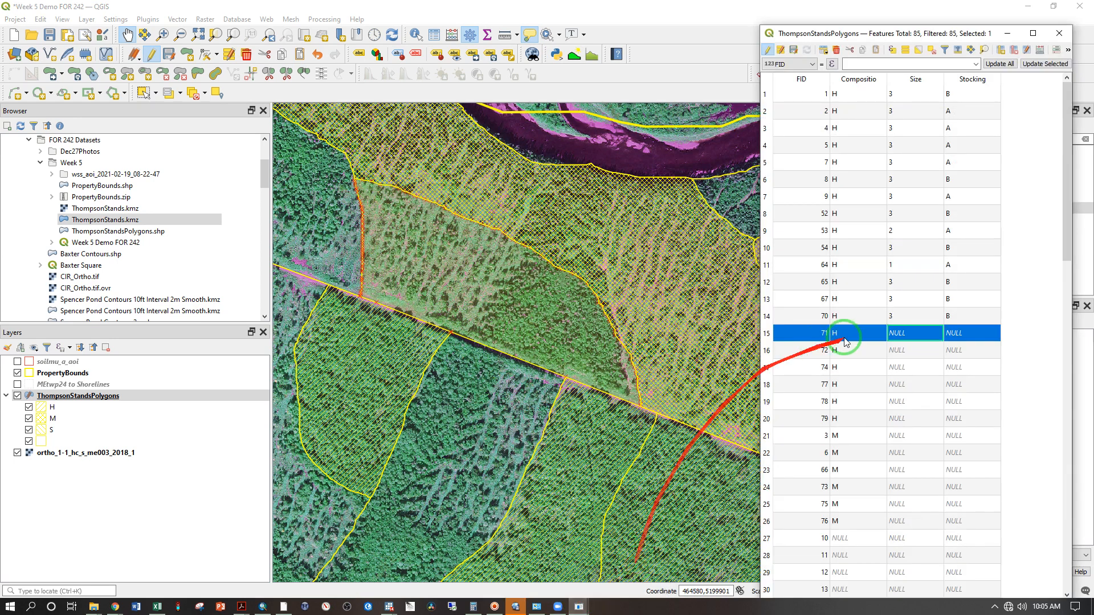
double_click(892, 341)
text(3)
double_click(957, 337)
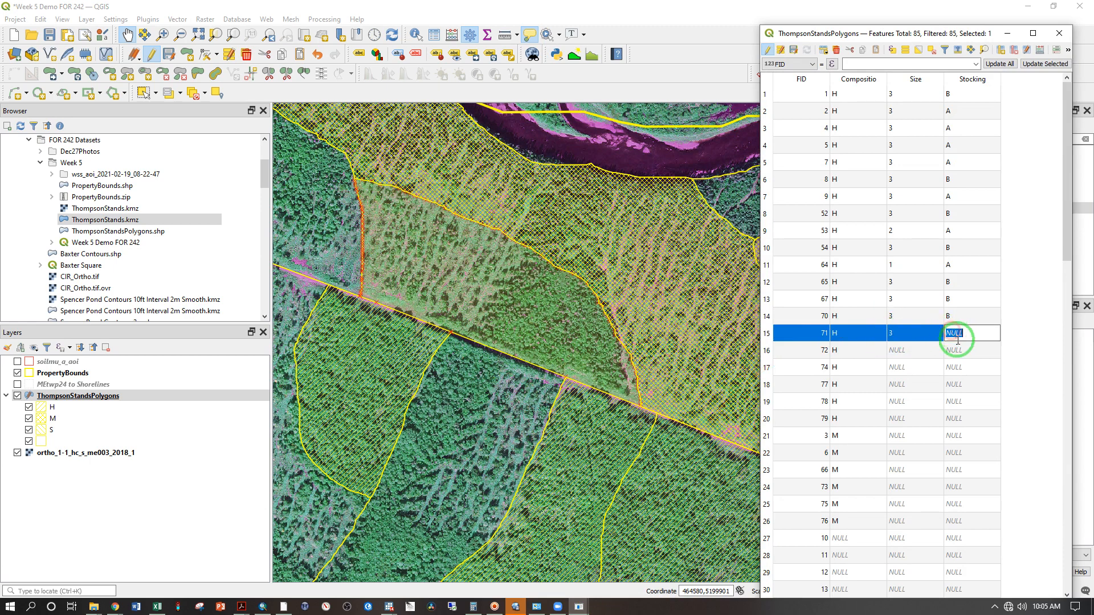
text(C)
Step: Locate the stand with FID 72 in the imagery and enter Size 2 and Stocking A for it
double_click(785, 349)
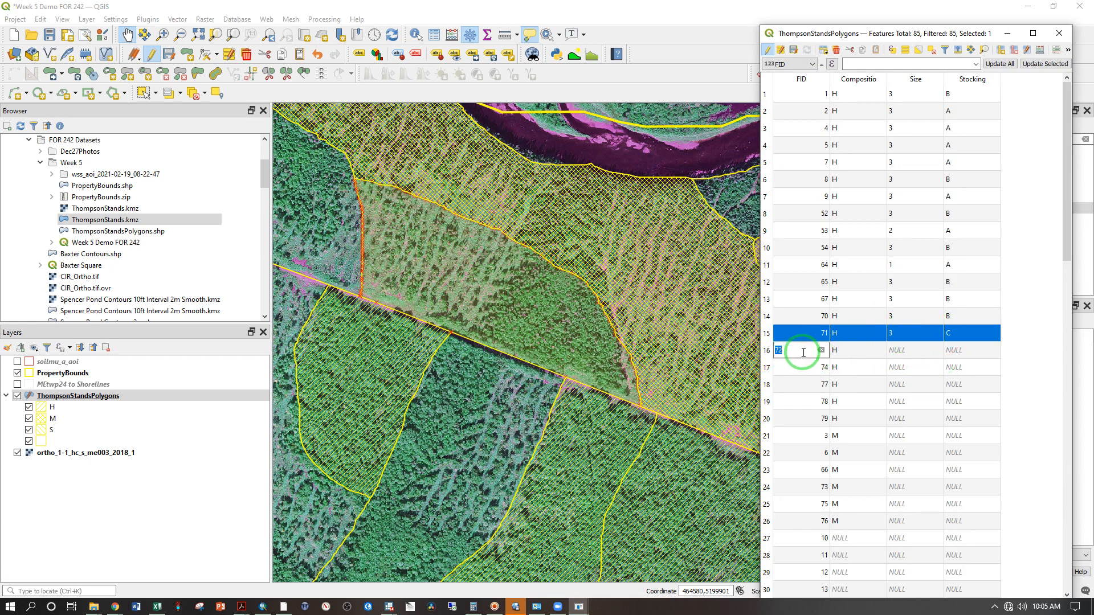
double_click(838, 349)
right_click(835, 350)
click(866, 381)
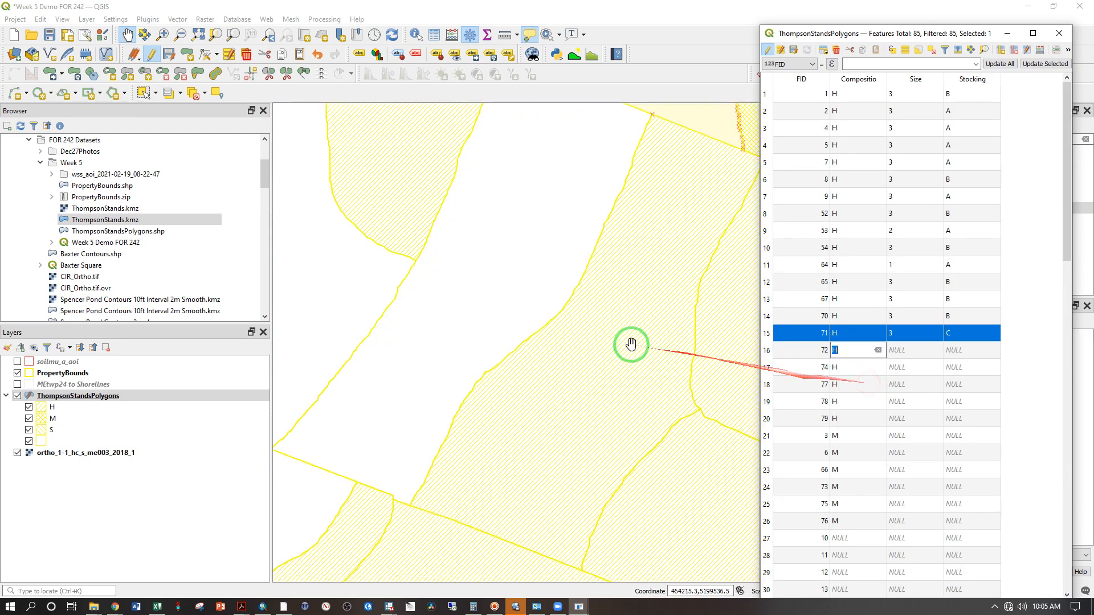
scroll(487, 246, down, 1)
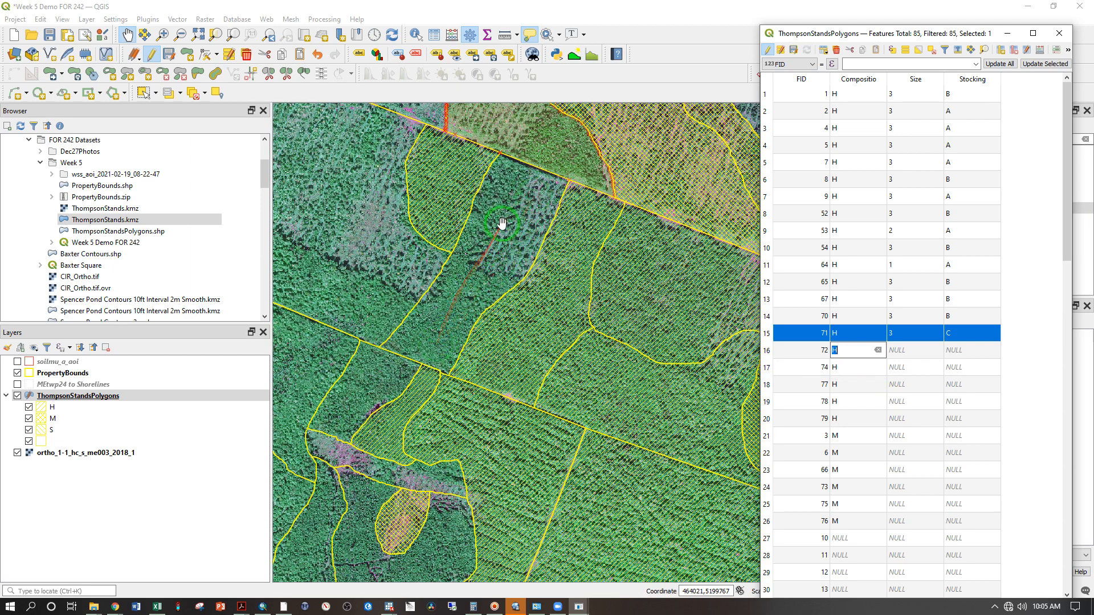
double_click(904, 349)
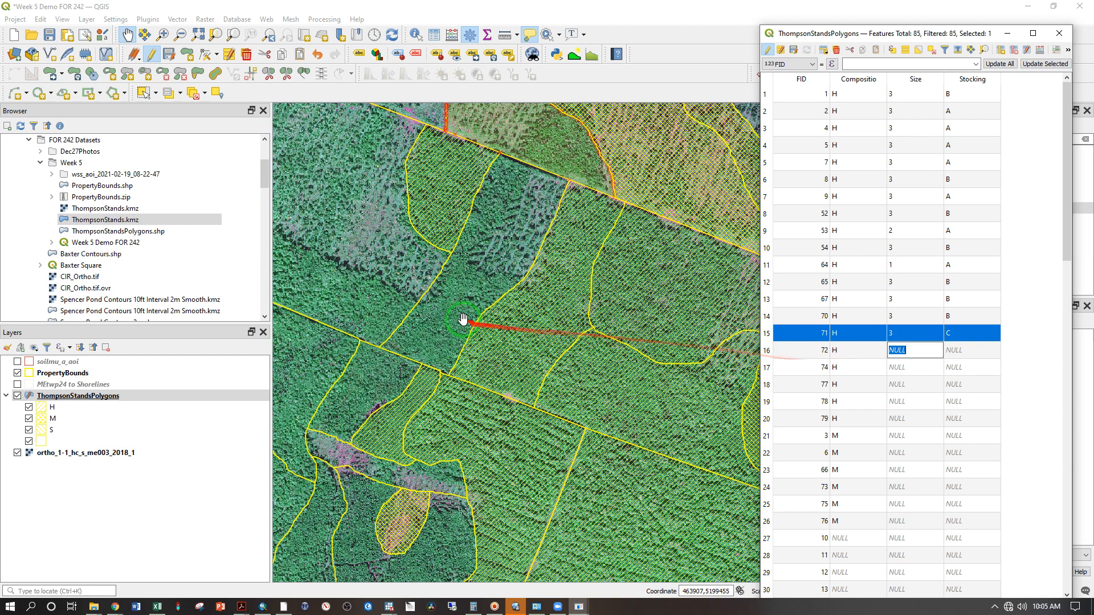
text(2)
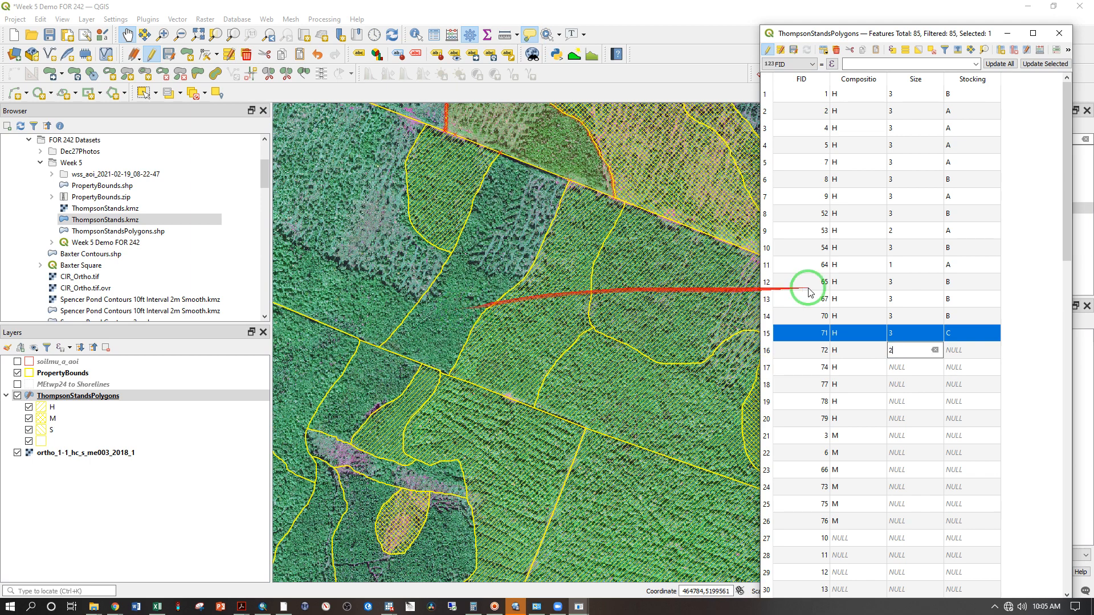
double_click(956, 355)
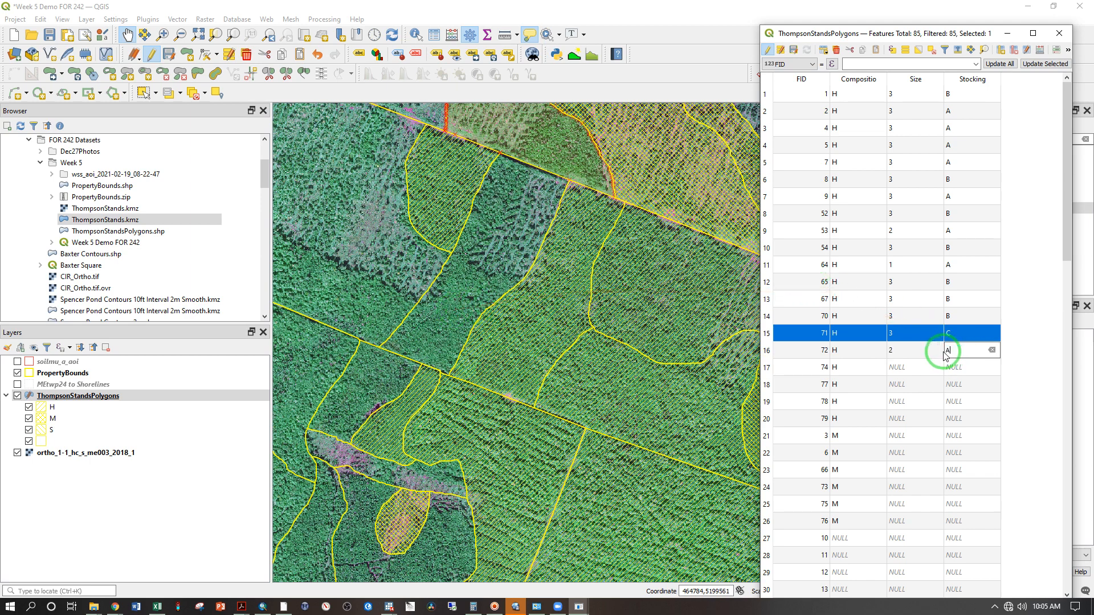
click(768, 369)
Step: Inspect the riverside stand with FID 73 and enter Size 3 and Stocking C for it
scroll(462, 295, up, 1)
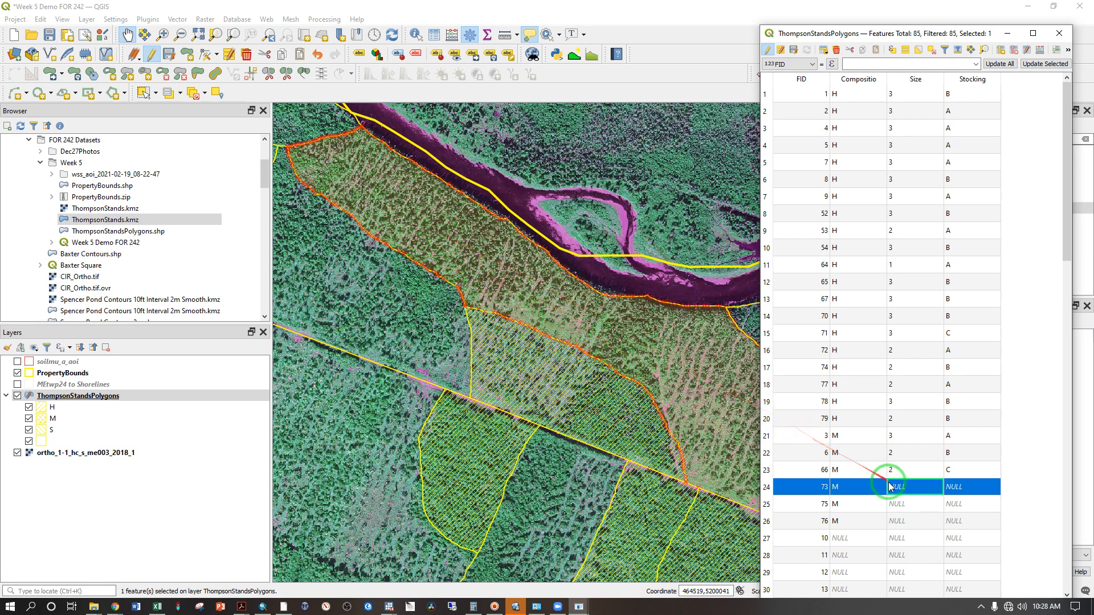
double_click(907, 492)
text(3)
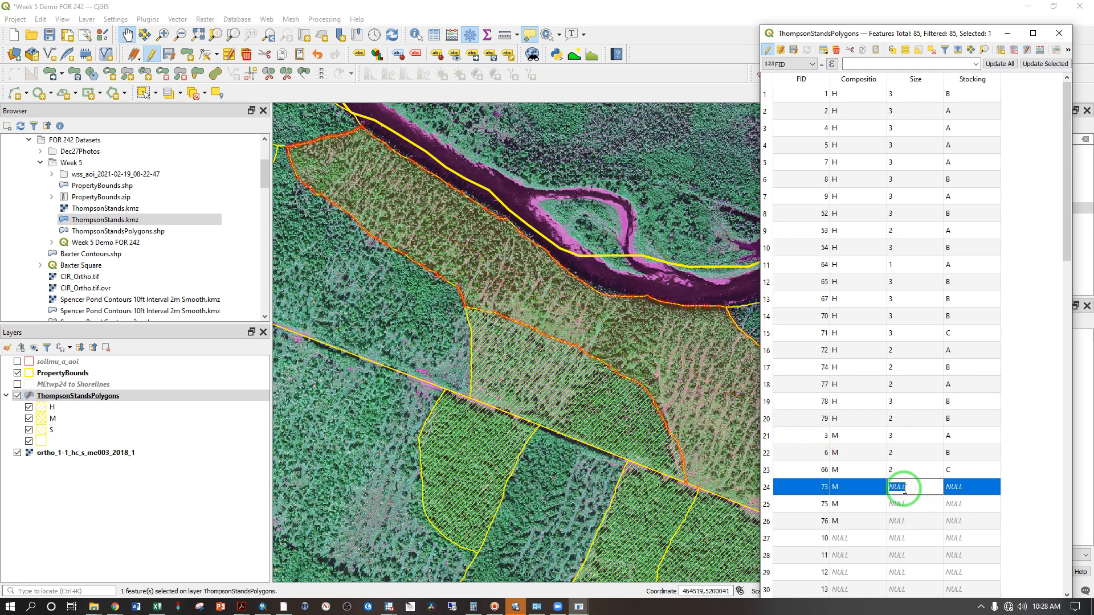
double_click(954, 487)
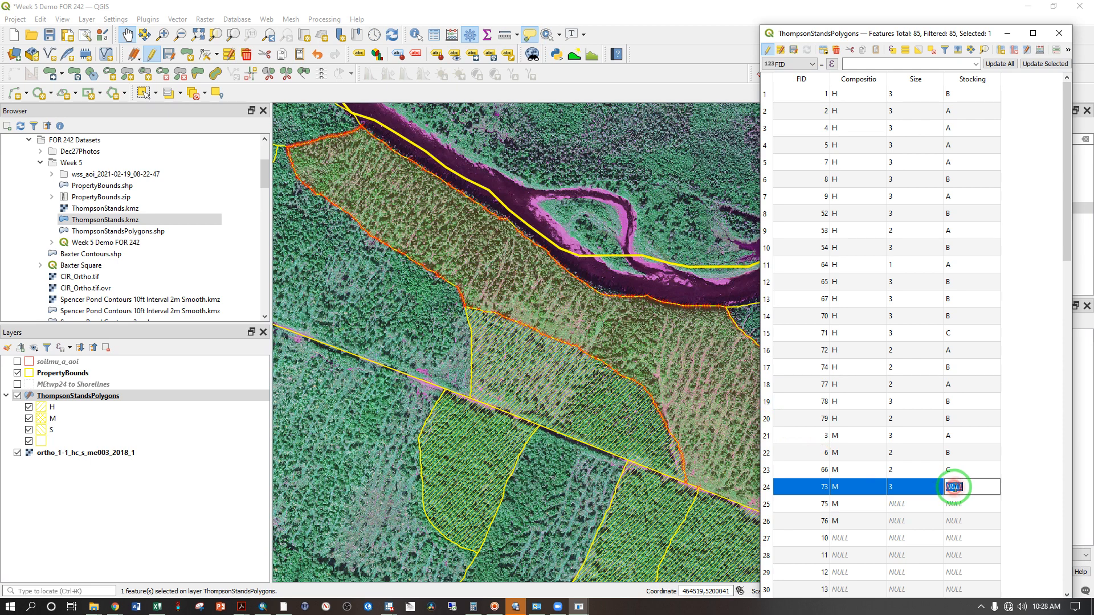
text(C)
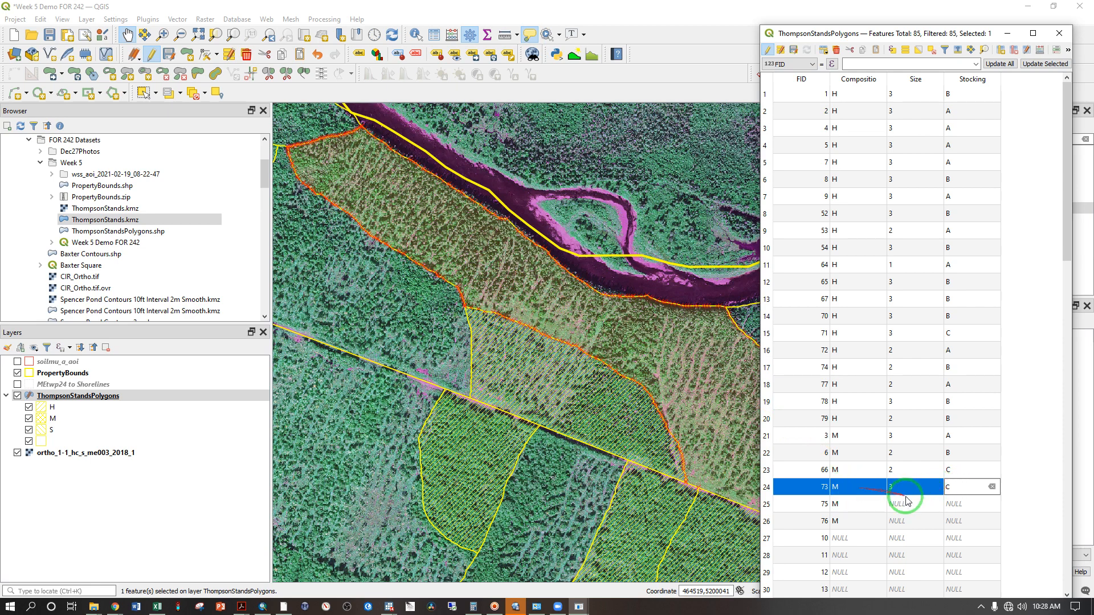
Step: Enter Stocking C for the stand with FID 76 and check its imagery with the ThompsonStandsPolygons layer briefly hidden
double_click(948, 419)
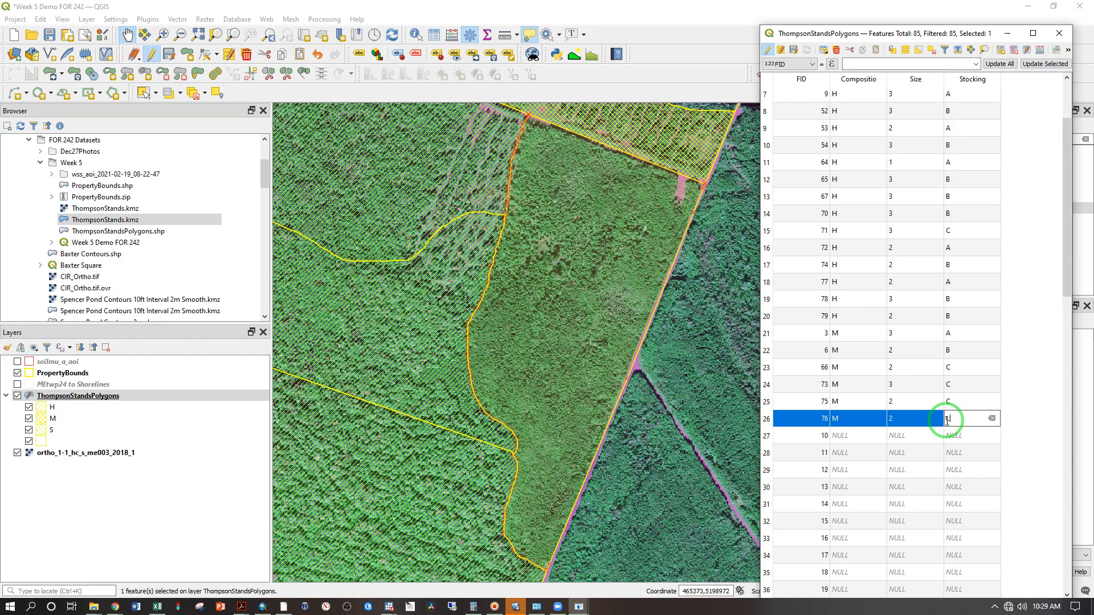
text(C)
click(545, 308)
click(17, 395)
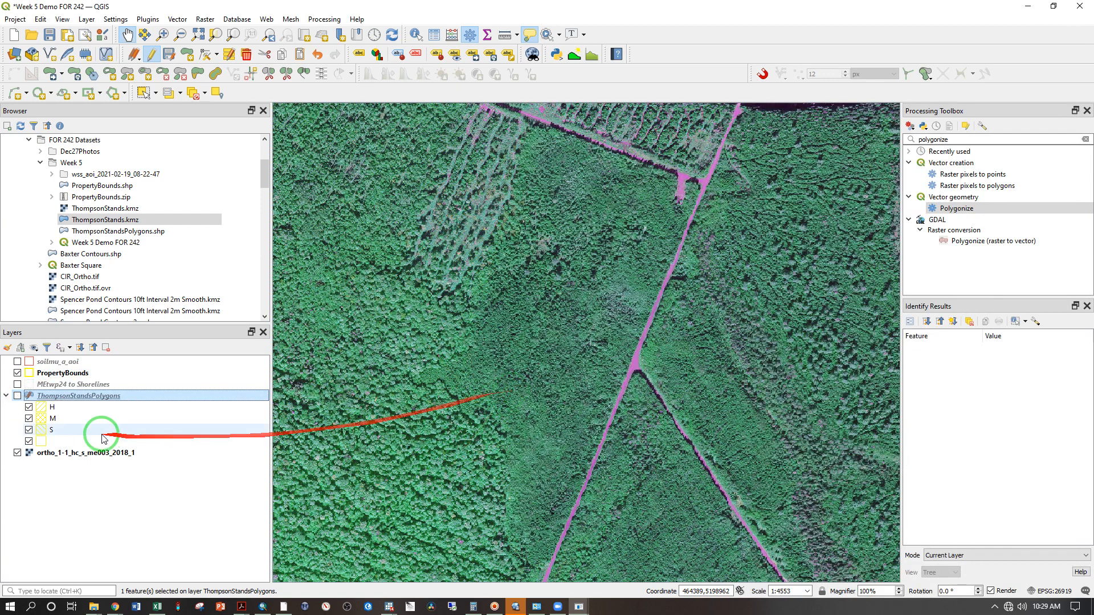
click(17, 395)
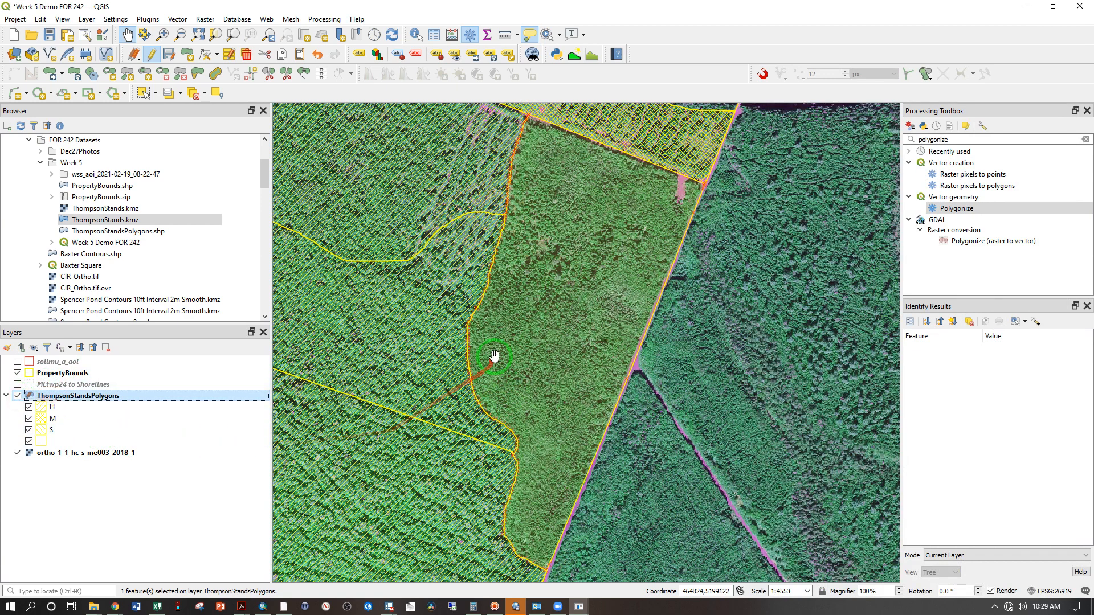
Step: Bring back the attribute table and enter Composition M, Size 3 and Stocking C for the large river-bend stand with FID 10
click(580, 608)
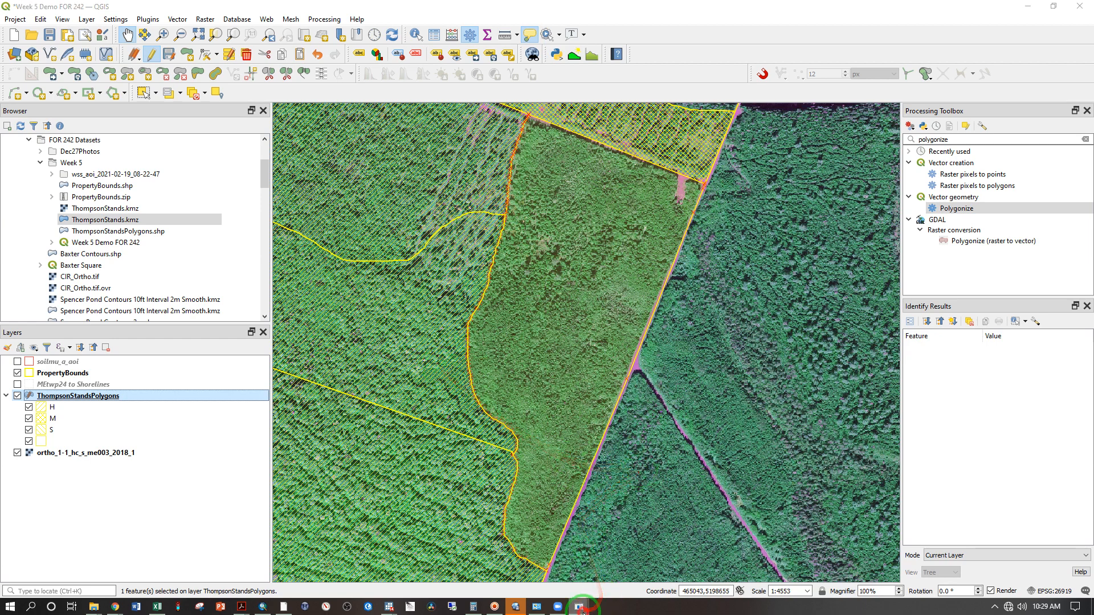
click(638, 559)
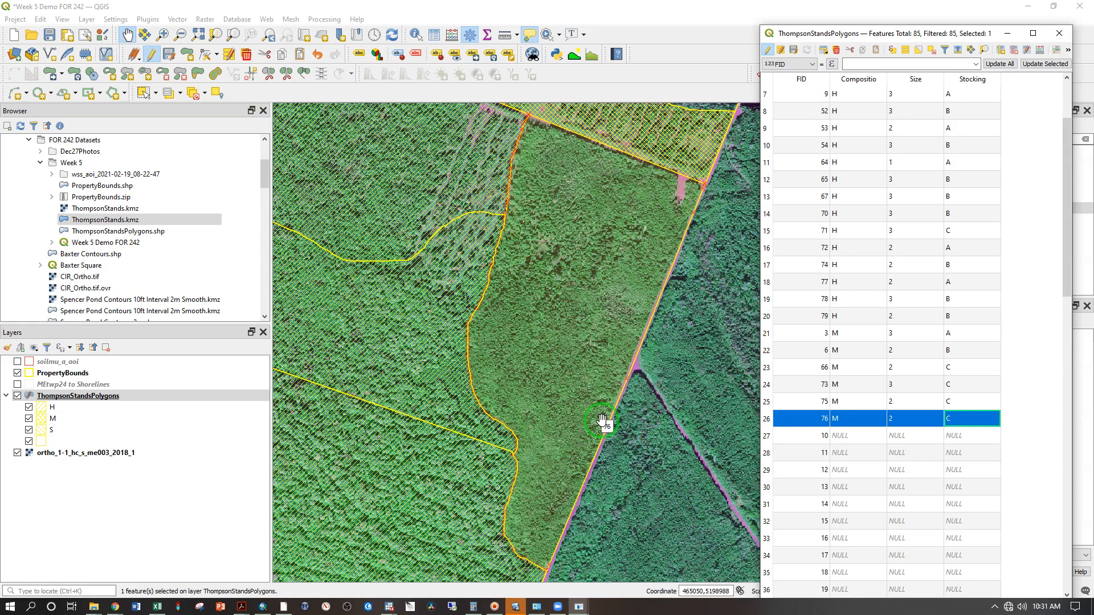
click(674, 505)
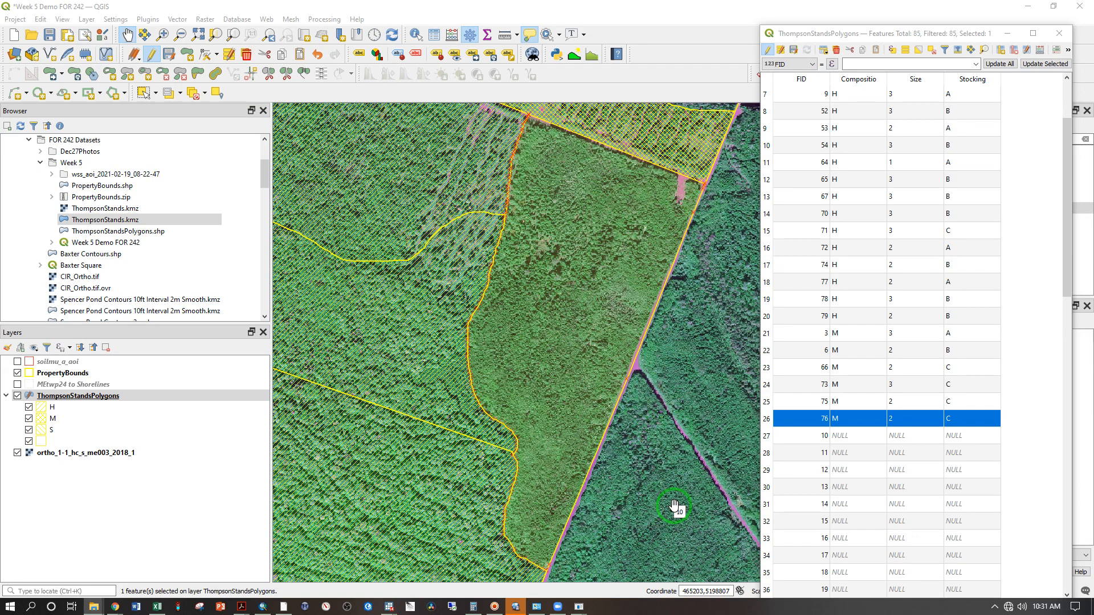
double_click(852, 430)
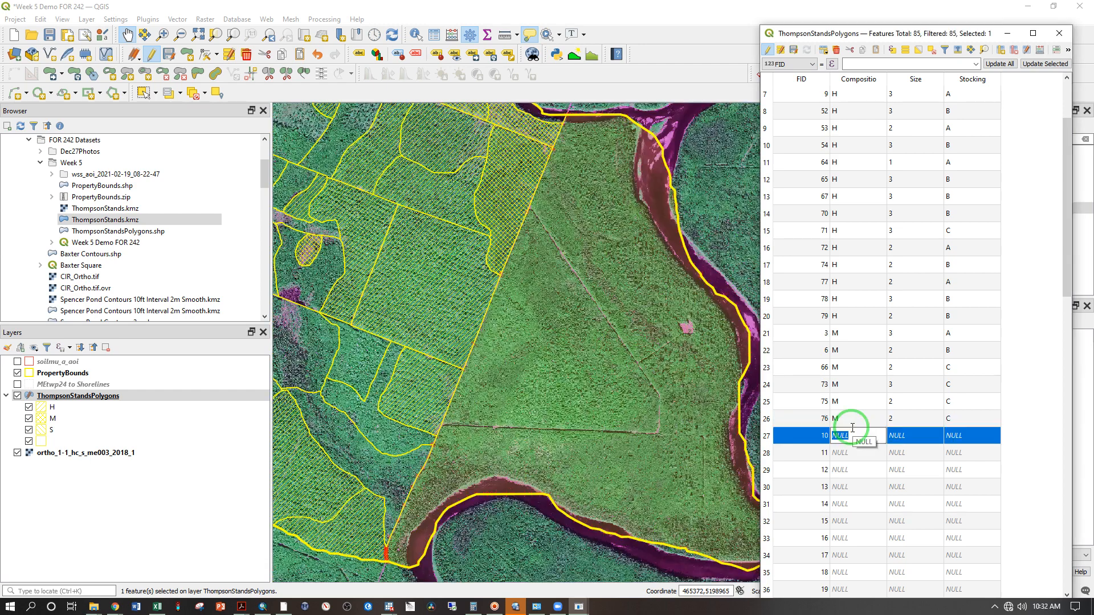
text(M)
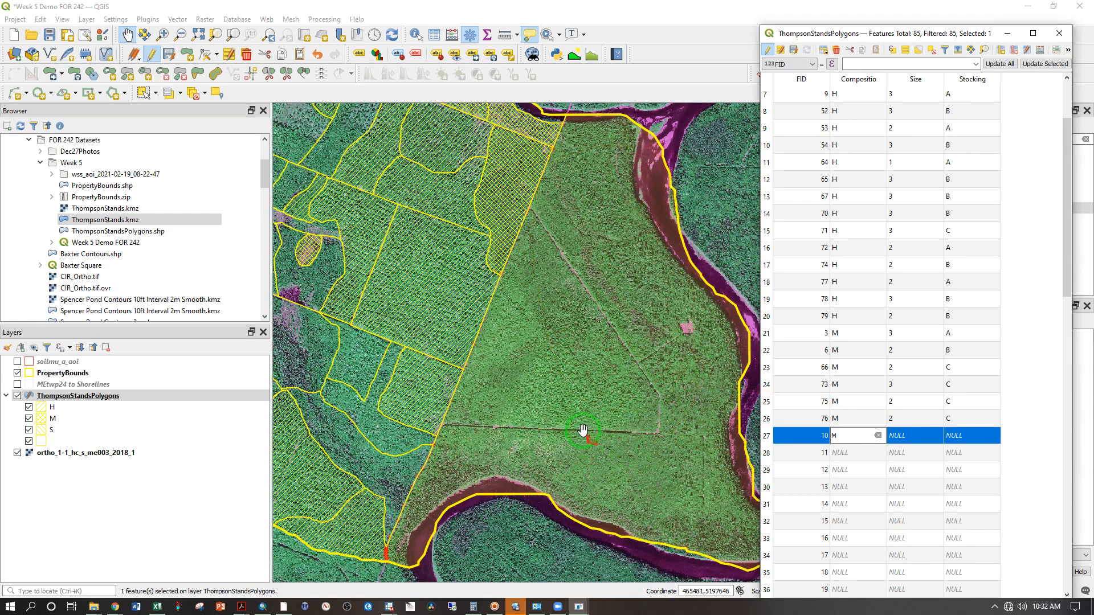
click(910, 436)
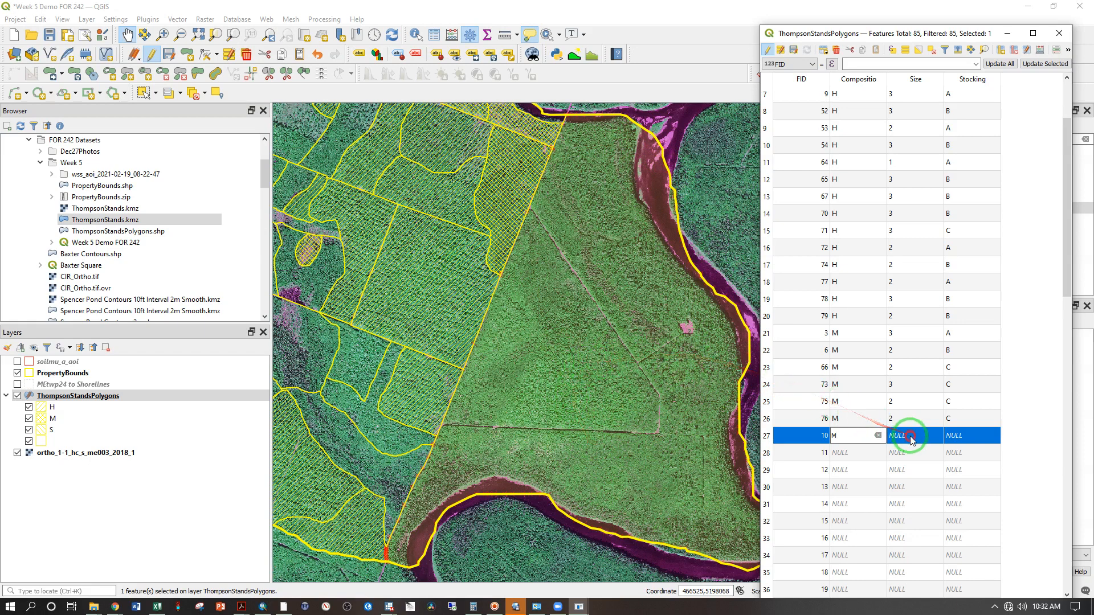
text(3)
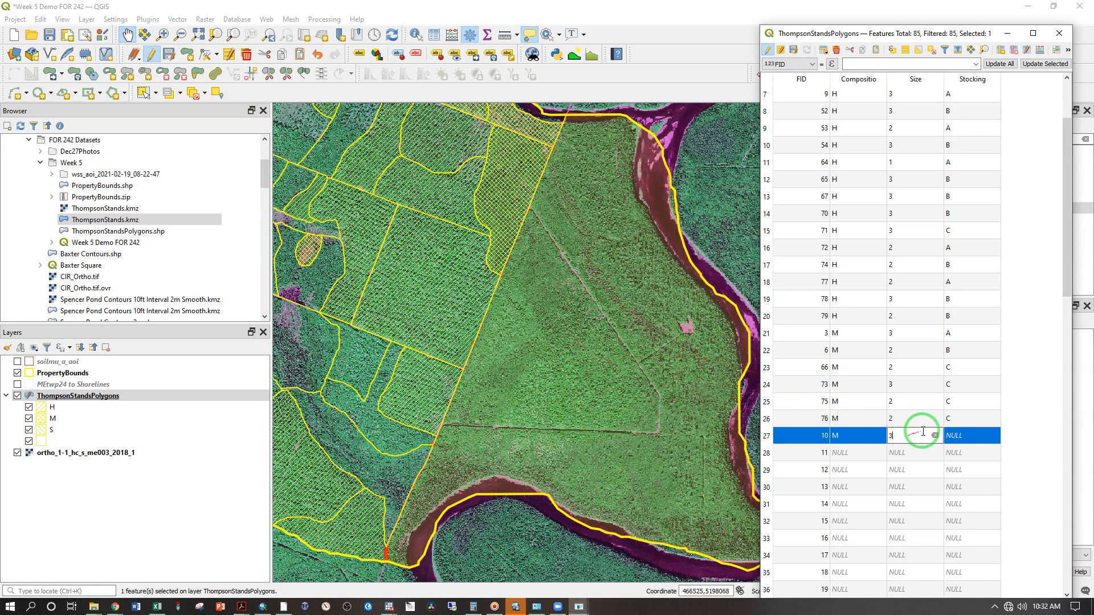
click(960, 435)
text(C)
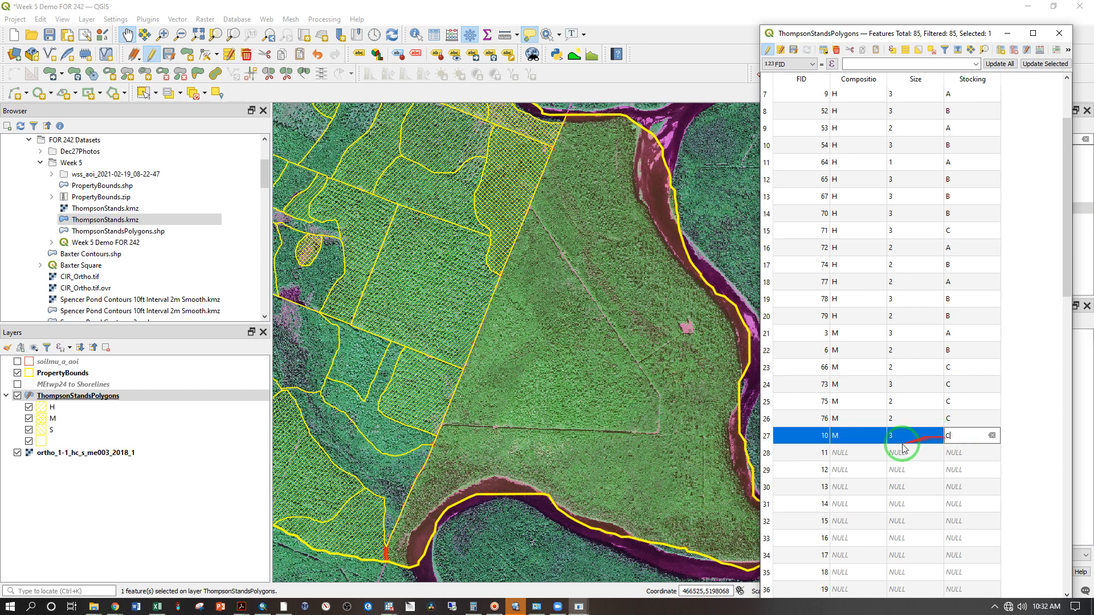
Step: Examine the canopy of the FID 10 stand up close and its position along the eastern side of the property
scroll(686, 485, up, 3)
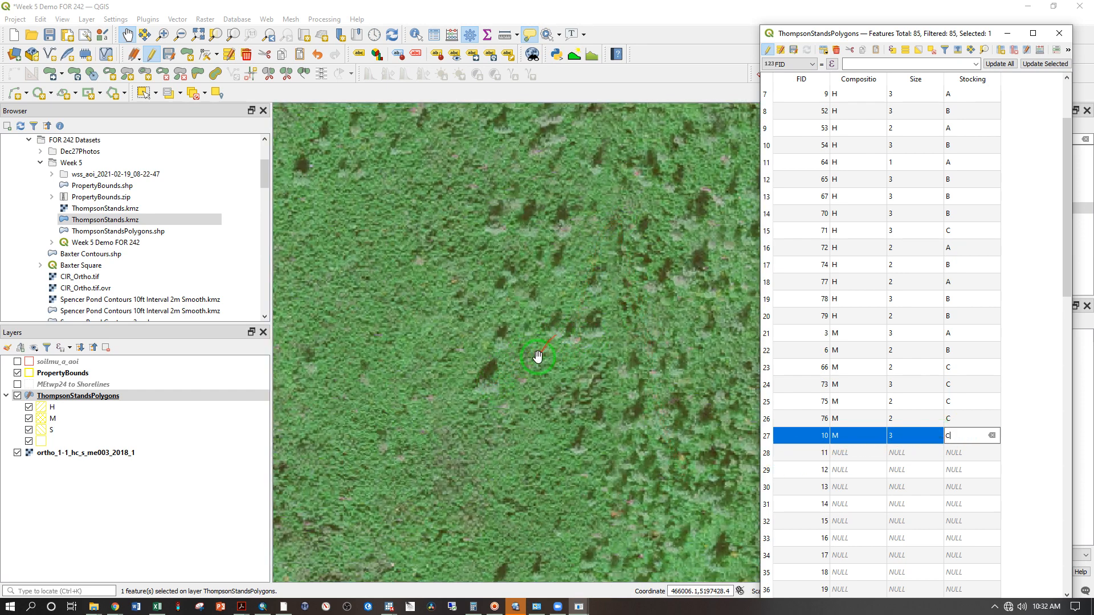
scroll(535, 358, down, 5)
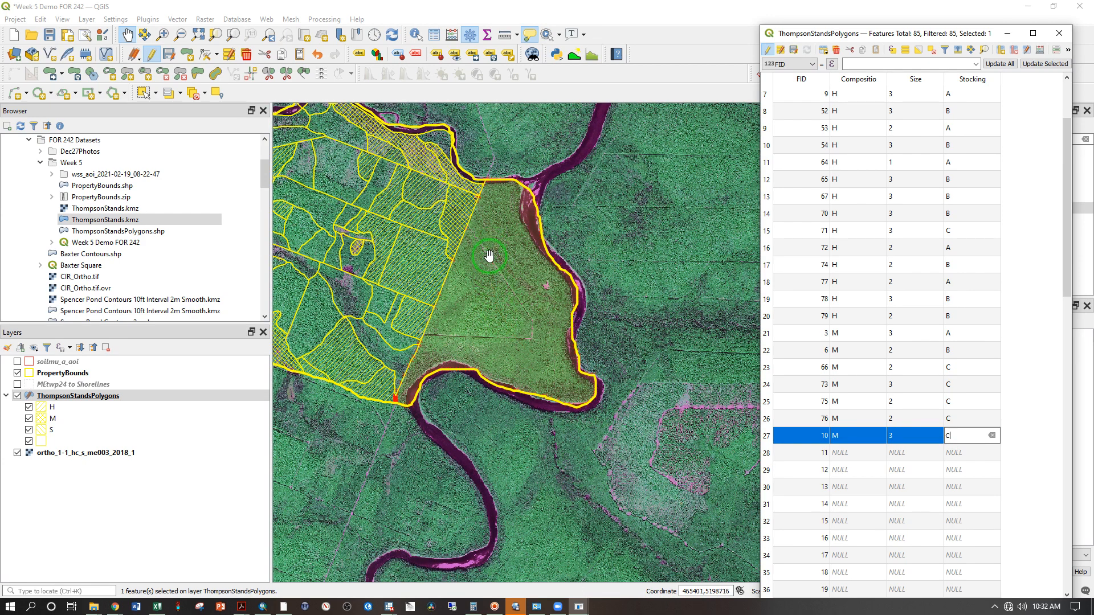
mouse_move(485, 254)
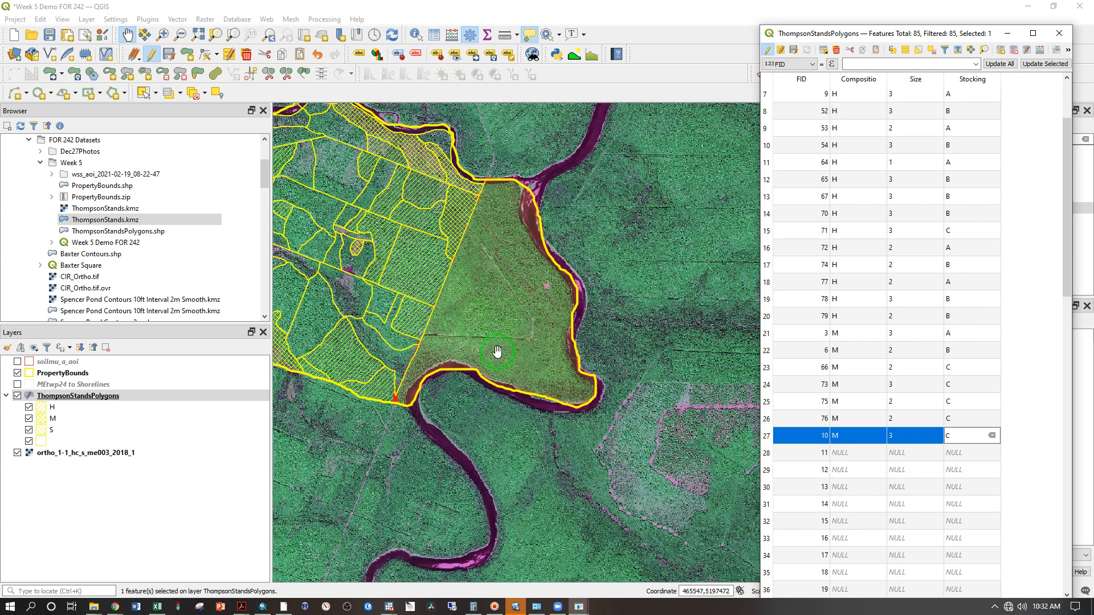
click(447, 332)
drag(447, 332, 554, 353)
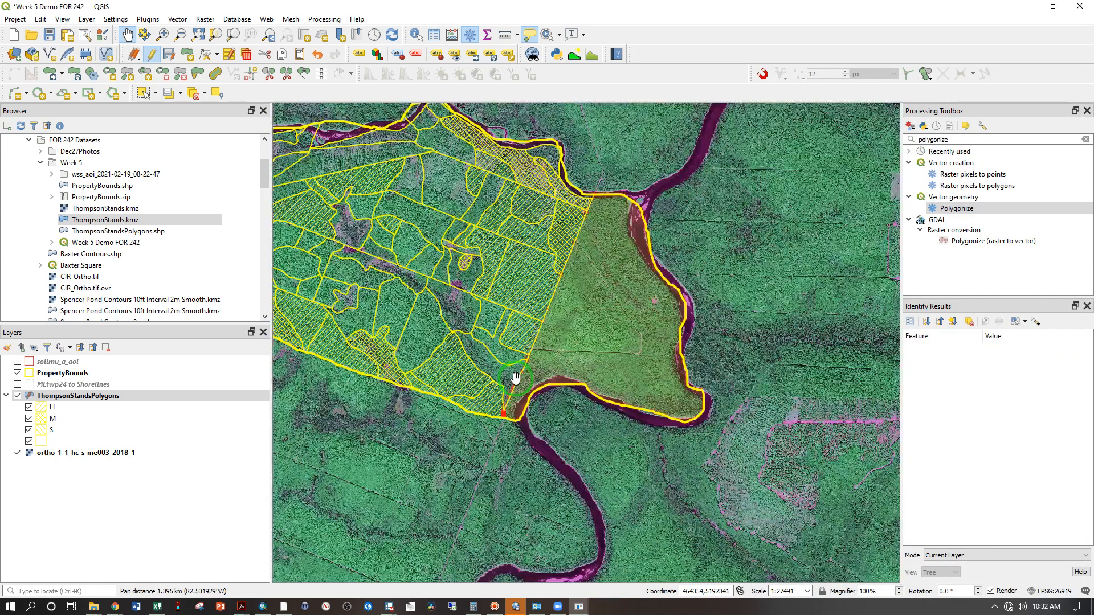
mouse_move(514, 378)
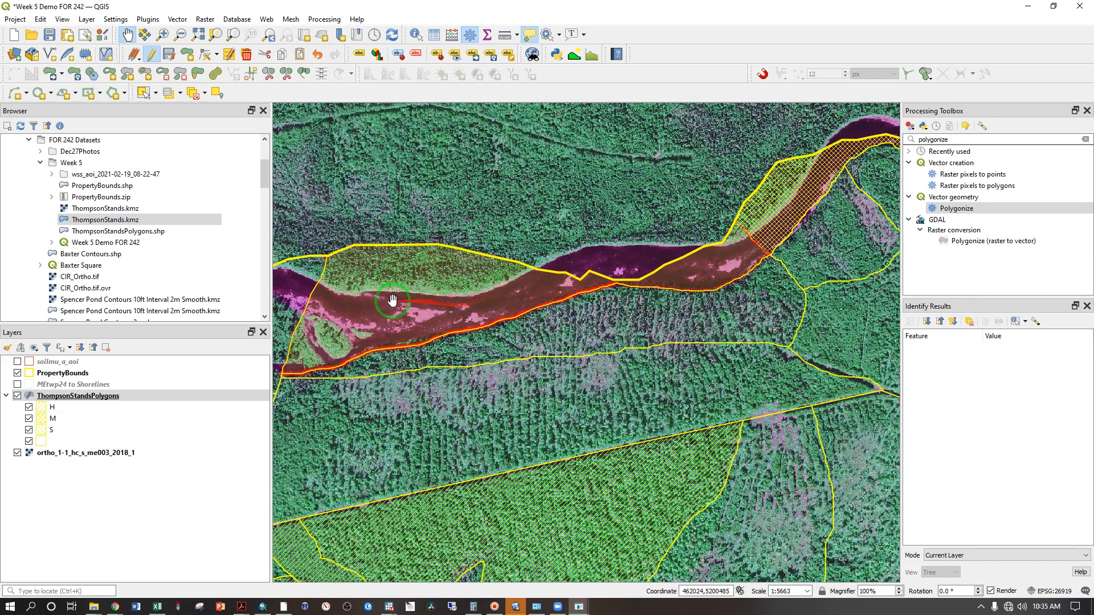
Step: Delete the selected river-channel polygon along the northern boundary and identify the features around the gap
click(245, 56)
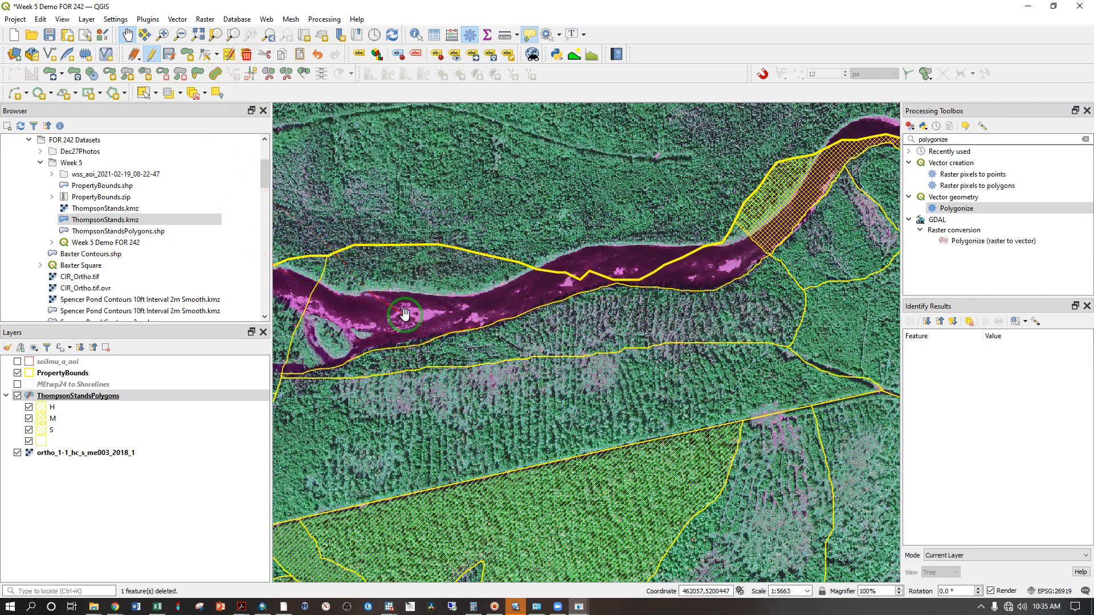
scroll(410, 314, down, 1)
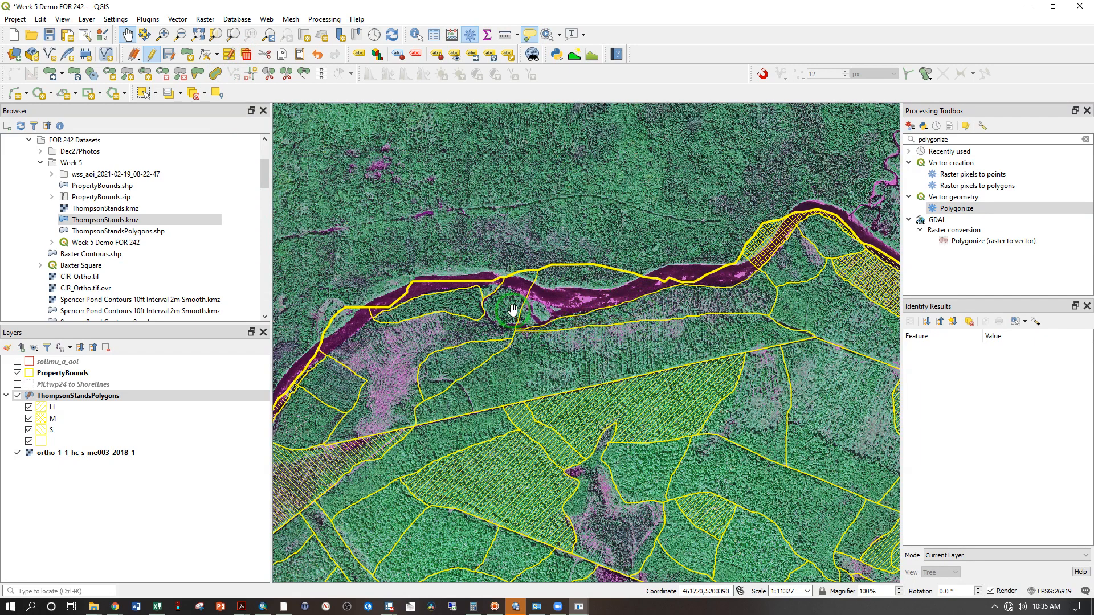
click(416, 35)
click(533, 285)
click(601, 293)
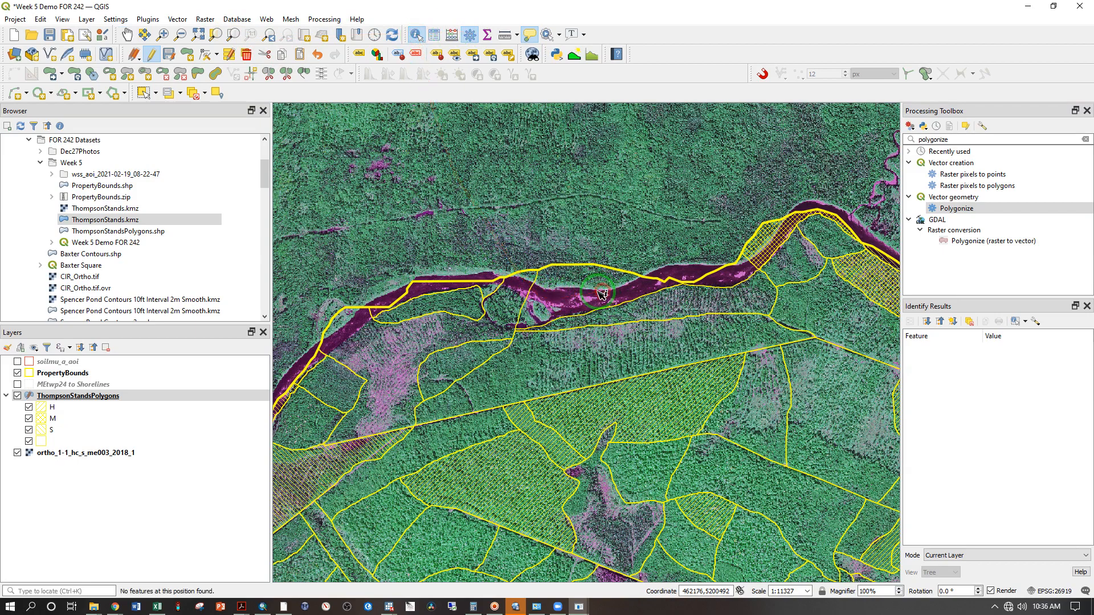
click(516, 302)
click(585, 345)
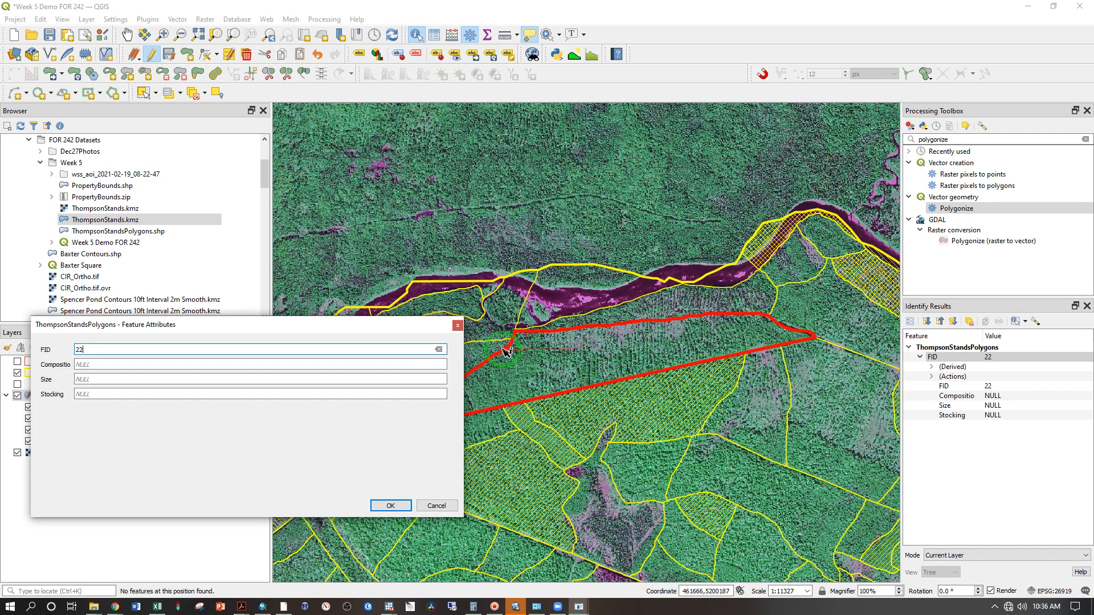
click(486, 363)
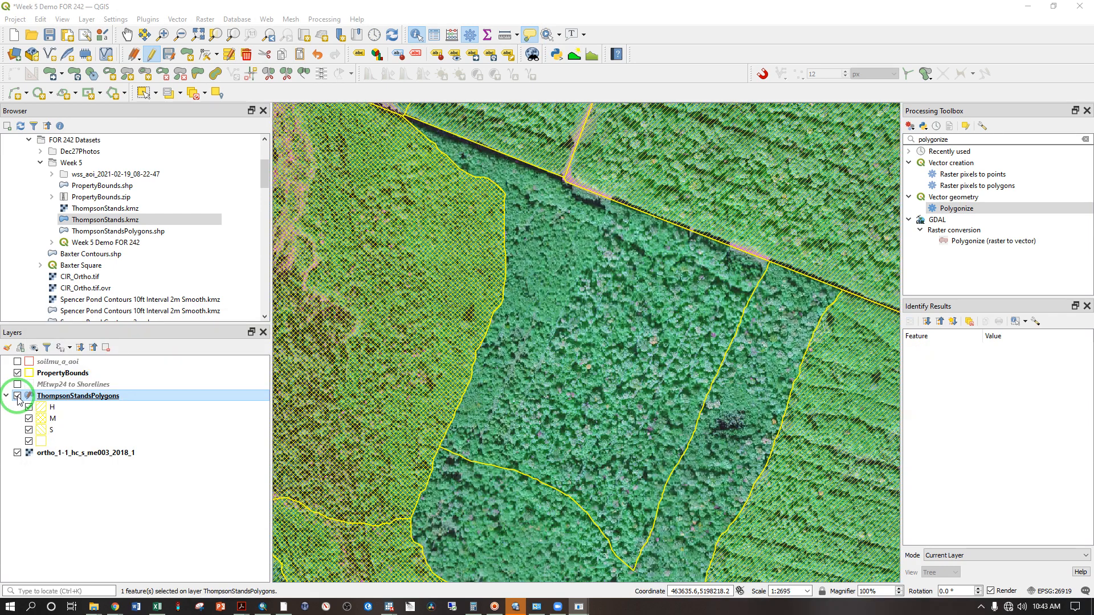
Step: Review the hatched stands against the imagery, from the central openings to the large stand at the western river bend
click(17, 397)
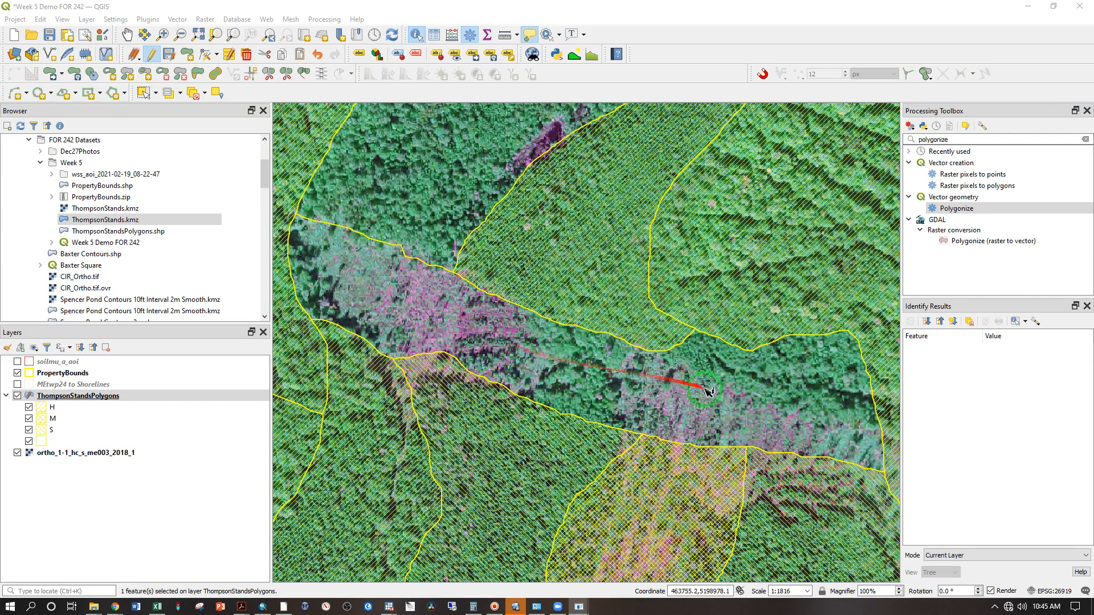
scroll(413, 312, down, 1)
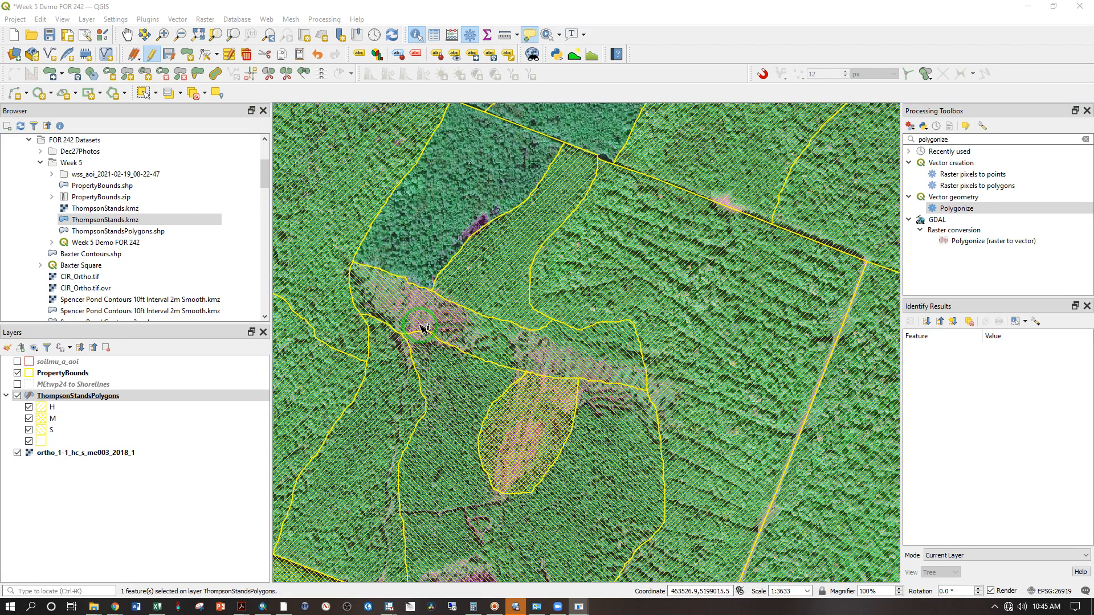
scroll(459, 341, up, 1)
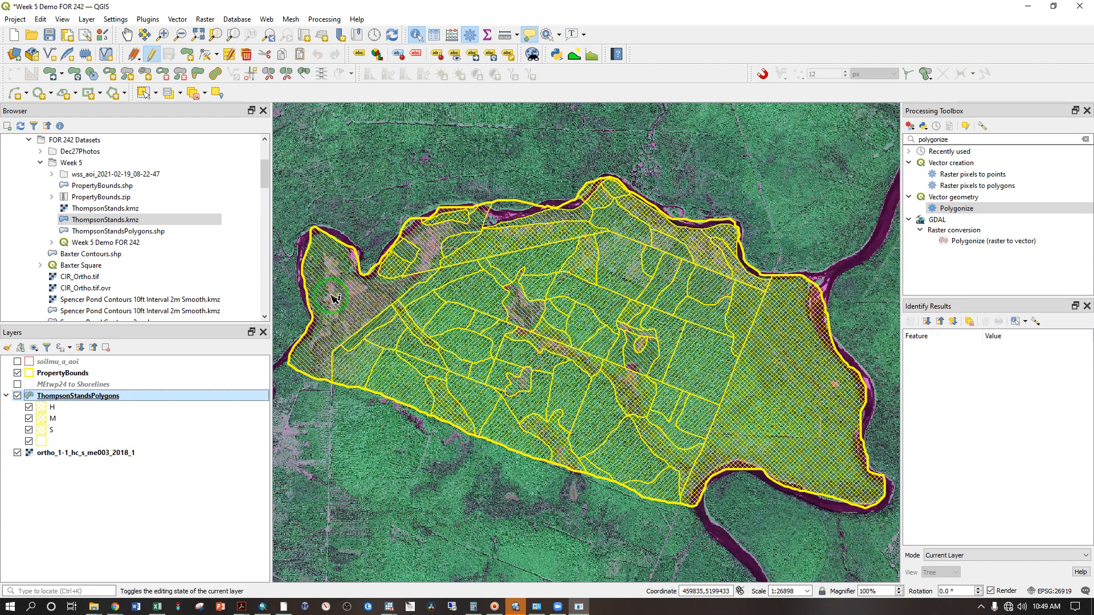
scroll(333, 308, up, 2)
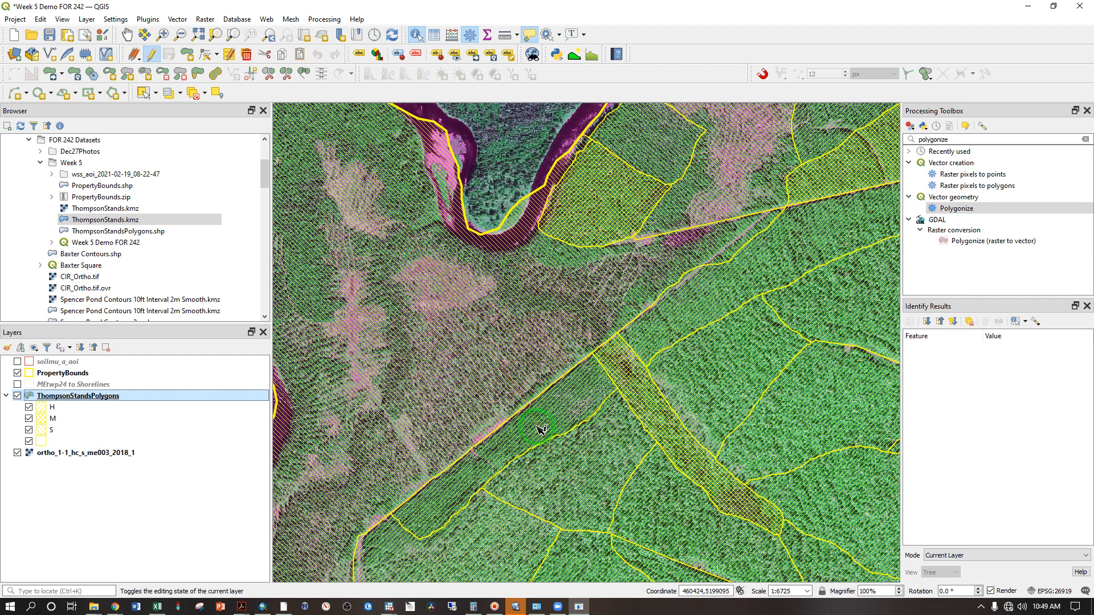
scroll(541, 430, down, 1)
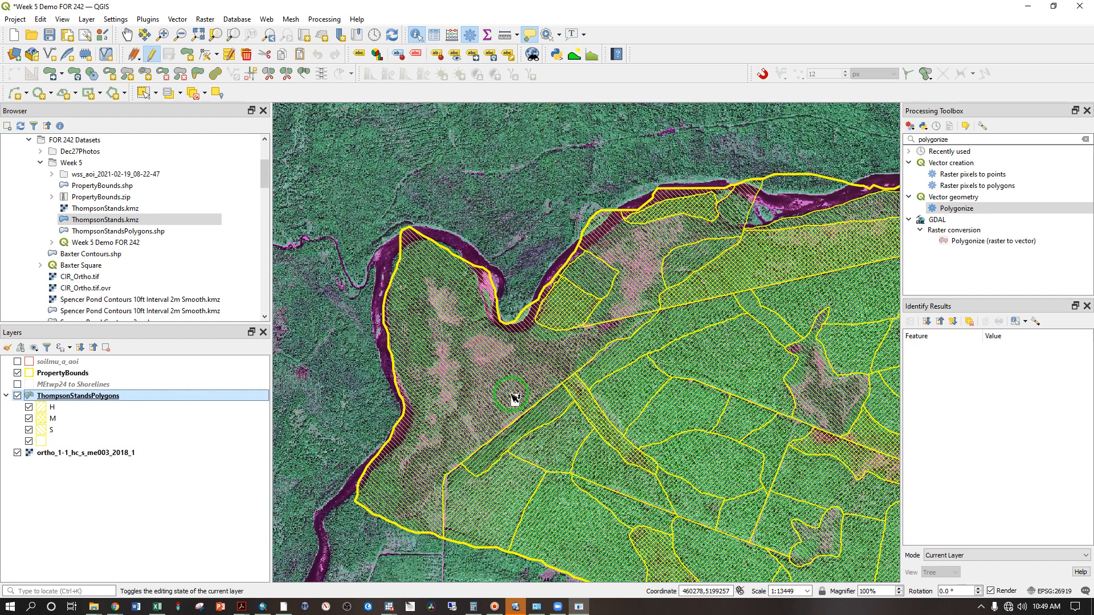
Step: Open the attribute table of the ThompsonStandsPolygons layer and maximize its window
right_click(84, 397)
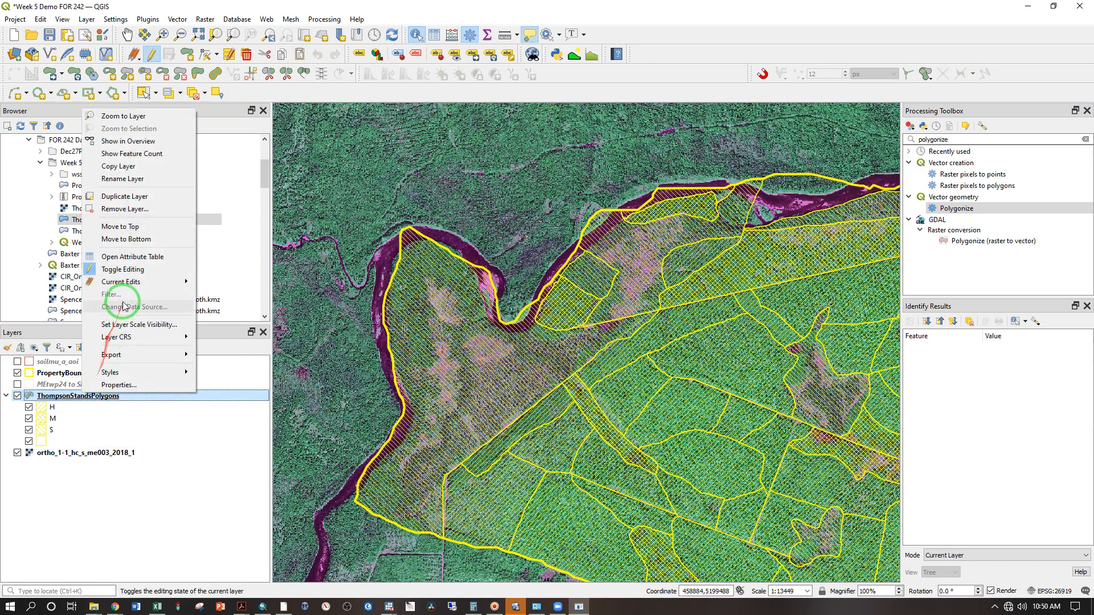
click(141, 256)
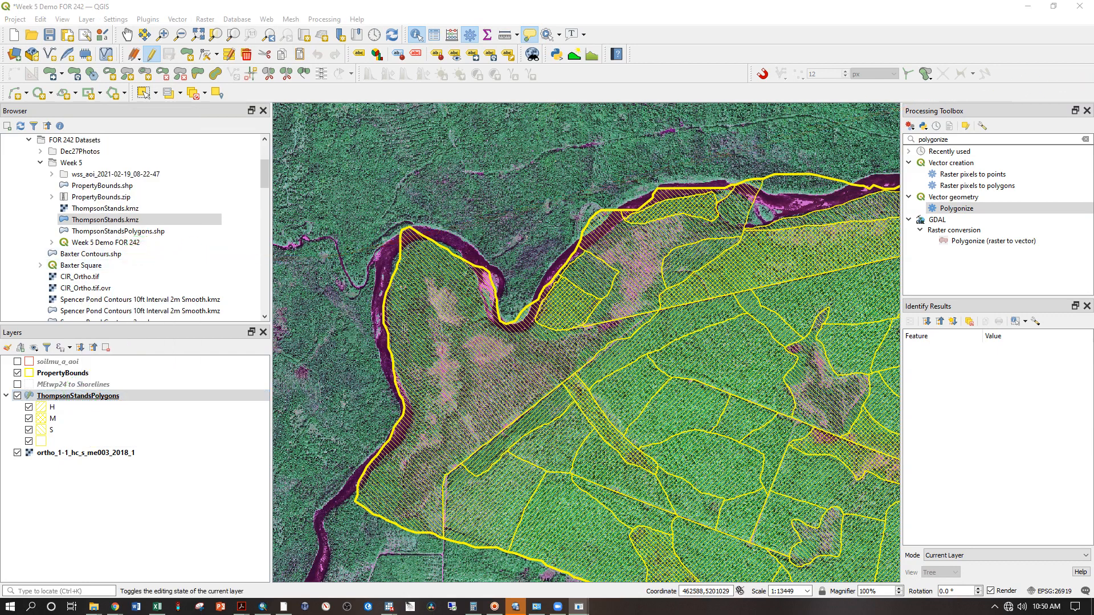
drag(849, 13, 538, 4)
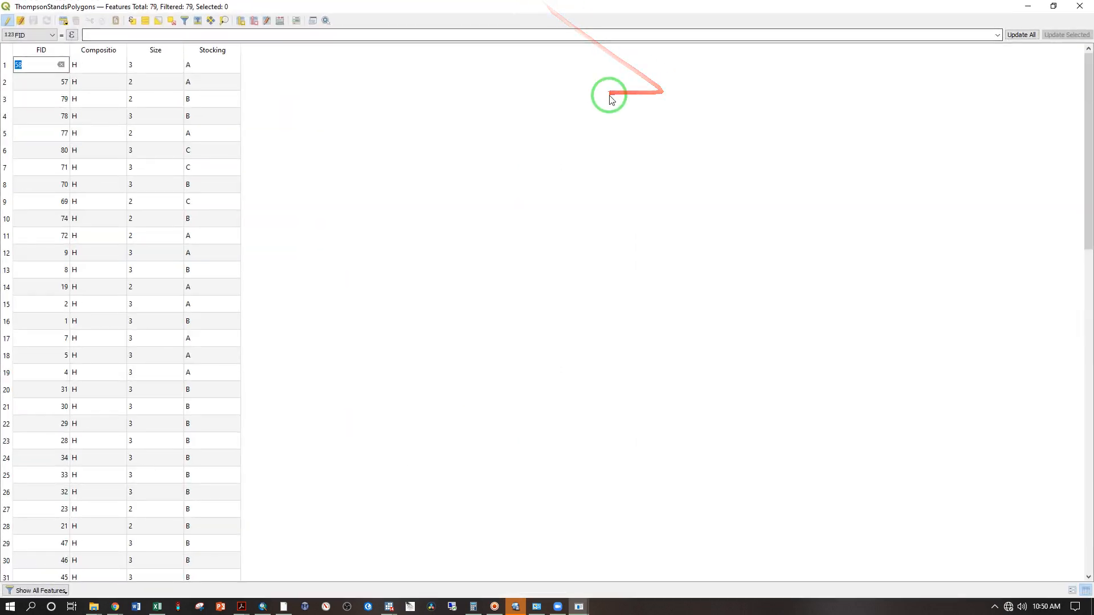
Step: Set up a new decimal-number field named Acres for the stand polygons in the Field Calculator
click(283, 21)
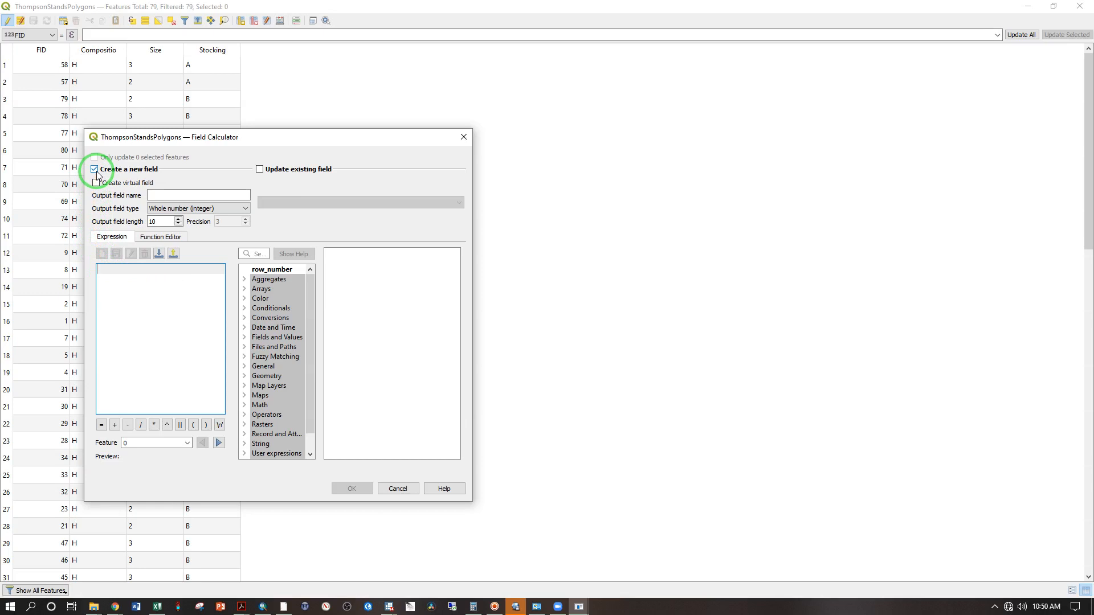
click(160, 196)
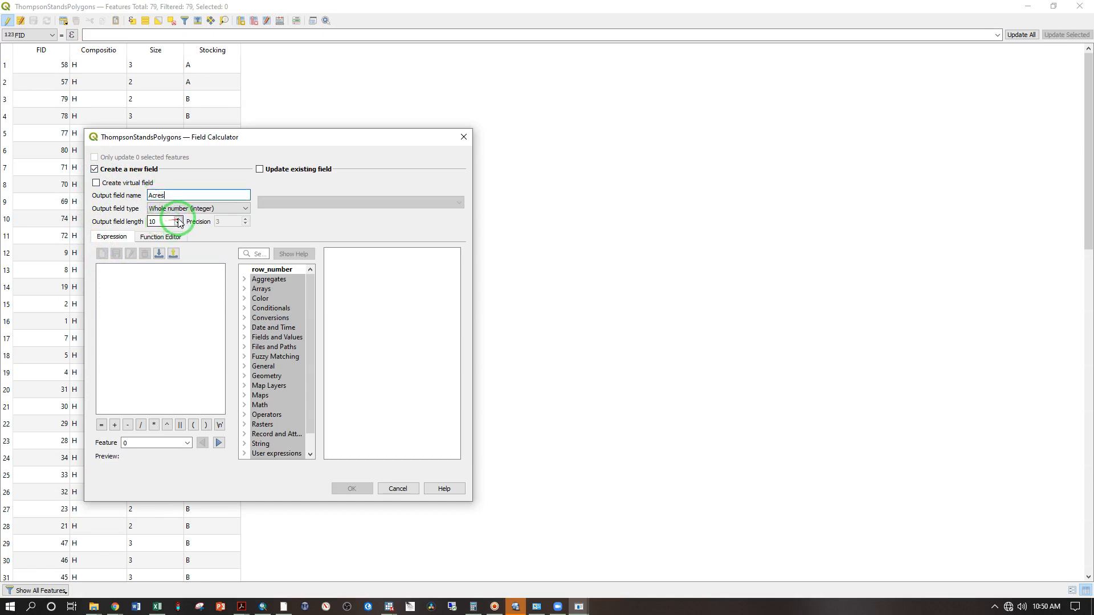
click(246, 209)
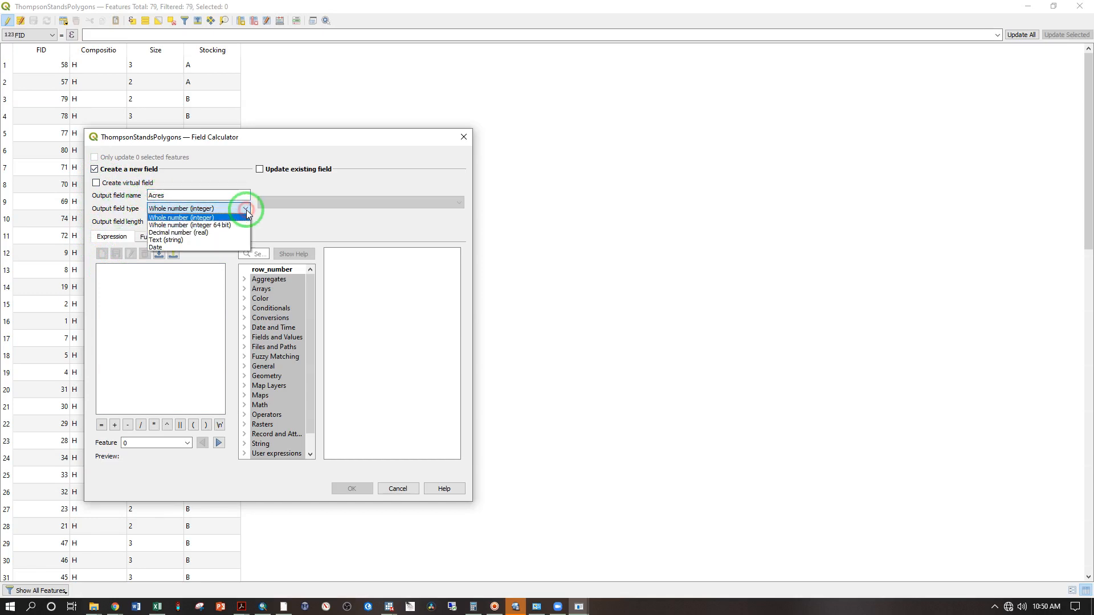
click(205, 233)
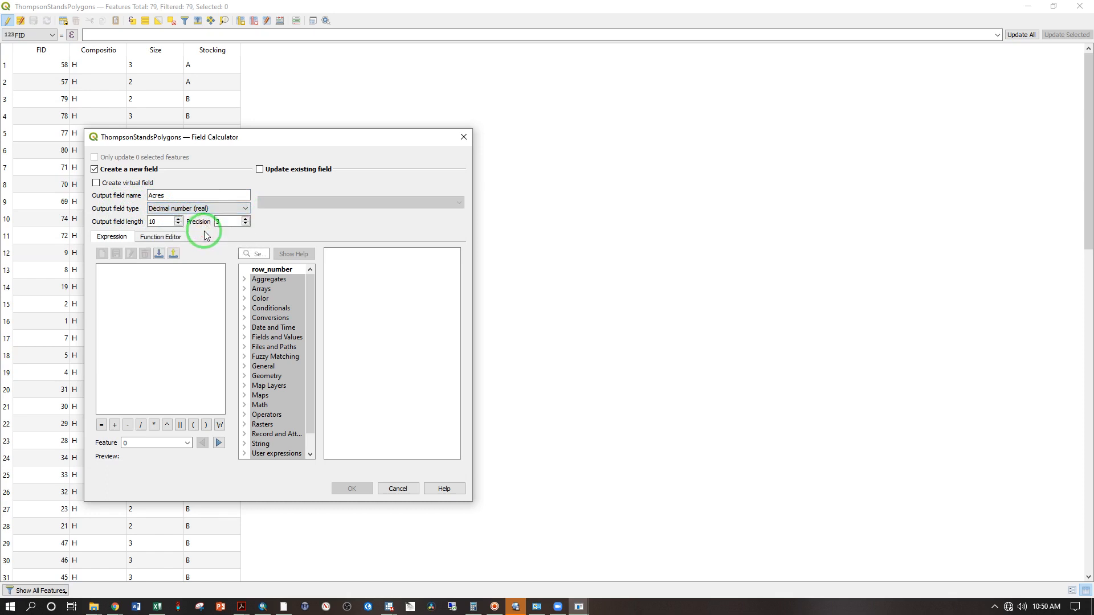
Step: Fill the Acres field for every stand with the expression $area*0.000247105
click(169, 297)
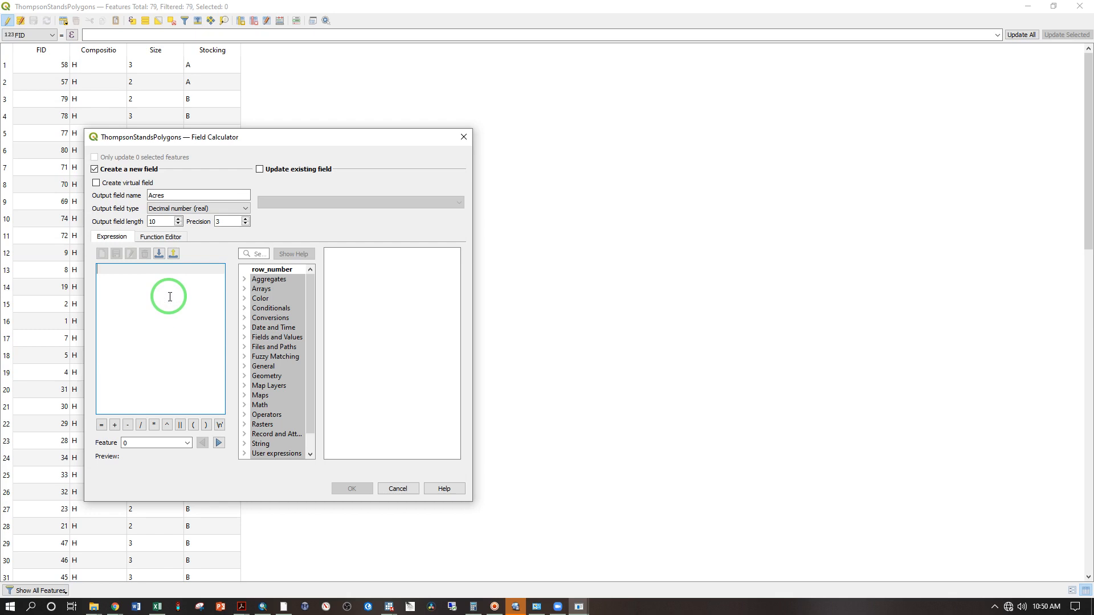
text($area)
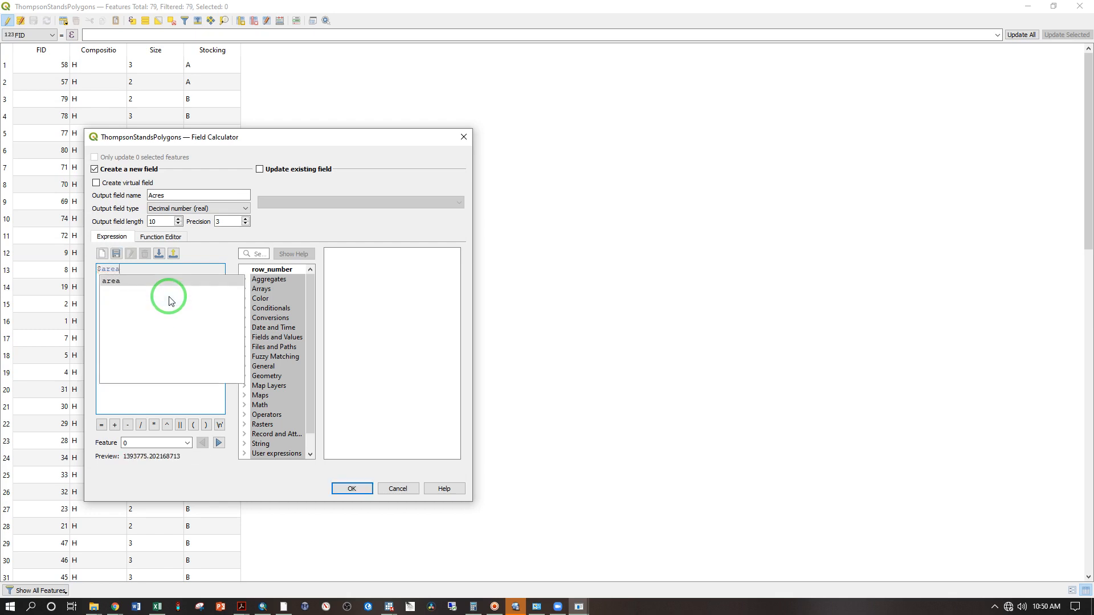
text(*)
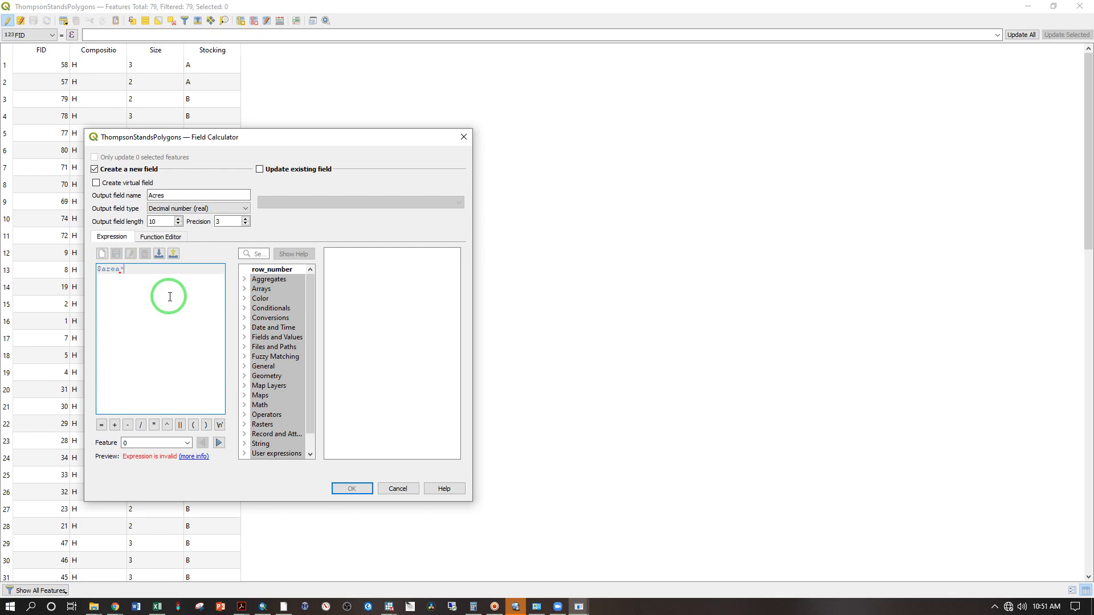
text(0.000247105)
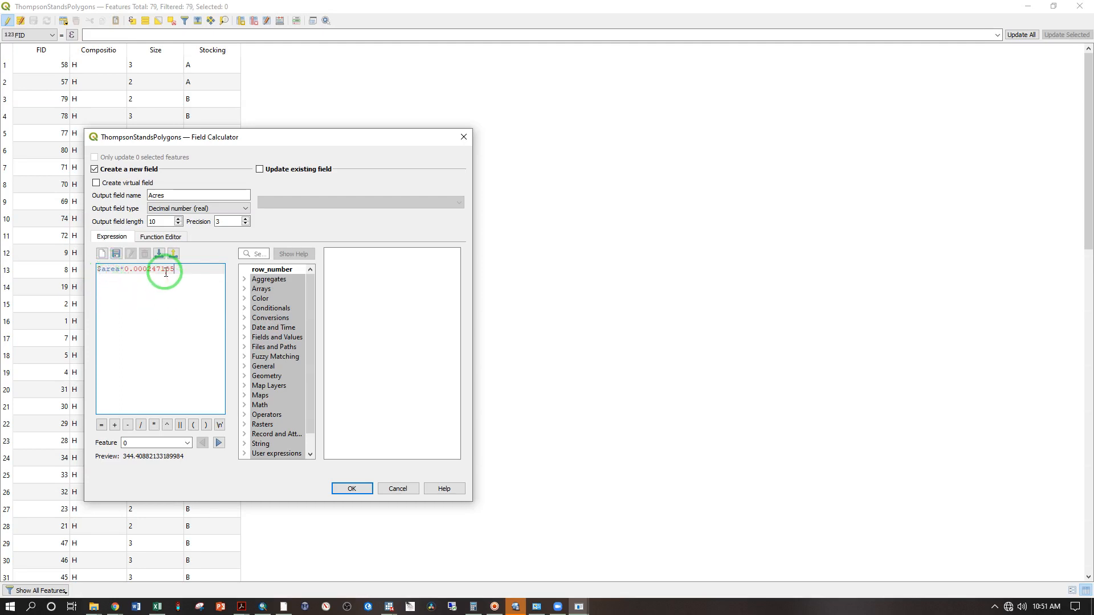
click(349, 488)
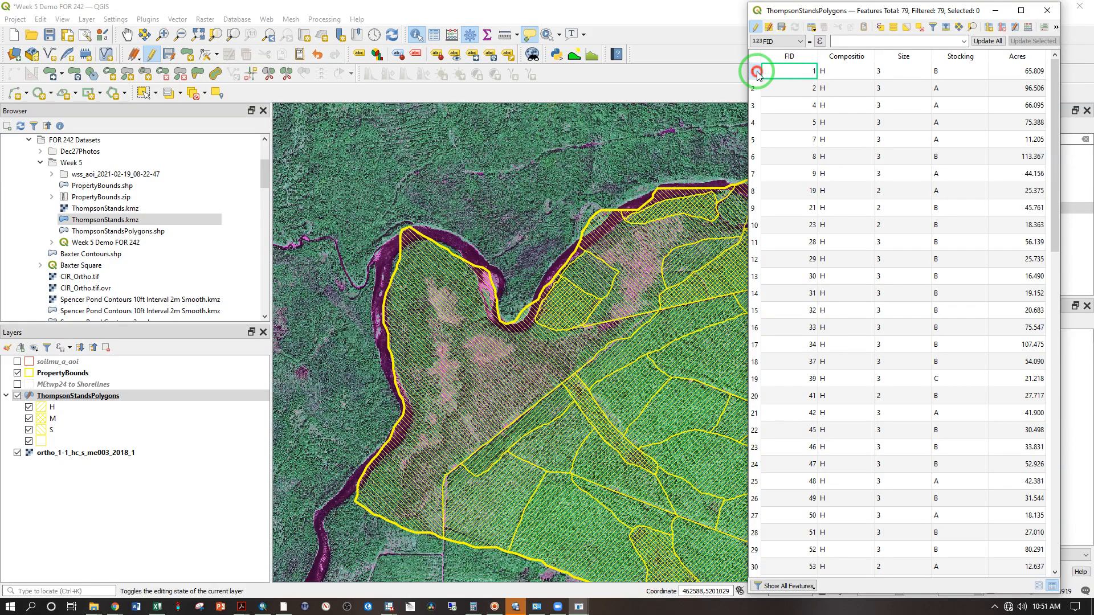
Step: Select the FID 1 stand in the attribute table and zoom the map to it to check its acreage
click(757, 72)
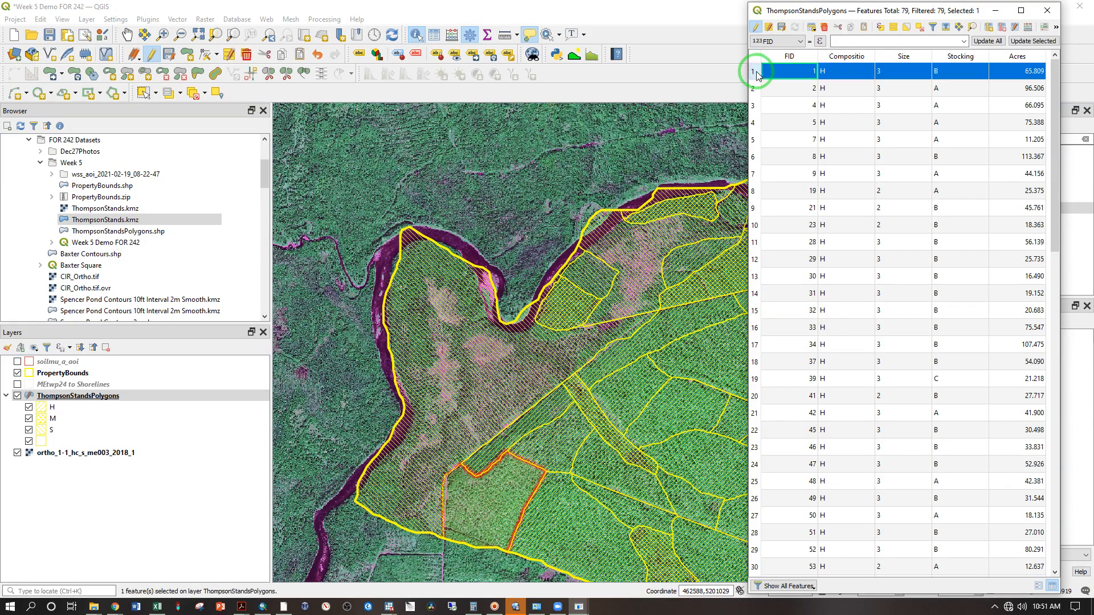
right_click(790, 74)
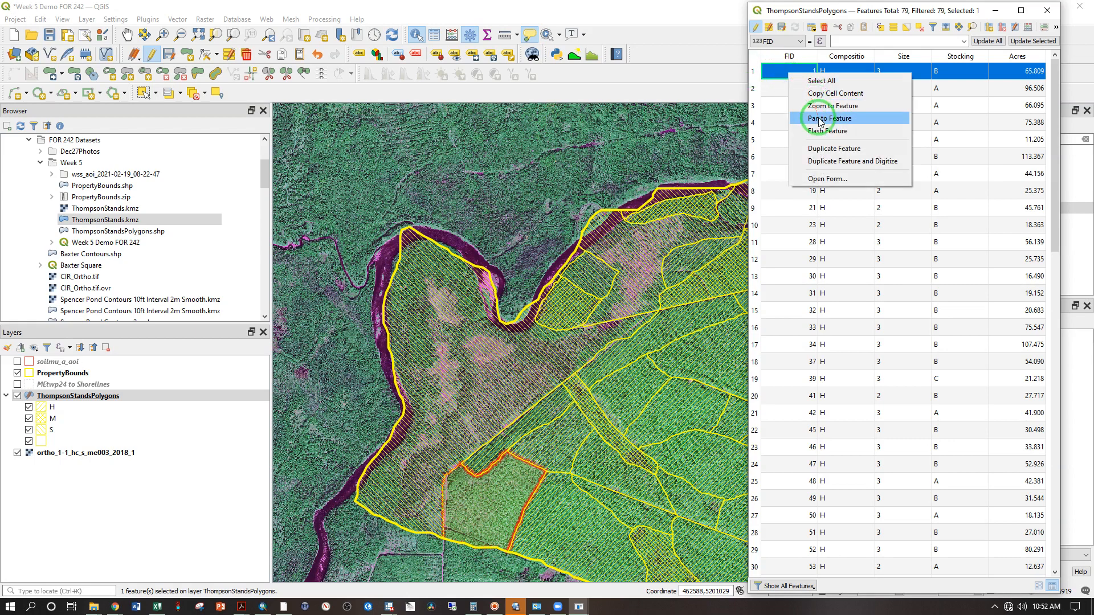
click(821, 106)
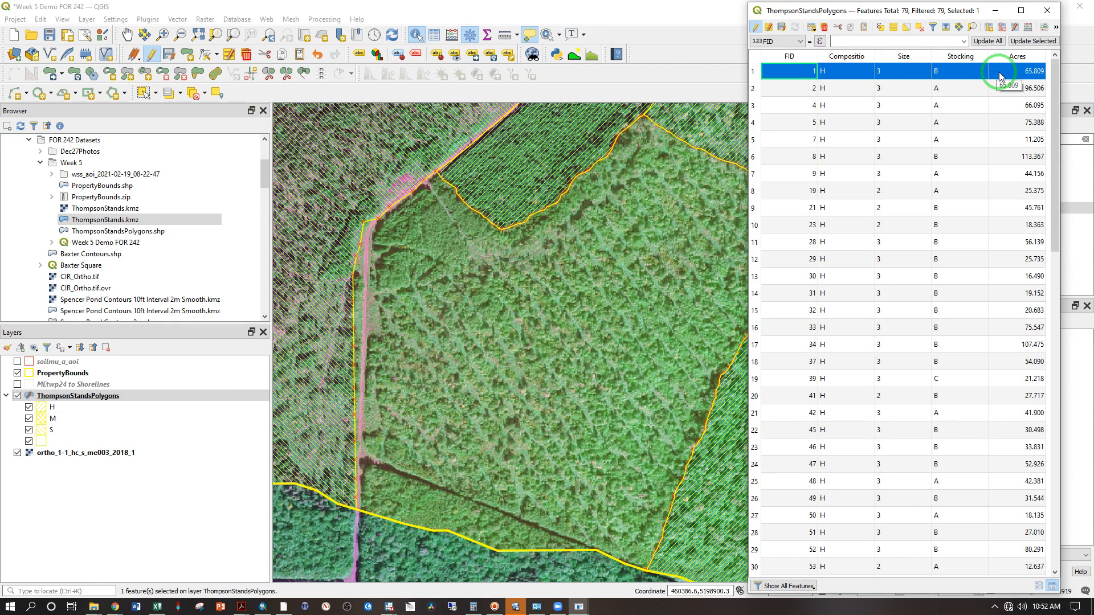
Step: Save the edits to the ThompsonStandsPolygons layer, end its editing session and clear the selection
click(72, 400)
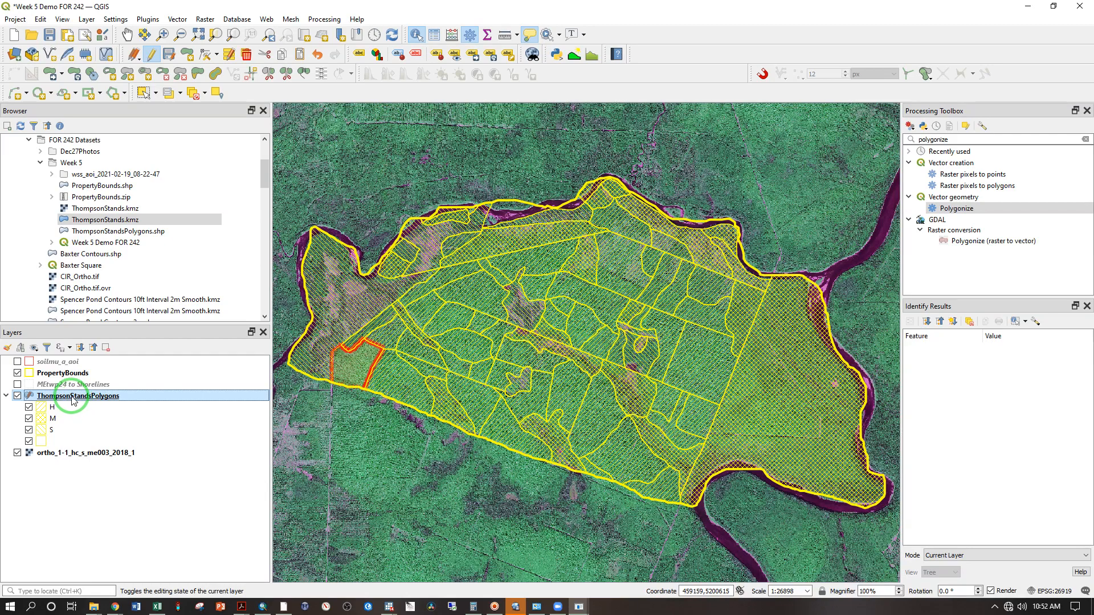
right_click(73, 401)
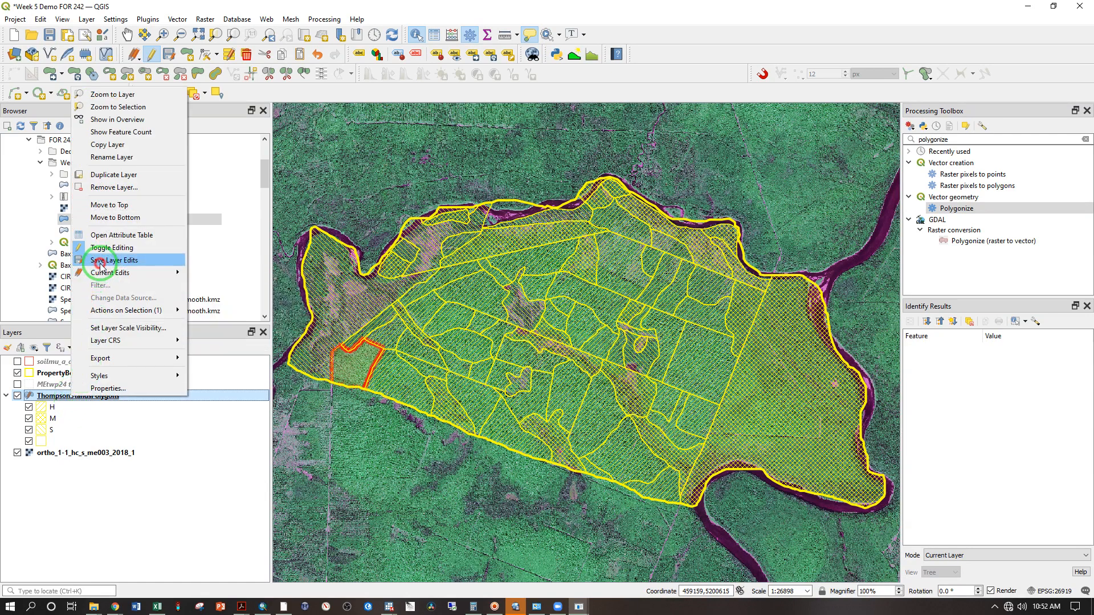
click(100, 266)
right_click(54, 394)
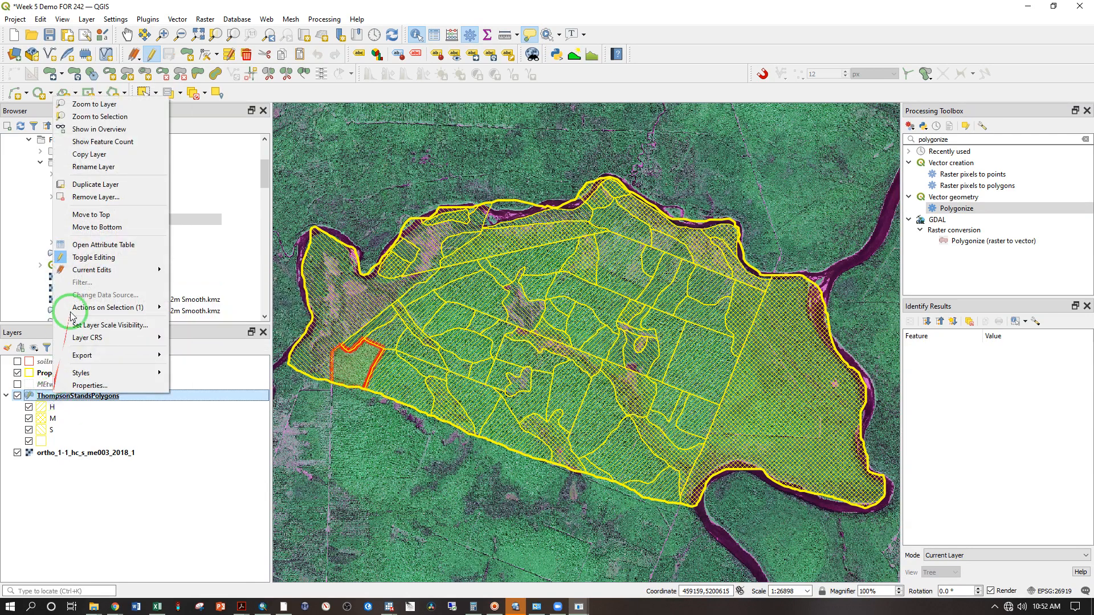
click(79, 258)
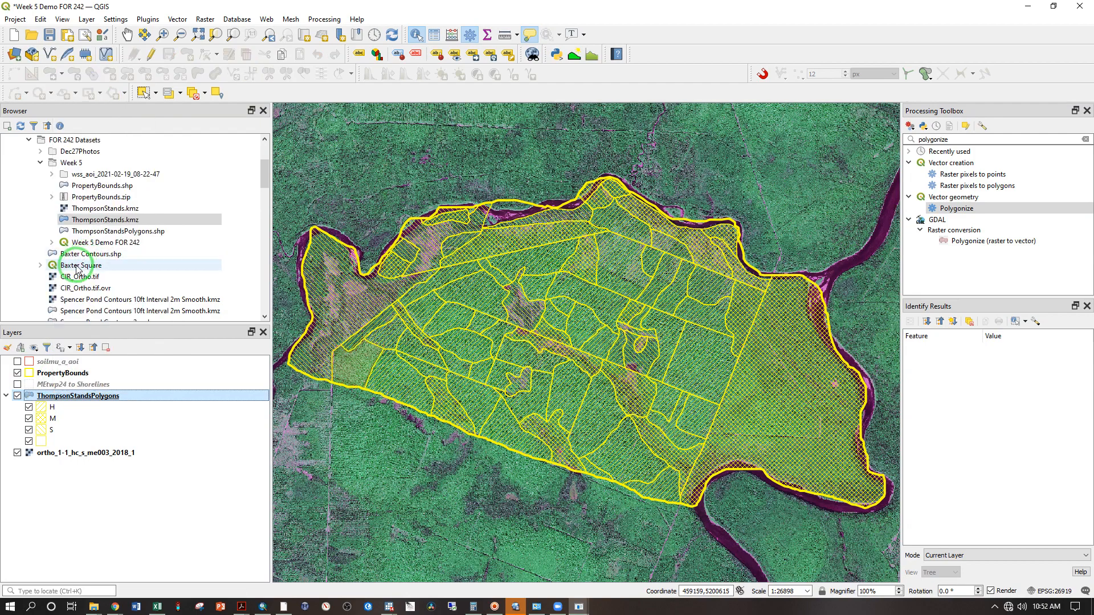
click(192, 95)
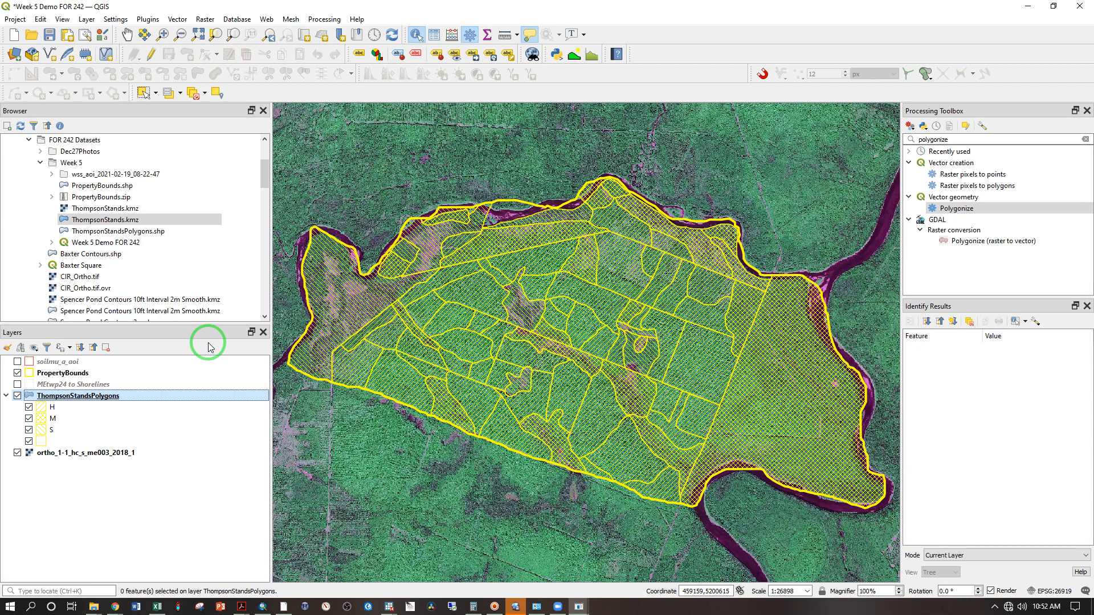
Step: Reopen the ThompsonStandsPolygons attribute table, place it over the map and widen it to check the Acres column
right_click(65, 399)
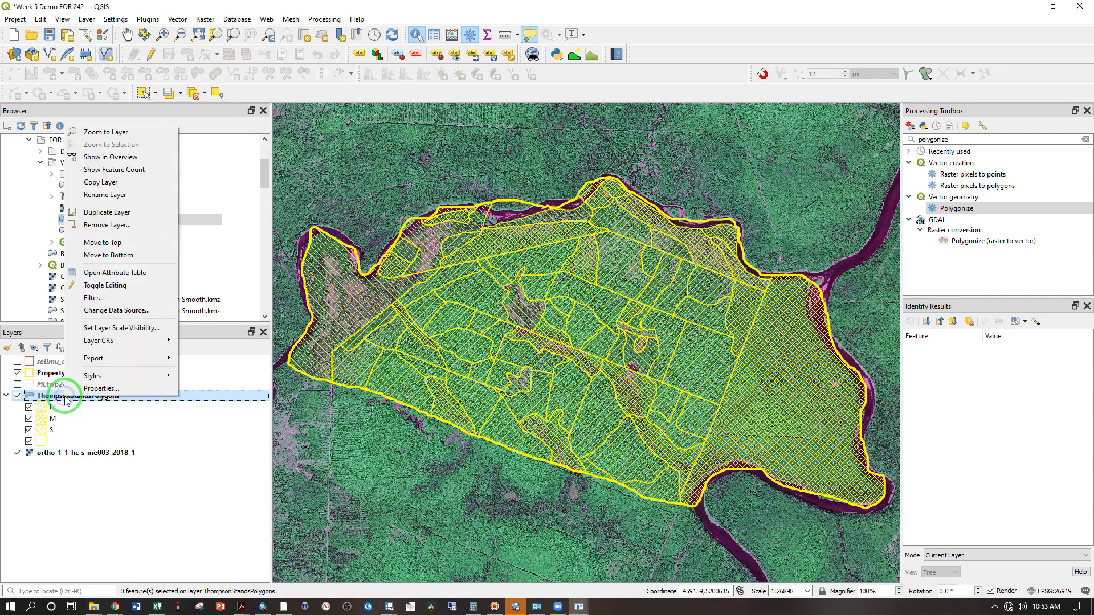
click(127, 274)
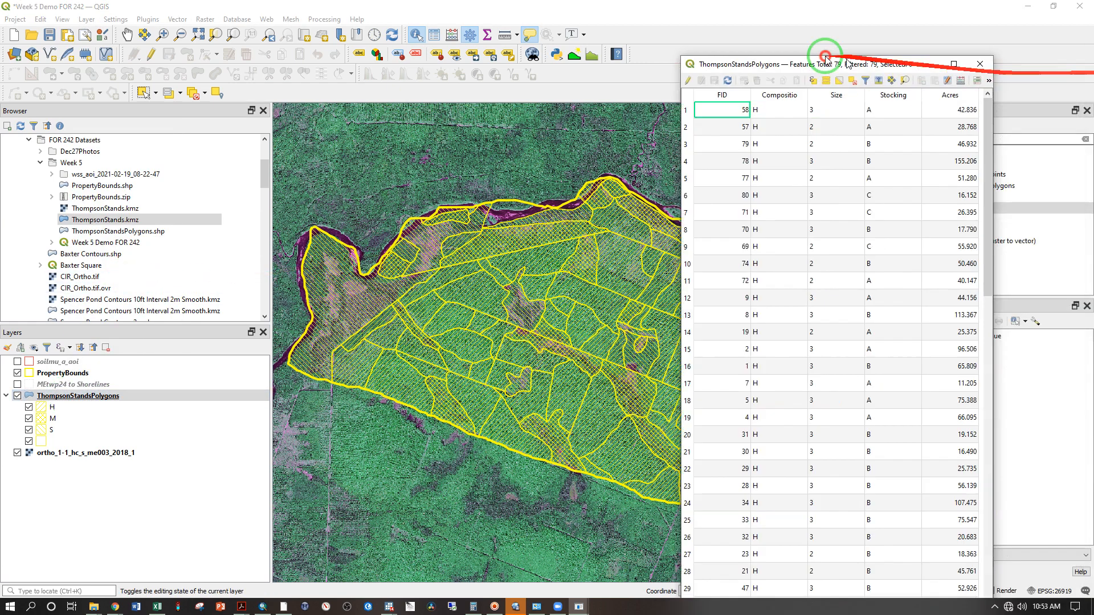
drag(847, 63, 599, 23)
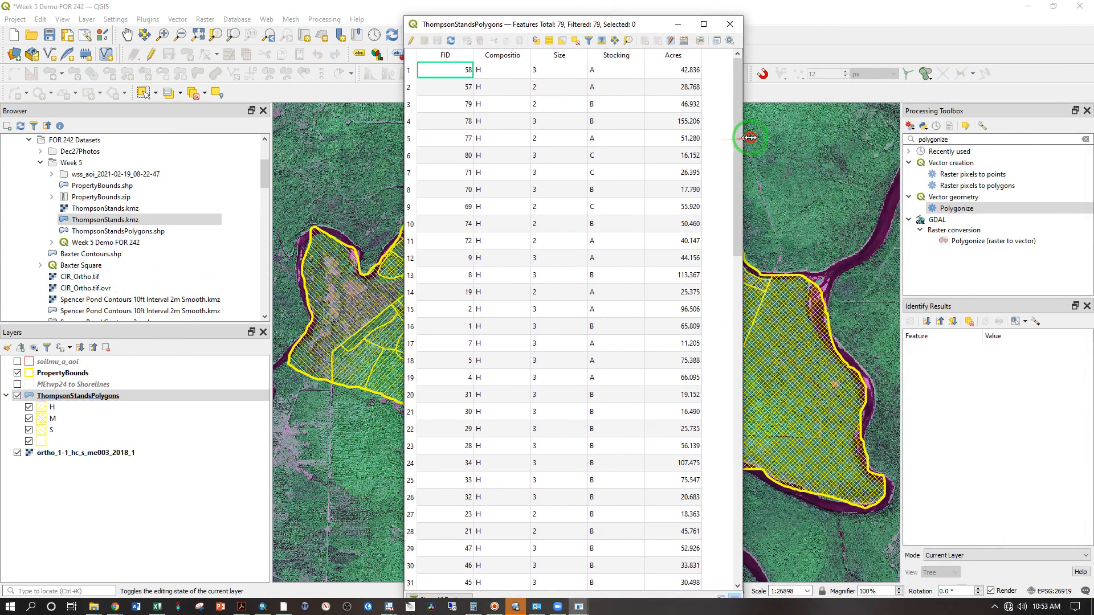
drag(750, 137, 789, 134)
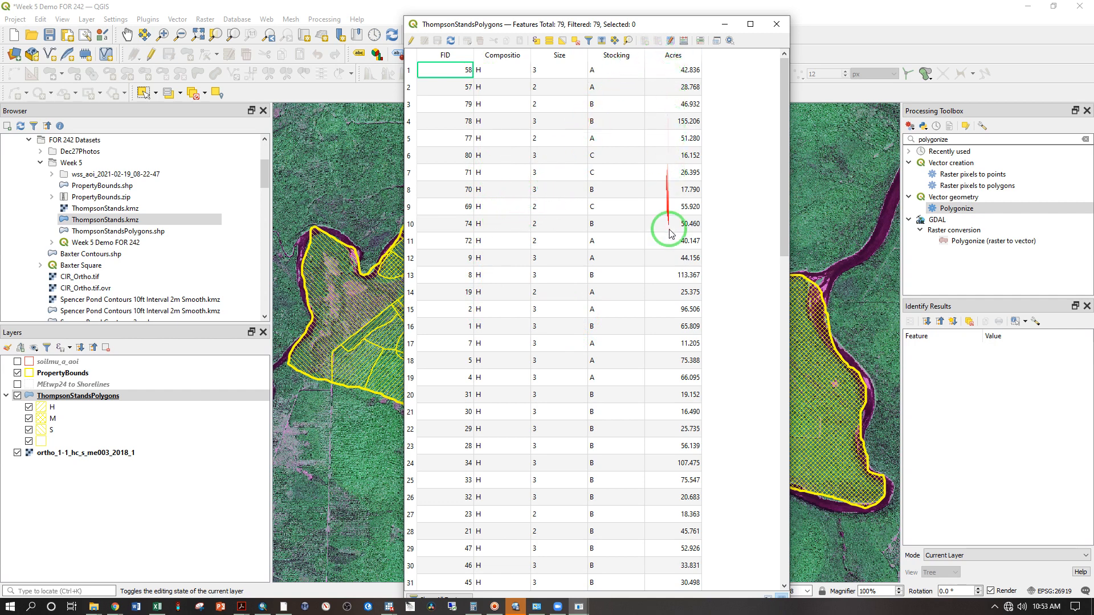
Step: Select all hardwood stands with the expression Compositio = 'H'
click(537, 41)
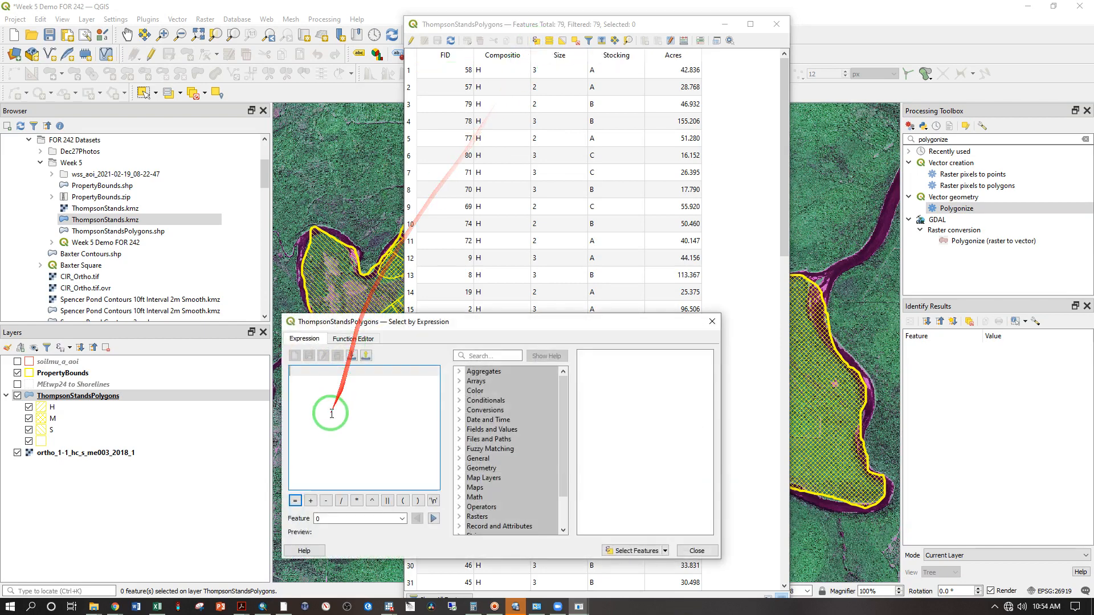
click(331, 413)
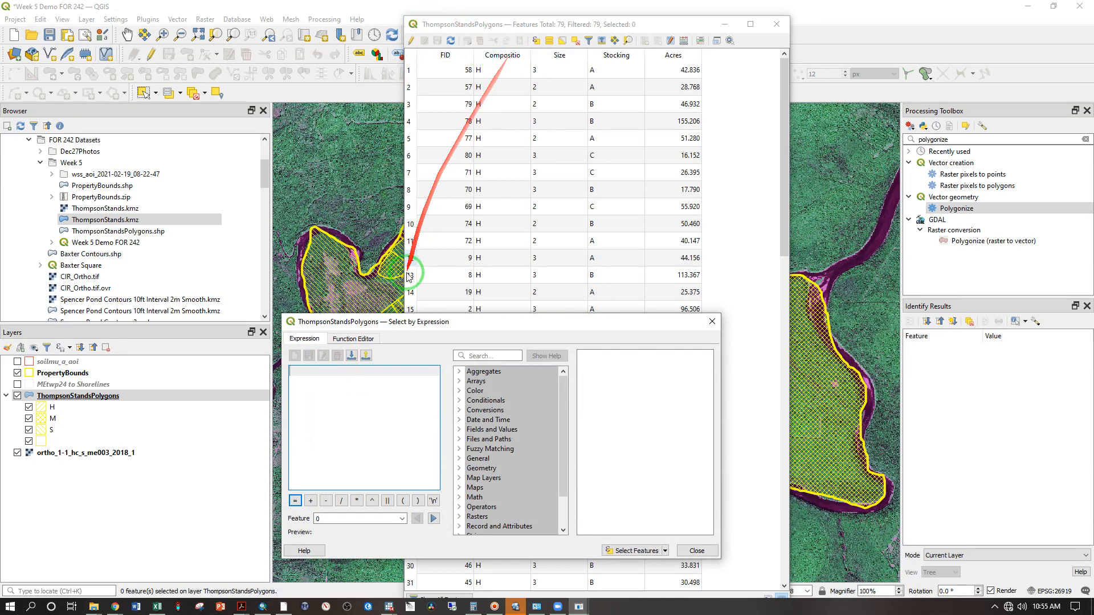
click(364, 420)
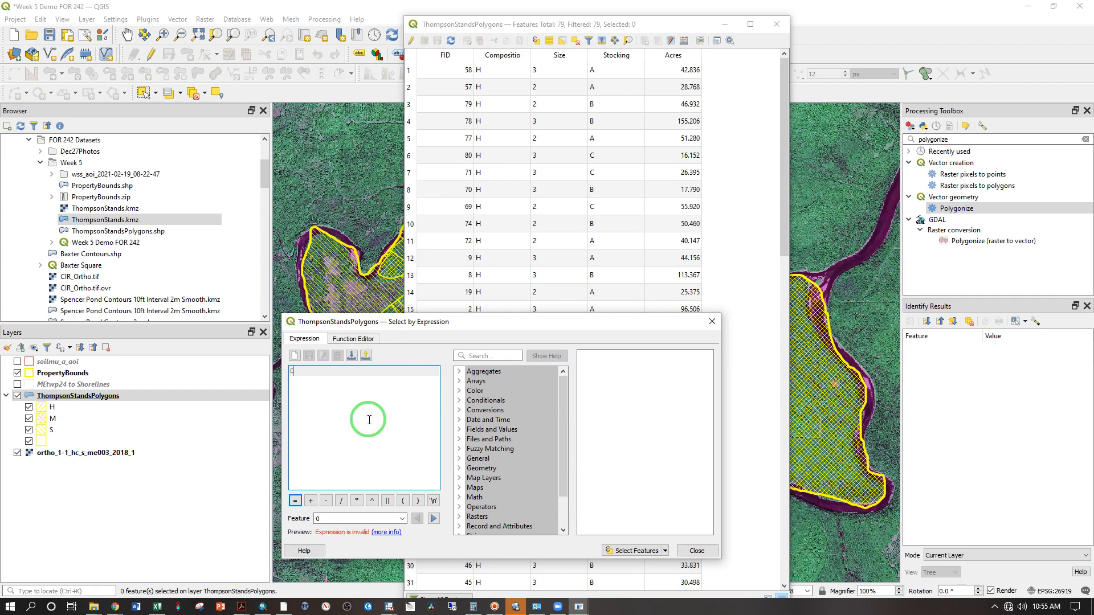
text(Comp)
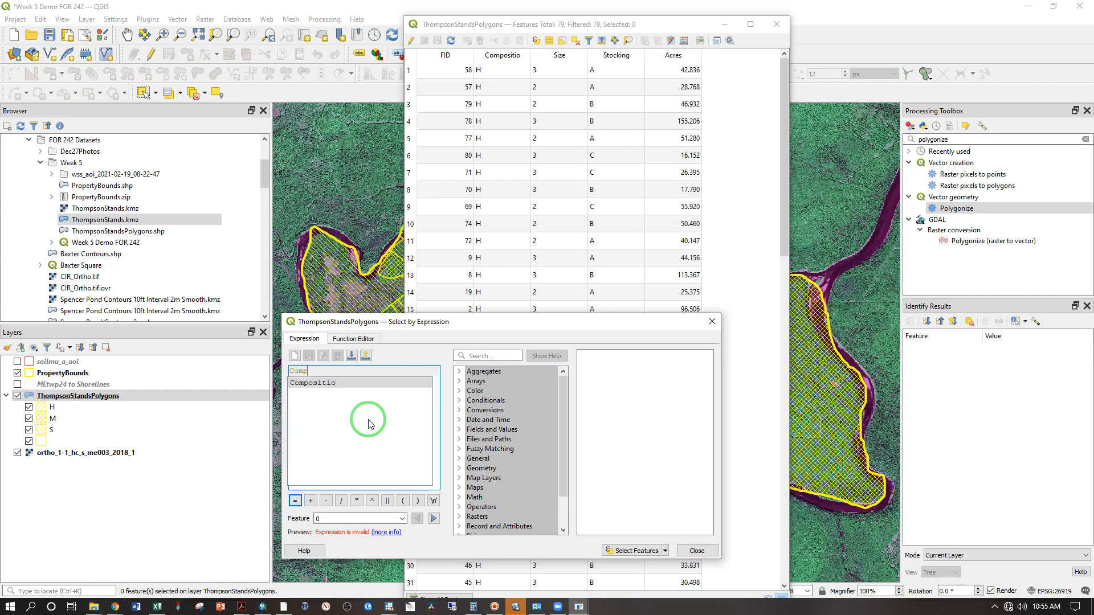
click(328, 388)
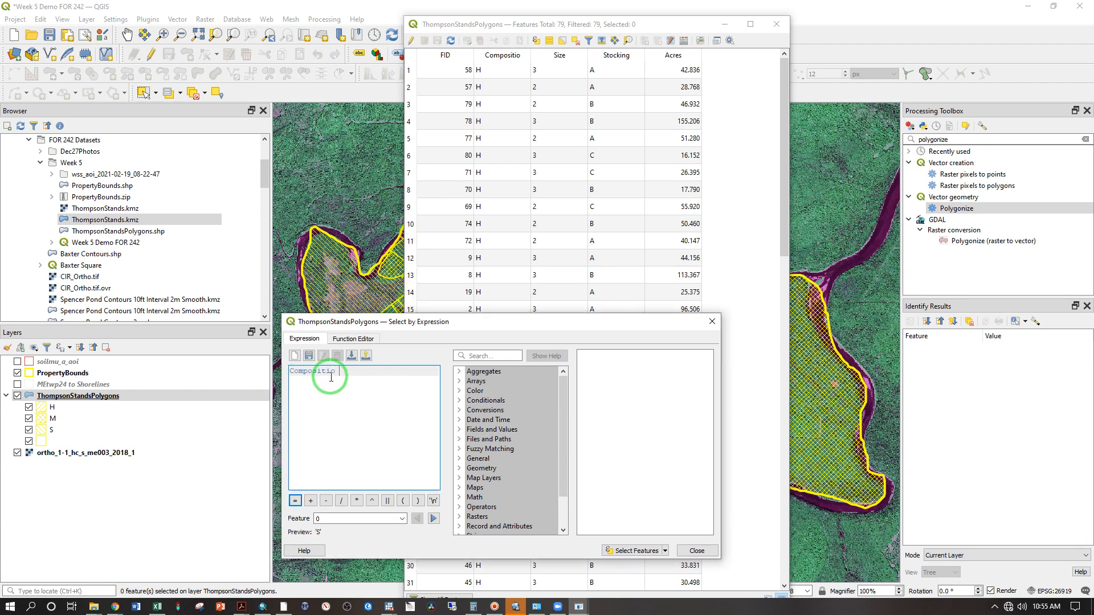
text(=)
text('H')
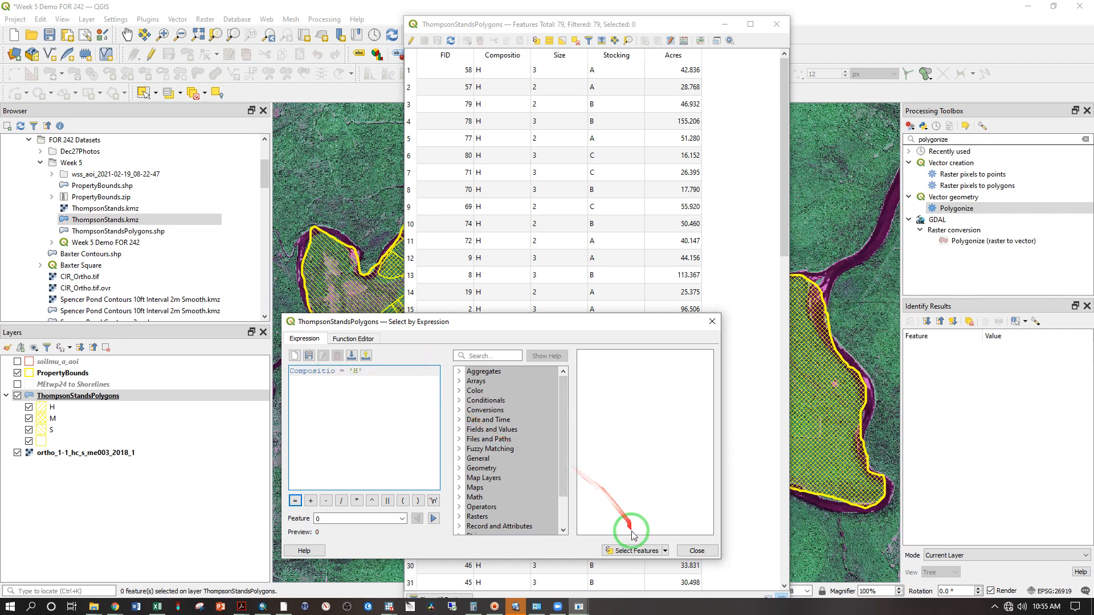
click(632, 551)
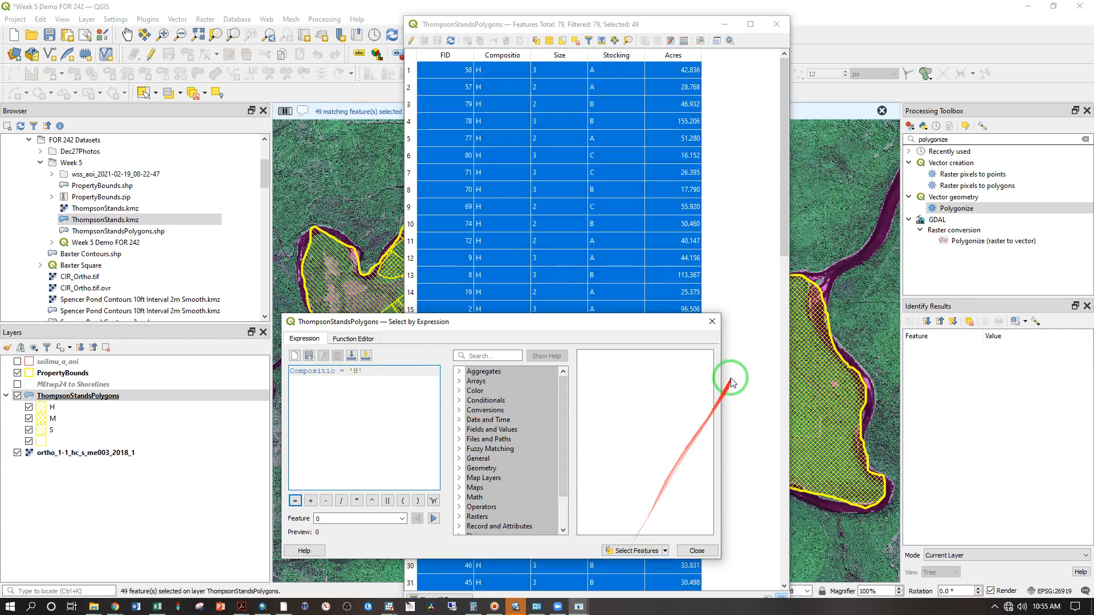
Step: Move the expression dialog and attribute table off the map to examine where the selected stands lie
drag(654, 325, 1091, 294)
drag(586, 28, 992, 62)
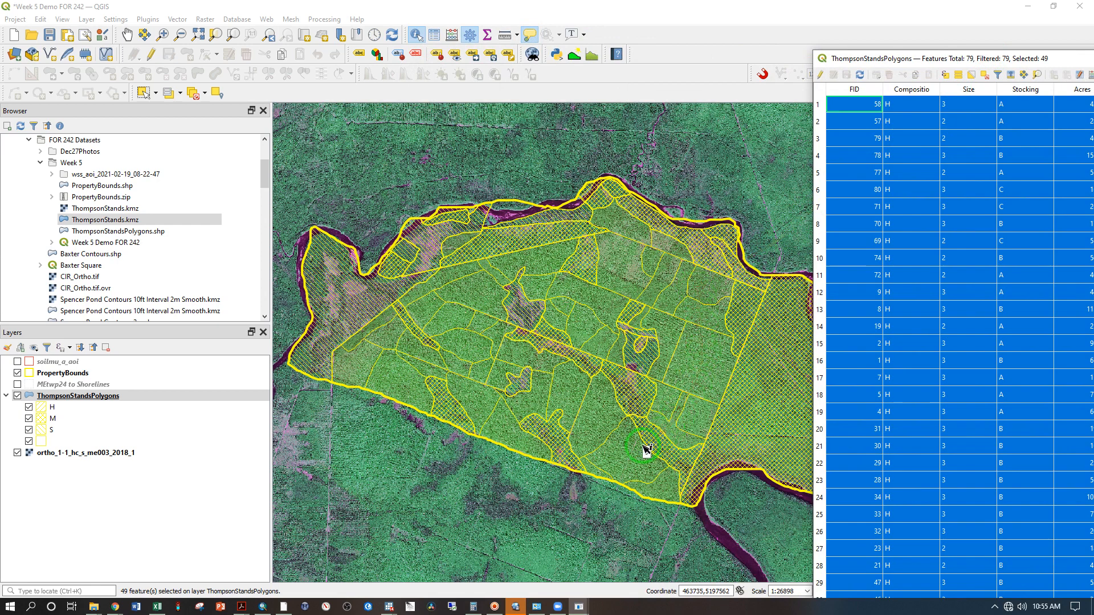
drag(863, 55, 741, 26)
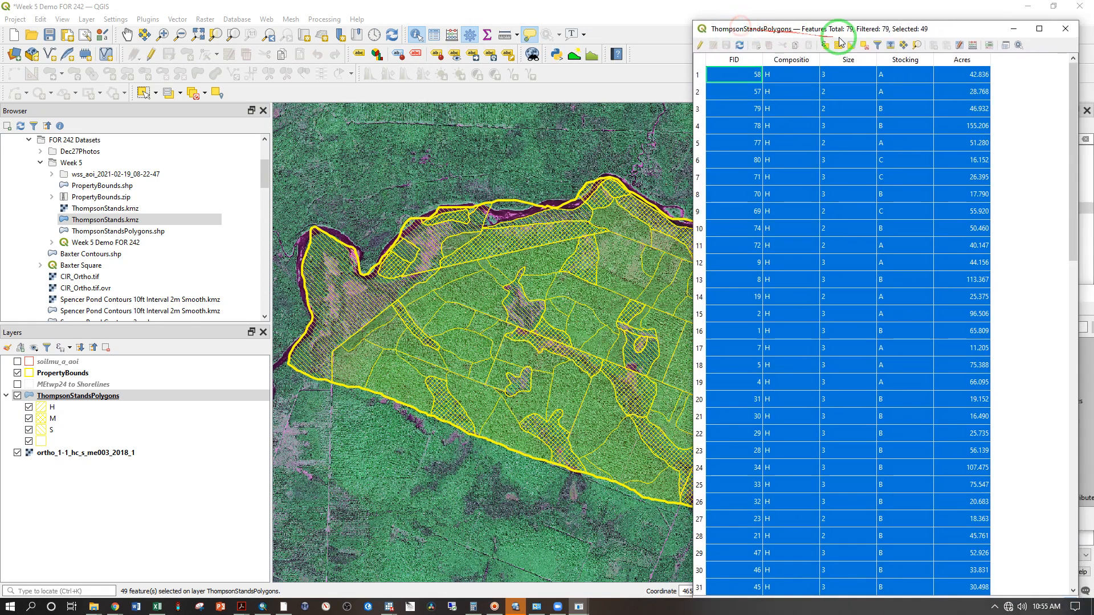
Step: Clear the stand selection and reselect the stands with the same Compositio = 'H' expression
click(864, 45)
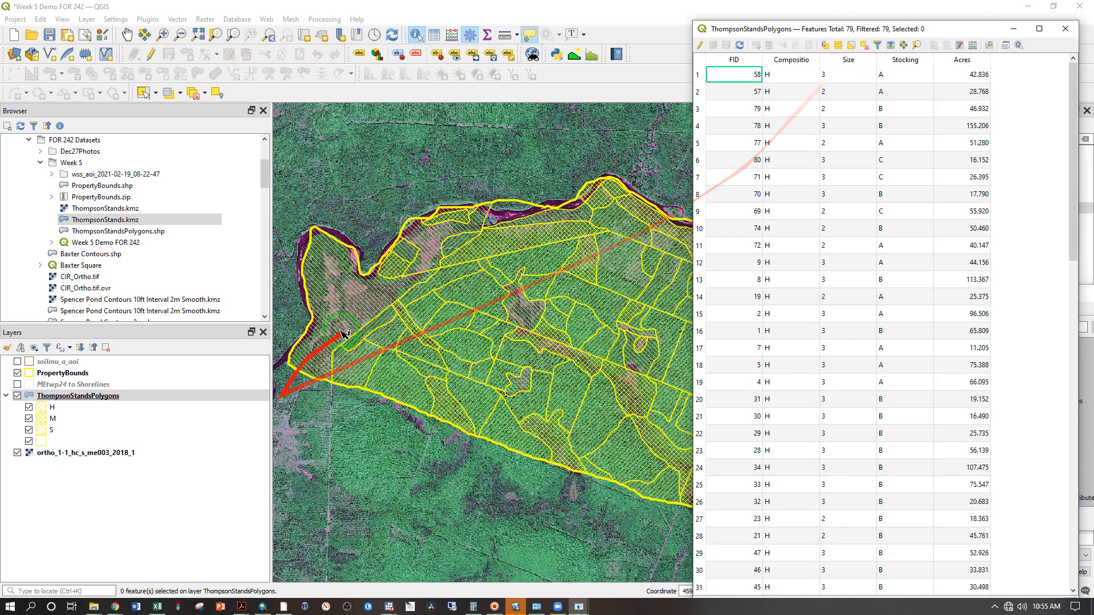
click(863, 46)
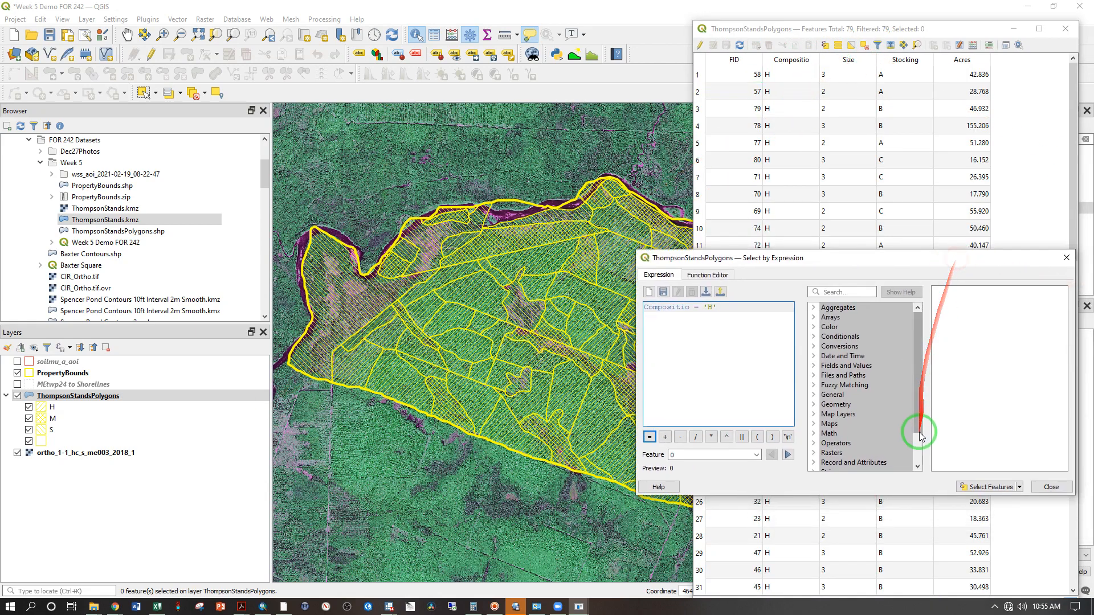
click(973, 486)
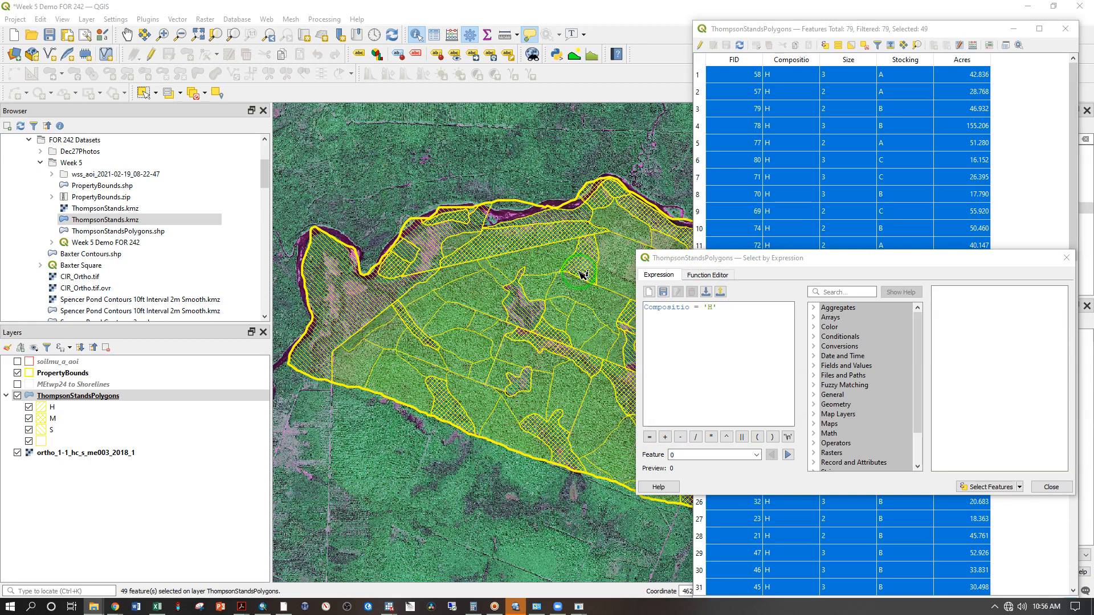
Step: Show statistics for the Acres field of ThompsonStandsPolygons, enlarge the statistics area, and limit the figures to selected features only
click(488, 36)
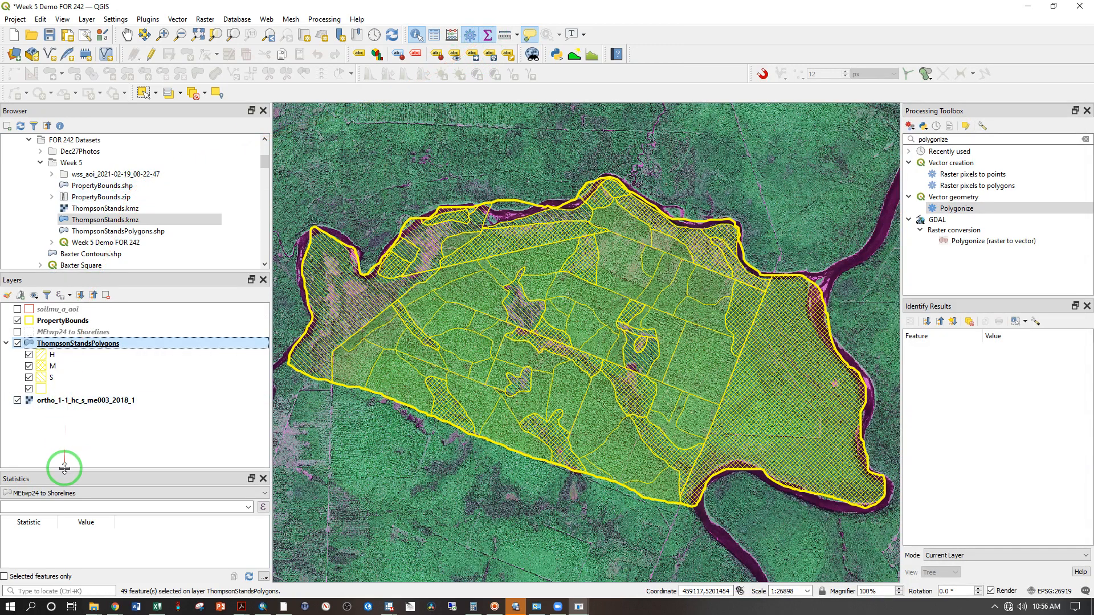
drag(64, 468, 71, 425)
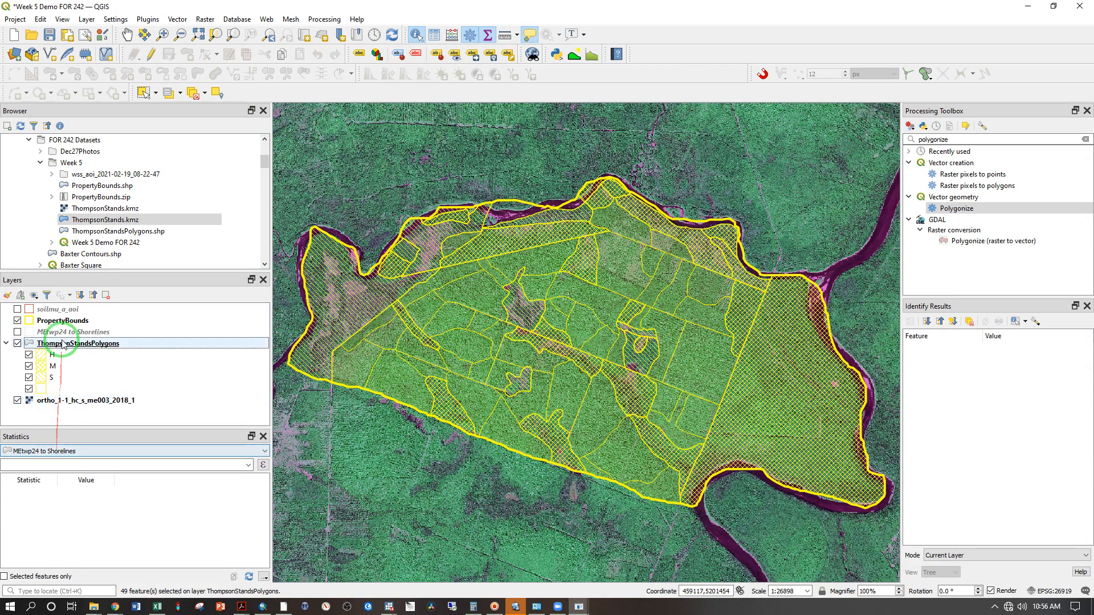
click(70, 451)
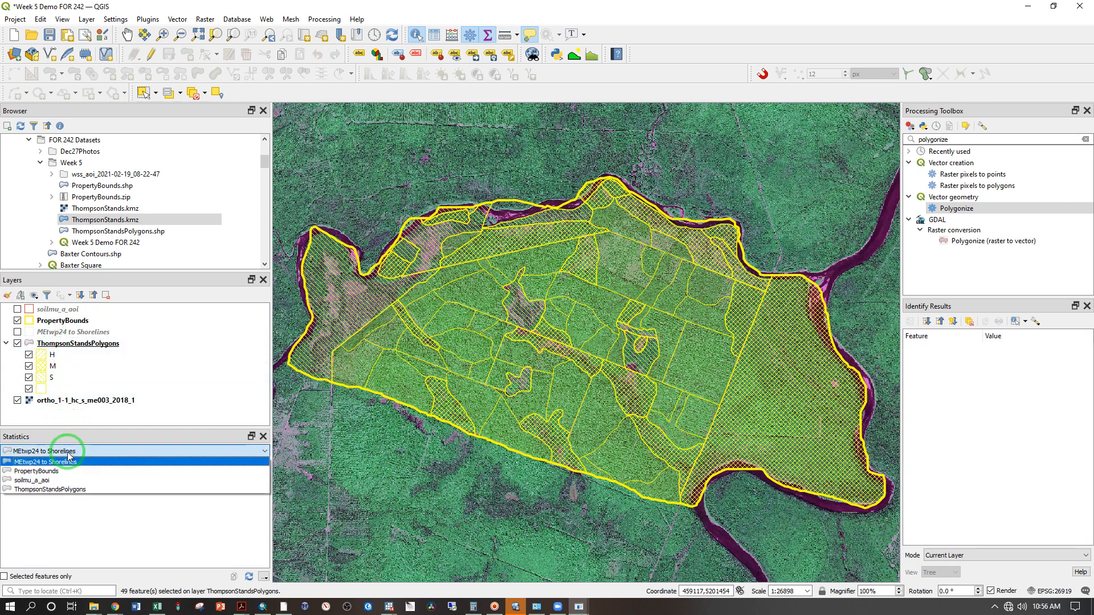
click(65, 491)
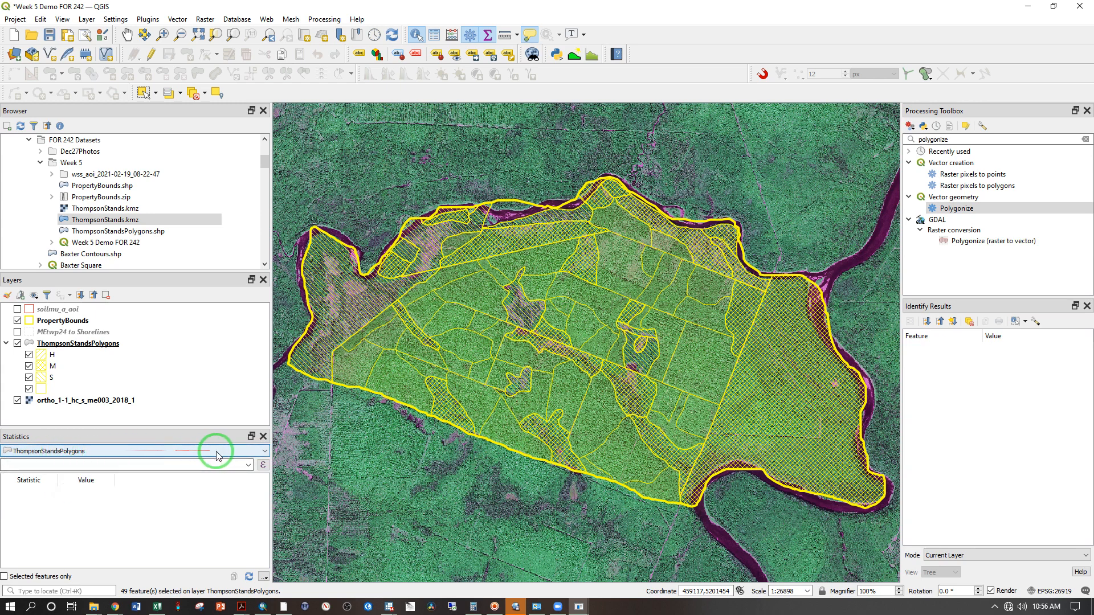
click(249, 466)
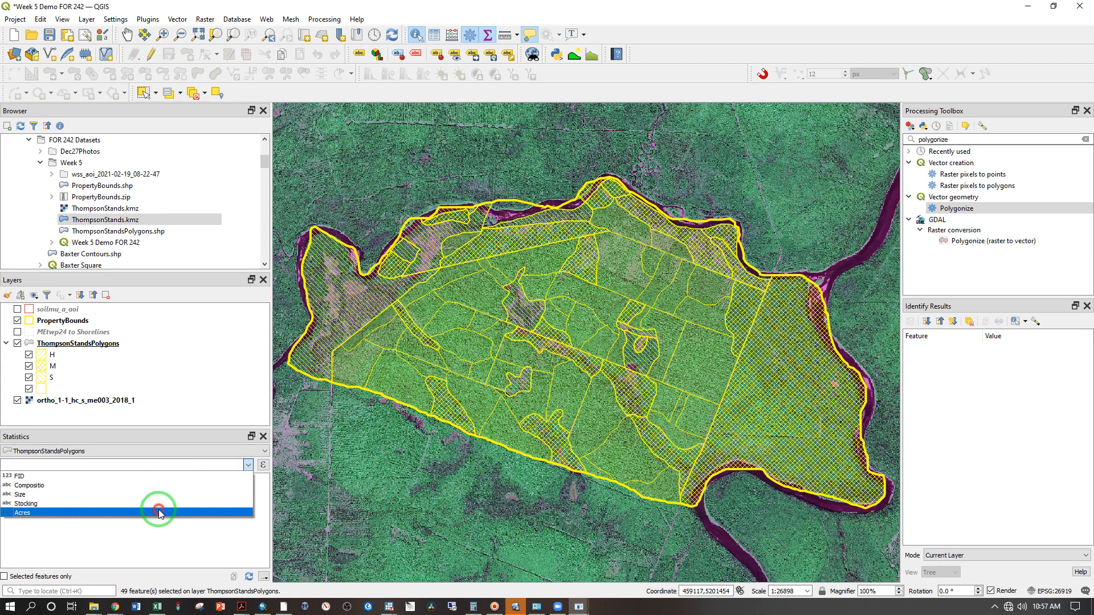
click(159, 511)
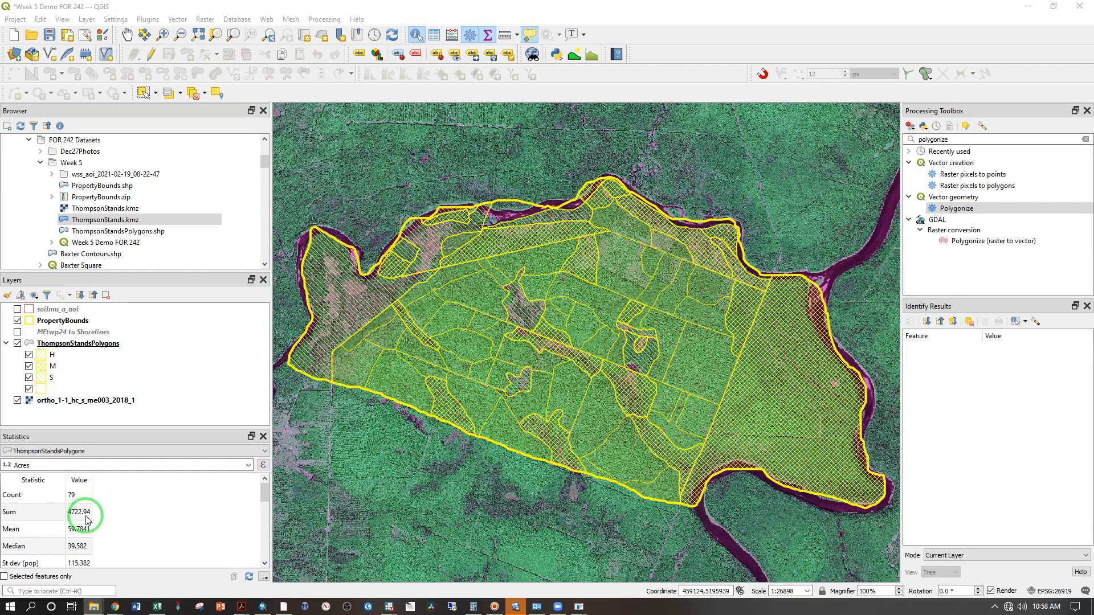
click(5, 577)
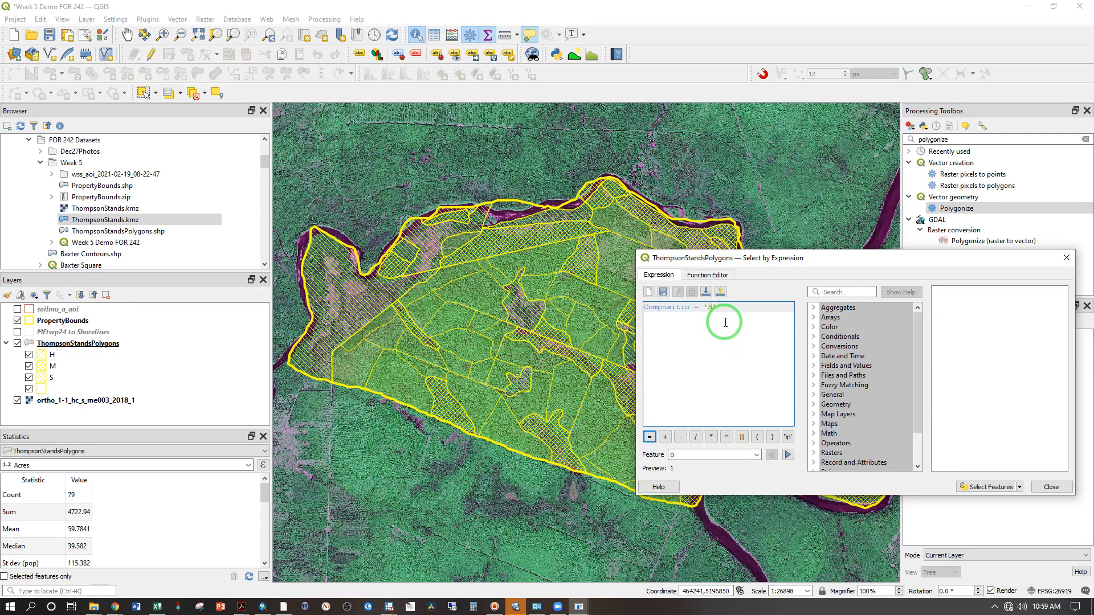
Step: Summarize the selected-features-only acreage for the stands with Compositio = 'S', and for those with Compositio = 'M'
click(964, 489)
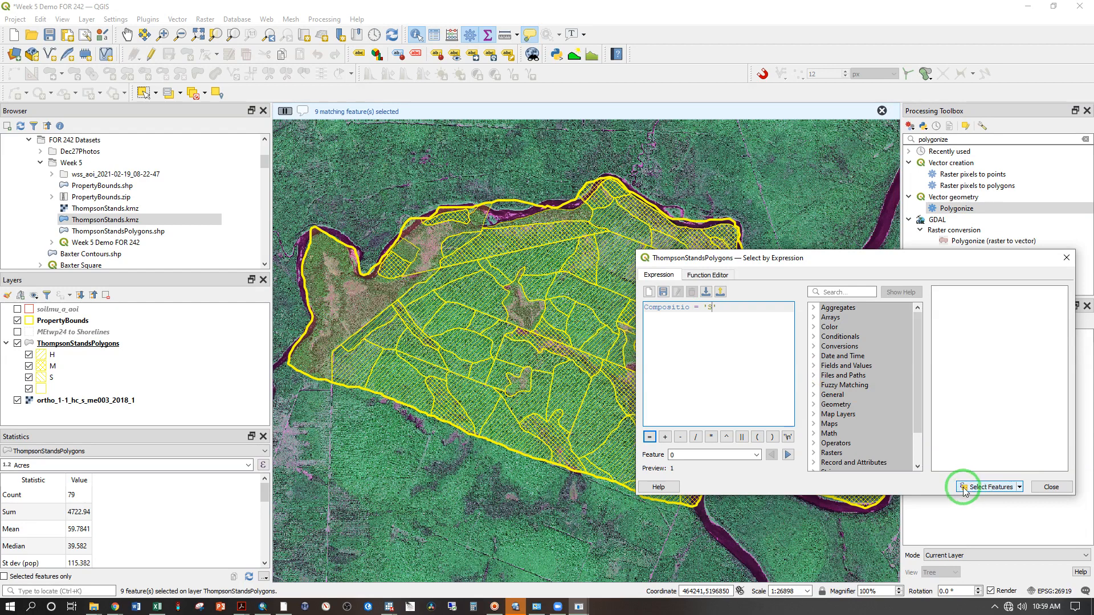
click(16, 578)
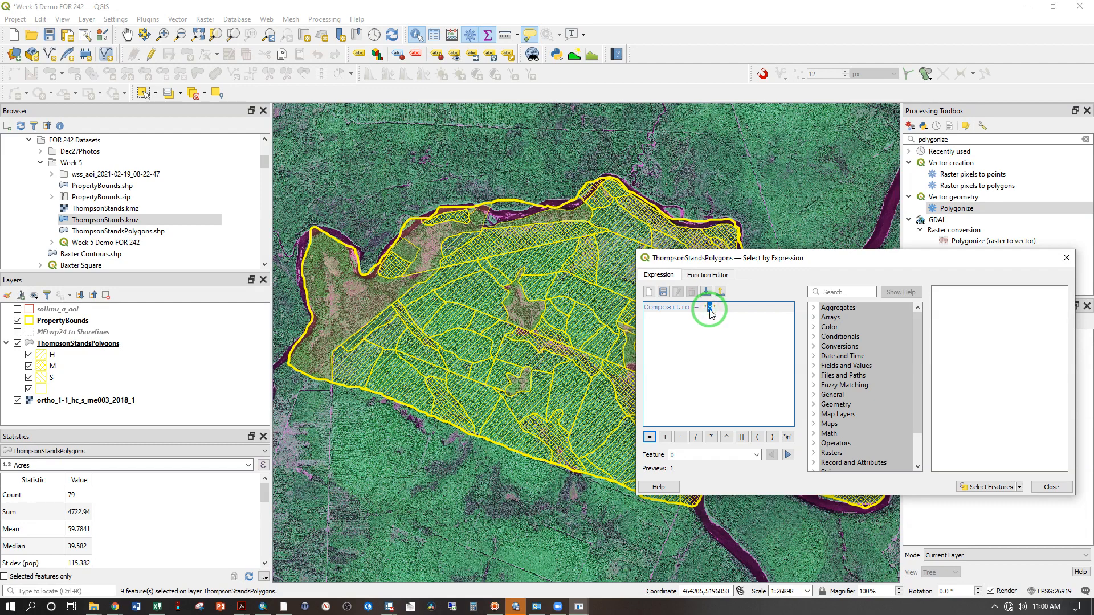
text(M)
click(980, 489)
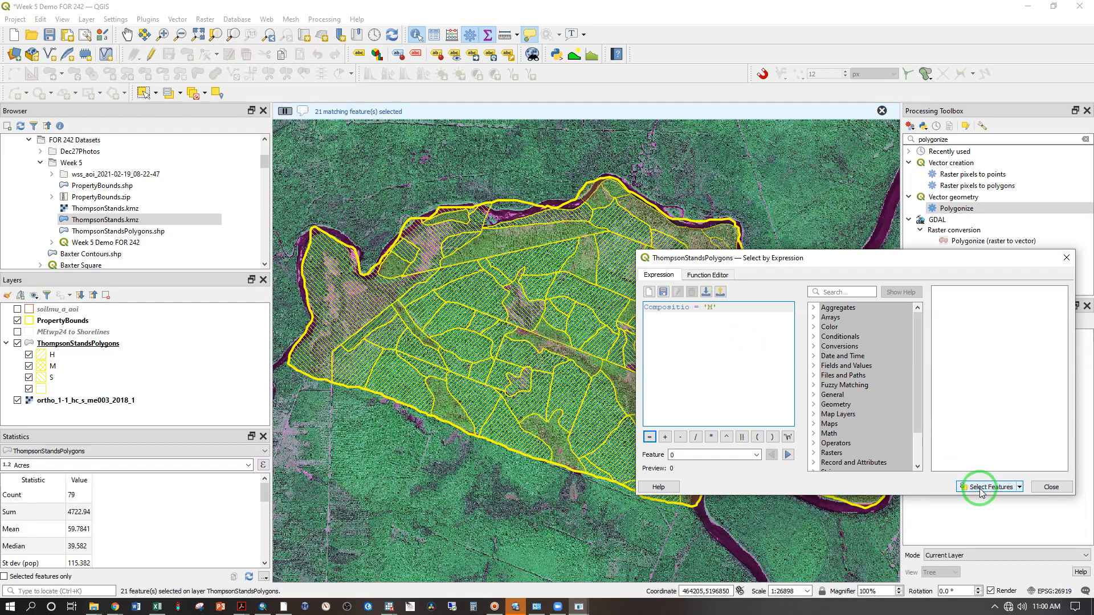
click(15, 579)
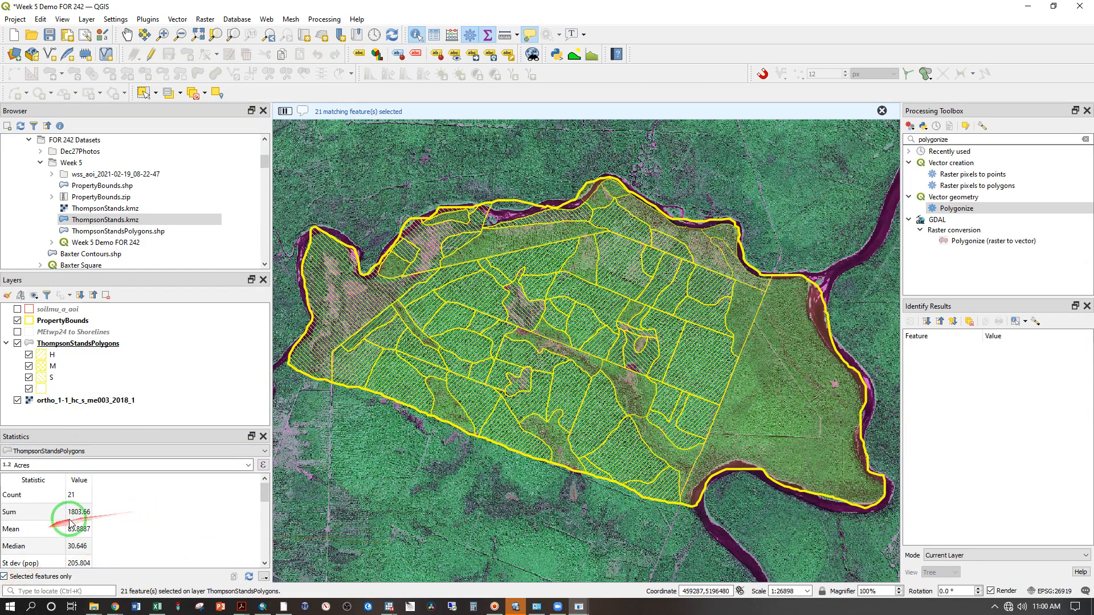
Step: Switch to Calculator and divide the mixed-stand acreage by the total acreage, 1803 ÷ 4723
click(476, 607)
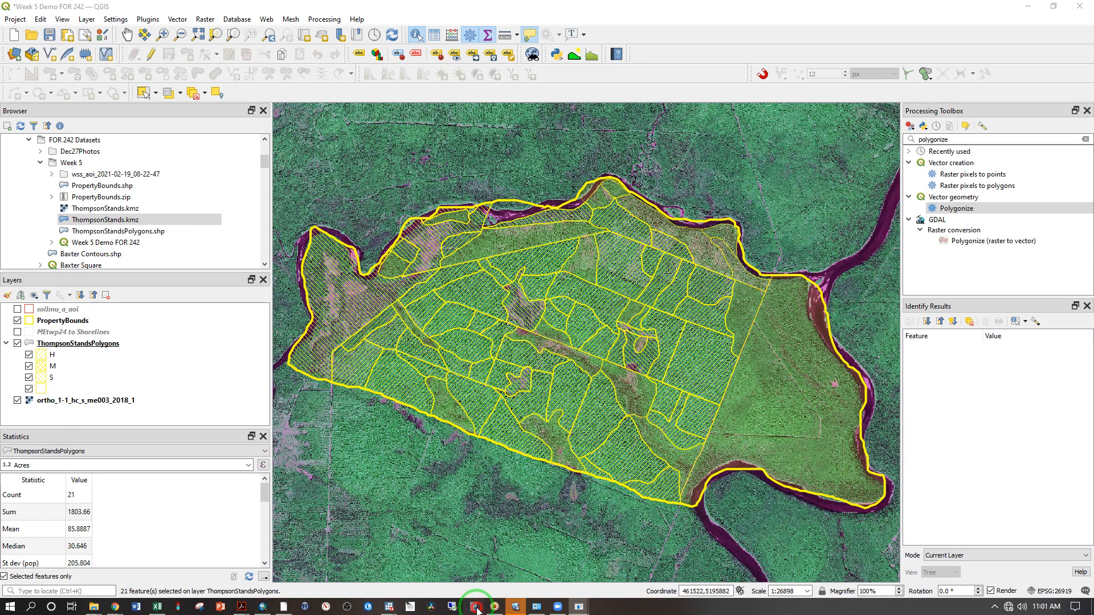
click(406, 471)
click(470, 378)
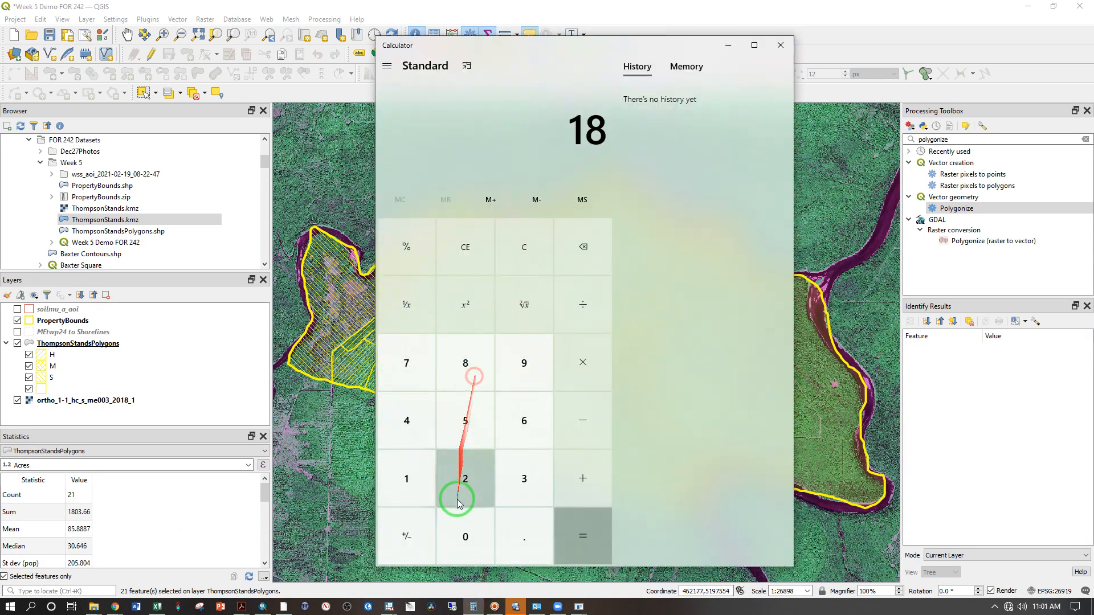
click(459, 514)
click(530, 466)
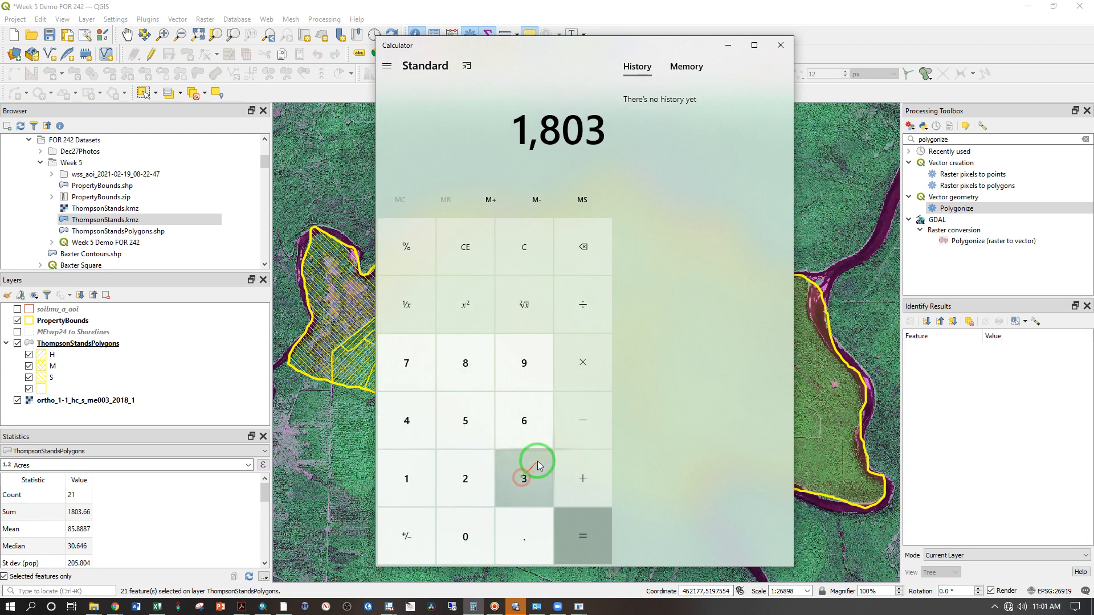
click(590, 320)
click(405, 420)
click(408, 370)
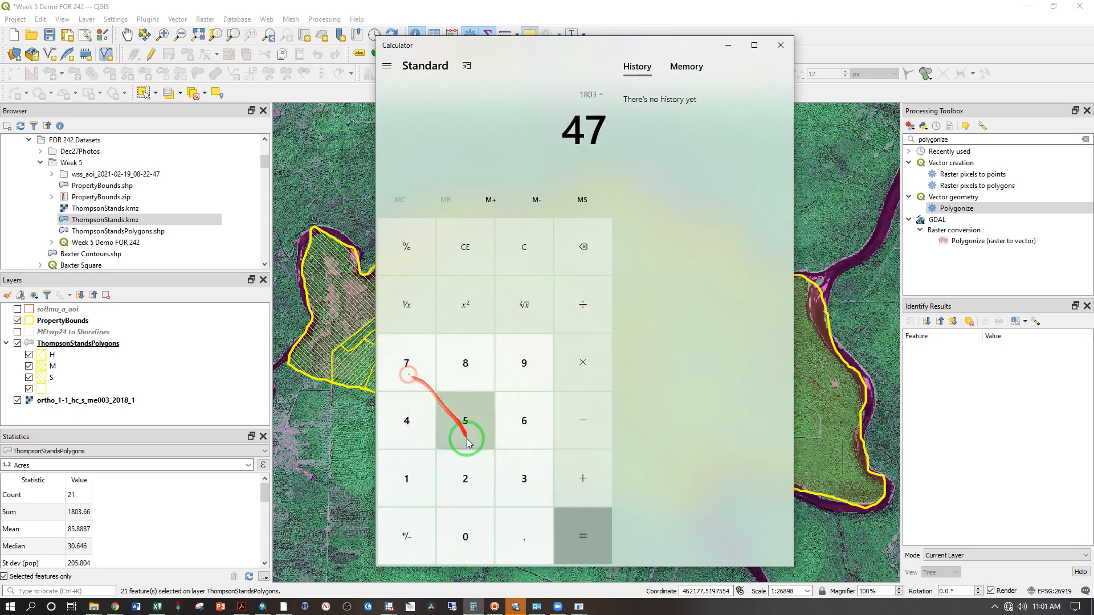
click(464, 464)
click(513, 466)
click(573, 520)
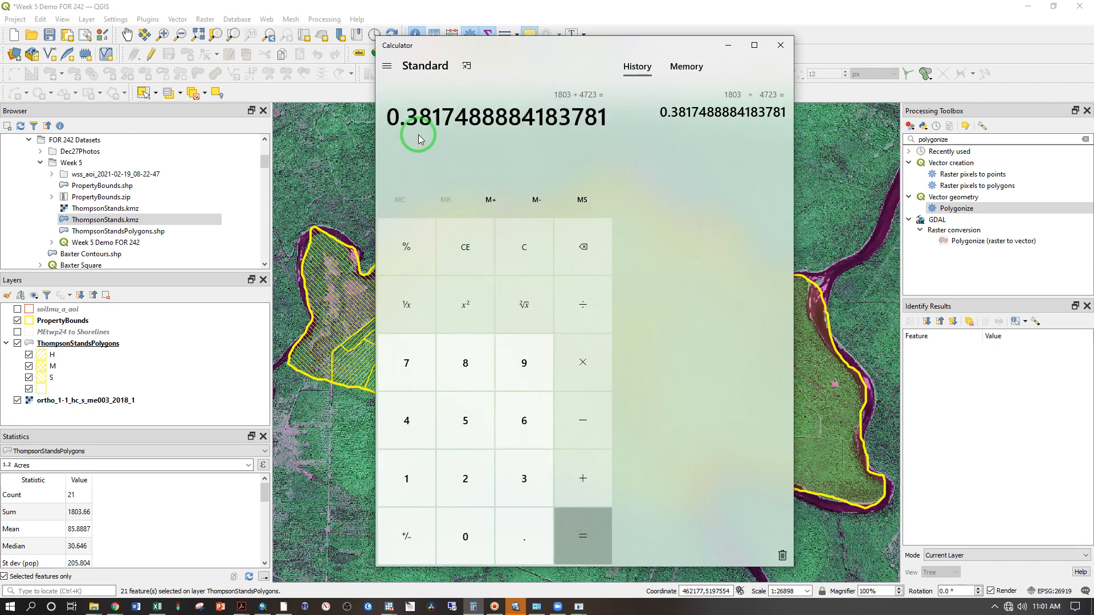
Step: Clear the calculation and add the three composition percentages, 38 + 13 + 48
click(465, 247)
click(523, 478)
click(471, 364)
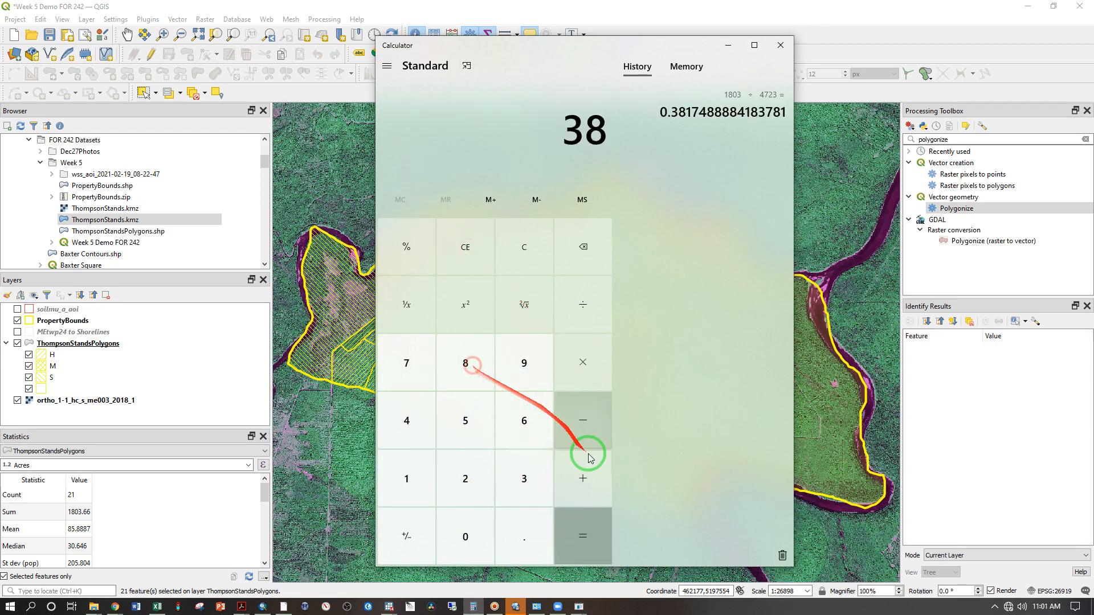
click(584, 464)
click(420, 471)
click(510, 474)
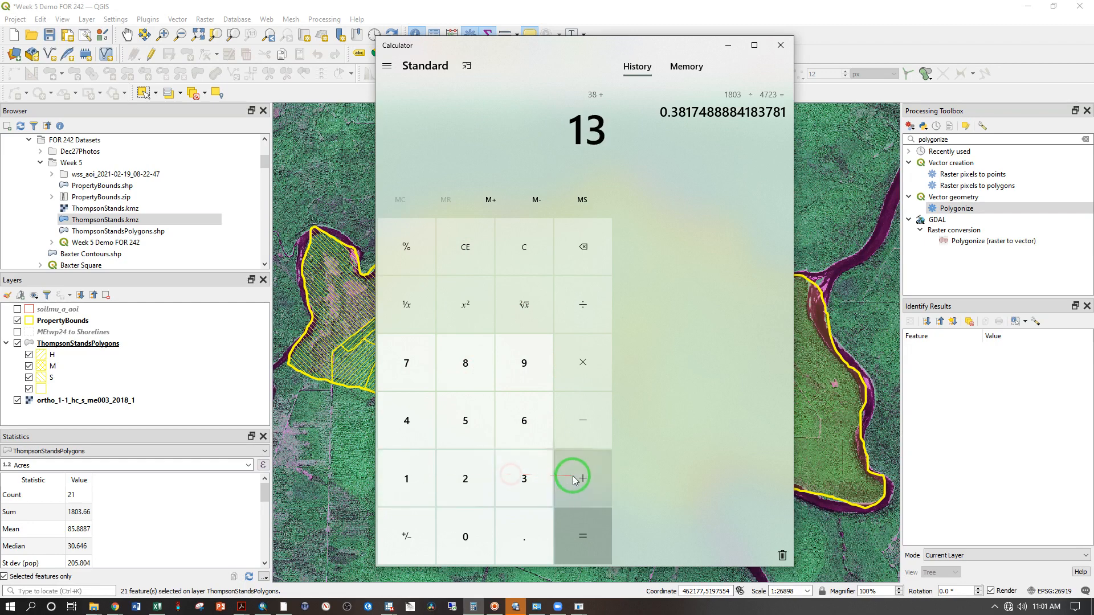
click(574, 480)
click(414, 416)
click(453, 362)
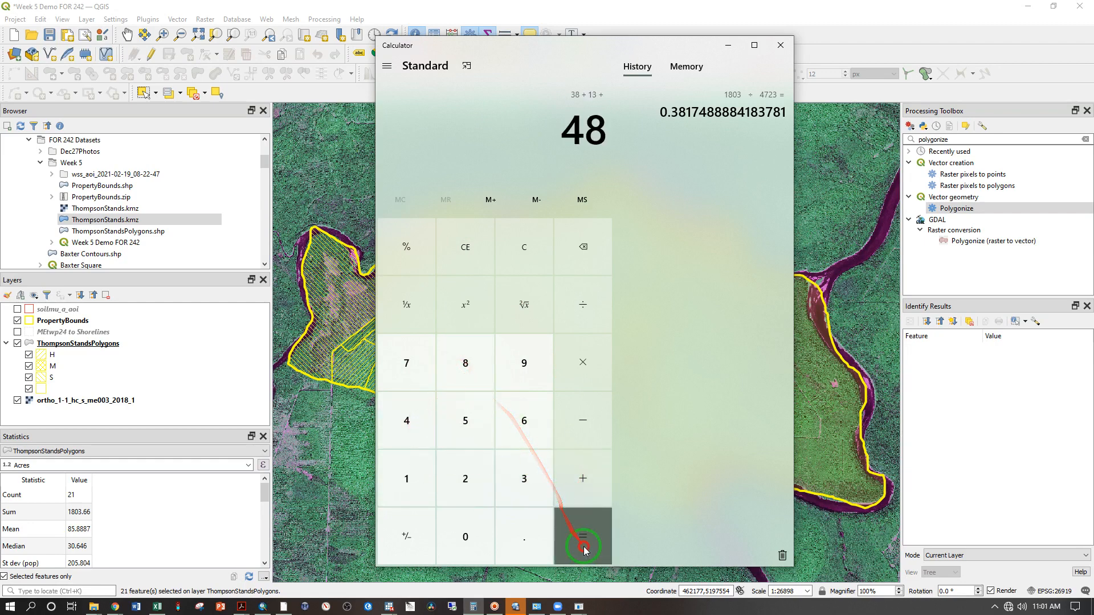
click(584, 548)
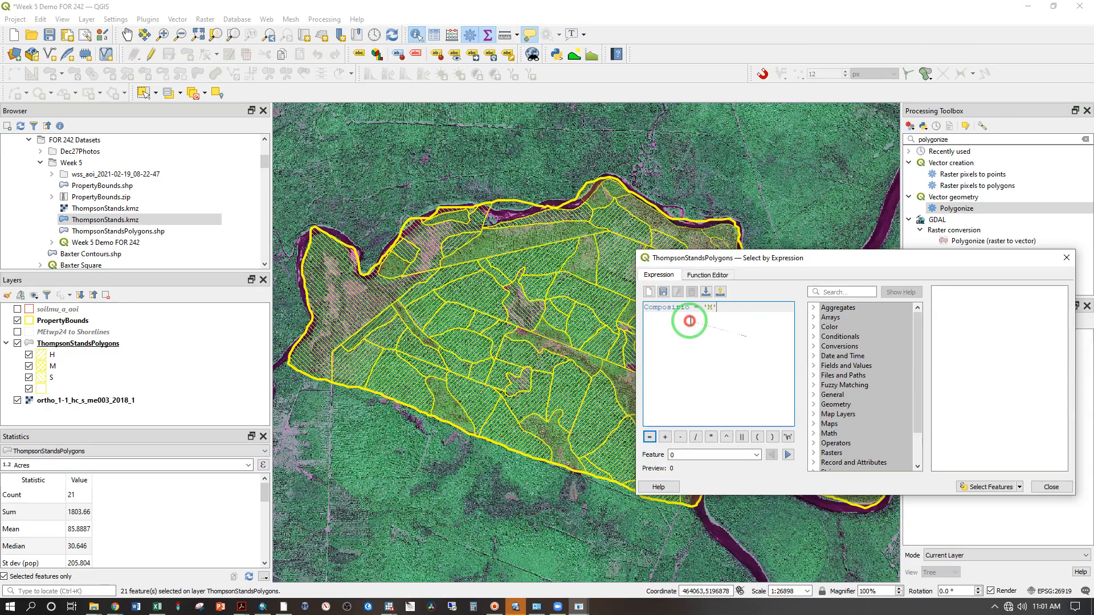
Step: Clear the selection expression and bring the stand attribute table into view beside the expression dialog
key(Delete)
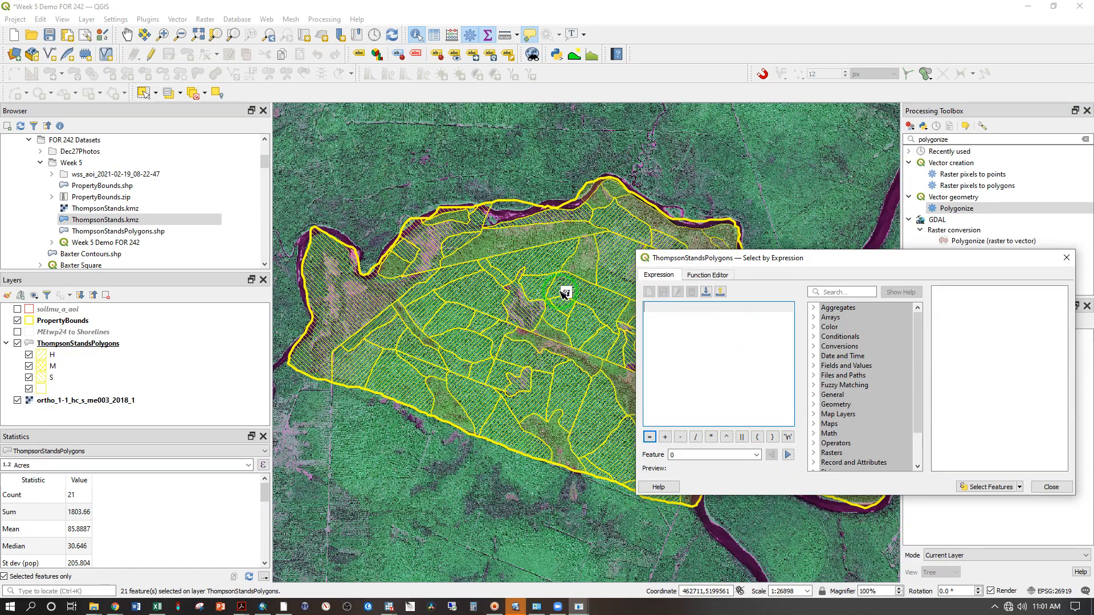
mouse_move(579, 611)
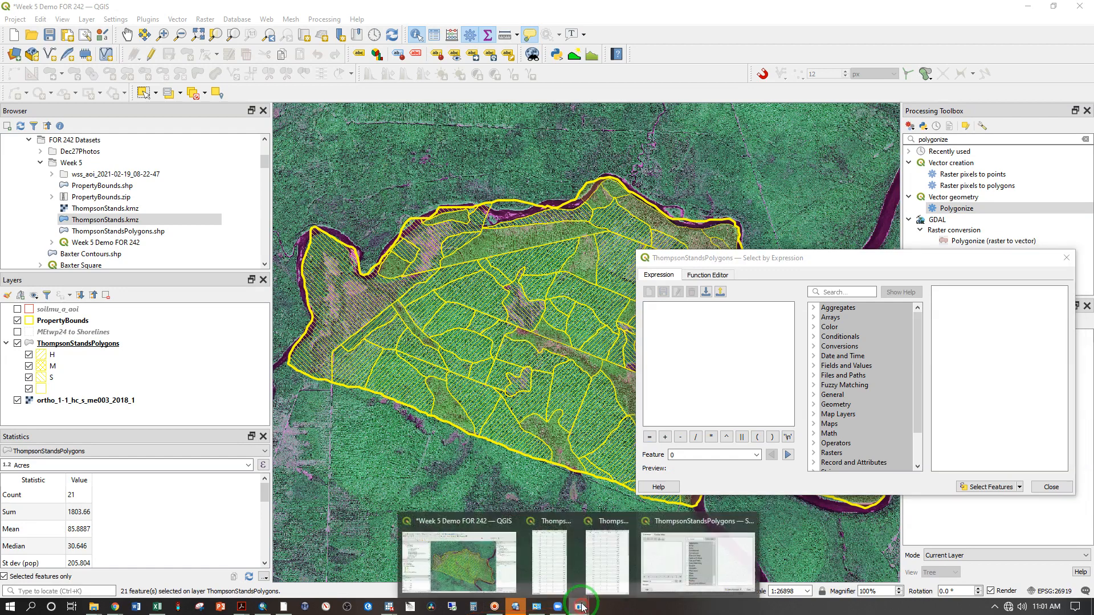
click(598, 527)
drag(868, 38, 354, 40)
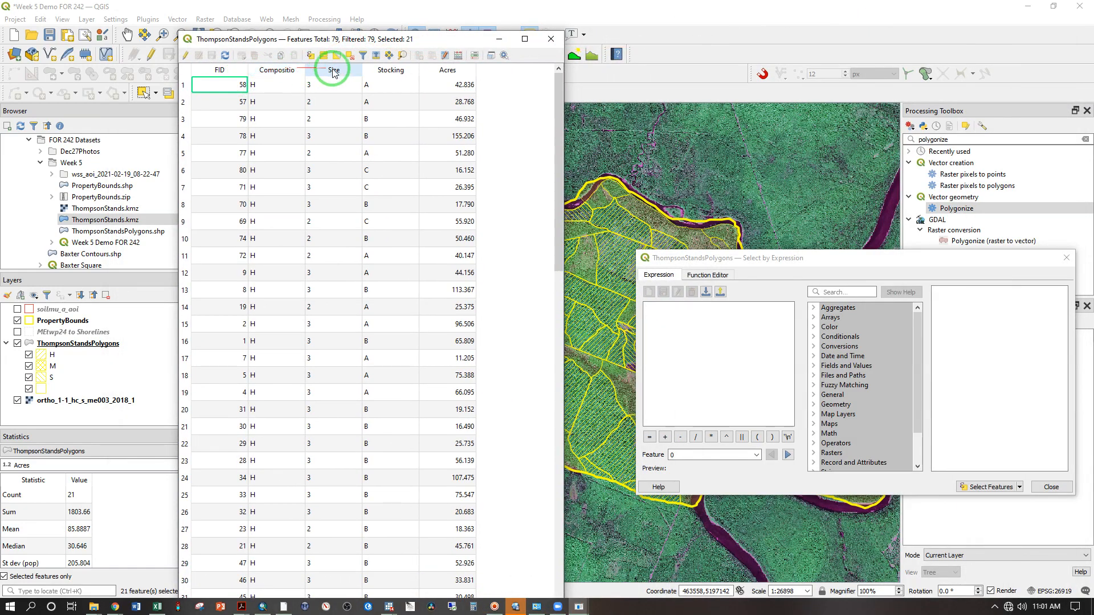
Step: Select all stands with the expression Size = '3', and check the selected rows before closing the attribute table
click(694, 336)
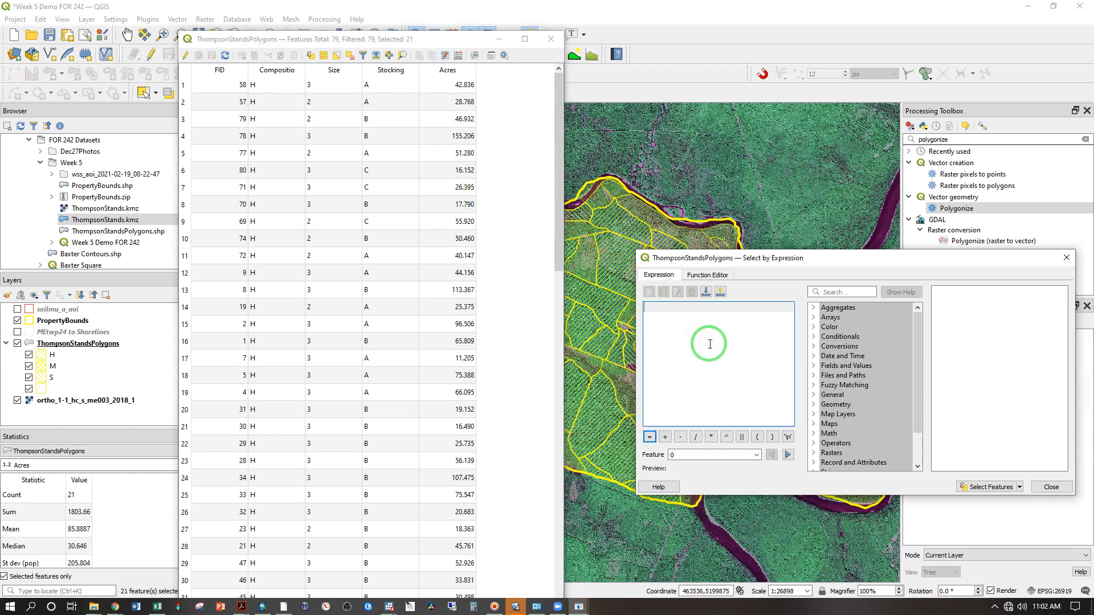
text(Size = '3)
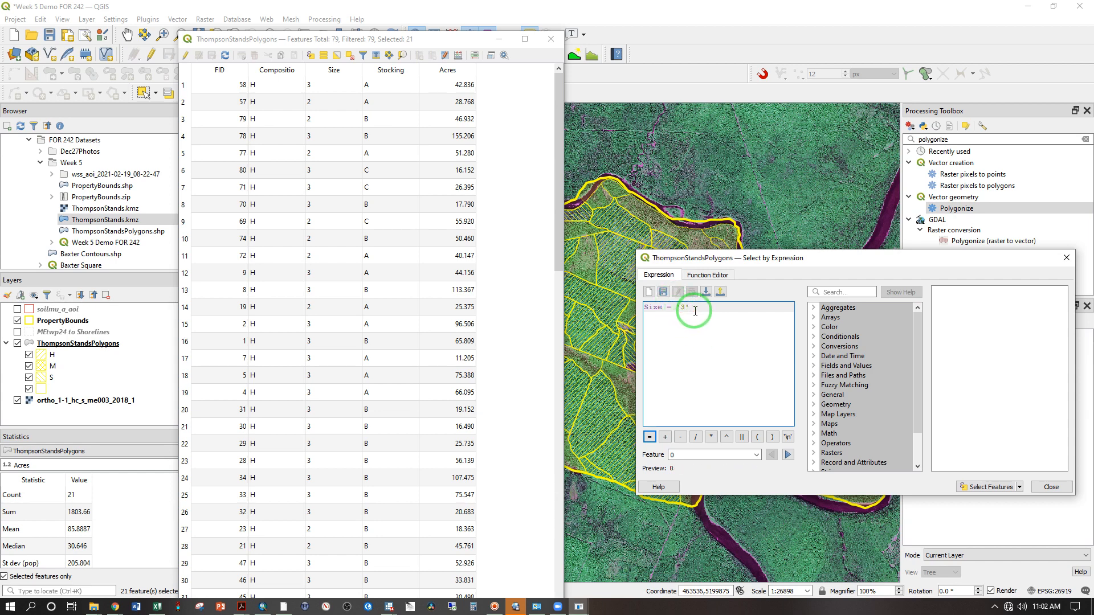
click(1006, 486)
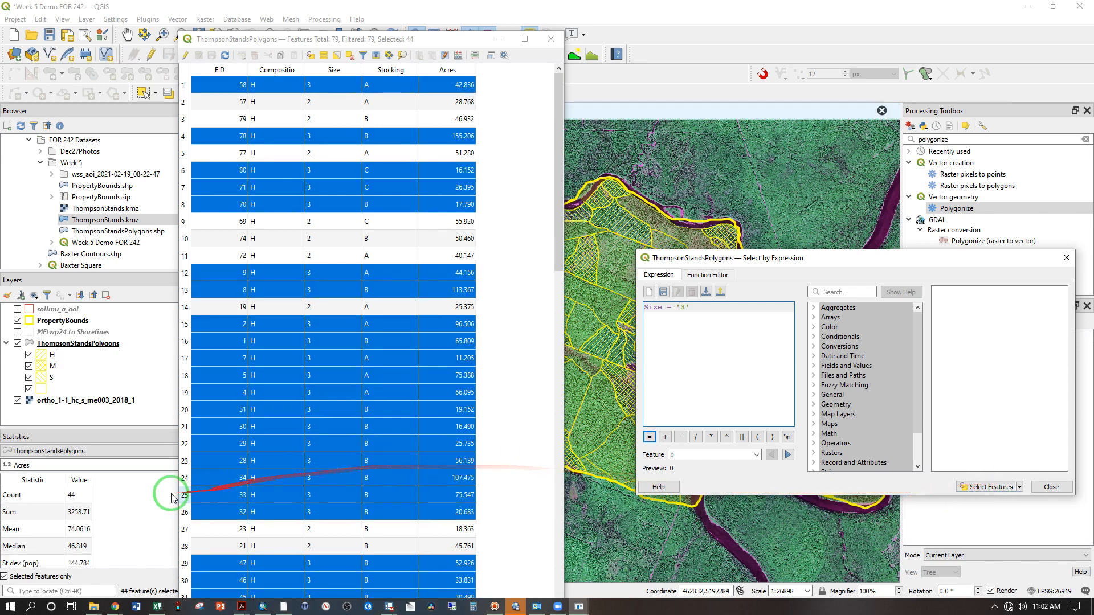
scroll(255, 358, down, 6)
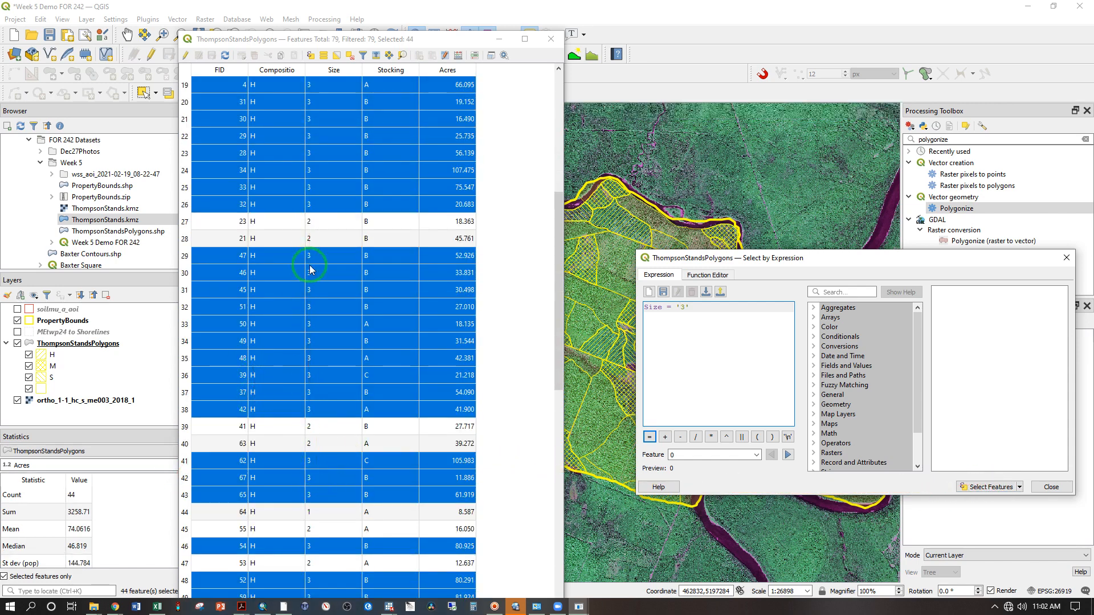
click(550, 39)
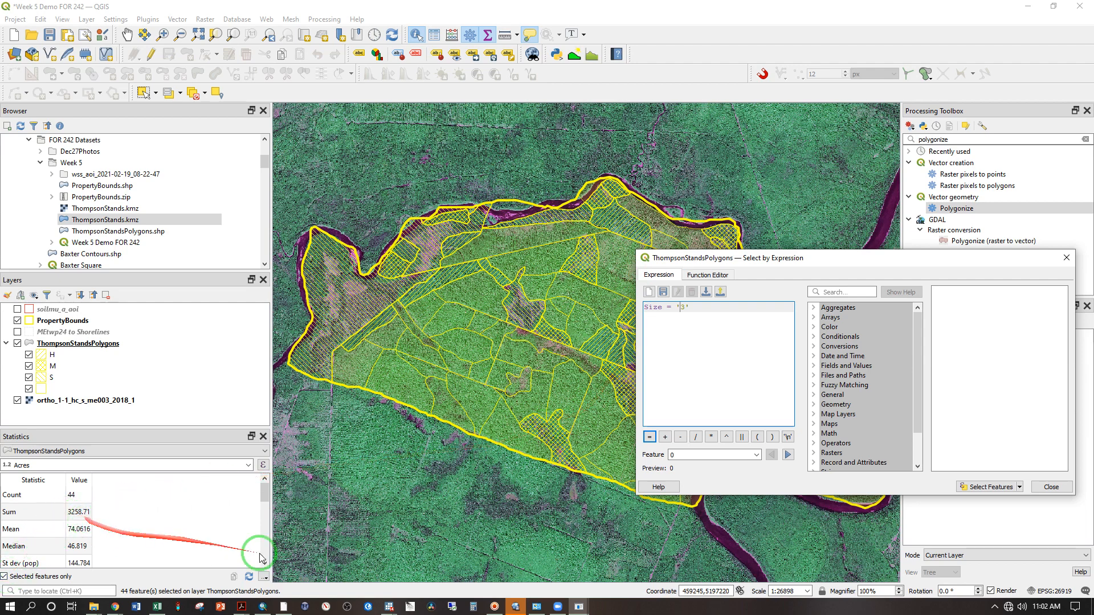
Step: Switch to Calculator, divide the size 3 acreage by the total acreage, 3258.71 ÷ 4723, and close it
click(472, 607)
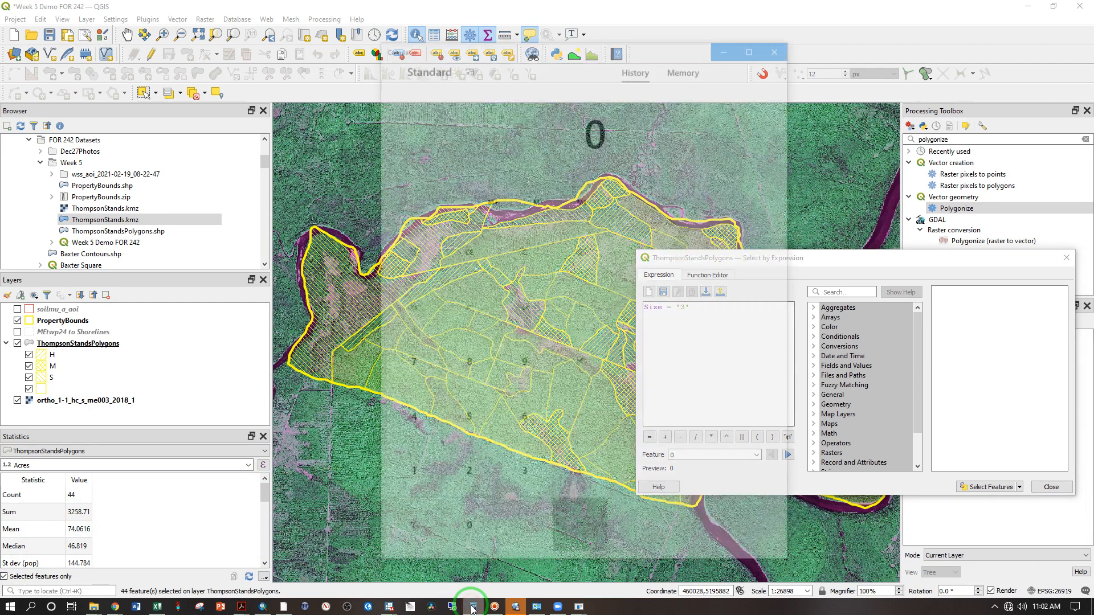
click(516, 478)
click(468, 479)
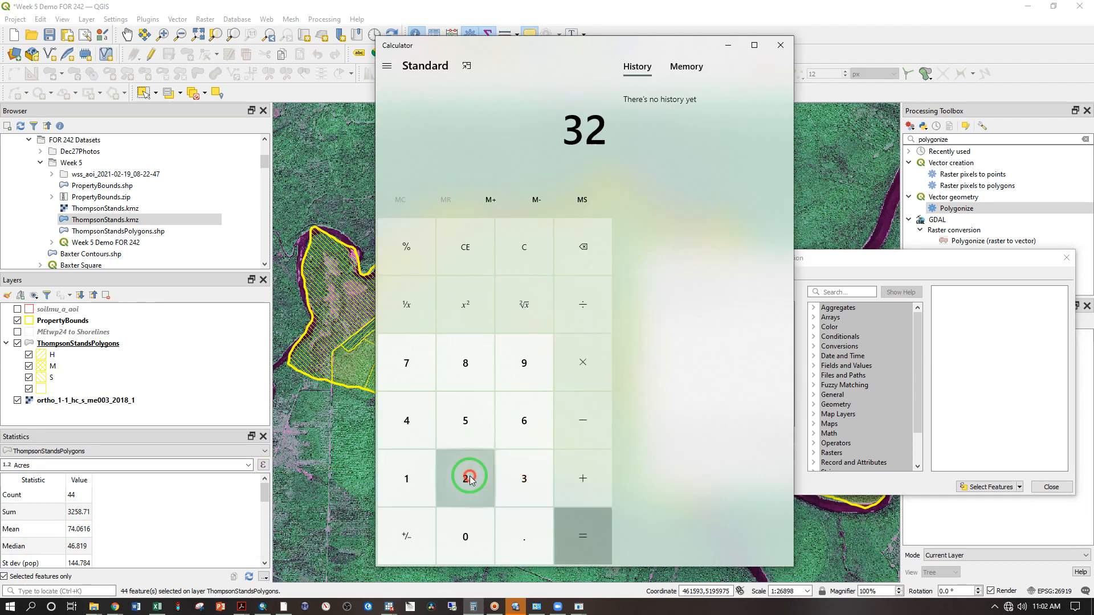
click(467, 418)
click(465, 365)
click(507, 529)
click(414, 366)
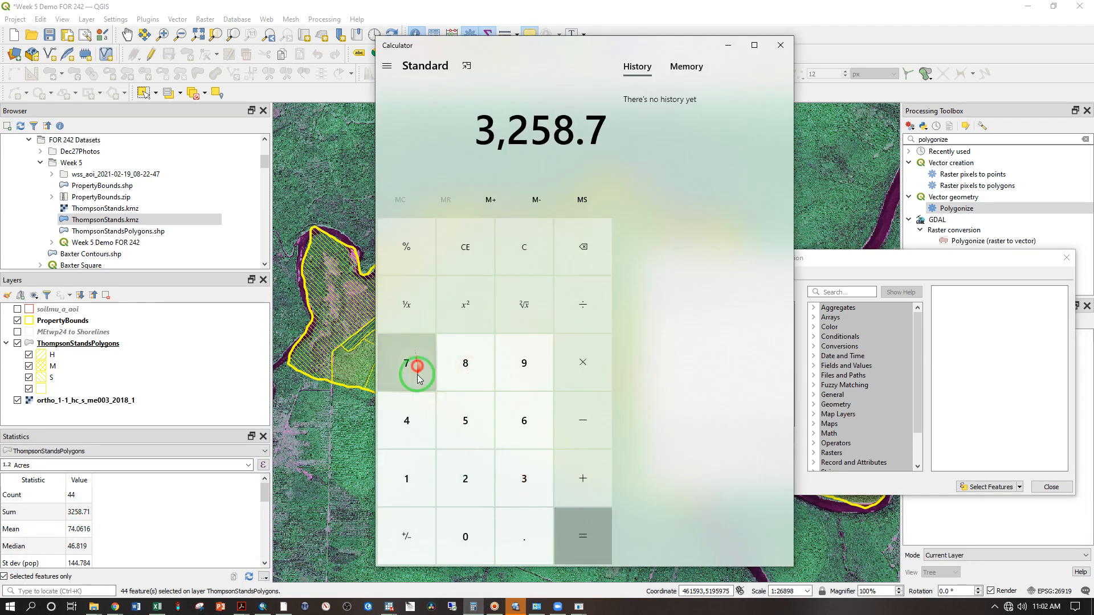
click(404, 479)
click(583, 310)
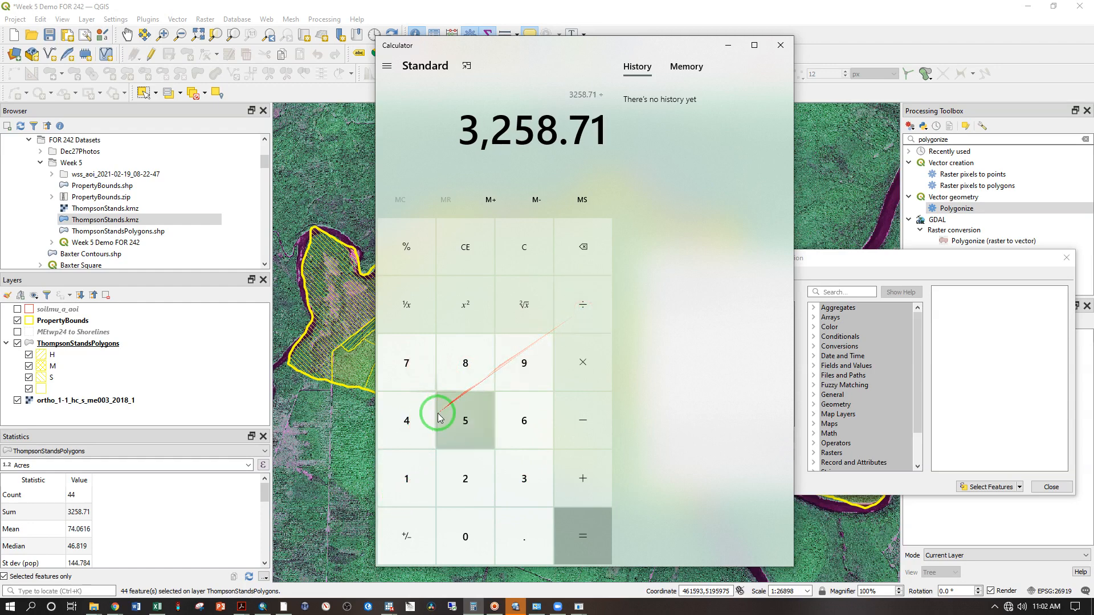
click(416, 412)
click(413, 365)
click(463, 461)
click(496, 462)
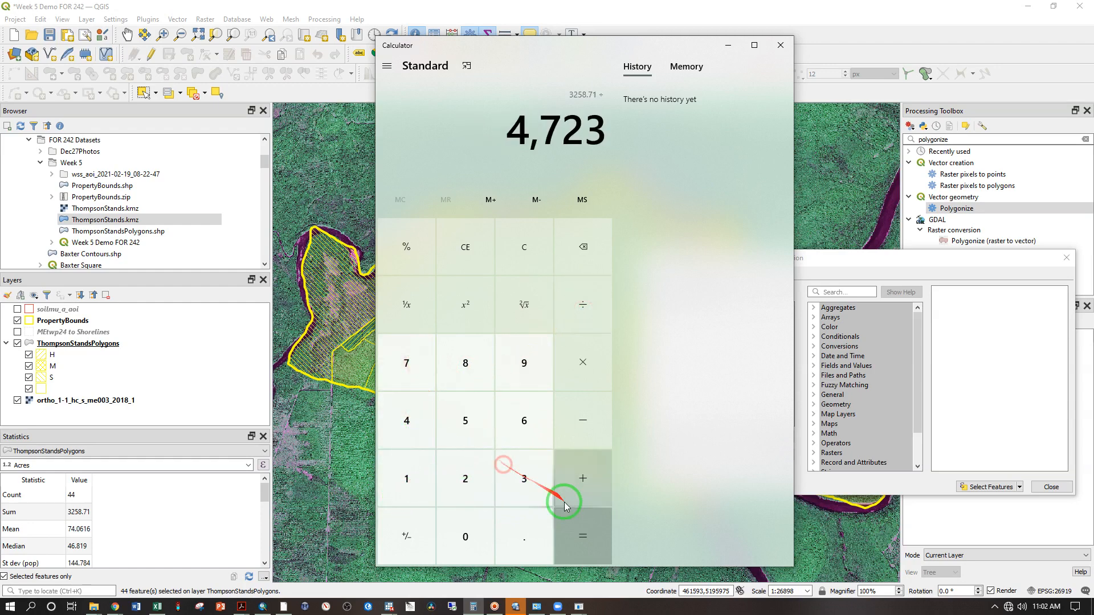
click(570, 530)
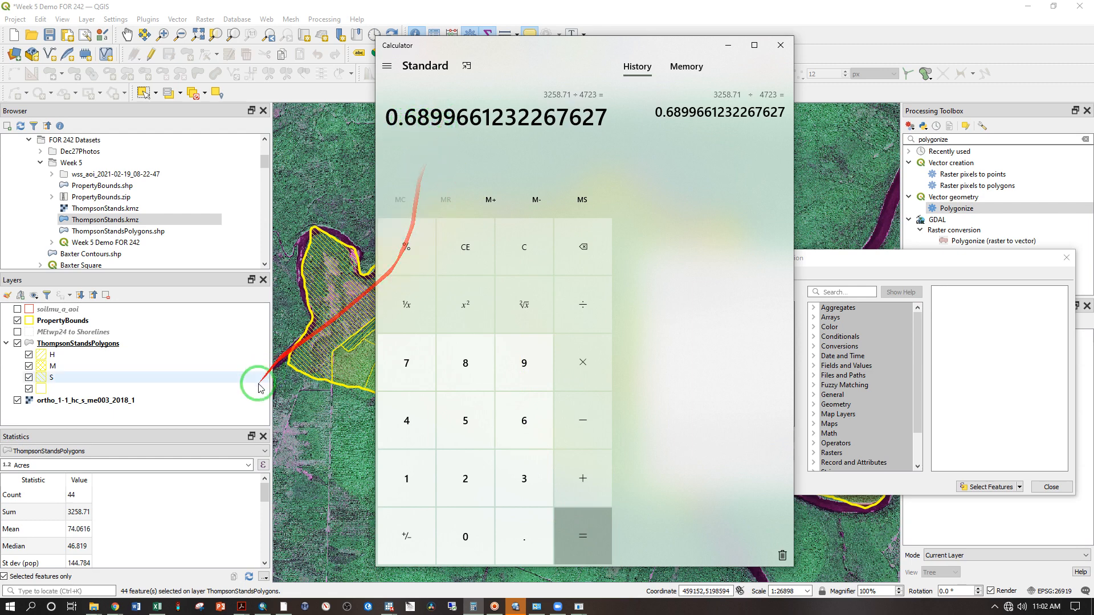
click(780, 45)
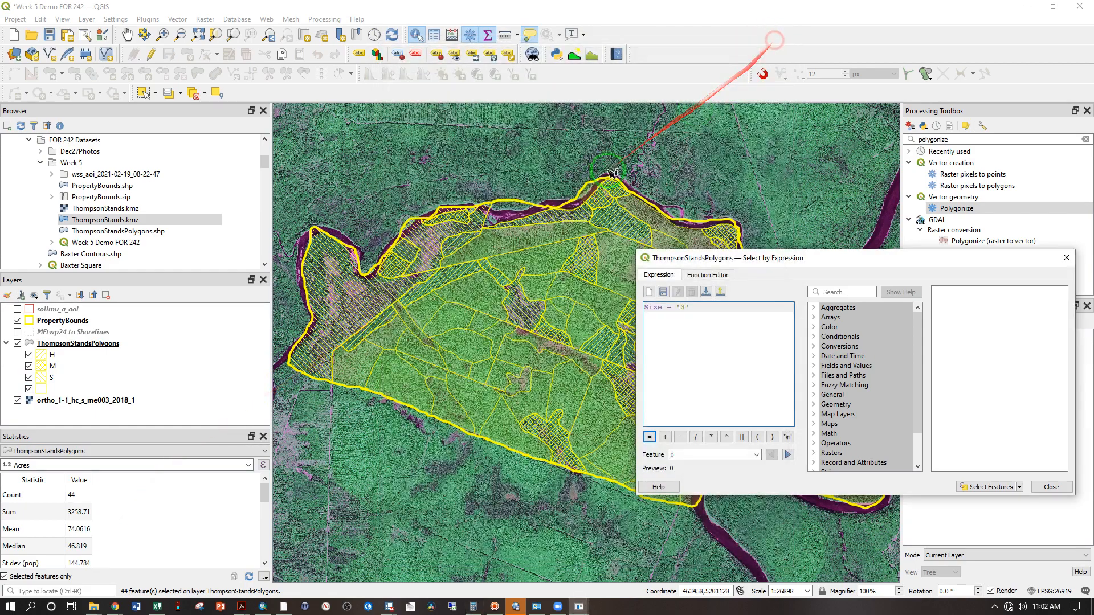
Step: Extend the selection expression to Compositio = 'H' AND Size = '3' and select the matching stands
drag(712, 257, 435, 332)
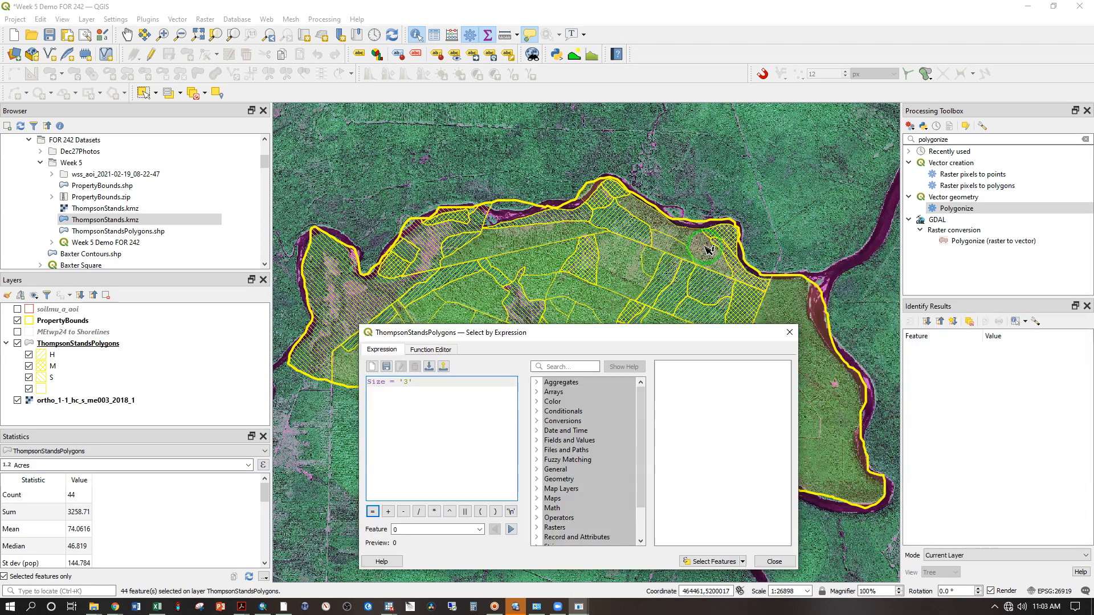
scroll(700, 248, up, 2)
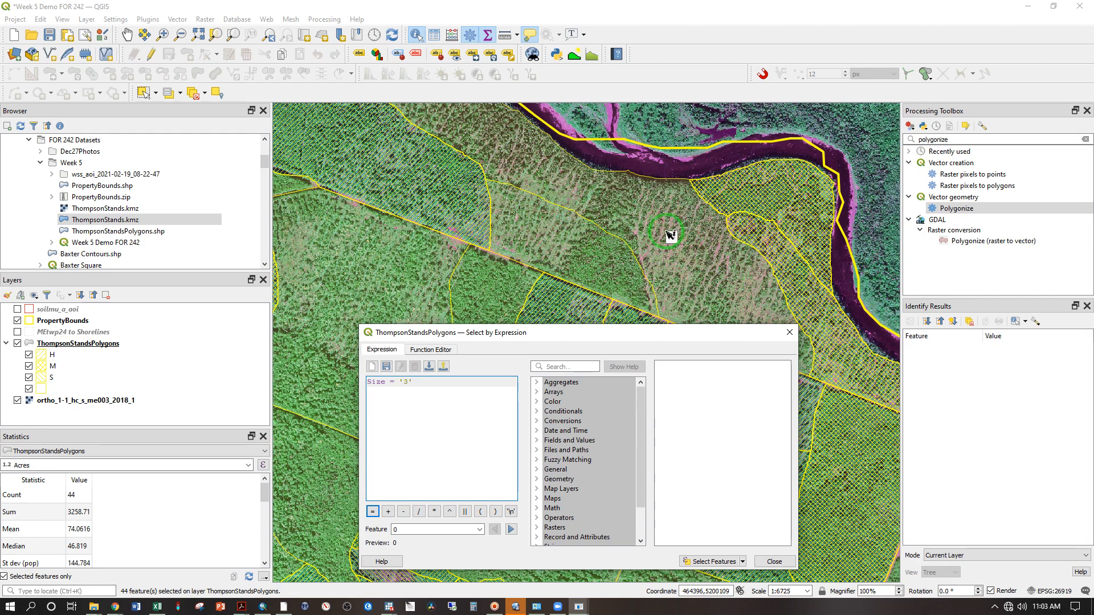
click(369, 385)
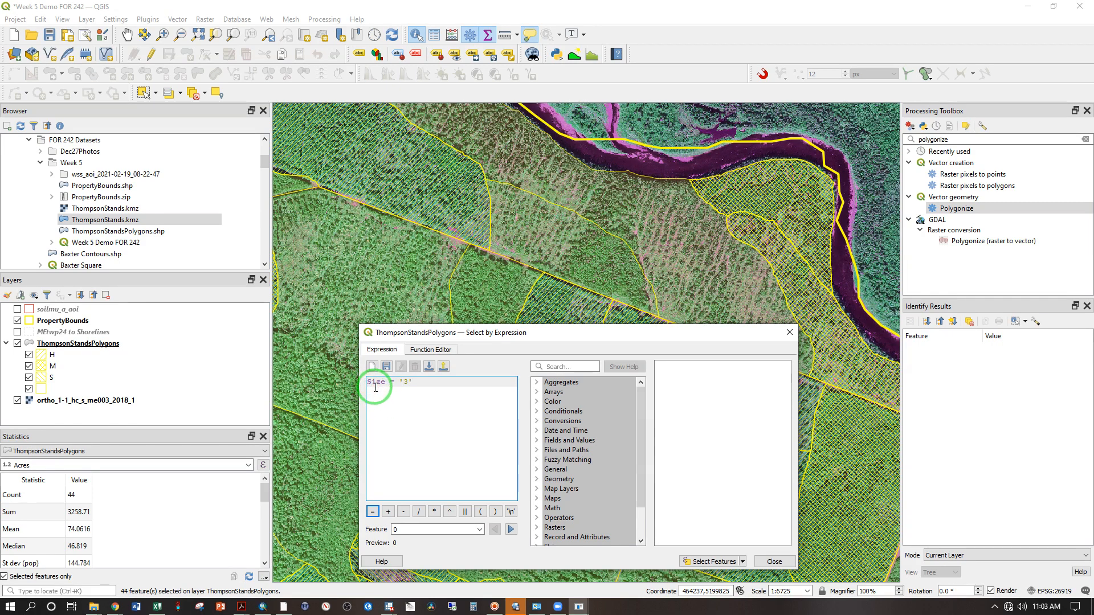
text(compo)
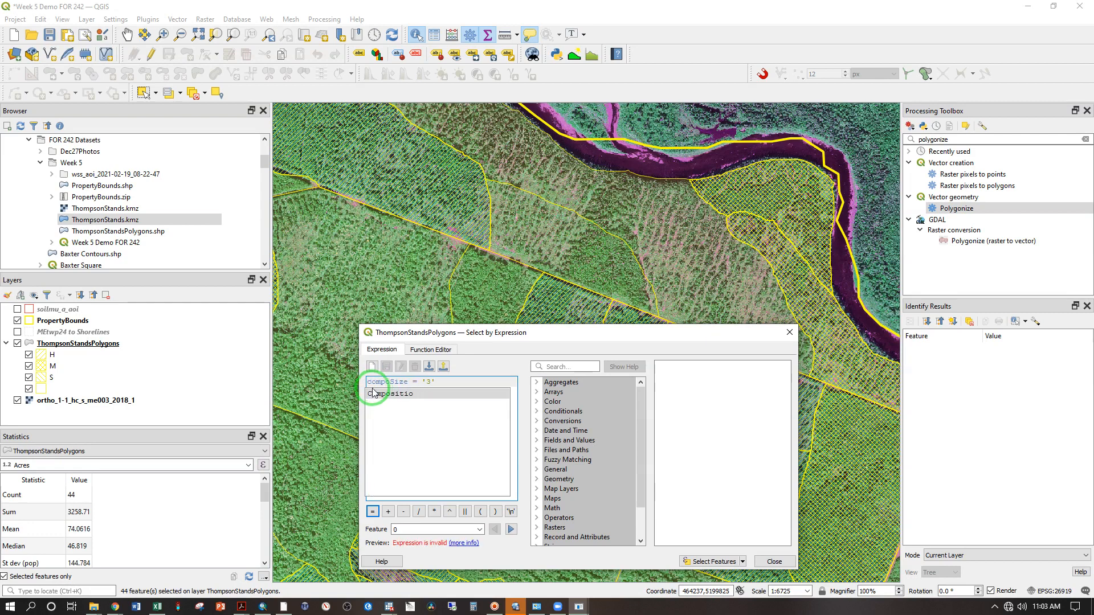
click(373, 393)
text(=)
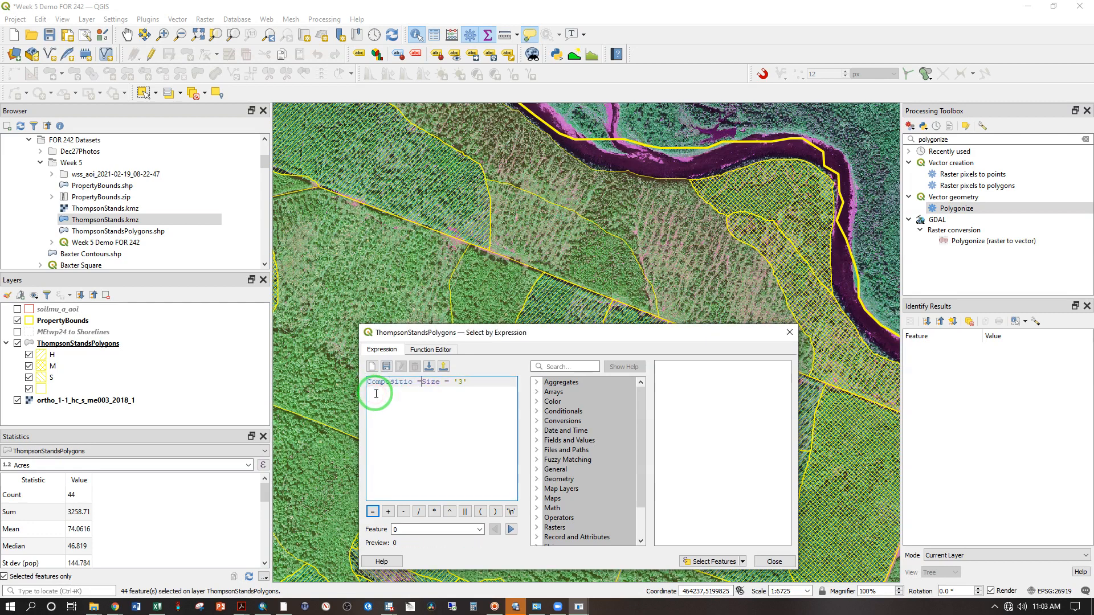
text( 'H' AND)
click(719, 560)
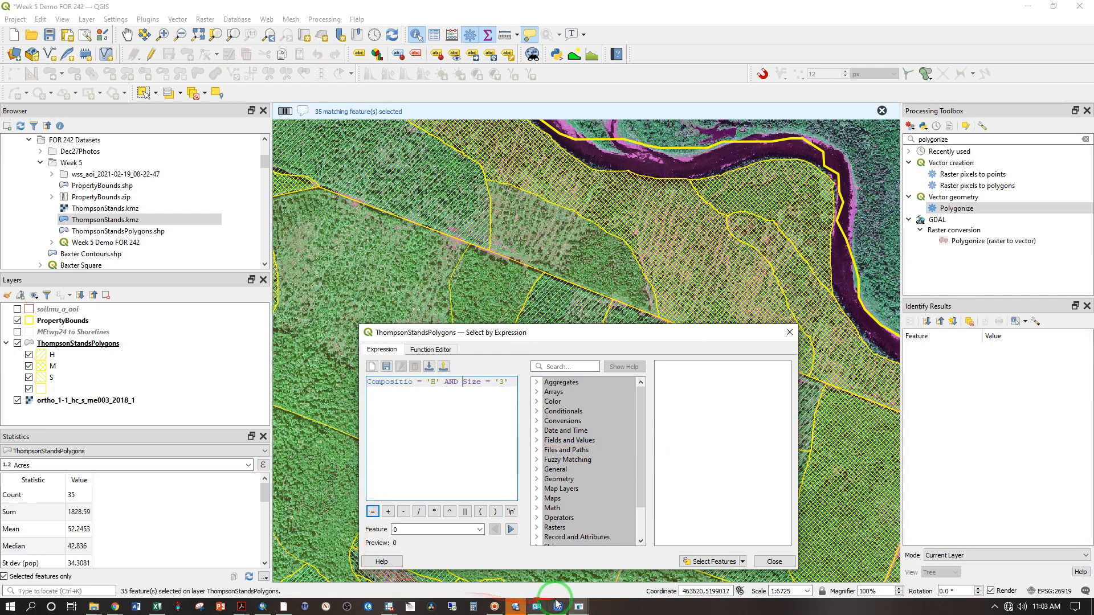
Step: Bring the stand attribute table into view and check composition and size in the selected rows
mouse_move(555, 604)
click(567, 519)
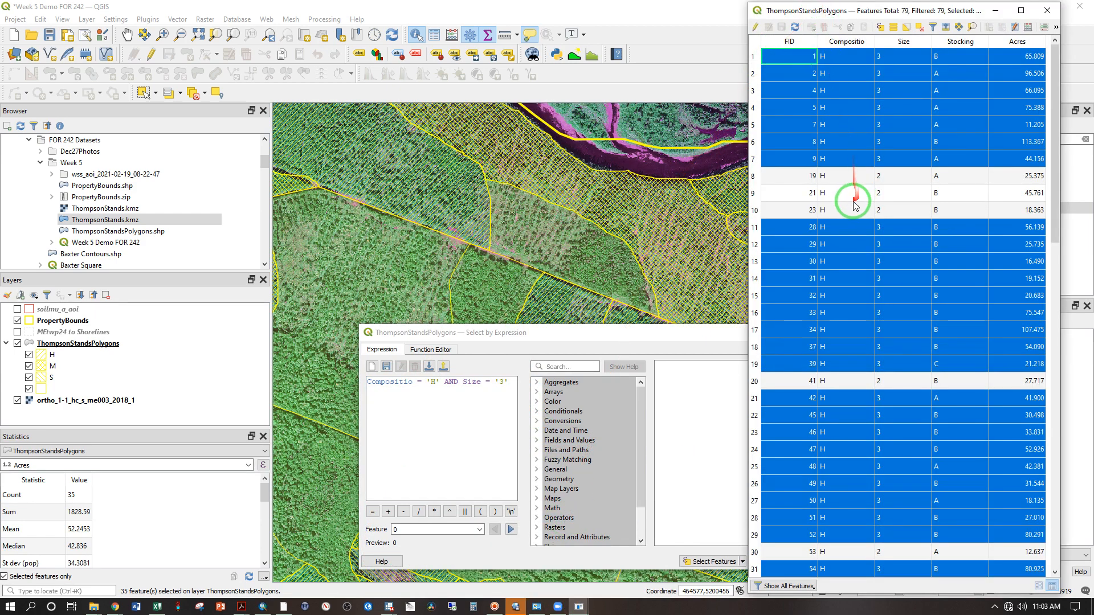
drag(822, 158, 894, 176)
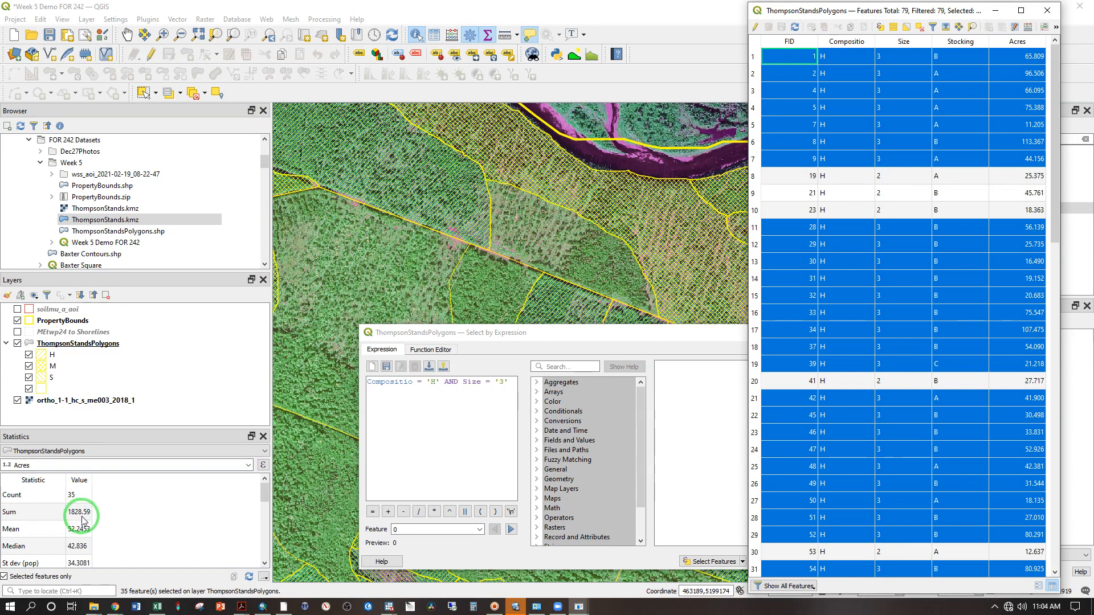
Step: Switch to Calculator and divide the size 3 hardwood acreage by the total acreage, 1828 ÷ 4723
drag(83, 520, 469, 404)
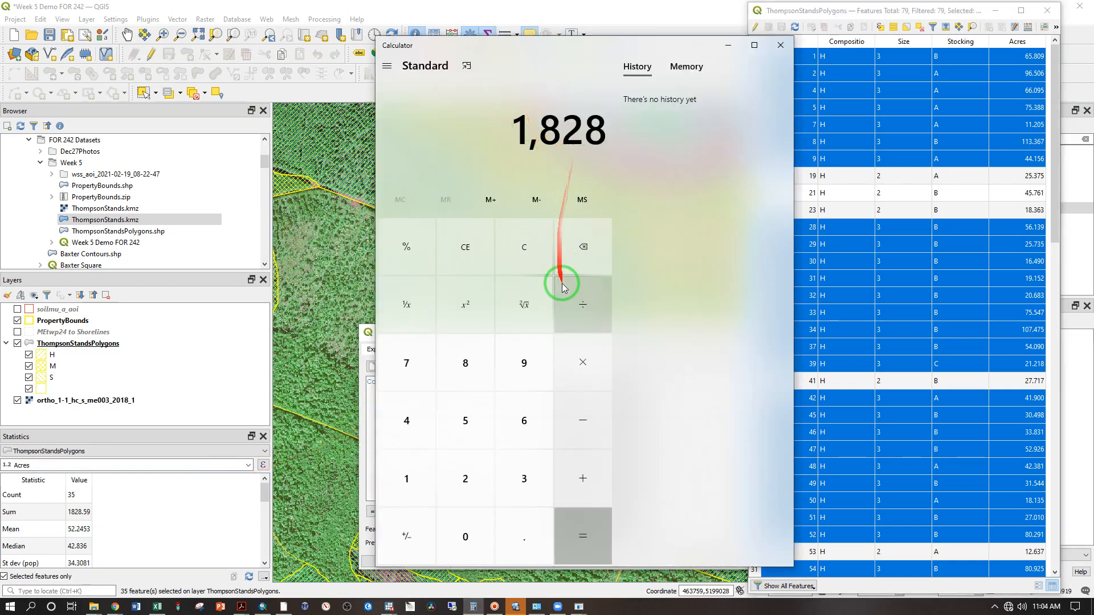
click(562, 287)
click(419, 414)
click(420, 361)
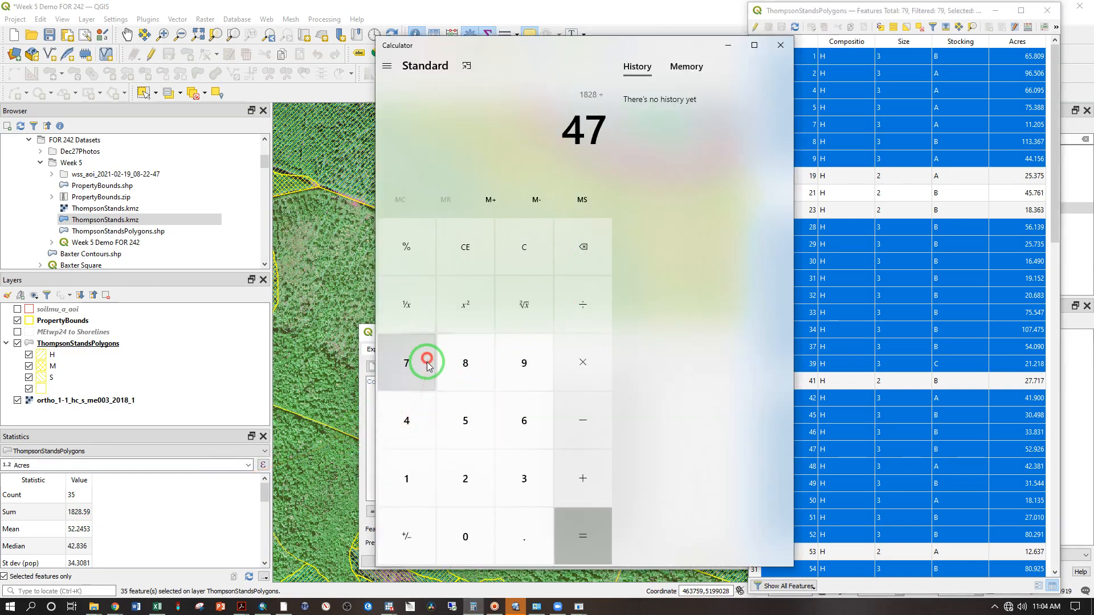
click(477, 465)
click(522, 473)
click(584, 527)
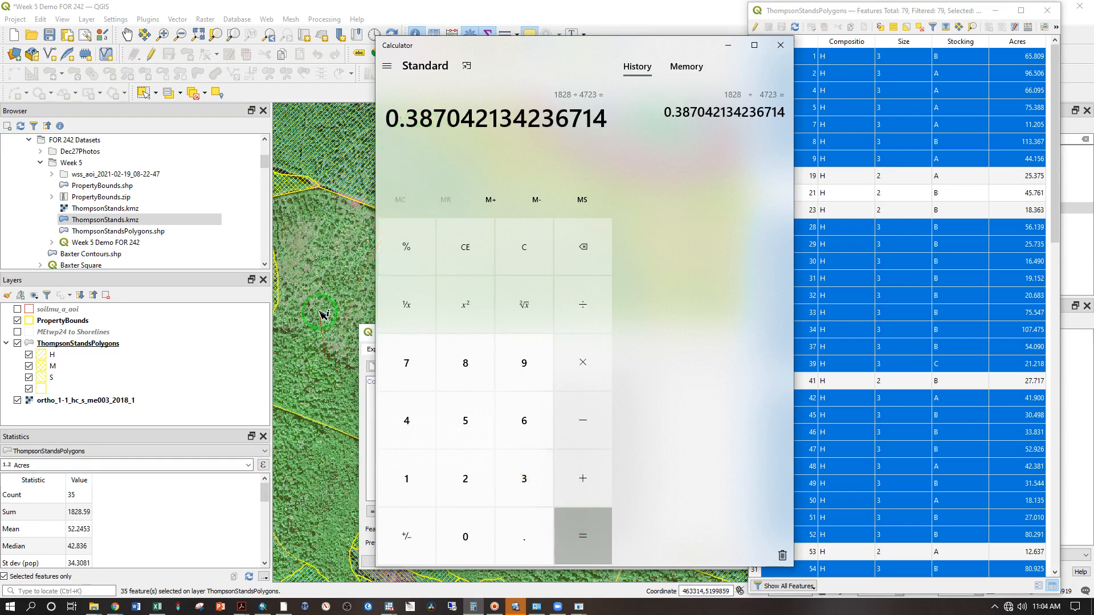
Step: Return to the QGIS expression, append AND Stocking = 'B', and select the stands that match all three conditions
click(368, 415)
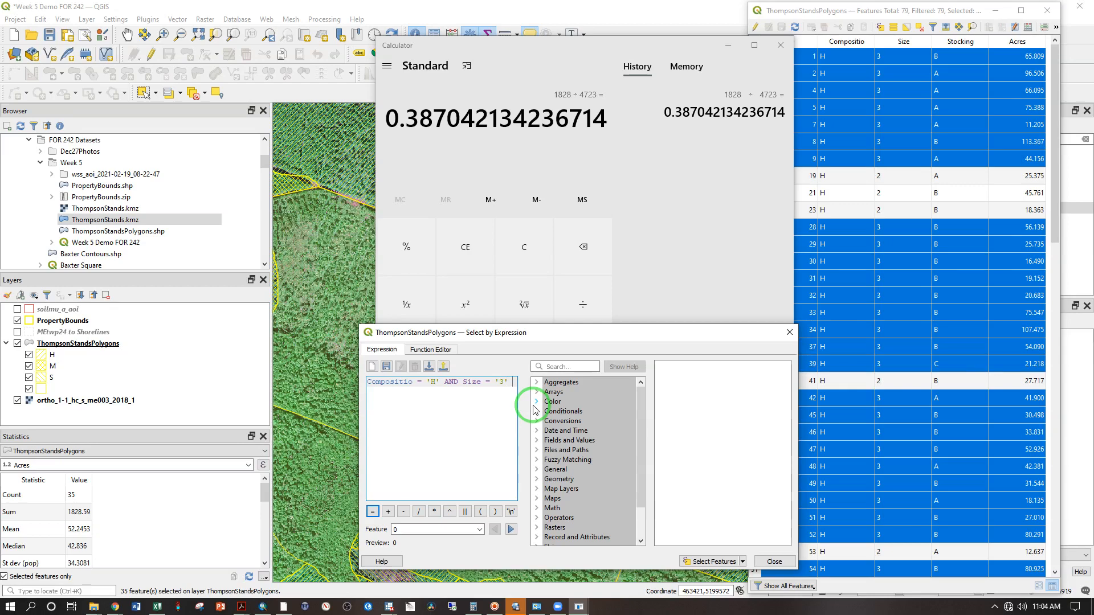
text(AND)
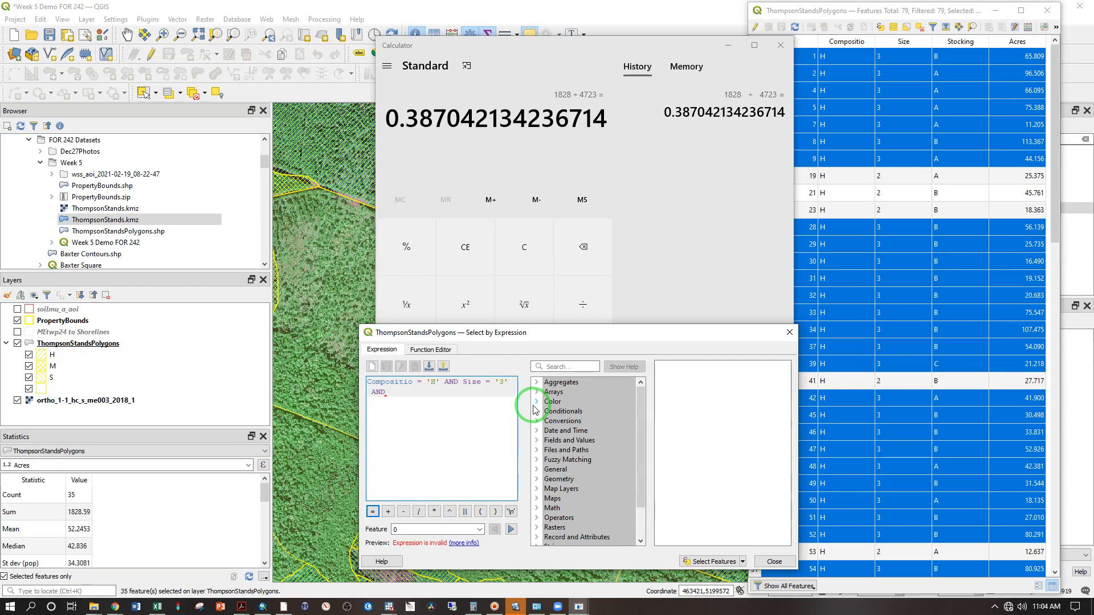
text( stocking)
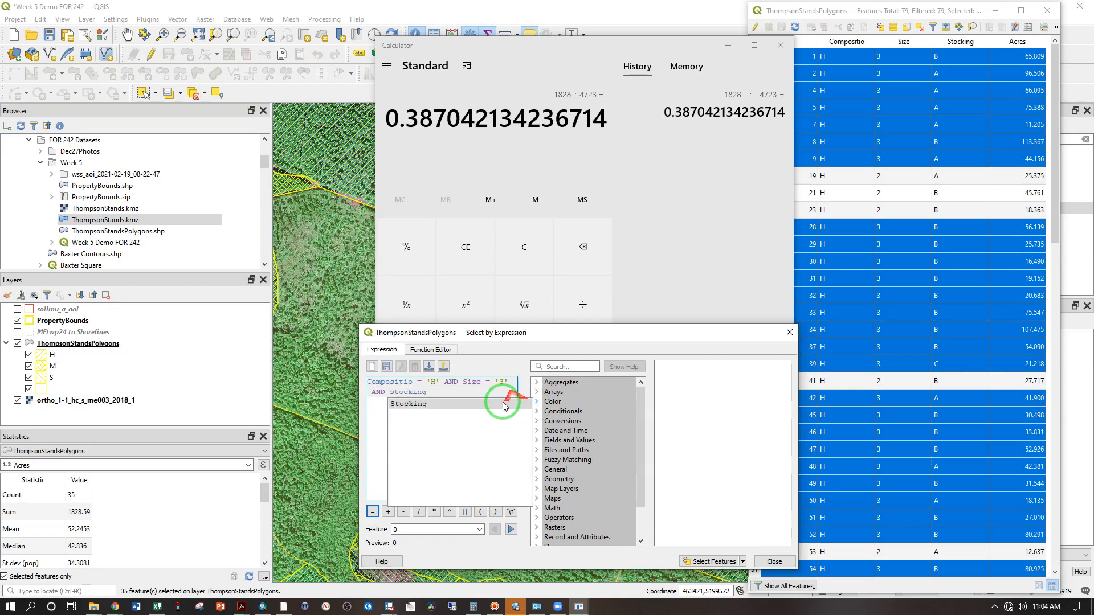
double_click(447, 403)
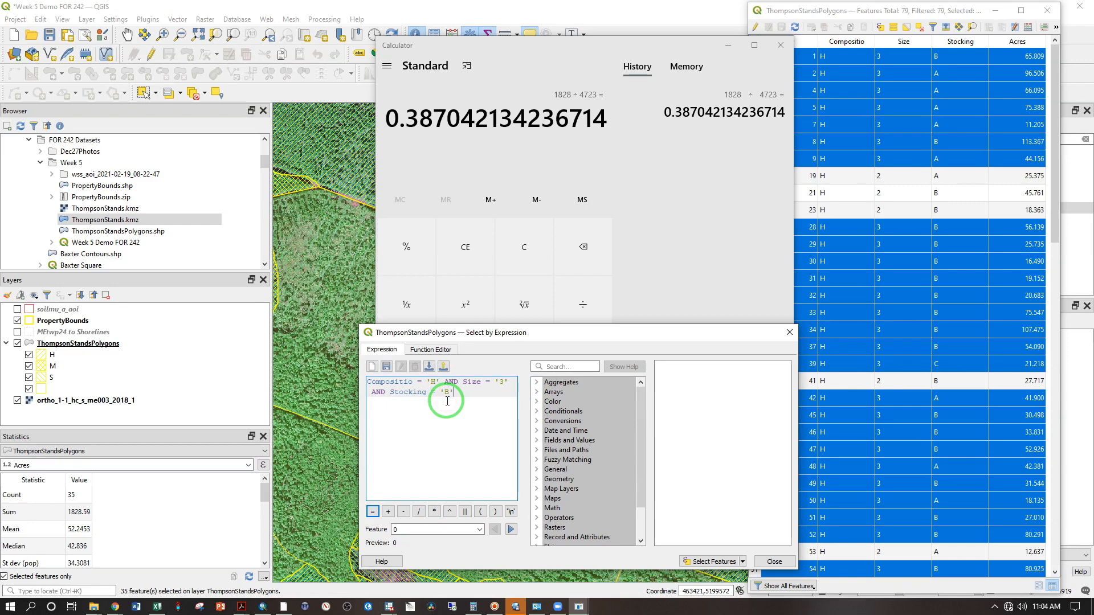
text(= 'B')
click(713, 563)
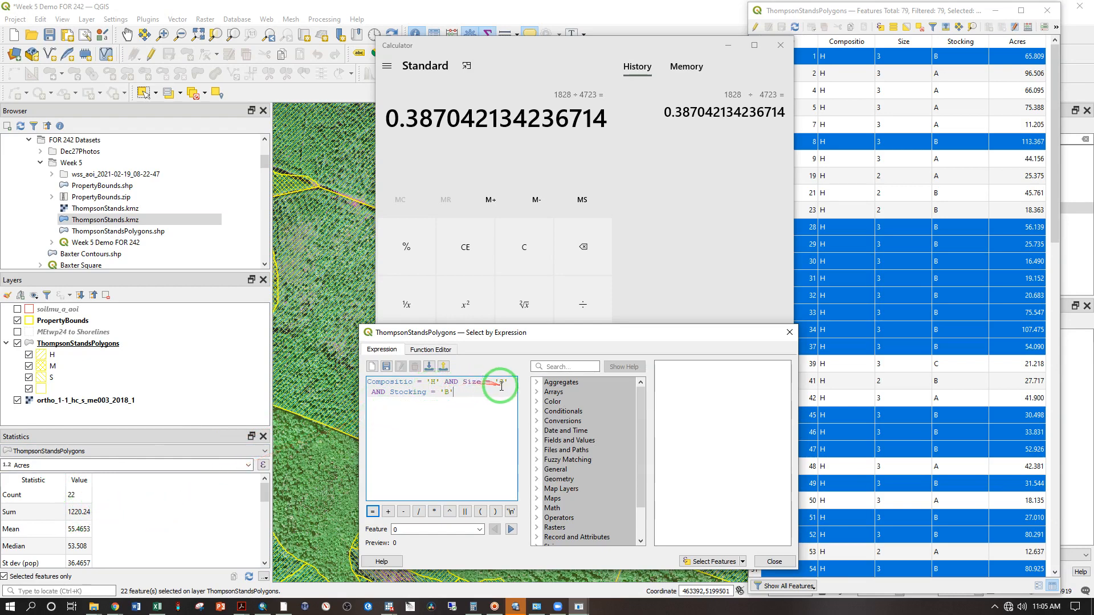
drag(501, 386, 460, 391)
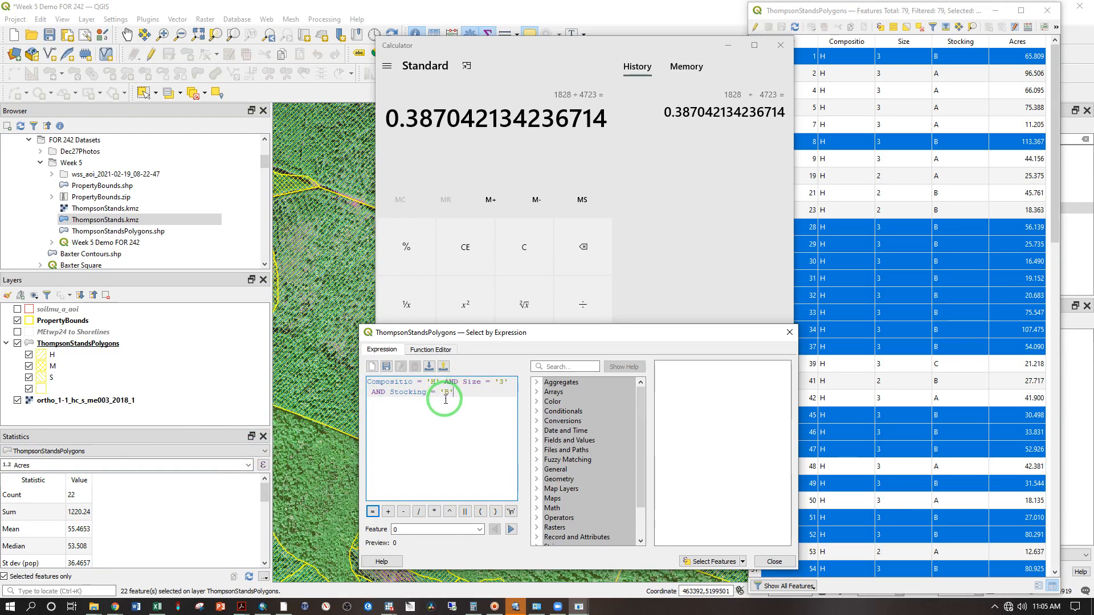
mouse_move(446, 399)
mouse_down()
mouse_move(376, 456)
mouse_move(438, 572)
mouse_up()
Step: Switch to Calculator, clear the entry, and divide the narrowed selection's acreage by the total acreage, 1220 ÷ 4723
click(470, 607)
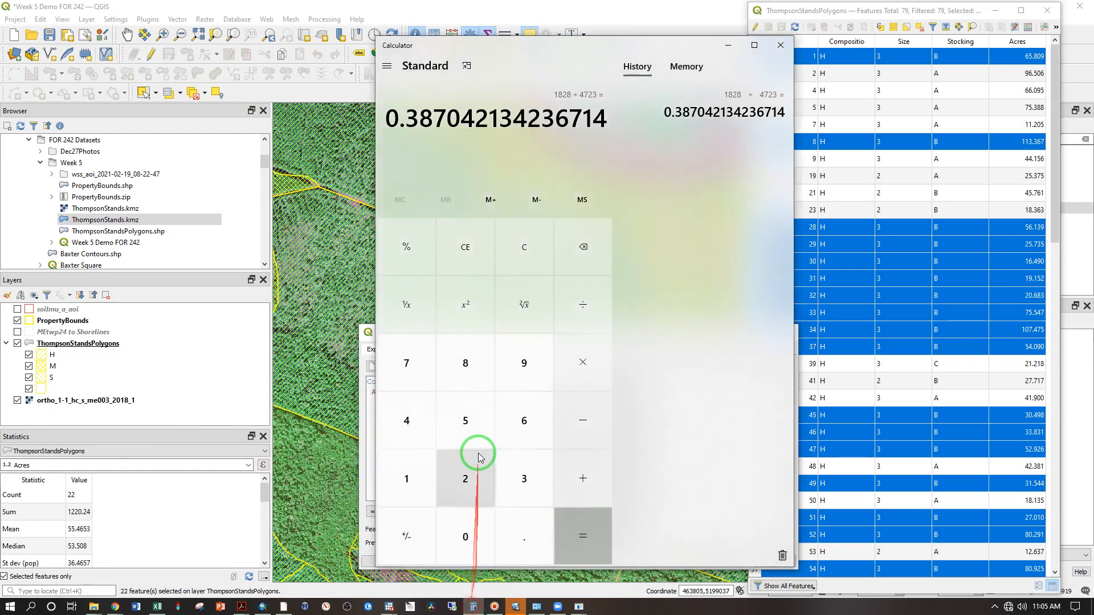
click(465, 249)
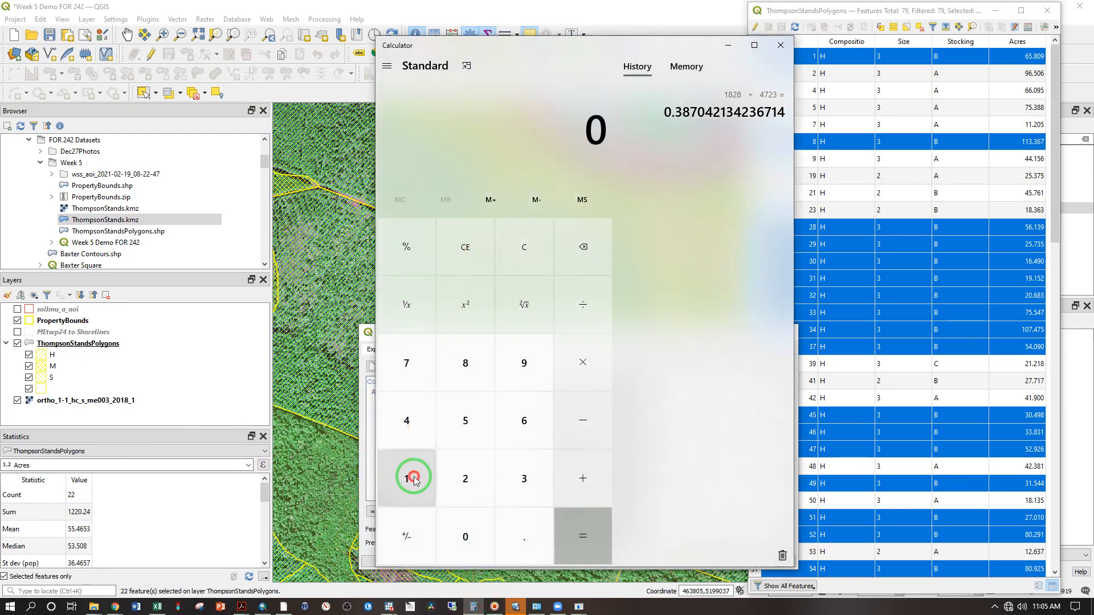
click(414, 478)
click(448, 466)
click(452, 498)
click(458, 529)
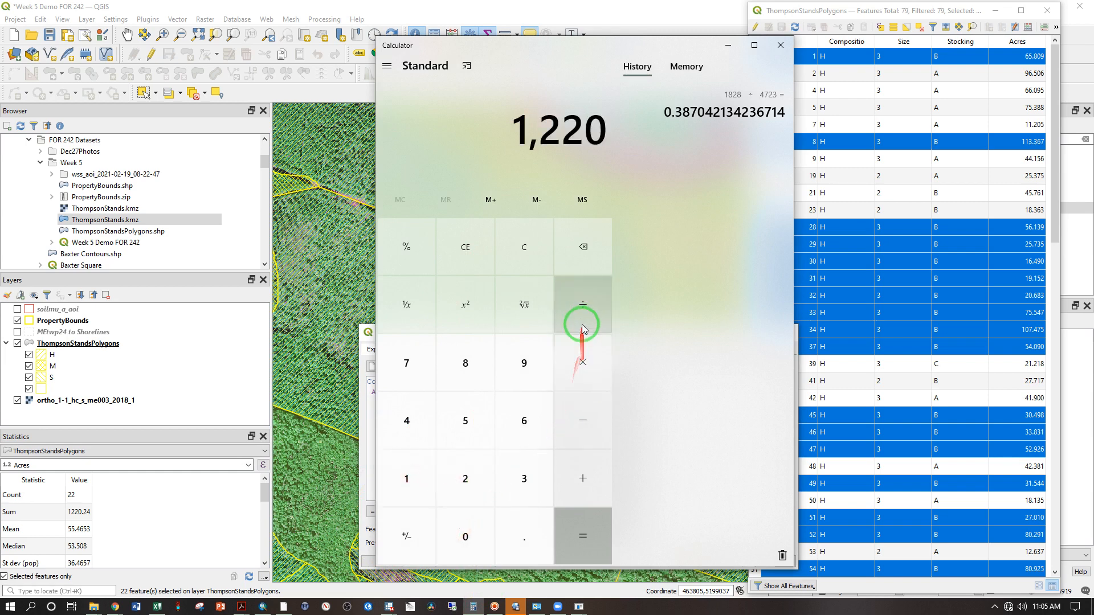
click(581, 310)
click(411, 419)
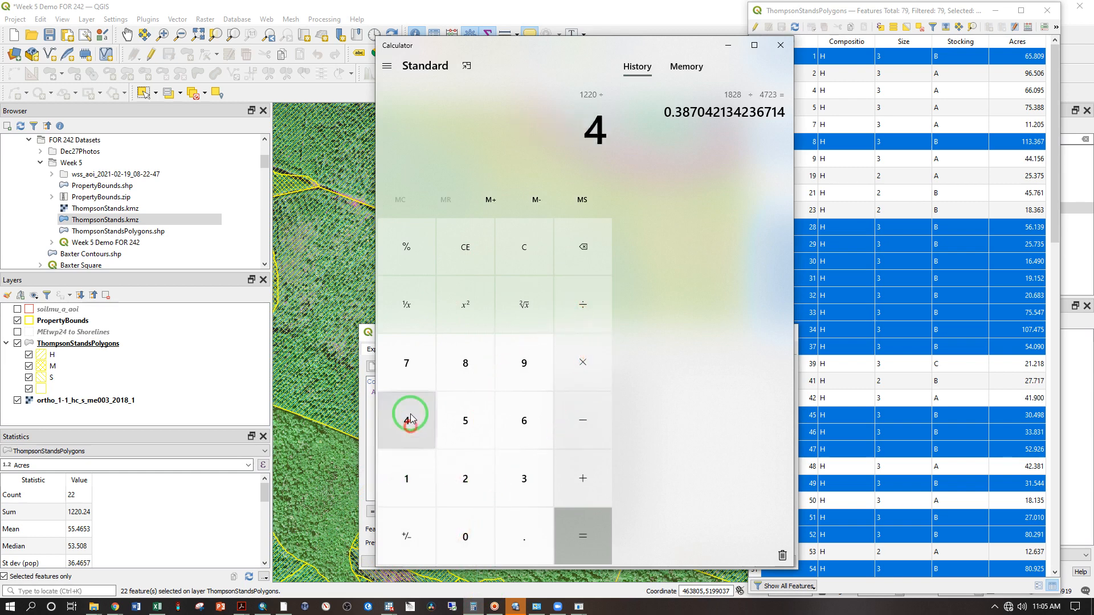
click(410, 369)
click(453, 488)
click(500, 480)
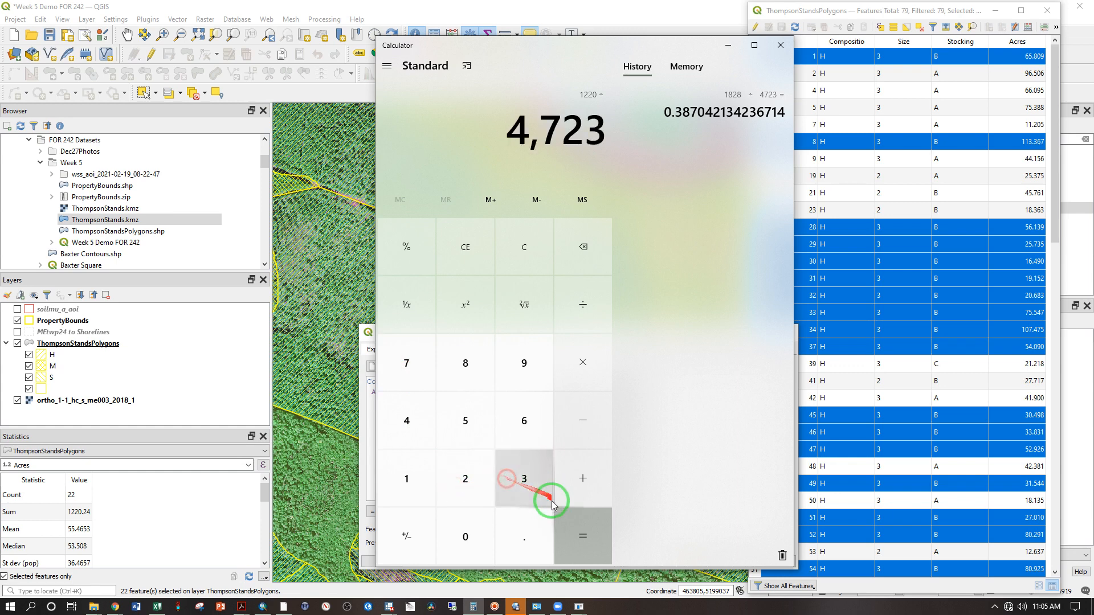
click(569, 531)
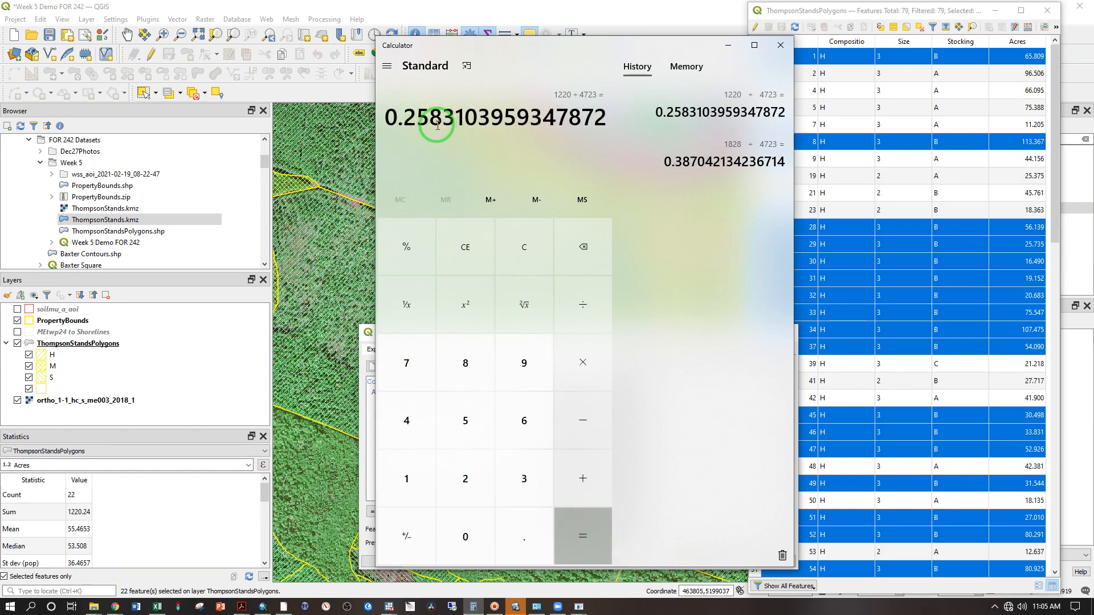
Step: Return to QGIS, replace both AND operators with OR, select the matching stands, and review the selected rows
key(alt+Tab)
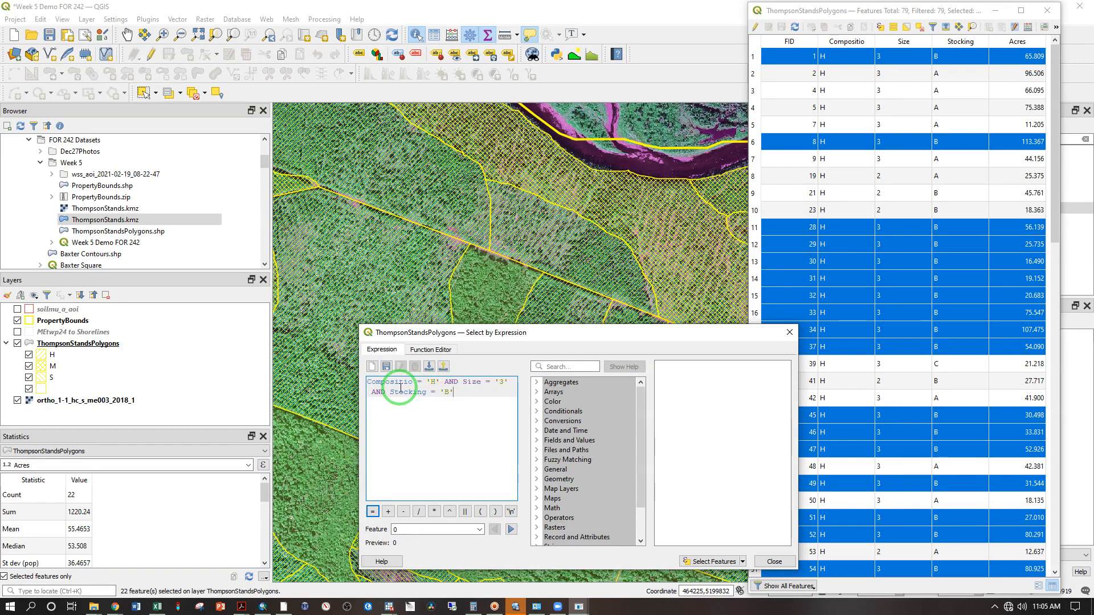
double_click(450, 382)
text(OR)
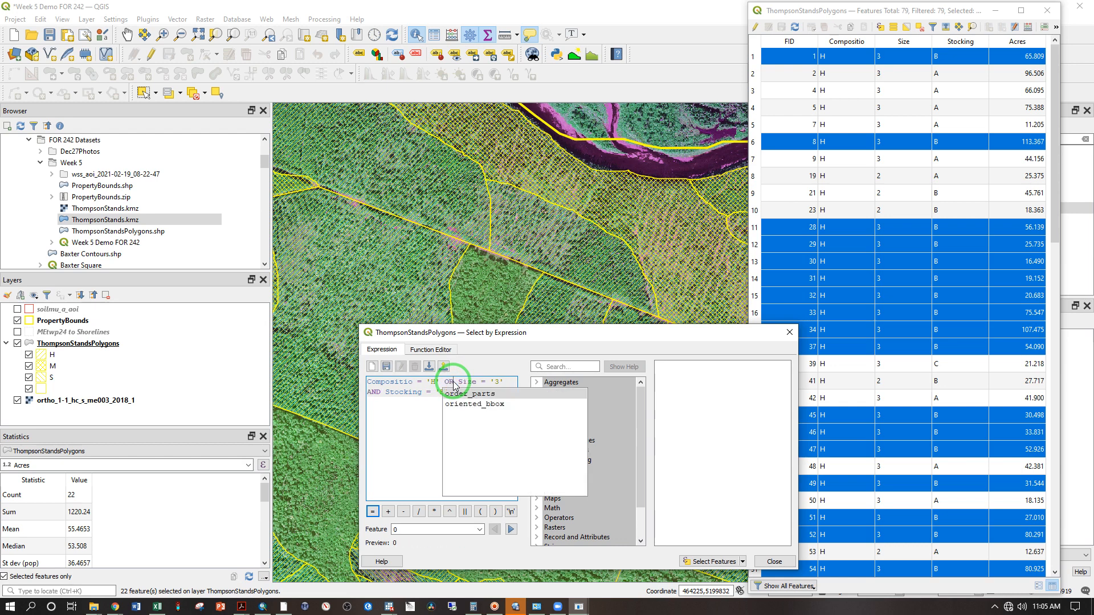
double_click(375, 391)
text(OR)
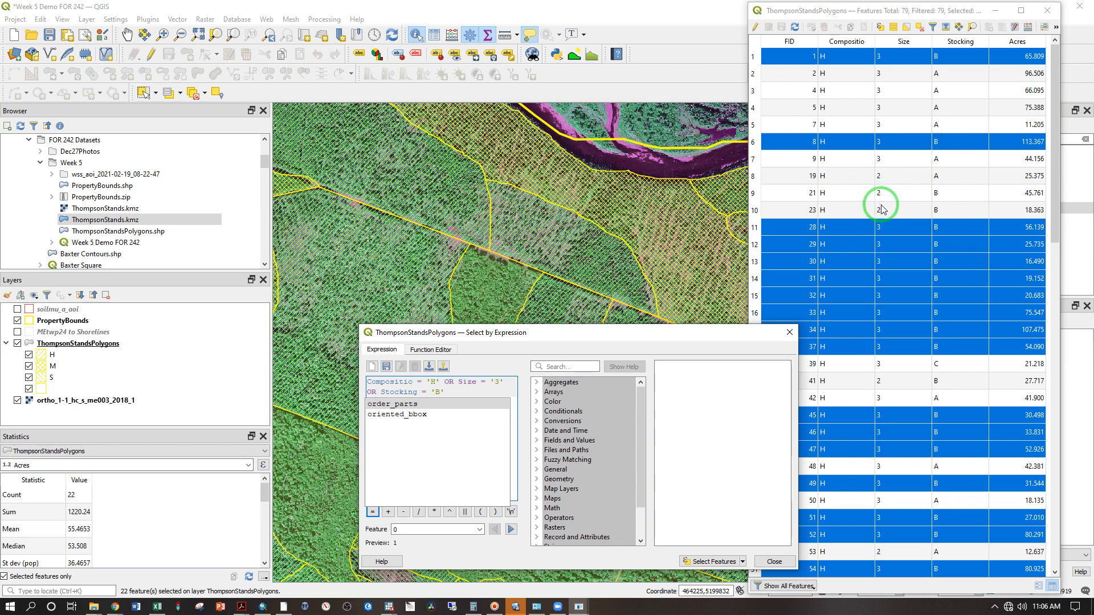
click(714, 561)
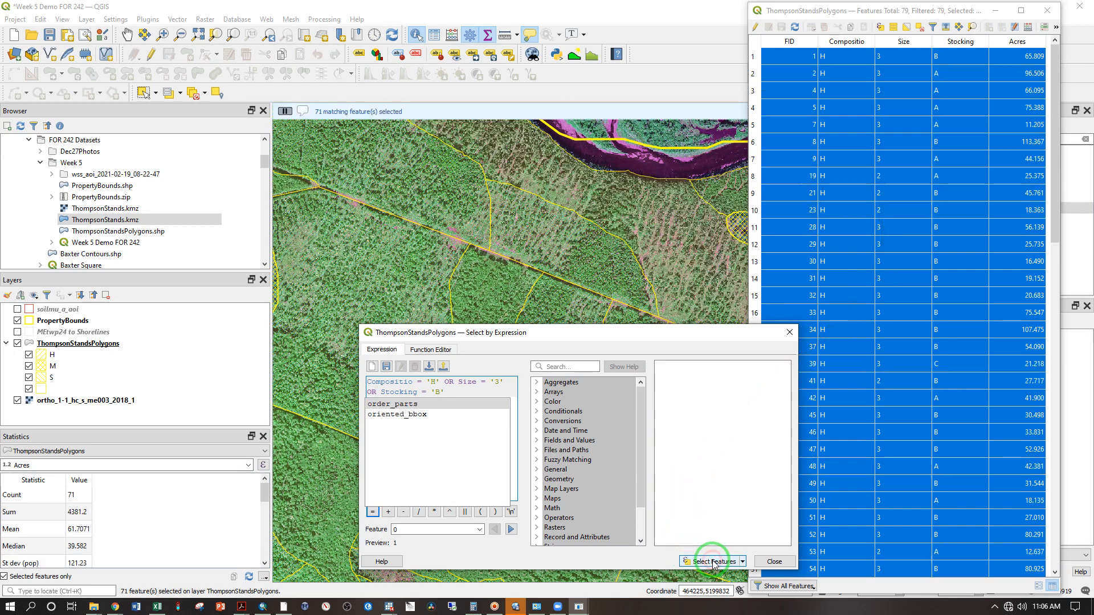
click(450, 392)
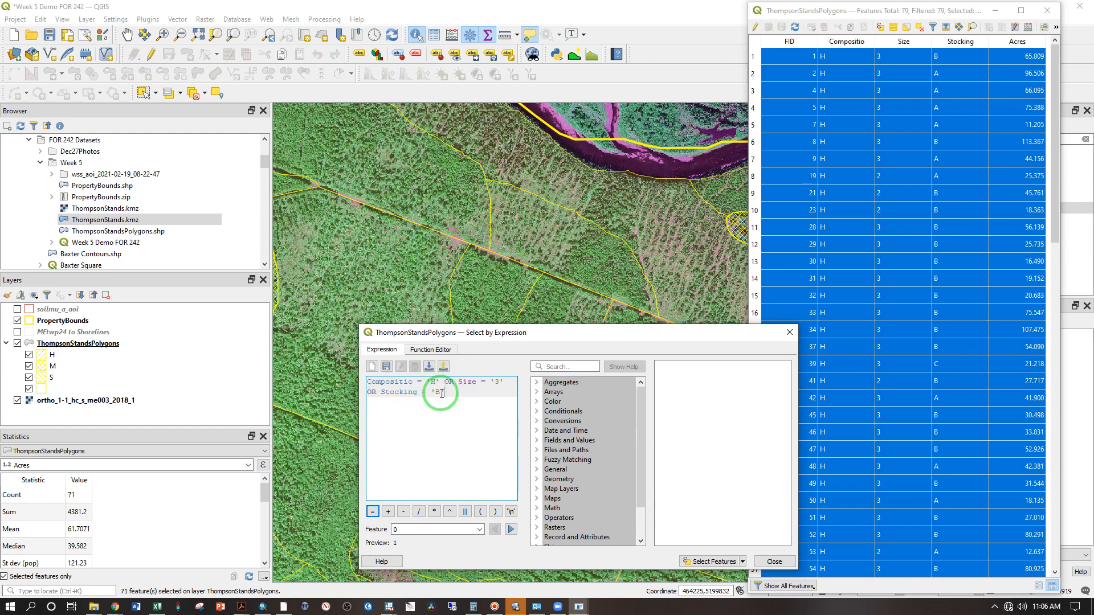
scroll(875, 227, down, 12)
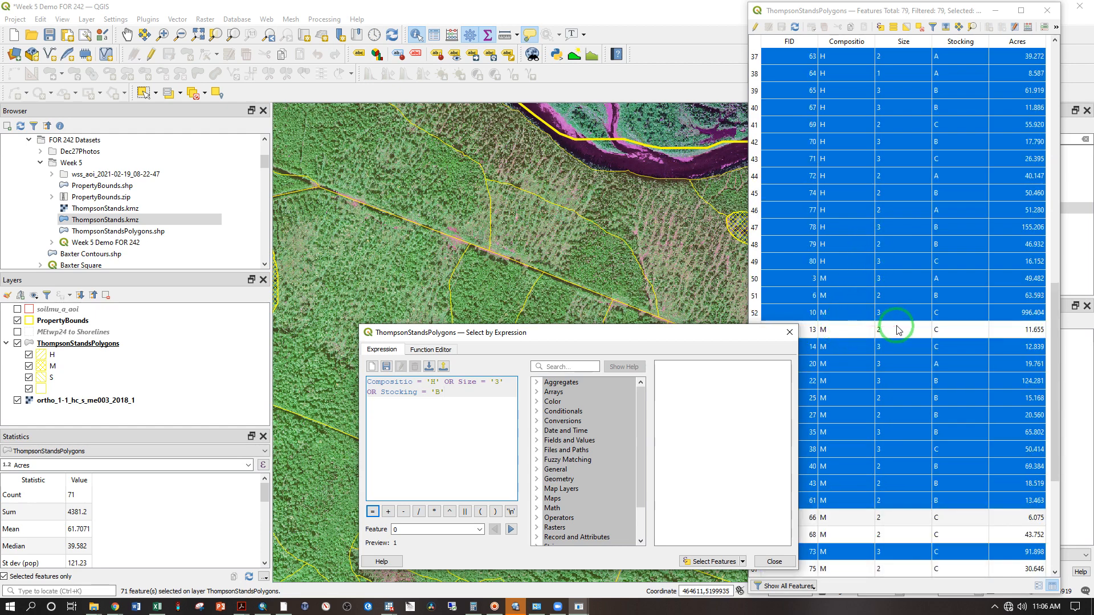
Step: Change both operators in the expression back to AND, reselect the matching stands, and close the expression dialog
click(446, 387)
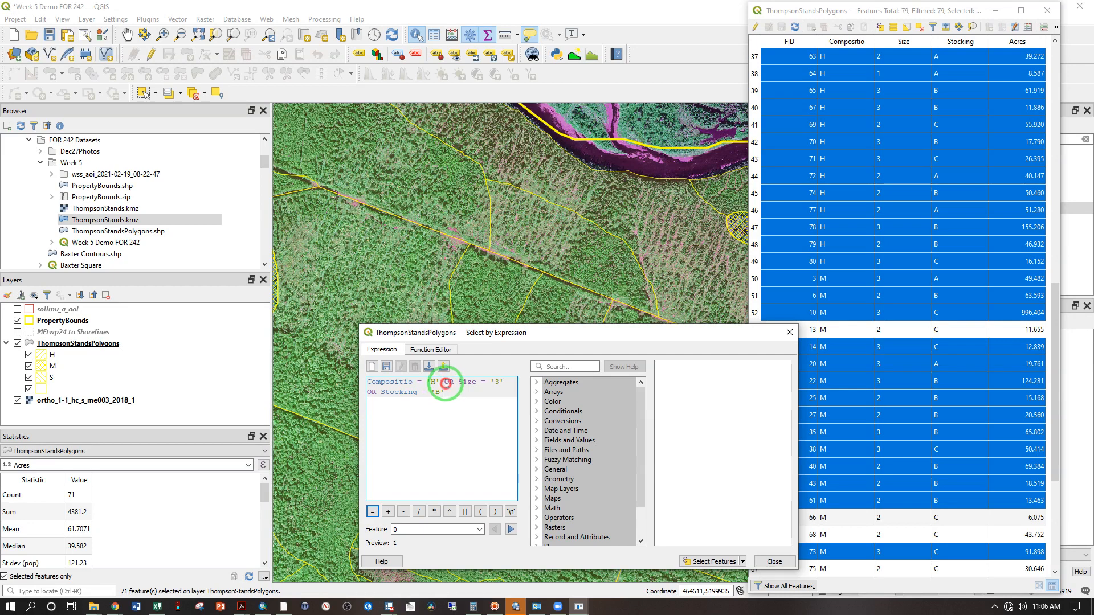
double_click(448, 383)
text(AND)
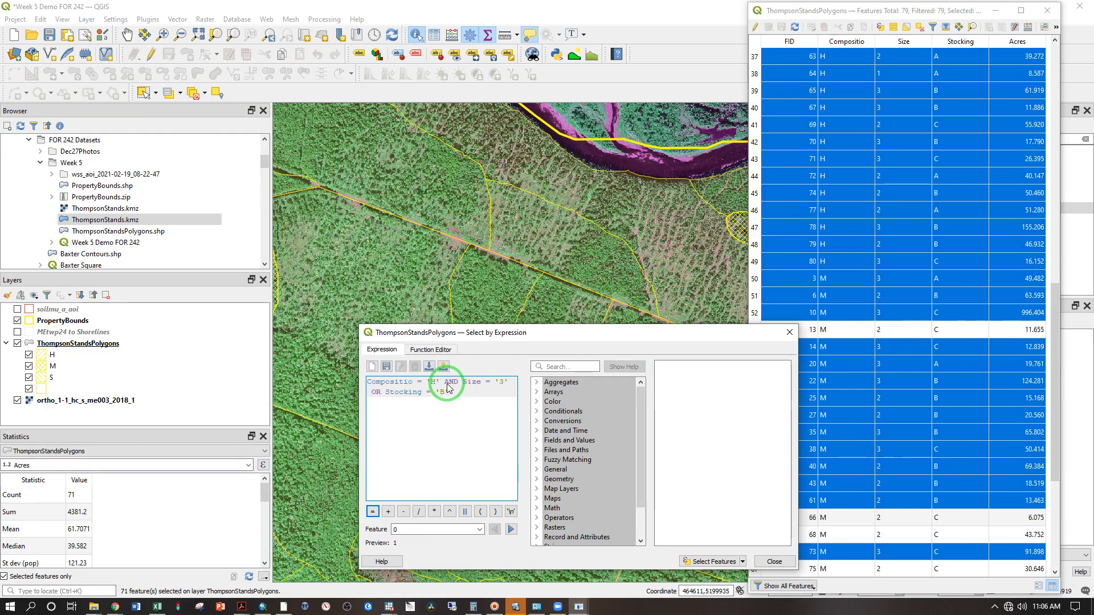
double_click(375, 392)
text(AND)
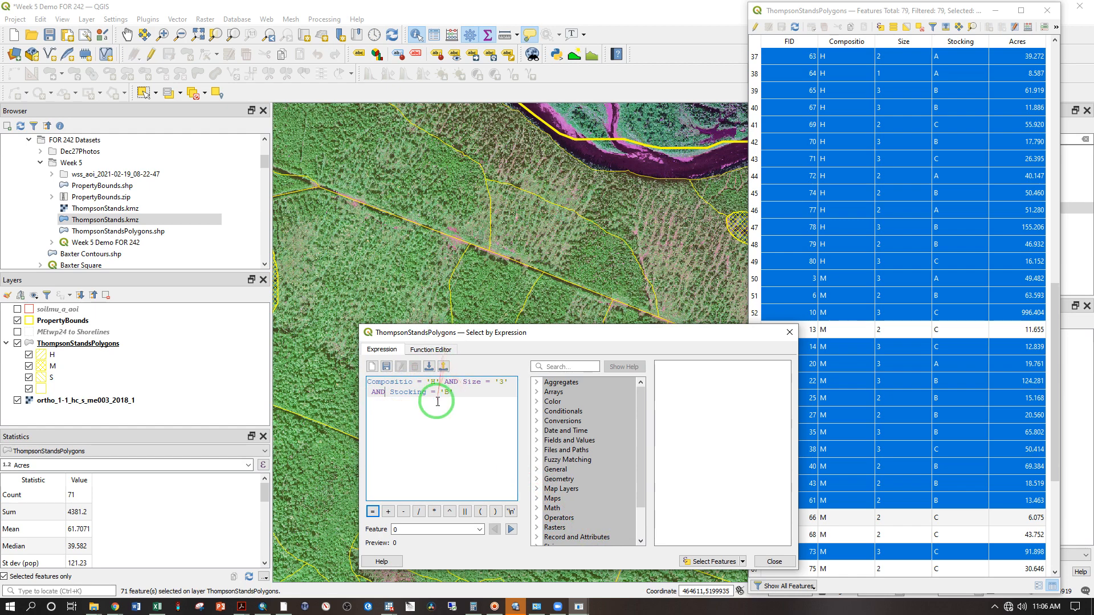
click(715, 561)
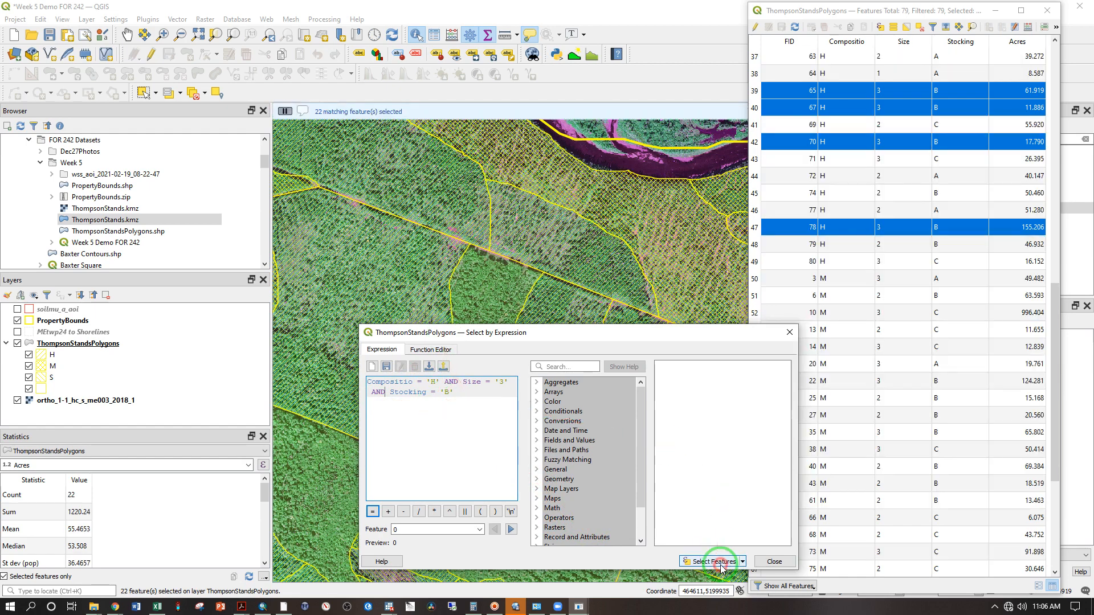
click(790, 332)
Step: Start a new select-by-expression query on ThompsonStandsPolygons and enter Compositio = 'H' AND Size = '3' AND
scroll(550, 333, down, 3)
scroll(550, 333, up, 3)
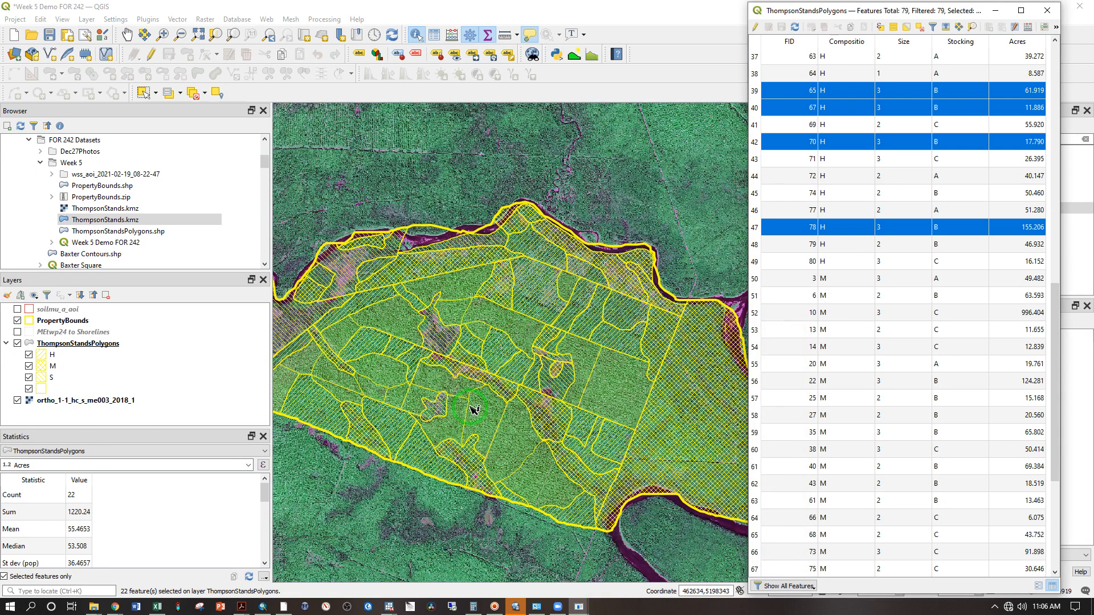
key(ctrl+F3)
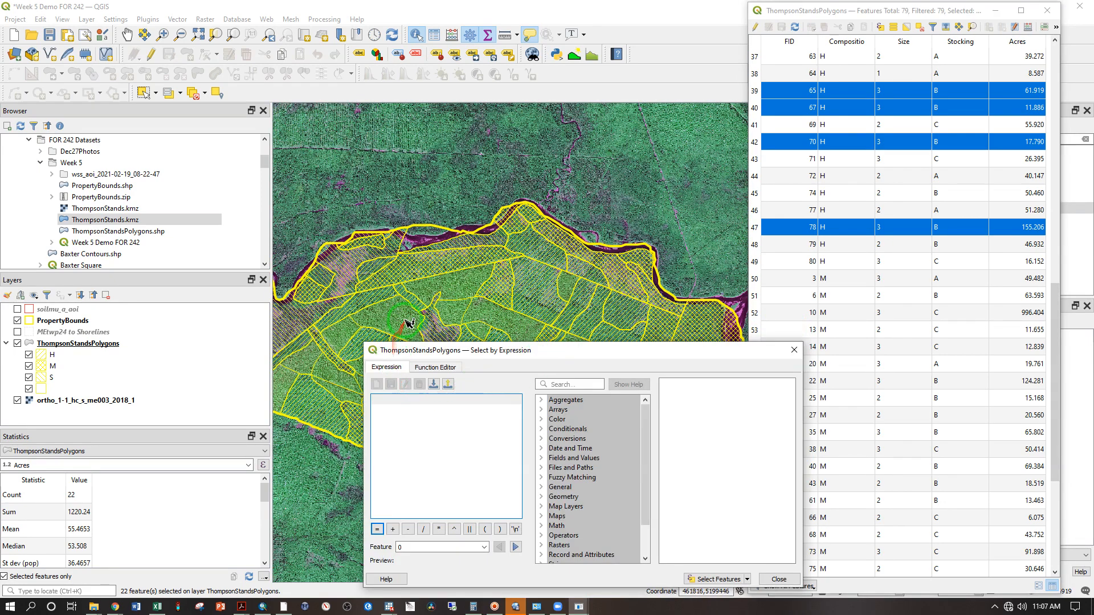
drag(426, 343, 427, 262)
click(409, 356)
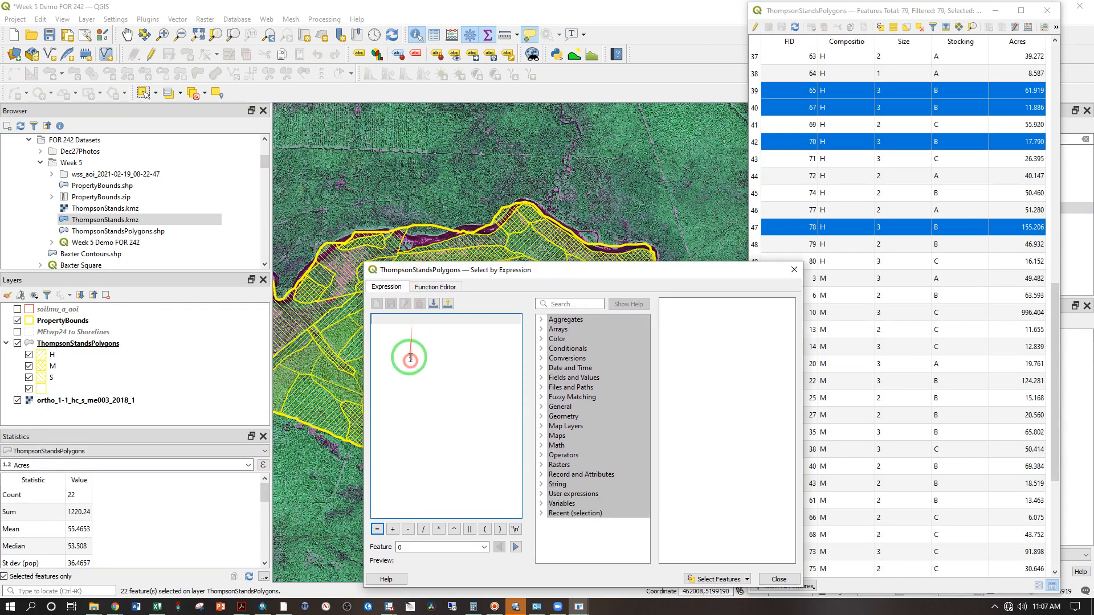
text(Comp)
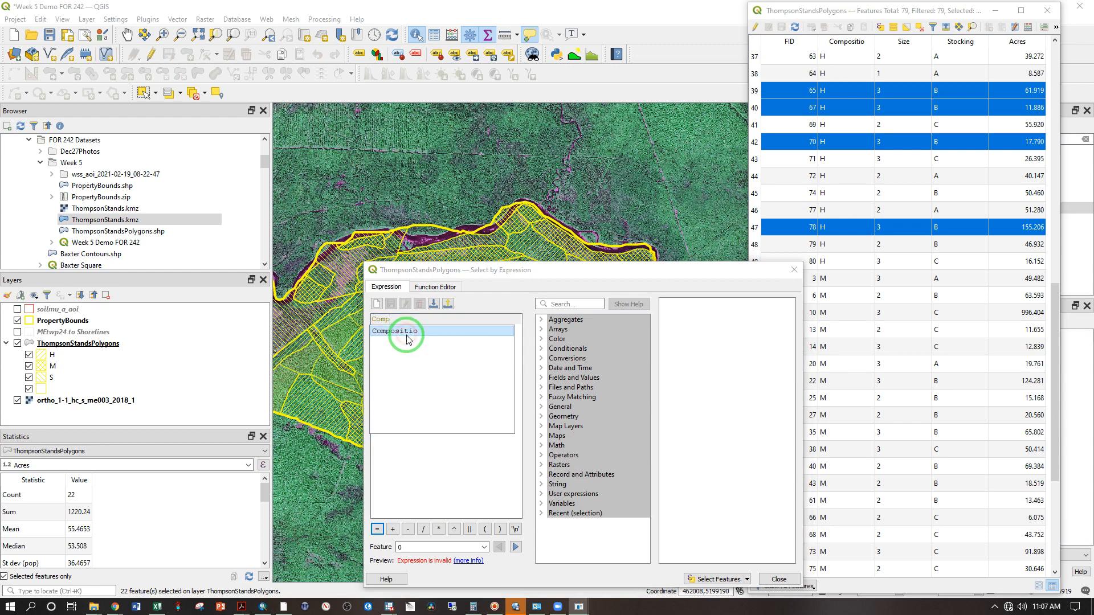
click(407, 337)
text(= )
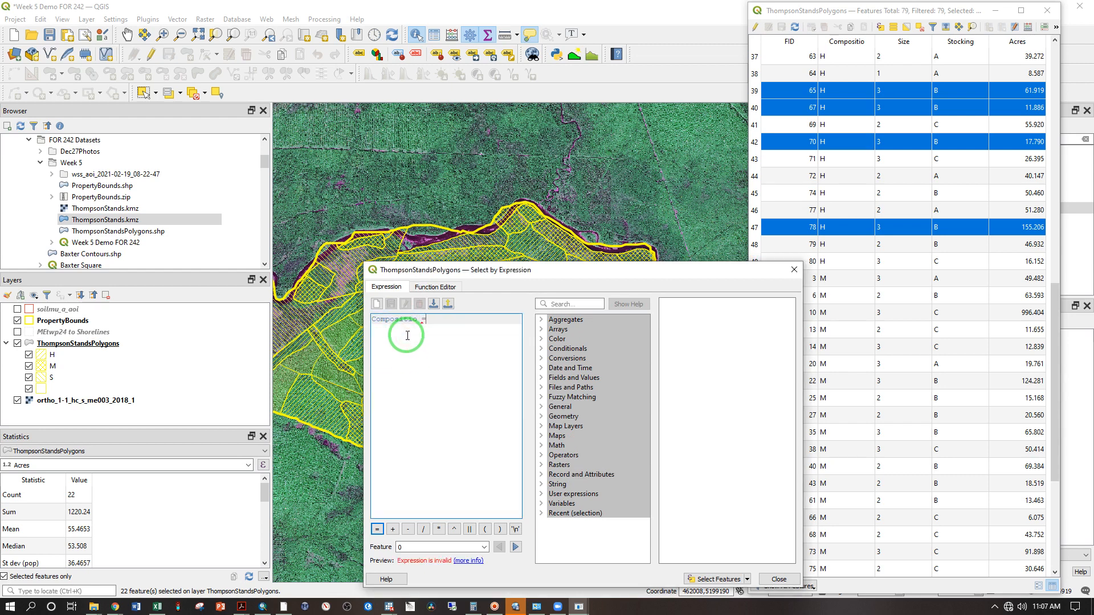
text('H' AND Size)
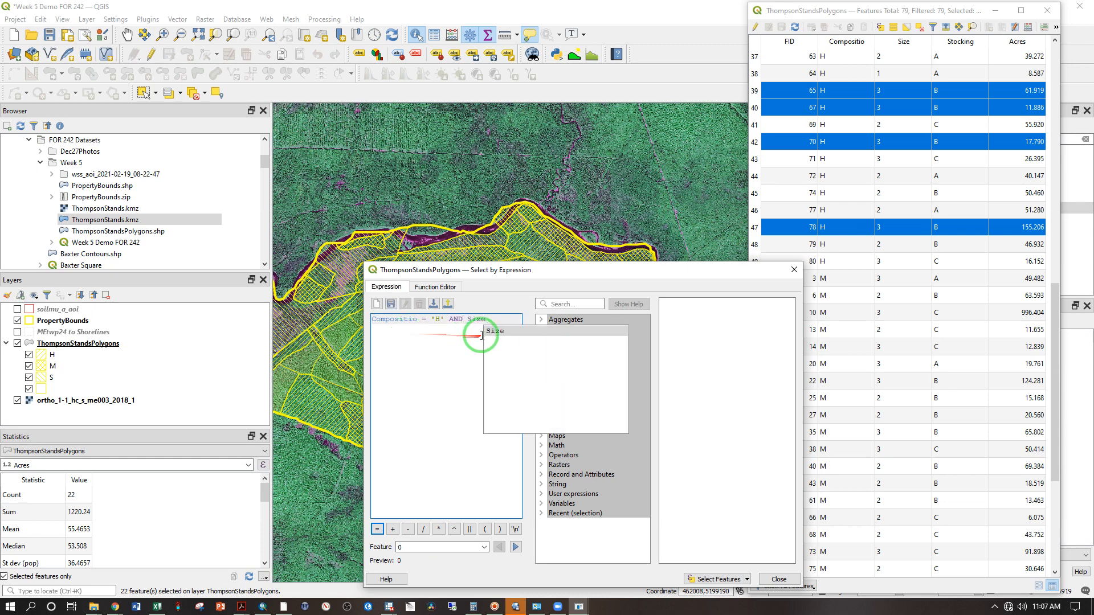
click(500, 333)
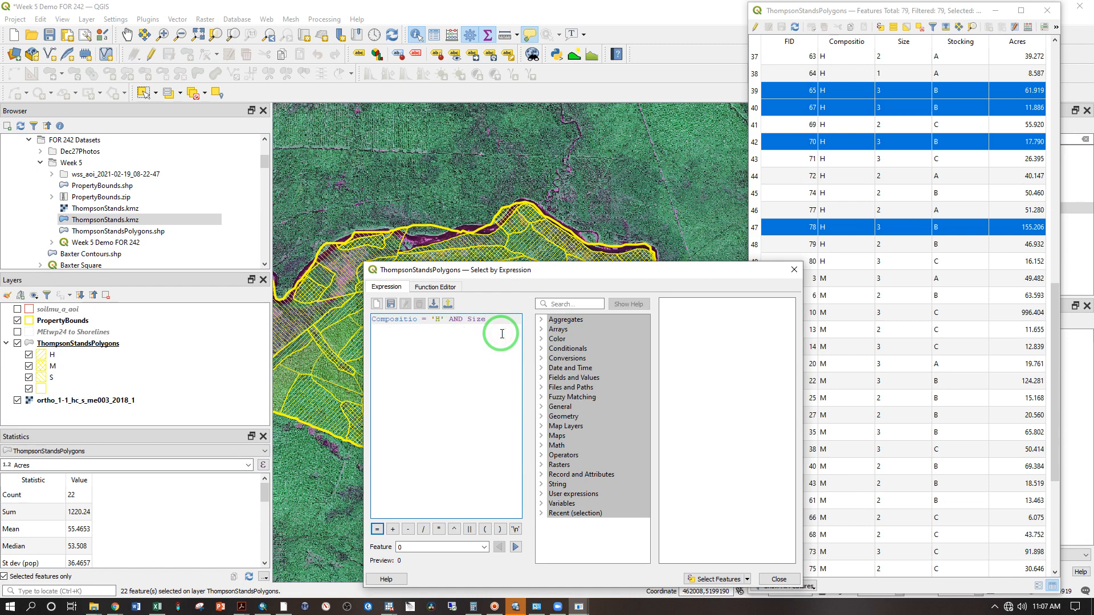
text(= '3' AND )
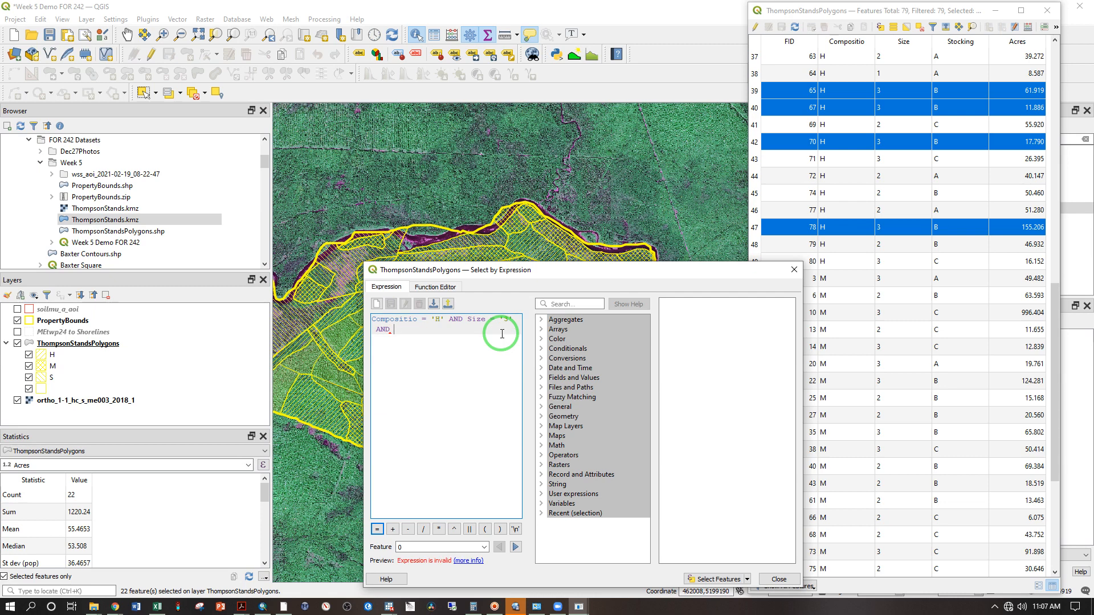
Step: Complete the expression with Stocking = 'A', select the matching stands, and close the expression dialog
text(Stock)
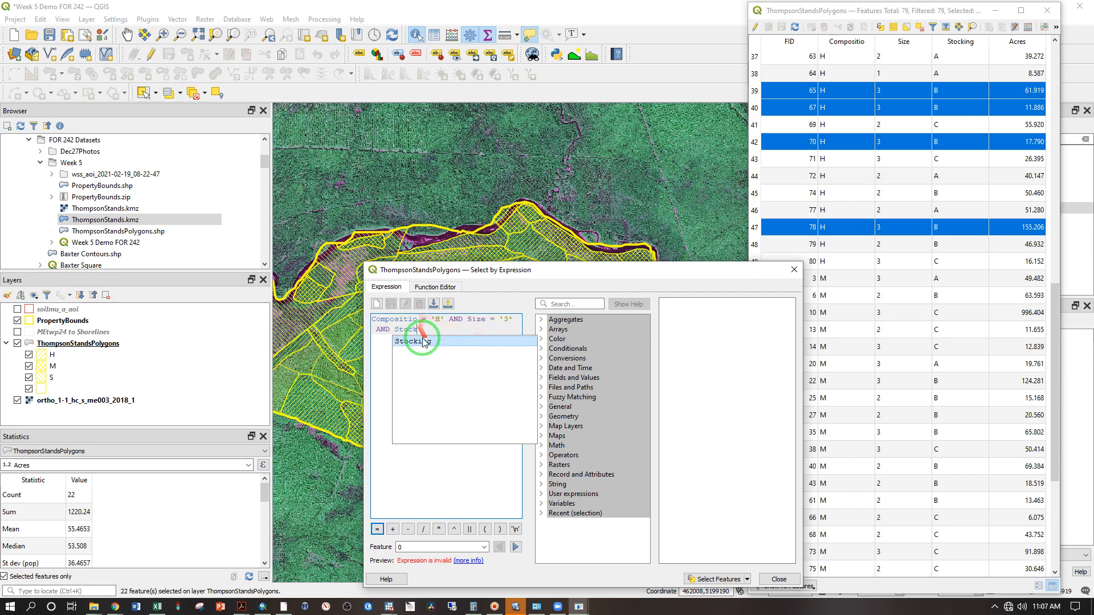
click(422, 341)
text(=)
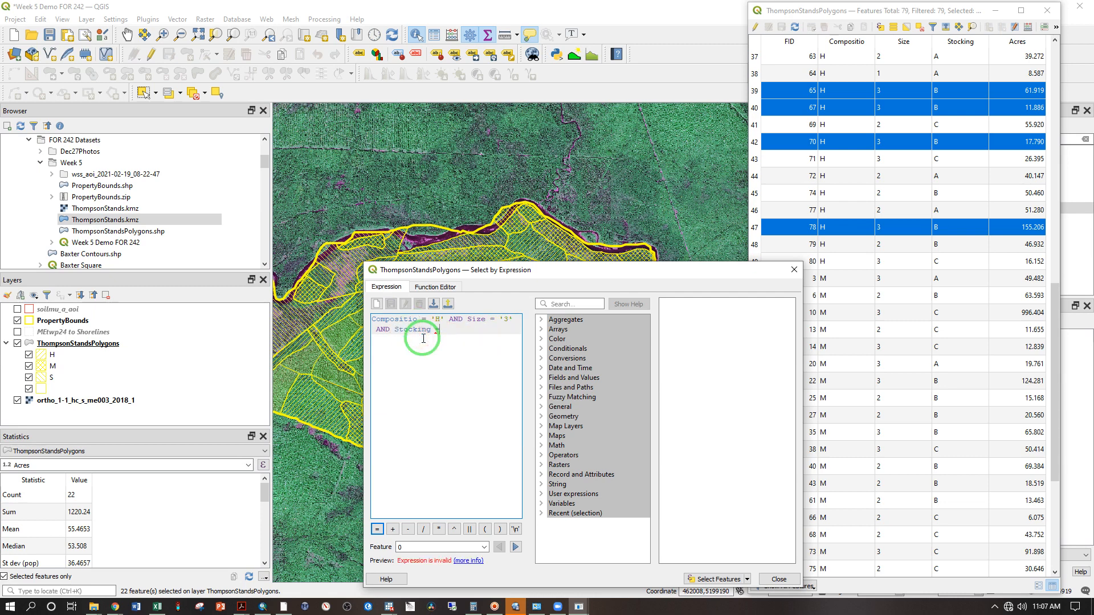
text( 'A')
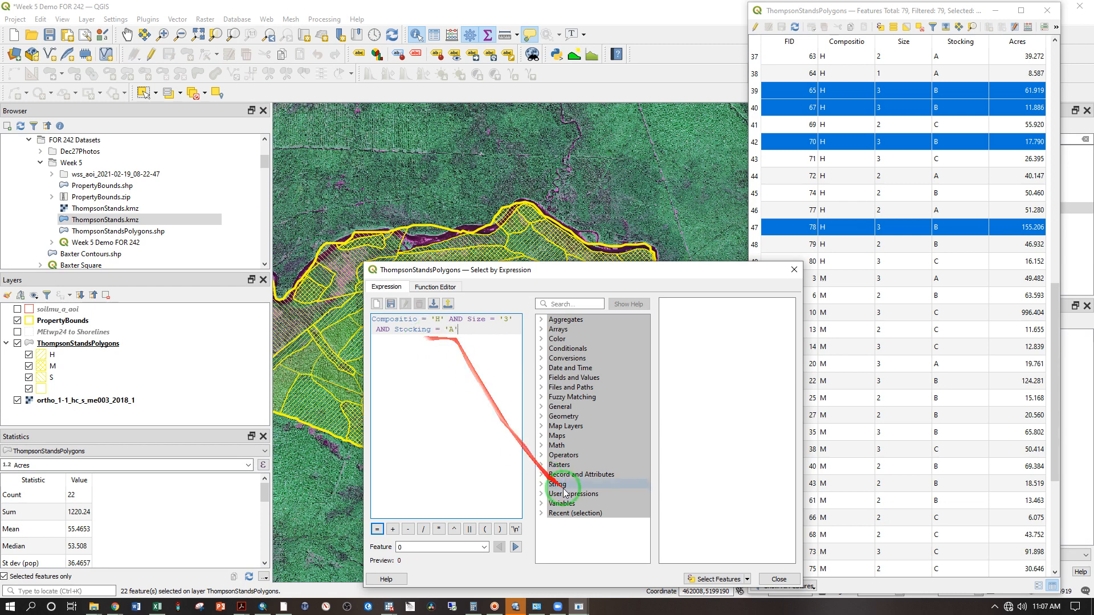
click(716, 580)
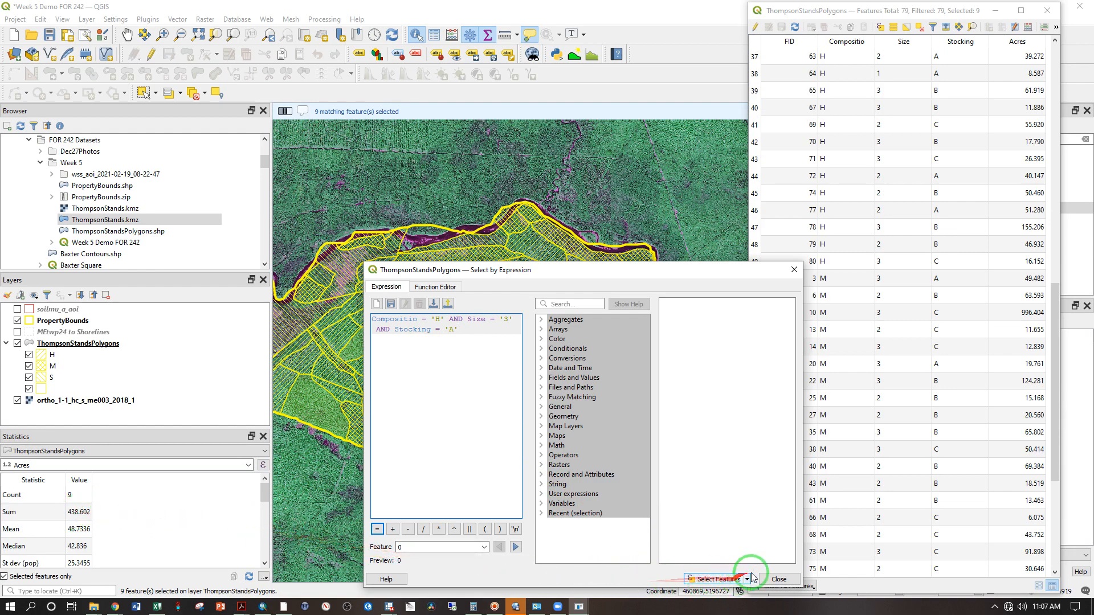
click(775, 580)
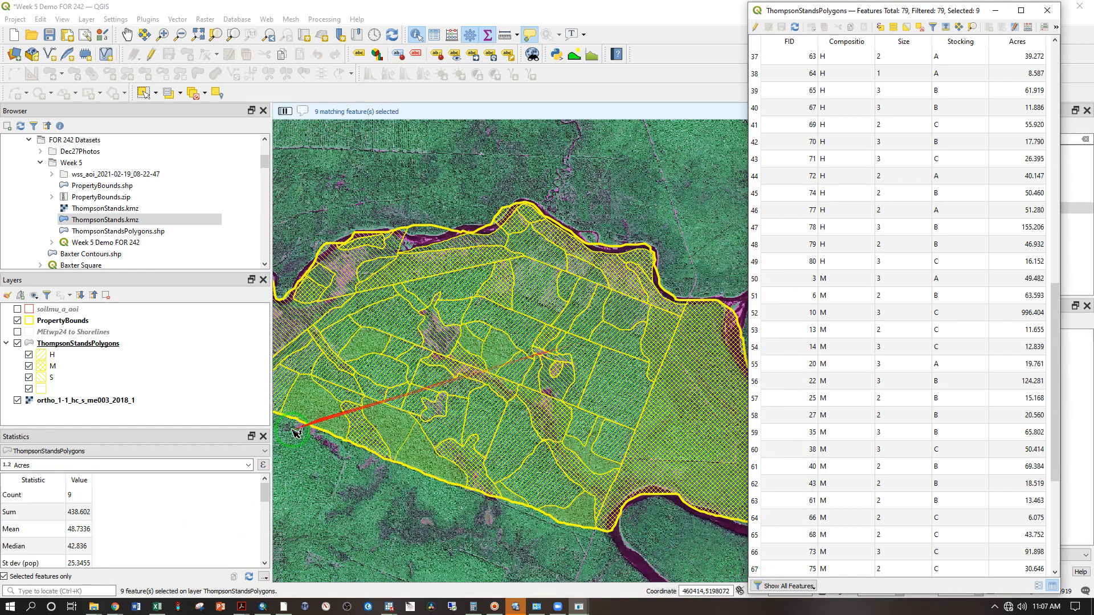
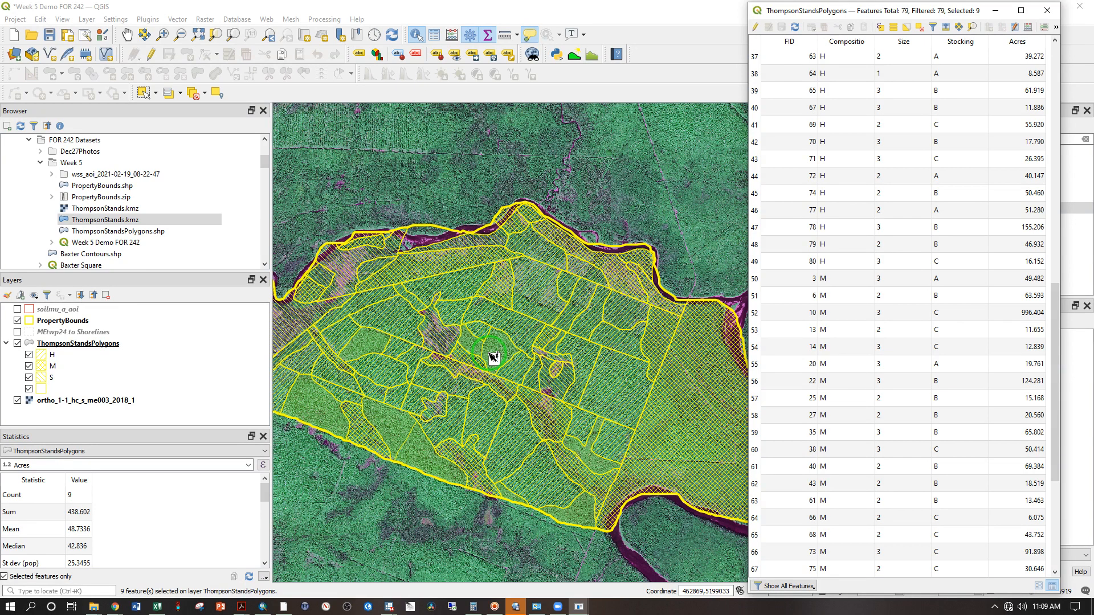
Step: Return to the main map window and create a new print layout titled Stand Type Map Thompson
click(490, 354)
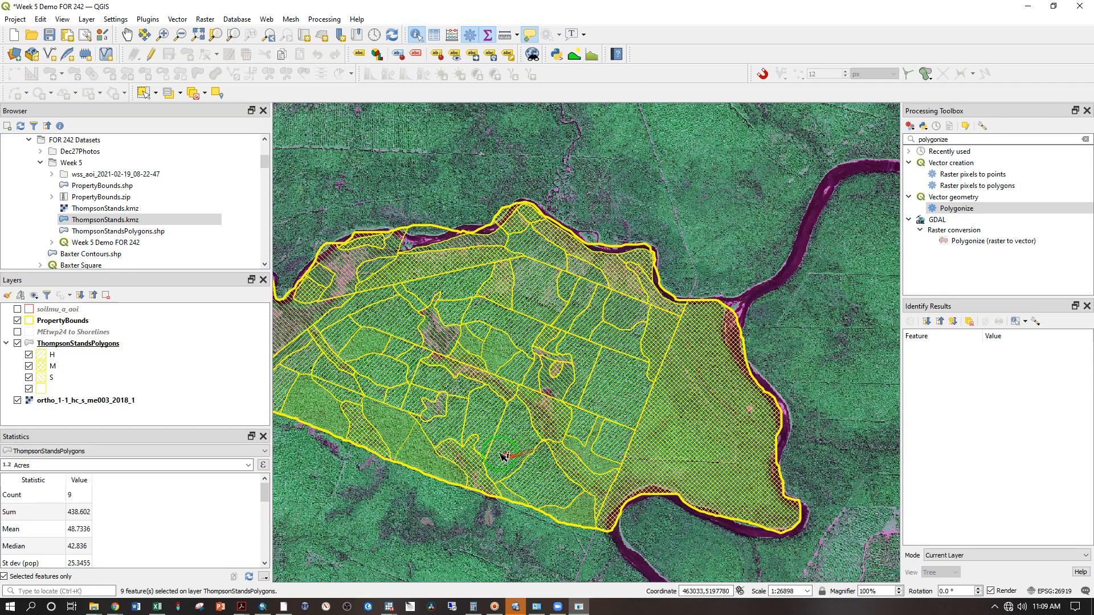
click(15, 19)
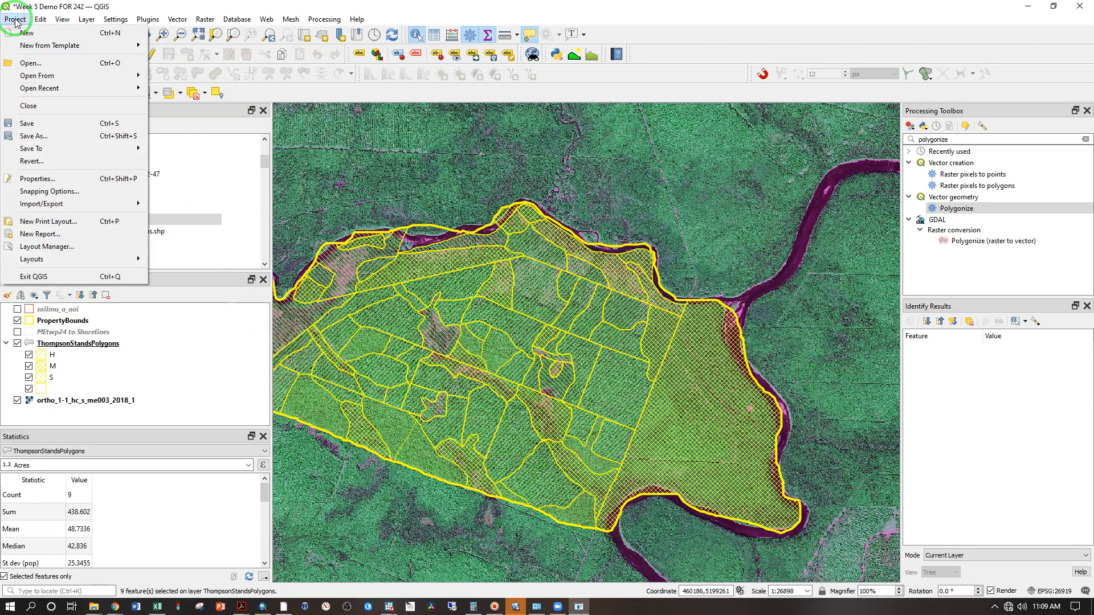
click(32, 222)
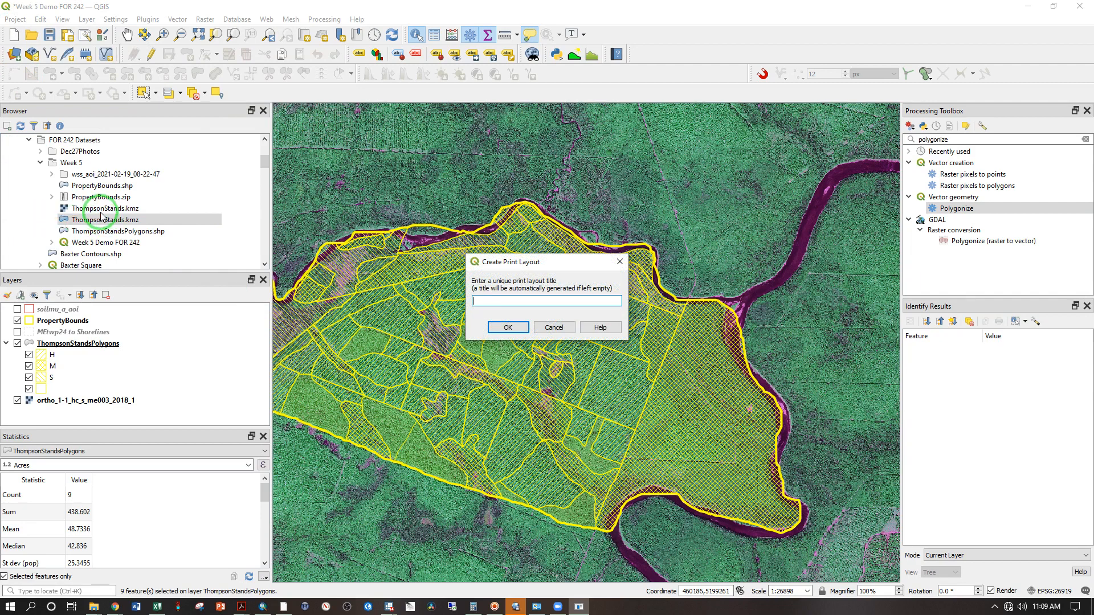
text(Stand Type map)
key(BackSpace)
key(BackSpace)
text(Map Thompson)
key(Return)
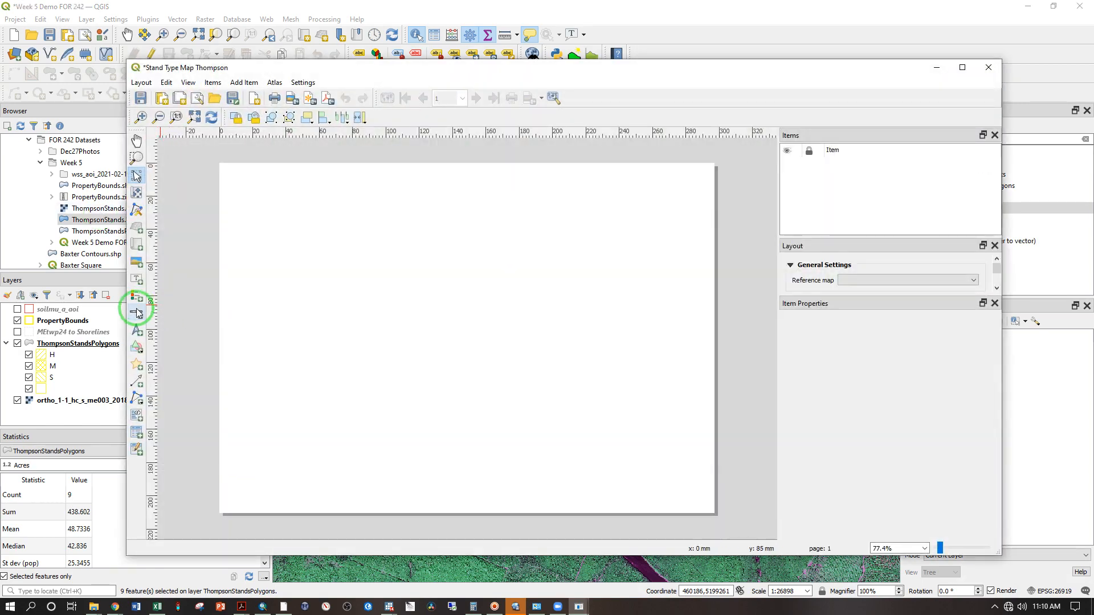
Step: Add a map item to the layout that covers the entire page from corner to corner
click(138, 246)
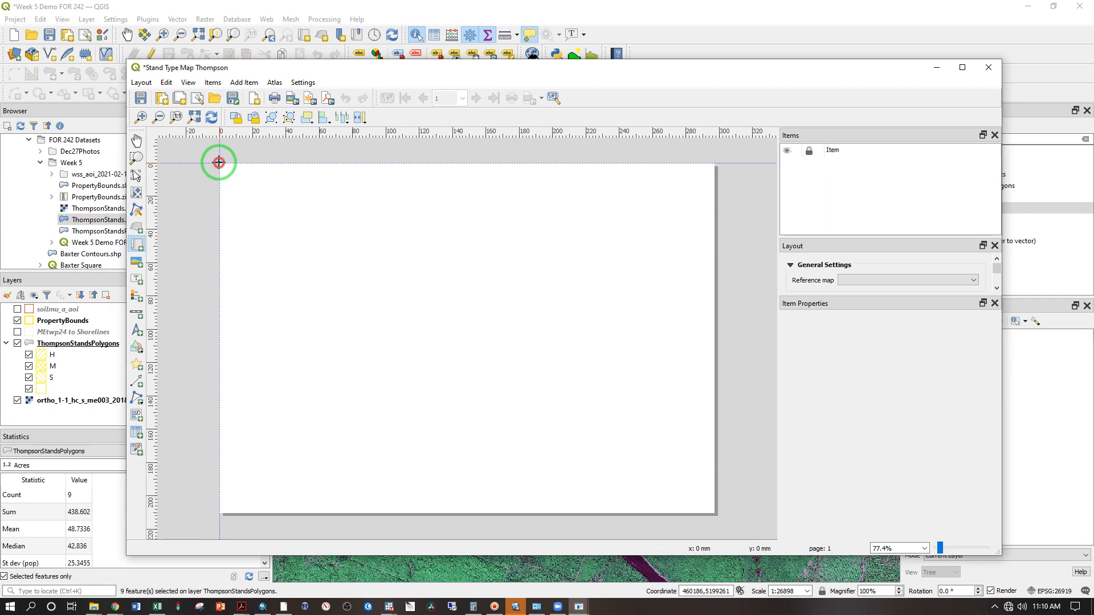
drag(219, 162, 715, 513)
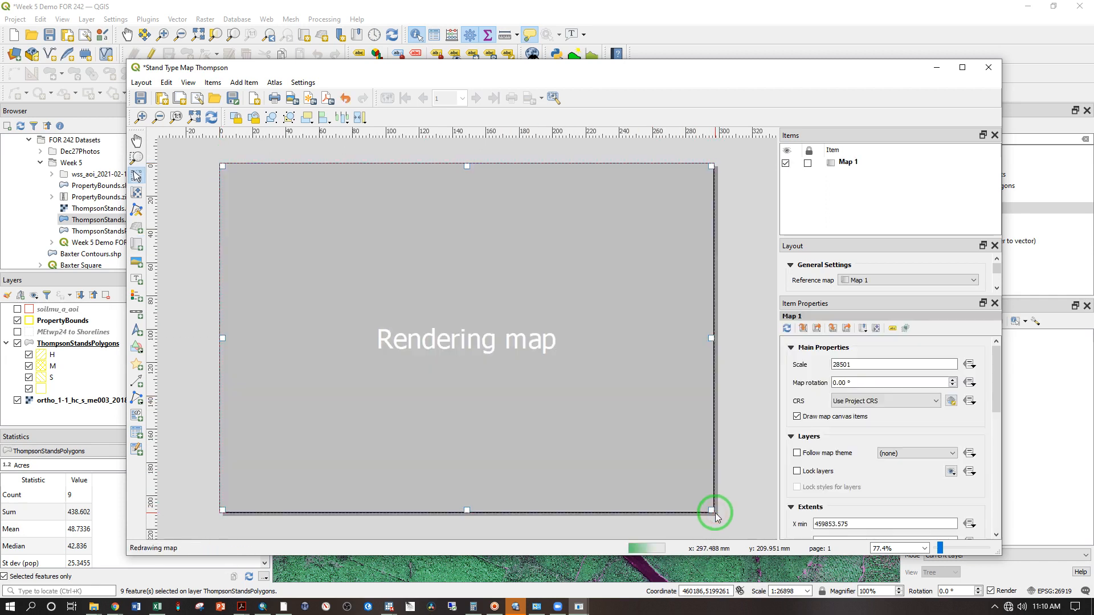
Step: Activate the Move Item Content tool to reposition the stands within the layout's map frame
click(137, 194)
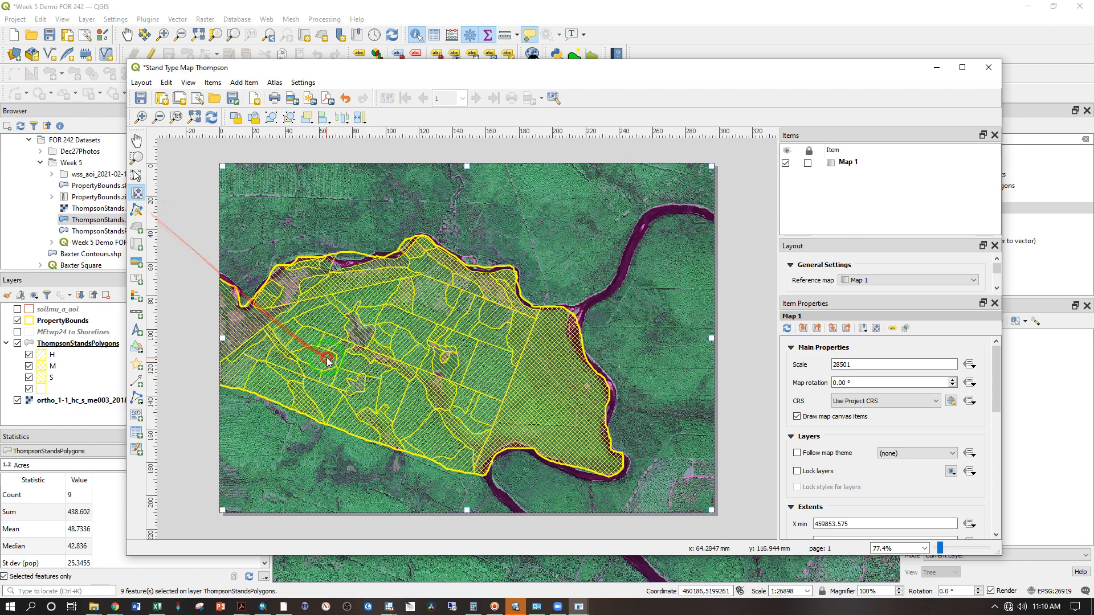
Step: Move the map content so the whole Thompson property sits centred inside the map frame
drag(322, 366, 392, 344)
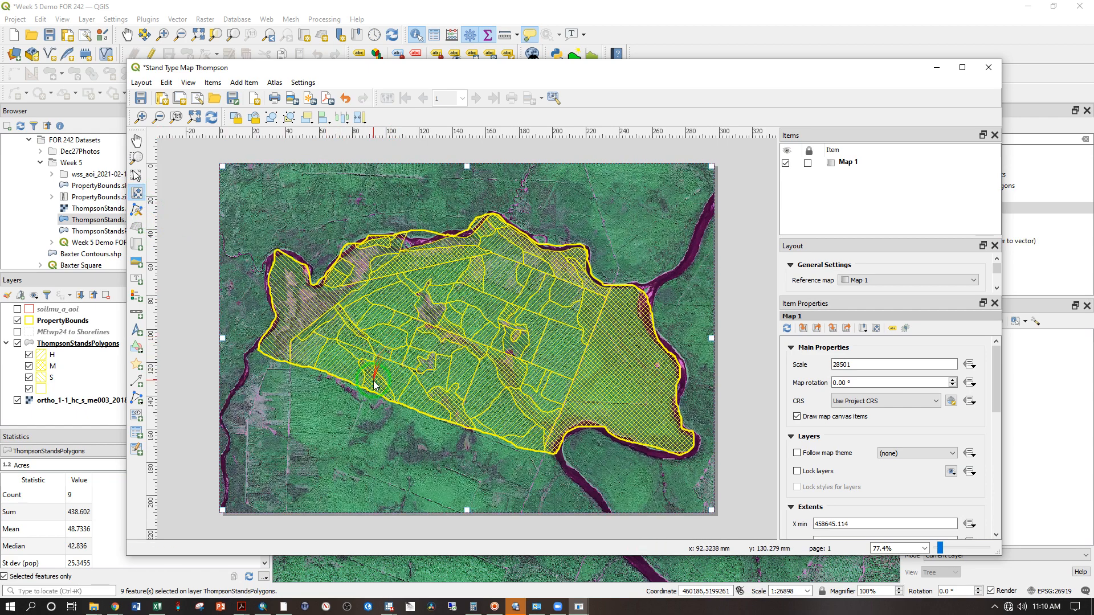
drag(495, 342, 489, 342)
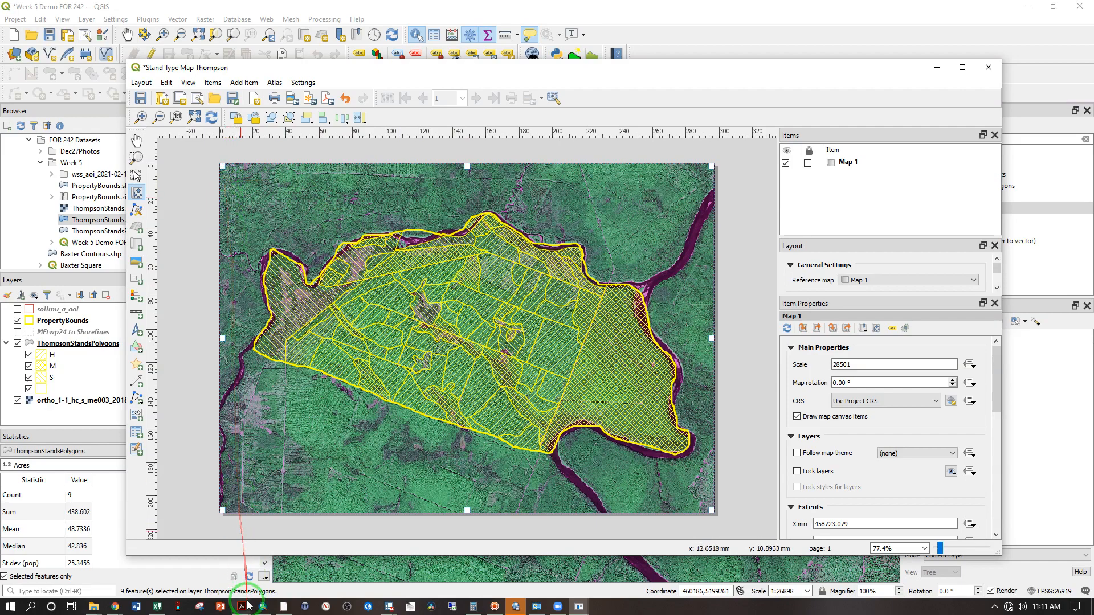
Step: Switch to Adobe Acrobat, examine the layout of the Standard UMFK Forestry Stand Type Map example, and return to the QGIS layout
mouse_move(248, 605)
click(428, 548)
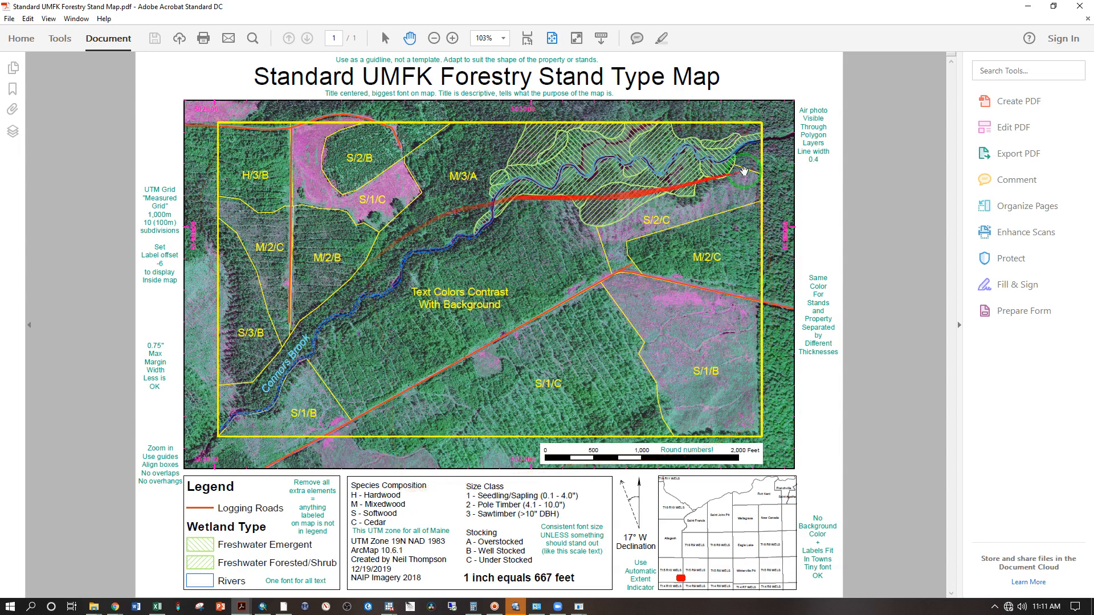
click(1028, 6)
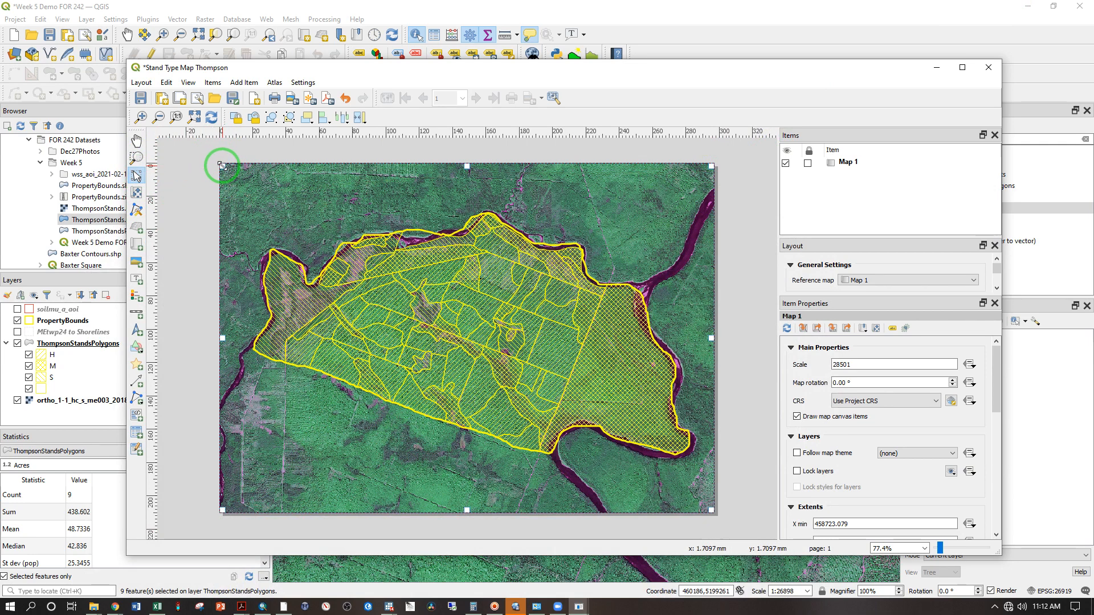
Step: Shrink the map frame to leave page margins, with its lower edge at about 152 mm, and re-centre the property inside it
drag(222, 165, 258, 205)
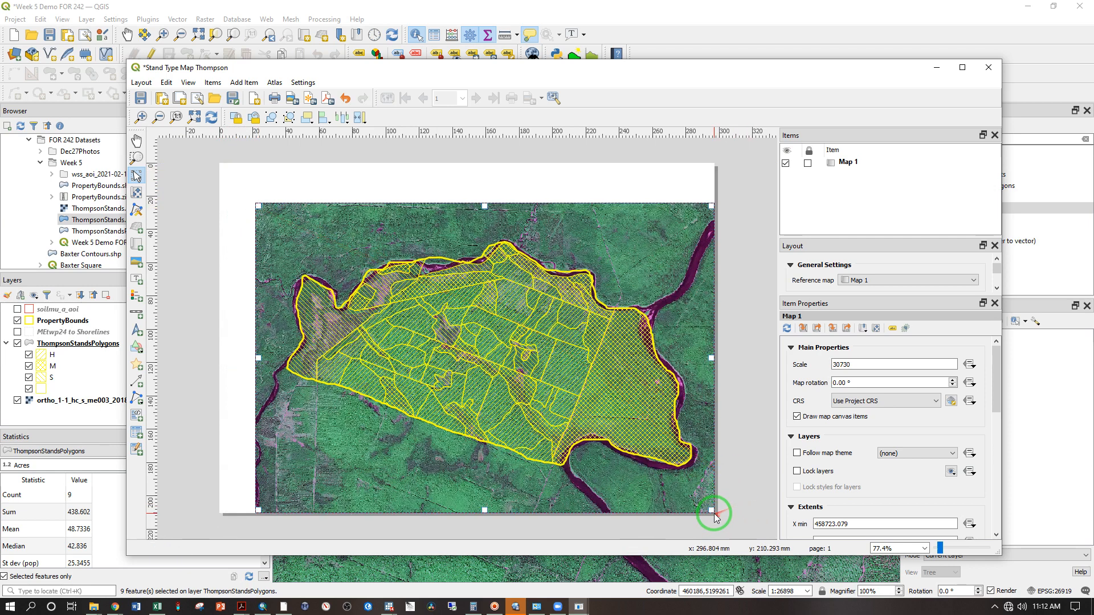
drag(712, 510, 684, 412)
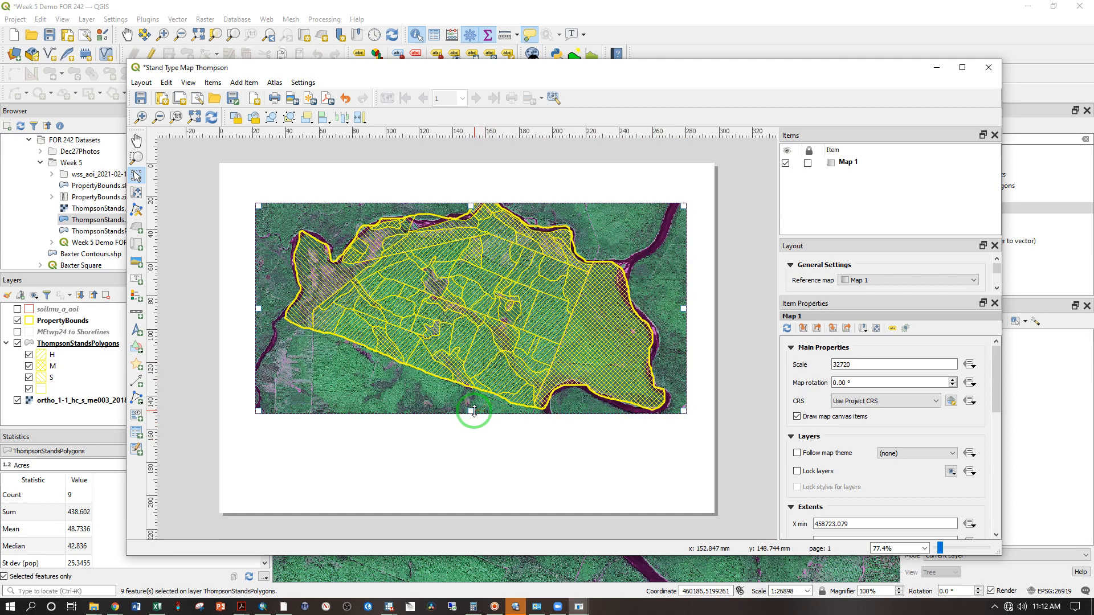
drag(474, 411, 473, 417)
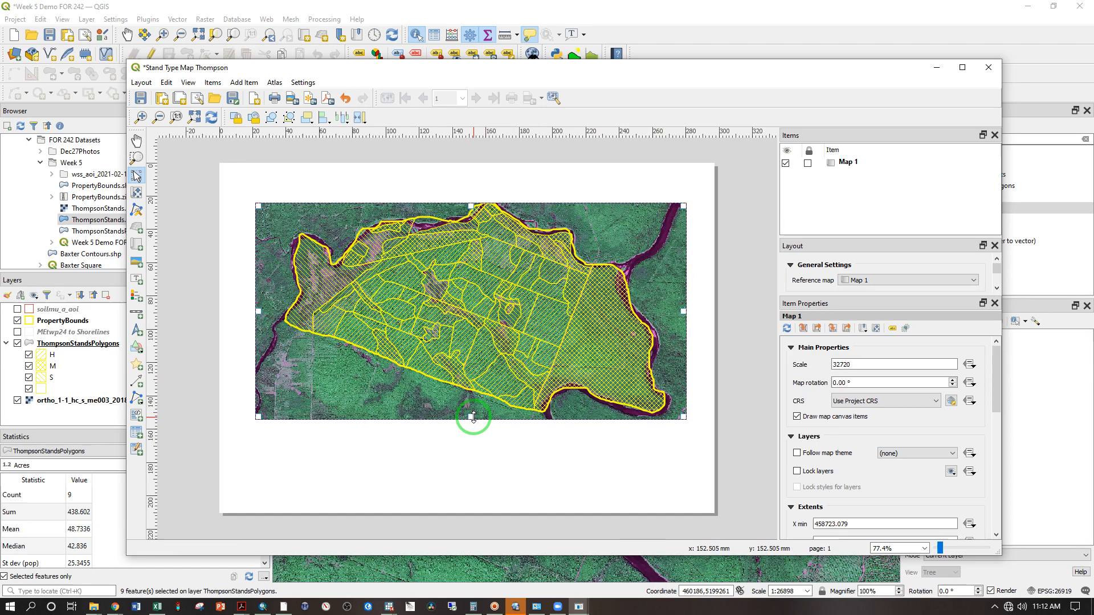
click(140, 192)
drag(529, 292, 528, 302)
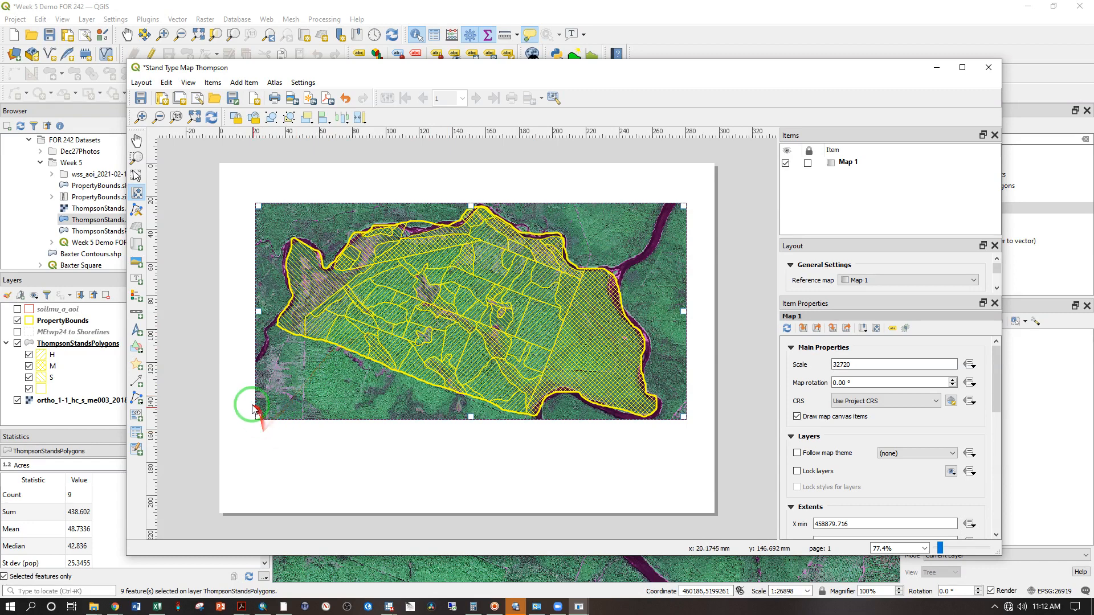
Step: Add a wide label above the map frame with the text "Thompson Property Stand Map"
click(136, 279)
drag(321, 176, 635, 196)
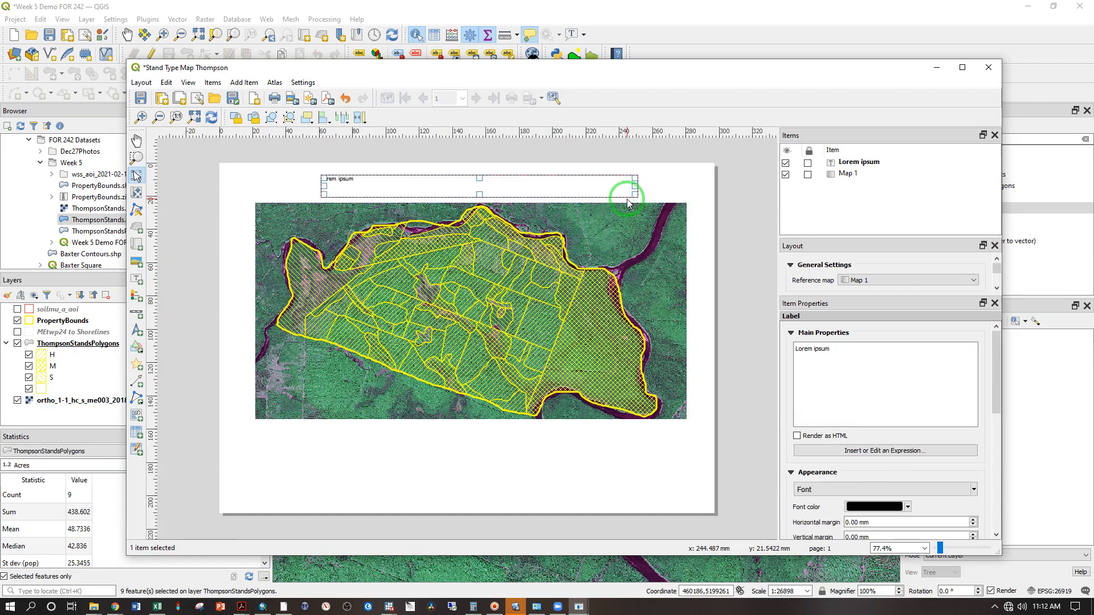
click(838, 366)
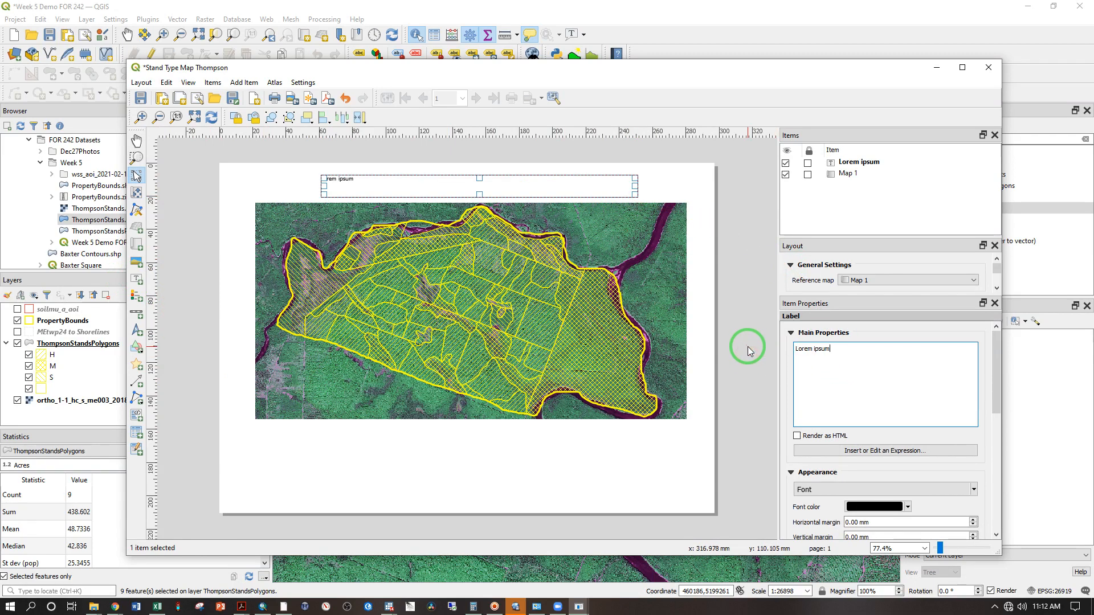
key(BackSpace)
key(BackSpace)
key(BackSpace)
key(BackSpace)
key(BackSpace)
key(BackSpace)
key(BackSpace)
key(BackSpace)
key(BackSpace)
key(BackSpace)
key(BackSpace)
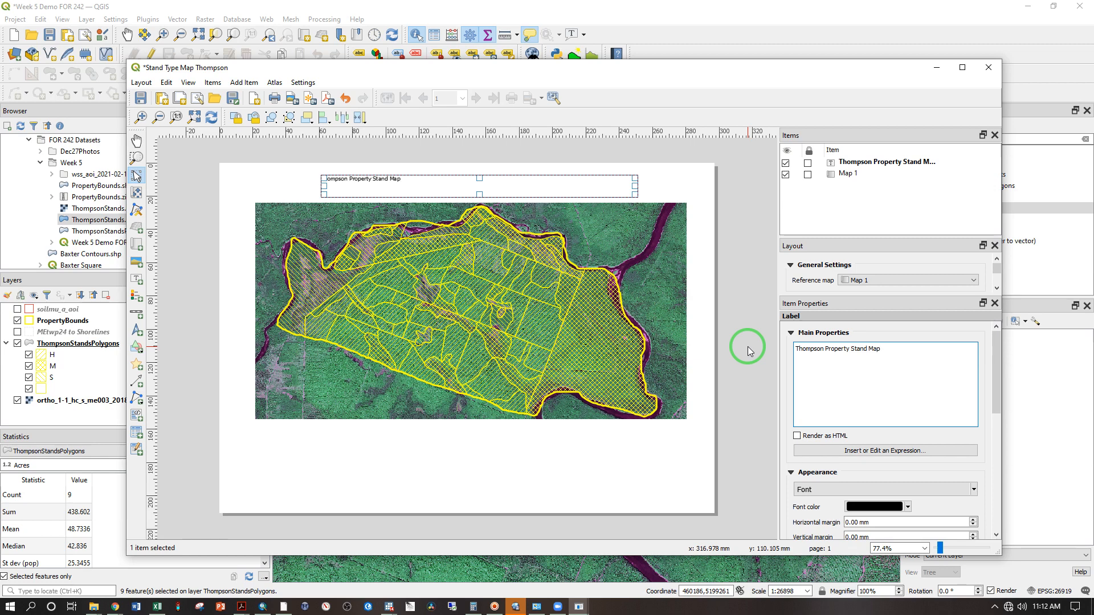
click(748, 351)
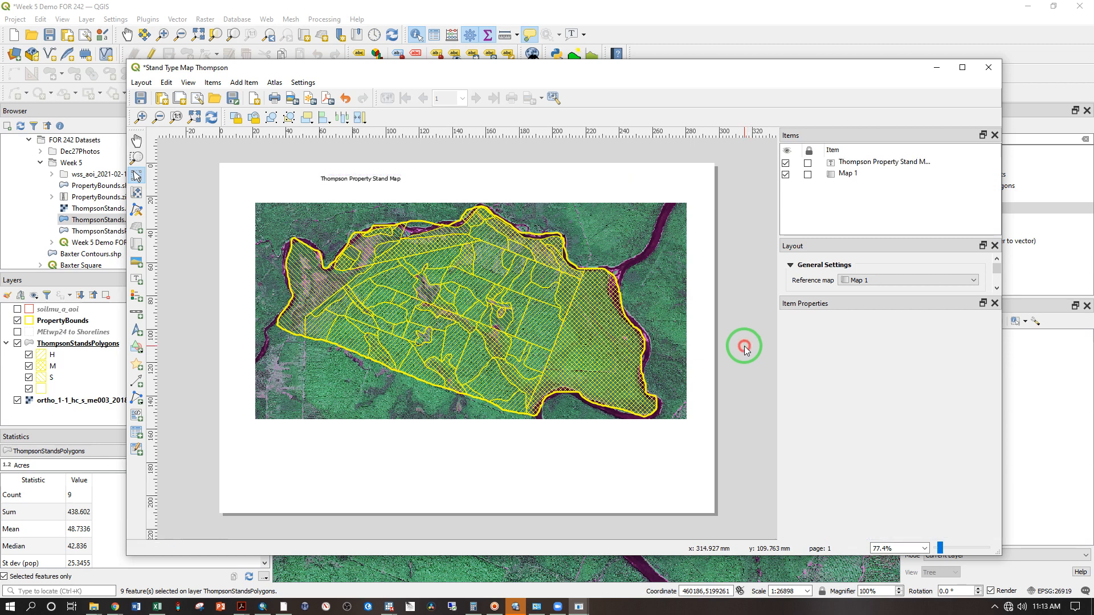
Step: Enlarge the title label's font to size 28 so the title fits on one line in its box
click(336, 181)
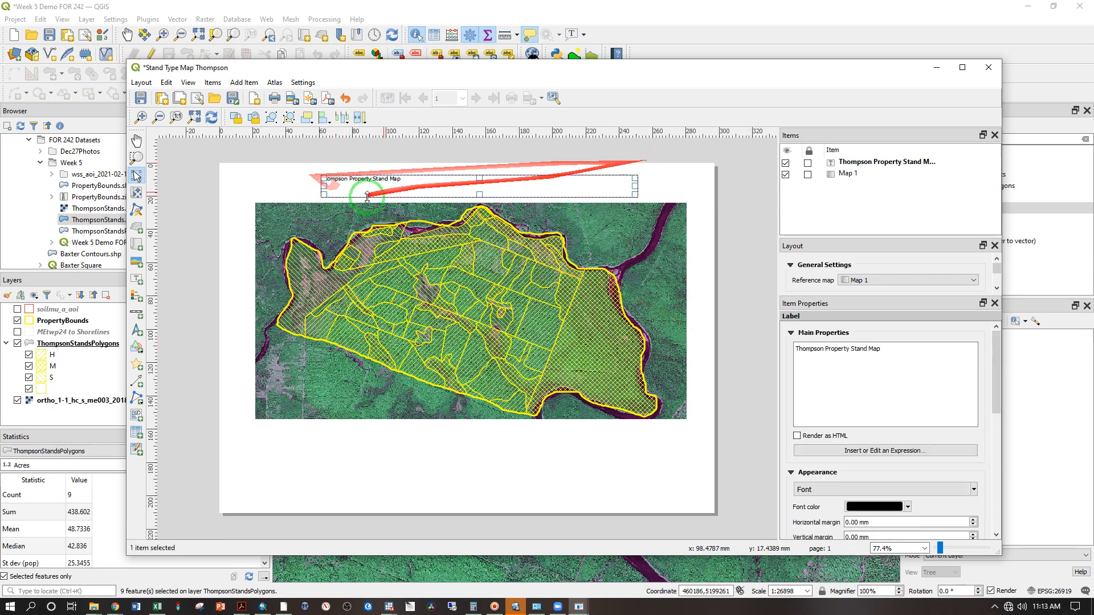
click(823, 490)
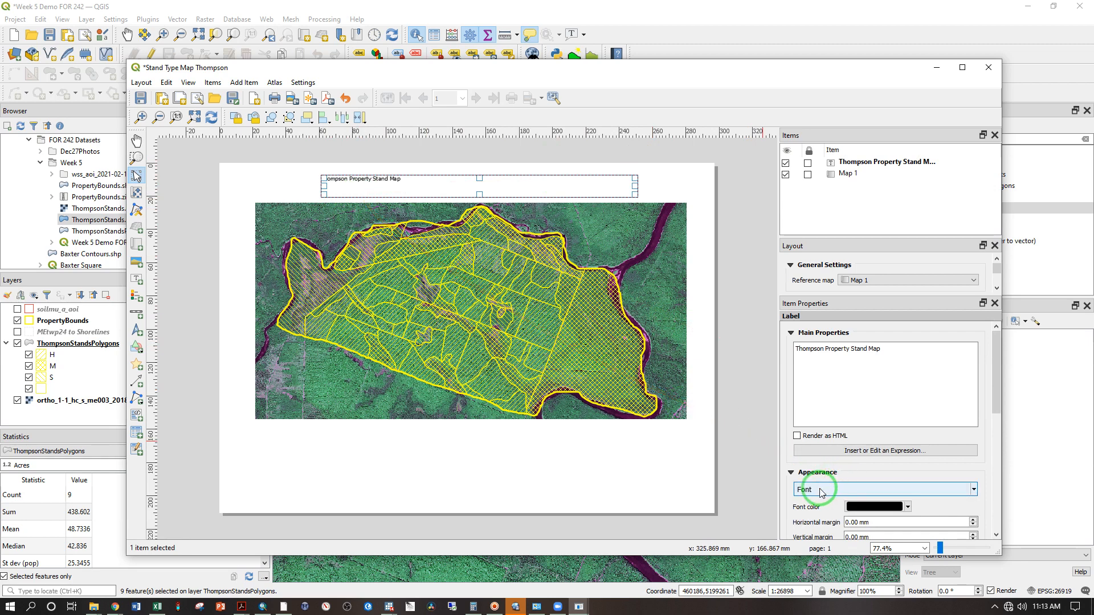
click(820, 493)
scroll(647, 256, down, 3)
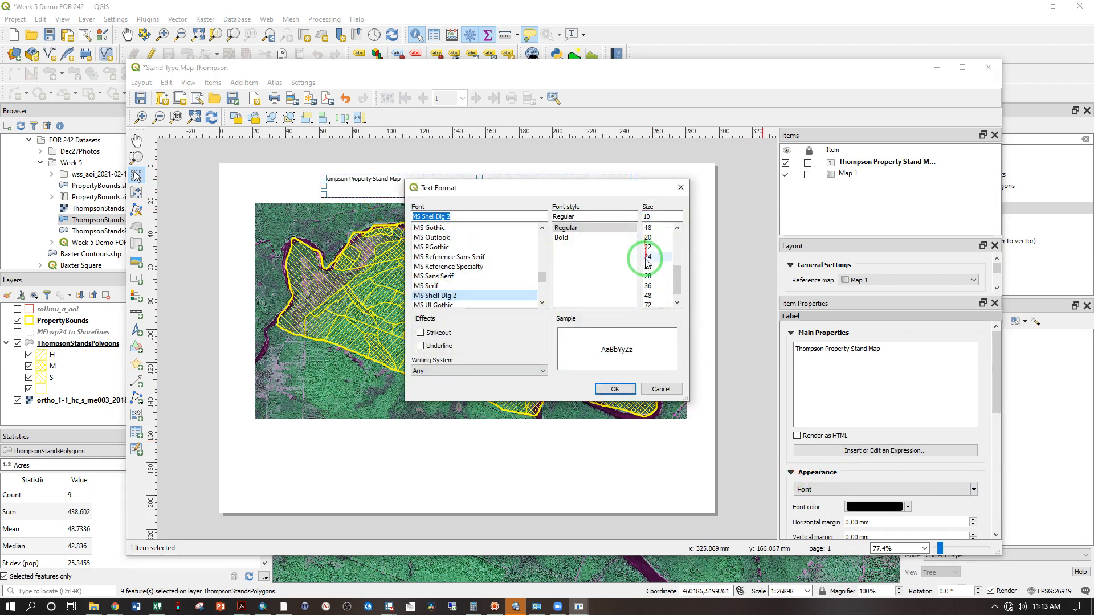
scroll(648, 264, down, 1)
click(648, 286)
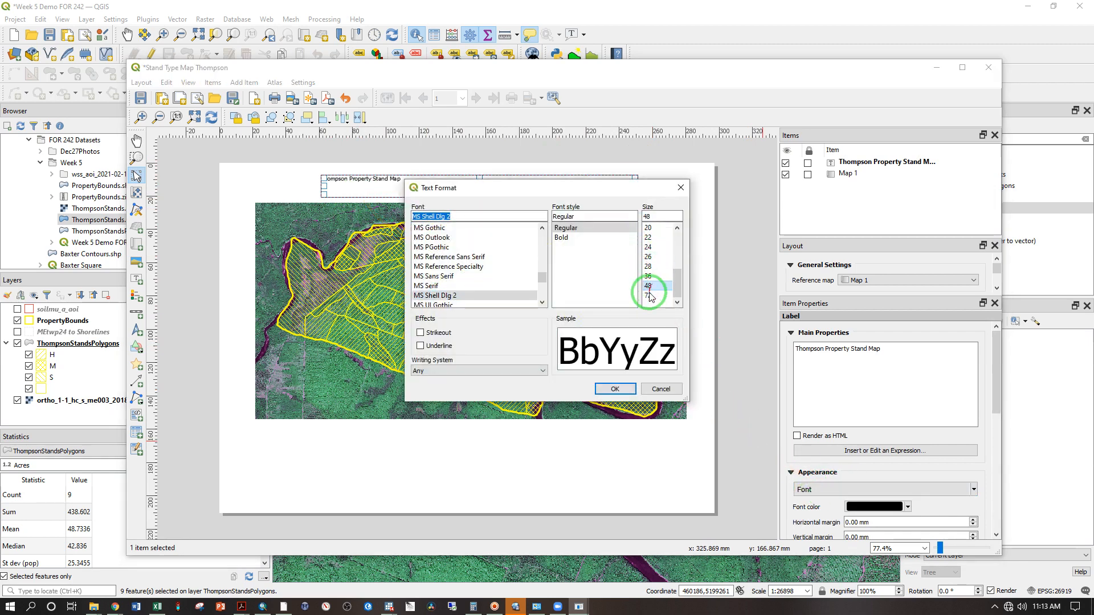
click(622, 390)
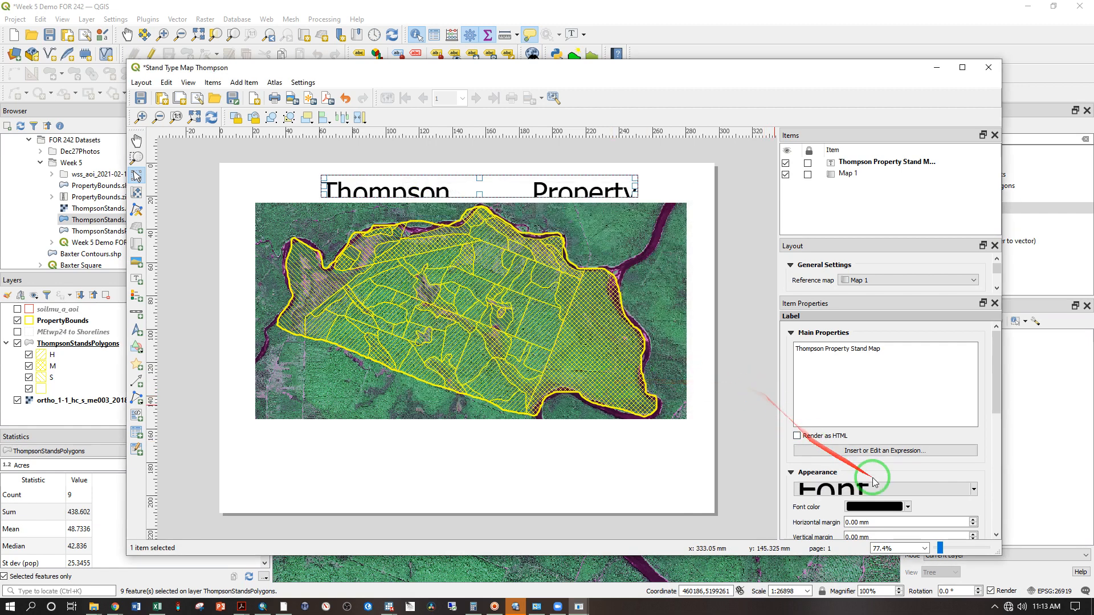
click(875, 483)
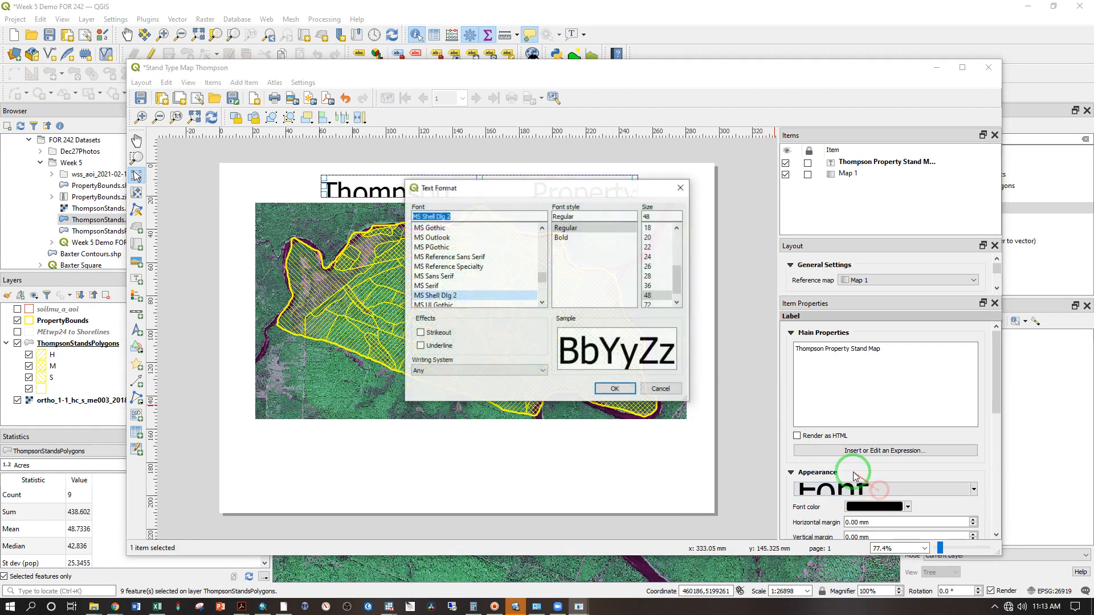
click(650, 285)
click(615, 388)
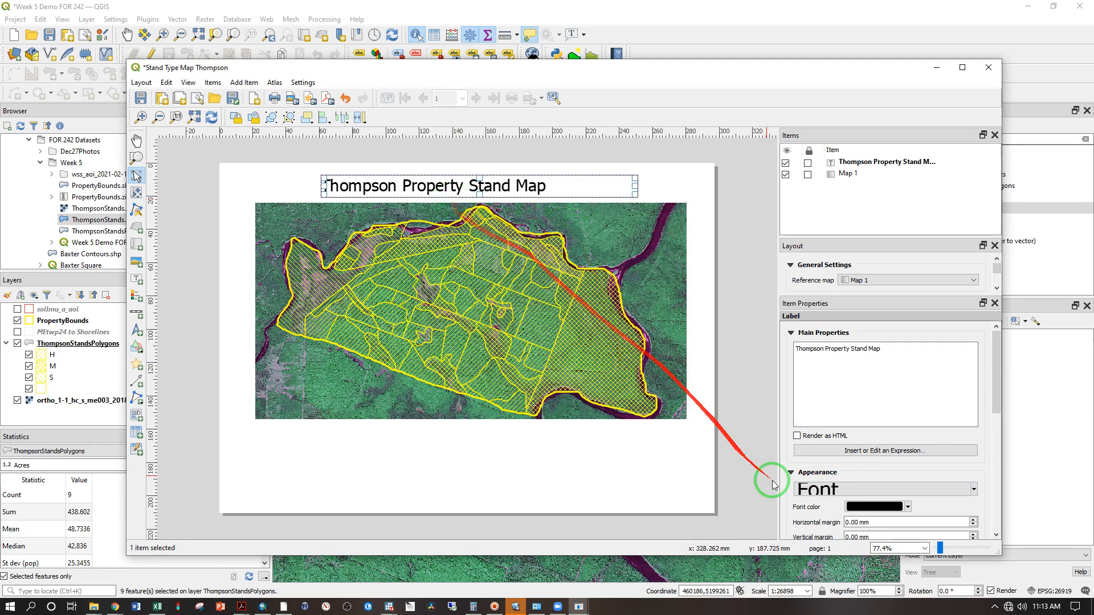
Step: Align the title text horizontally to the center and shift its label to sit centred above the map frame
scroll(817, 522, down, 2)
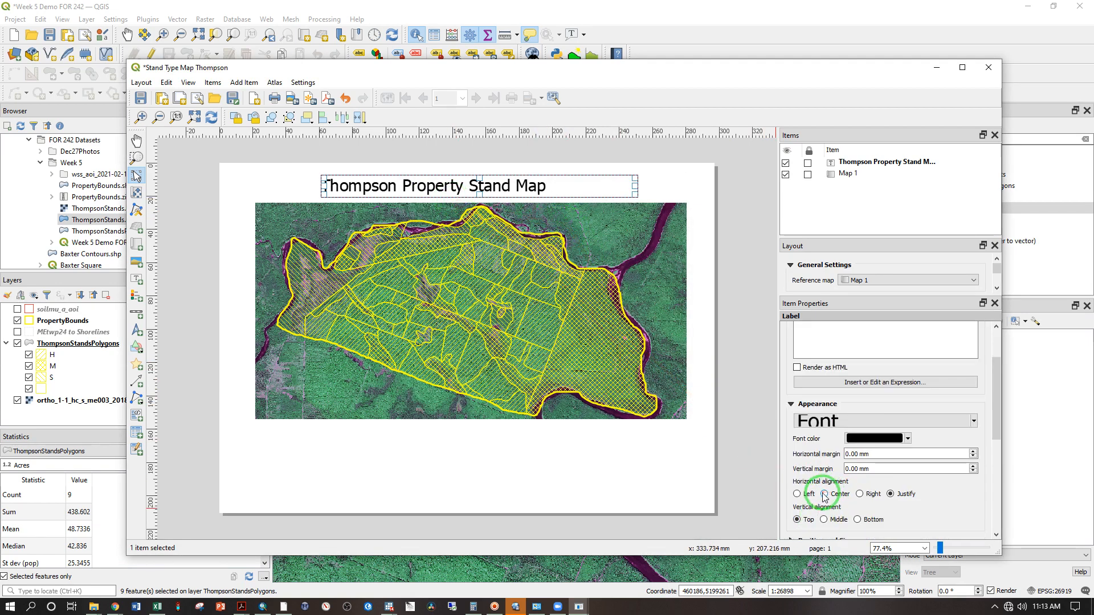
click(824, 493)
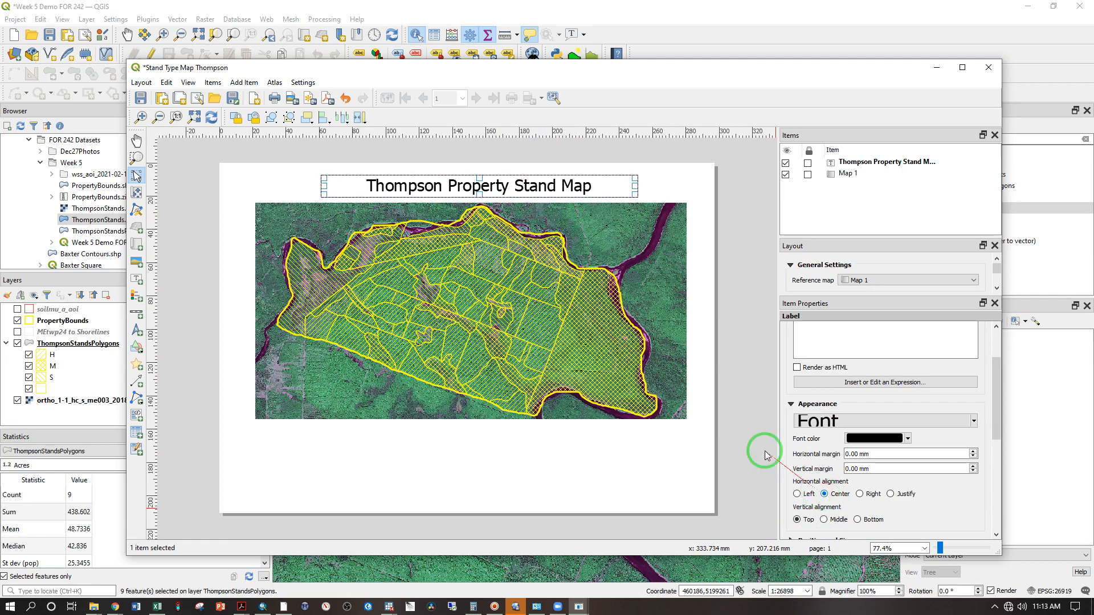
mouse_move(533, 180)
mouse_down()
mouse_move(539, 188)
mouse_move(525, 188)
mouse_up()
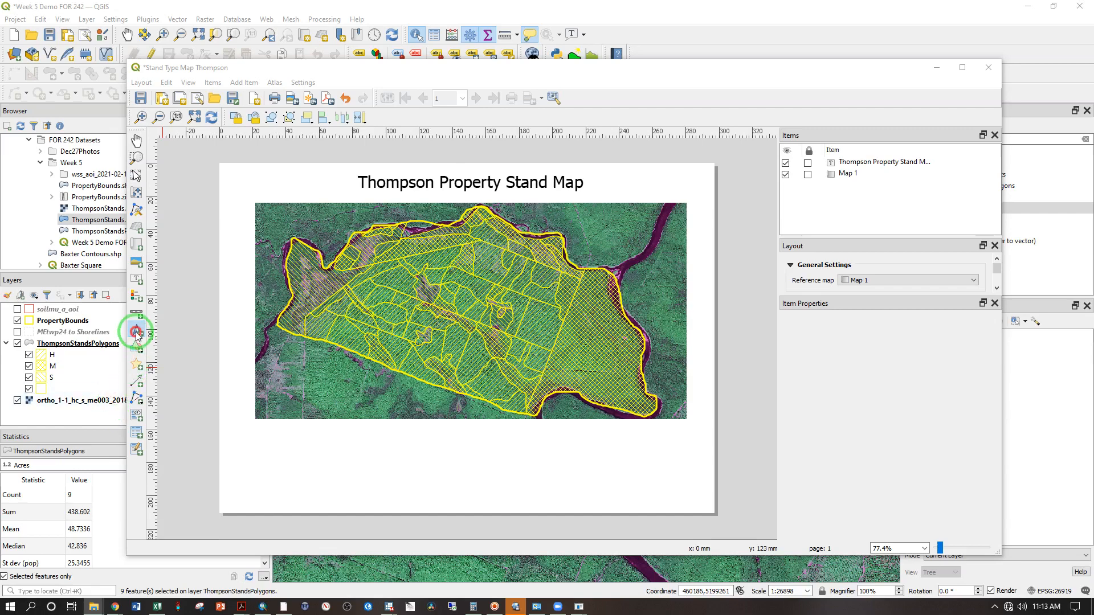
Step: Add a north arrow below the map frame's lower-left corner, using the NorthArrow_09 declination symbol from the arrows group
click(137, 332)
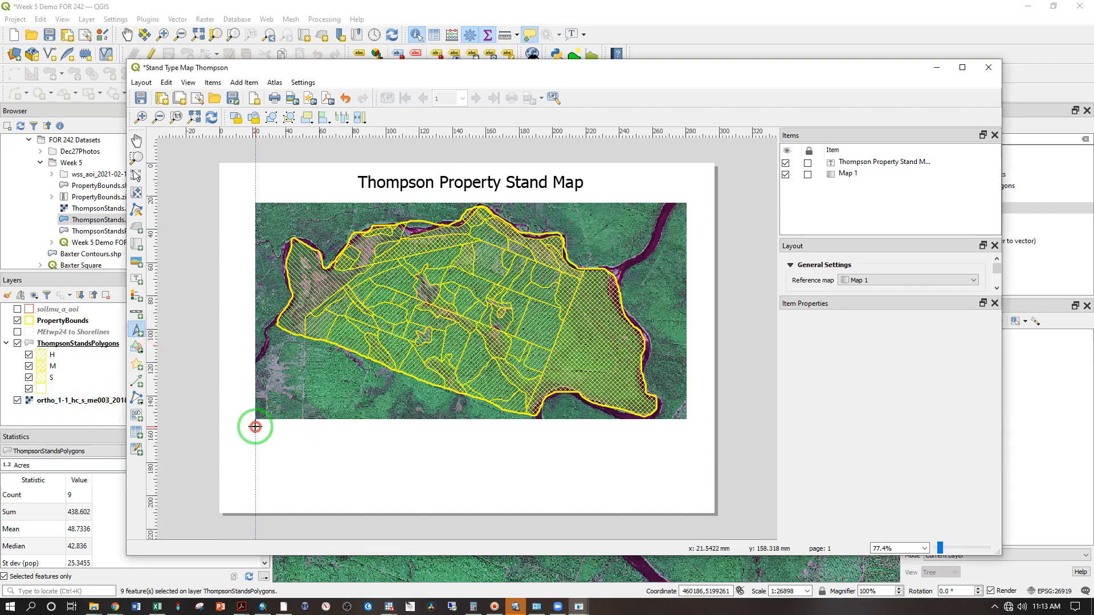
drag(256, 427, 279, 475)
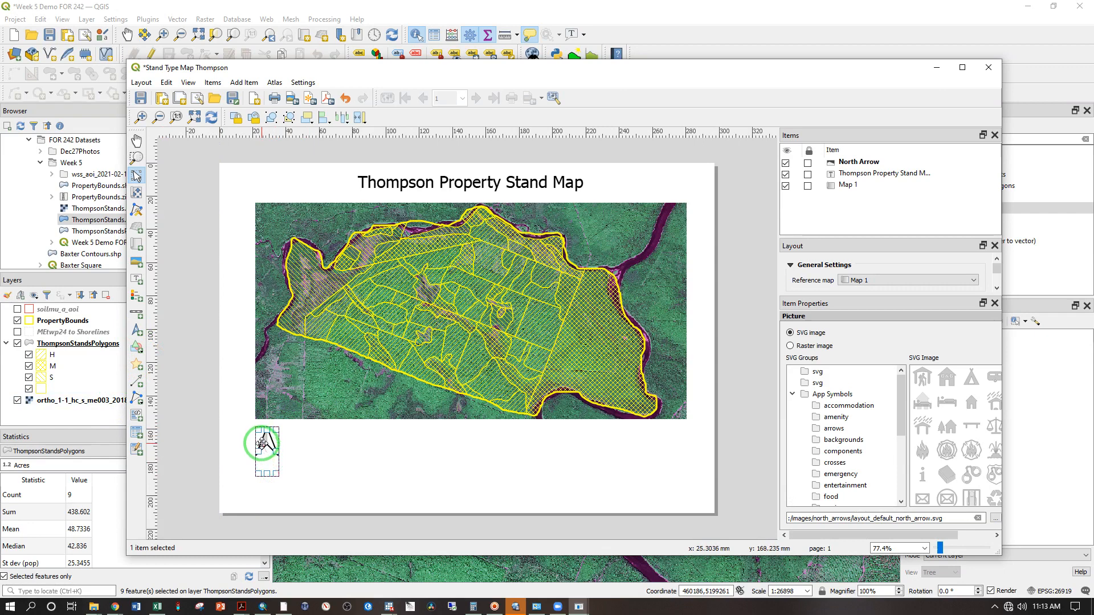
click(831, 429)
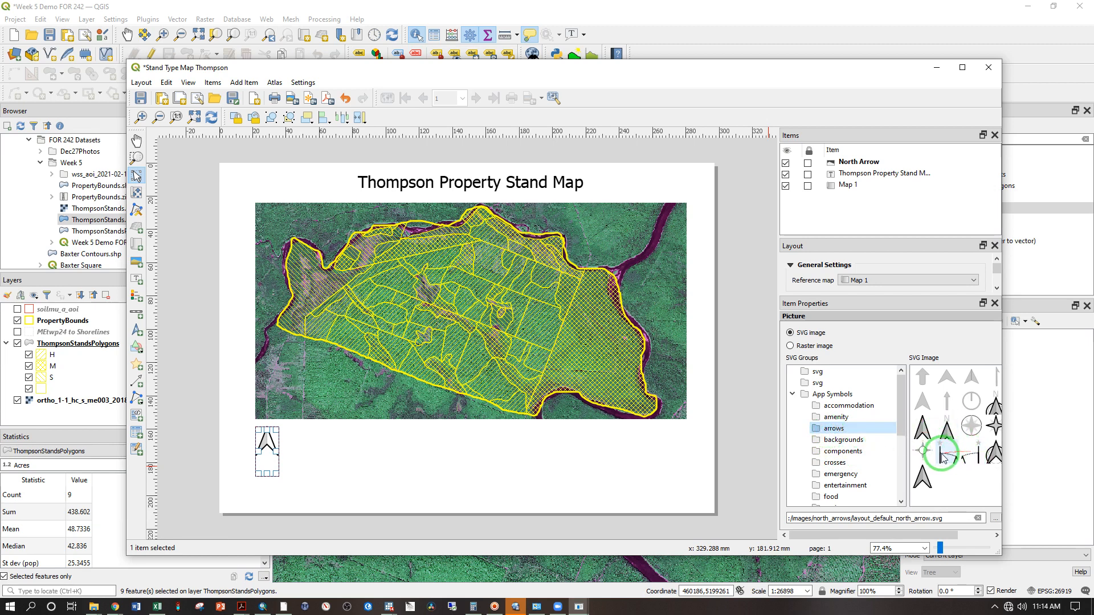
click(970, 459)
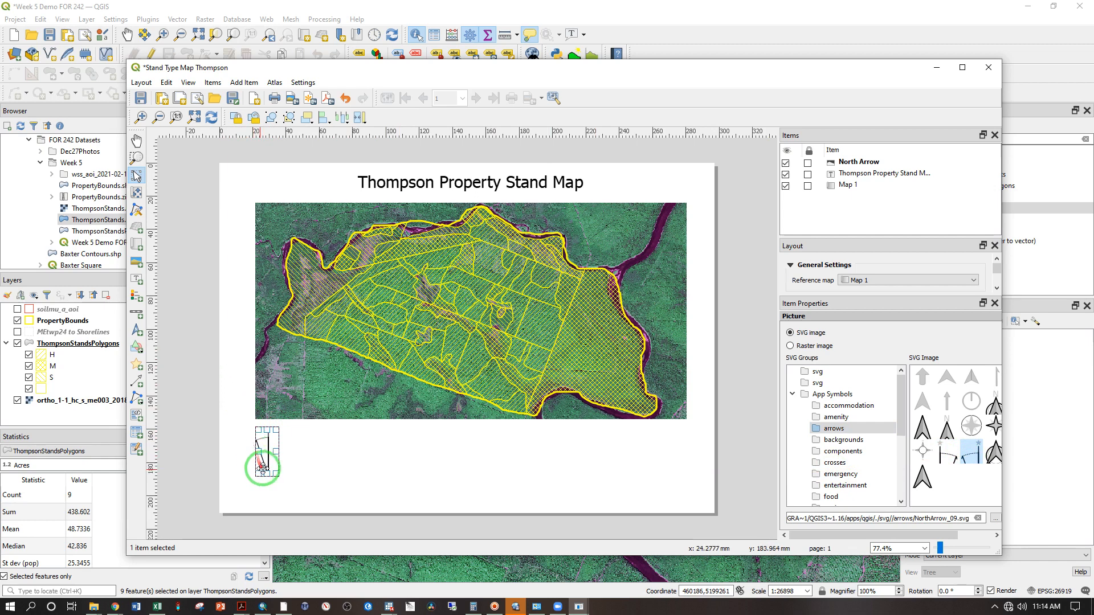
click(267, 424)
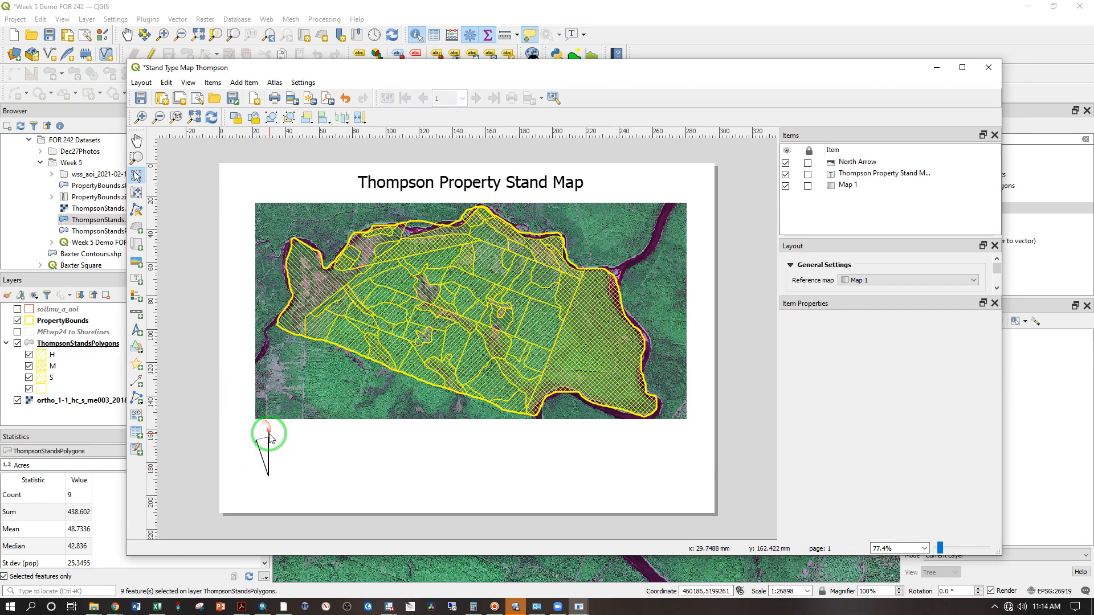
Step: Try to change the north arrow's fill color
click(265, 439)
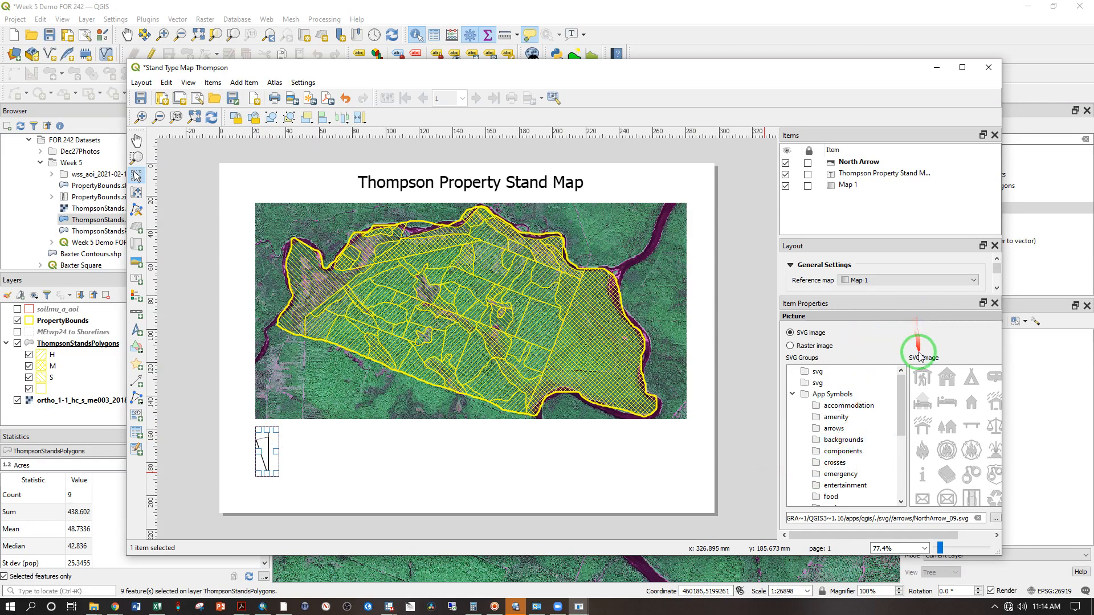
scroll(919, 351, down, 3)
scroll(918, 357, down, 1)
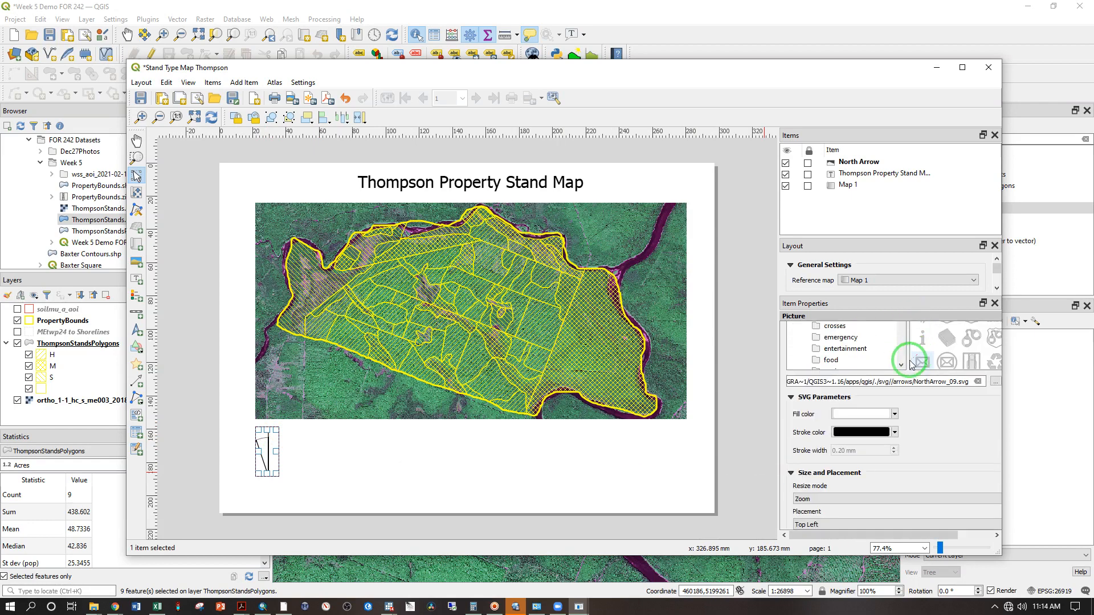
click(860, 415)
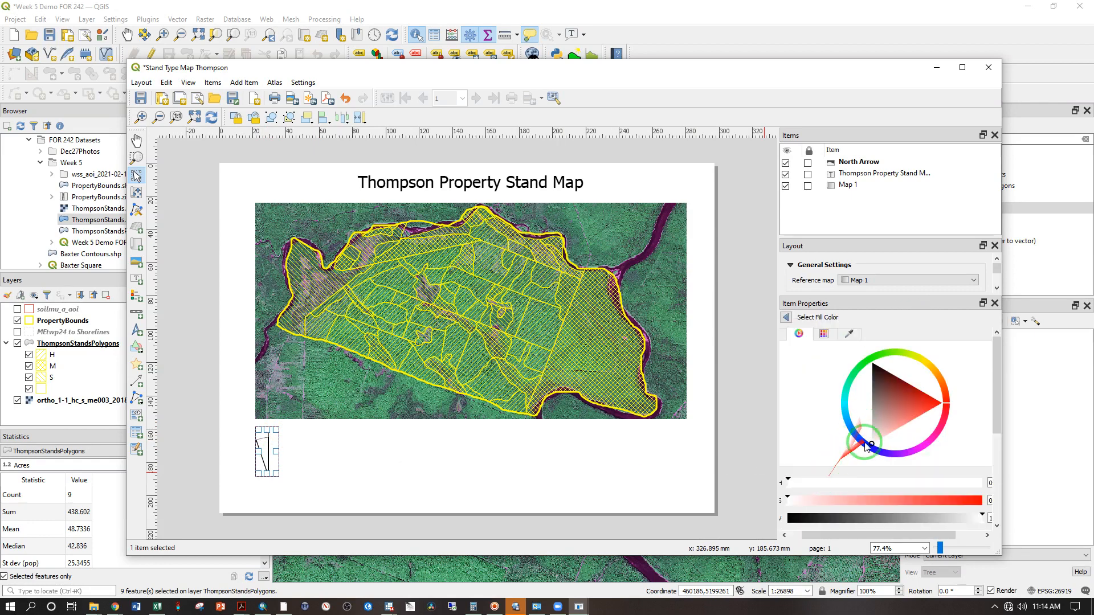
mouse_move(874, 448)
mouse_down()
mouse_move(883, 388)
mouse_move(861, 349)
mouse_move(556, 427)
mouse_up()
click(519, 468)
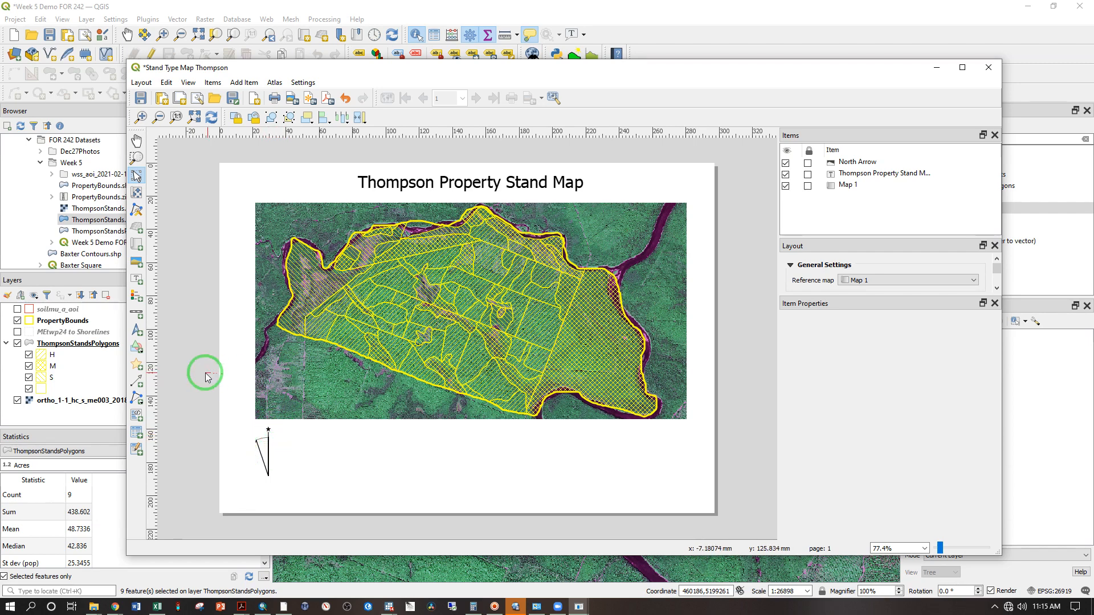
Step: Add a legend in the blank page area below the right half of the map frame
click(137, 297)
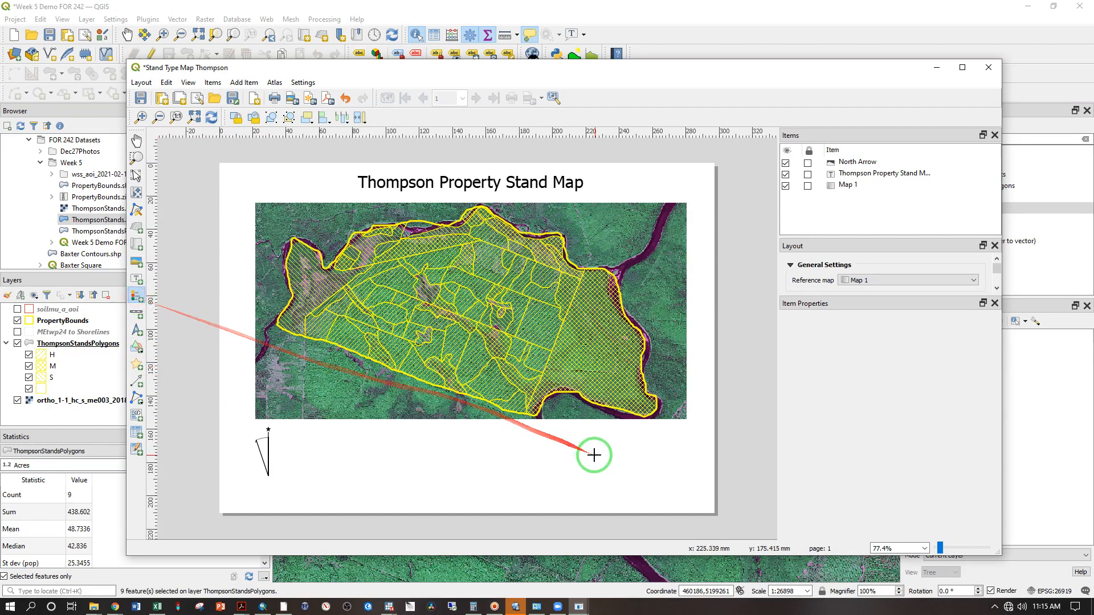
drag(542, 435, 661, 507)
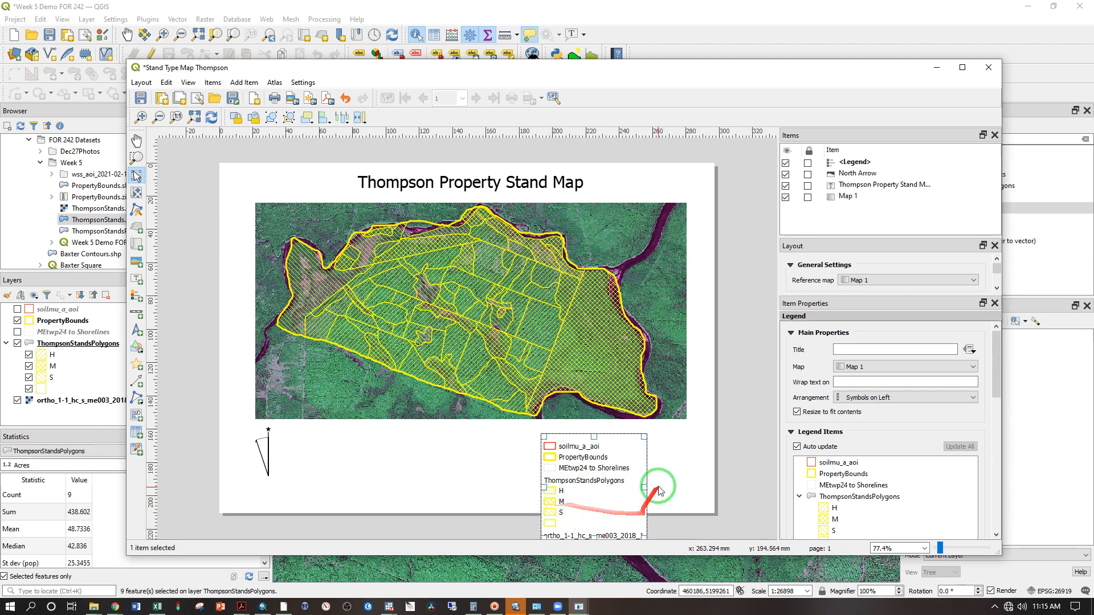
Step: Limit the legend to items inside the linked map and turn off its automatic updating
scroll(961, 426, down, 2)
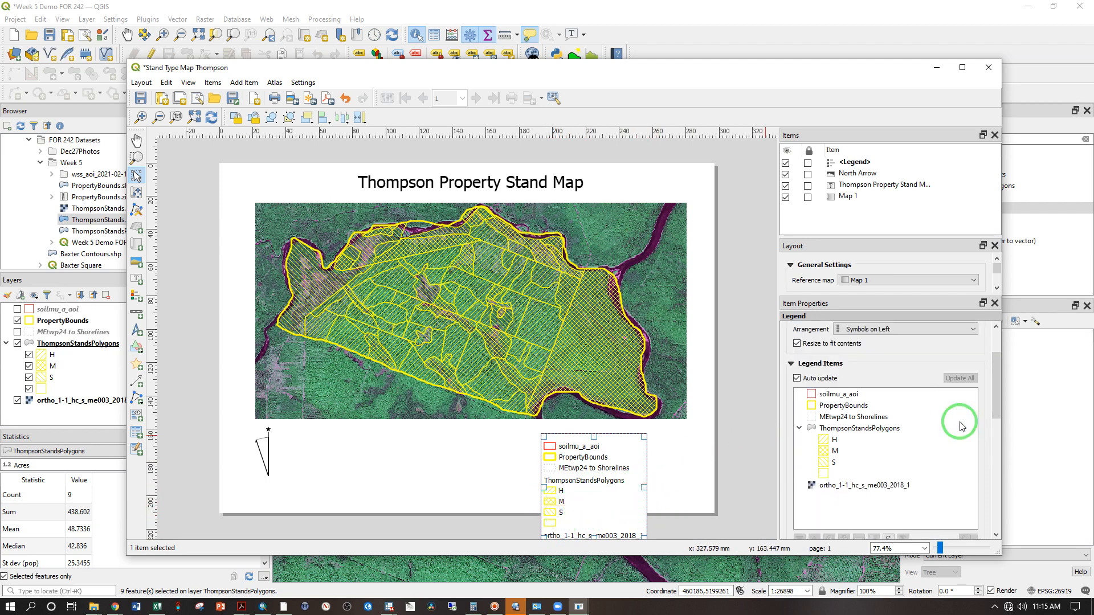
scroll(968, 422, down, 2)
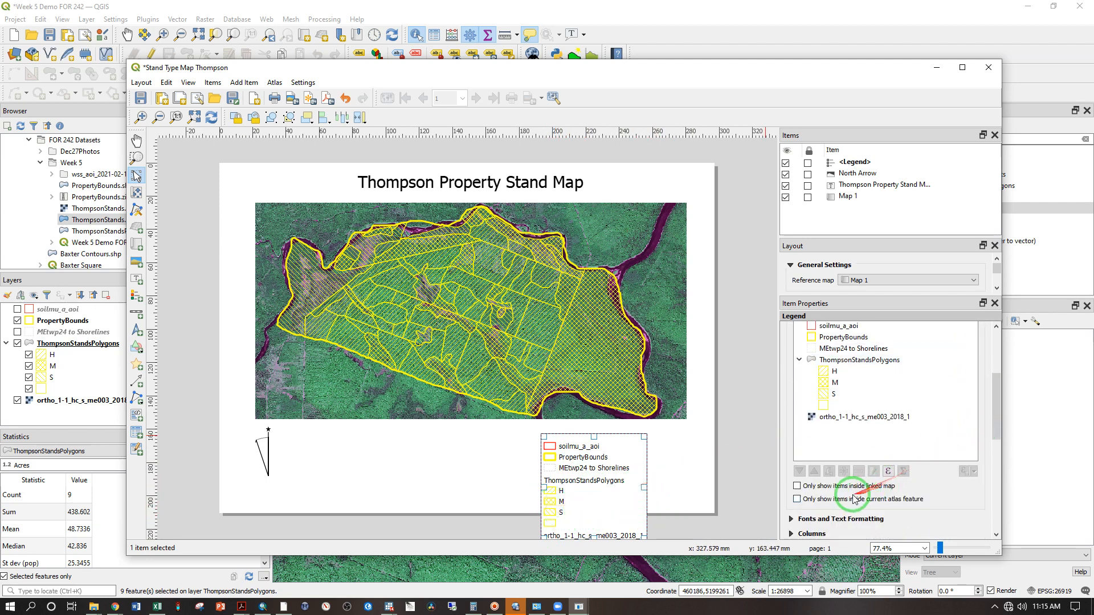
click(797, 486)
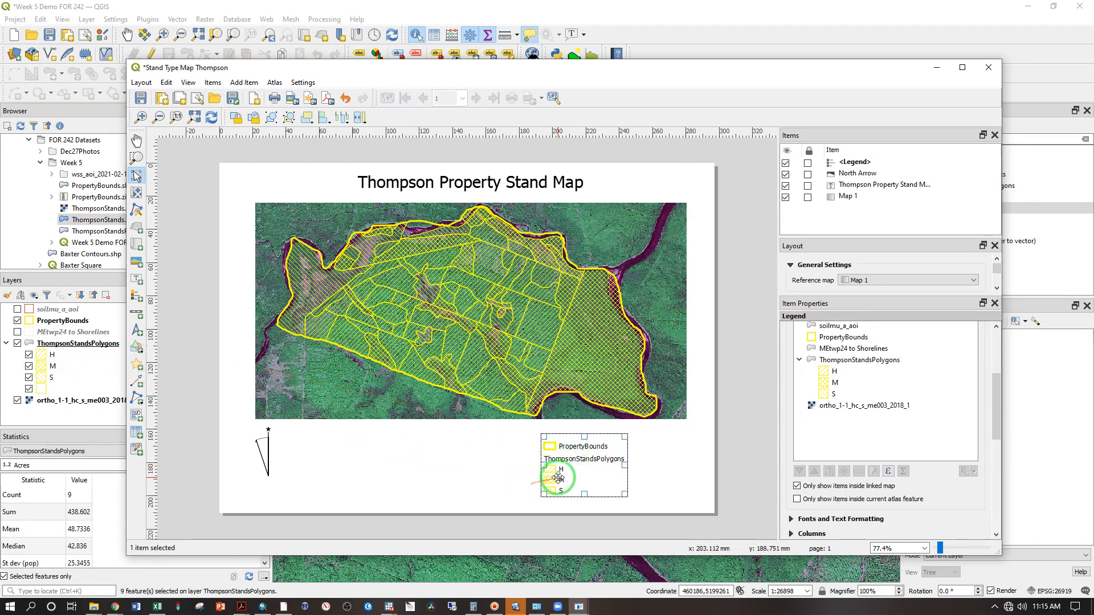
scroll(805, 419, up, 2)
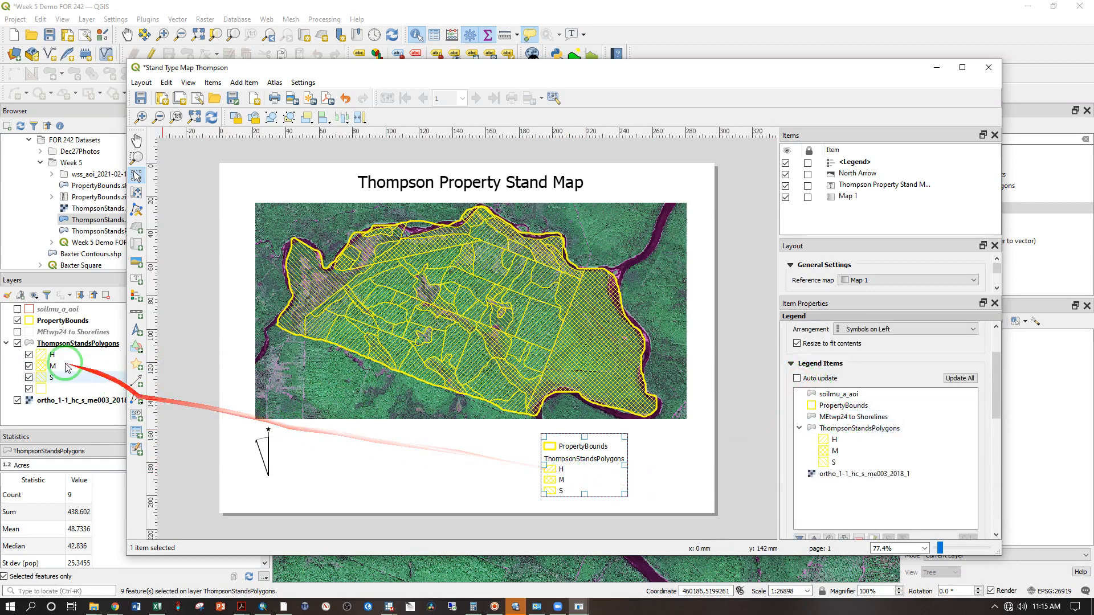
Step: Relabel the H class in the legend as Hardwood
click(837, 441)
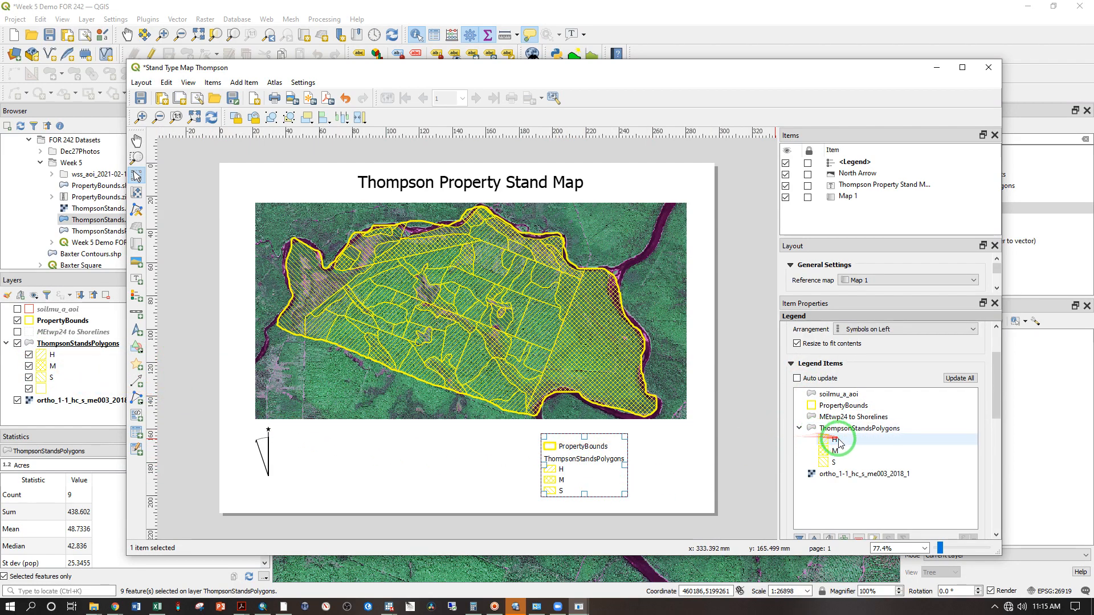
double_click(836, 442)
click(821, 393)
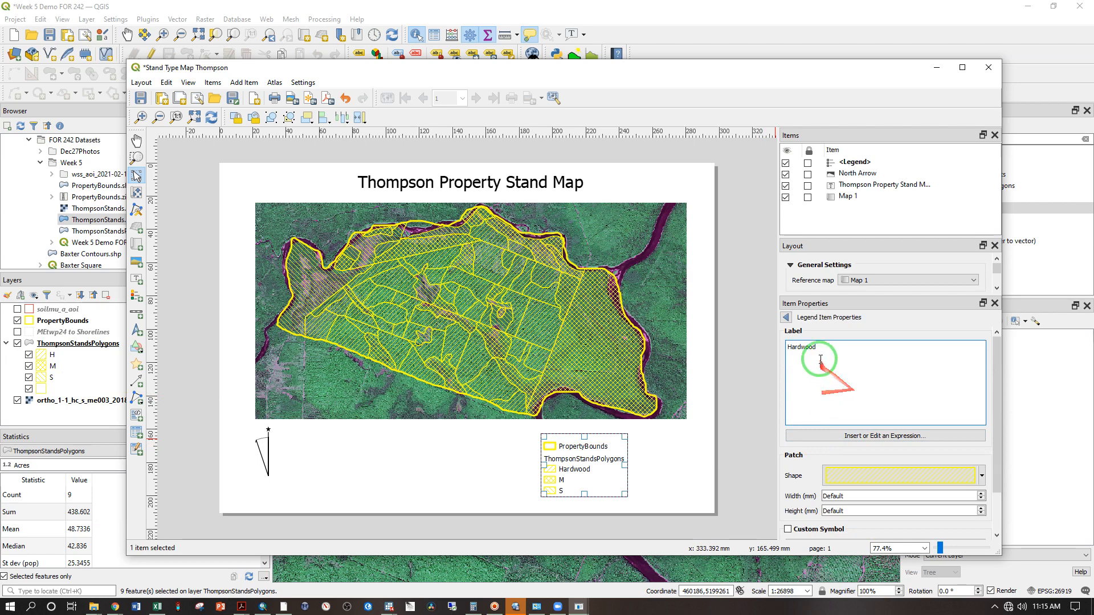
click(787, 317)
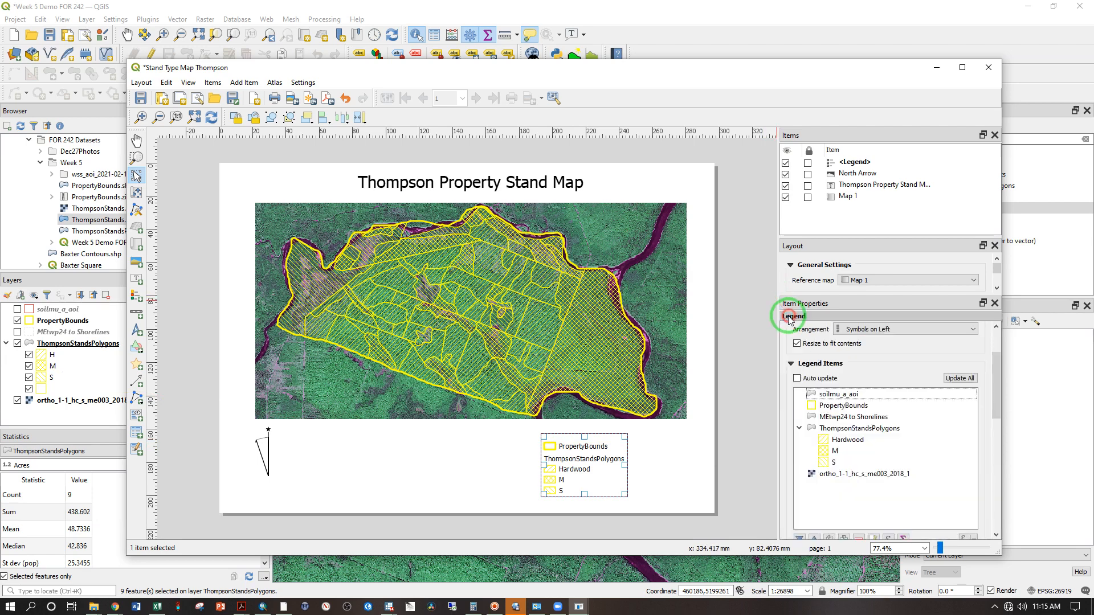
Step: Relabel the legend's M class as Mixedwood and its S class as Softwood
double_click(831, 451)
click(805, 344)
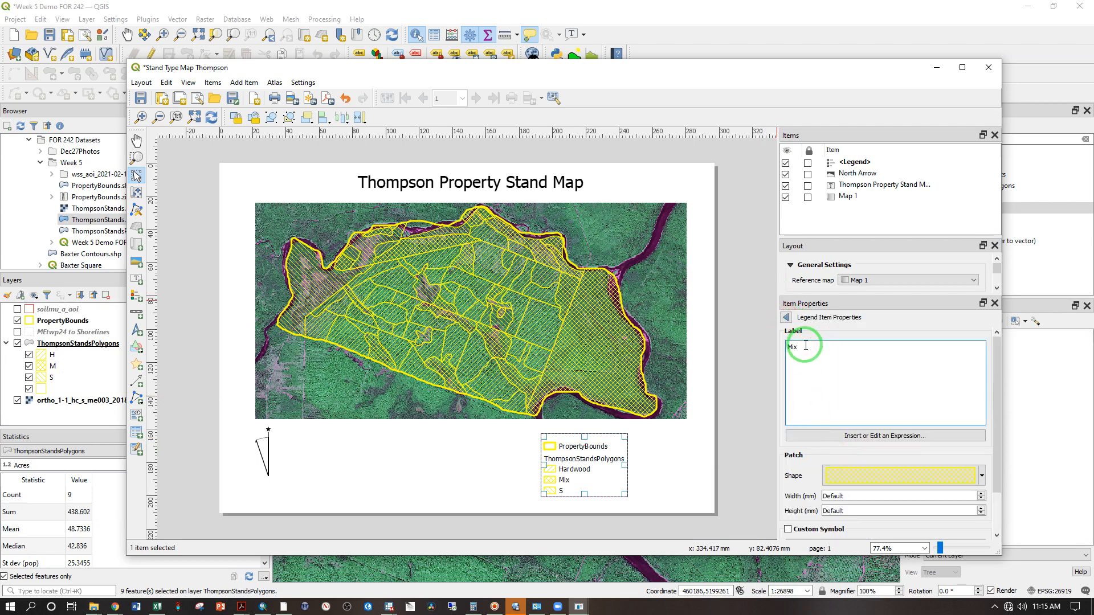
click(787, 317)
double_click(833, 462)
click(806, 342)
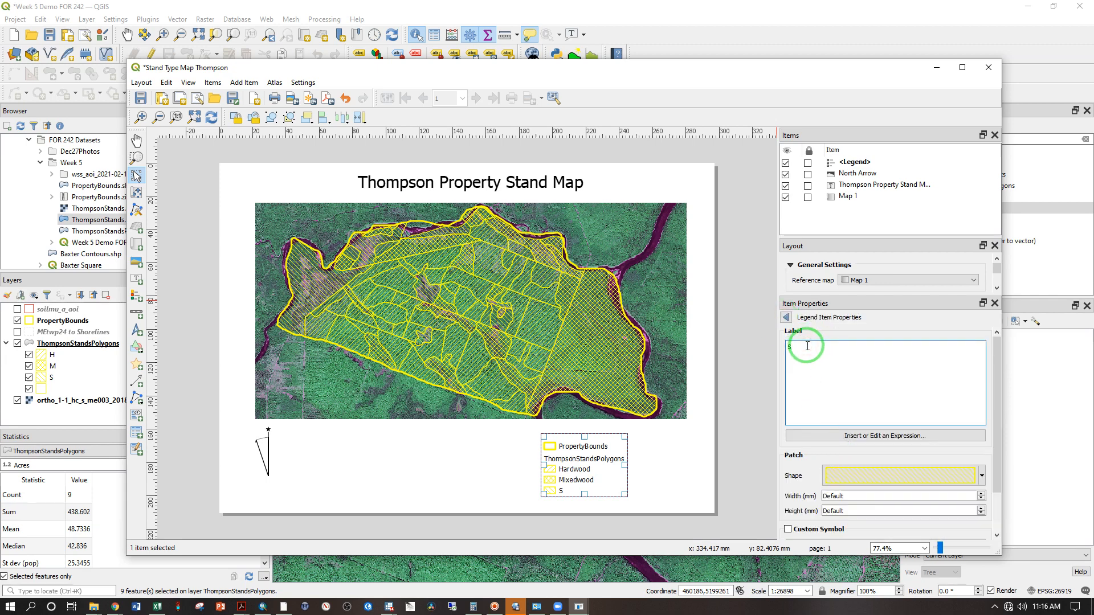
click(787, 318)
Step: Relabel the PropertyBounds legend entry as Property Bounds, written as two words
double_click(832, 397)
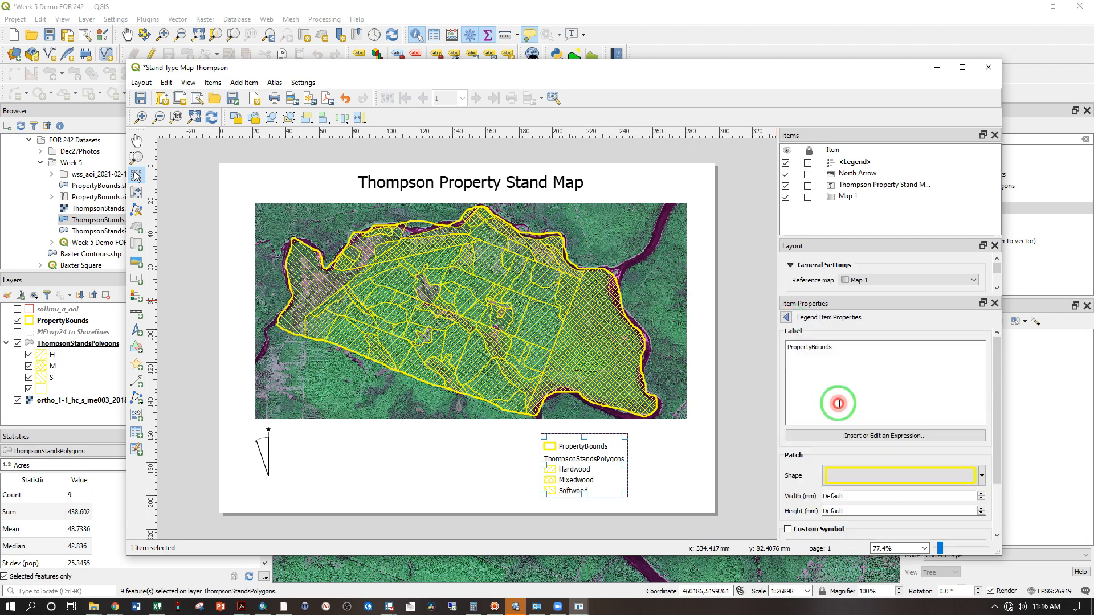
double_click(836, 374)
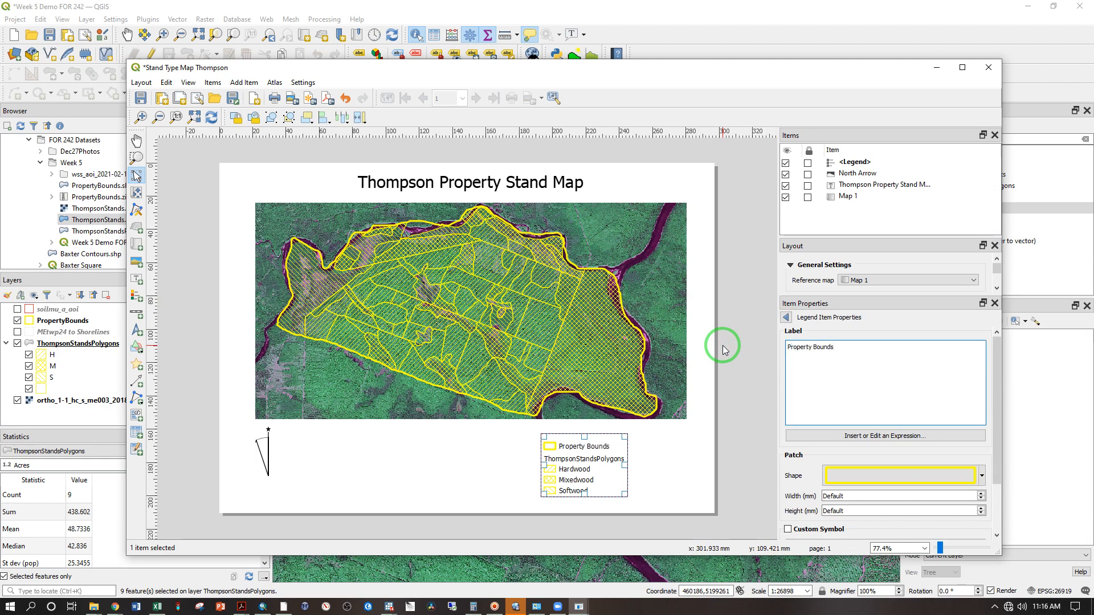
click(787, 318)
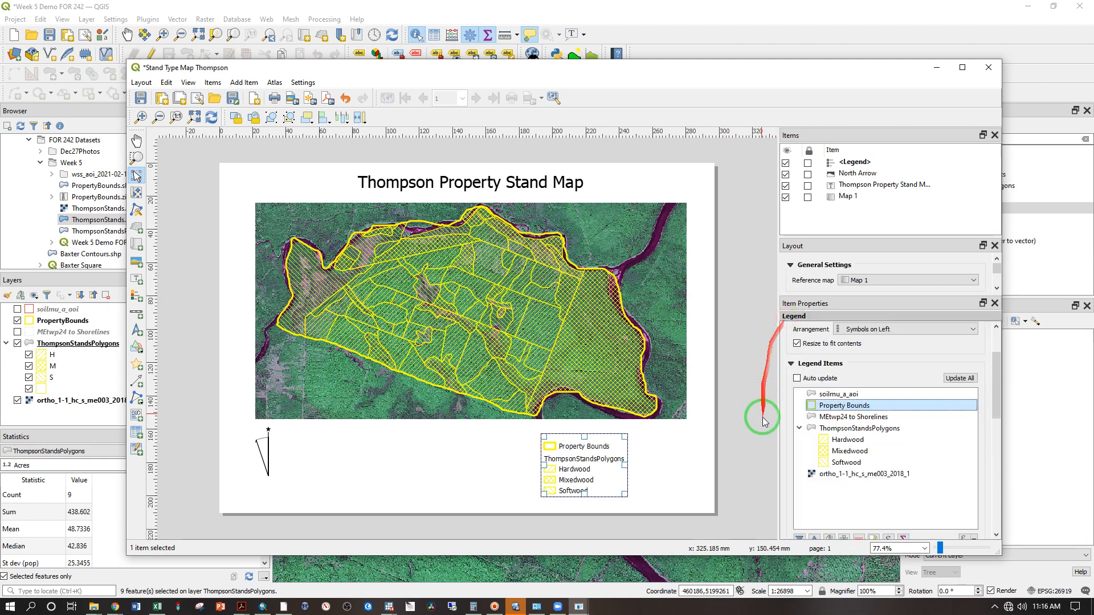
Step: Rename the ThompsonStandsPolygons legend heading to Stand Boundaries and move the legend right beside the north arrow
double_click(854, 429)
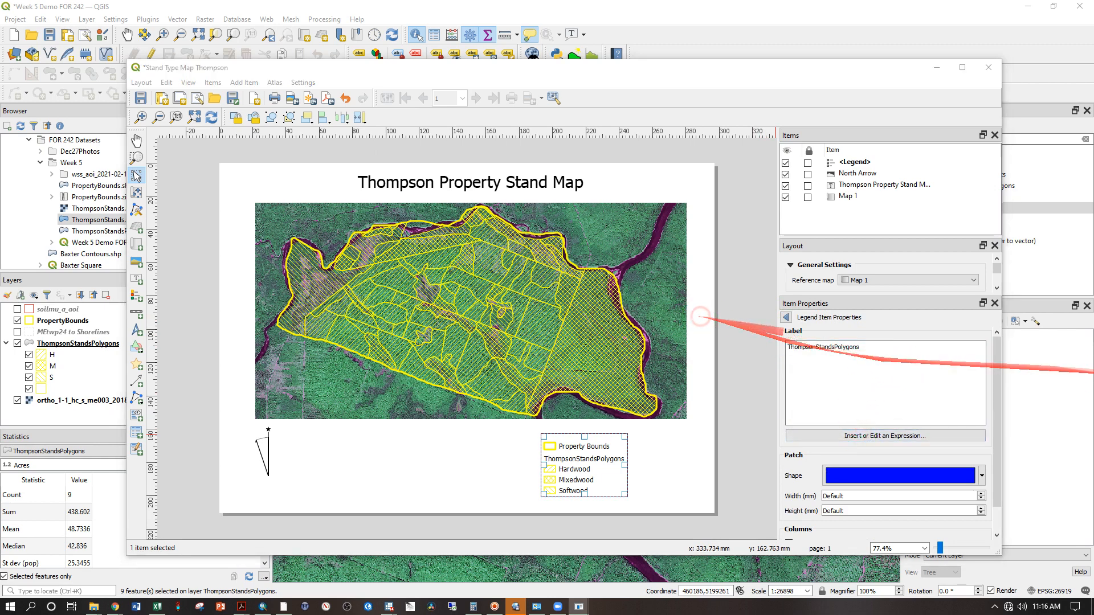
double_click(869, 373)
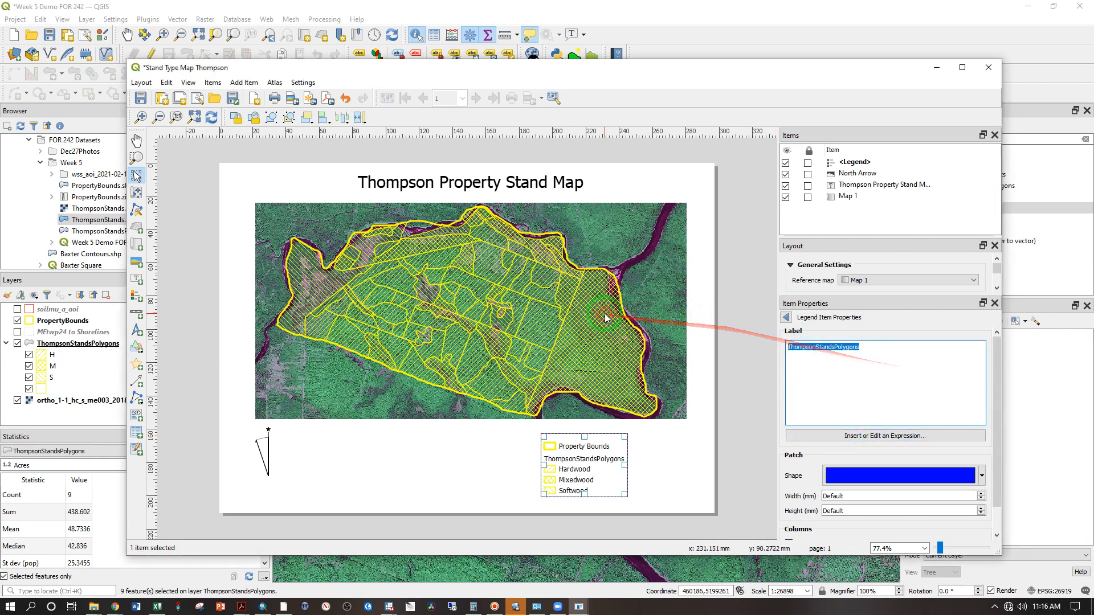
text(Stand Boundaries)
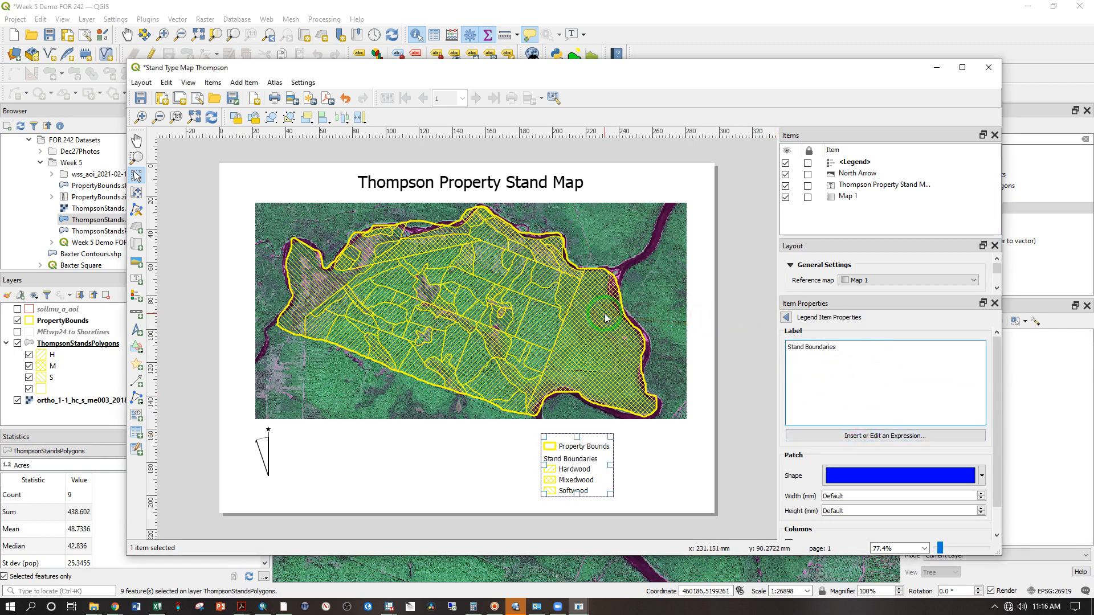
click(767, 480)
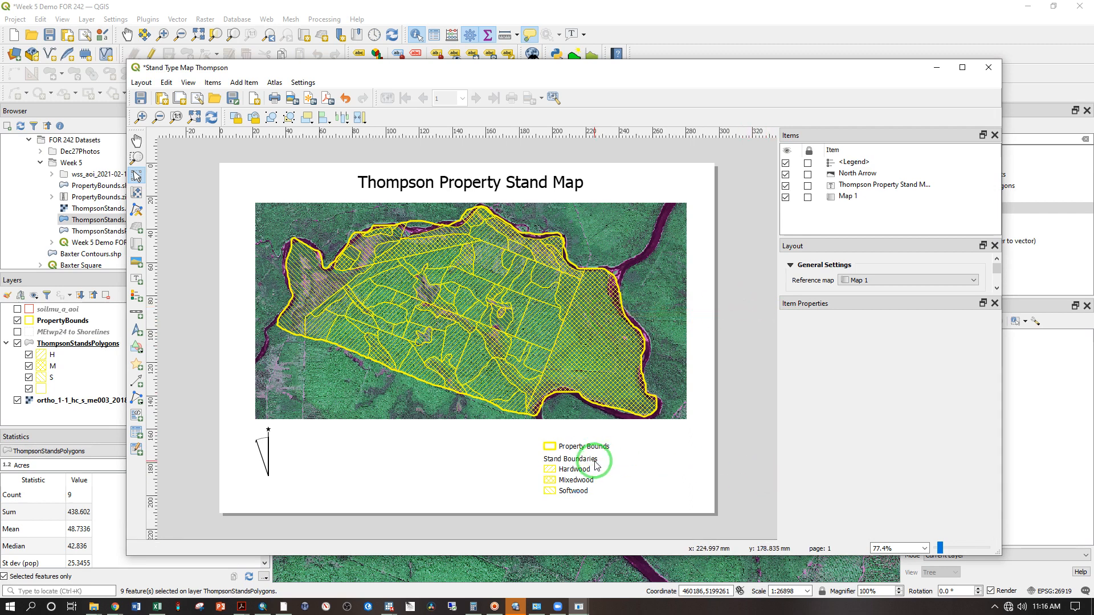
drag(596, 465, 315, 451)
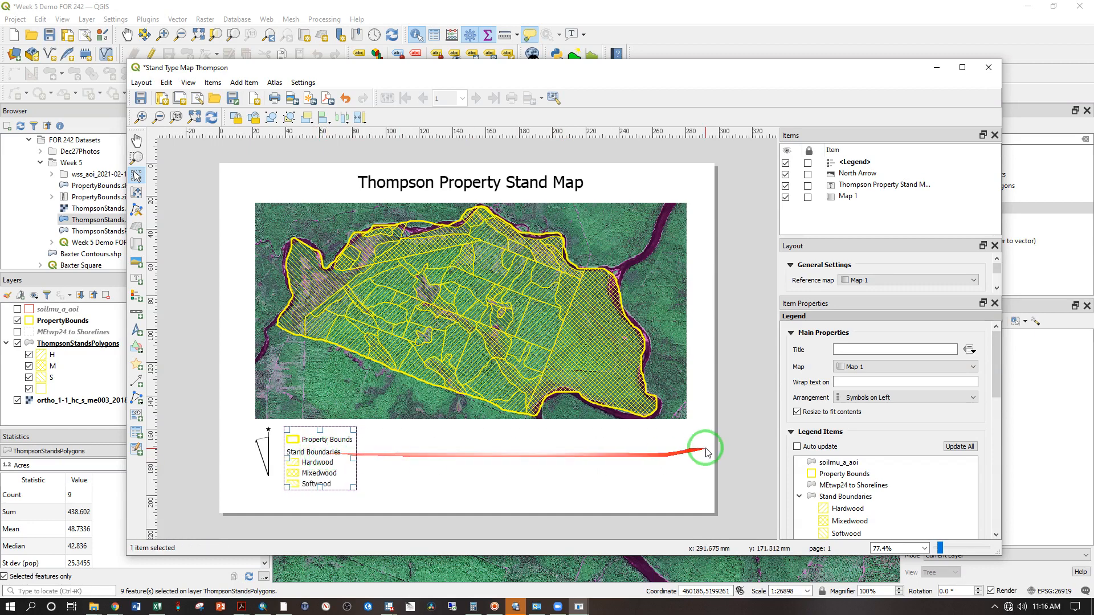
Step: Add the acreage to the property boundary's legend label so that it reads Property Bounds (4,723 Acres)
scroll(990, 456, down, 2)
click(876, 455)
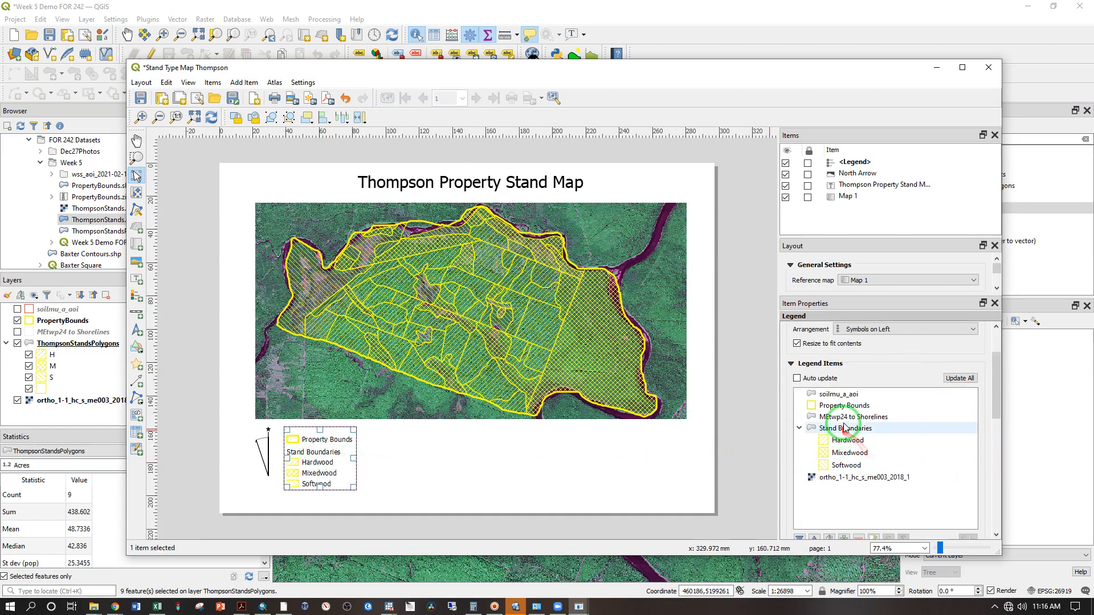
click(854, 407)
double_click(854, 407)
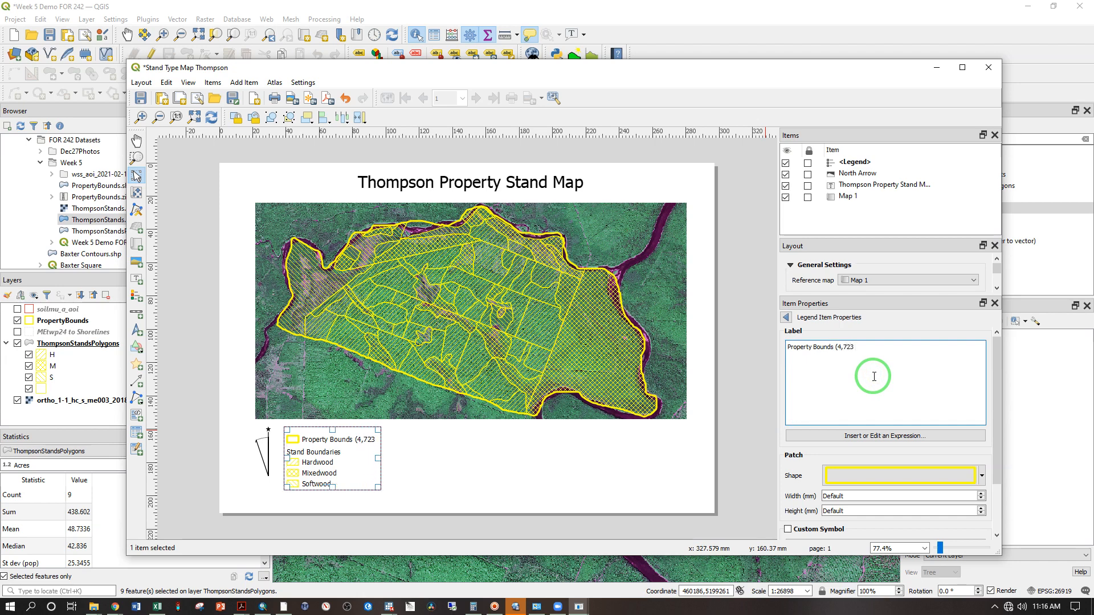
click(734, 454)
click(471, 467)
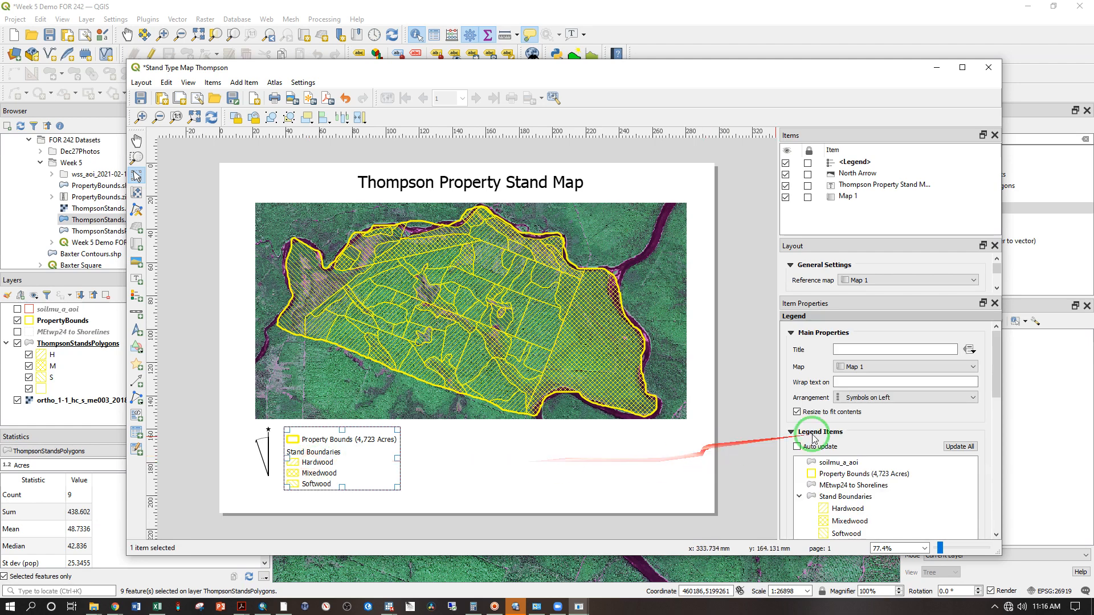
Step: Add the area share to the hardwood legend label, making it Hardwood (48%)
scroll(844, 471, down, 1)
click(861, 475)
double_click(860, 475)
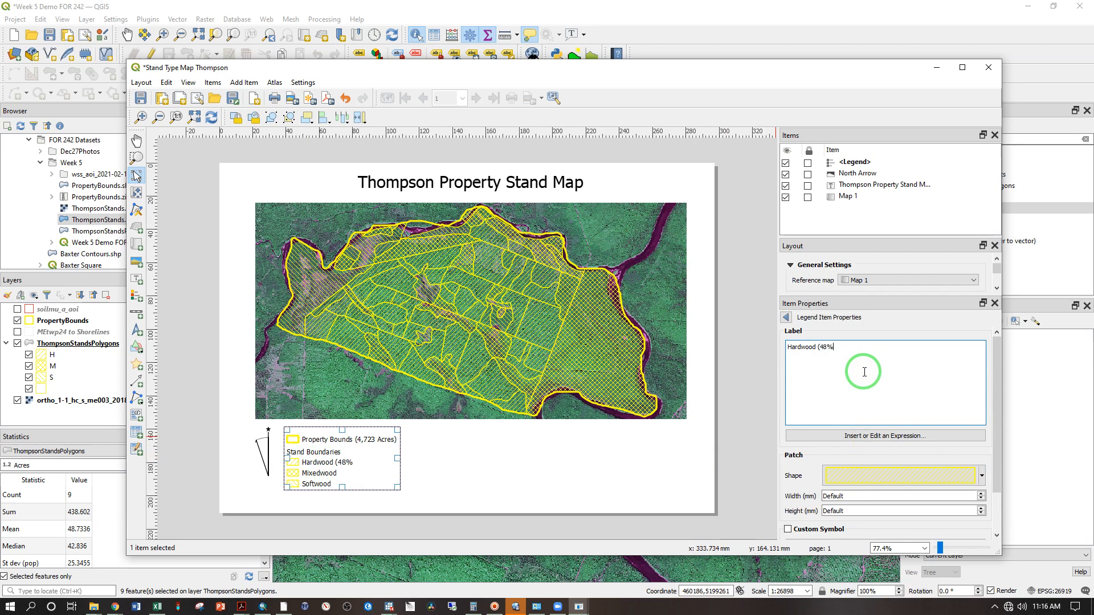
click(786, 317)
Step: Add area shares to the remaining two stand classes in the legend, as Mixedwood (38%) and Softwood (13%)
double_click(849, 485)
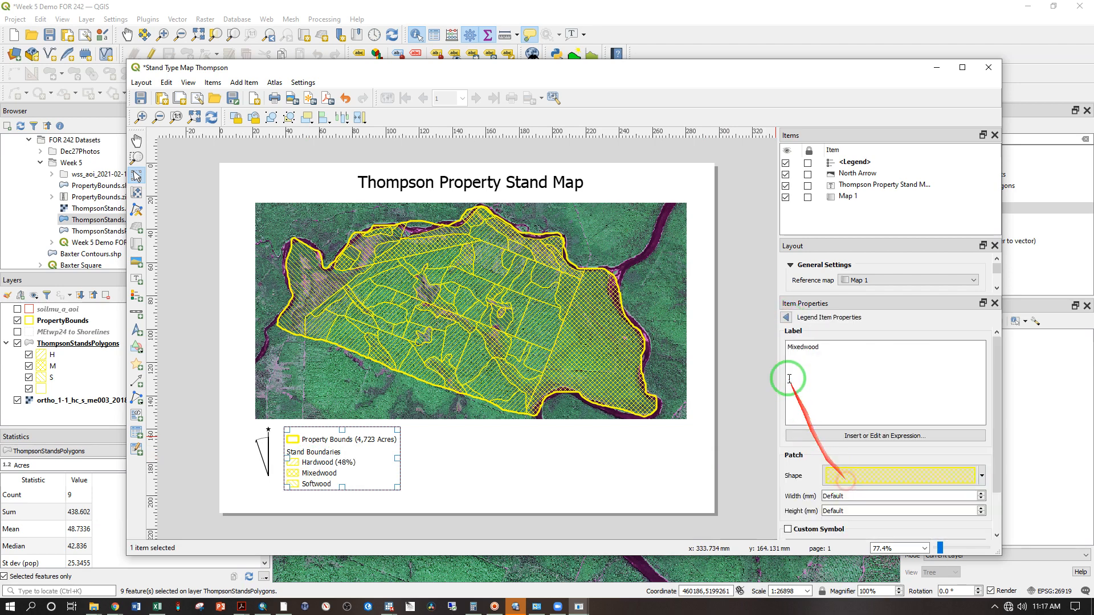
click(834, 383)
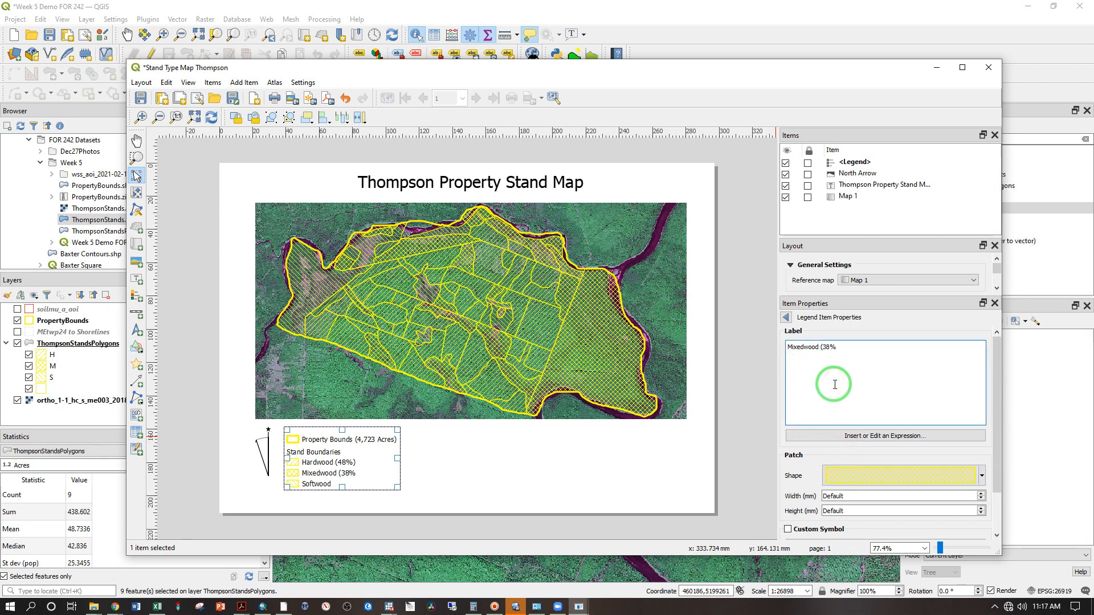
click(786, 317)
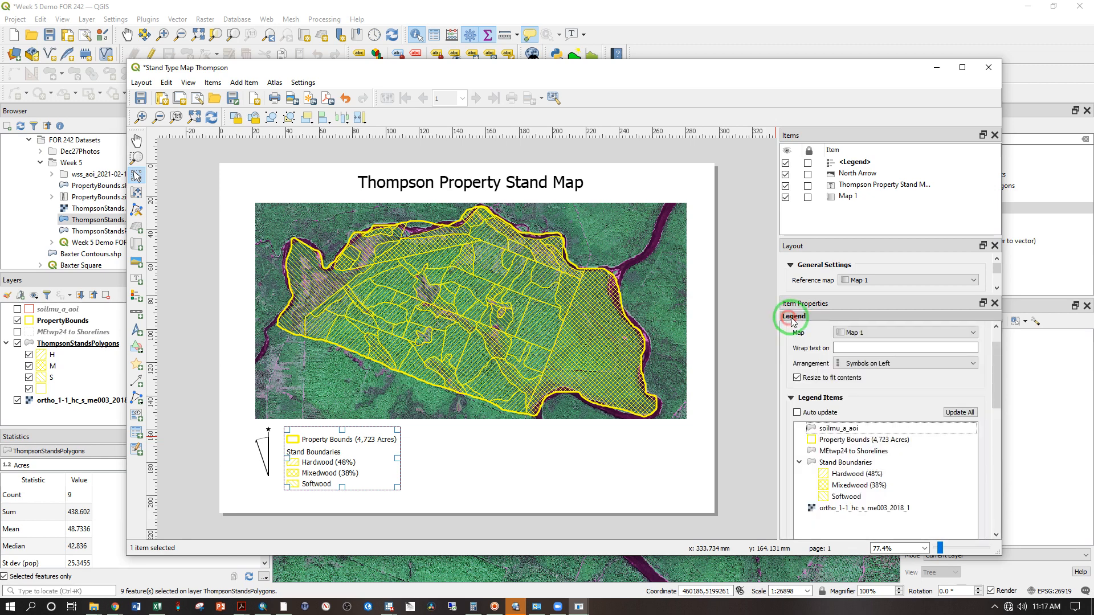
double_click(842, 495)
click(854, 351)
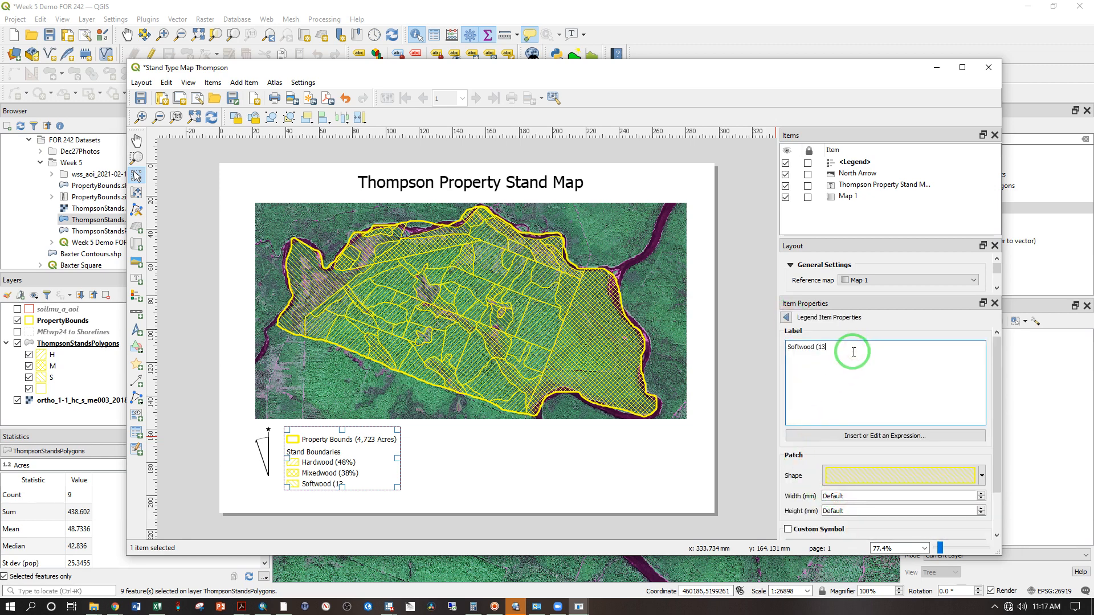
text((13%))
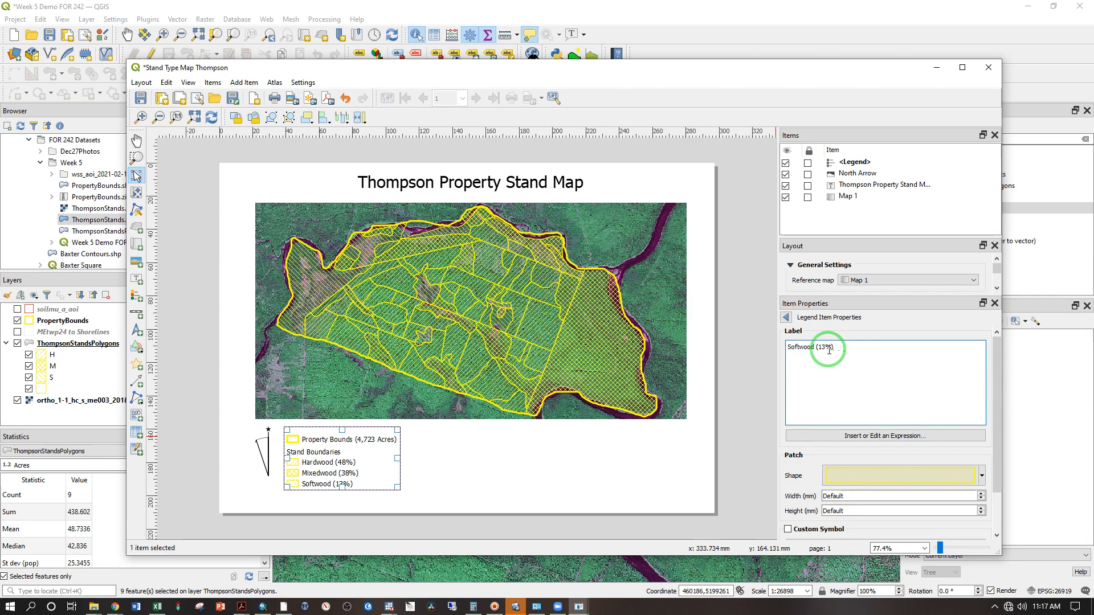
click(786, 317)
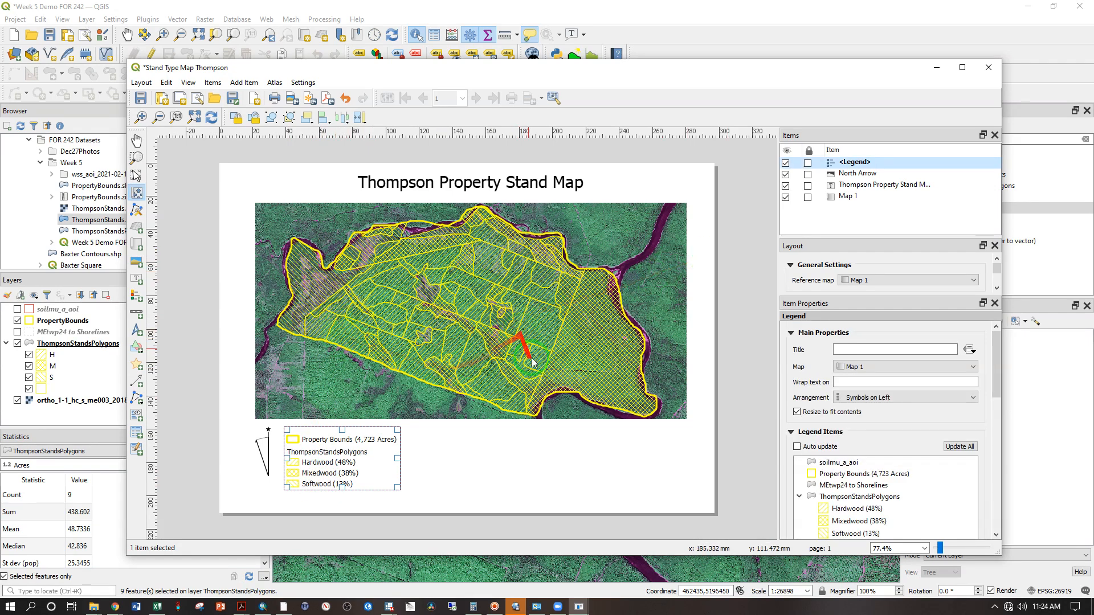
Step: Lock the layers and the layer styles of Map 1
click(848, 198)
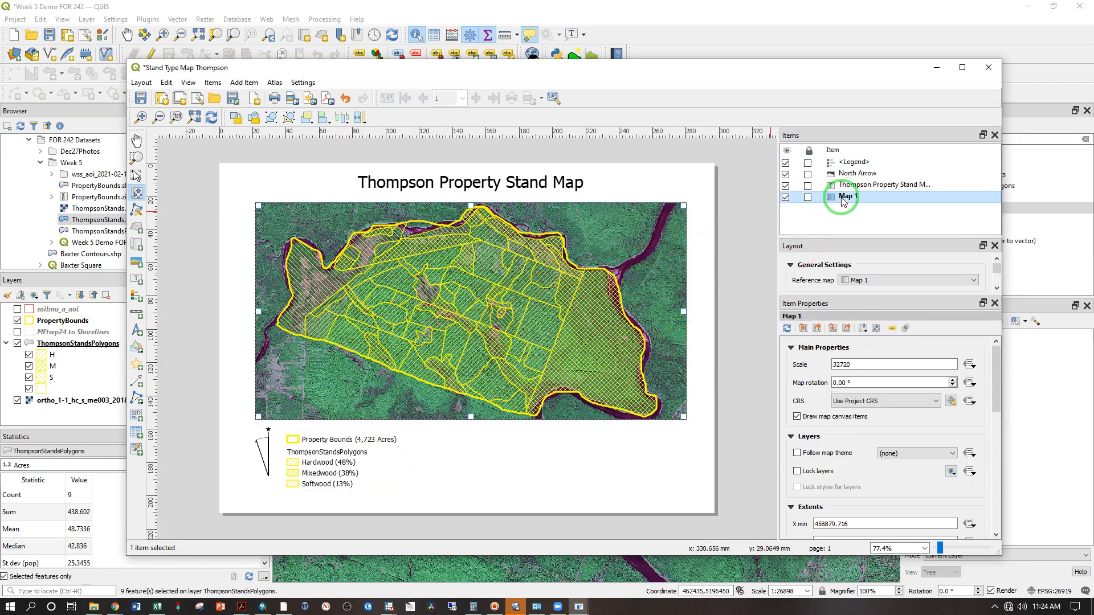
click(798, 472)
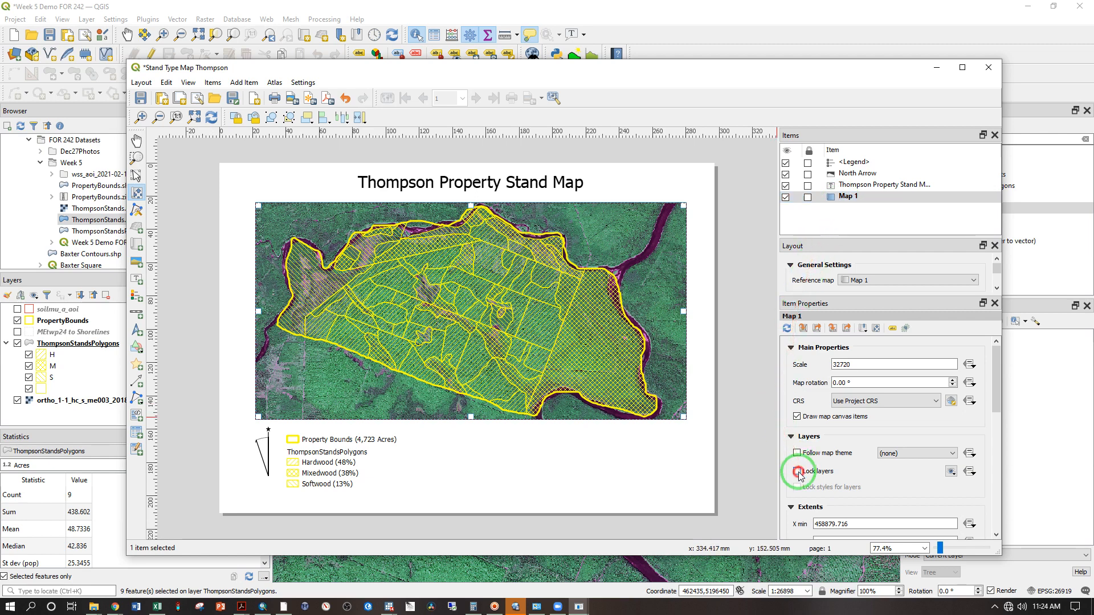
click(797, 487)
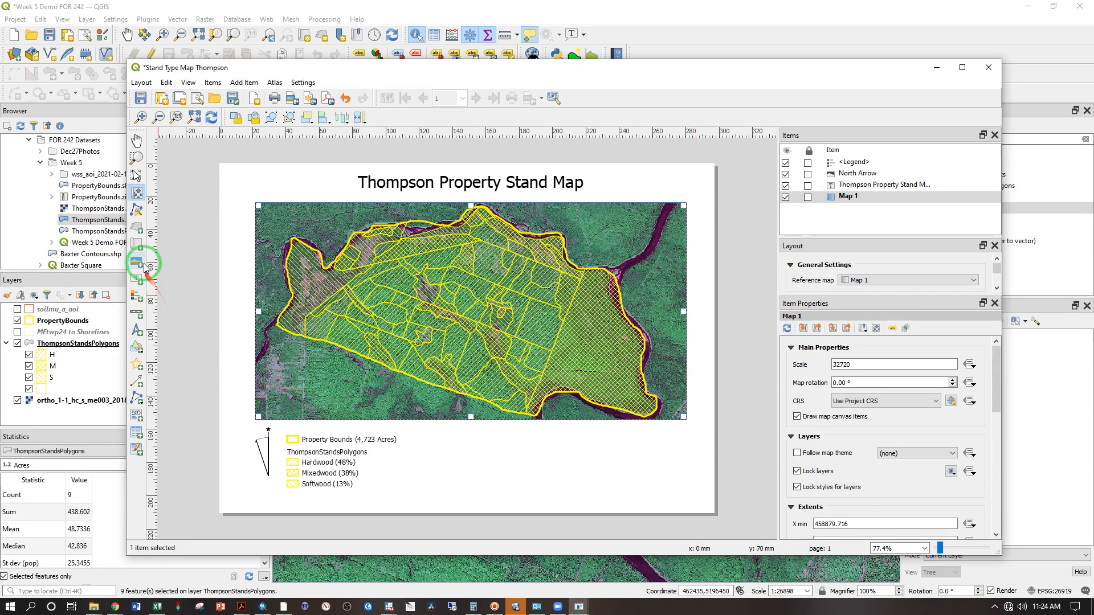
Step: Add a small second map in the blank page area below the main map's lower-right corner
click(137, 245)
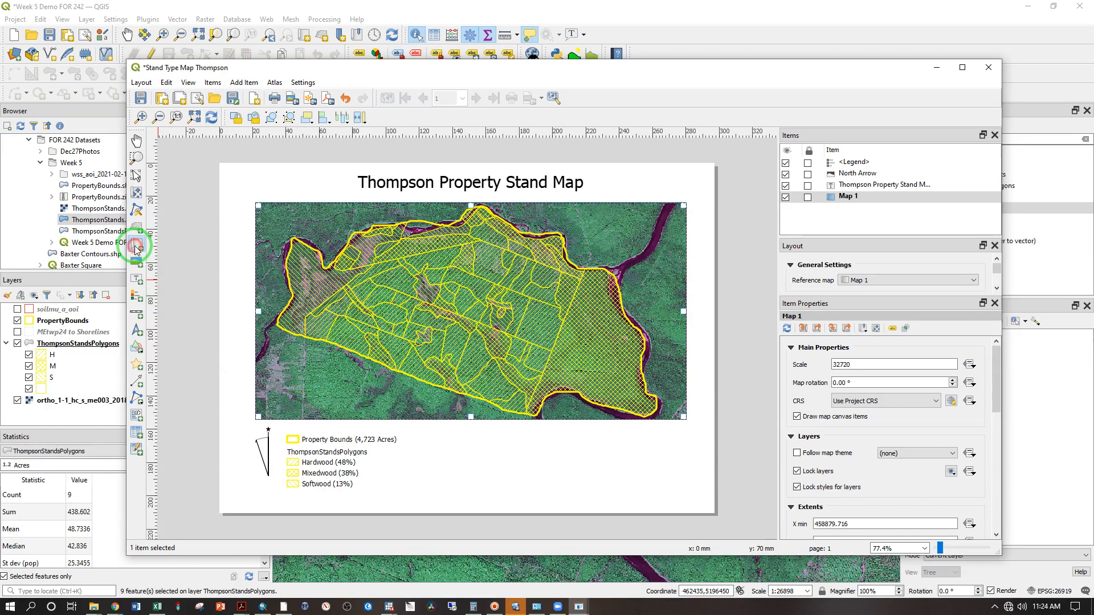
drag(558, 428, 685, 509)
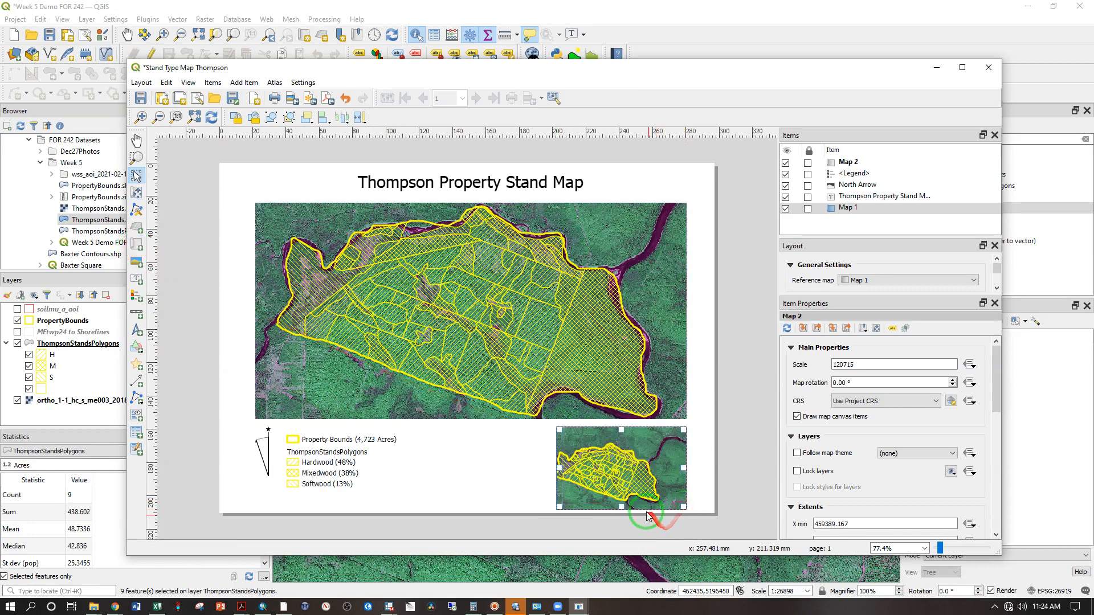
Step: Try scales of 1207150 and 12071 for the small second map
click(866, 365)
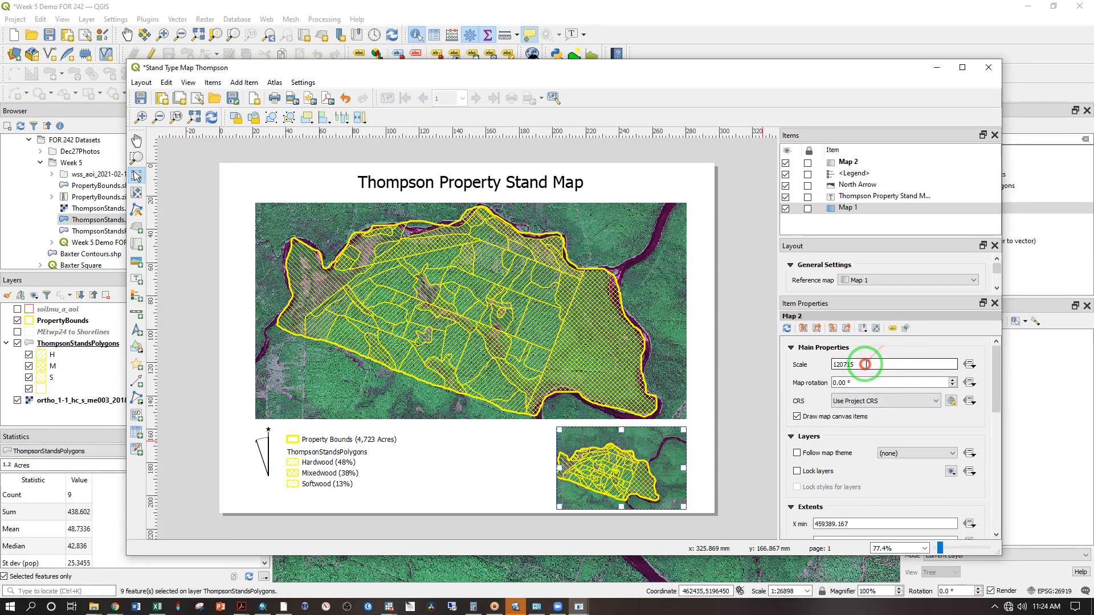
click(915, 382)
click(864, 365)
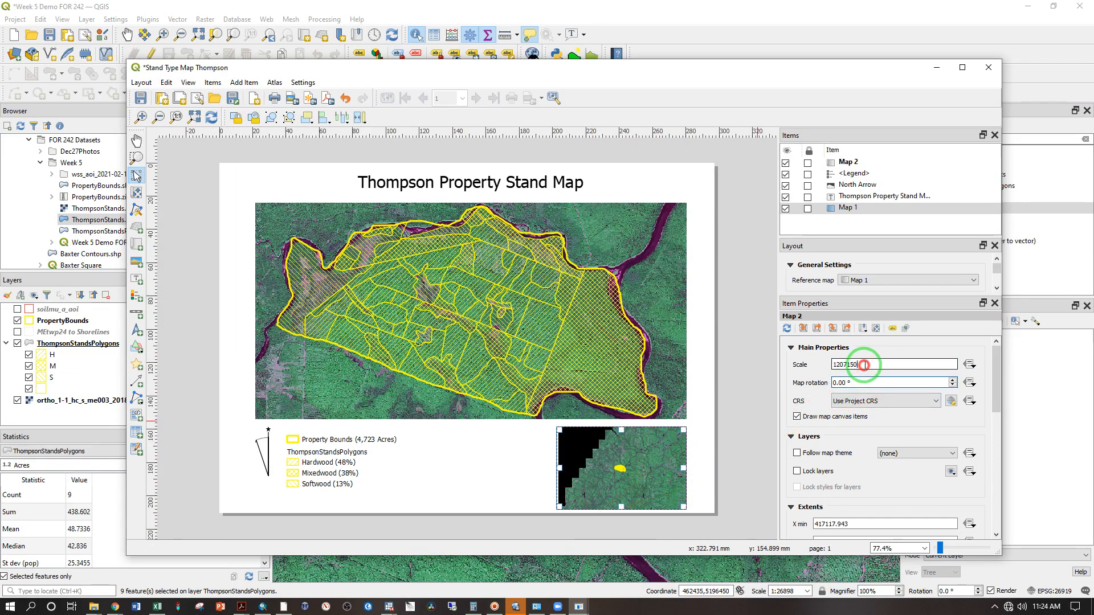
click(863, 382)
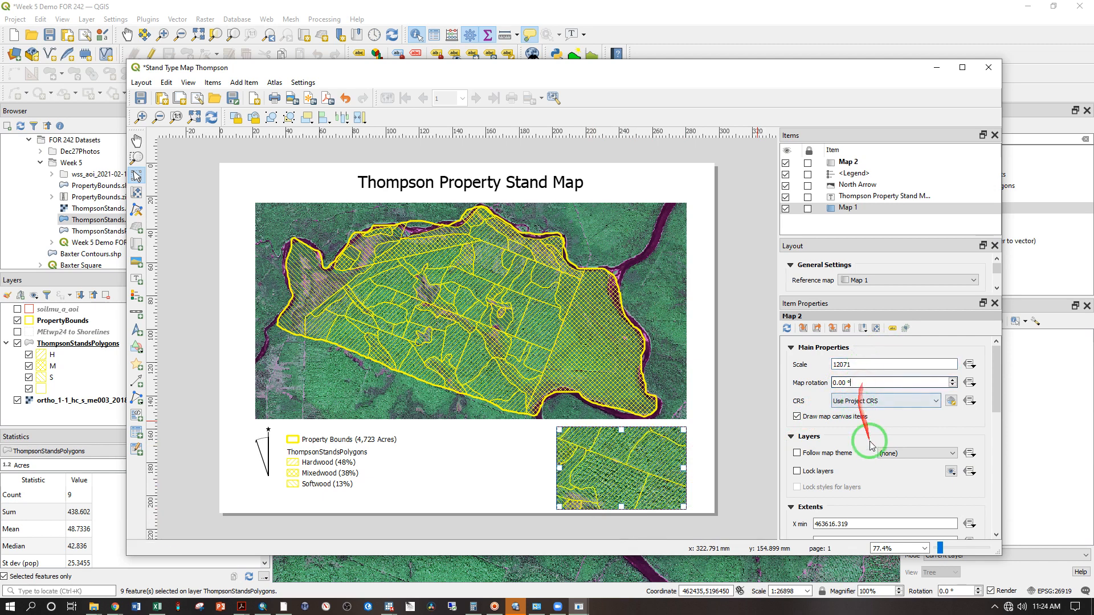
Step: Try scales of 100000 and 1000000 for the small second map
click(856, 366)
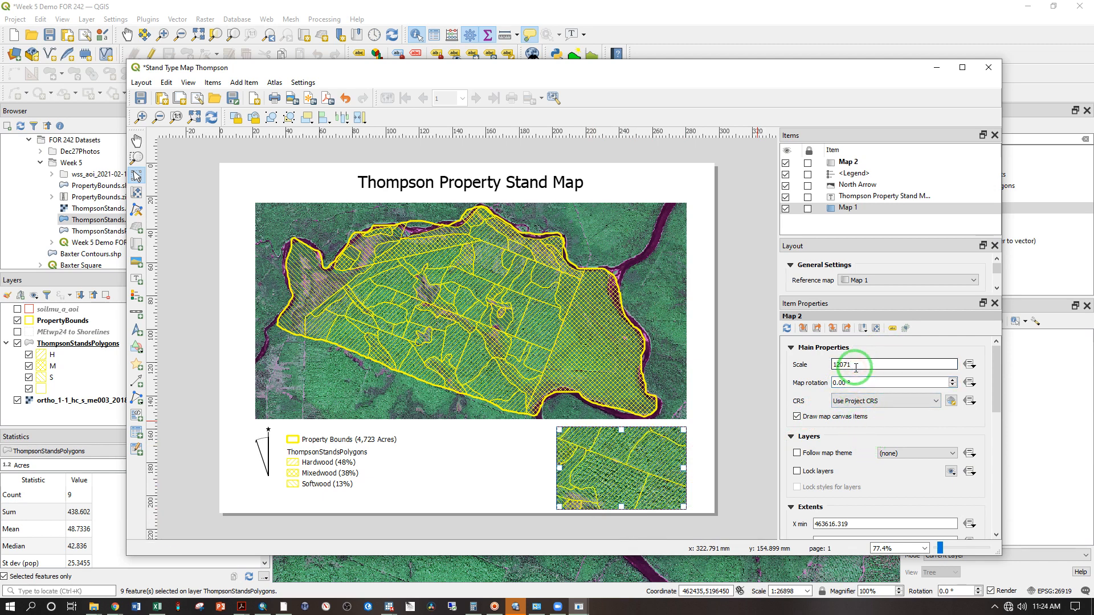
double_click(856, 366)
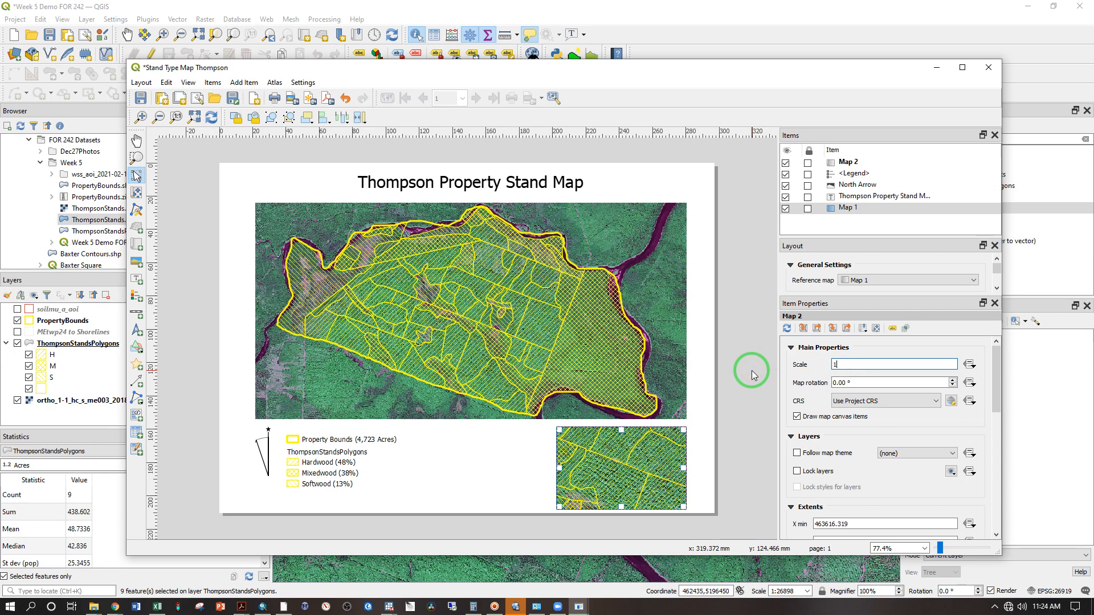
text(100000)
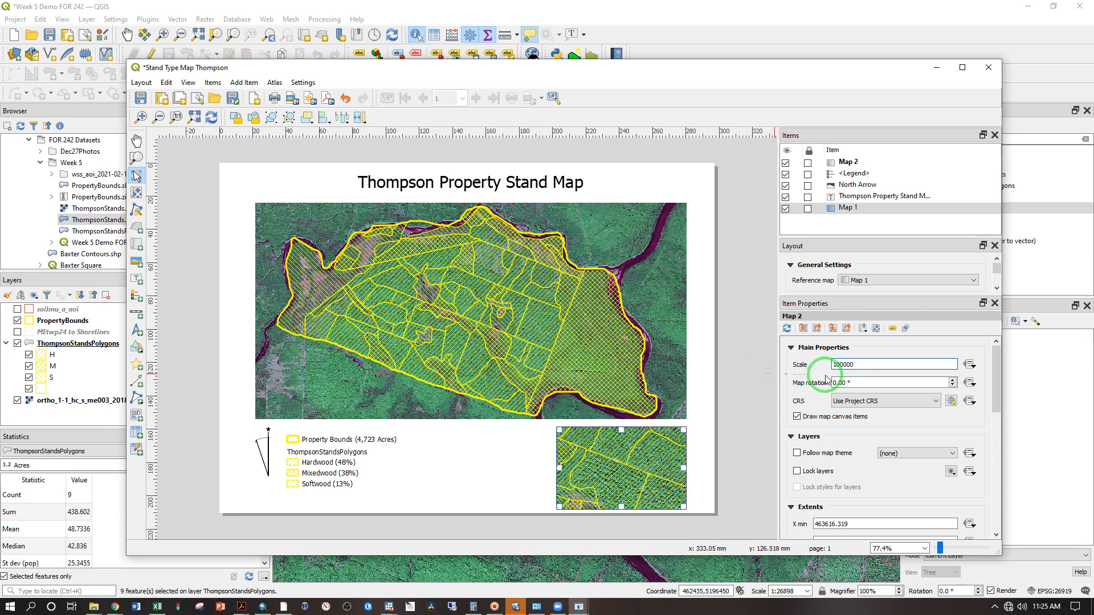
click(842, 381)
click(863, 367)
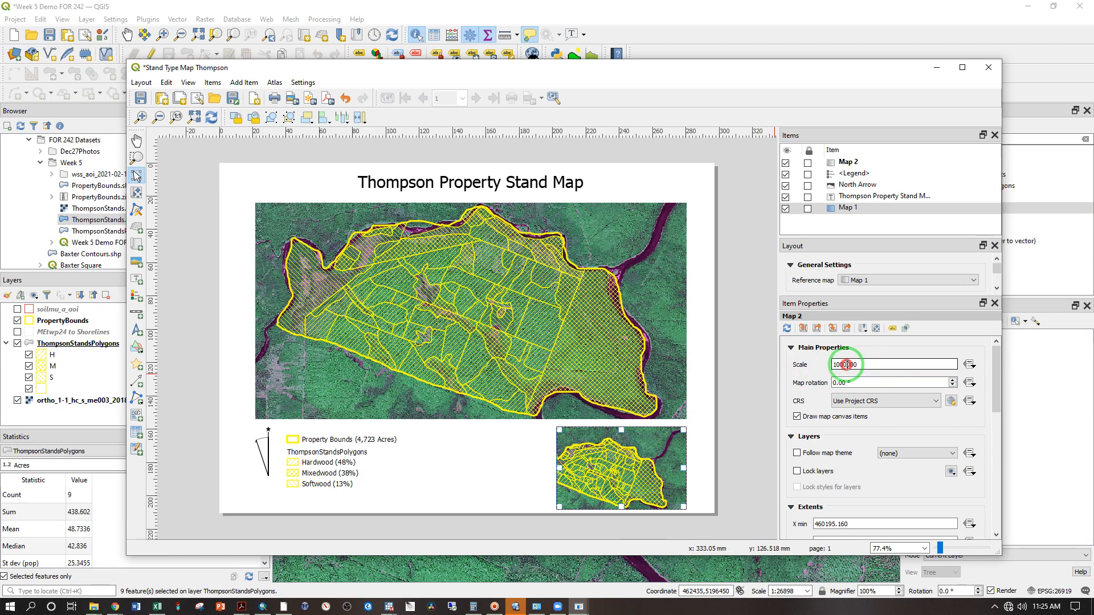
click(842, 382)
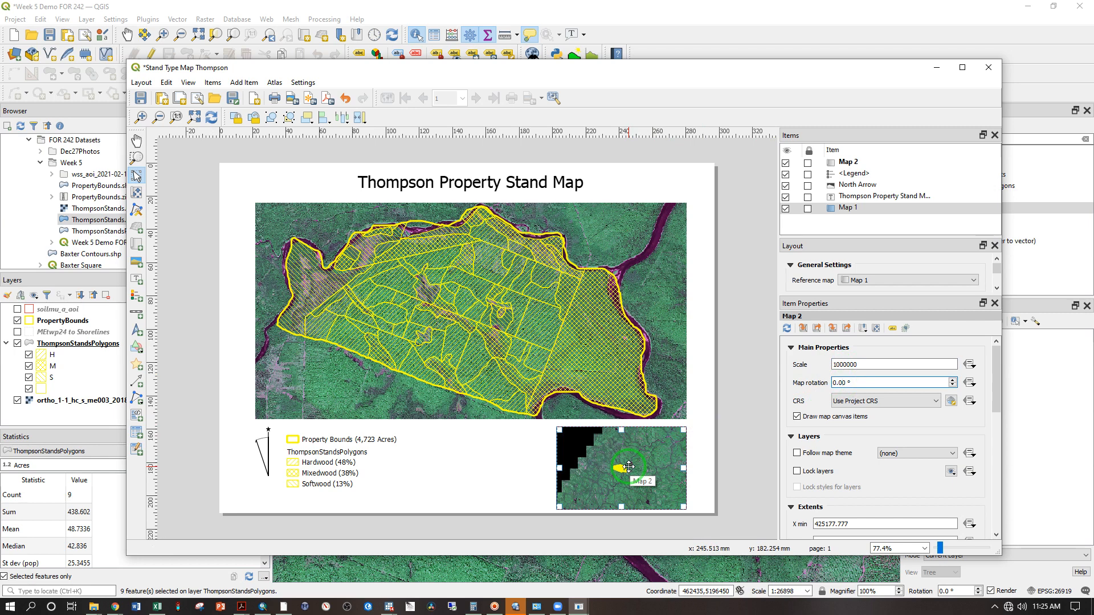
Step: Delete the small second map and add a new one in the blank area below the main map's lower-right corner
key(Delete)
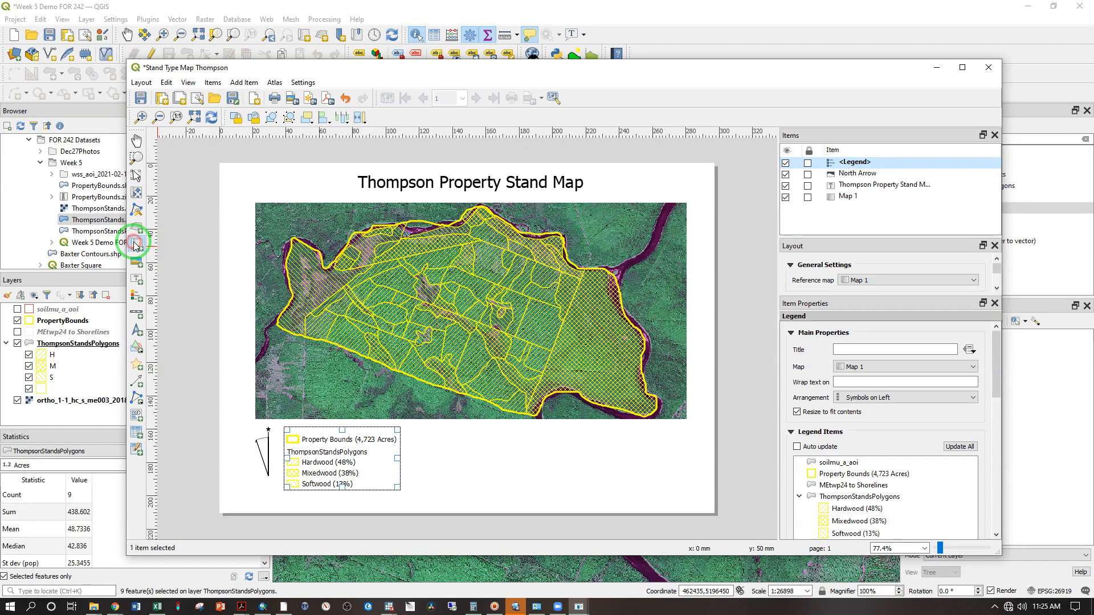
click(135, 245)
drag(561, 428, 686, 505)
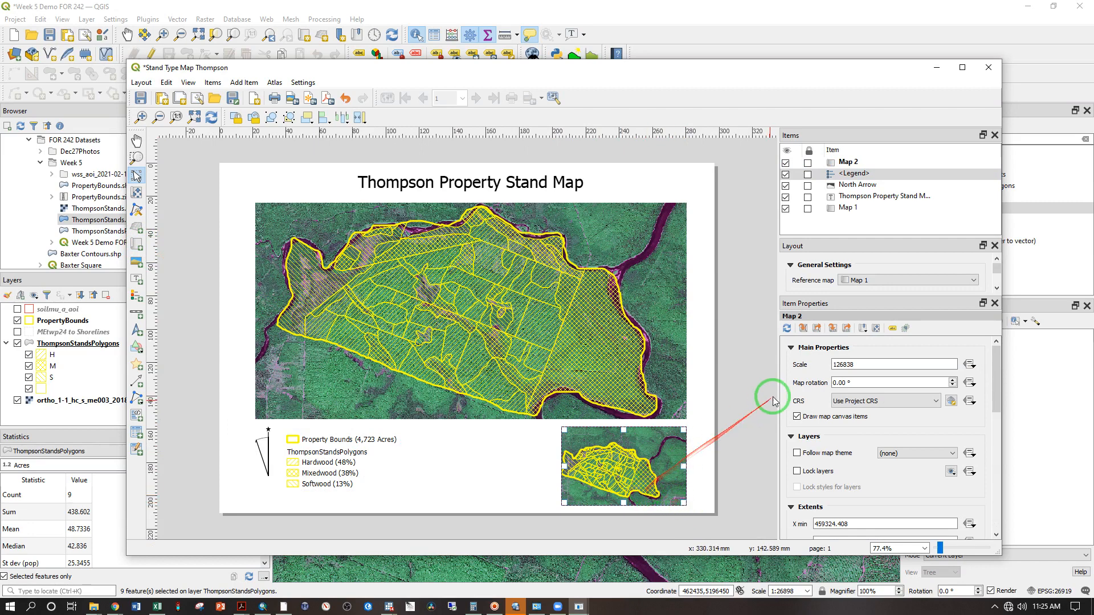
Step: Try scales of 1268380 and 12683 for the new small map
click(866, 365)
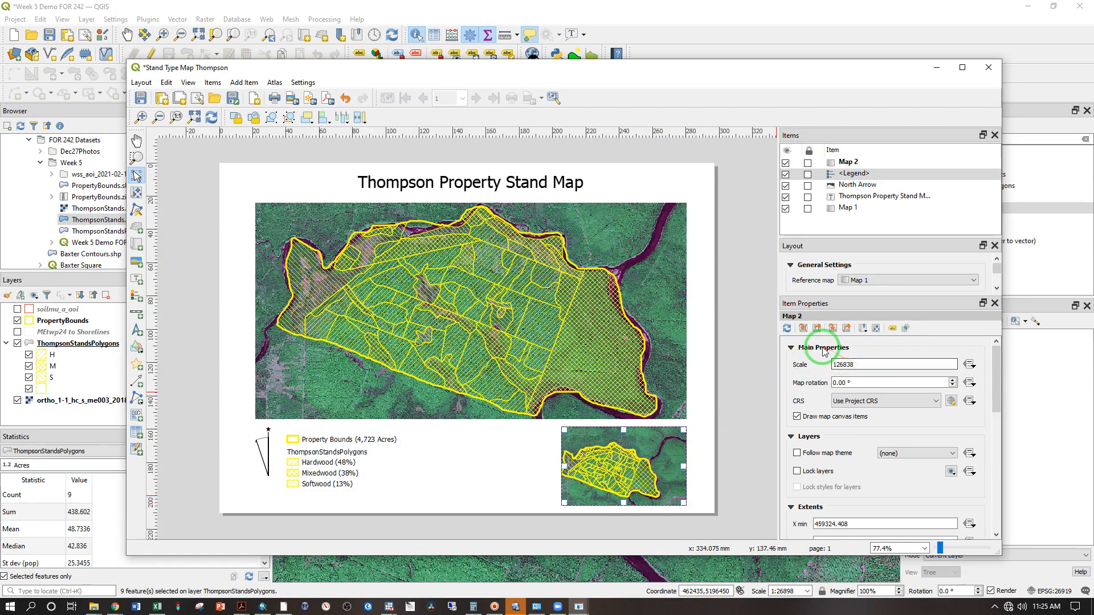
drag(862, 366, 811, 365)
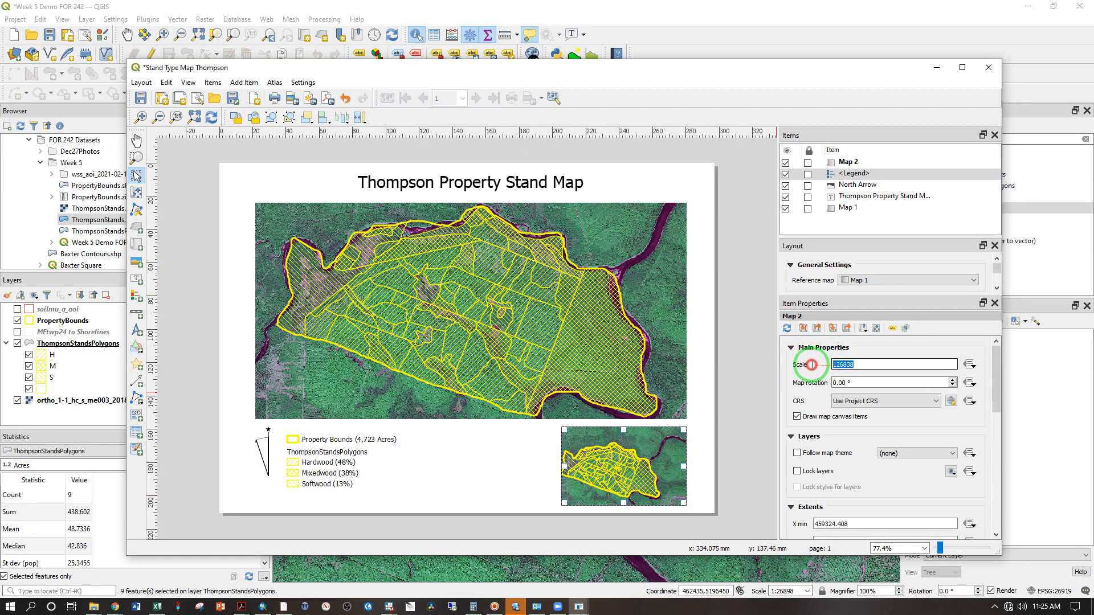
click(847, 369)
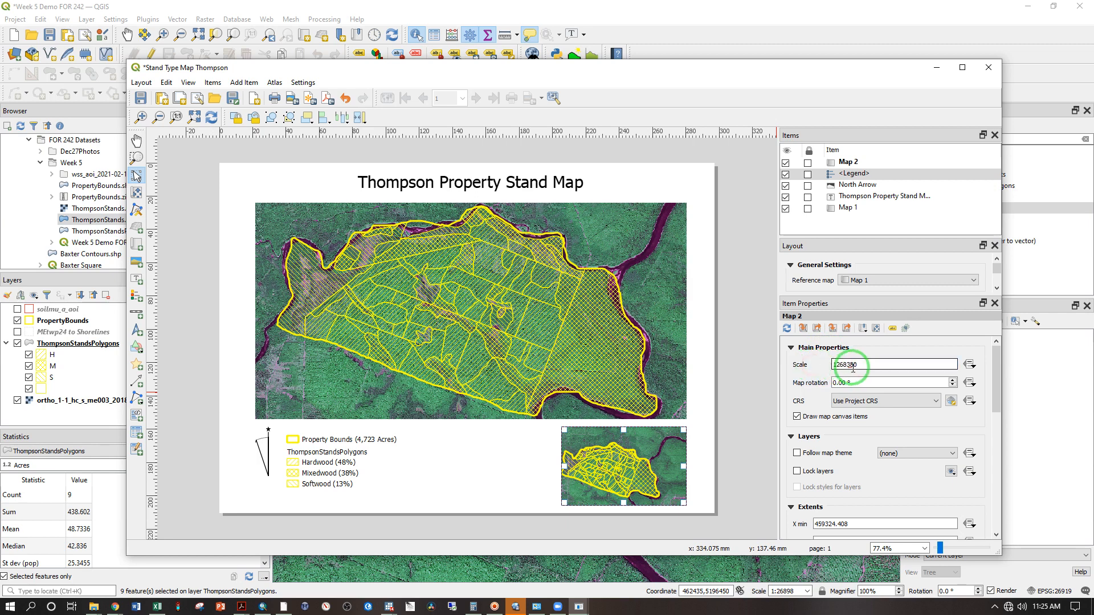
click(861, 380)
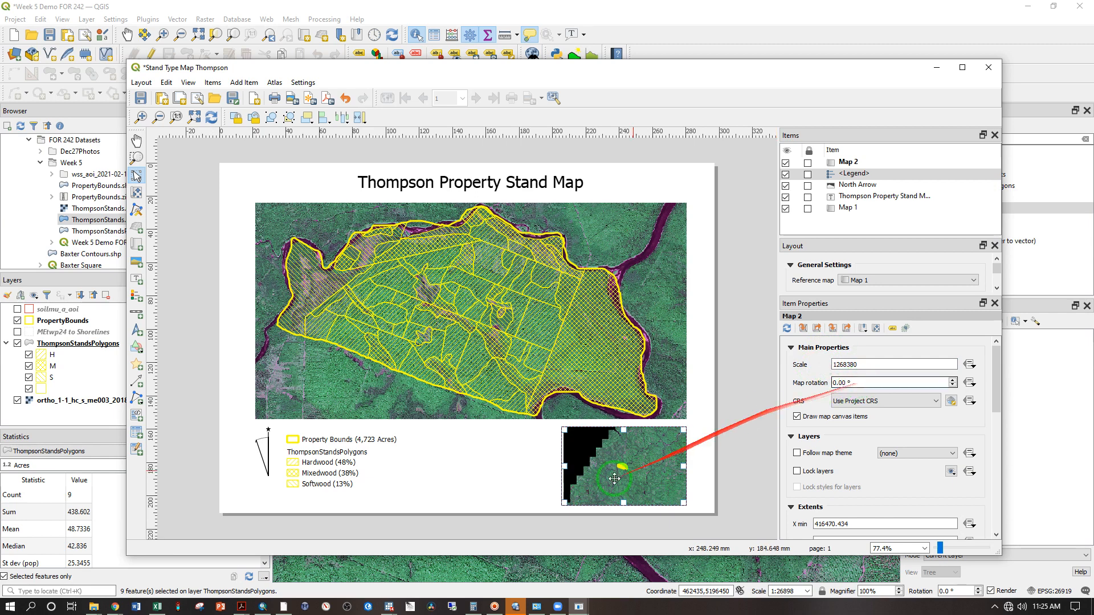
click(628, 469)
click(868, 365)
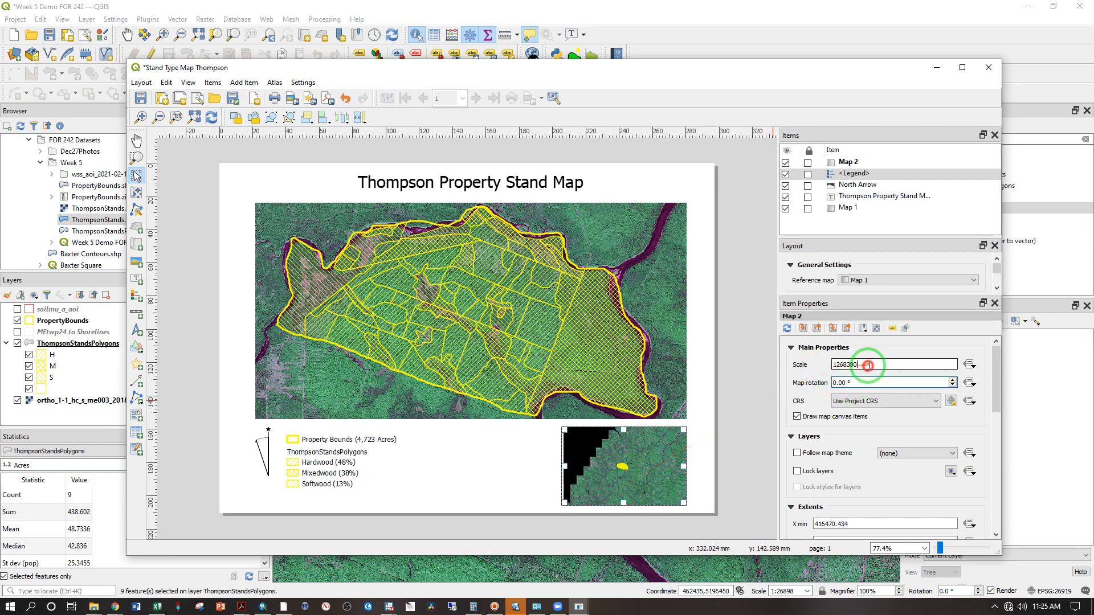
key(BackSpace)
key(BackSpace)
click(887, 383)
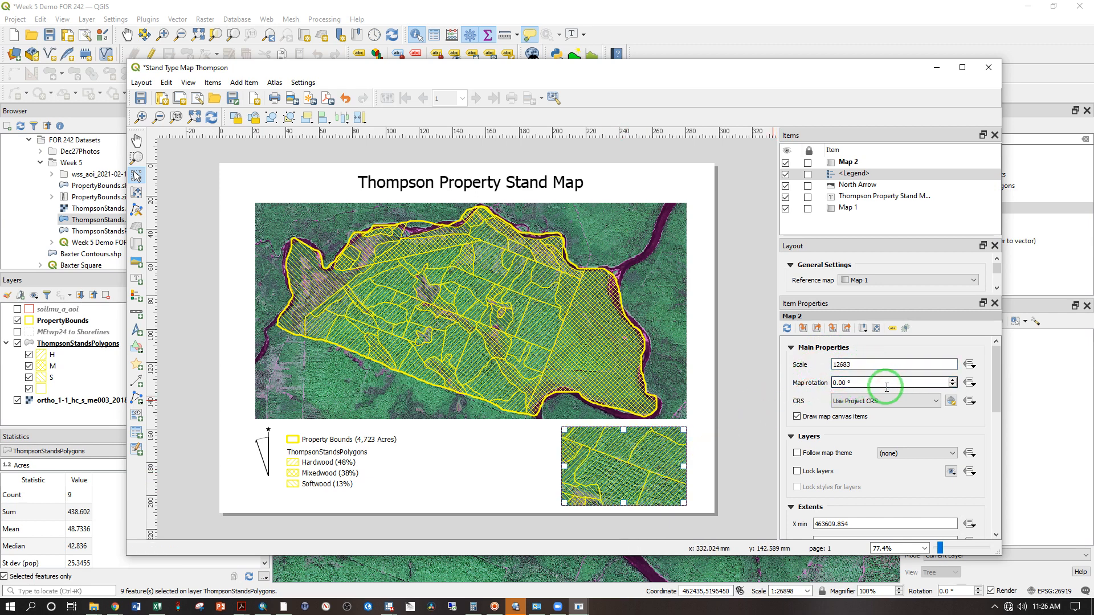
Step: Set the scale of Map 2 to 1000000
click(867, 365)
drag(875, 366, 793, 358)
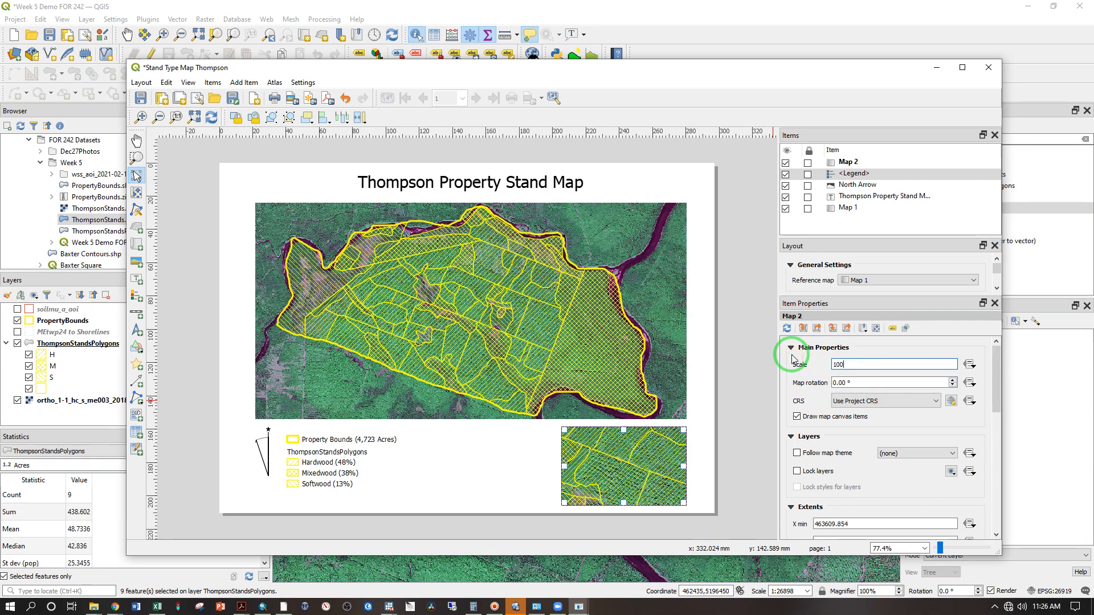
click(857, 380)
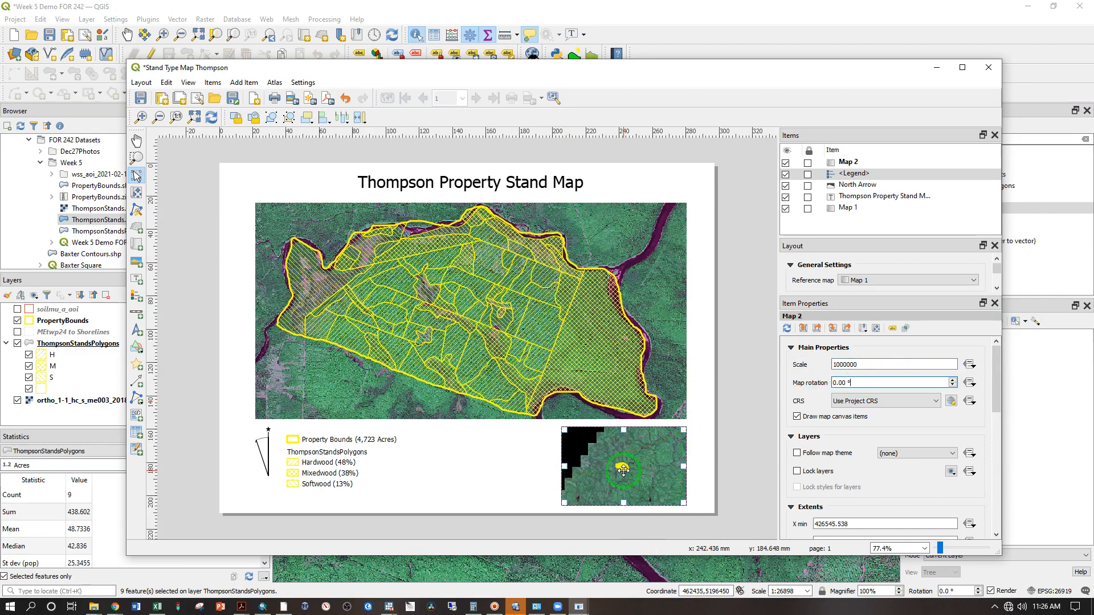
Step: In the main project window, hide the ortho imagery and ThompsonStandsPolygons layers and show the MEtwp24 to Shorelines layer
click(20, 366)
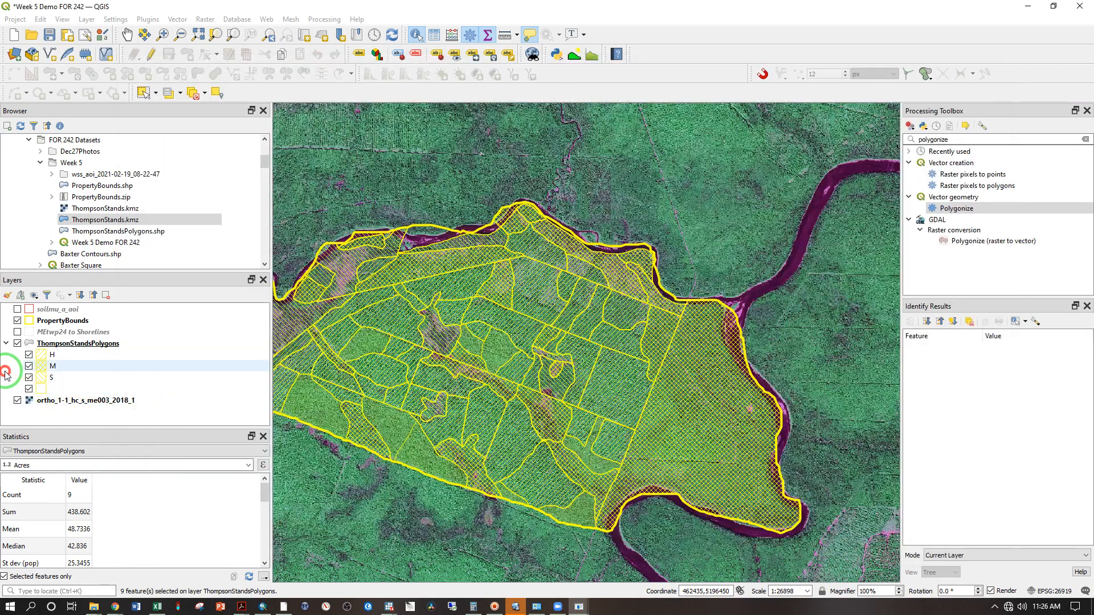
click(17, 400)
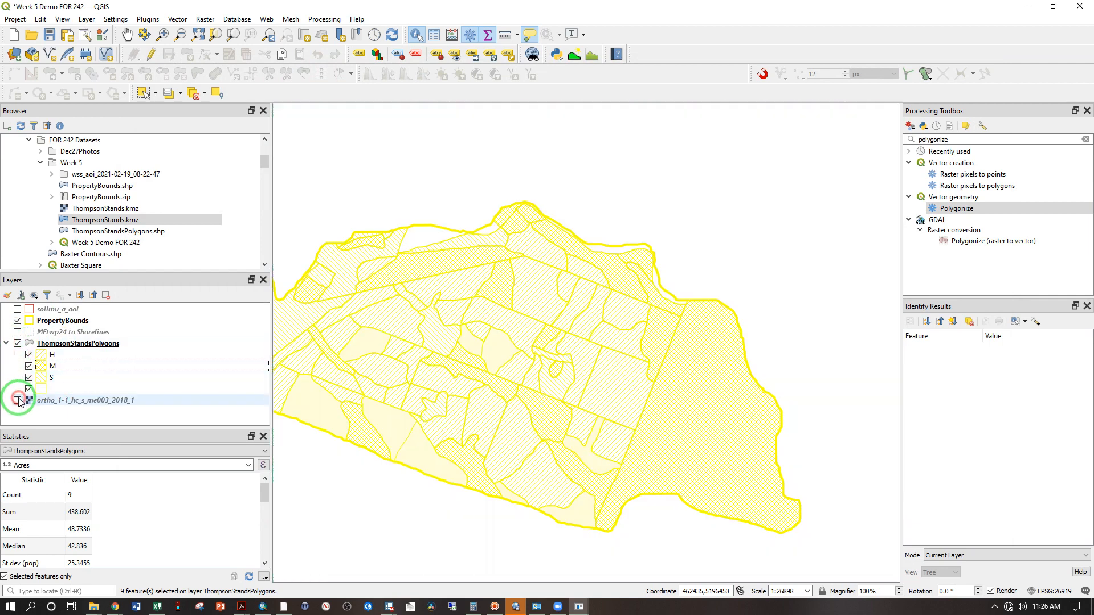
click(17, 343)
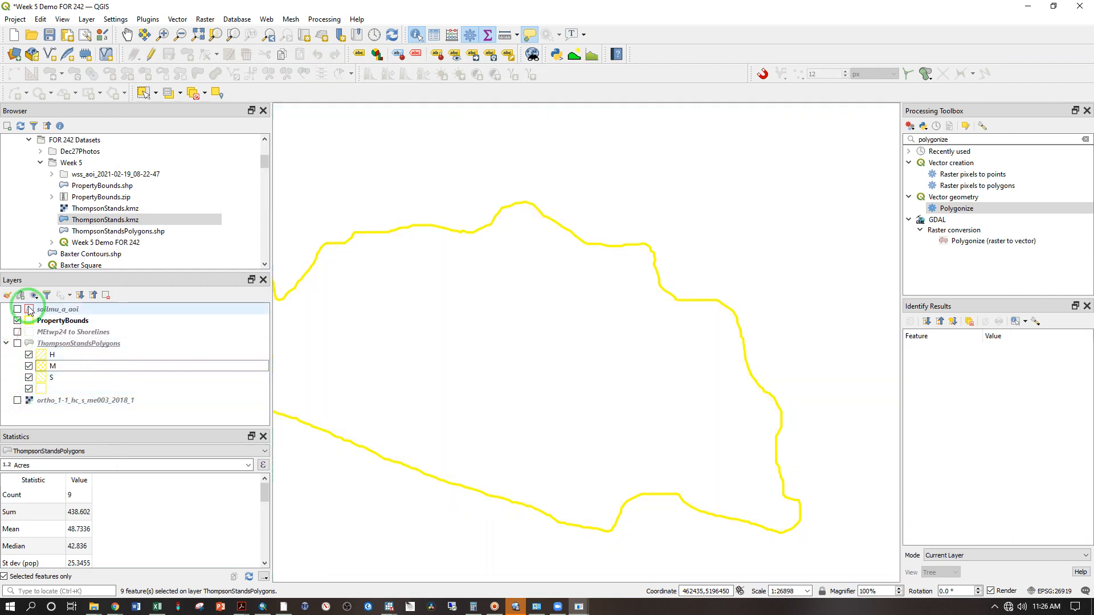
click(18, 333)
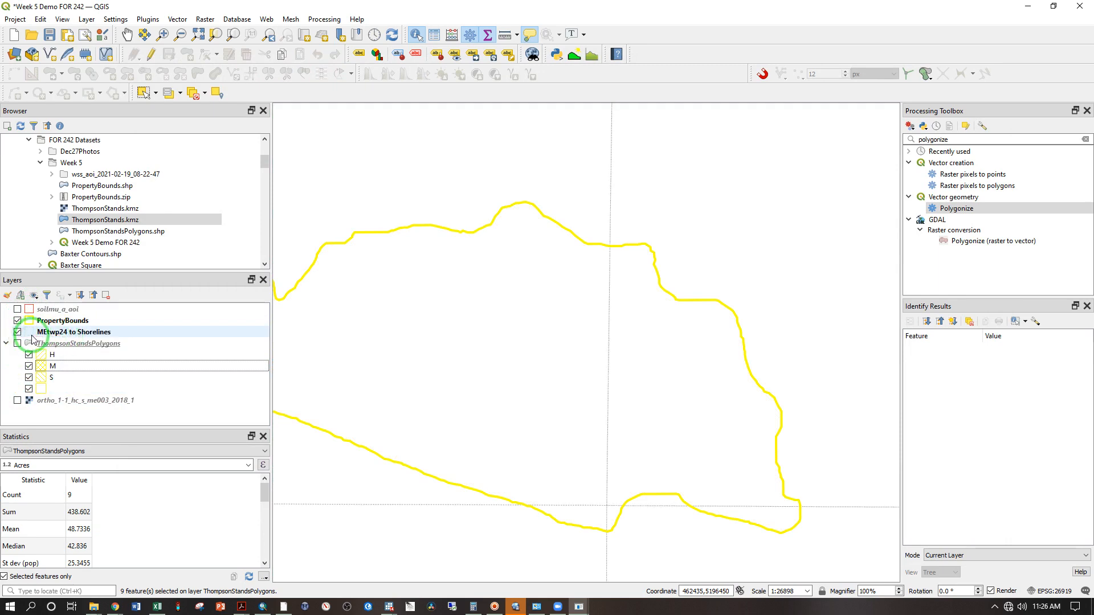
Step: Change the stroke style of the MEtwp24 to Shorelines layer's simple fill to Solid Line
click(32, 336)
double_click(32, 337)
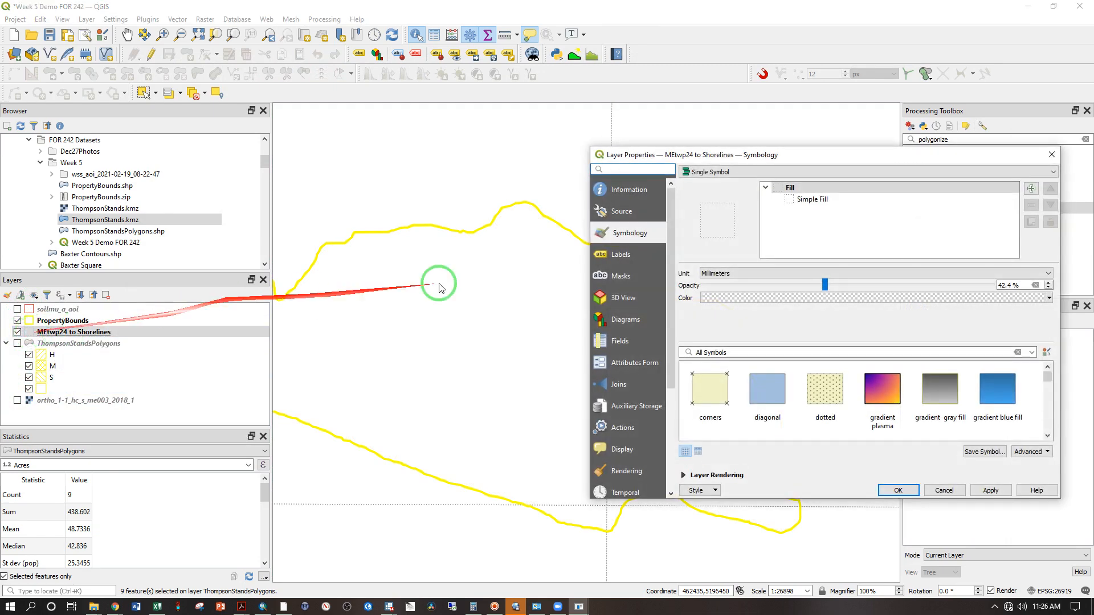
click(796, 212)
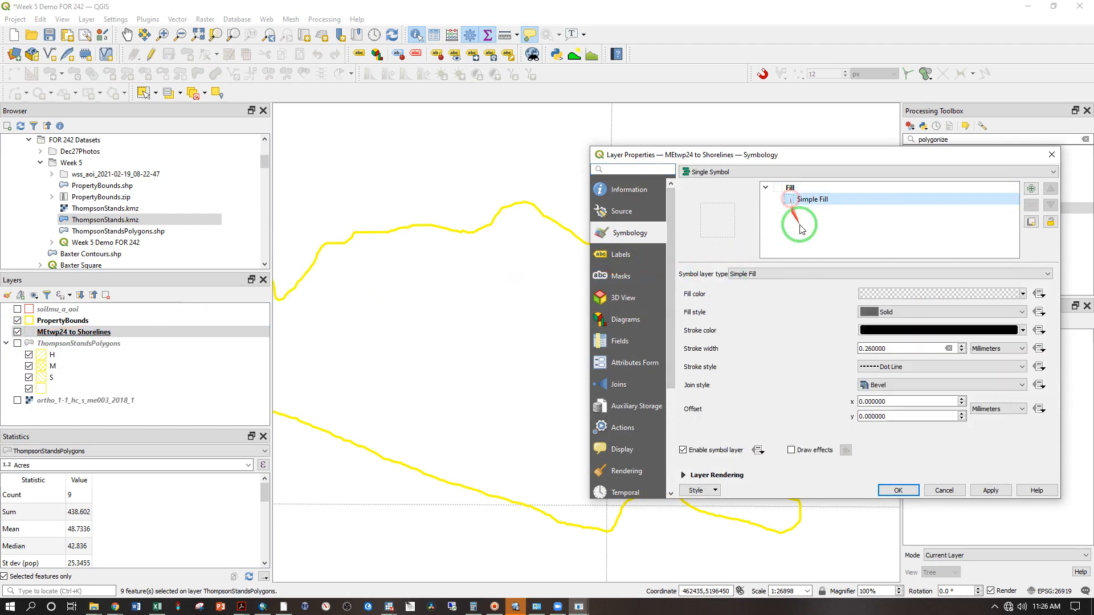
click(893, 366)
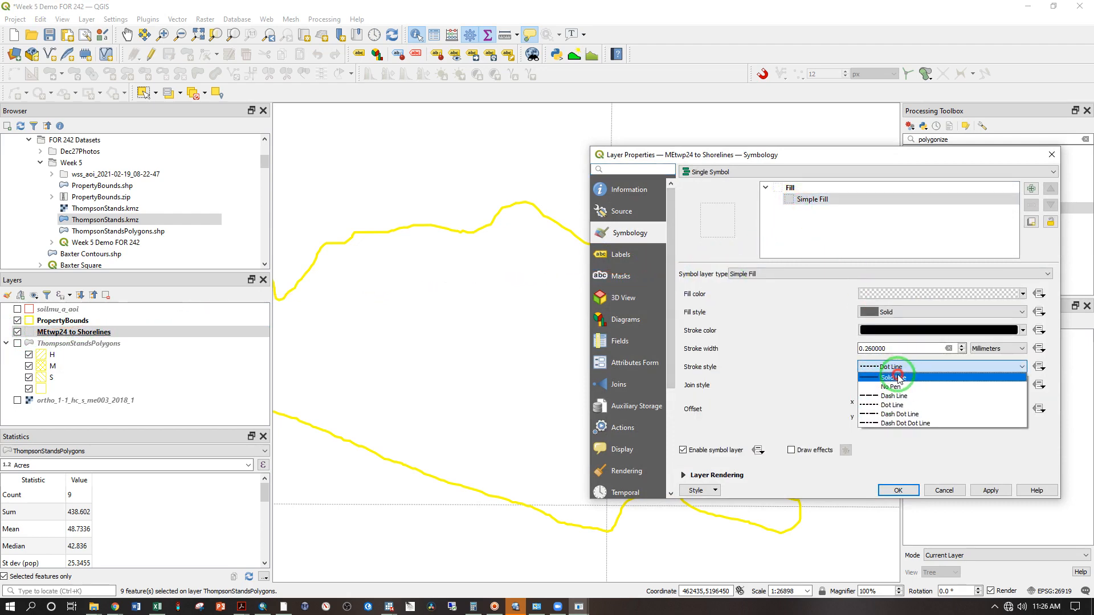
click(896, 371)
click(905, 494)
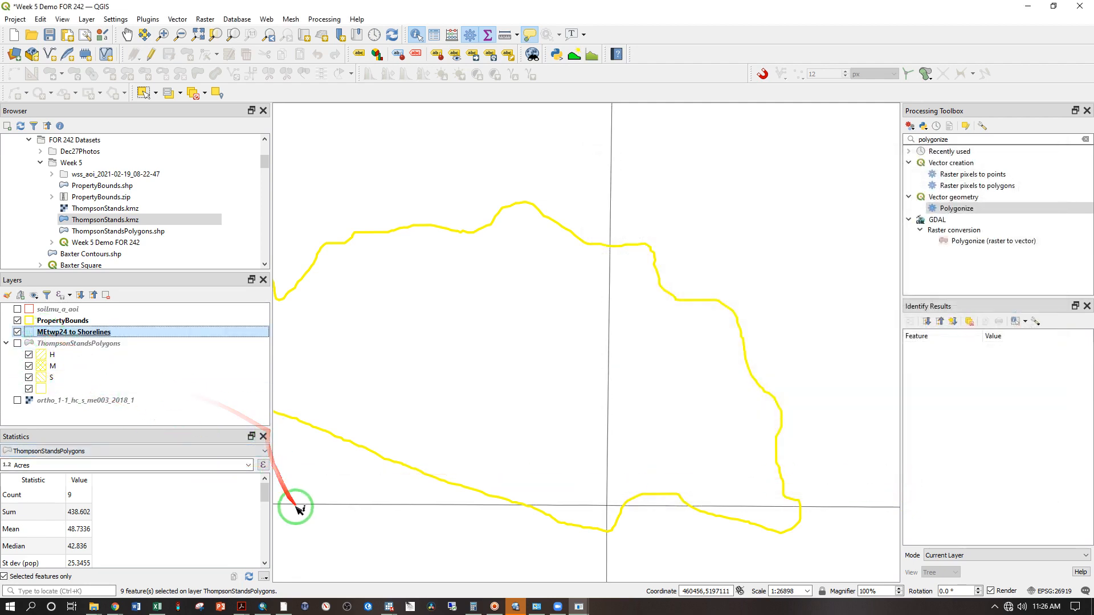
Step: Give the PropertyBounds layer a fully opaque black fill and a transparent stroke
double_click(32, 321)
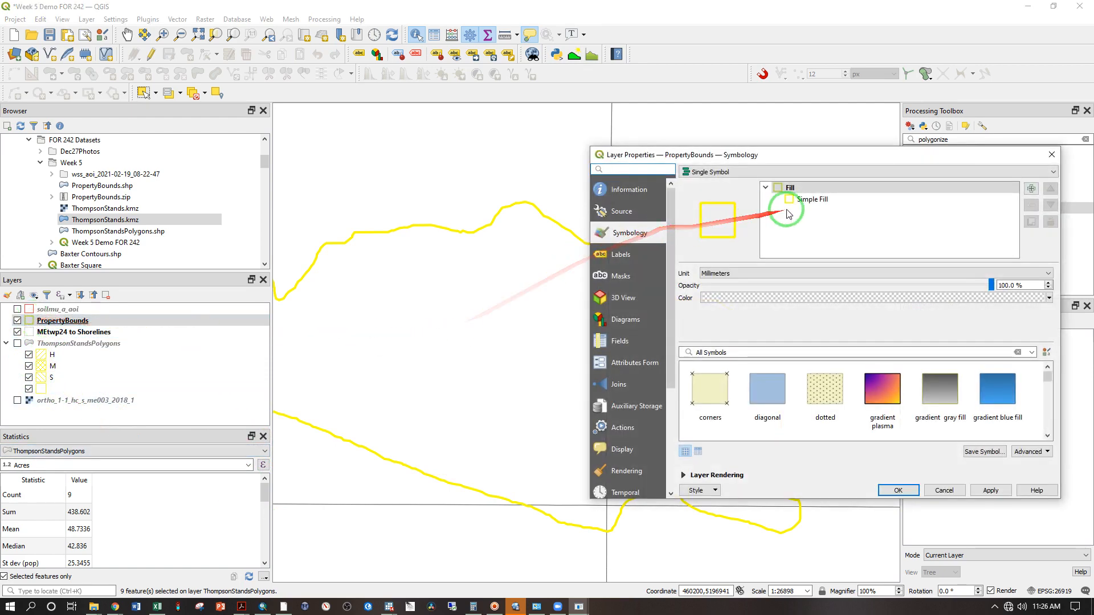
click(787, 201)
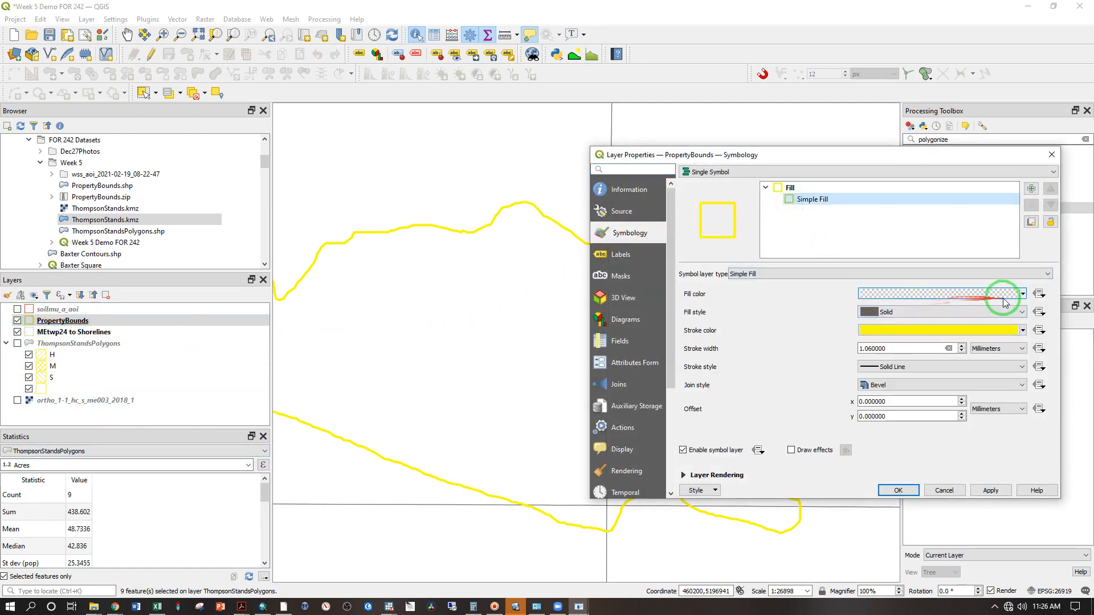
click(1022, 297)
drag(425, 261, 408, 244)
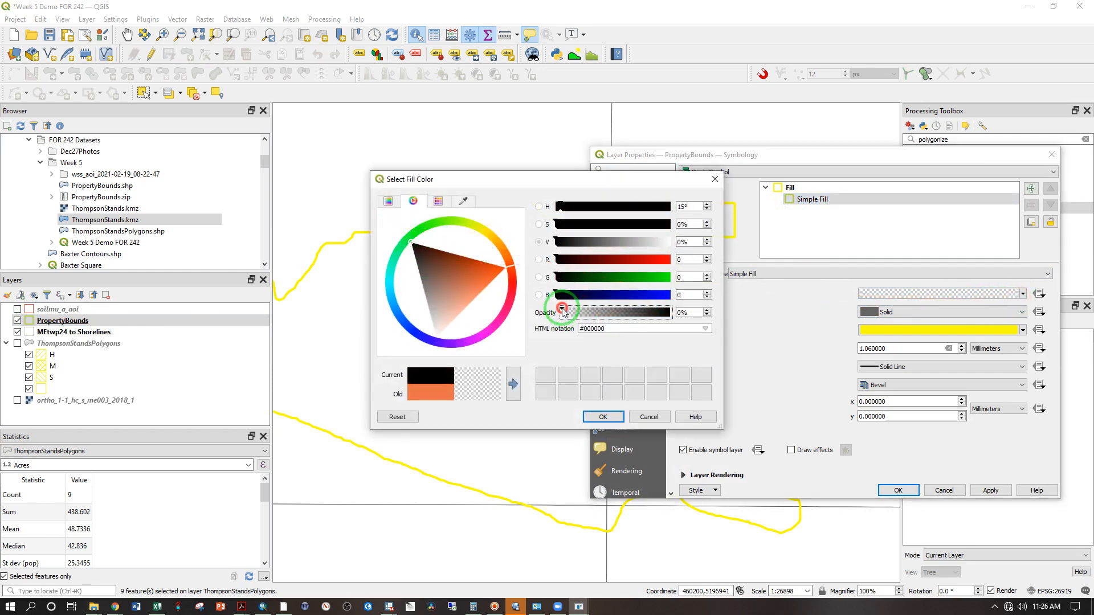
drag(562, 313, 691, 311)
click(603, 417)
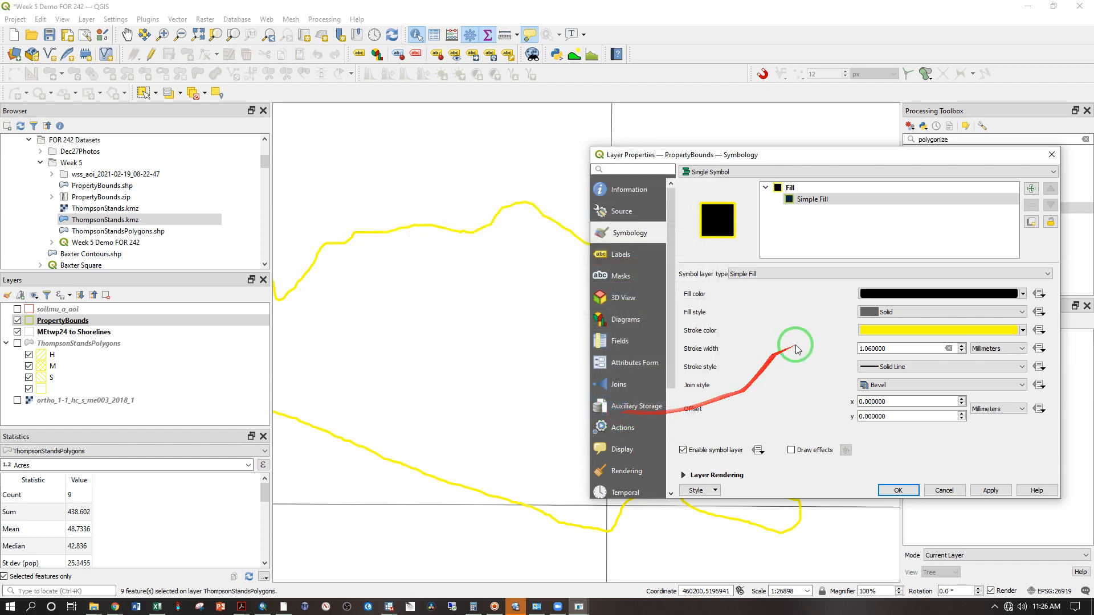
click(1023, 331)
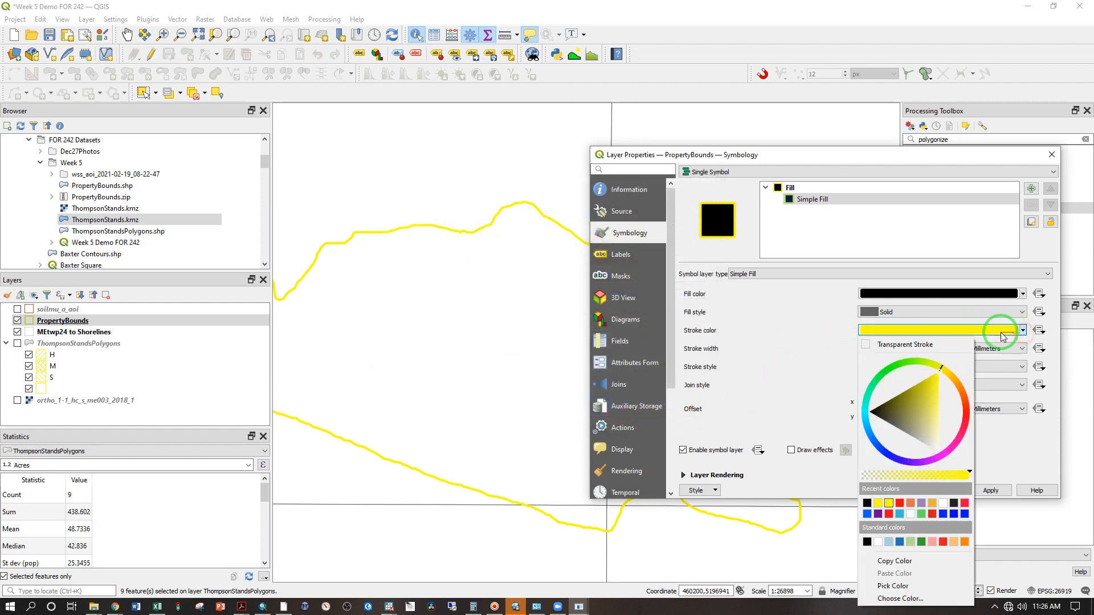
click(925, 345)
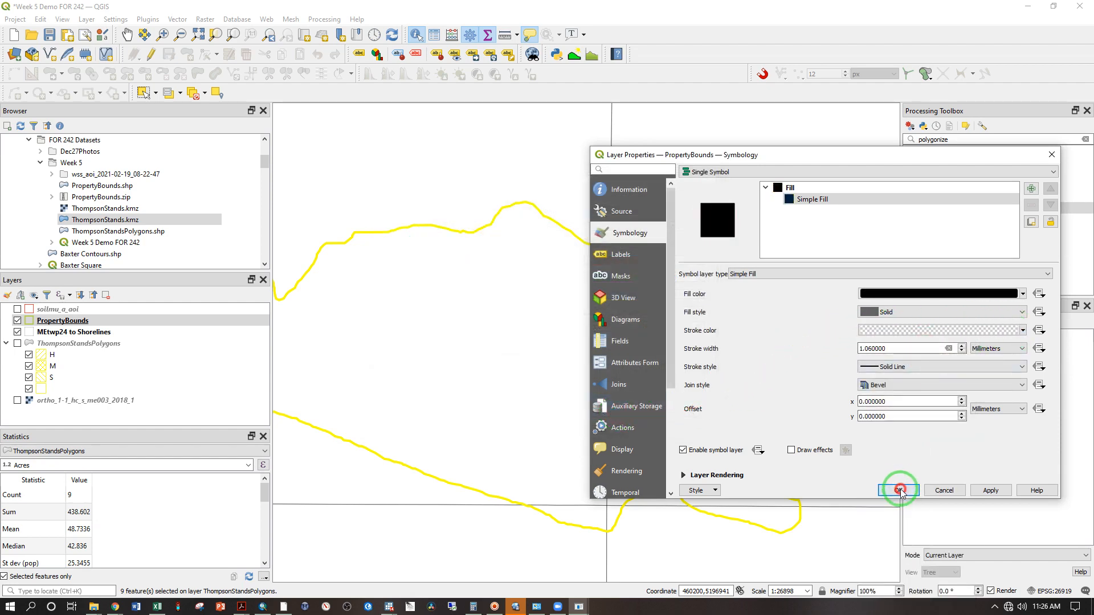
click(899, 491)
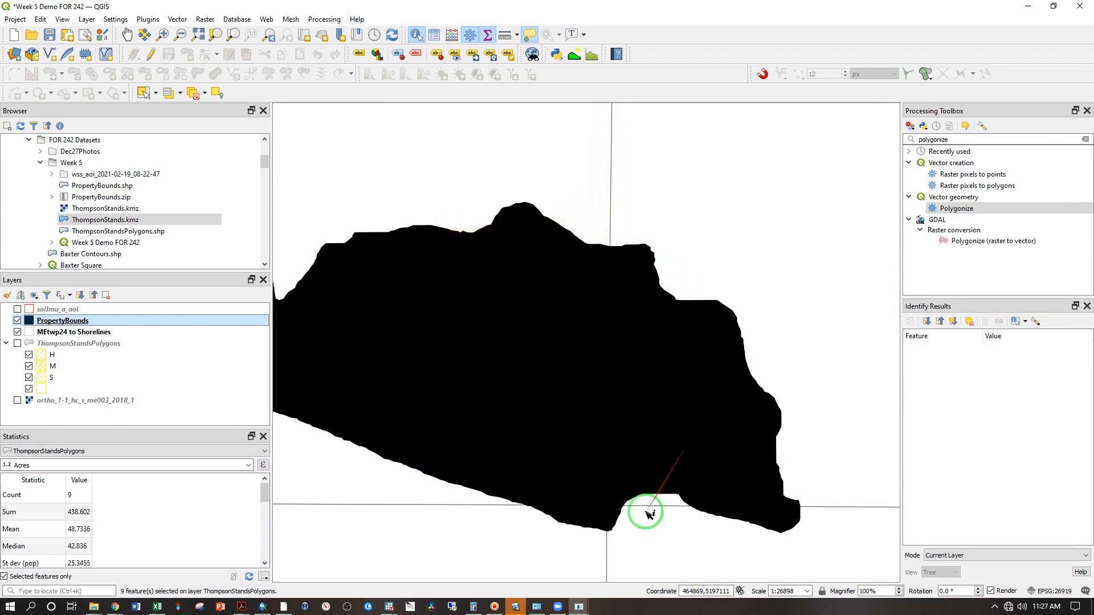
Step: Return to the Stand Type Map Thompson layout, refresh Map 2, and shift its content so the property sits near the frame's lower-left corner
mouse_move(581, 603)
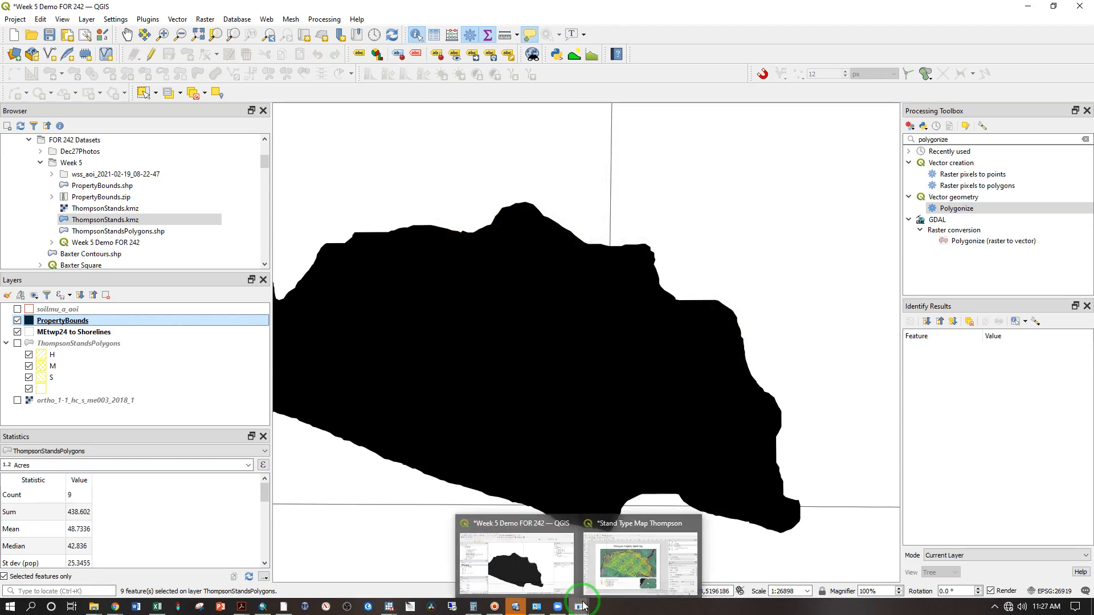
click(630, 530)
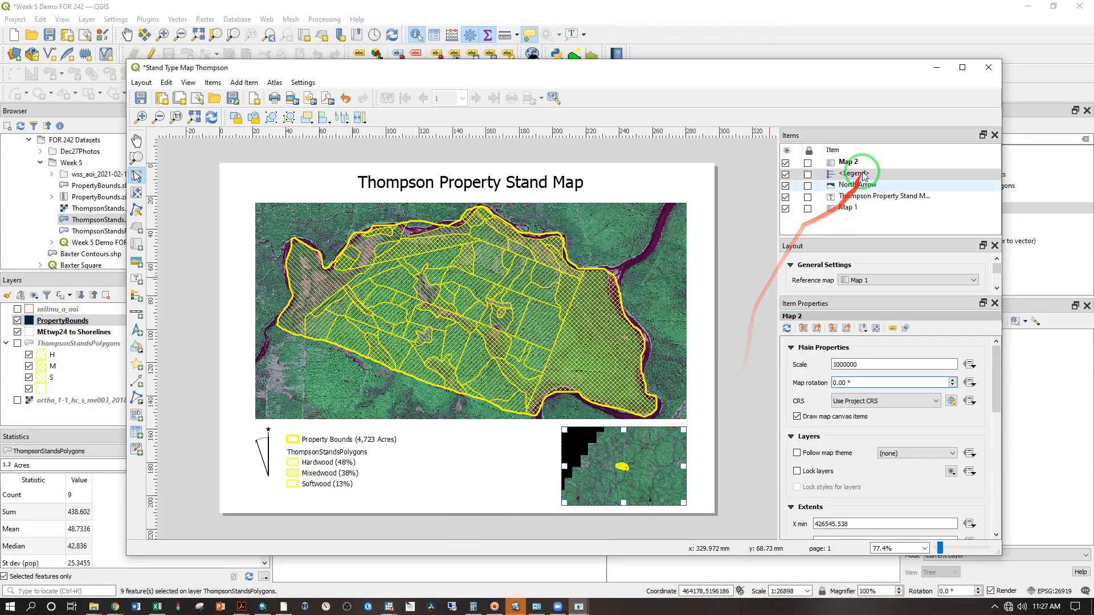
click(864, 163)
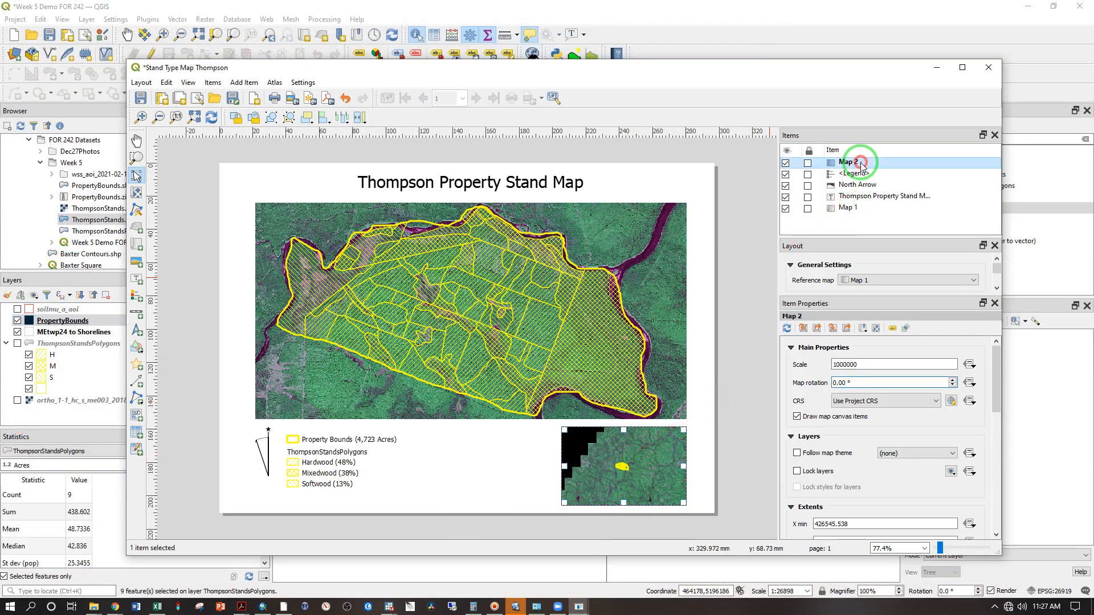
click(787, 329)
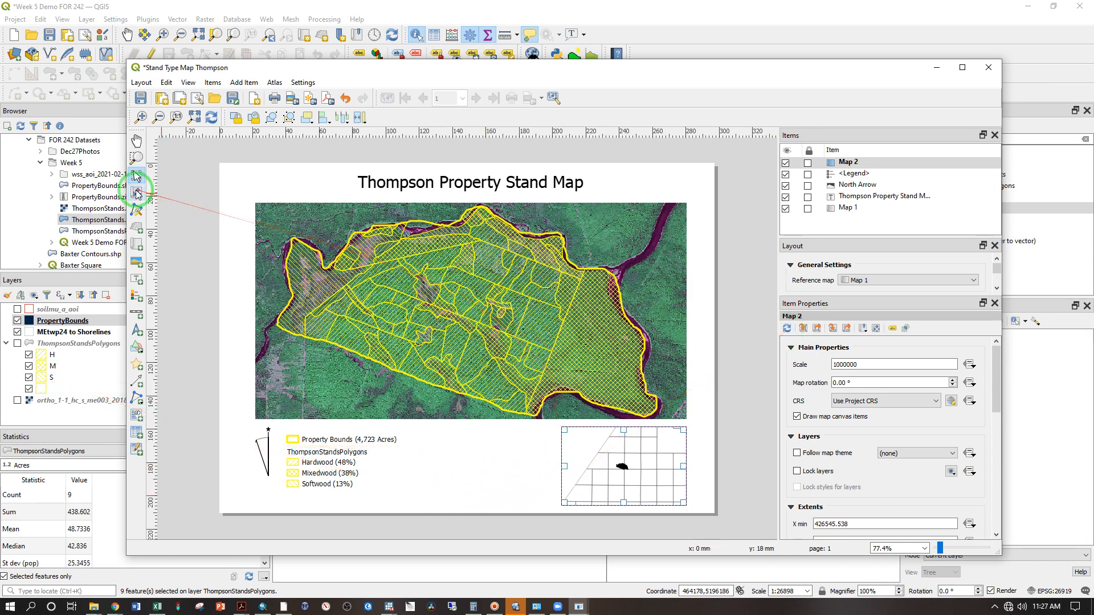
mouse_move(634, 470)
mouse_down()
mouse_move(601, 478)
mouse_move(655, 453)
mouse_move(641, 461)
mouse_up()
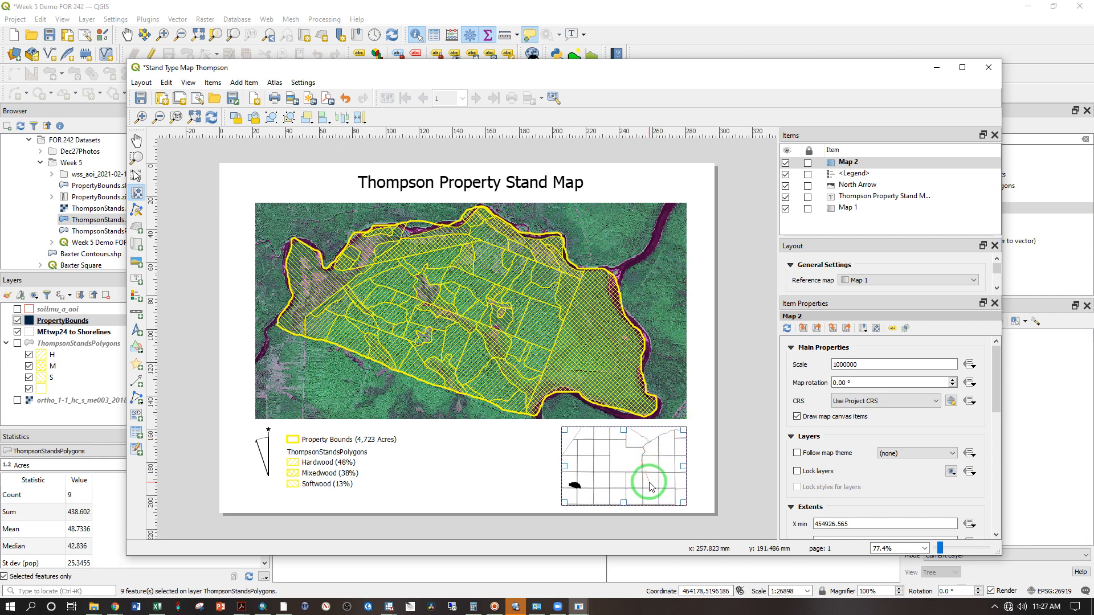
Step: Widen the Map 2 inset frame toward the legend and set its scale to 1000000
click(135, 174)
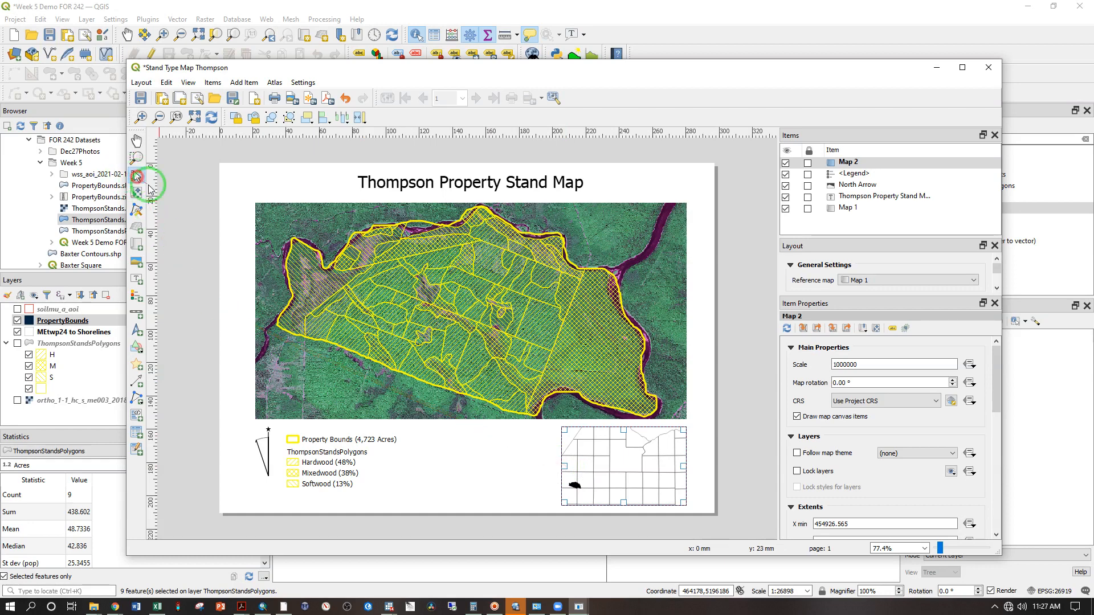
drag(565, 466, 542, 466)
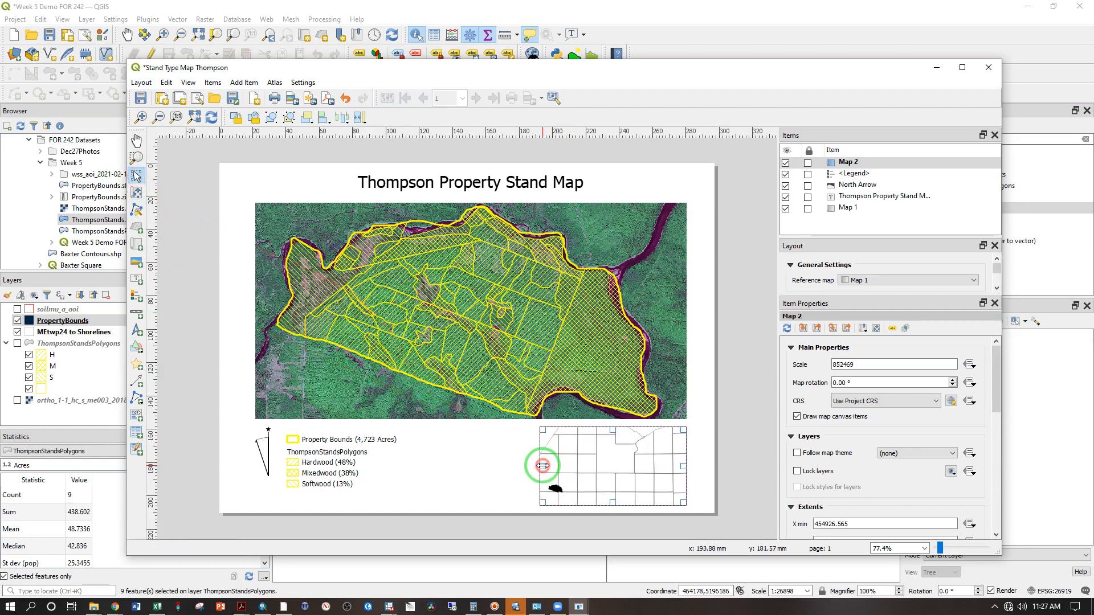
click(866, 367)
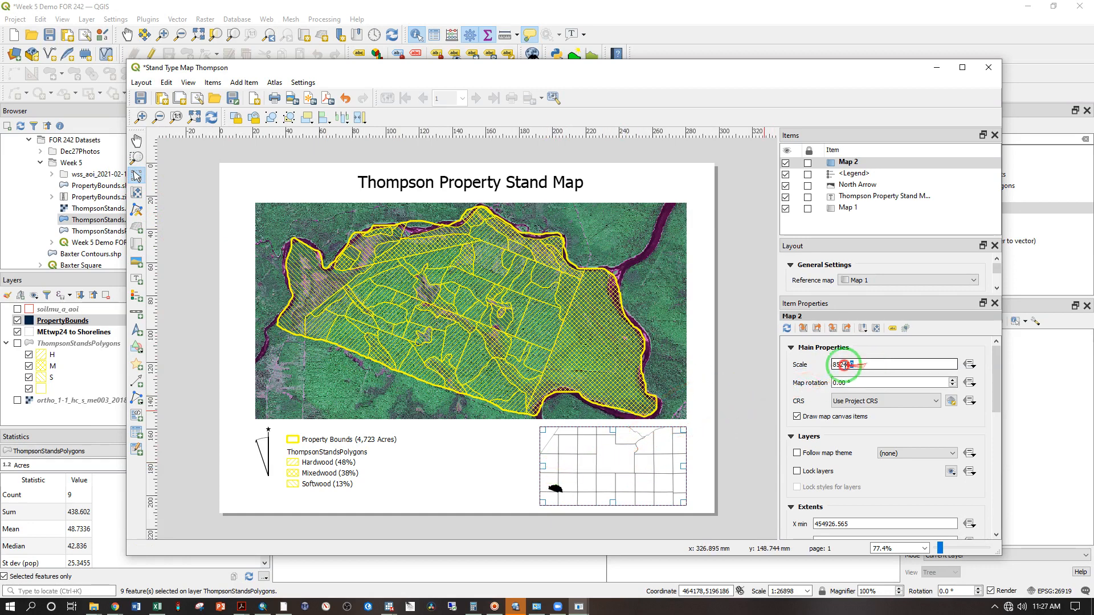
drag(844, 365, 745, 350)
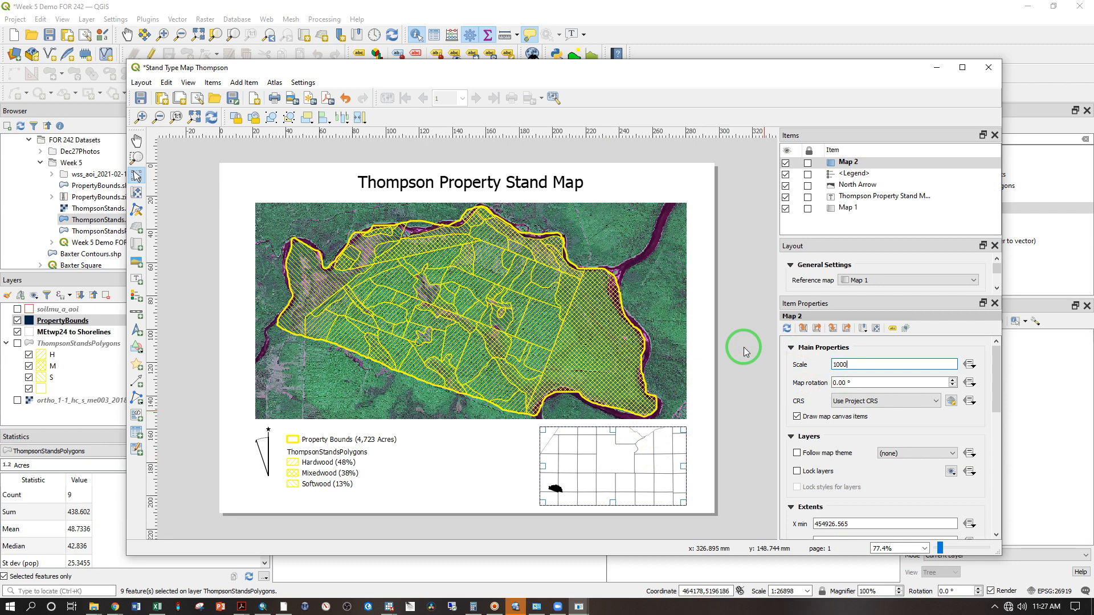
click(848, 380)
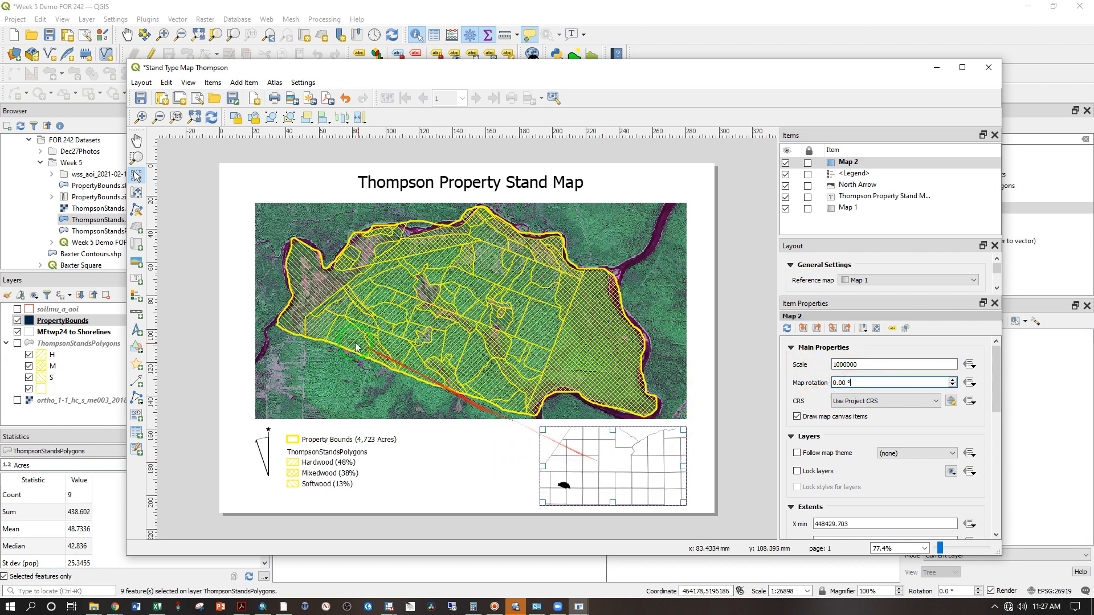
Step: Move the content inside the widened Map 2 frame so the black property shape sits near its lower-left corner
click(137, 192)
drag(646, 461, 552, 443)
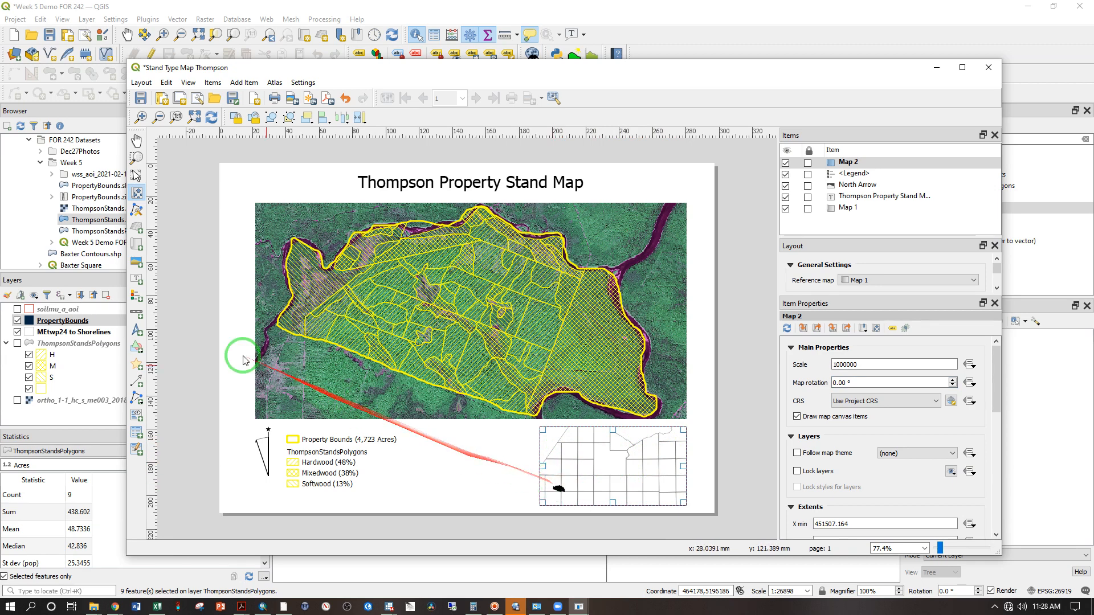
Step: Turn on single labels from the TOWN field for the MEtwp24 to Shorelines layer and return to the Stand Type Map Thompson layout
click(68, 332)
right_click(69, 334)
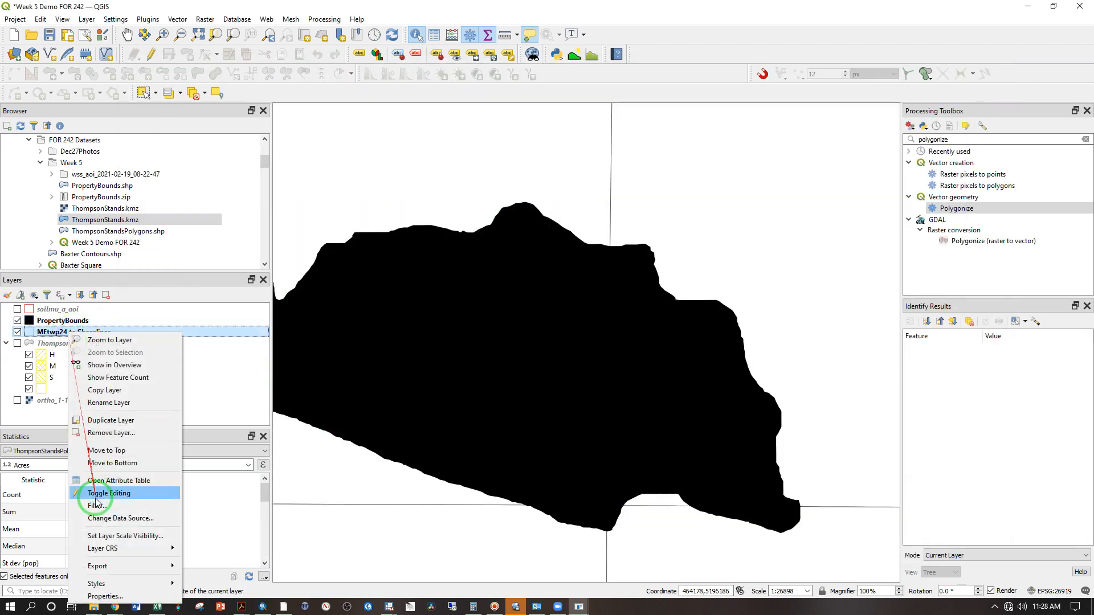
click(107, 593)
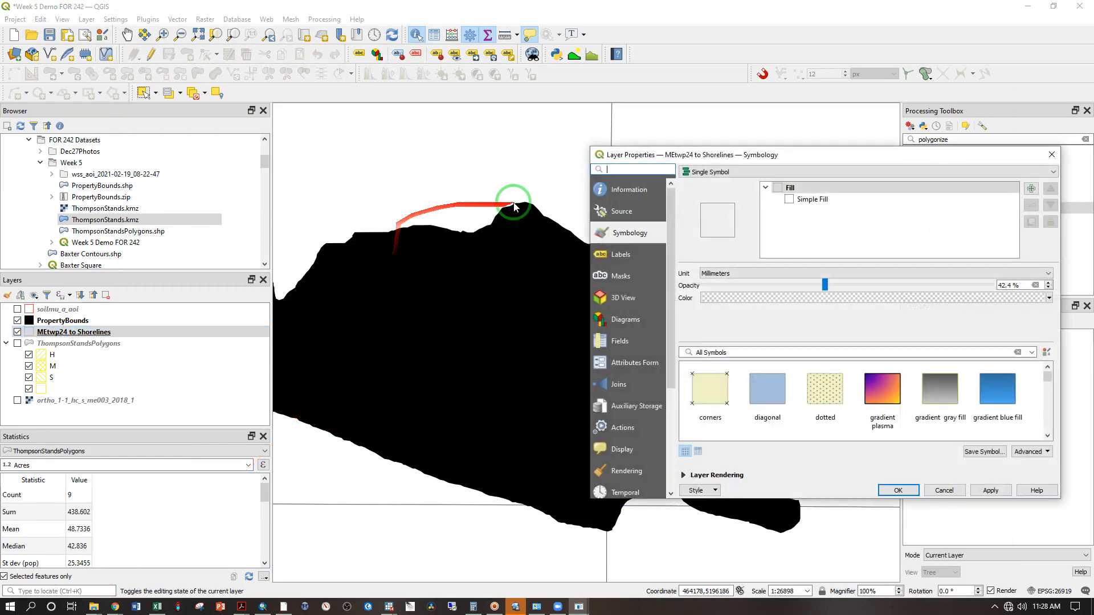
click(624, 255)
click(727, 172)
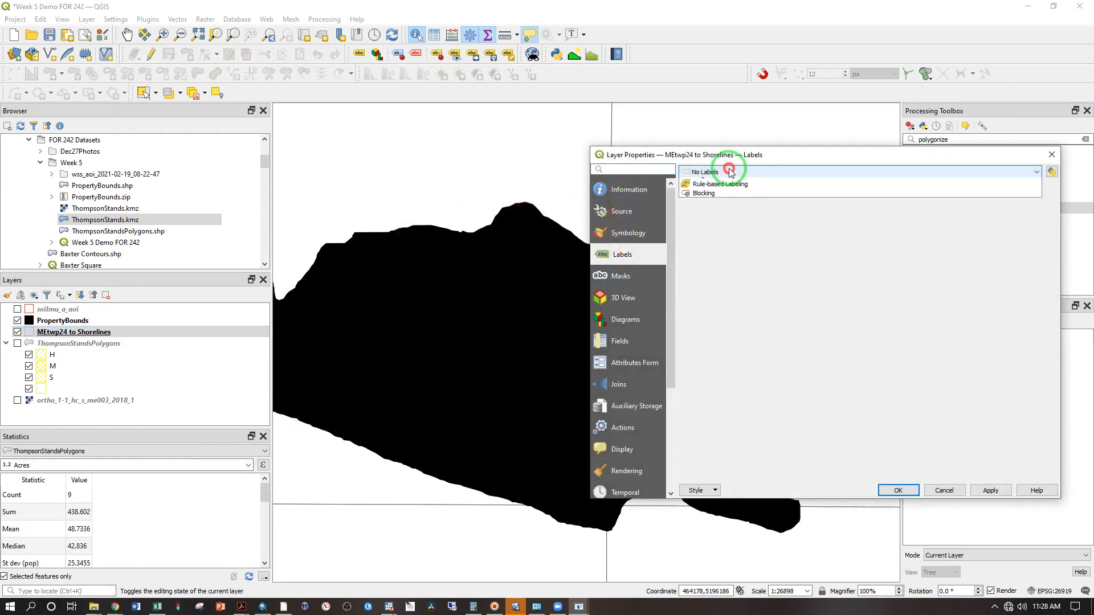
click(722, 194)
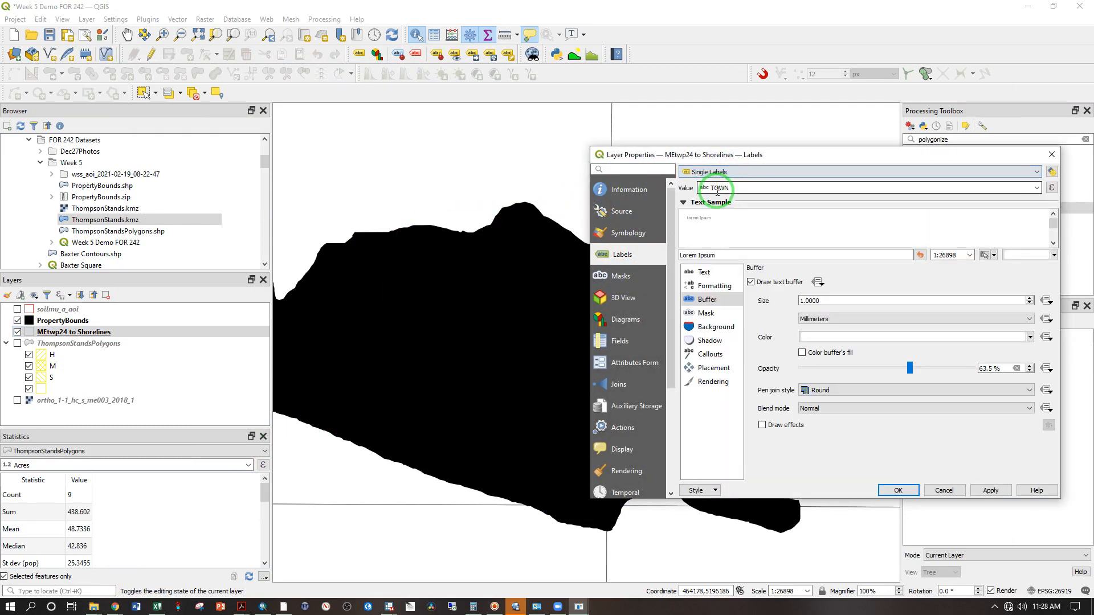
click(820, 189)
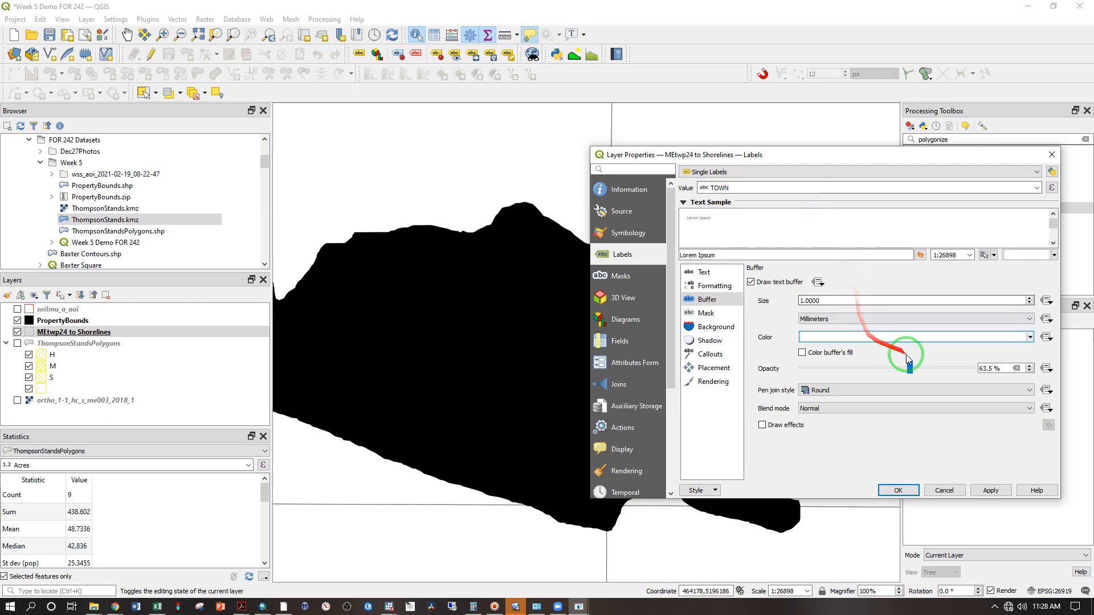
click(702, 272)
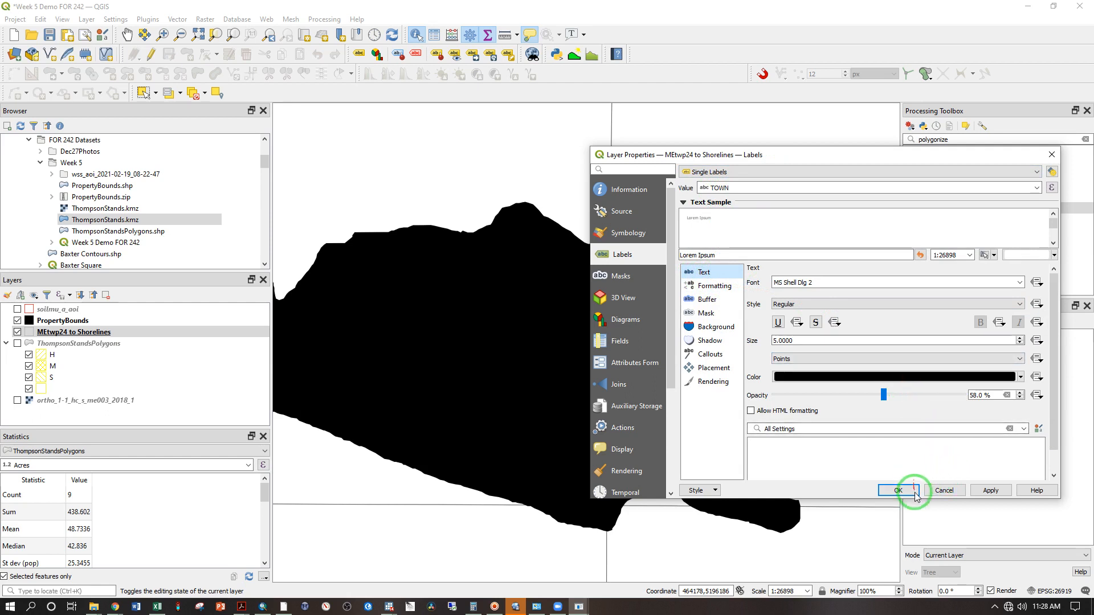
click(991, 490)
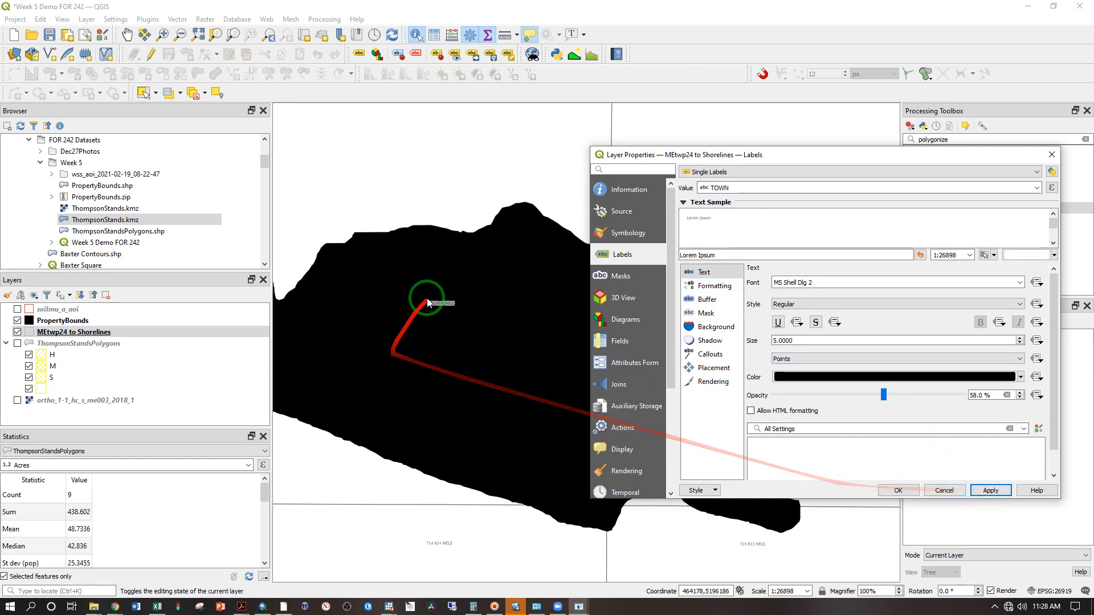
click(893, 490)
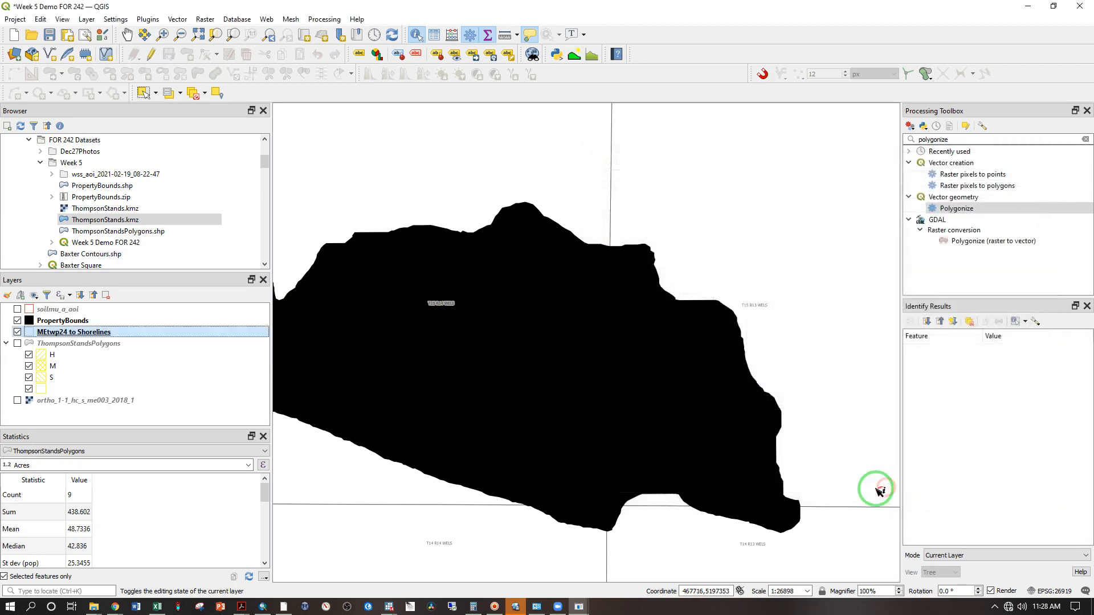
click(578, 607)
click(630, 567)
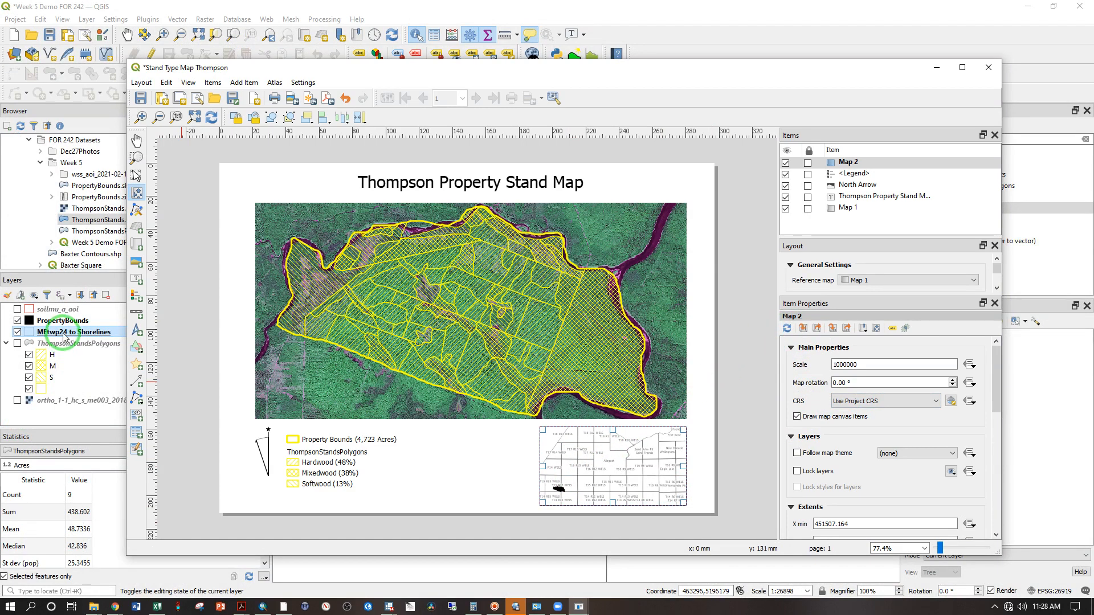
Step: Set the MEtwp24 to Shorelines label text size to 2 points and refresh Map 2 in the layout
click(63, 335)
double_click(63, 335)
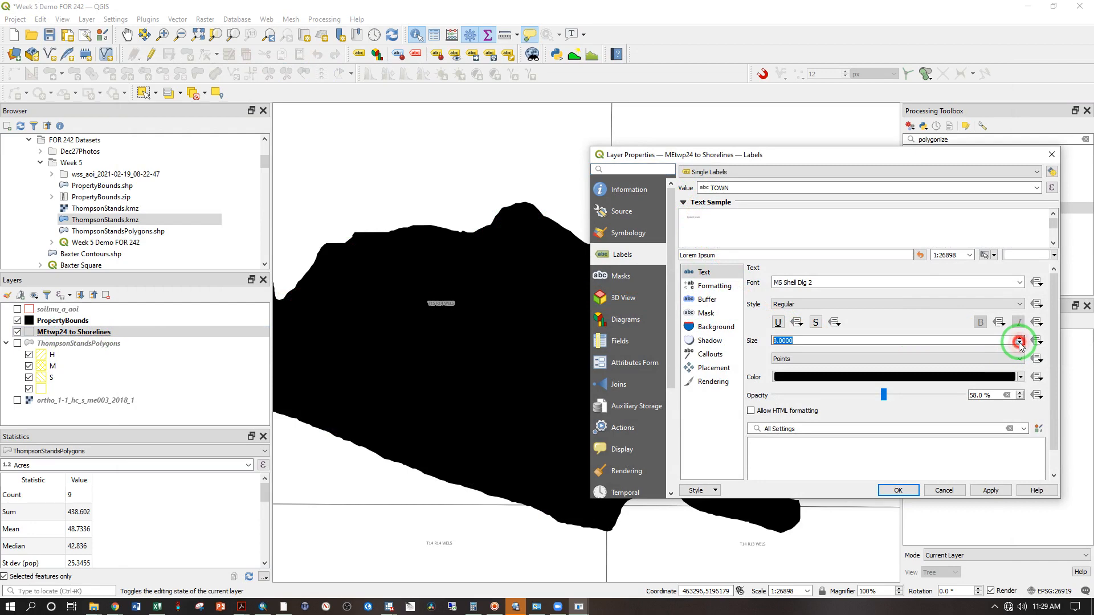
click(901, 499)
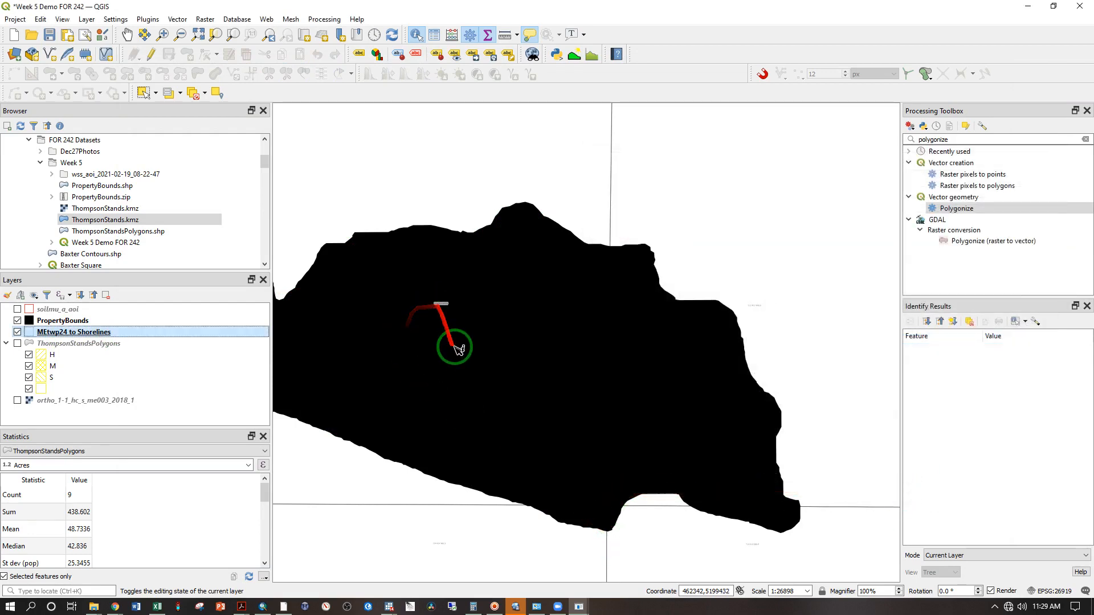
mouse_move(578, 607)
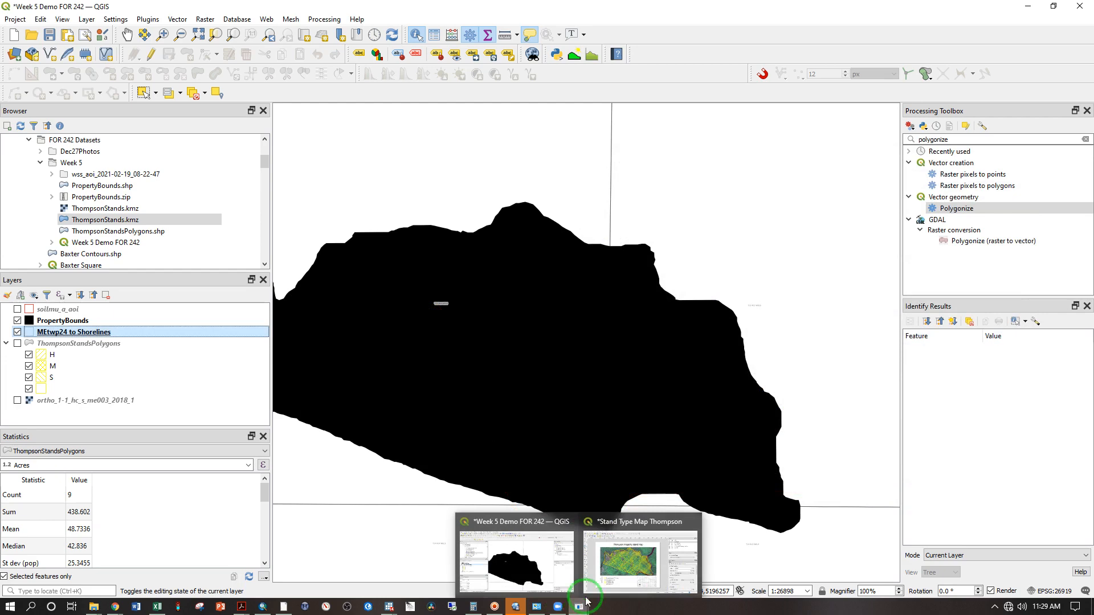
click(621, 522)
click(787, 329)
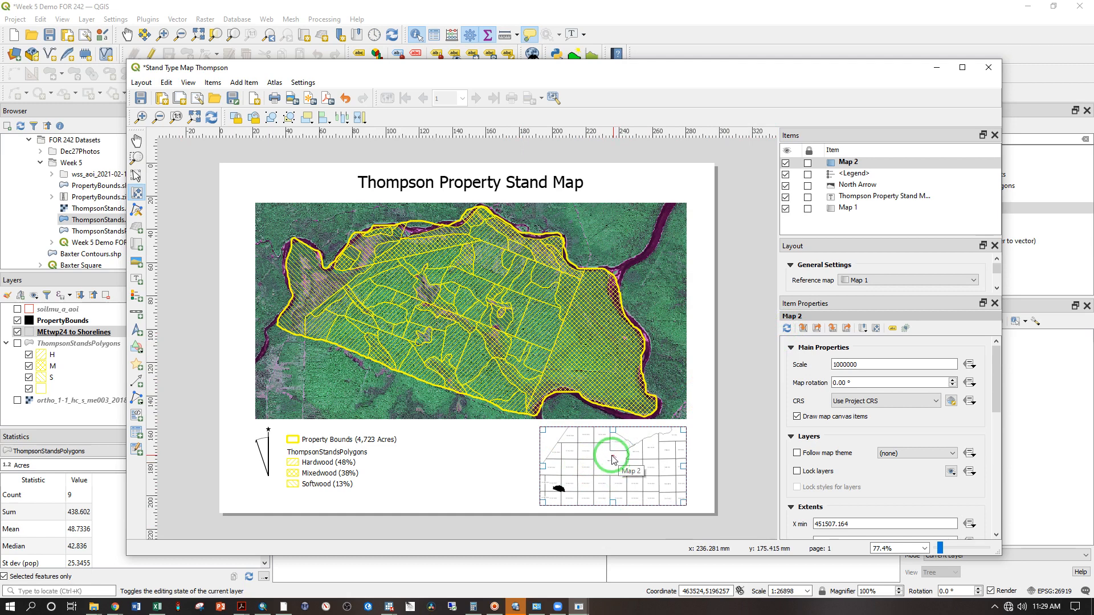
Step: Make the MEtwp24 to Shorelines label text slightly larger than 2 points and refresh Map 2 in the layout again
click(69, 332)
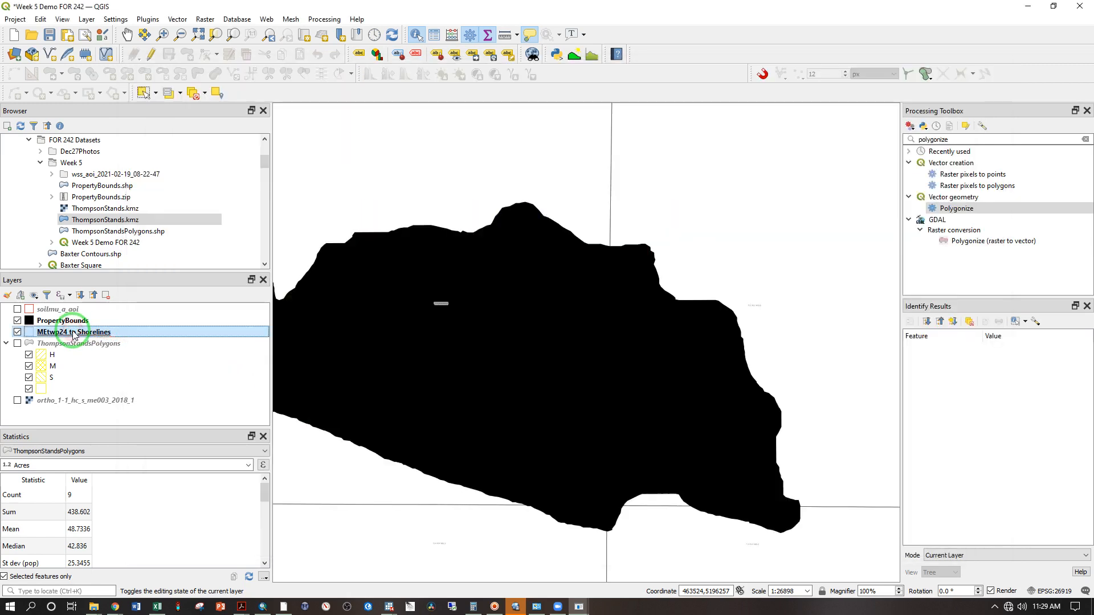
double_click(75, 335)
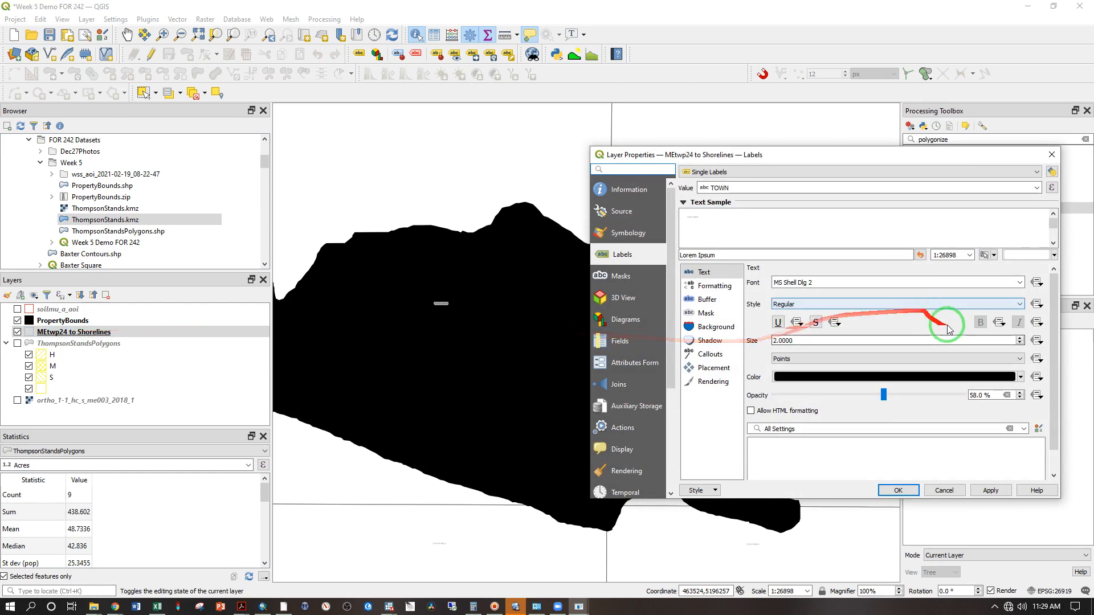
click(899, 490)
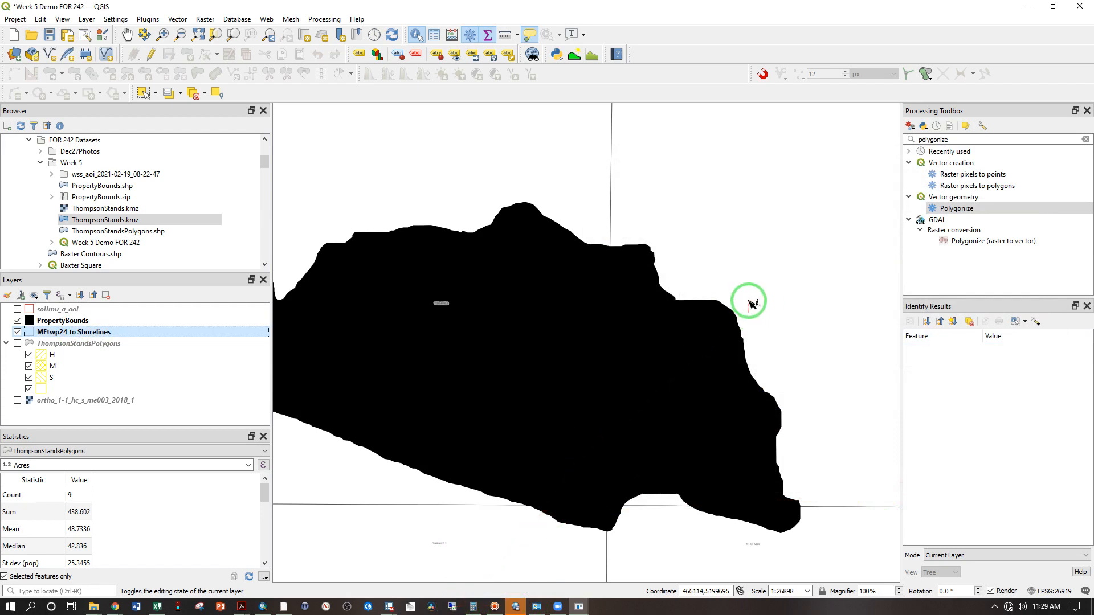
click(579, 606)
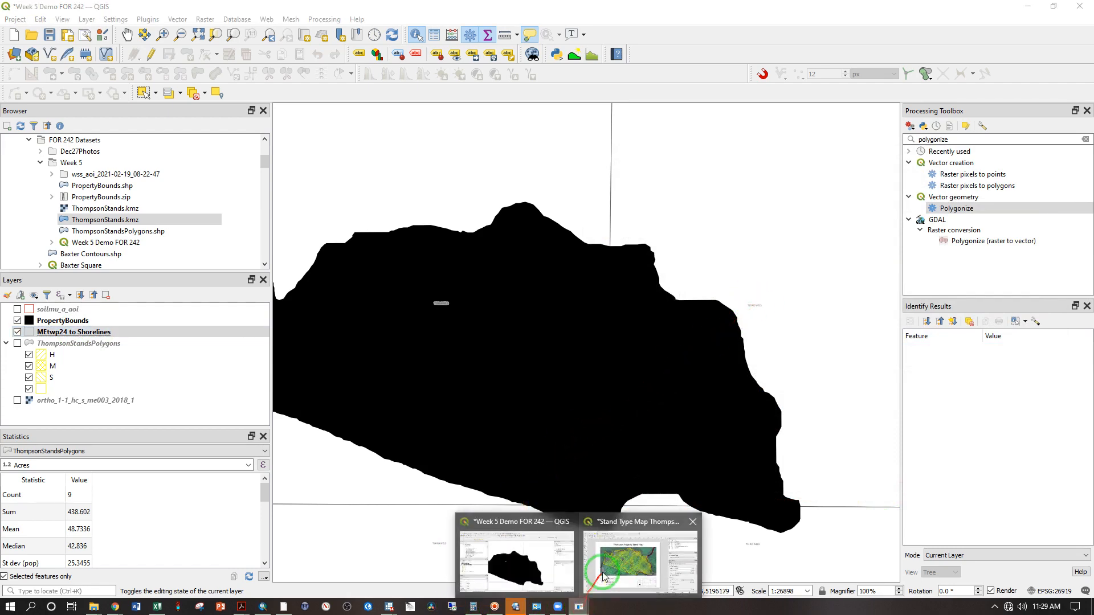
click(615, 526)
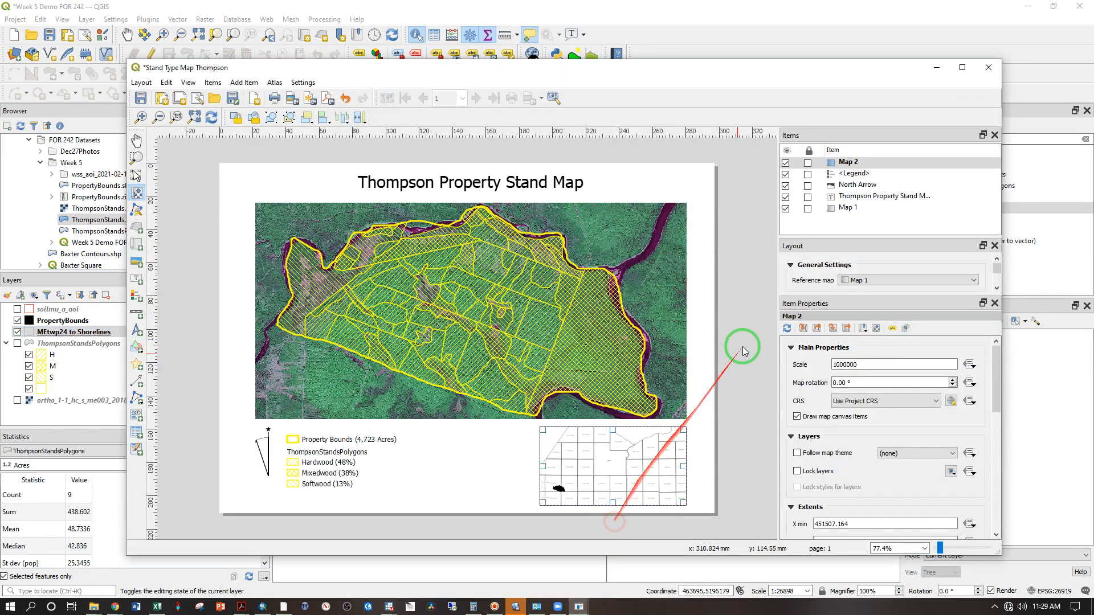
click(786, 329)
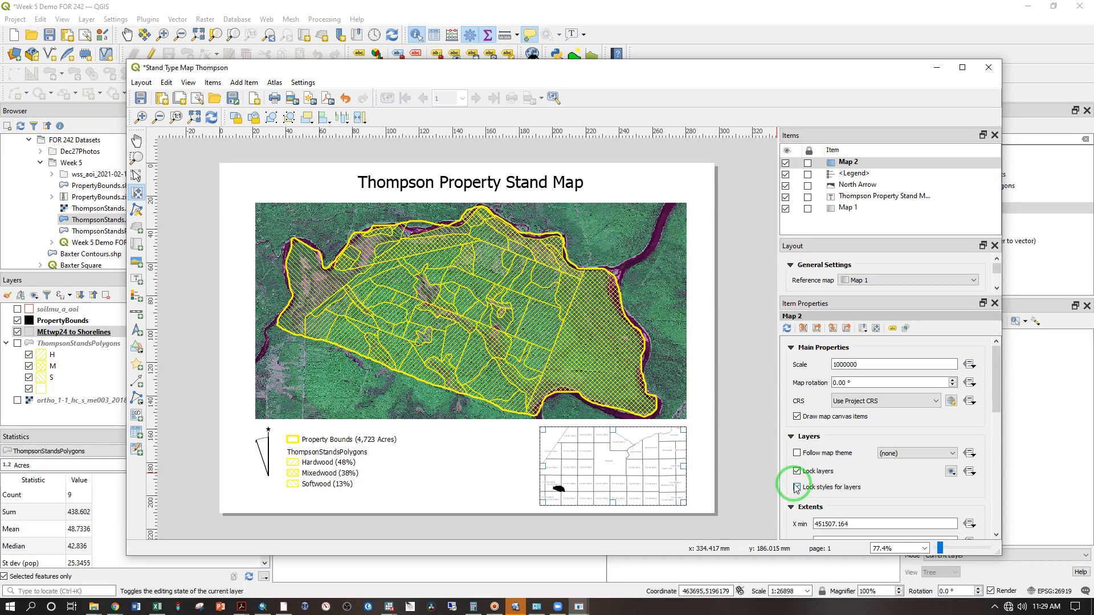
Step: Lock the layers and layer styles of Map 2, and check the lock settings of Map 1
click(797, 487)
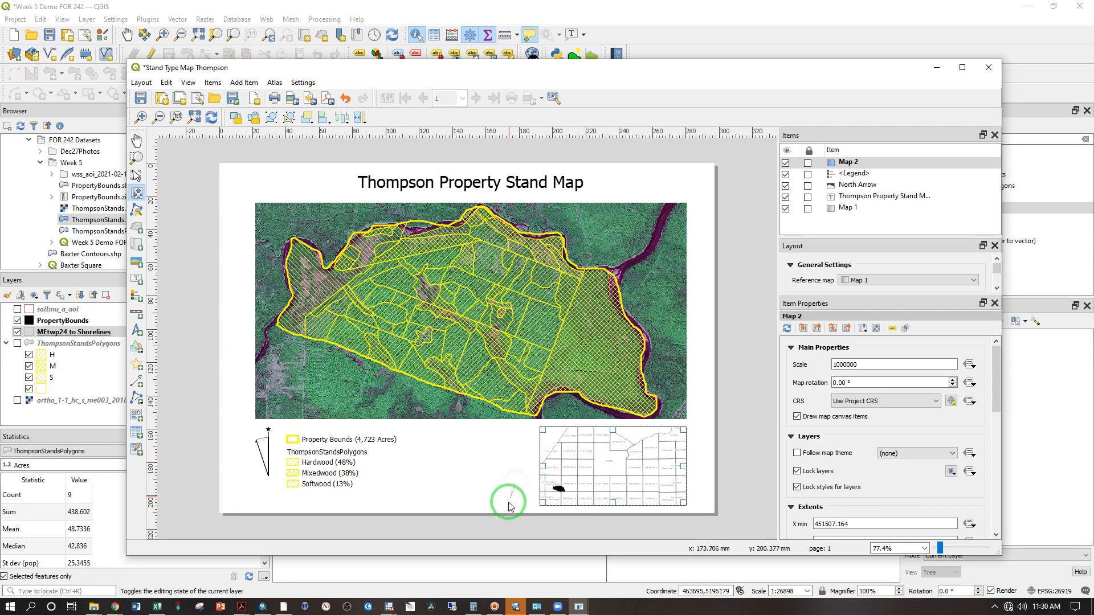
click(863, 208)
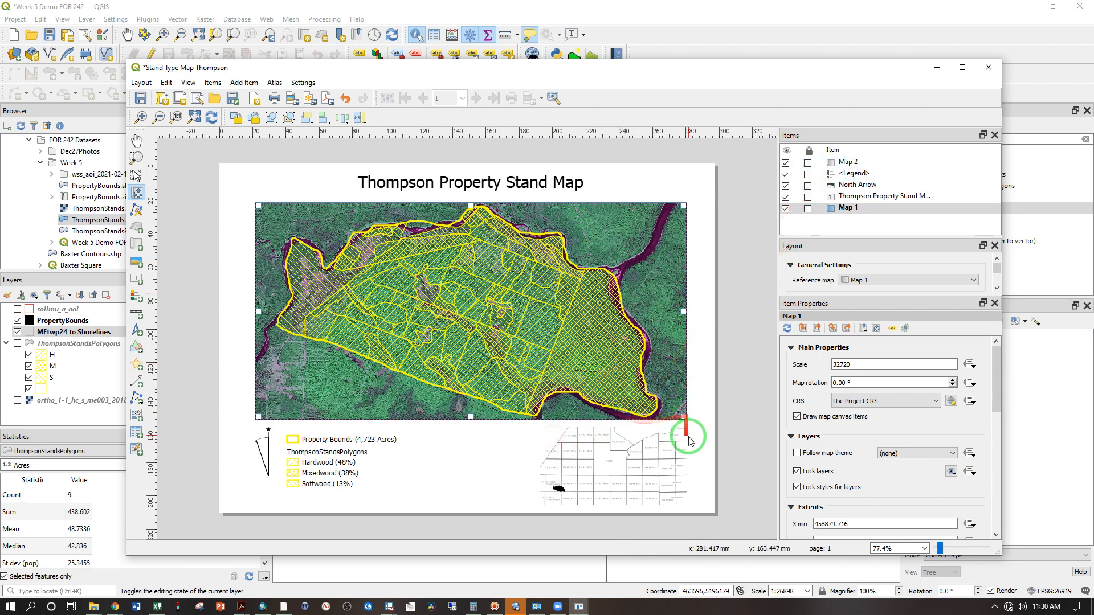
Step: Try zooming the content of Map 2 in and out to show a different extent of townships around the property
click(847, 164)
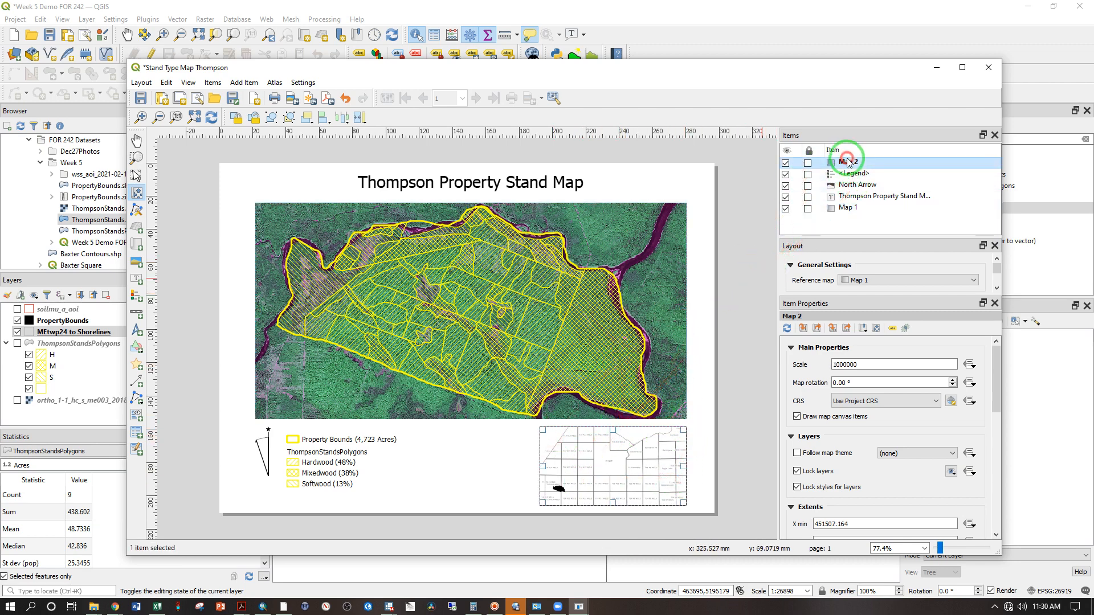
scroll(906, 410, down, 1)
scroll(914, 413, up, 1)
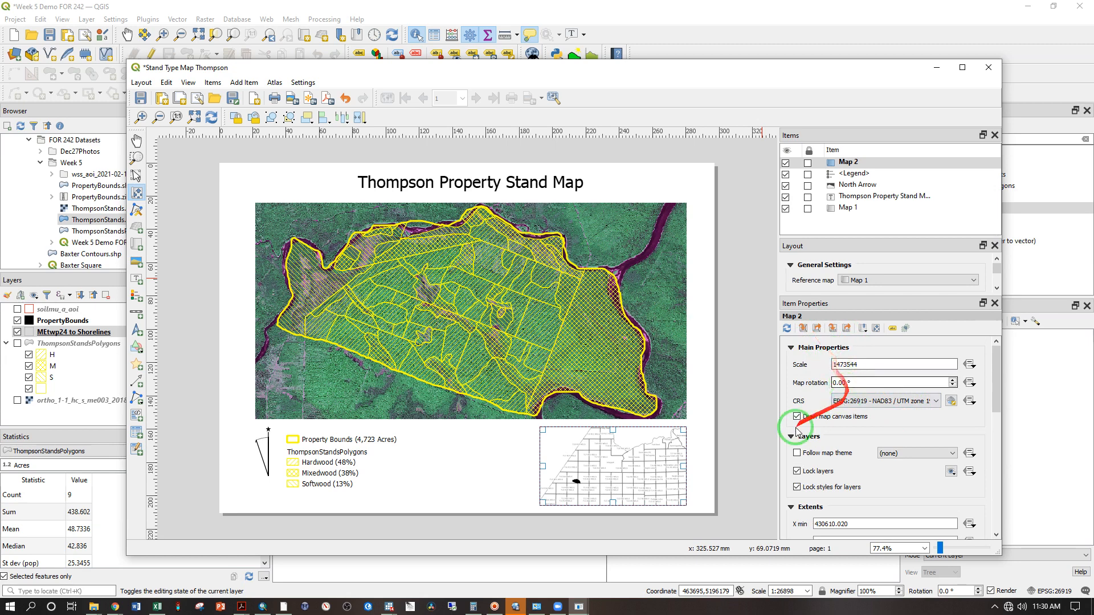
scroll(650, 455, down, 1)
scroll(651, 454, up, 1)
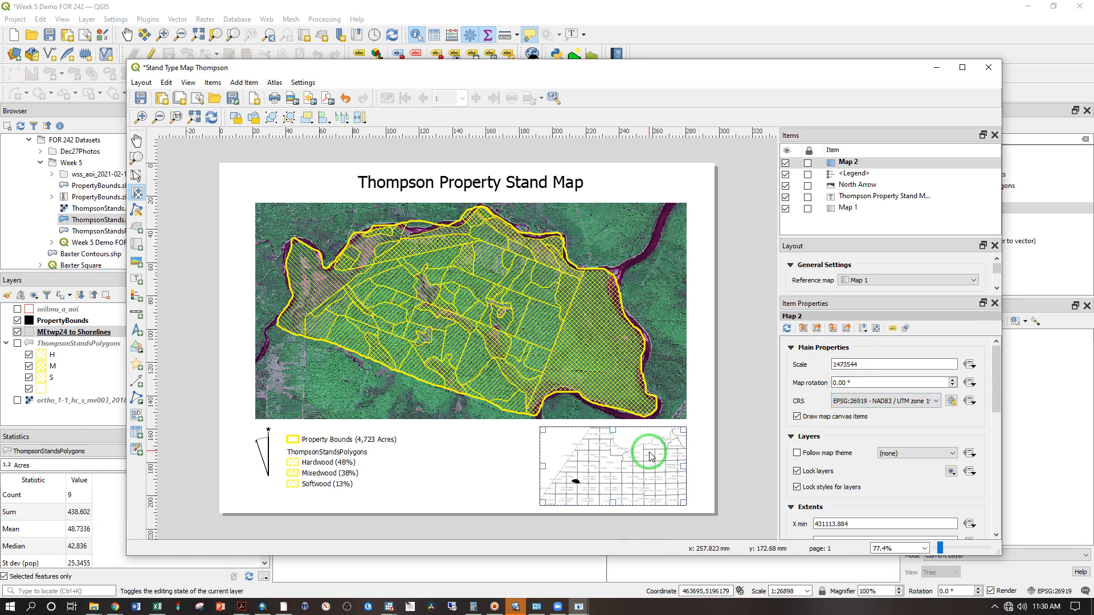
scroll(652, 457, up, 1)
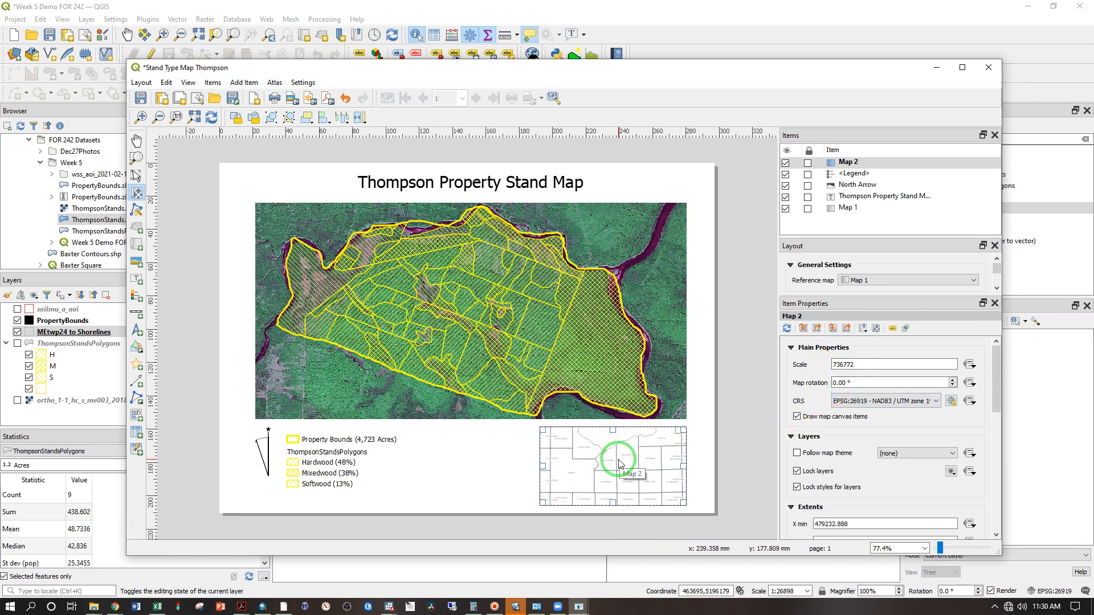
scroll(621, 464, down, 1)
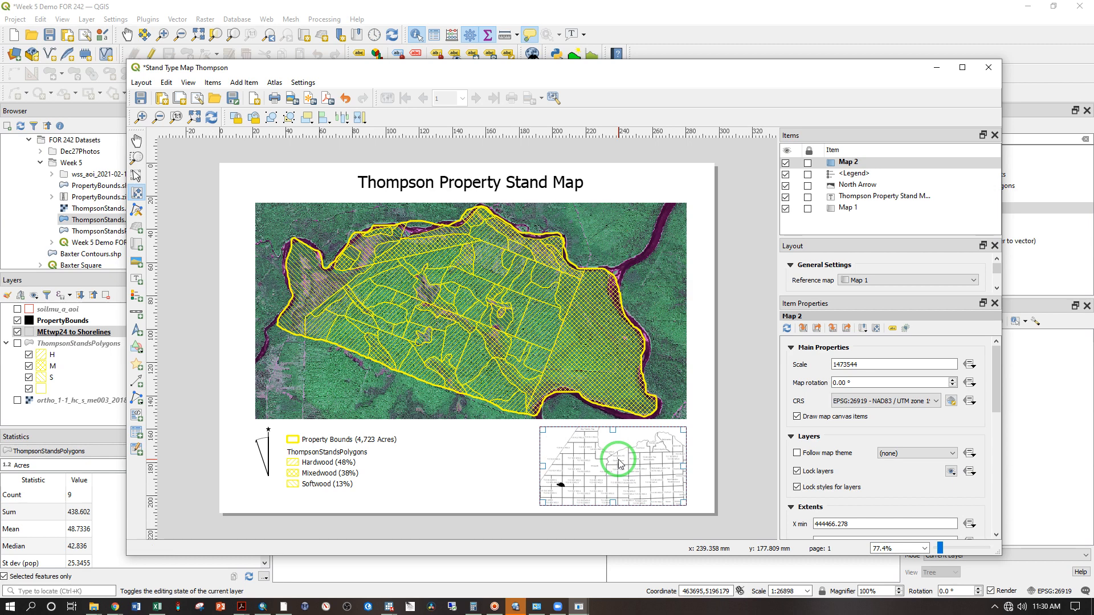
scroll(621, 465, up, 1)
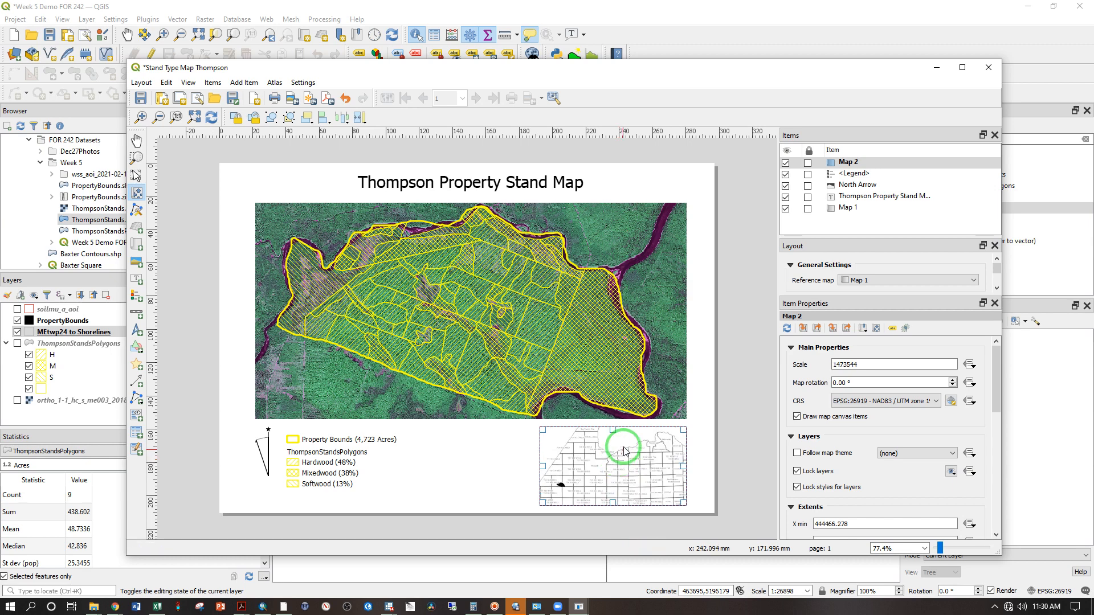
Step: Set the scale of Map 2 to 1000000 and shift its content so the property sits inside the inset near its lower-left corner
click(867, 364)
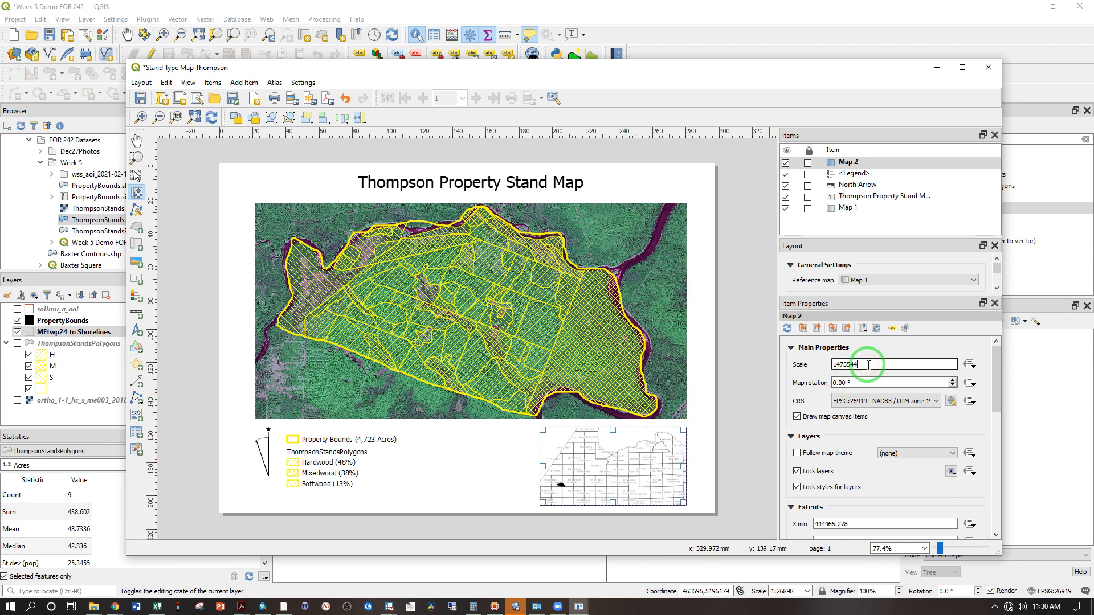
drag(869, 364, 751, 372)
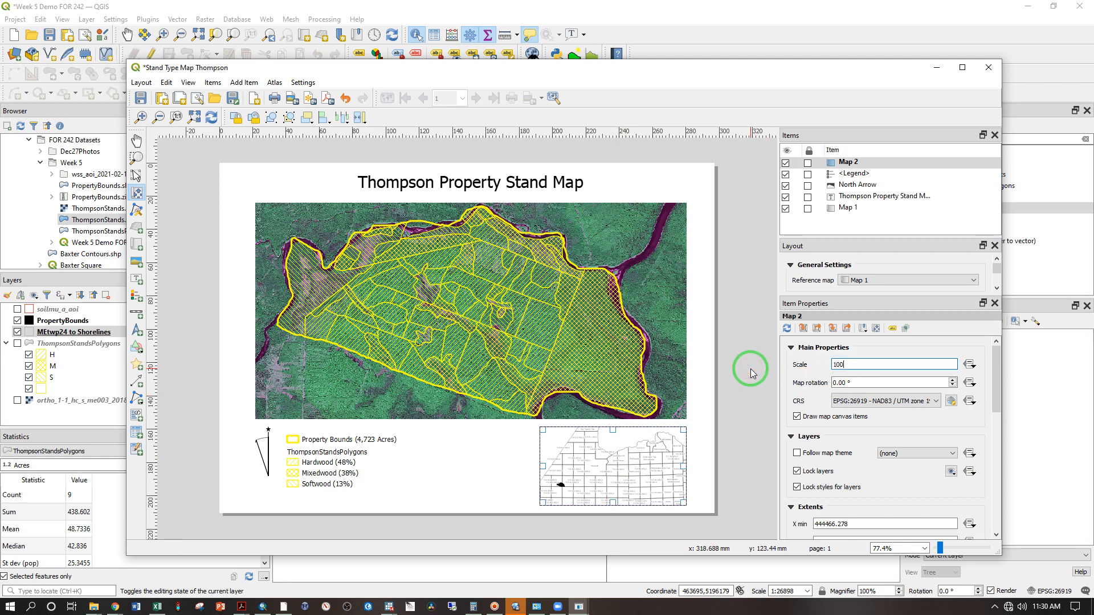
click(844, 383)
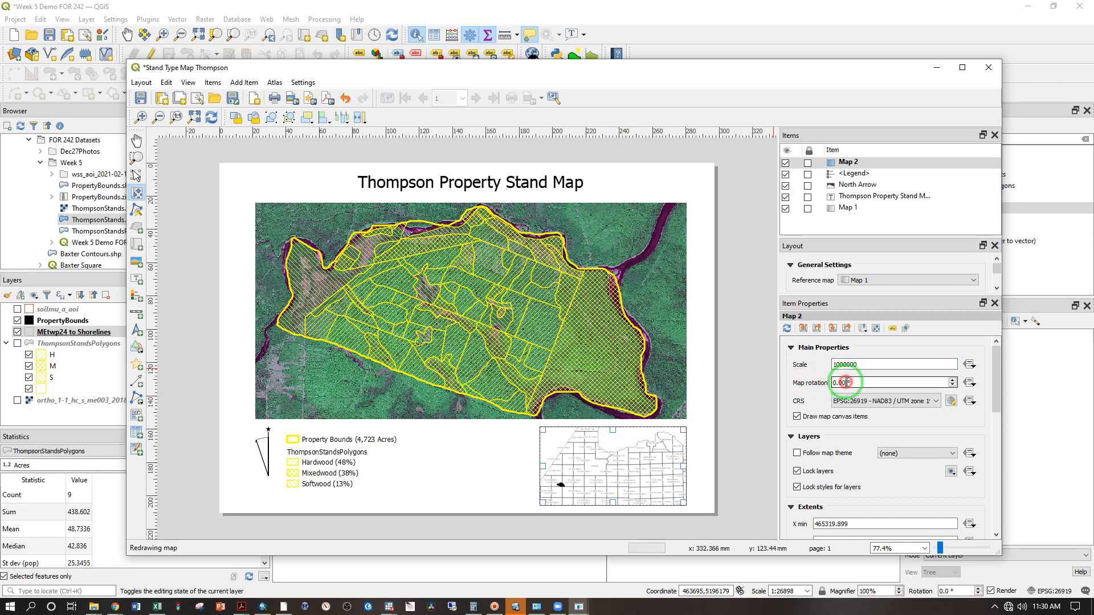
click(137, 192)
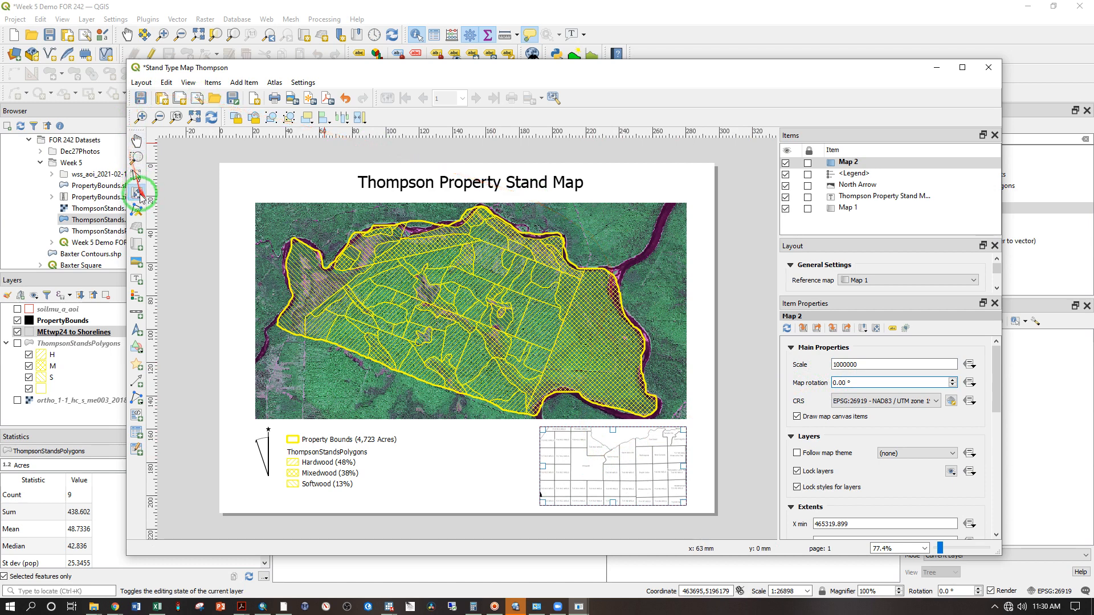
mouse_move(584, 484)
mouse_down()
mouse_move(665, 436)
mouse_move(576, 464)
mouse_move(562, 490)
mouse_move(610, 459)
mouse_move(557, 474)
mouse_move(587, 465)
mouse_move(557, 474)
mouse_move(576, 511)
mouse_move(629, 461)
mouse_move(624, 449)
mouse_move(581, 485)
mouse_up()
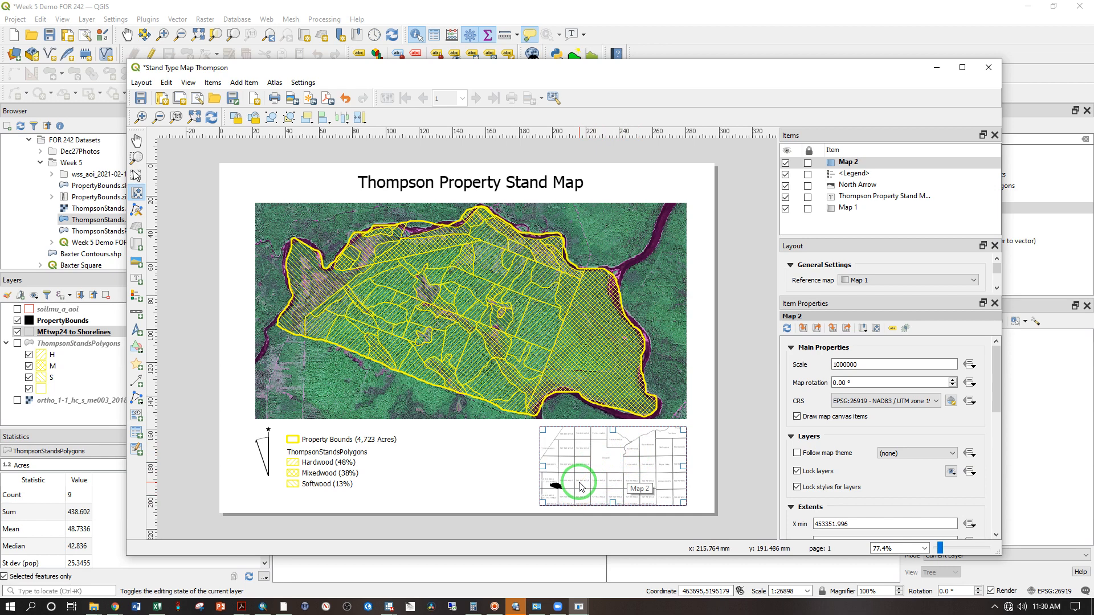
Step: Try a scale of 10000000 on Map 2 while the item is locked, and return the scale to 1000000
click(808, 165)
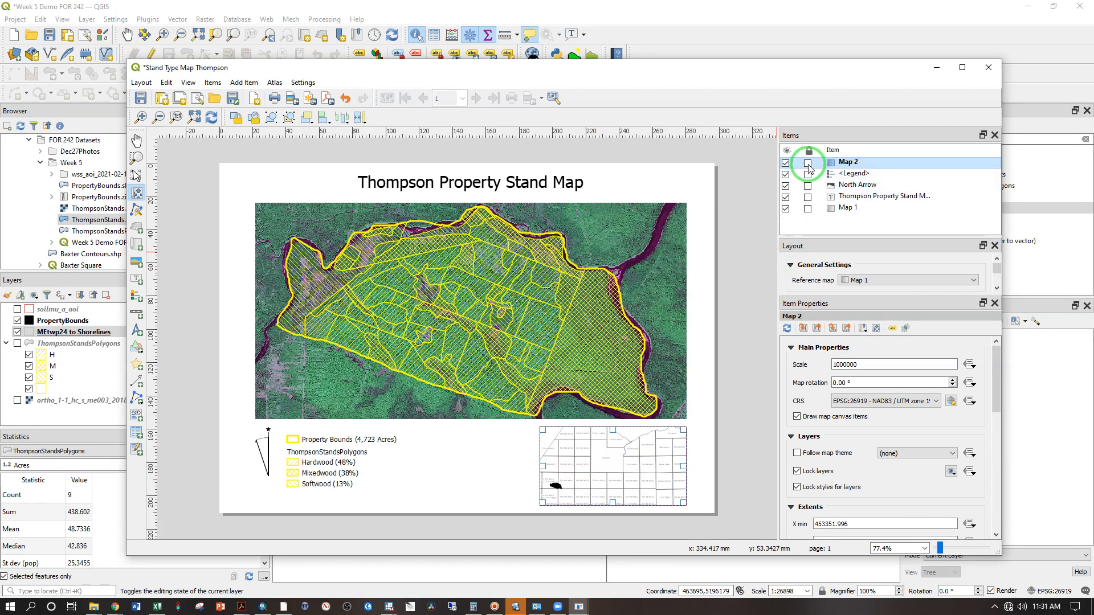
click(808, 164)
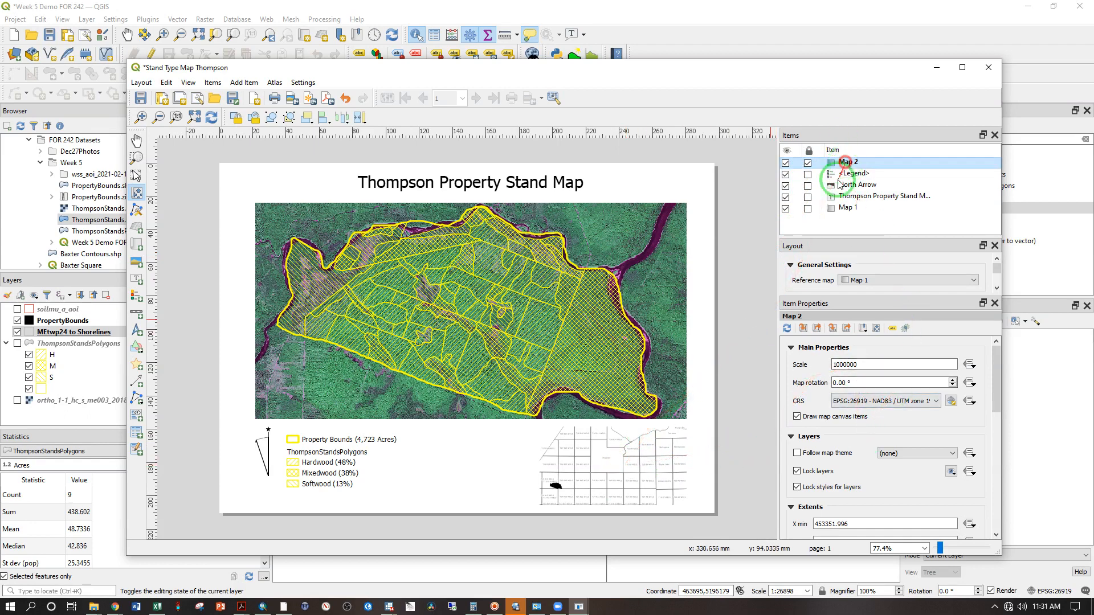
click(862, 365)
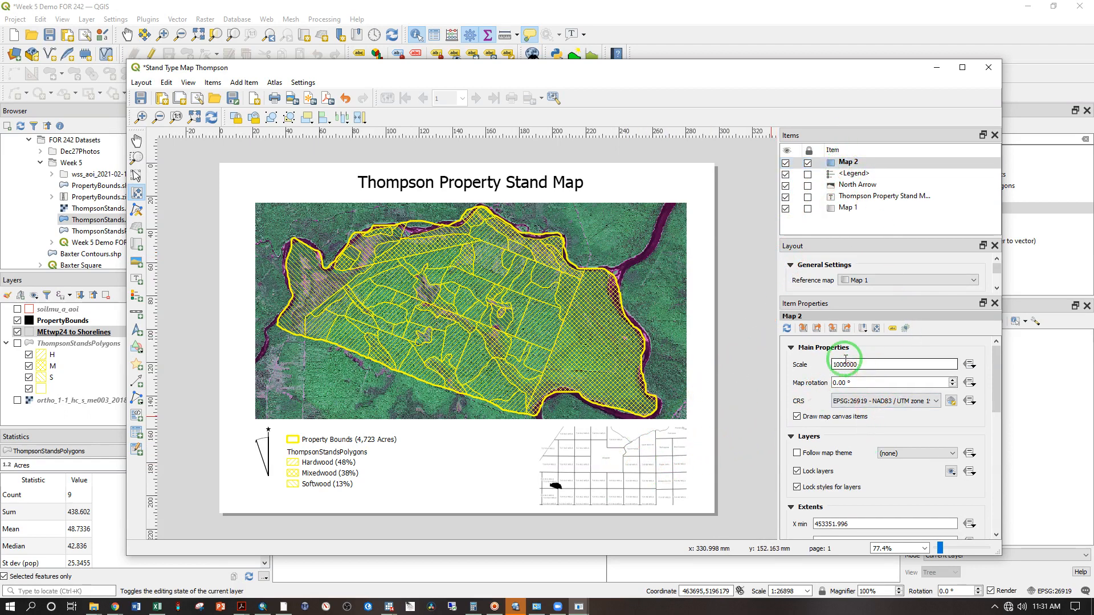
click(850, 381)
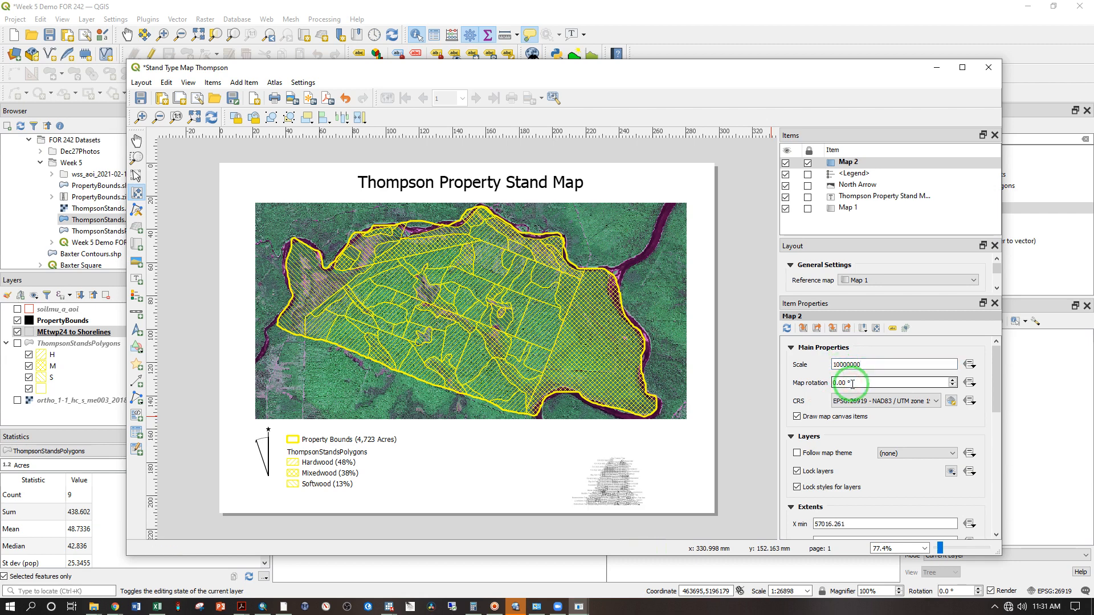
click(862, 366)
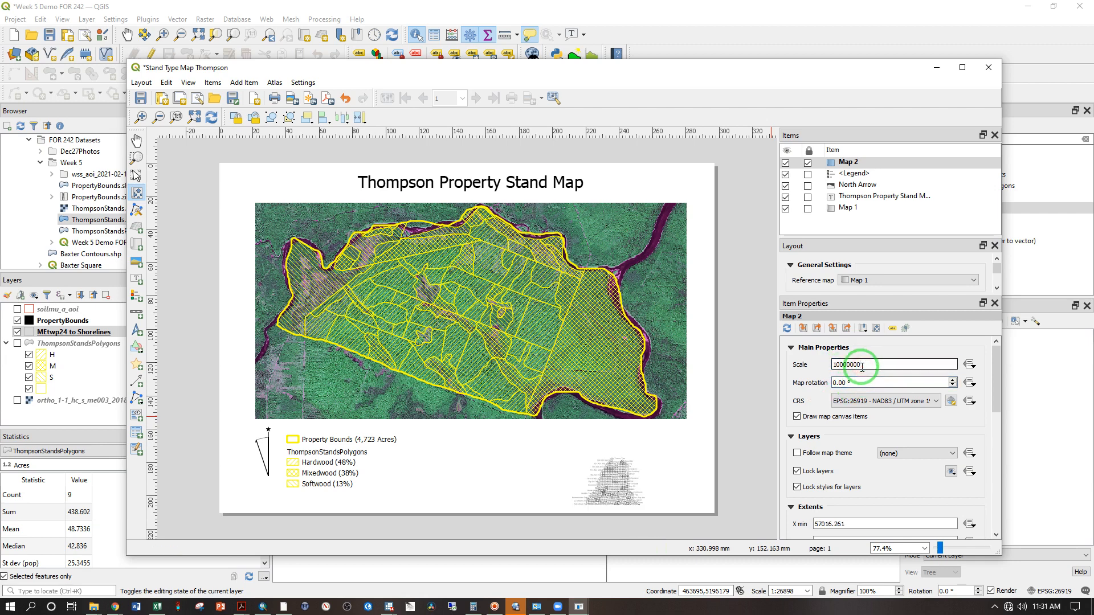
click(857, 380)
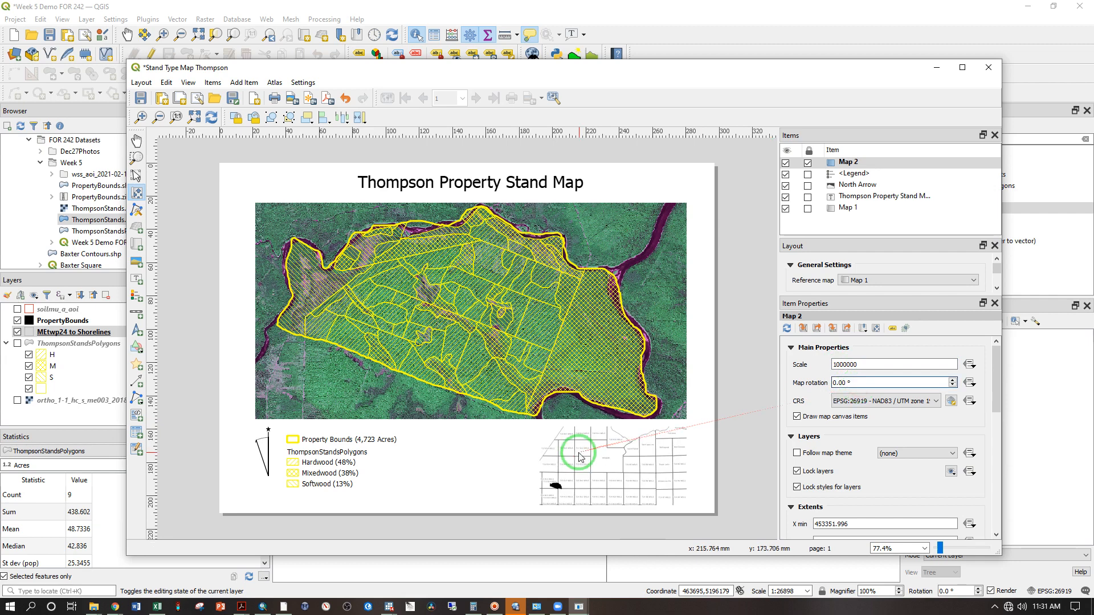
click(599, 454)
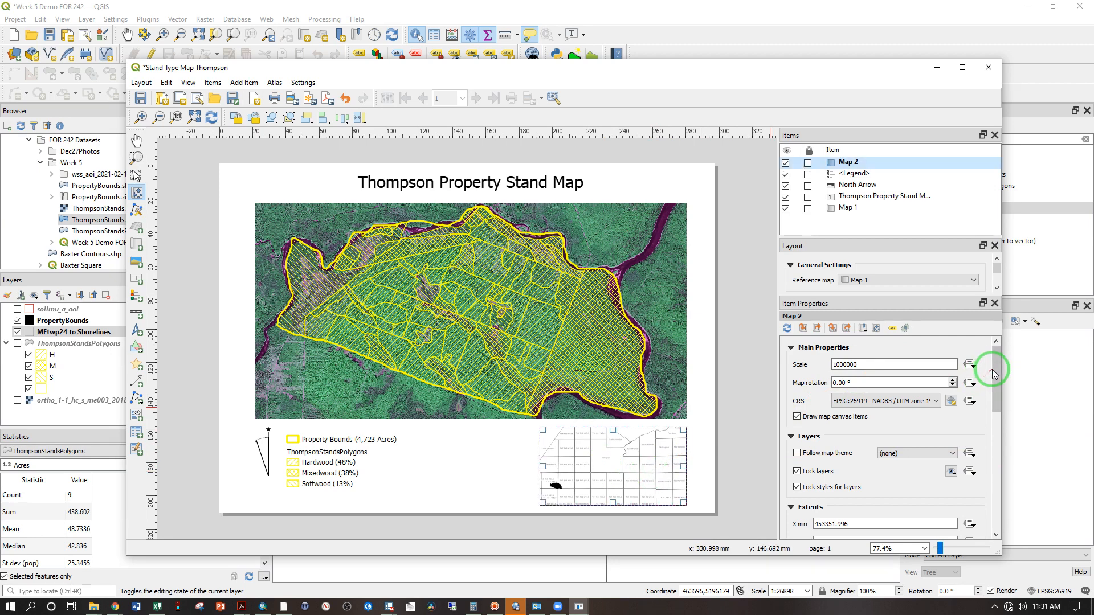
Step: Add a frame around Map 2 and compare its frame settings with those of Map 1
drag(995, 370, 876, 437)
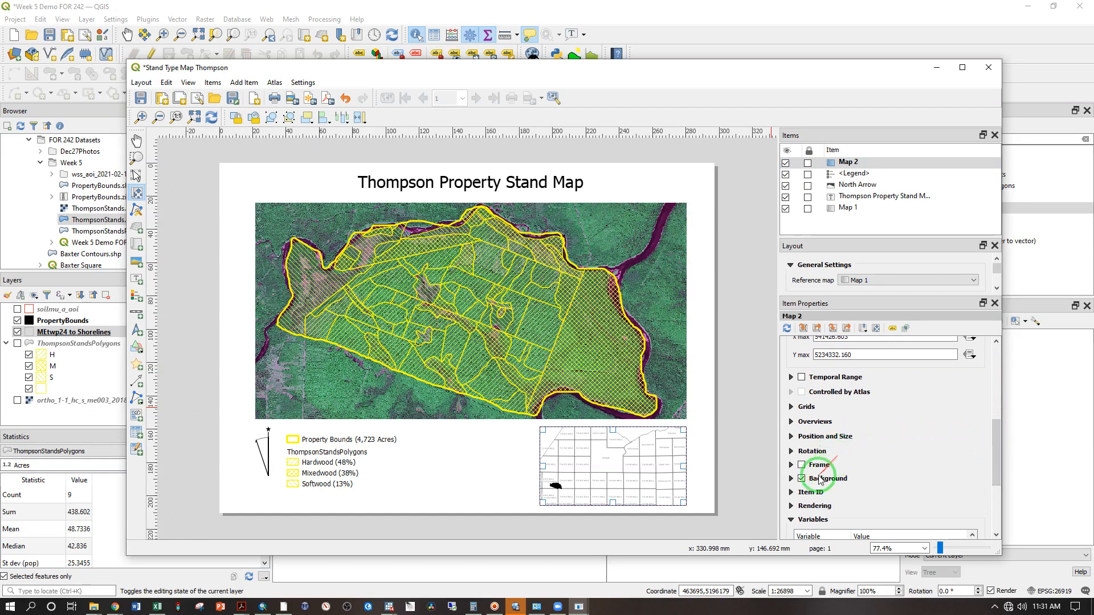
click(801, 466)
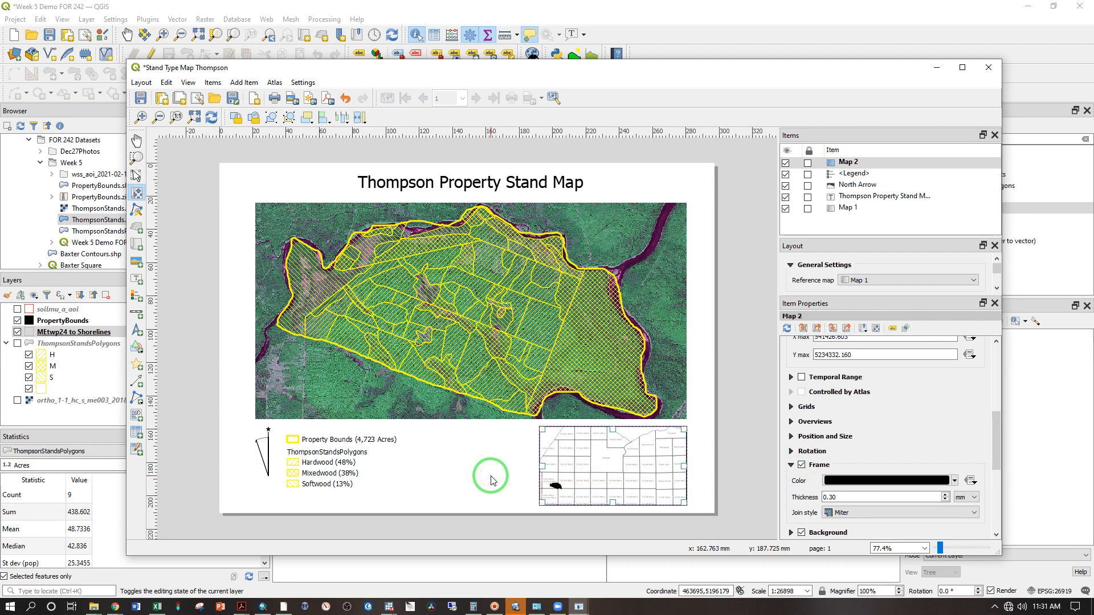
click(874, 209)
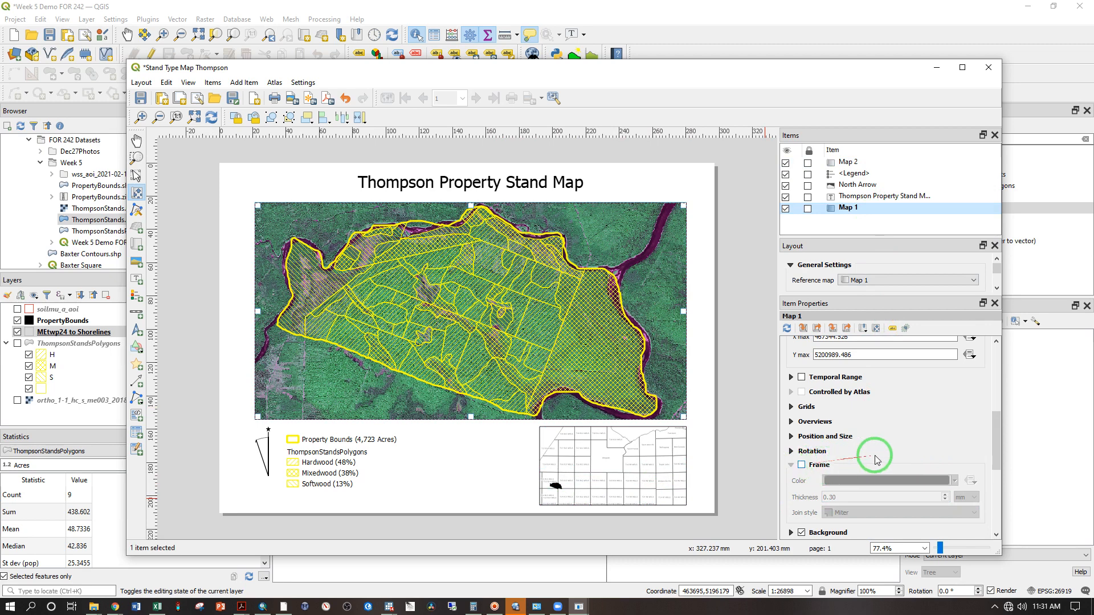
drag(993, 439, 994, 453)
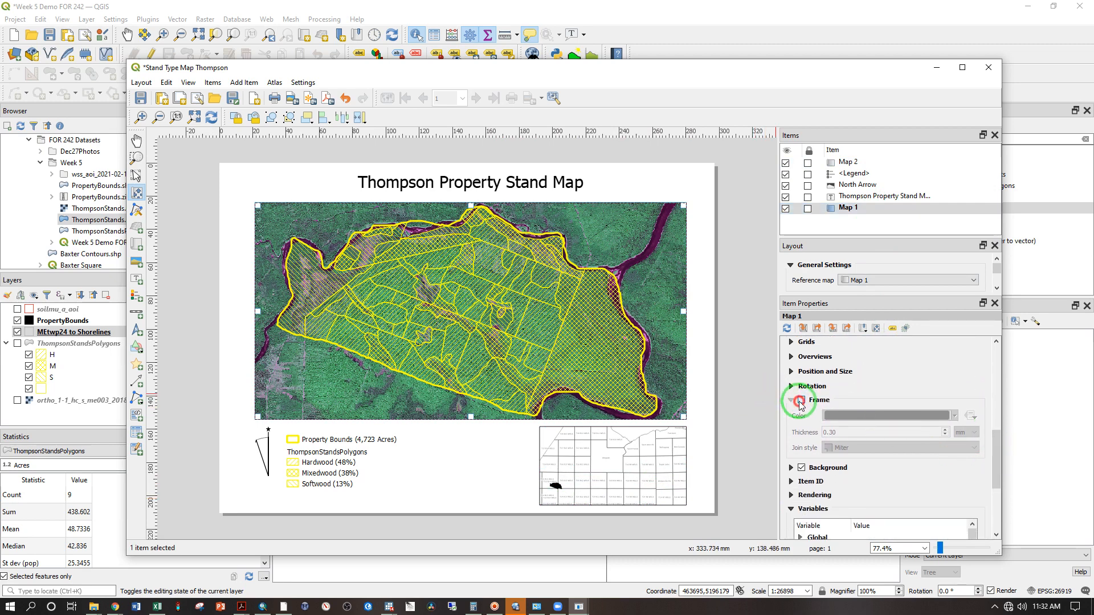
click(801, 401)
click(791, 400)
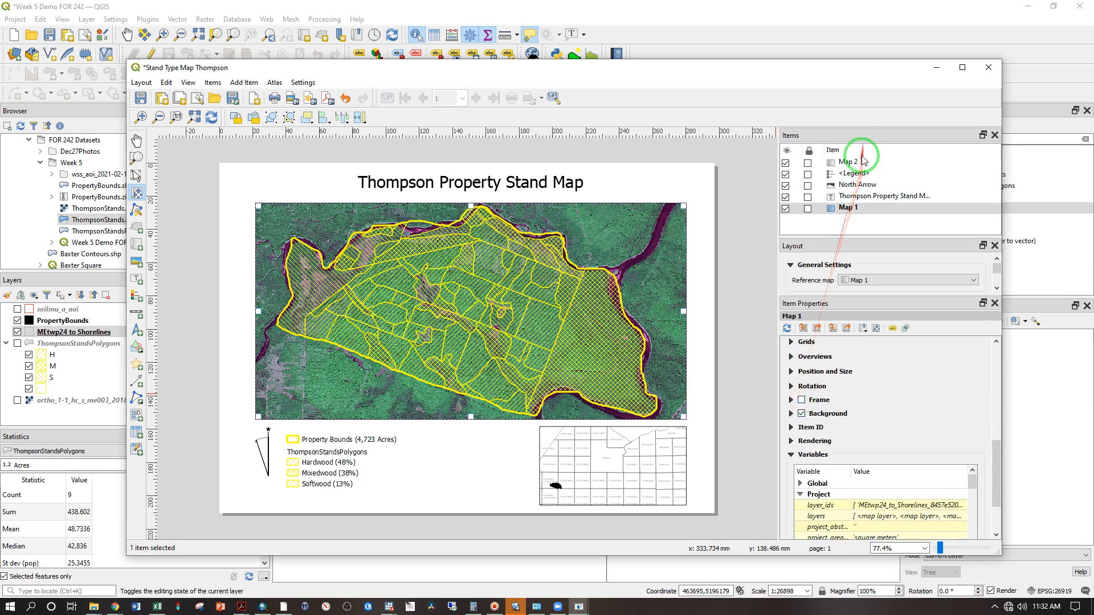
click(848, 162)
click(792, 400)
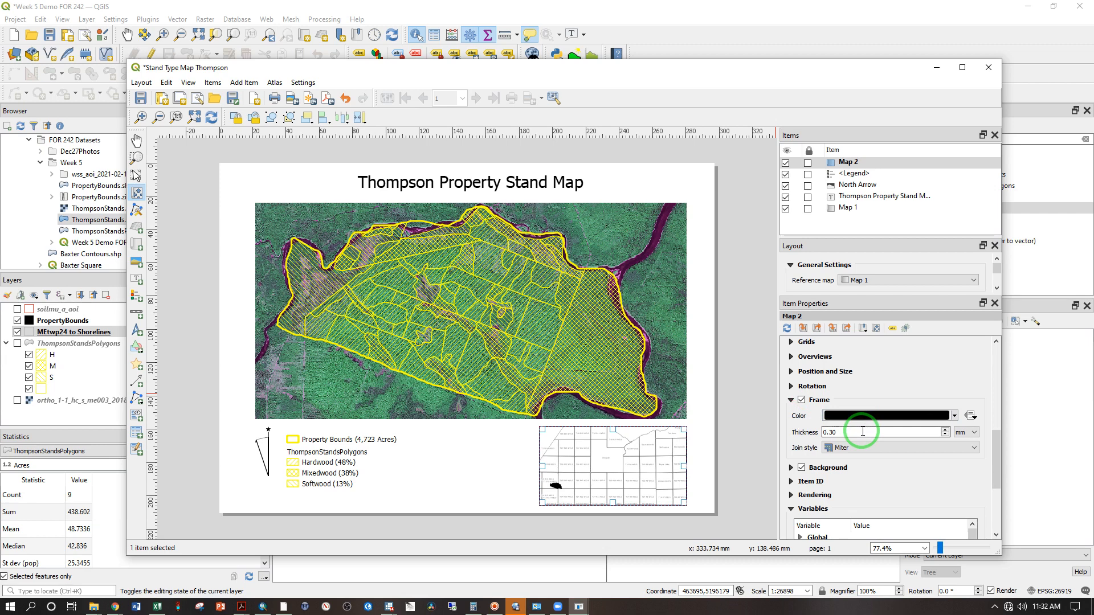
Step: Lock the Map 2 item in the layout, and review the scale and layer lock settings of both maps
click(806, 164)
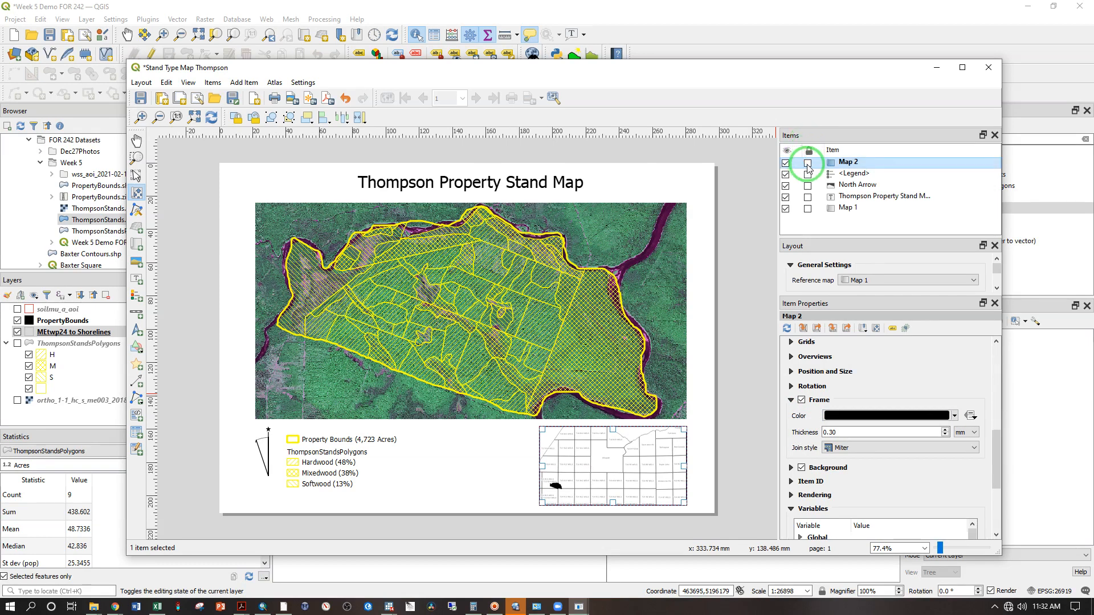
click(807, 164)
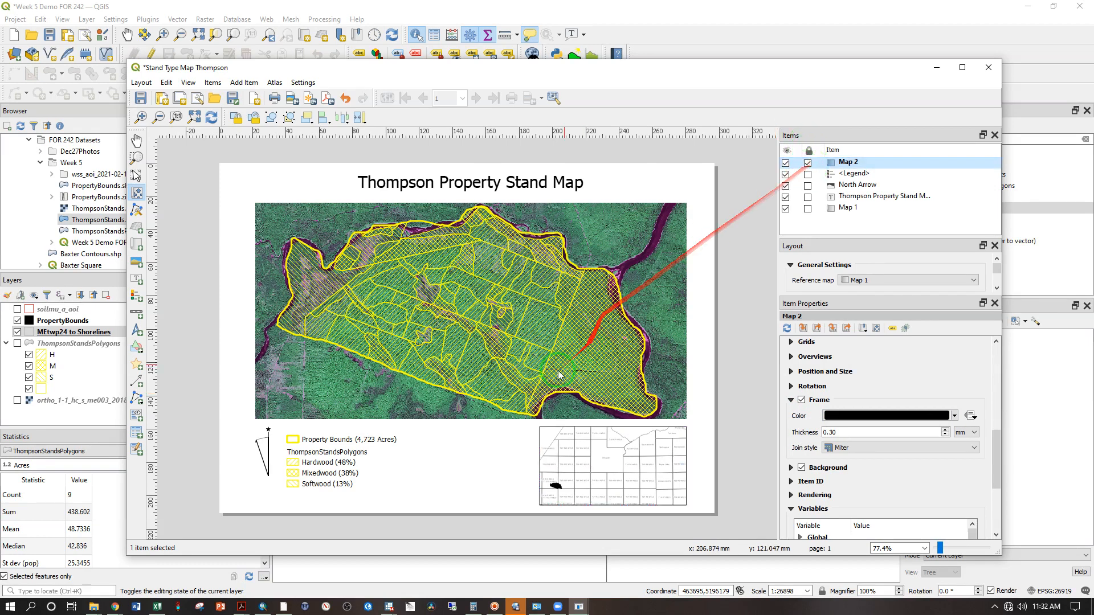
drag(555, 436, 604, 467)
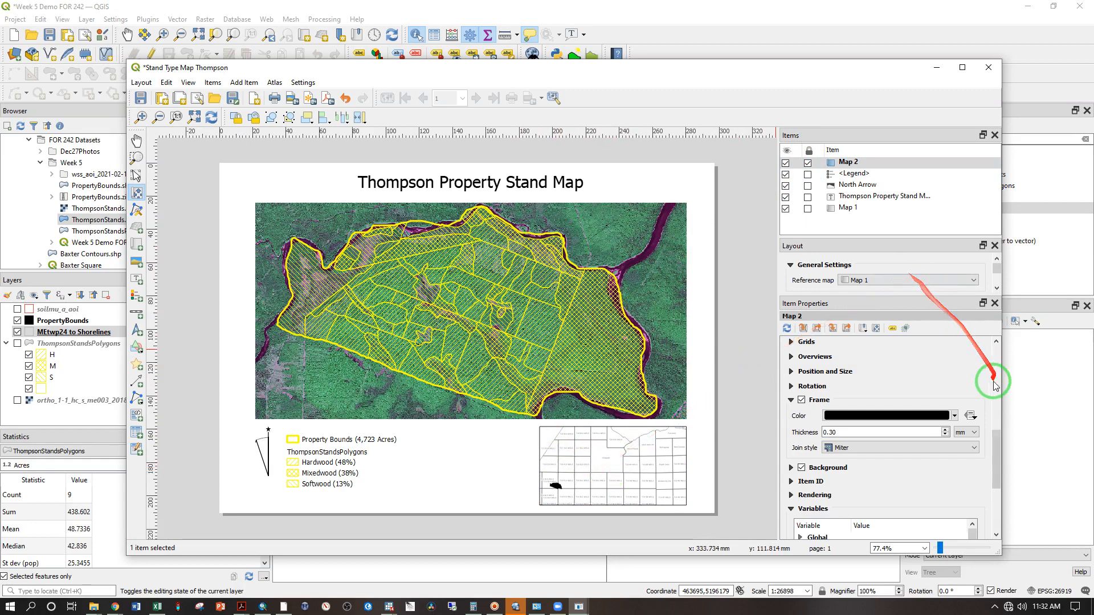
drag(994, 446, 993, 377)
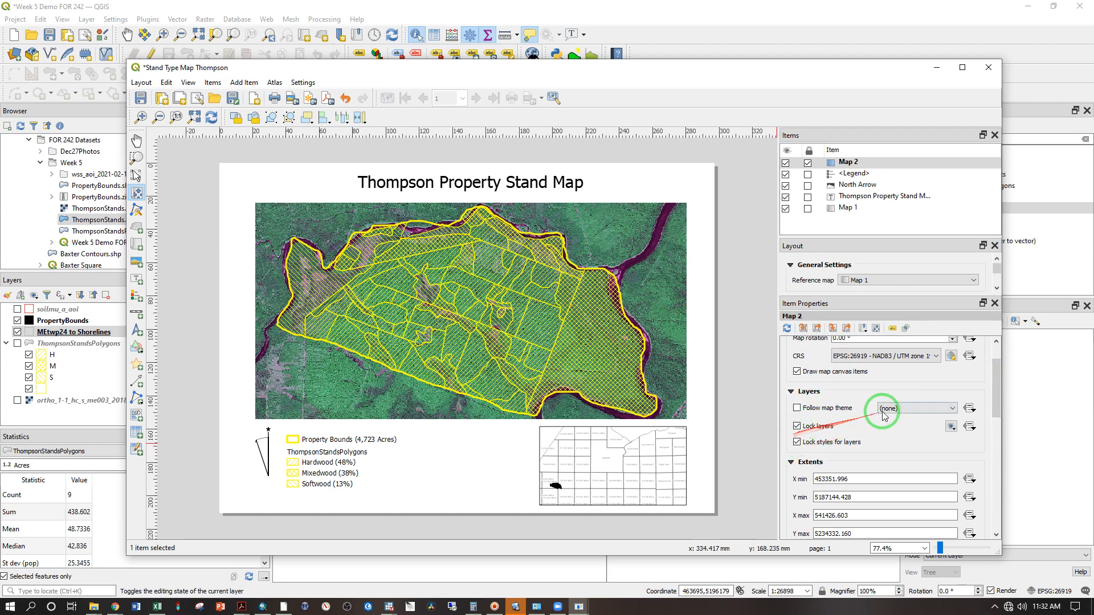
drag(993, 391, 992, 365)
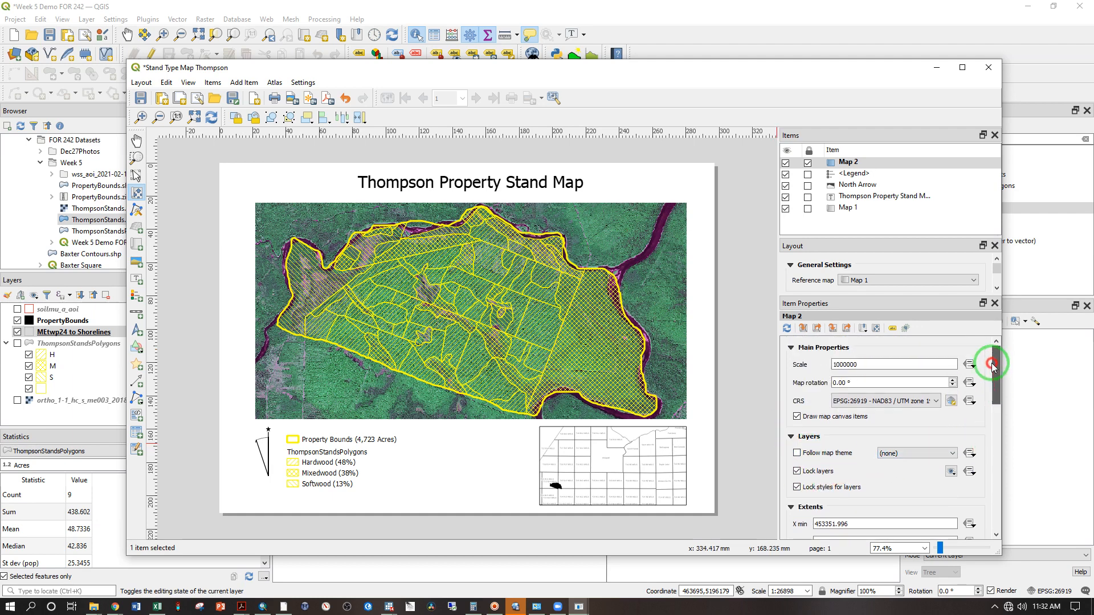
click(848, 208)
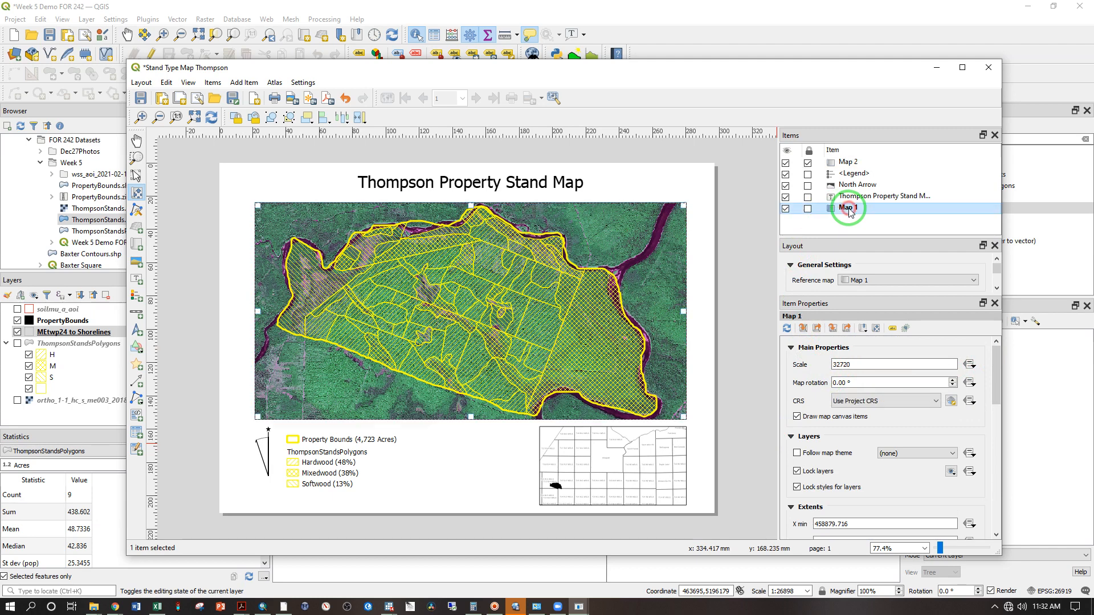
Step: Show the ThompsonStandsPolygons layer in the project and make the PropertyBounds simple fill fully transparent
click(18, 344)
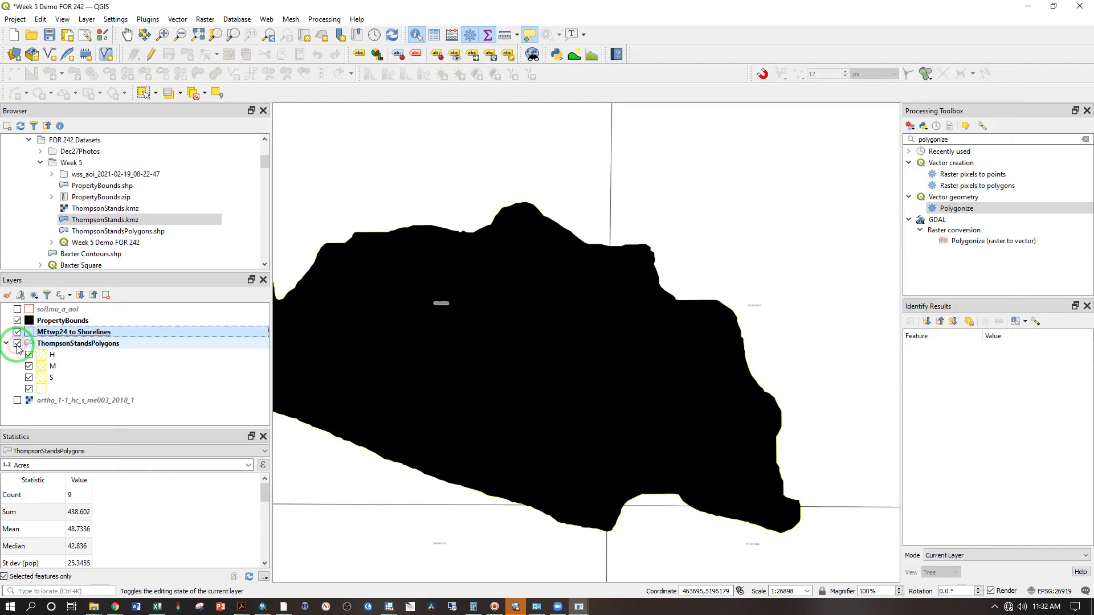
click(29, 322)
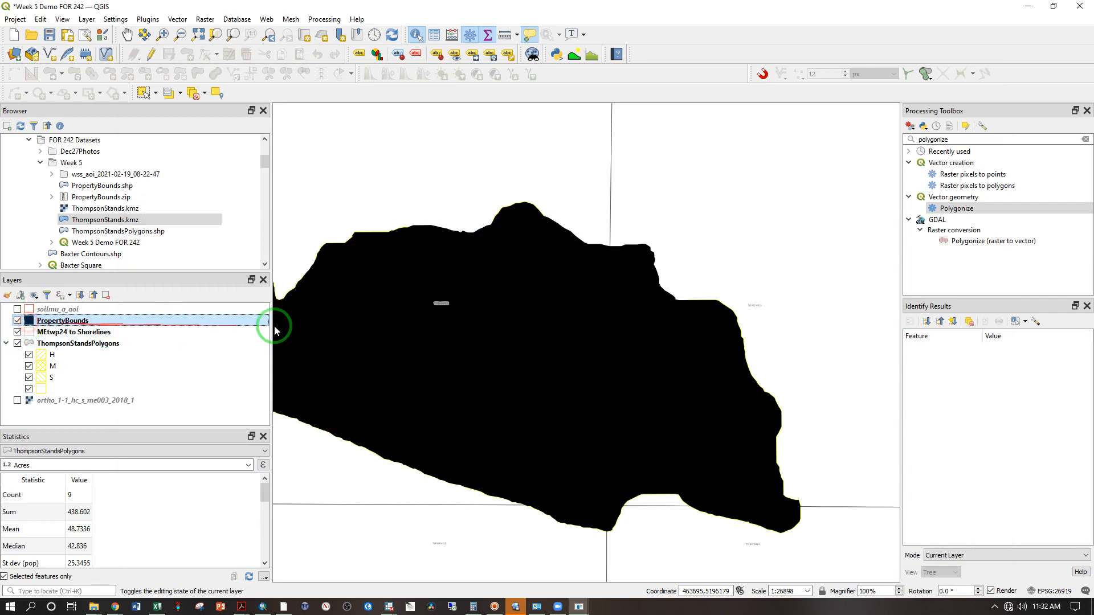
click(622, 234)
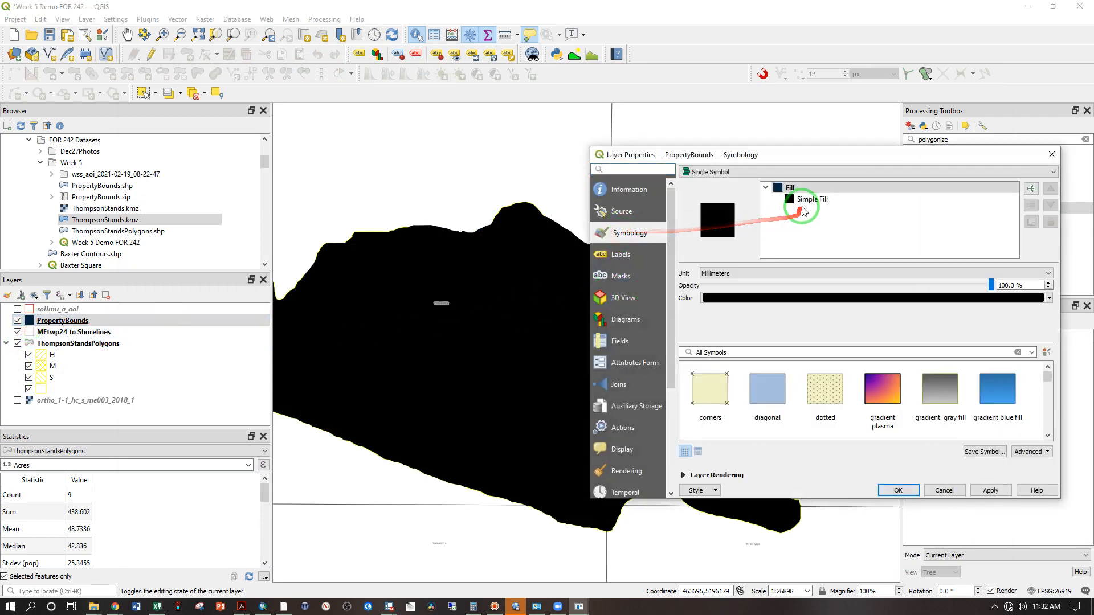
click(797, 201)
click(1001, 292)
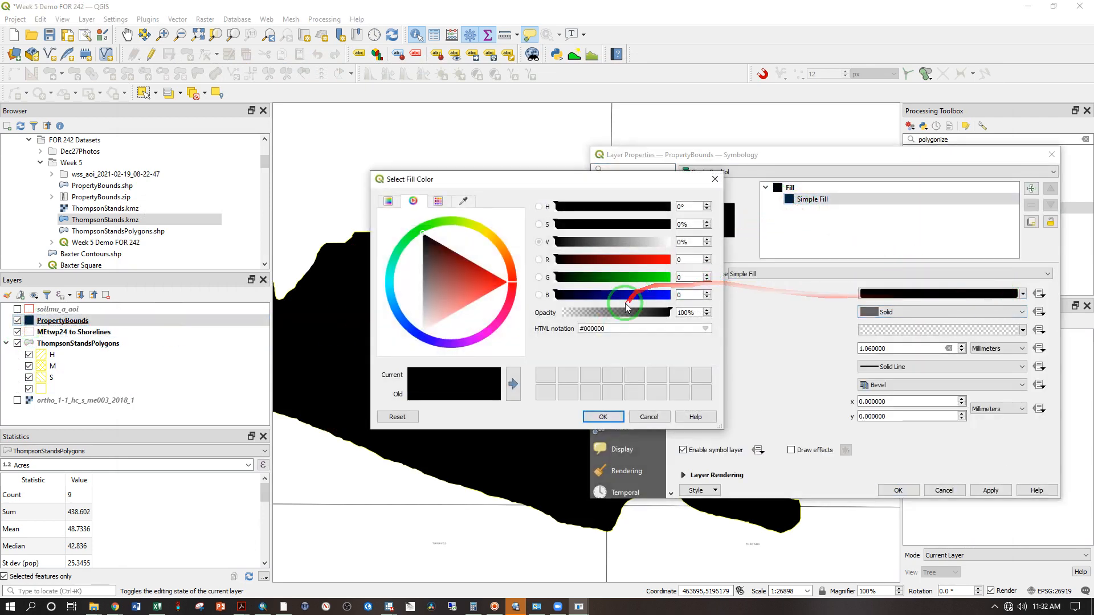
click(563, 313)
click(592, 422)
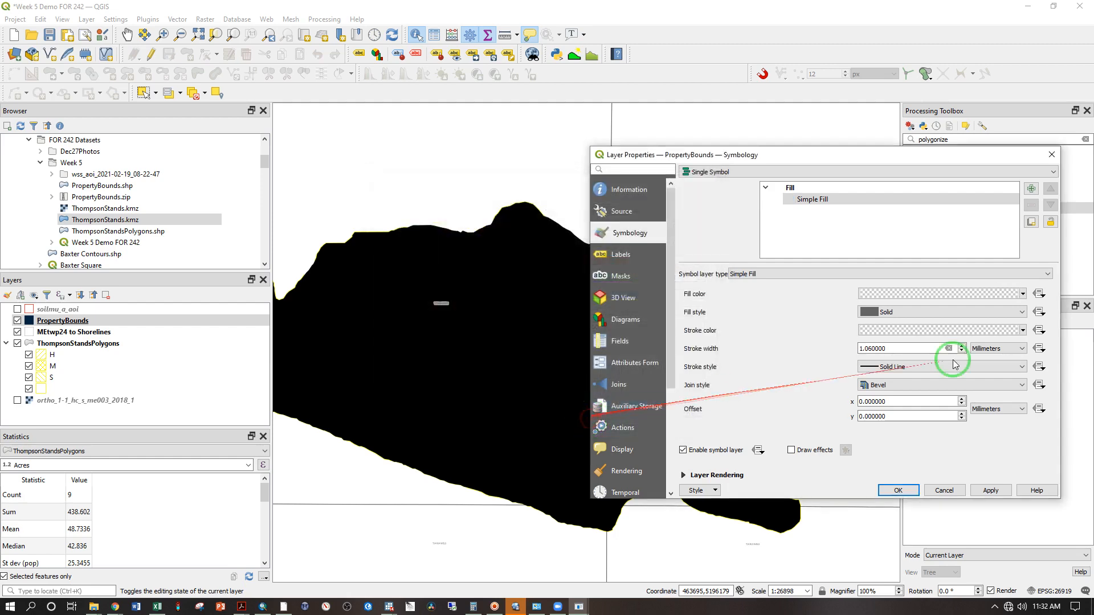
Step: Give the PropertyBounds outline an opaque yellow stroke color and accept the symbology
click(1023, 331)
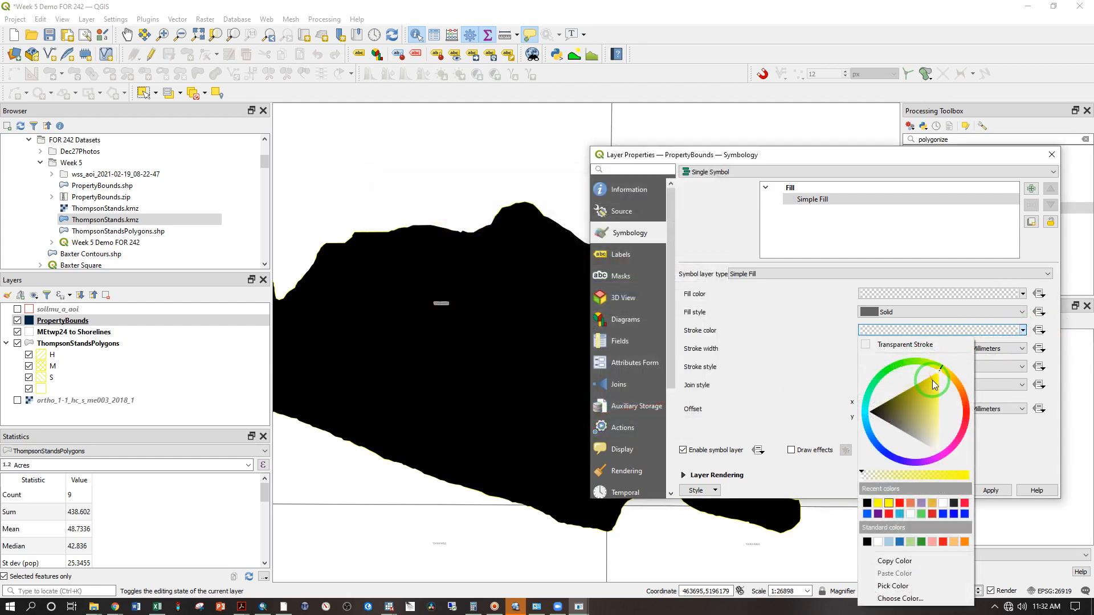
drag(867, 477, 947, 475)
click(1001, 459)
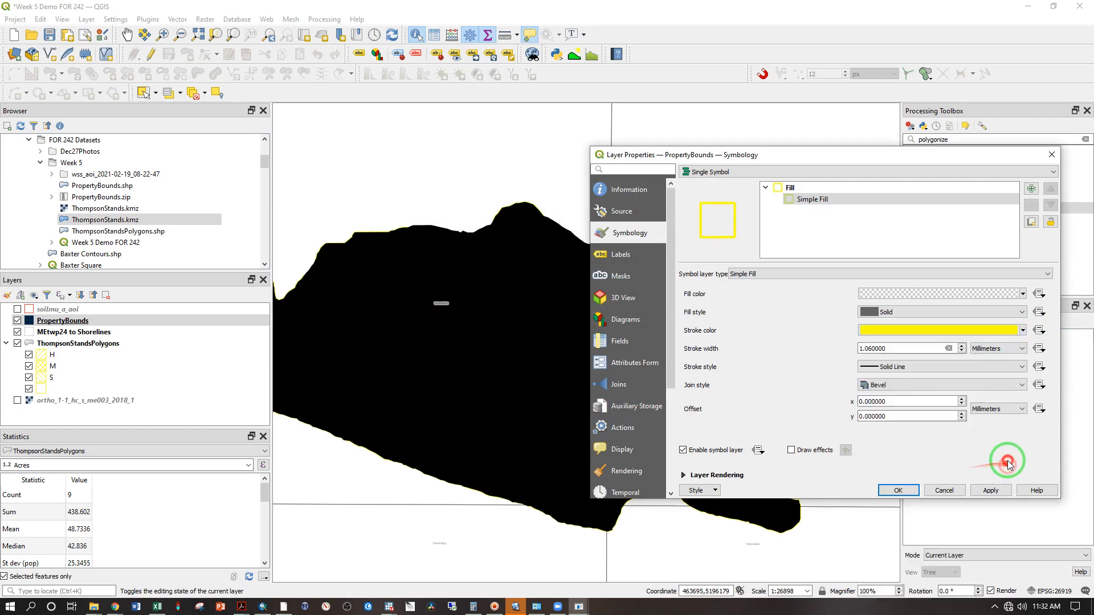
click(903, 489)
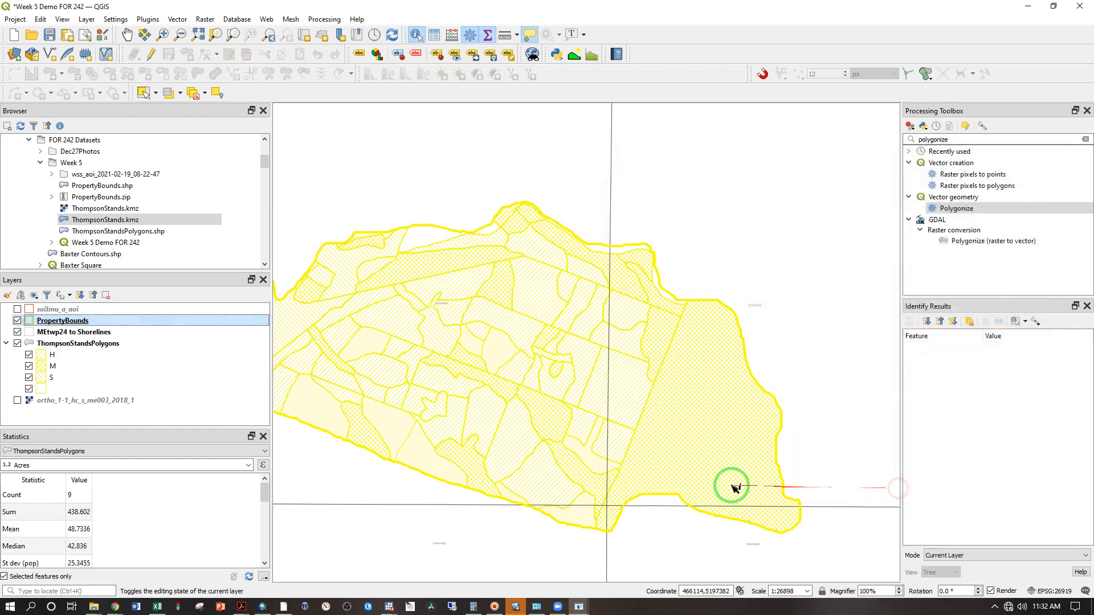
Step: Show the ortho_1-1_hc_s_me003_2018_1 imagery and hide the MEtwp24 to Shorelines layer in the project
click(17, 400)
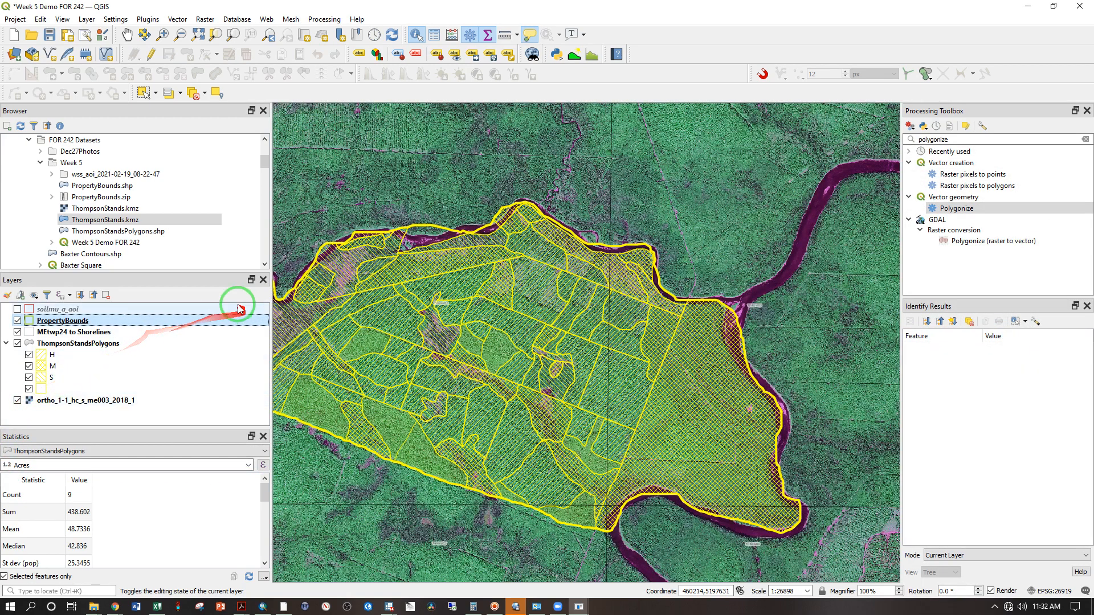
click(17, 332)
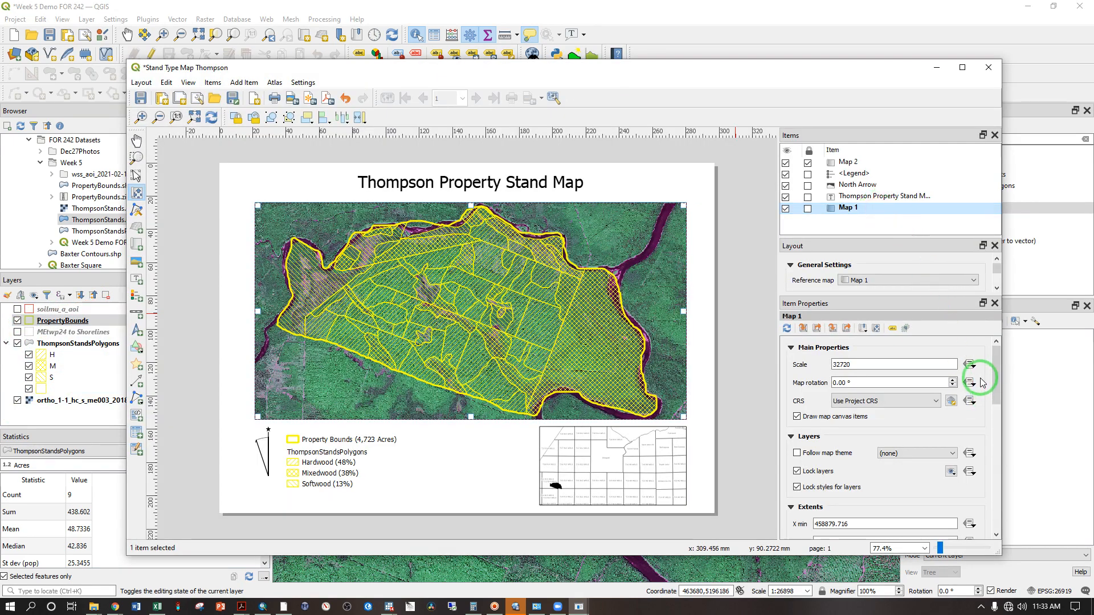
Step: Add a grid to Map 1 and set the grid's CRS to the project CRS, EPSG:26919
drag(997, 371, 990, 424)
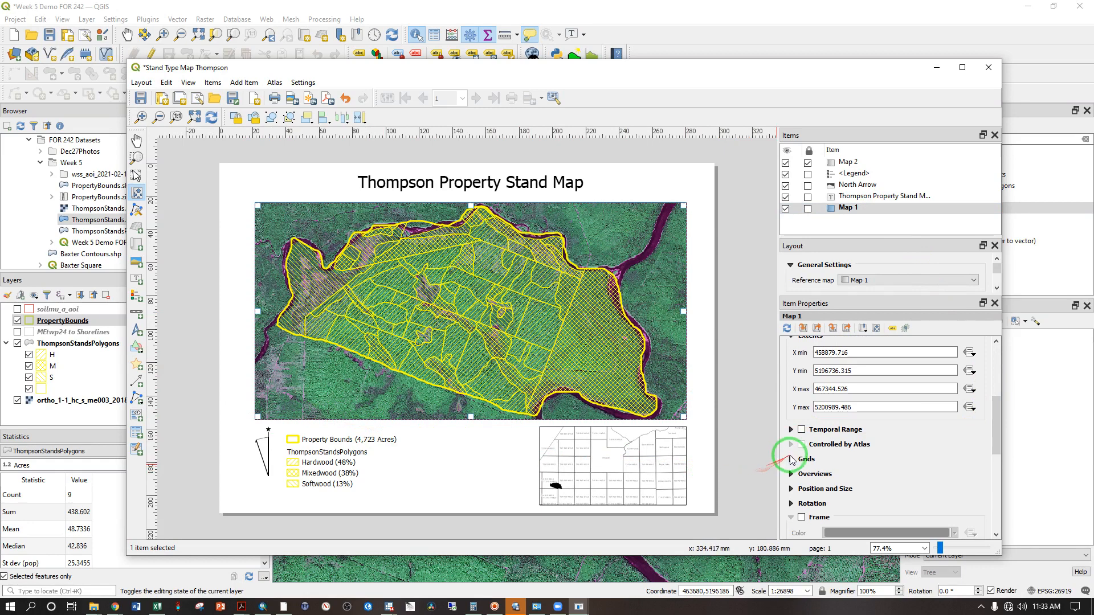
click(790, 459)
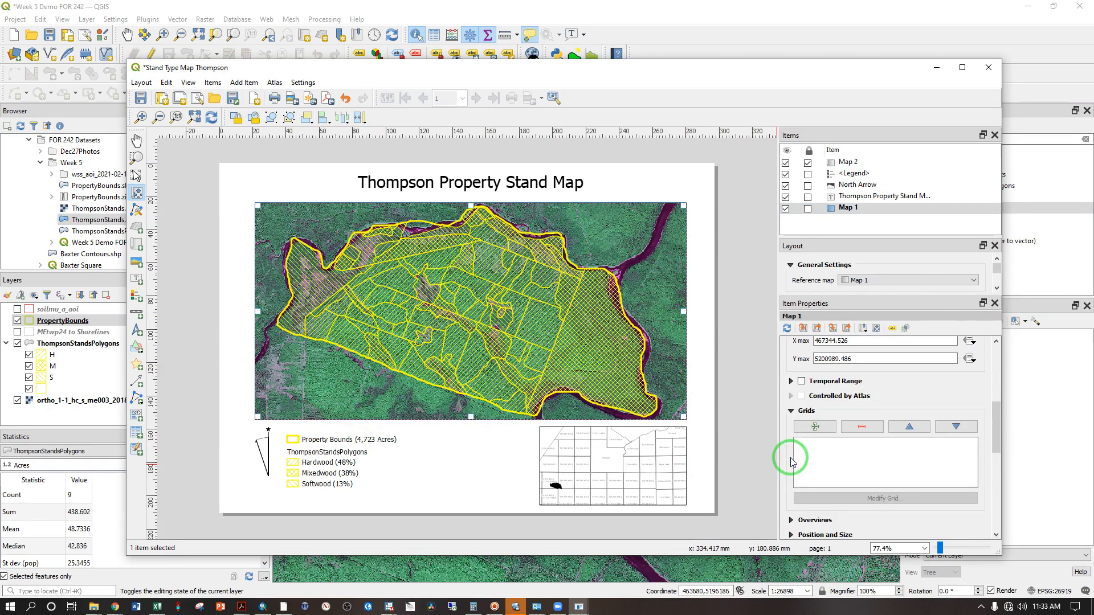
click(815, 428)
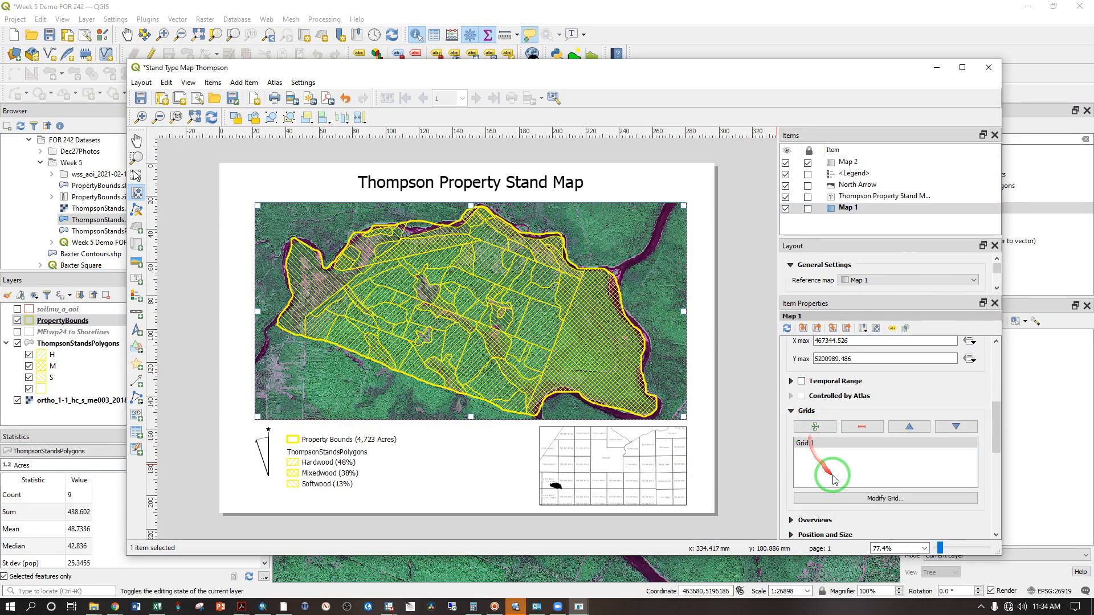
click(852, 477)
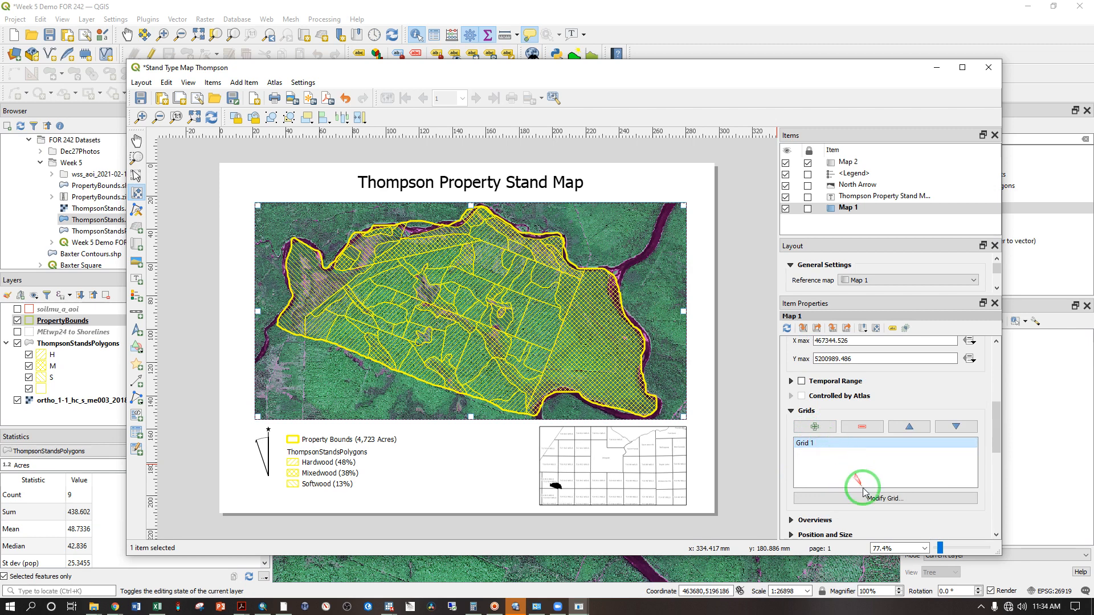
click(863, 497)
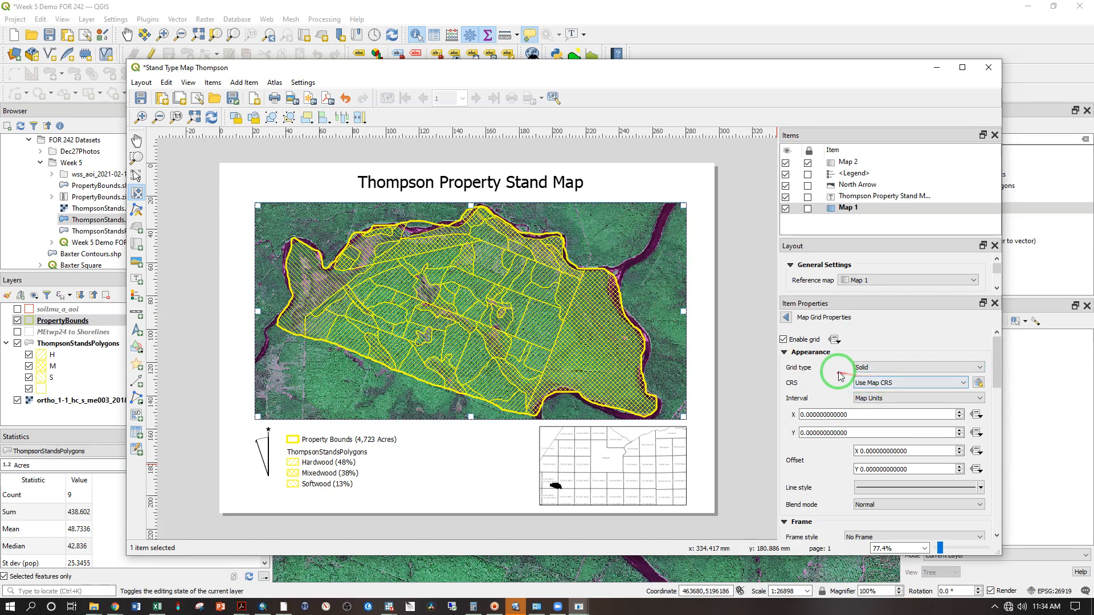
click(947, 384)
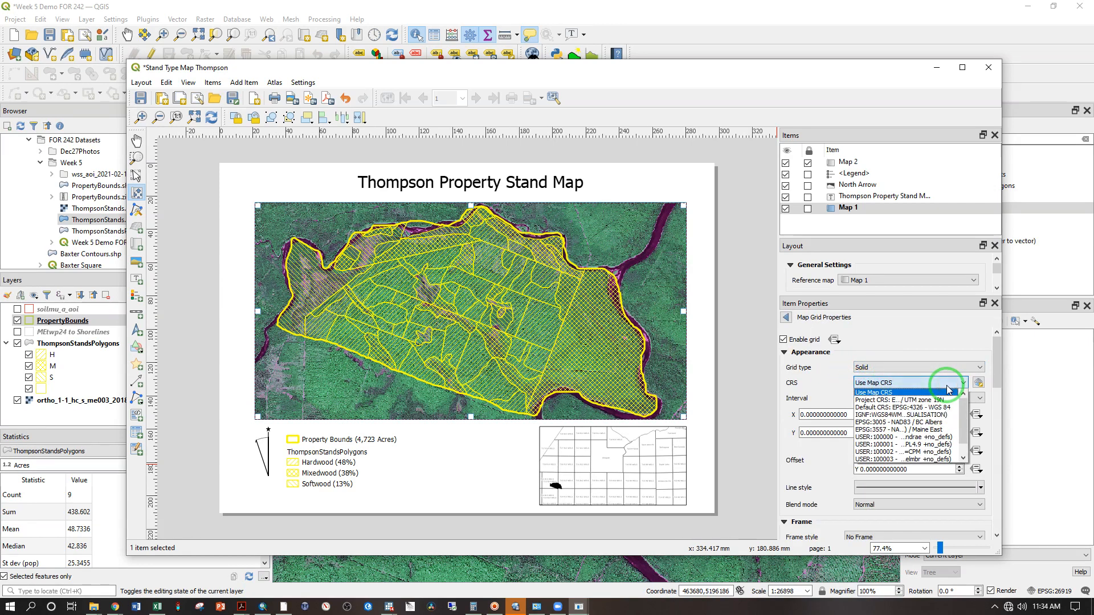
click(935, 401)
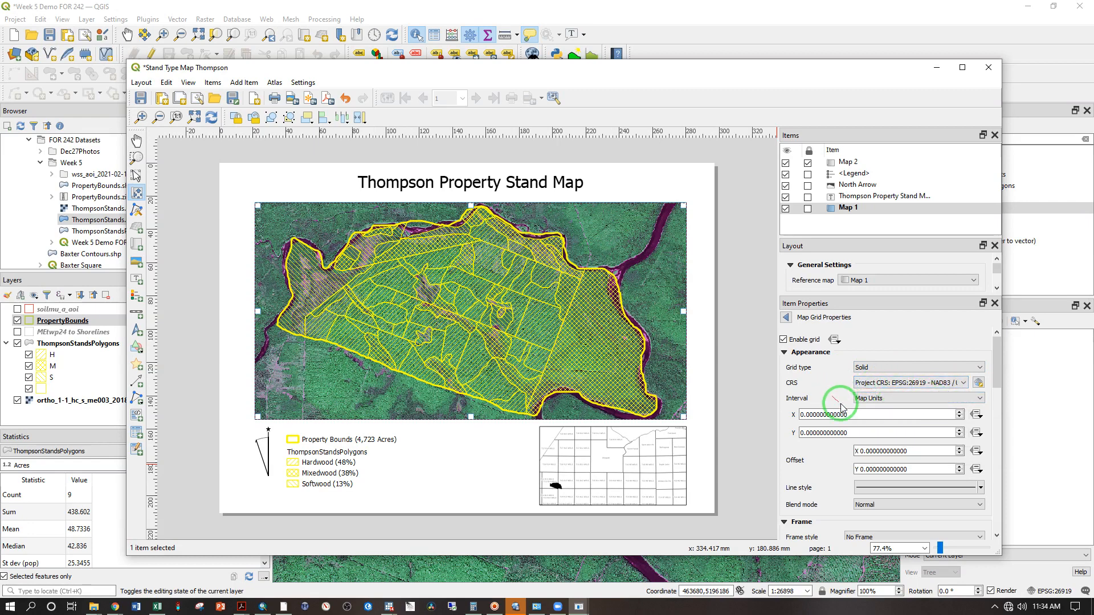
Step: Set the Map 1 grid's X and Y intervals to 1000 map units each
drag(880, 413, 777, 403)
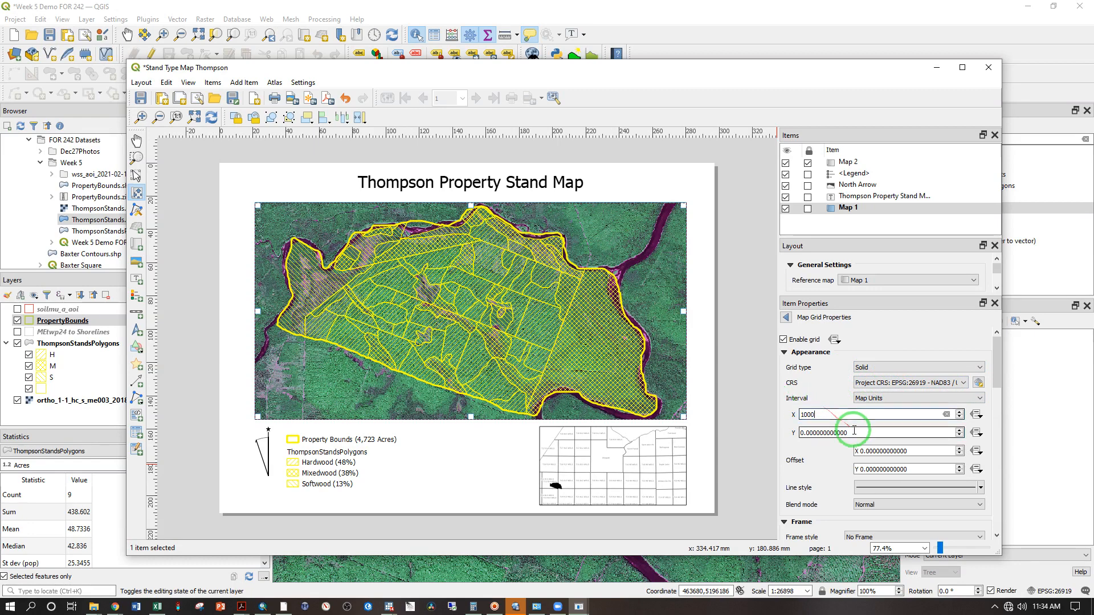
drag(948, 433, 771, 431)
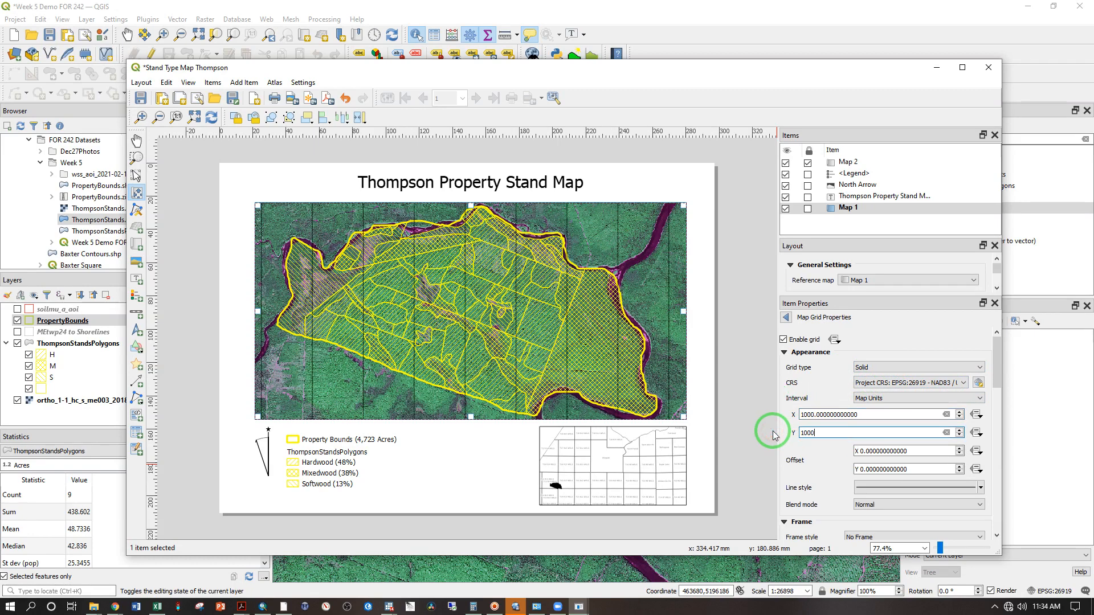
click(811, 414)
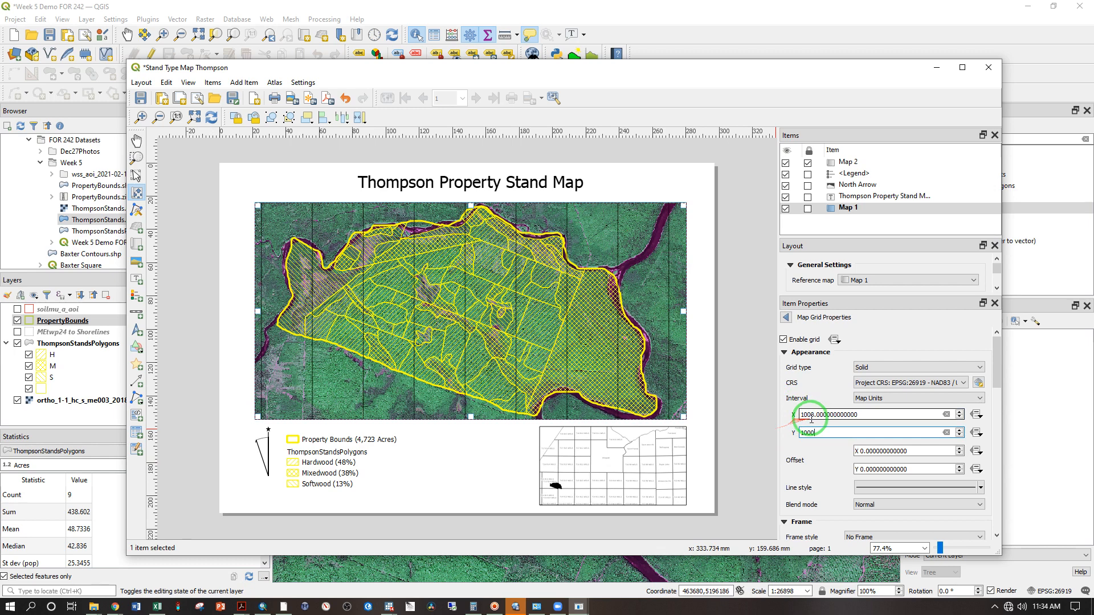
click(468, 325)
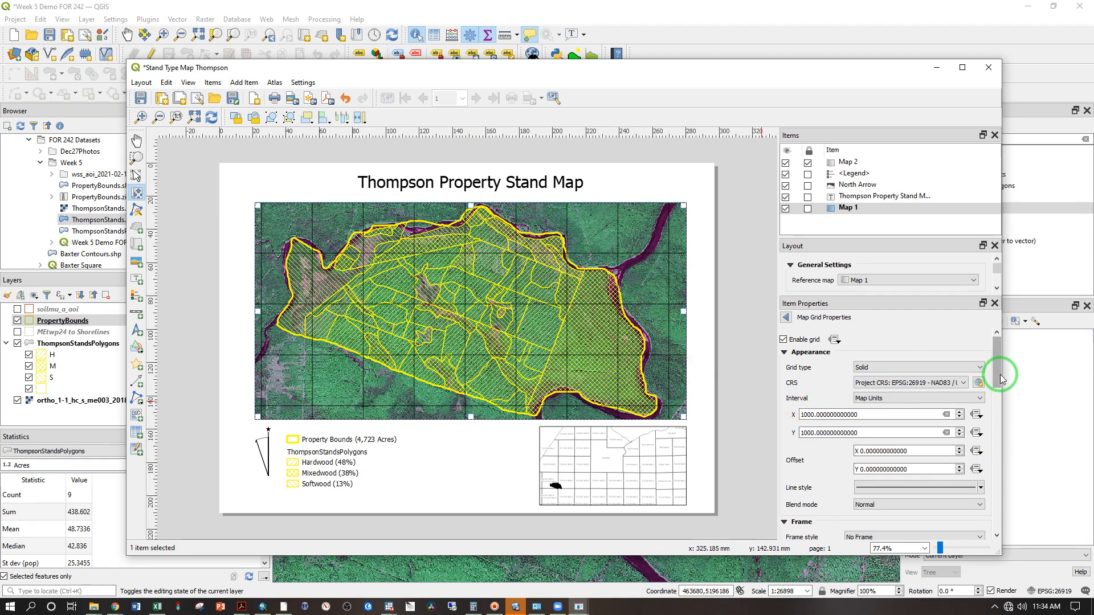
Step: Open the symbol settings of the grid's line style and select its Simple Line layer
scroll(1001, 378, down, 3)
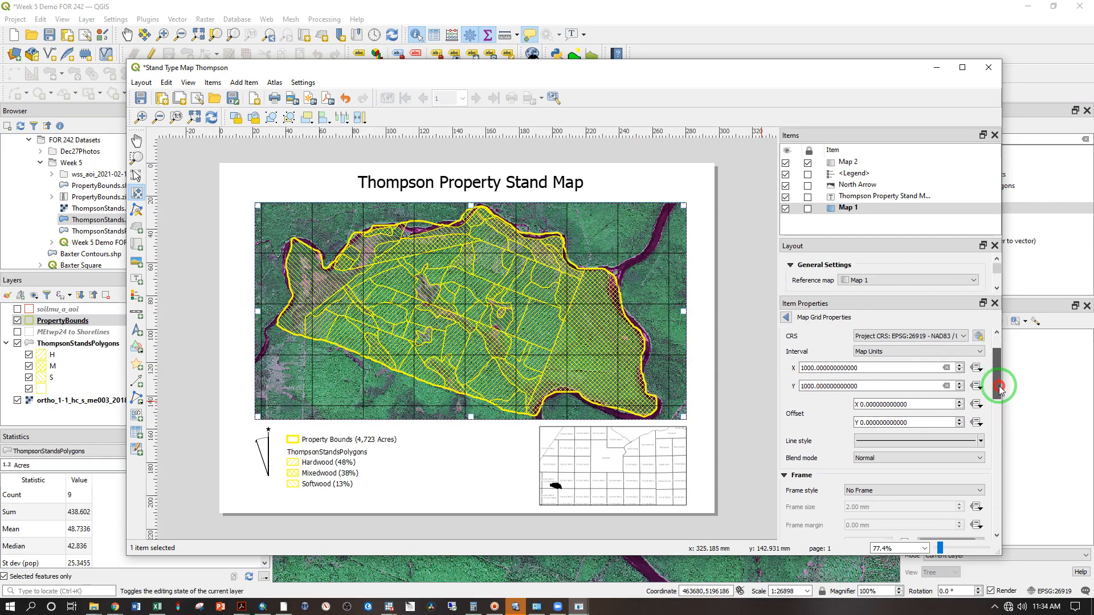
click(956, 437)
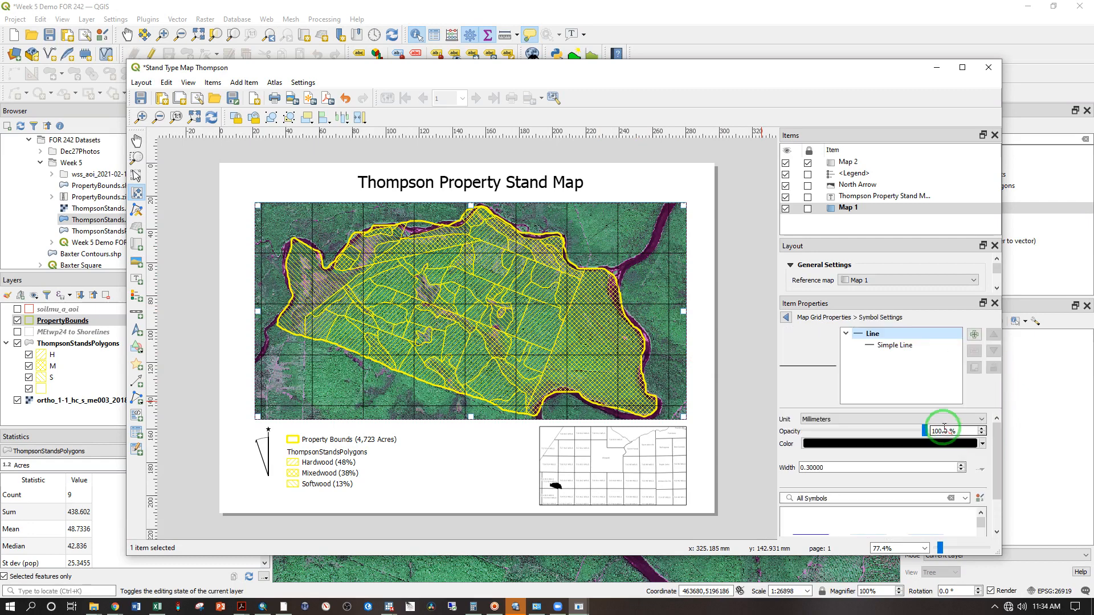
click(891, 346)
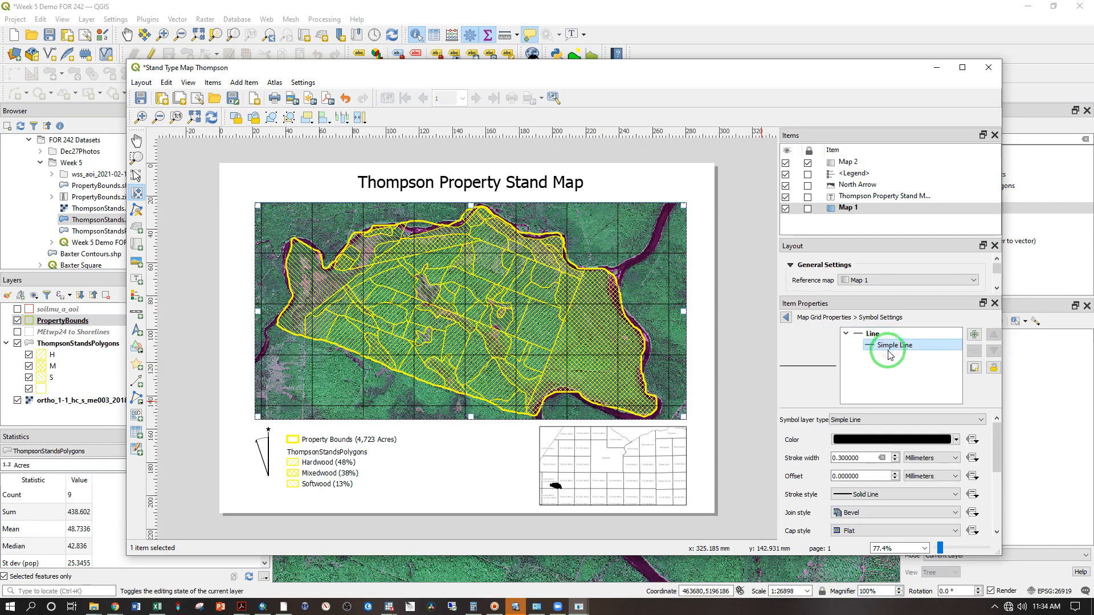
Step: Try the Hashed Line and Marker Line symbol types on the grid lines and return to Simple Line
click(873, 422)
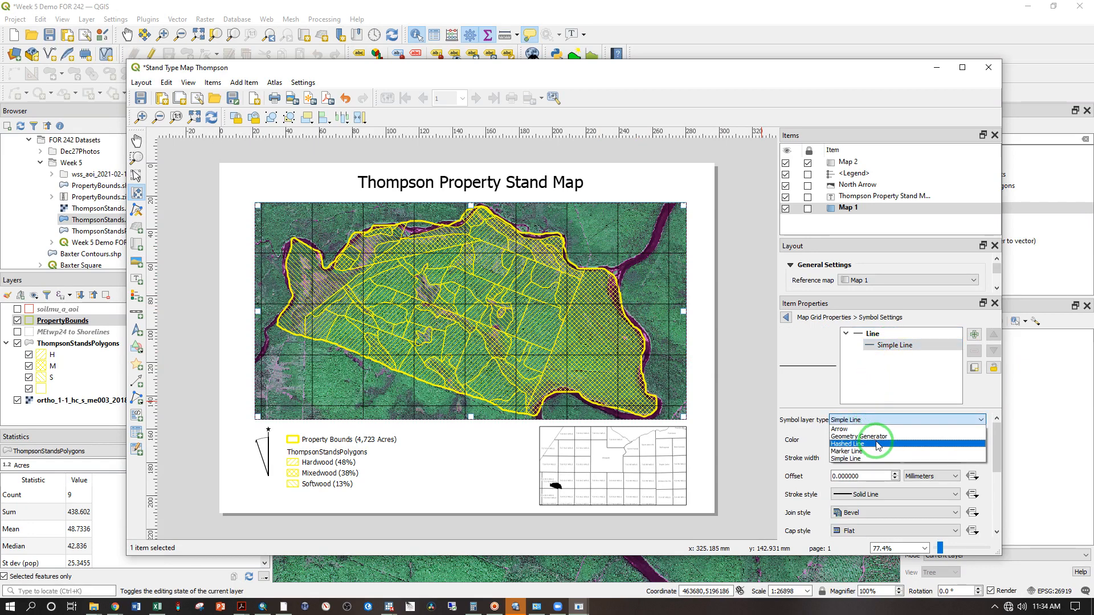
click(878, 445)
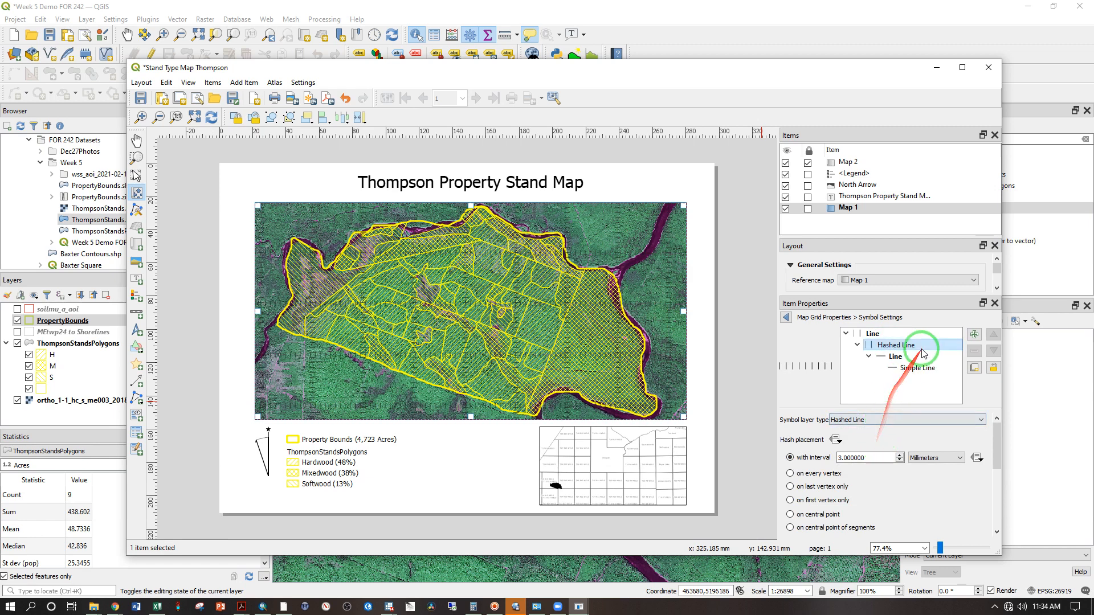
click(906, 420)
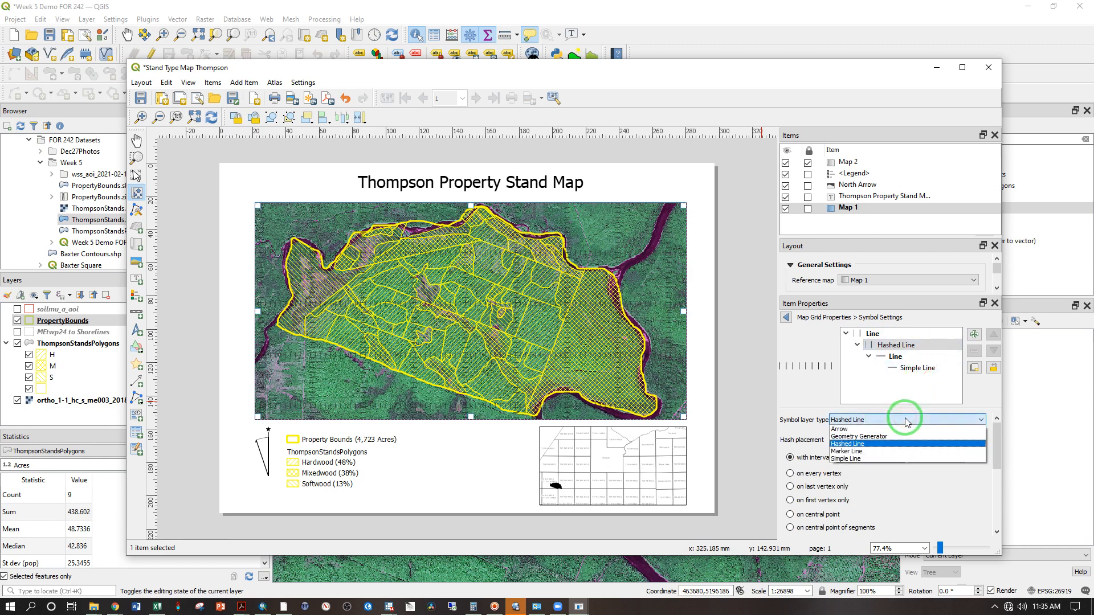
click(897, 451)
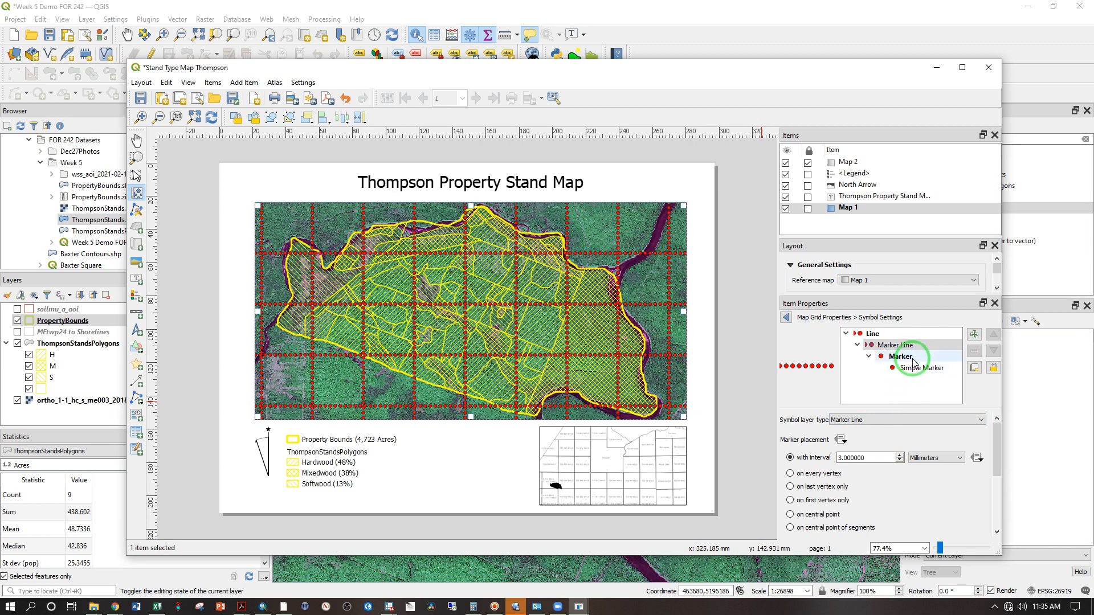
click(900, 420)
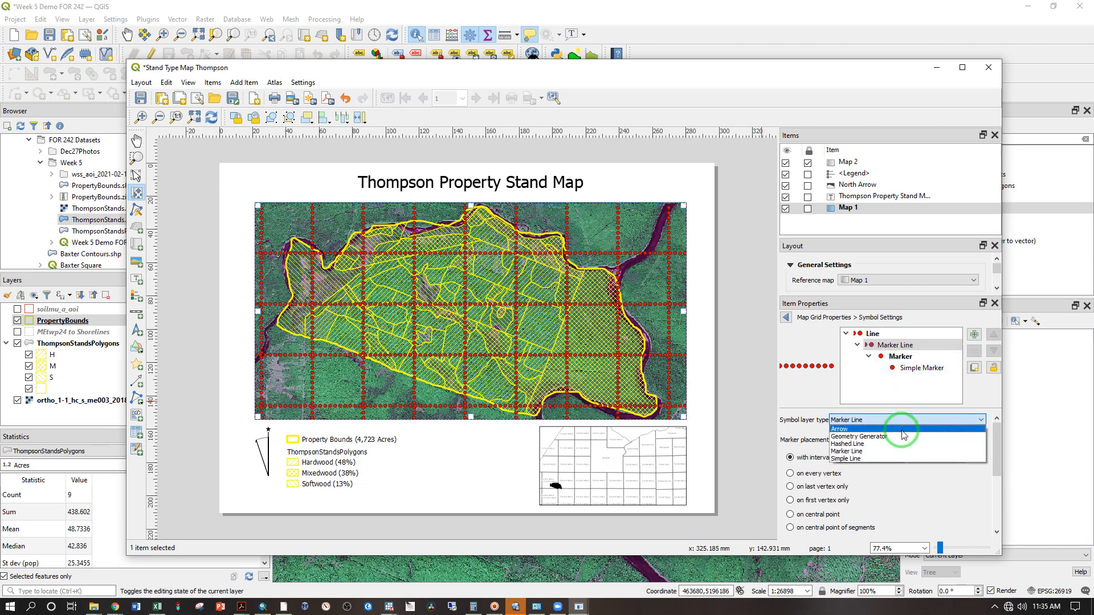
click(897, 459)
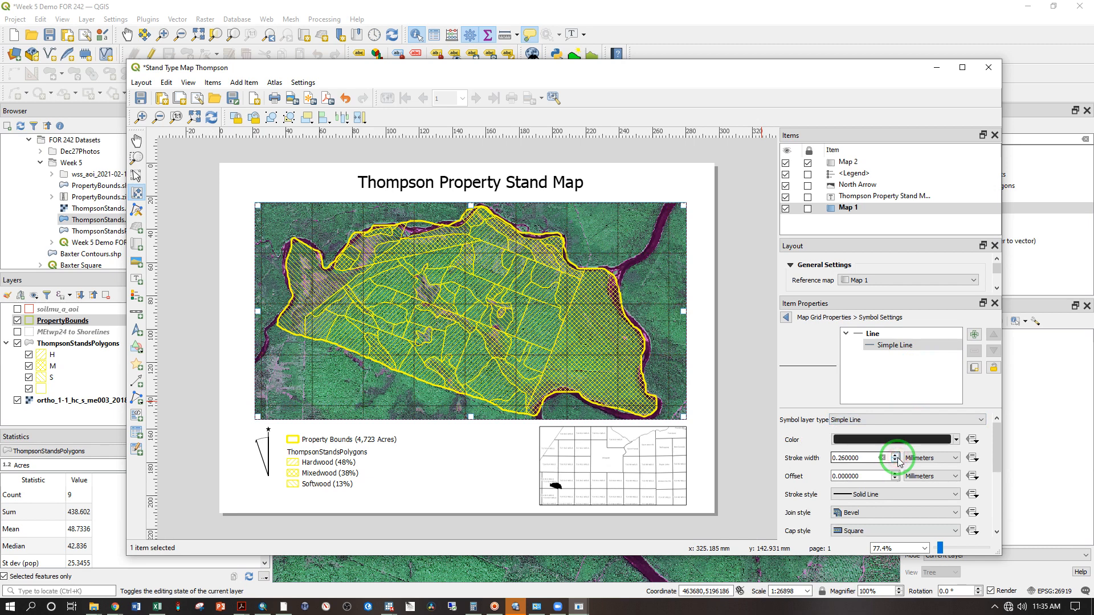
Step: Set the stroke style of the grid's simple line to Dot Line
click(939, 500)
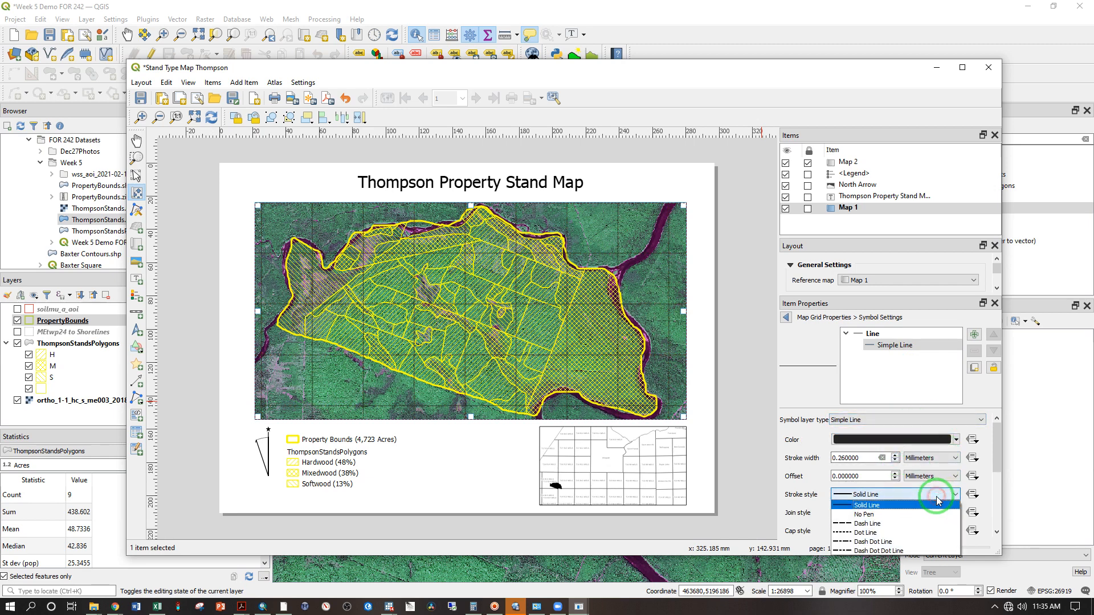
click(904, 533)
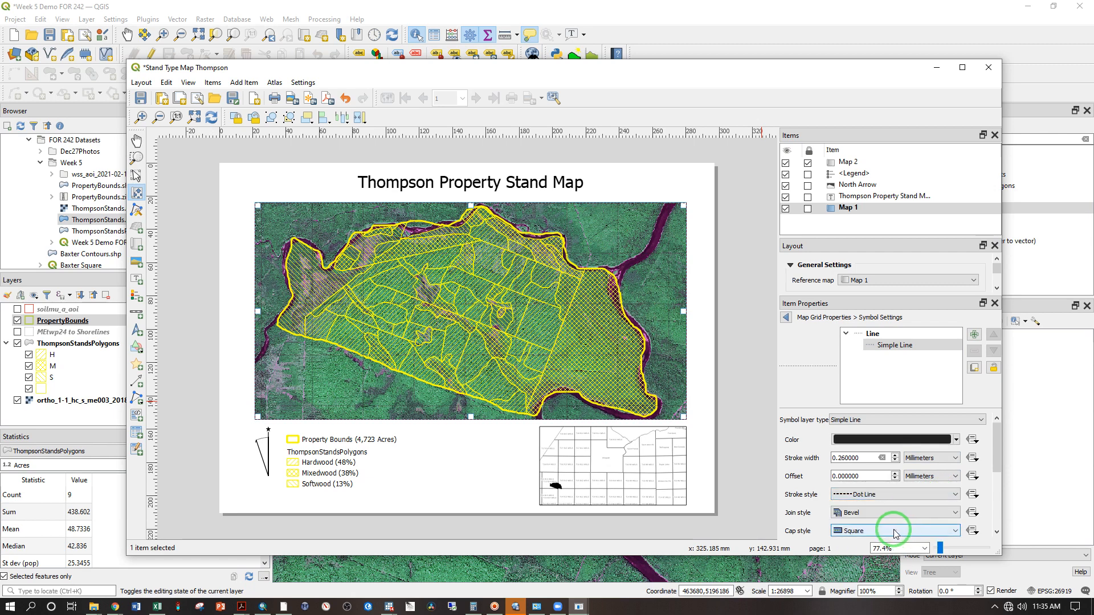
click(351, 281)
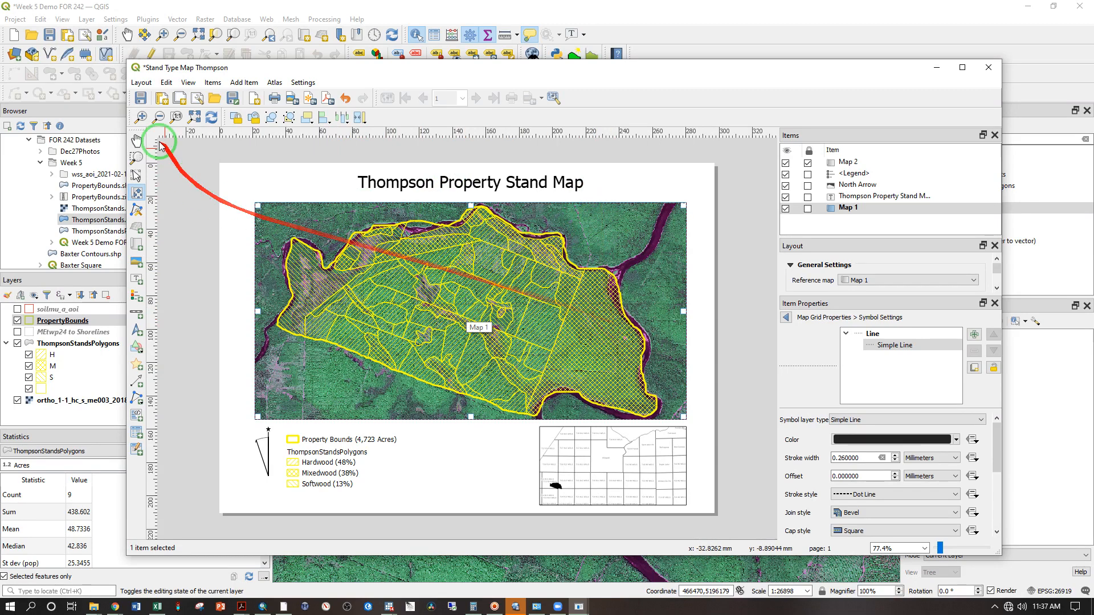
Step: Export the layout to the Desktop as the PDF Stand Type Map Thompson with Create Geospatial PDF (GeoPDF) enabled
click(142, 83)
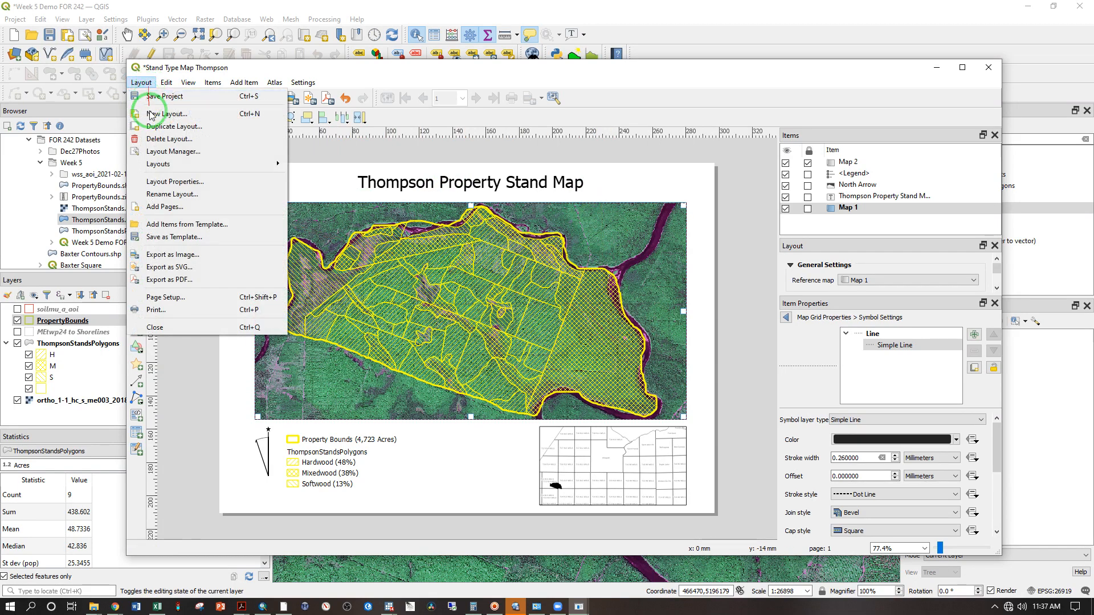
click(184, 281)
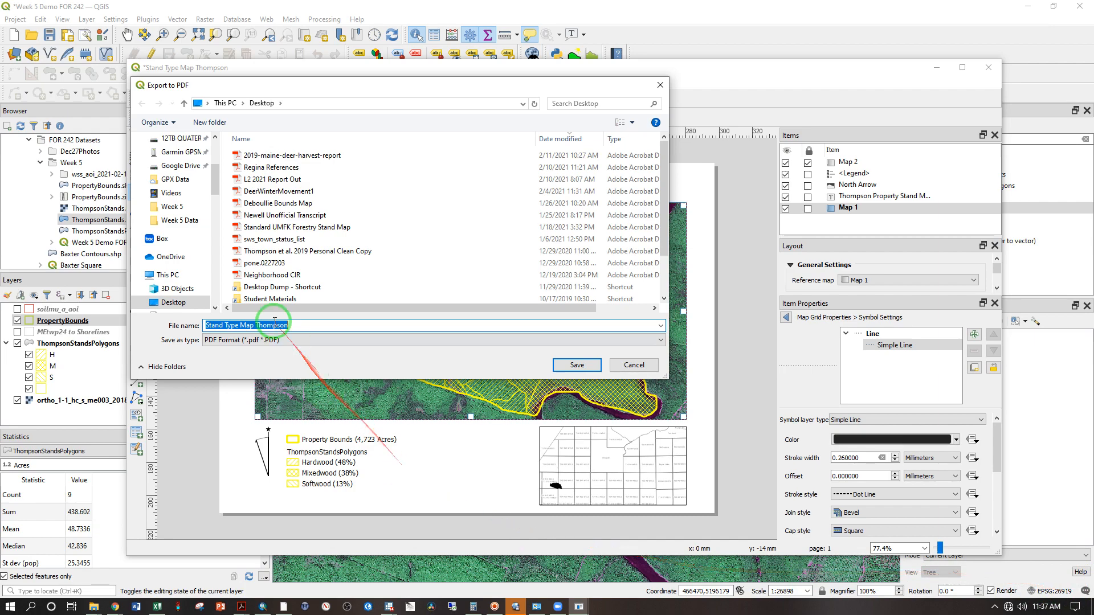
click(578, 362)
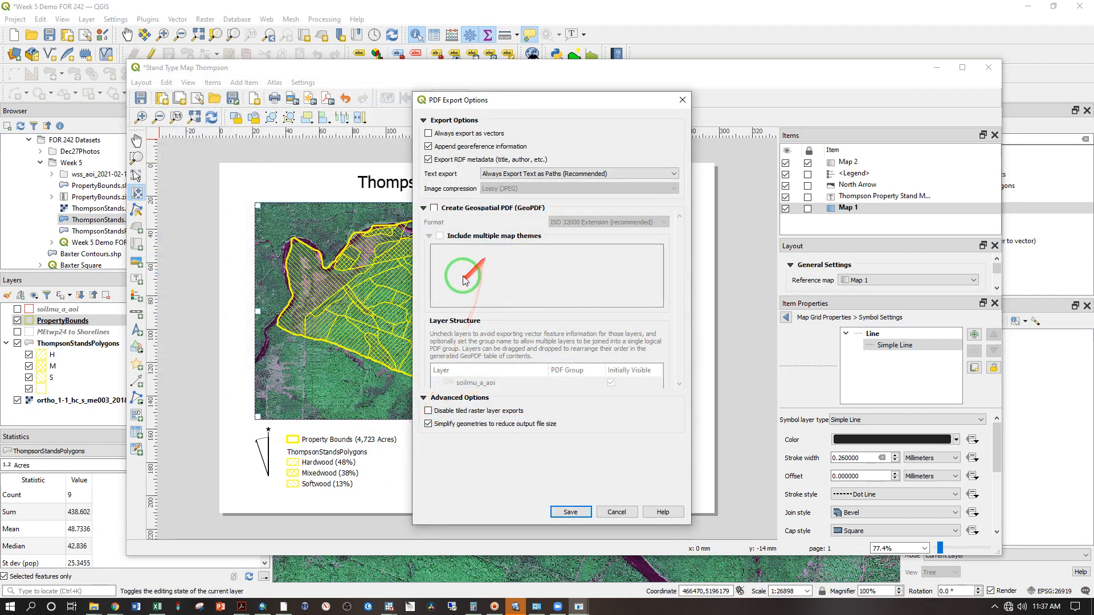
click(435, 208)
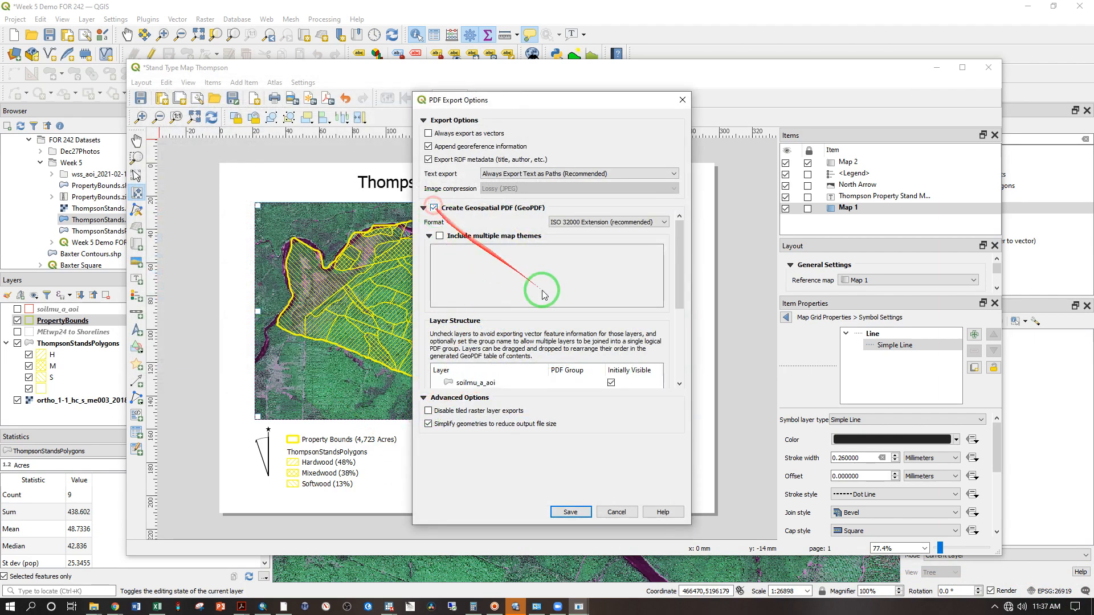
click(568, 511)
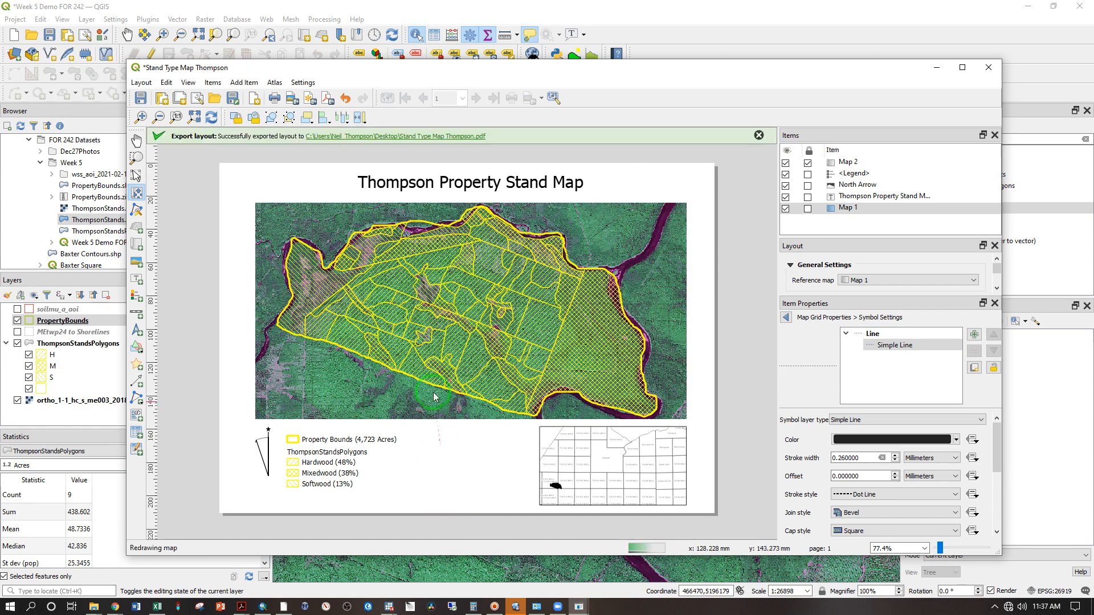
Step: Open the exported Stand Type Map Thompson PDF from the Desktop folder in Adobe Acrobat and dismiss the error notice
click(425, 139)
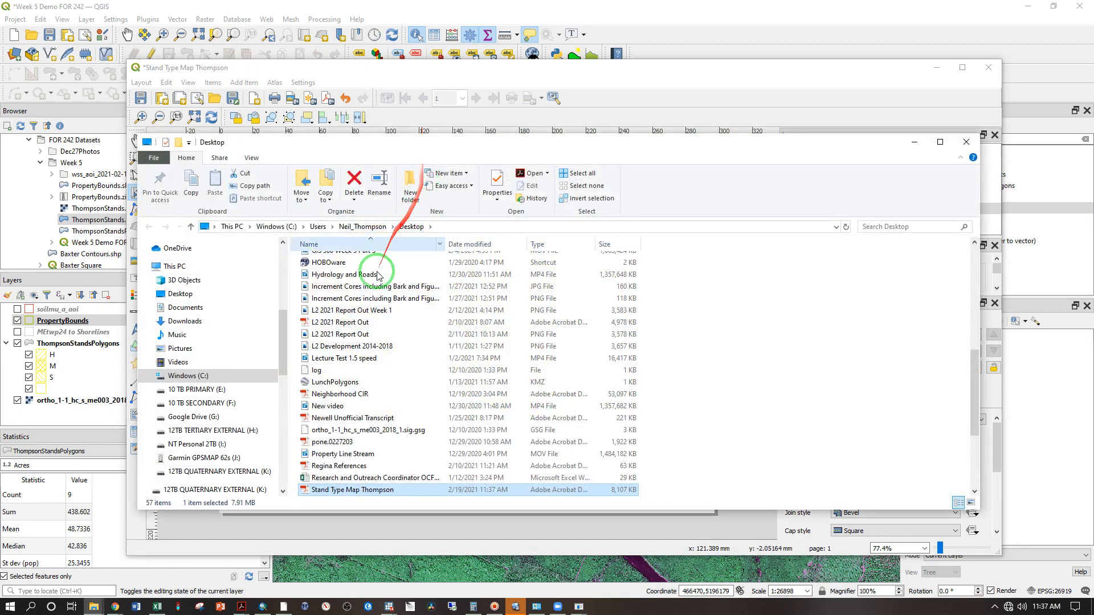
double_click(348, 491)
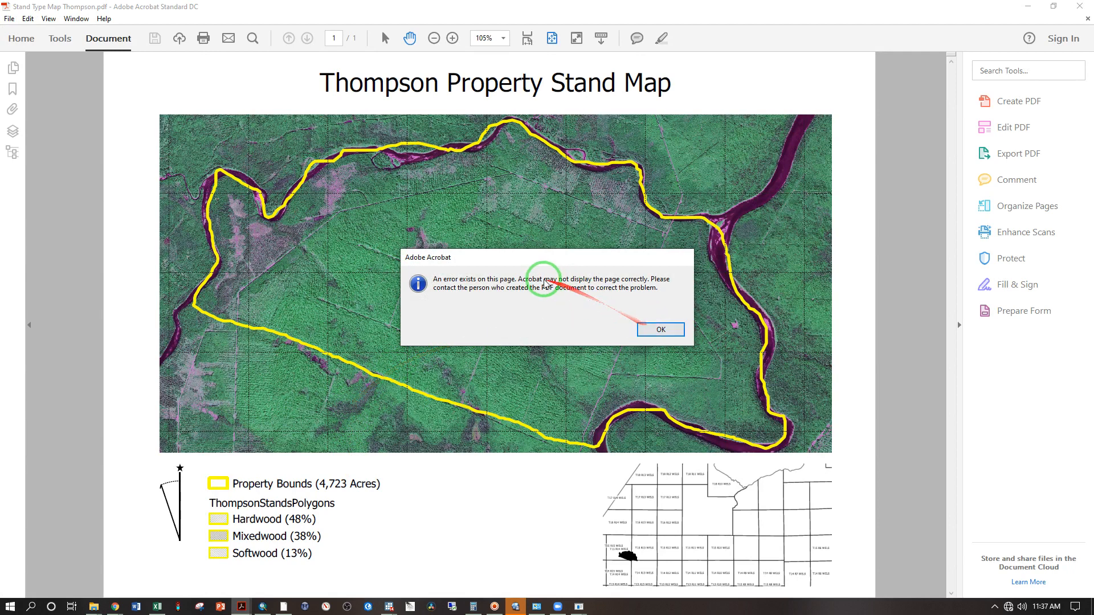
click(661, 328)
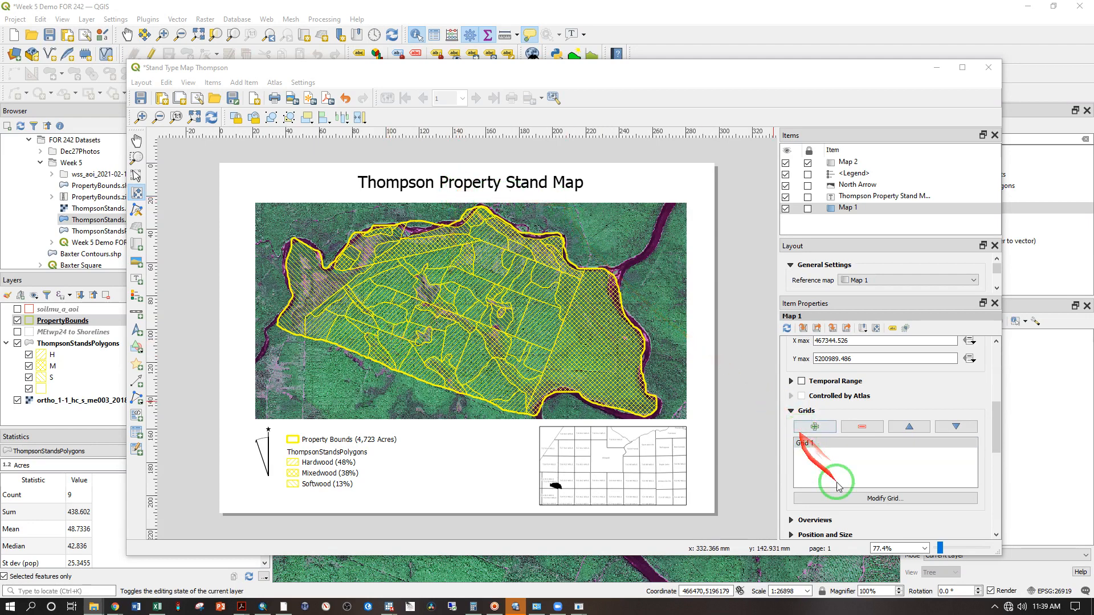
Step: In the QGIS layout, enable coordinate drawing for the Map 1 grid
click(880, 498)
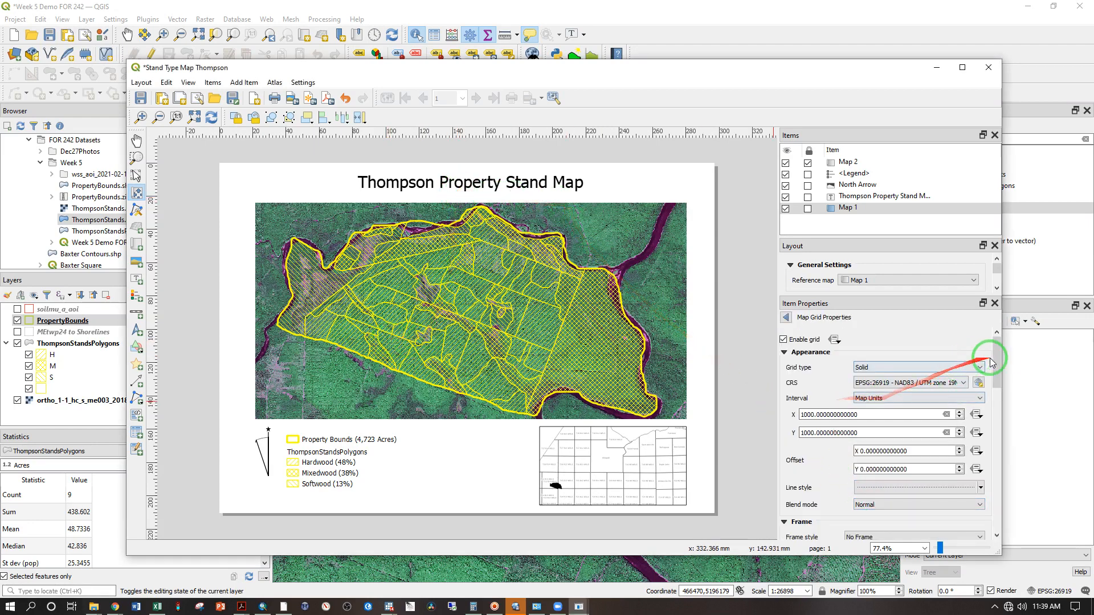
drag(1001, 365, 991, 455)
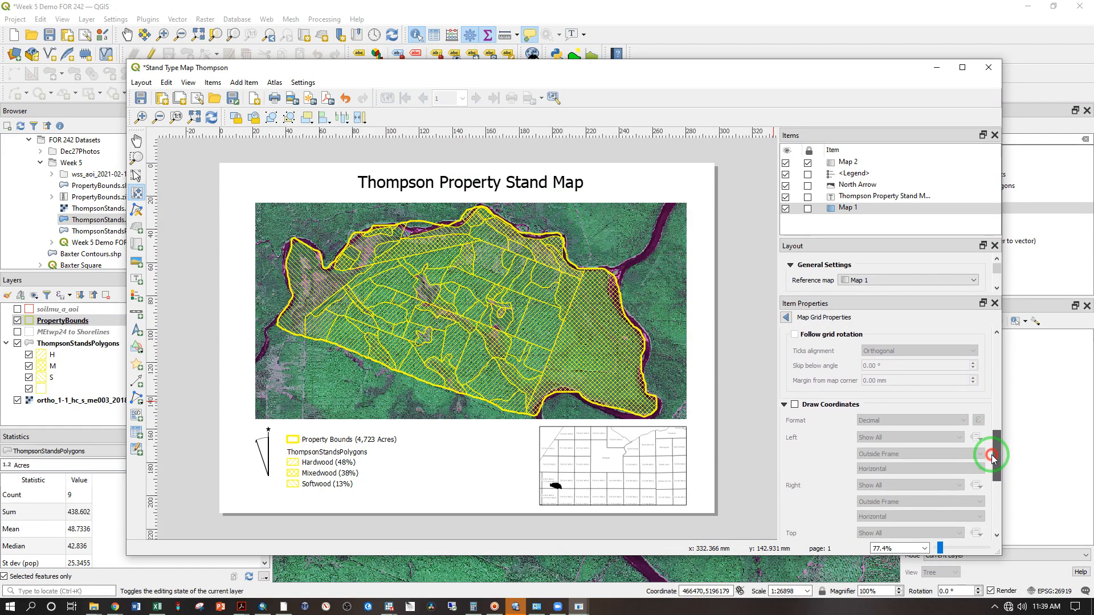
click(794, 405)
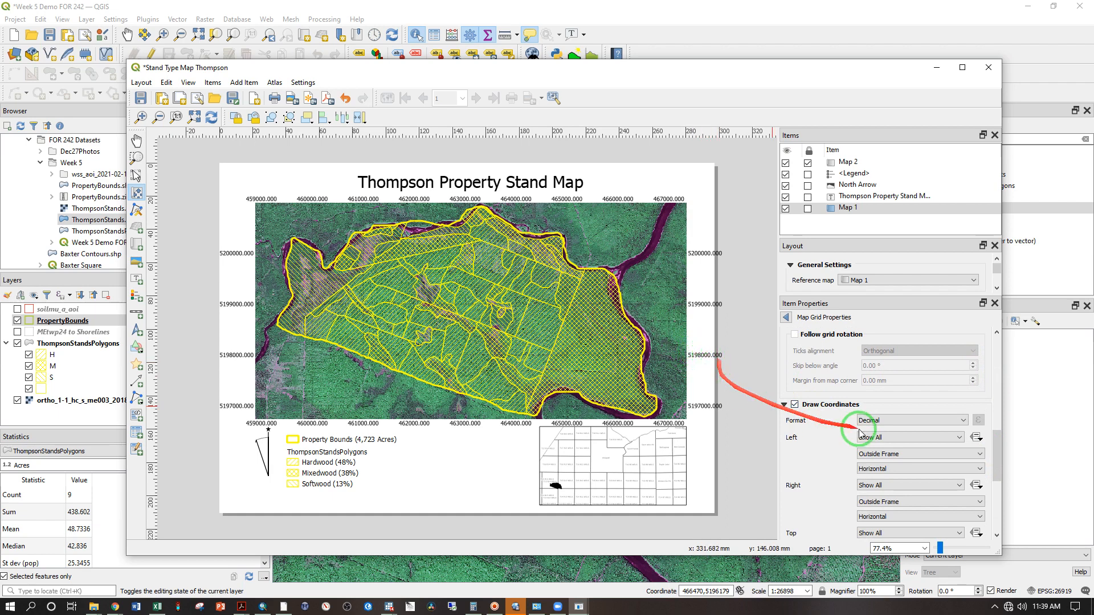
drag(1003, 442, 998, 474)
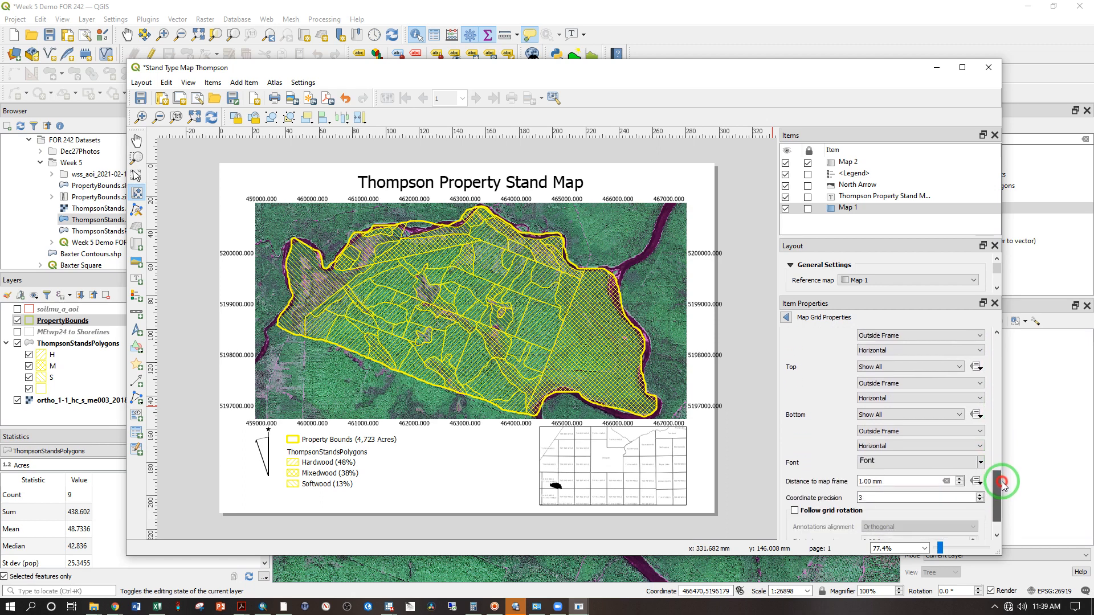
Step: Set the Map 1 grid's coordinate precision to 0 and its coordinate format to Decimal with Suffix
click(981, 501)
click(980, 501)
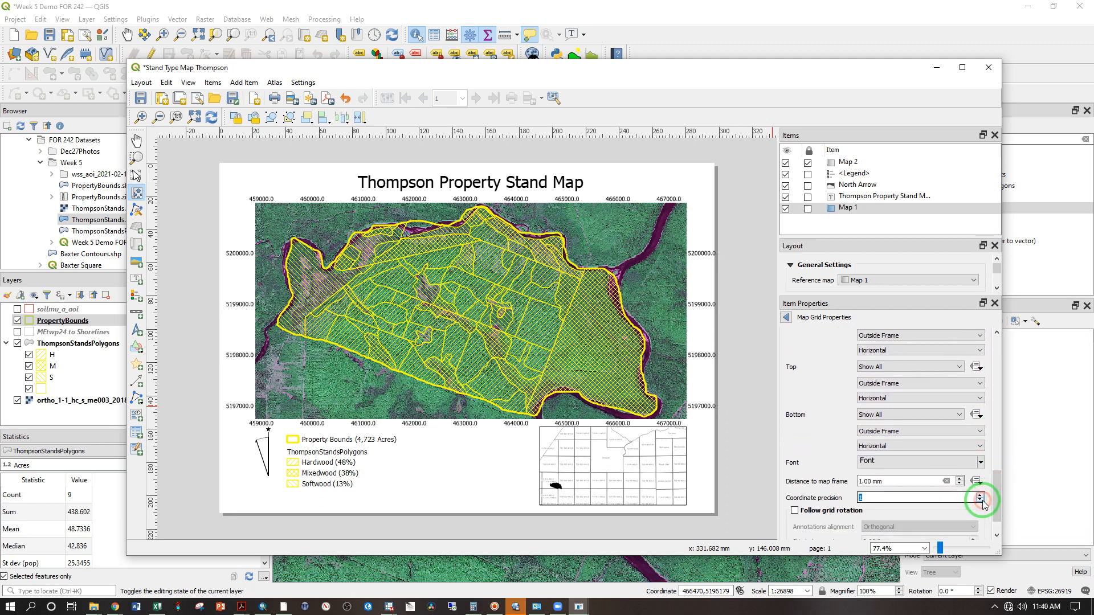
click(980, 501)
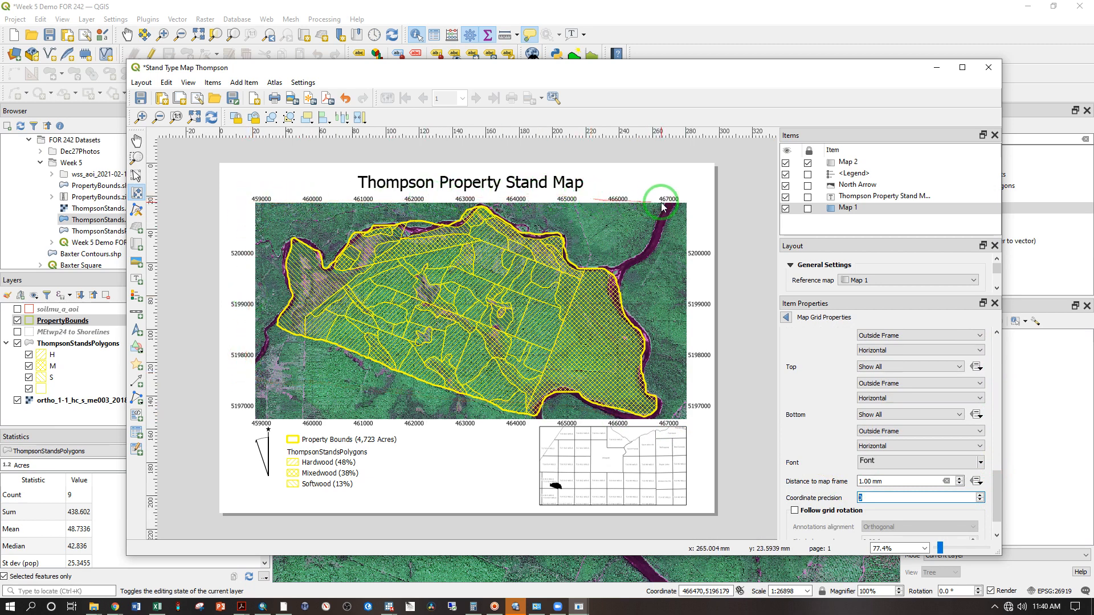
scroll(882, 443, down, 5)
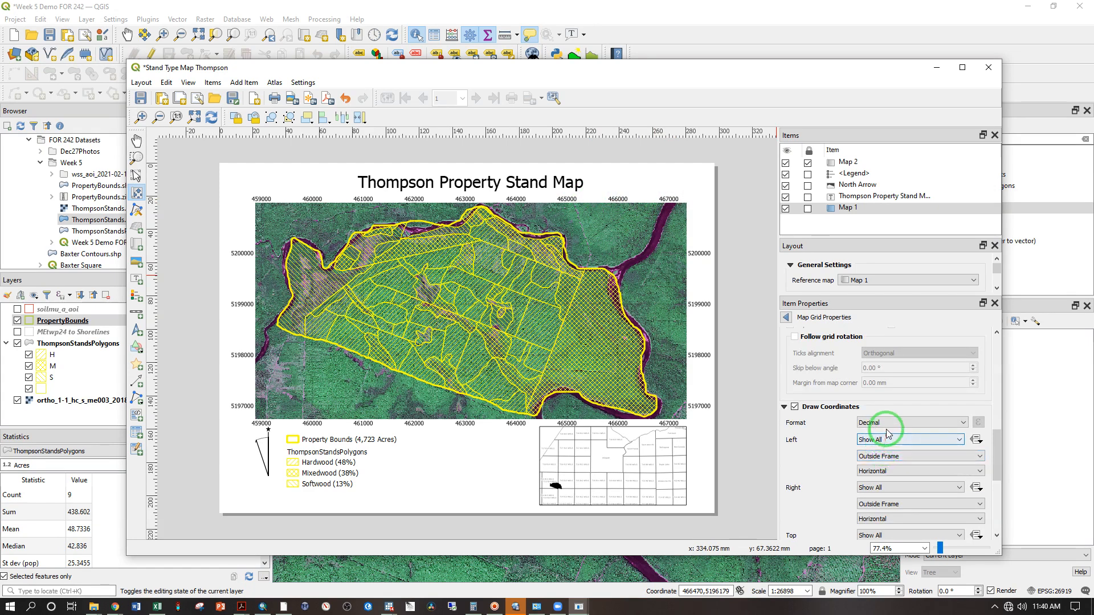
click(873, 427)
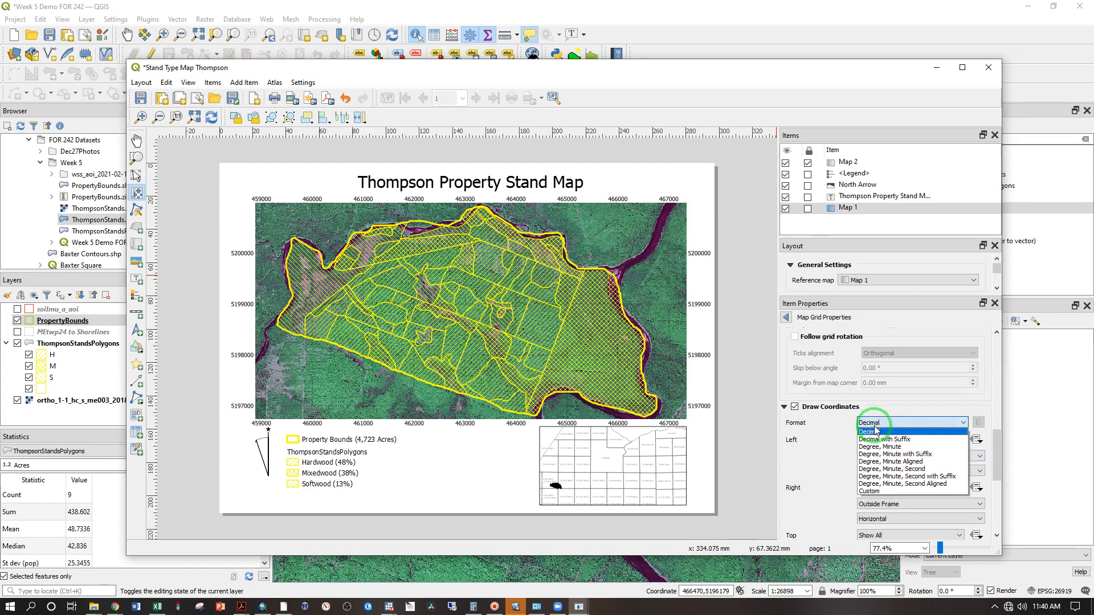
click(884, 439)
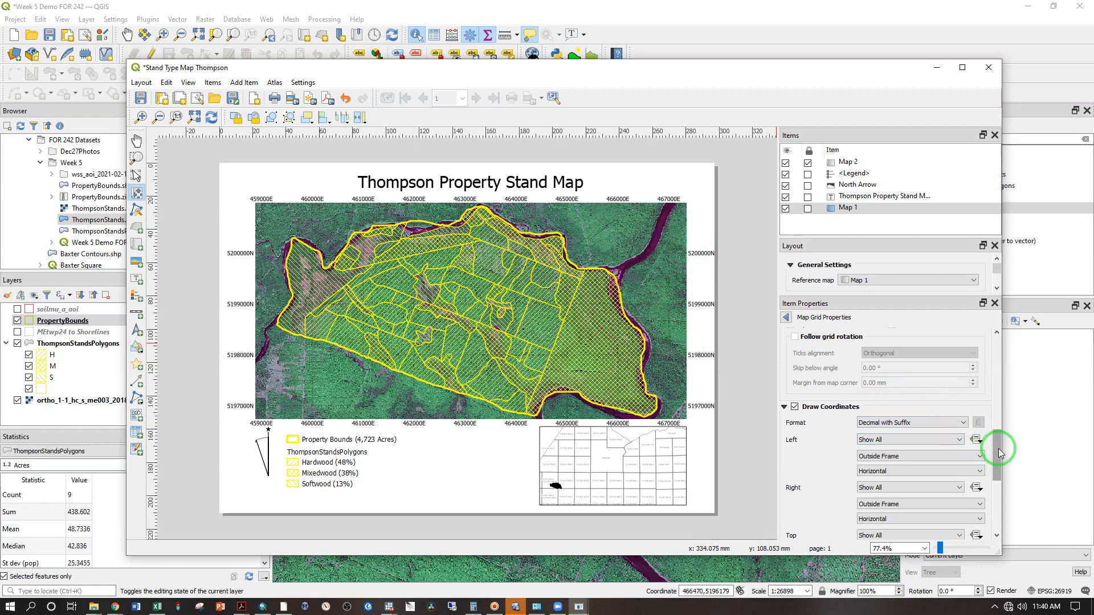
Step: Reduce the grid annotation font size to 8 points and return to the map grid properties
drag(1001, 453, 987, 482)
click(907, 505)
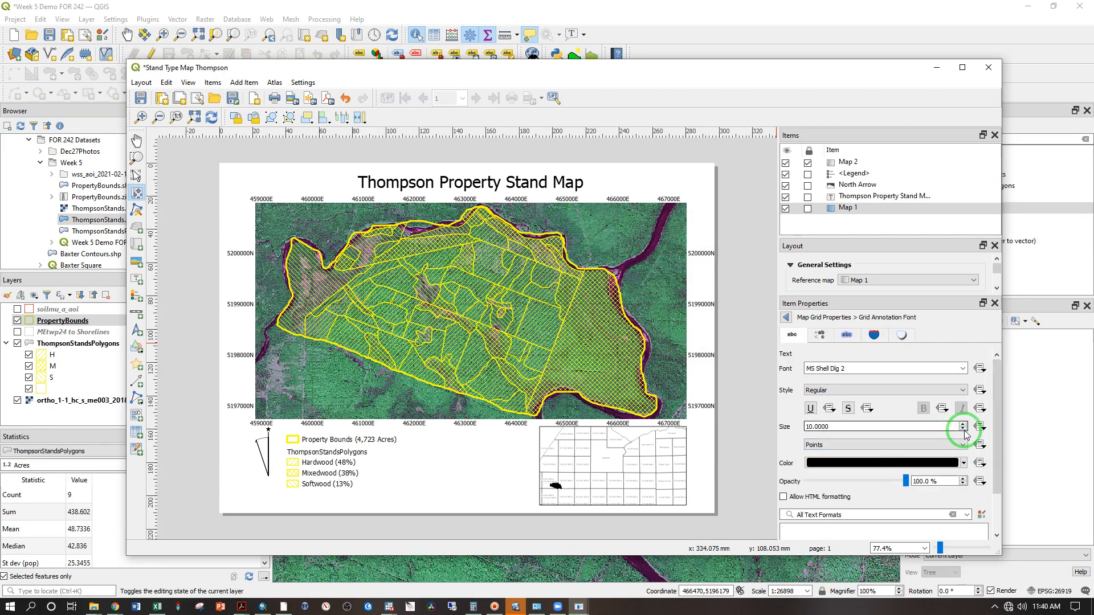
click(962, 429)
click(962, 430)
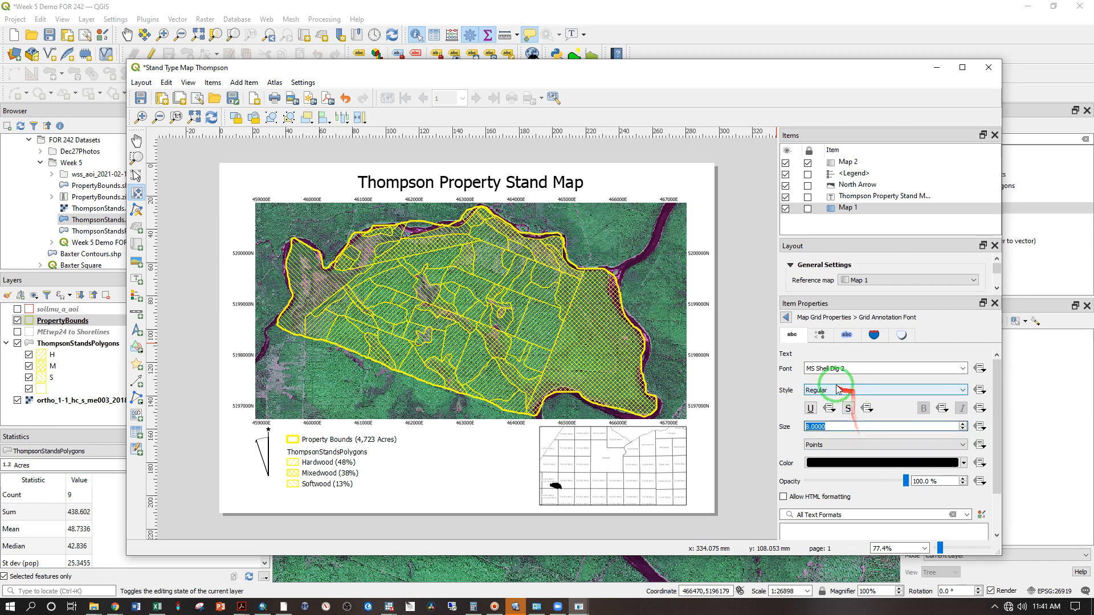
click(795, 321)
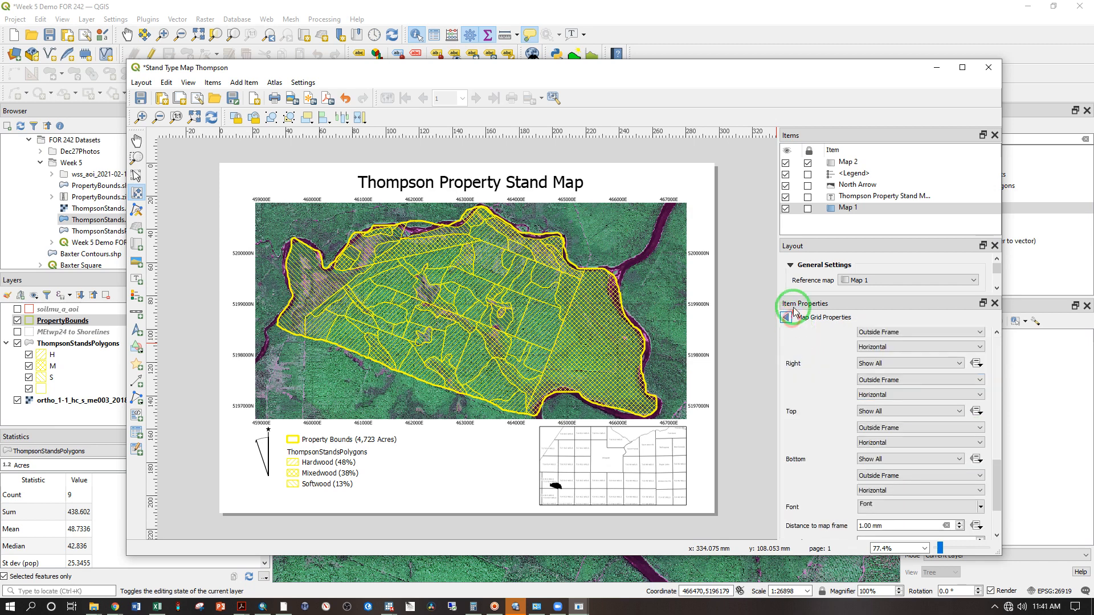
Step: Select Map 1 in the layout and narrow it slightly by moving its right edge inward
click(835, 208)
click(680, 301)
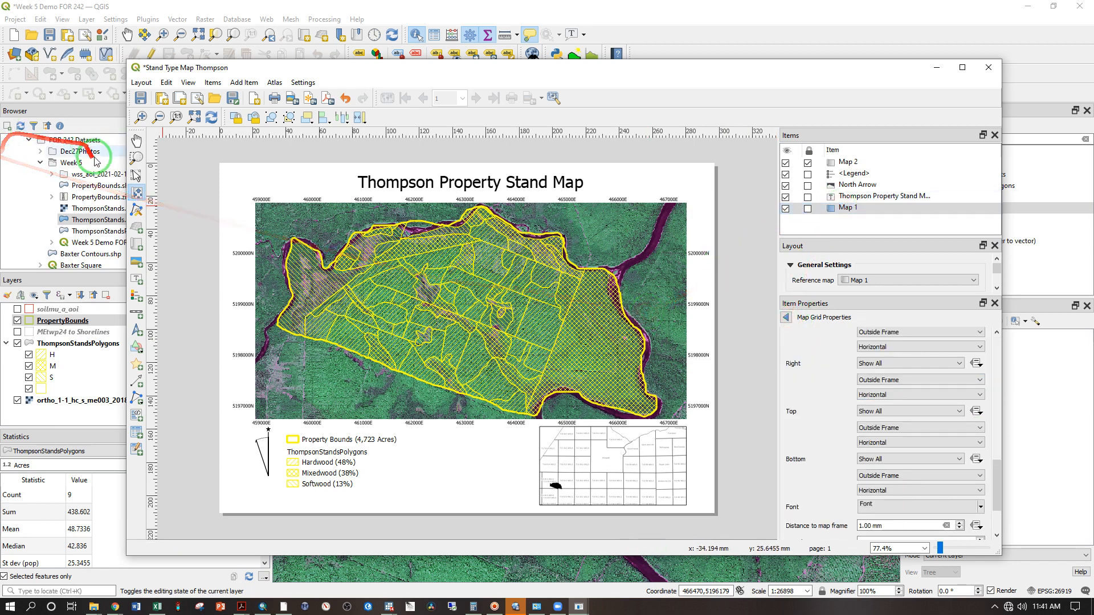
click(137, 177)
click(676, 288)
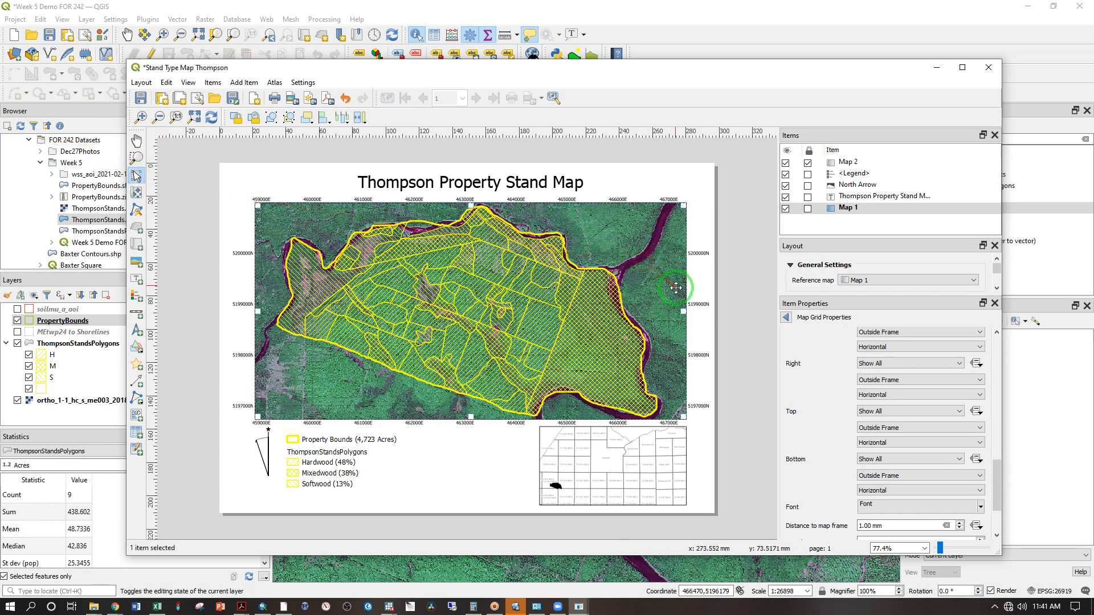
drag(684, 311, 674, 312)
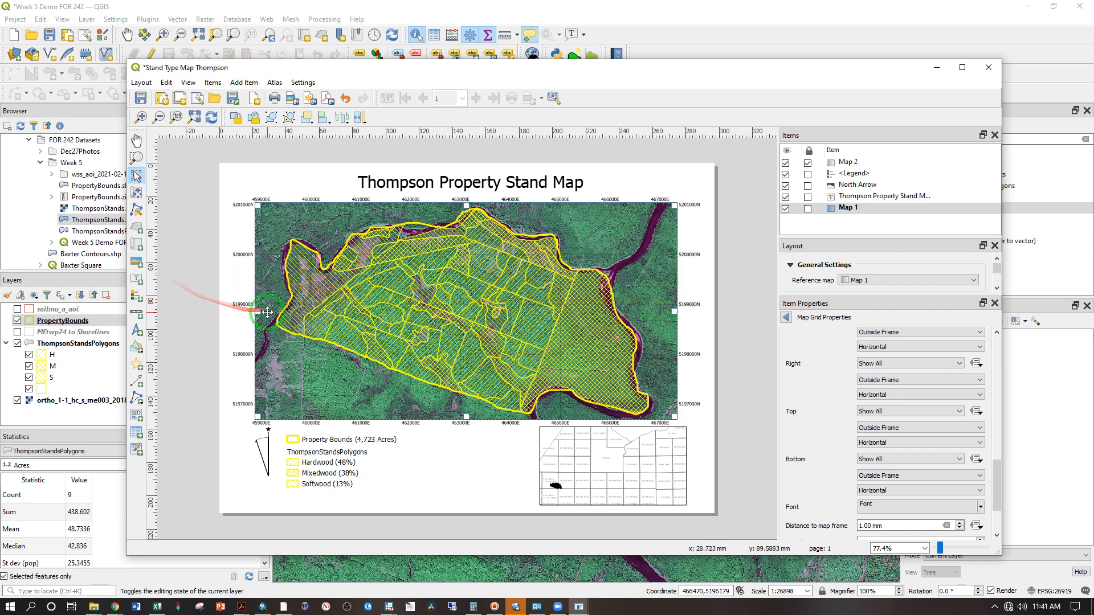
drag(260, 311, 262, 311)
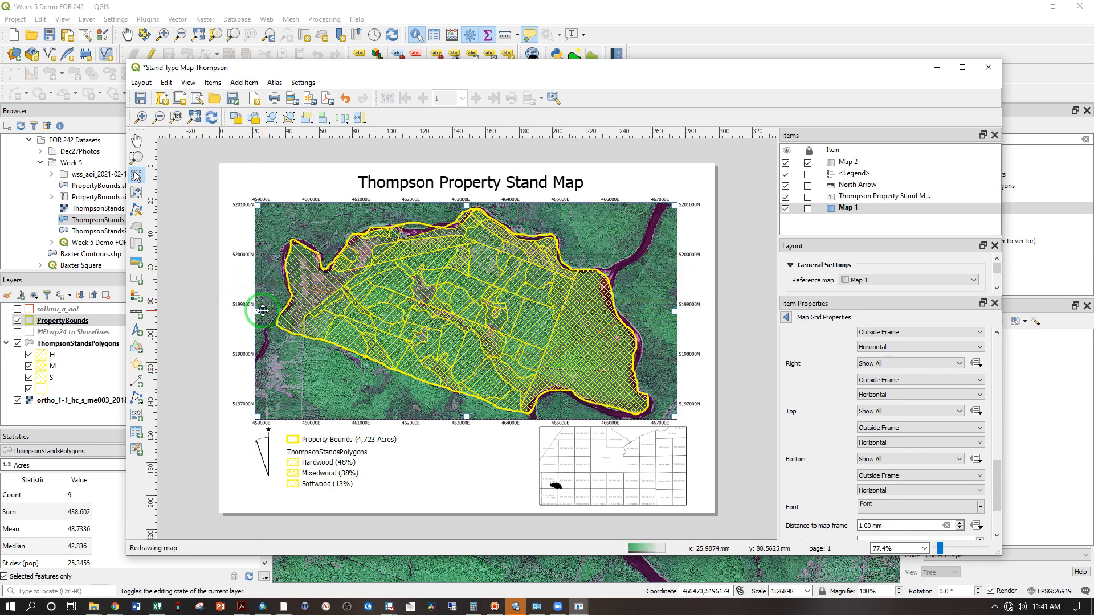
Step: Unlock the Map 2 inset, move it so its right edge aligns with Map 1, and lock it again
click(596, 442)
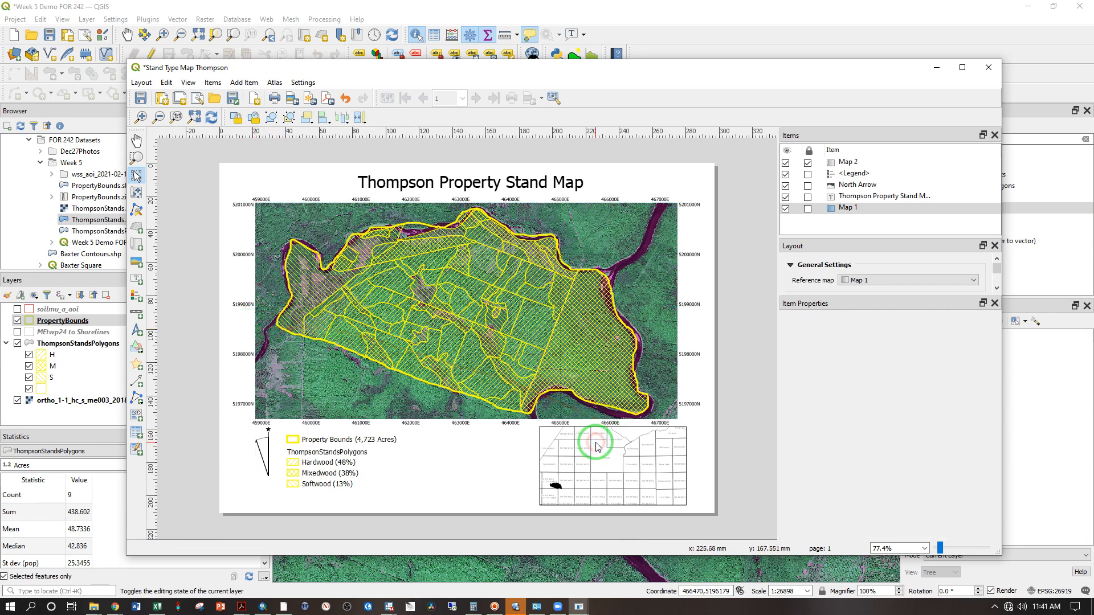
click(808, 164)
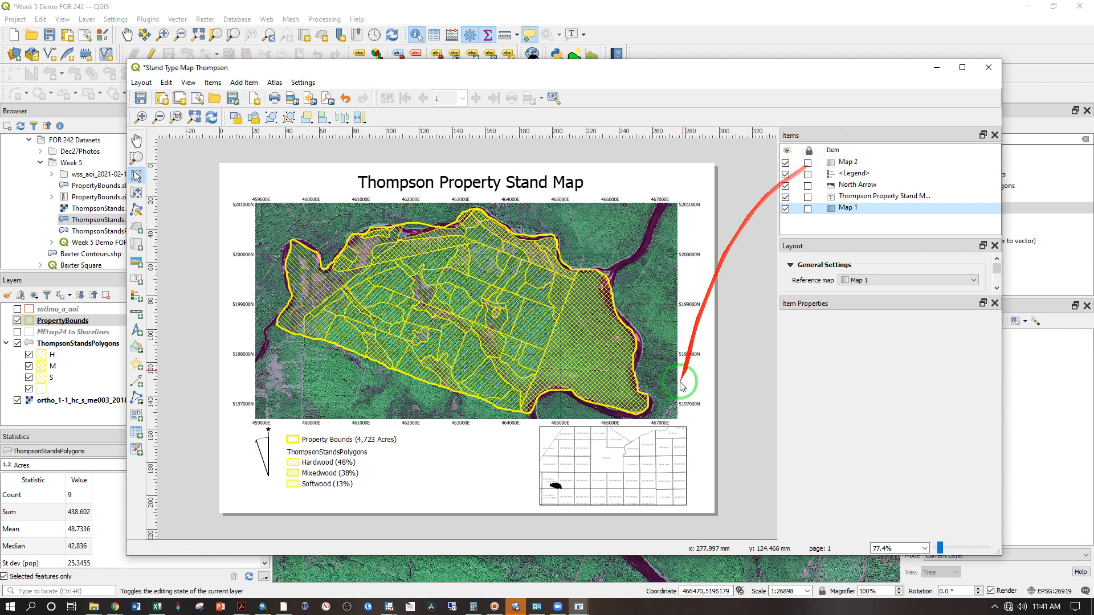
click(667, 440)
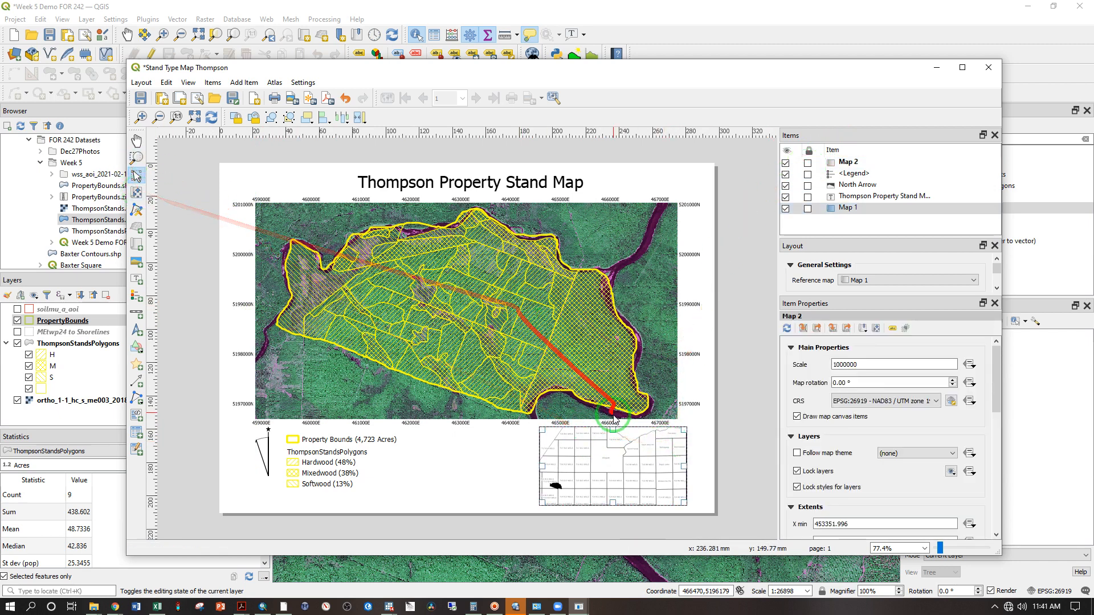
click(138, 177)
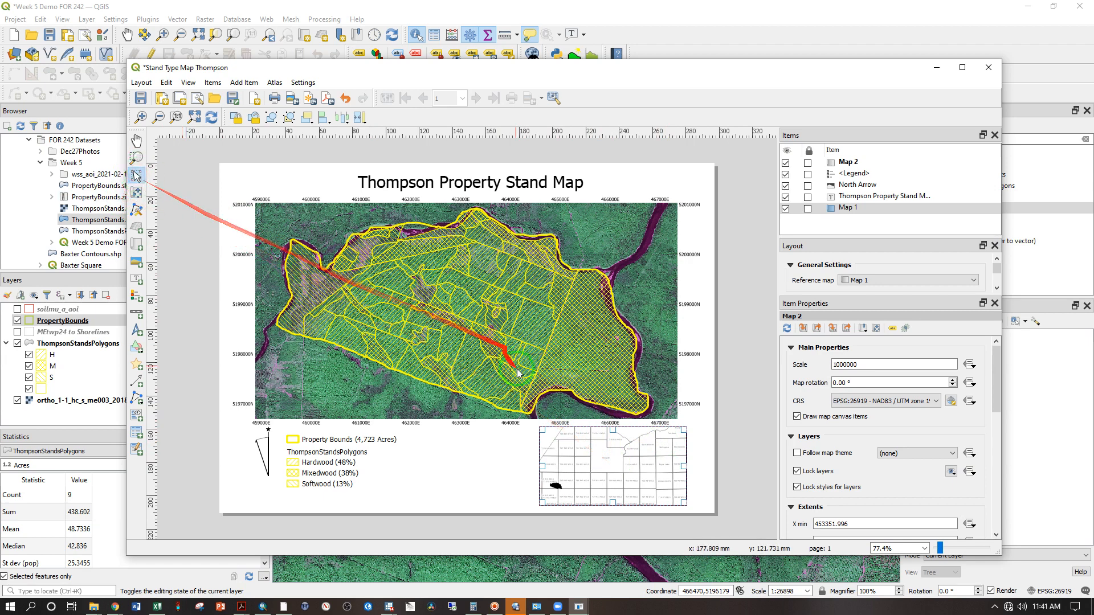
drag(656, 475, 652, 467)
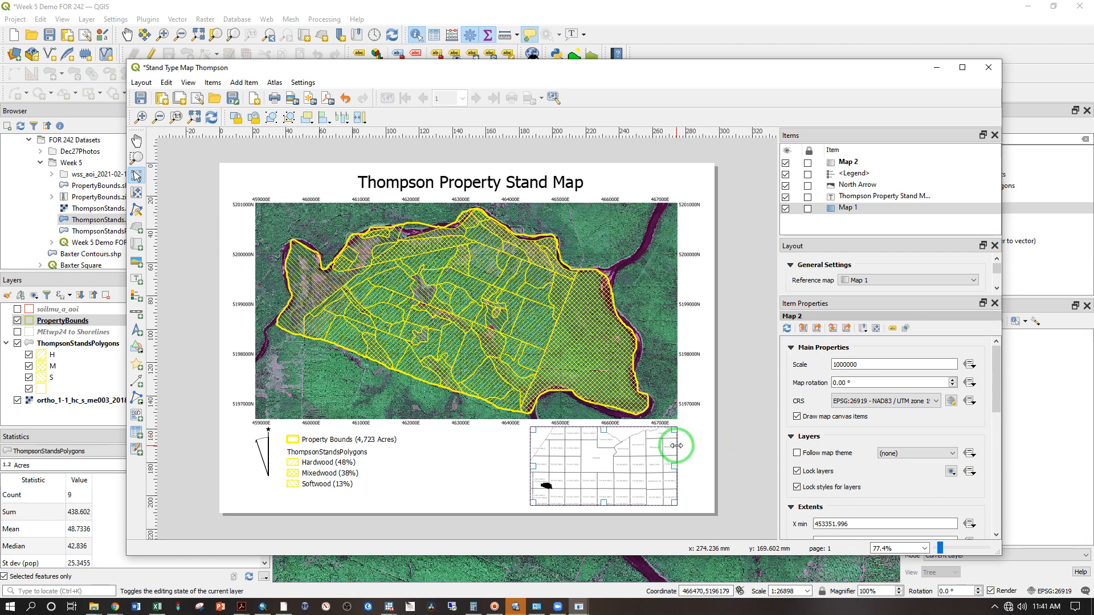
click(807, 163)
click(807, 164)
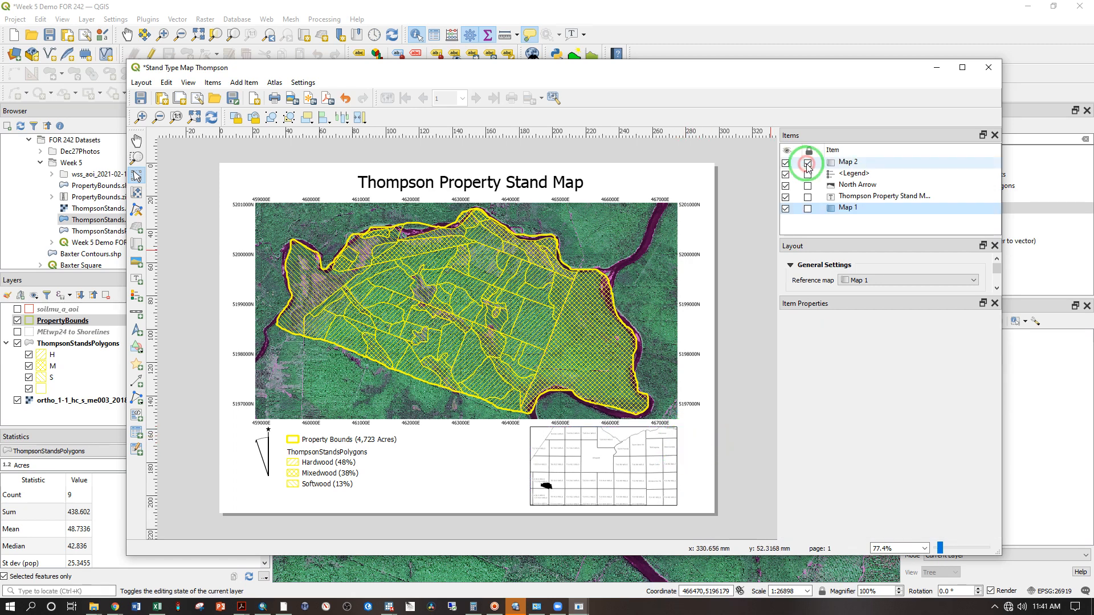
Step: Move the north arrow down about 4 mm, keeping it aligned with the left edge of Map 1
click(265, 448)
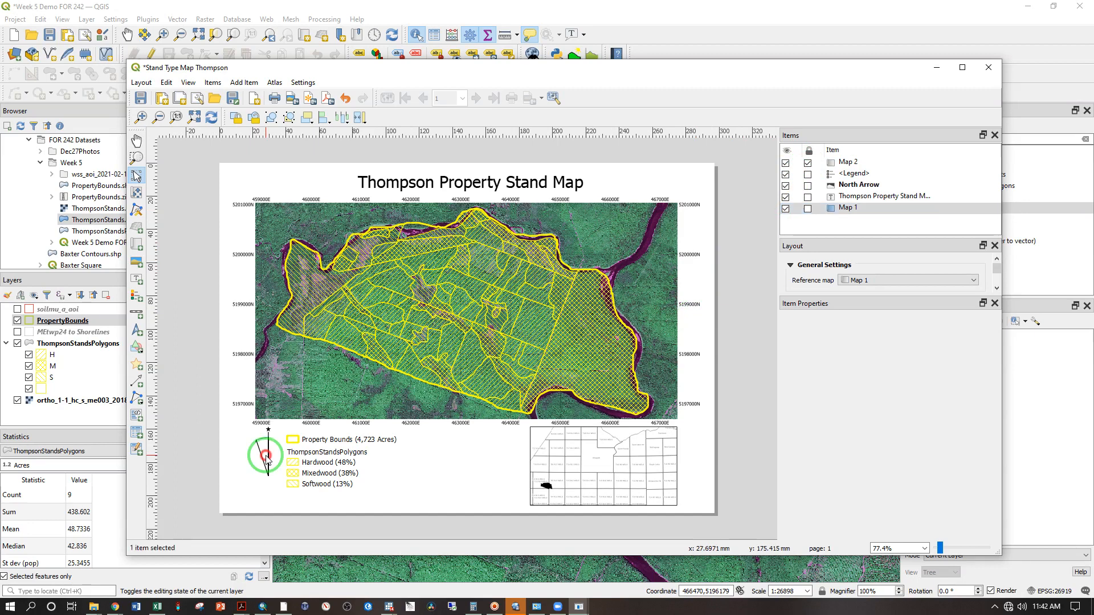
drag(265, 450, 266, 455)
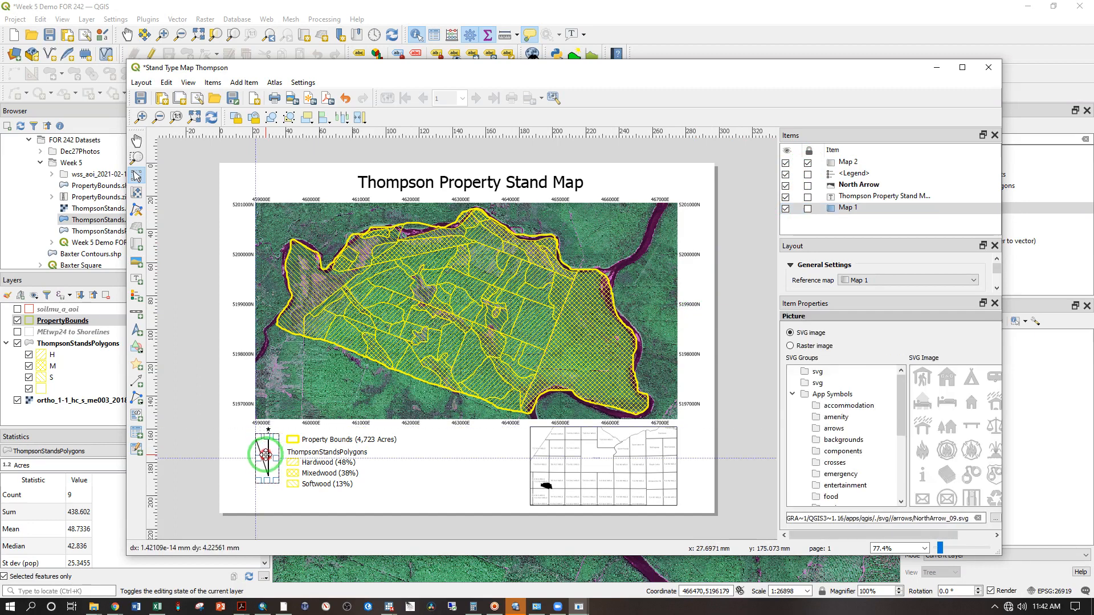
click(359, 501)
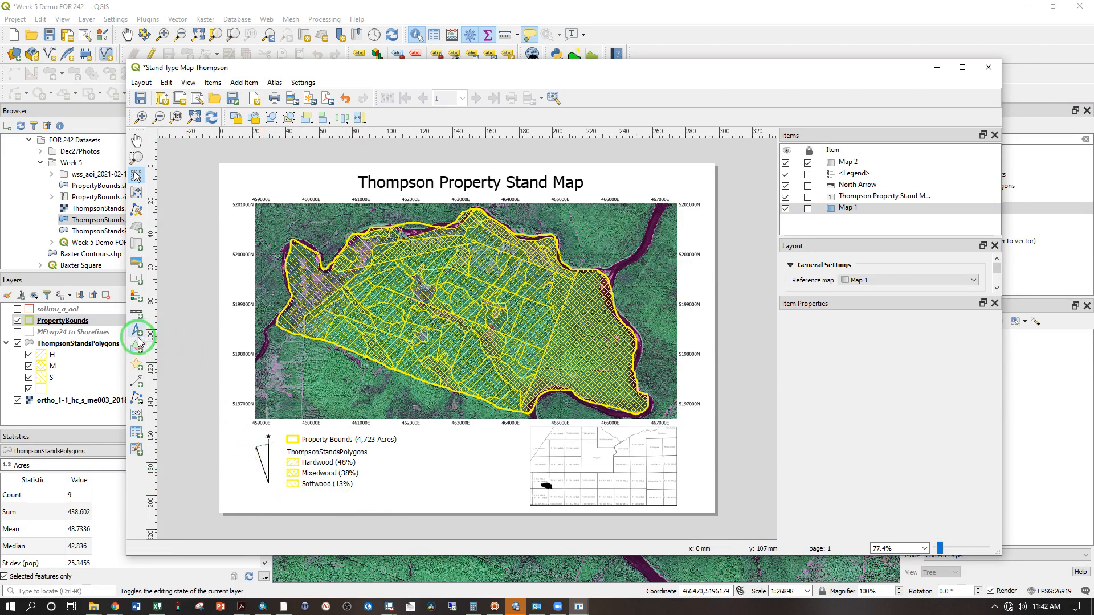
Step: Add a label below the north arrow reading "Declination -16 Degrees W" on two lines, with horizontal alignment set to Center
click(137, 279)
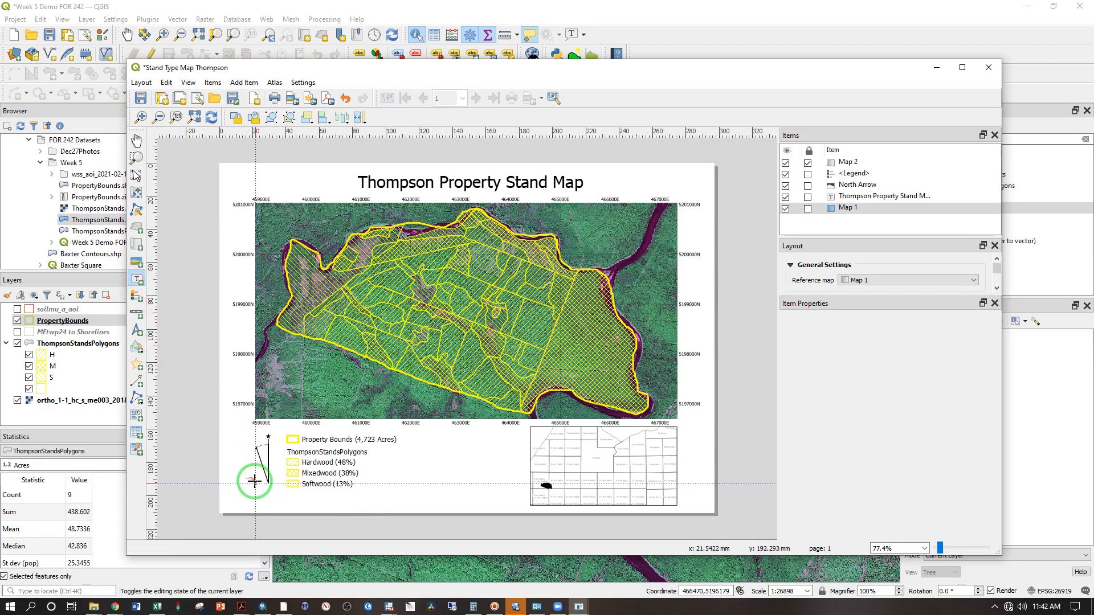
drag(255, 488, 288, 501)
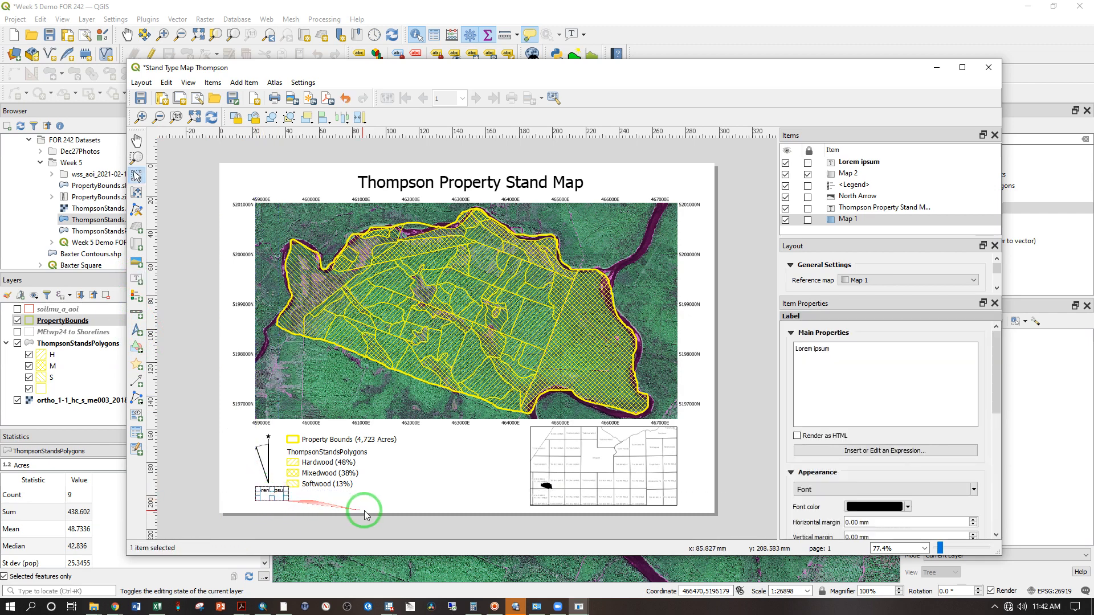
click(795, 354)
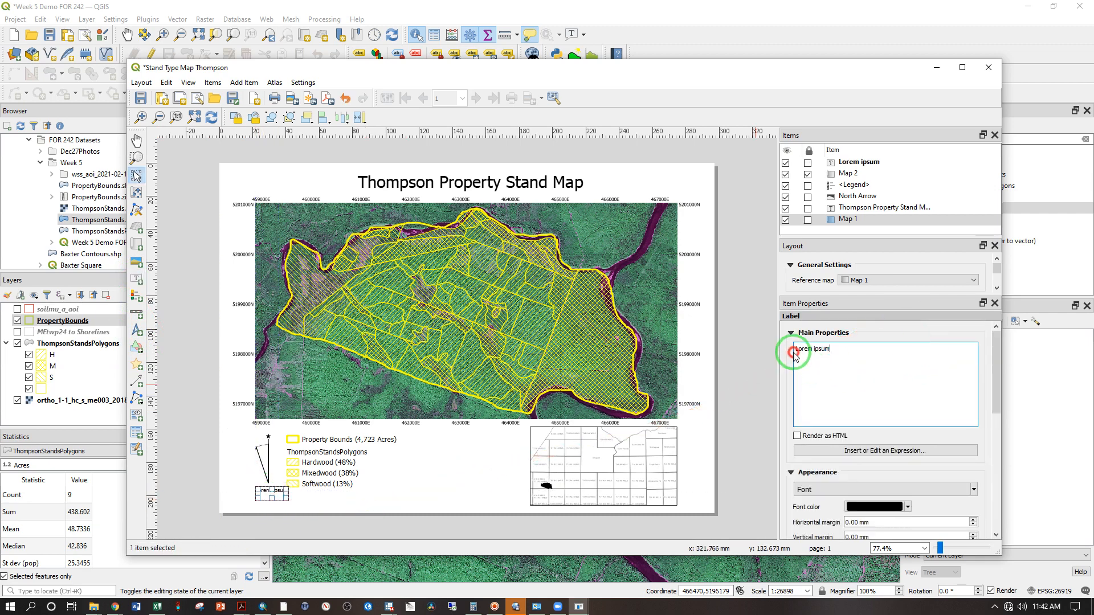
double_click(832, 349)
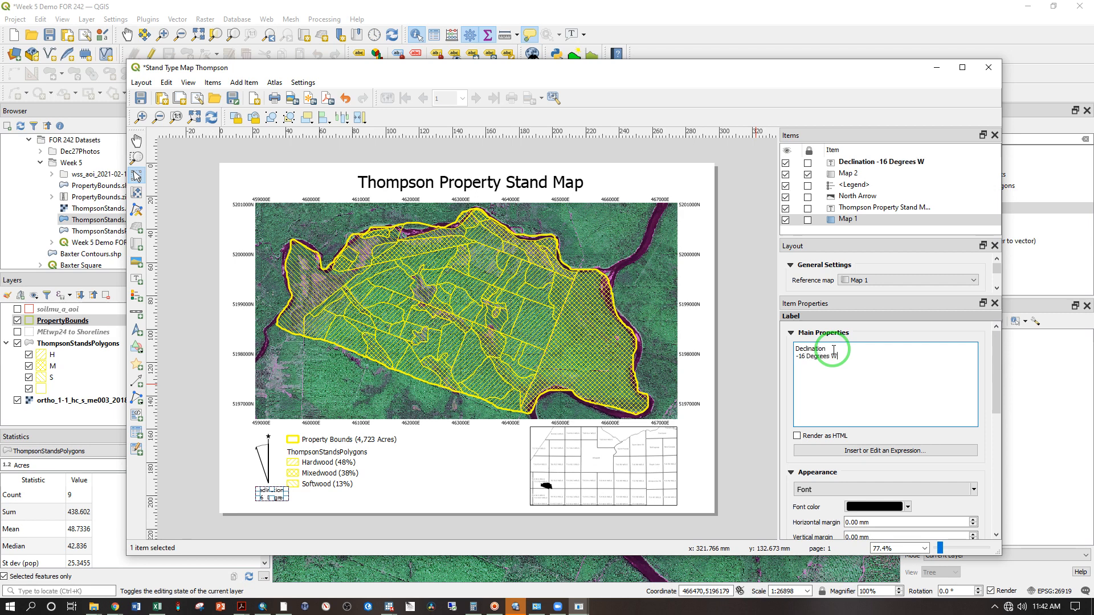
drag(995, 391, 994, 440)
click(892, 450)
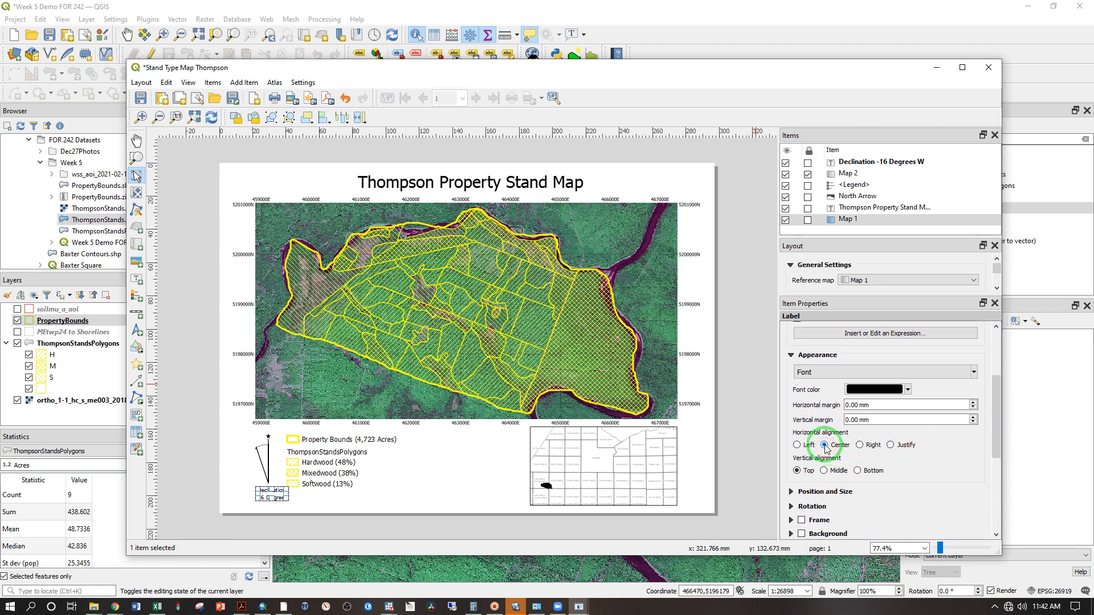
Step: Move the declination label up about 2 mm, closer to the north arrow
click(427, 499)
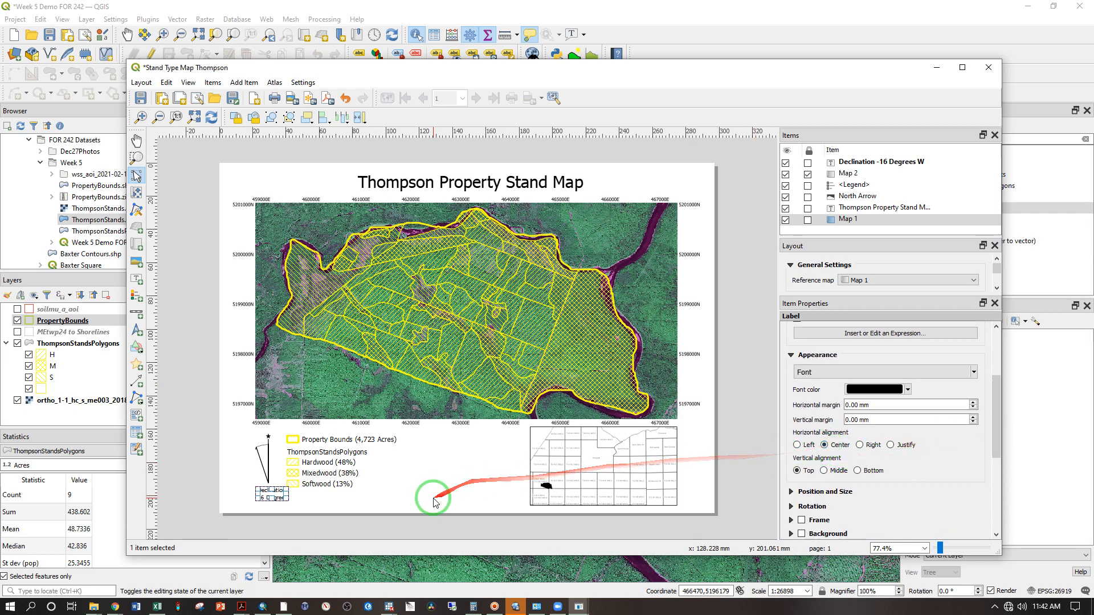
click(274, 492)
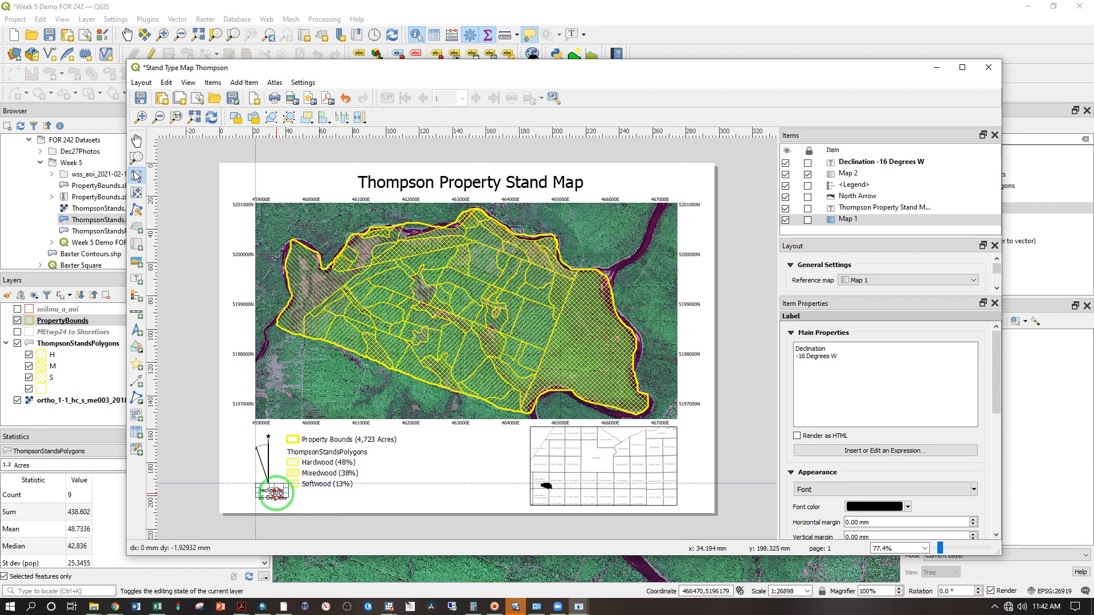
click(354, 507)
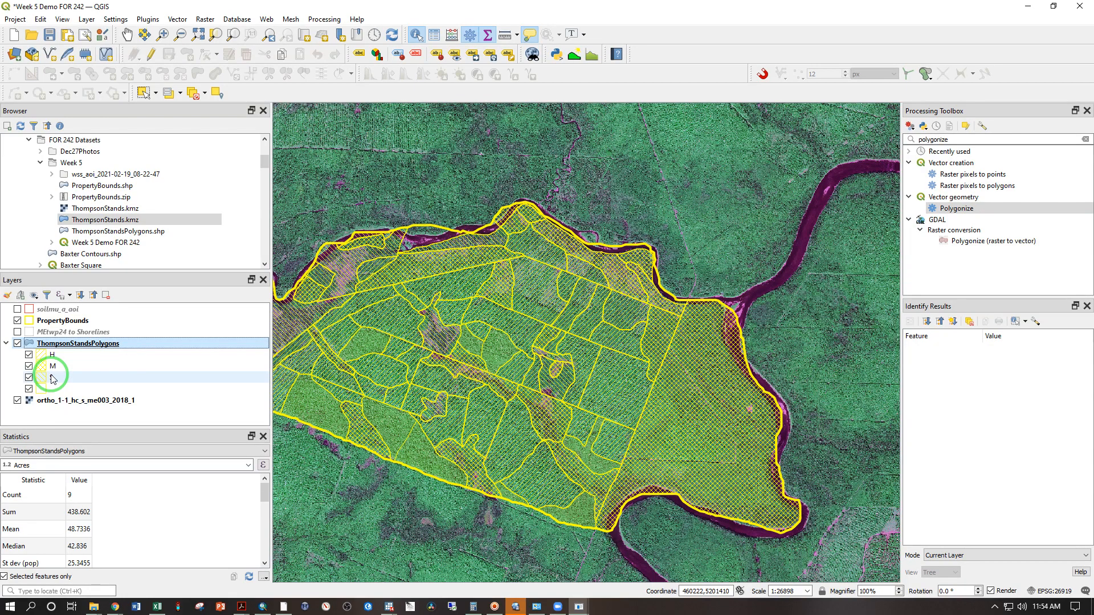
Step: Label the ThompsonStandsPolygons layer with the expression "Compositio" || "Size" || "Stocking"
right_click(78, 348)
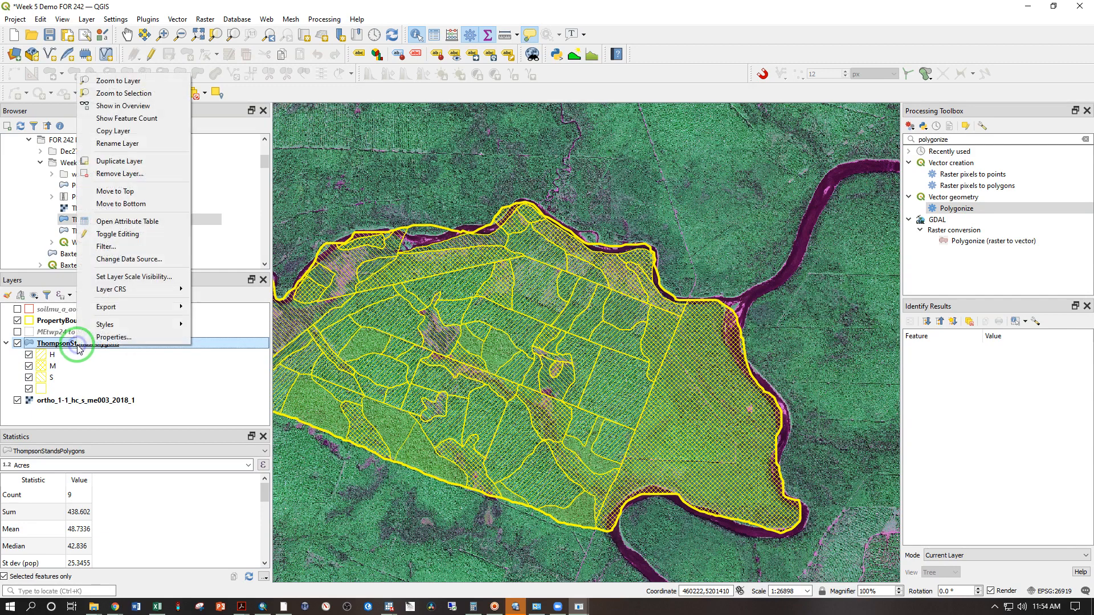
click(105, 336)
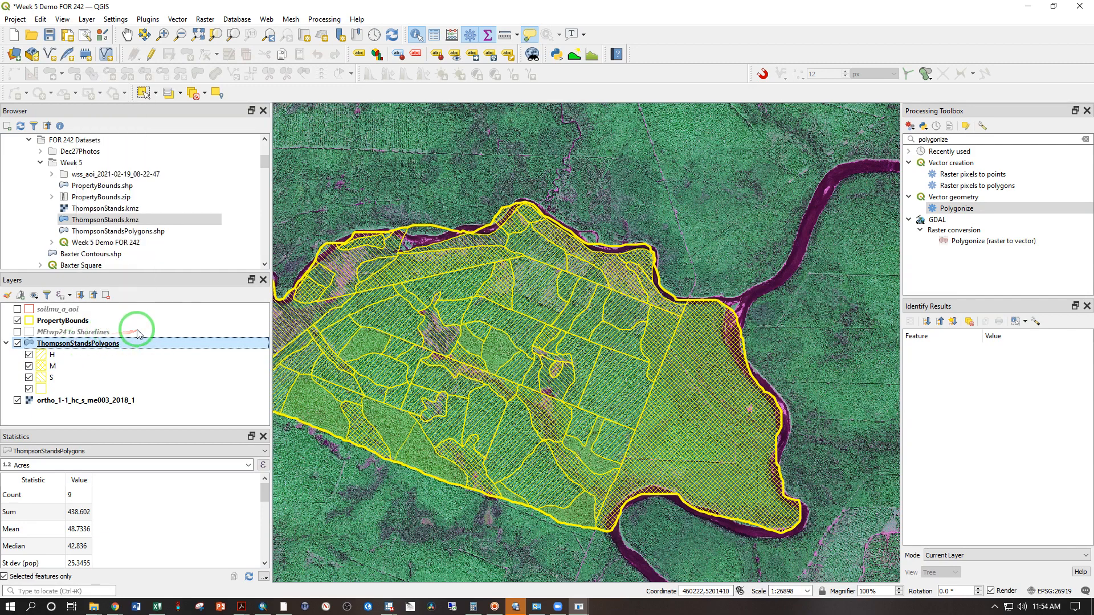
click(601, 256)
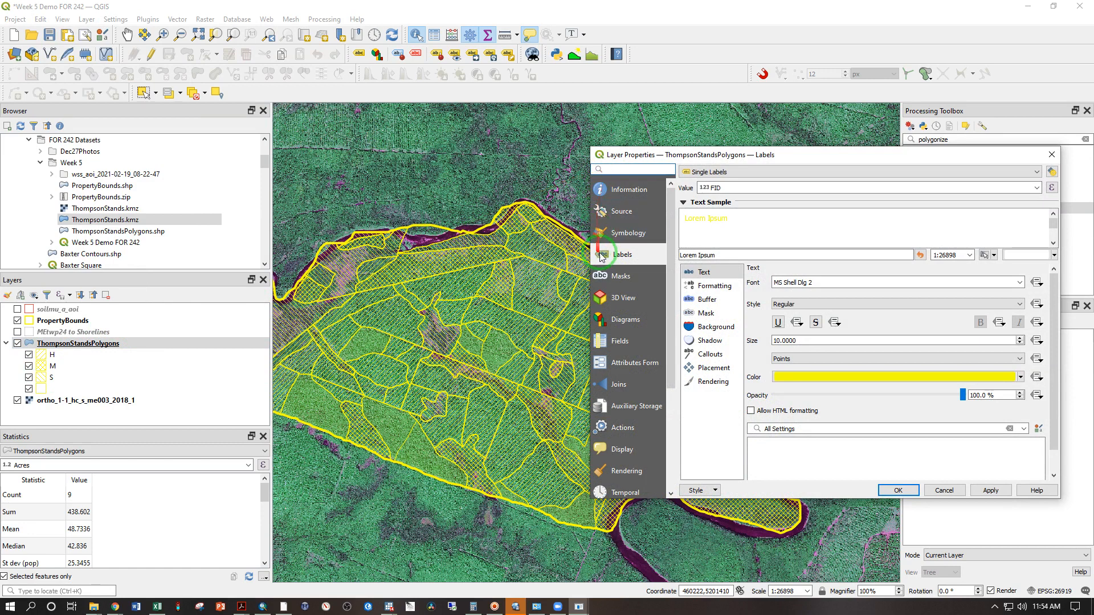
click(614, 233)
click(618, 256)
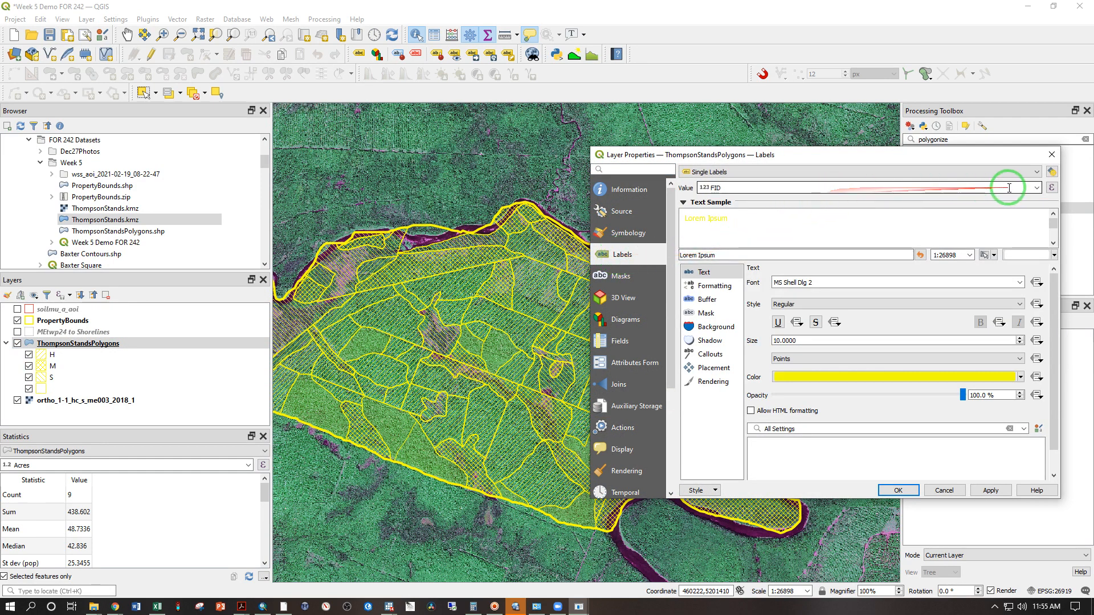
click(1051, 188)
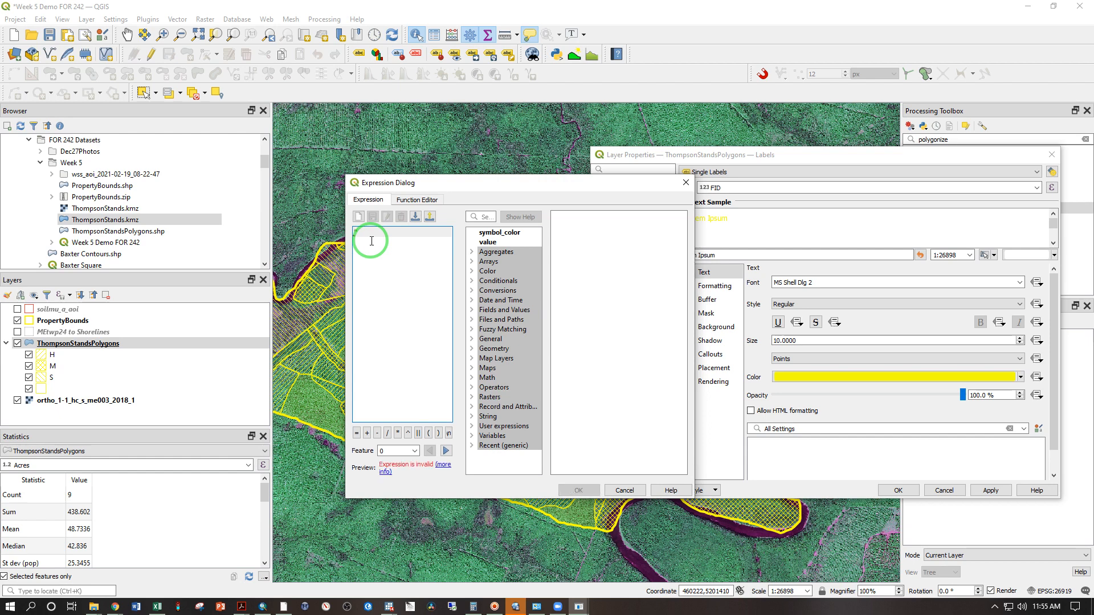
text(Com)
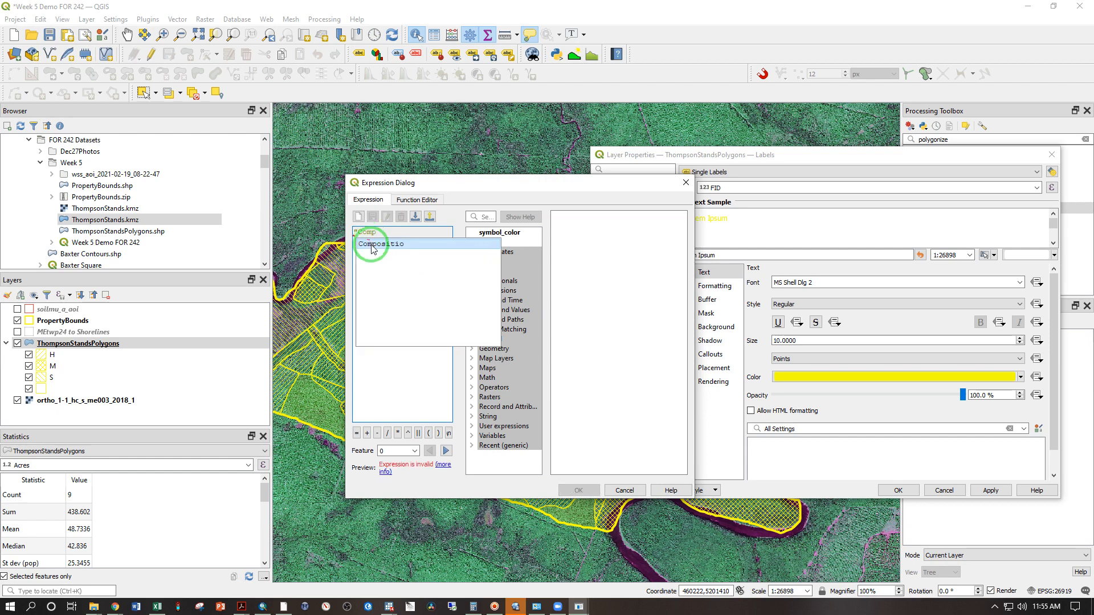
text(p)
double_click(373, 244)
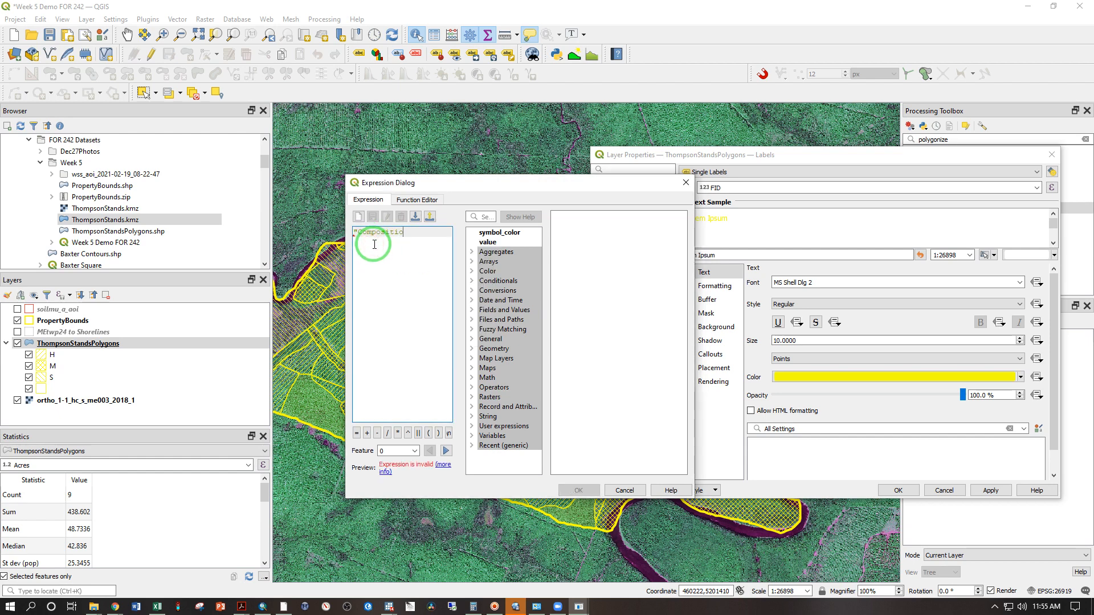
text(")
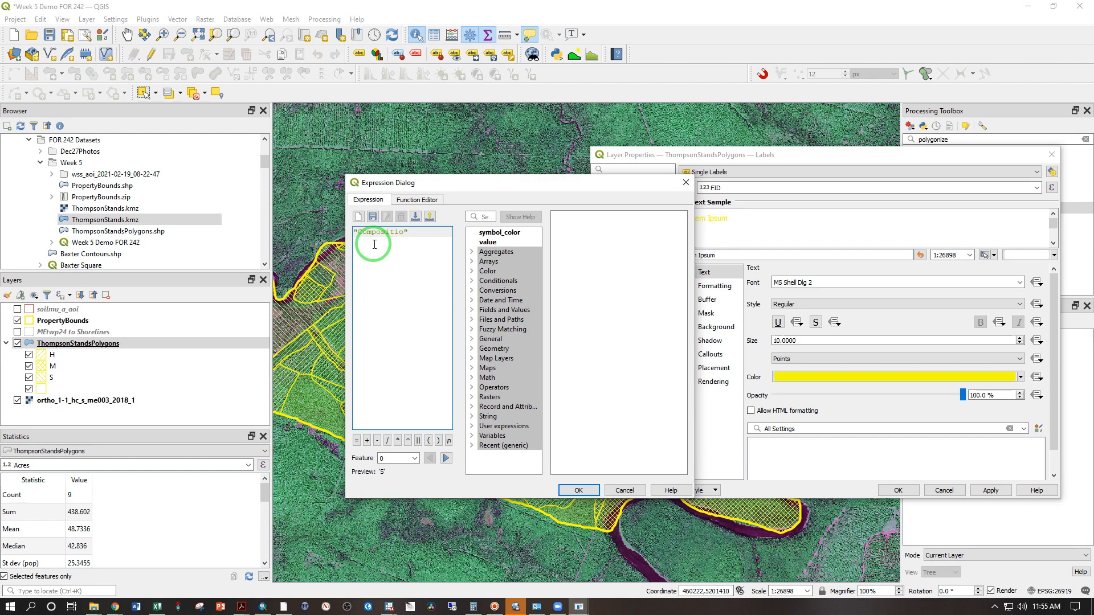
text(||)
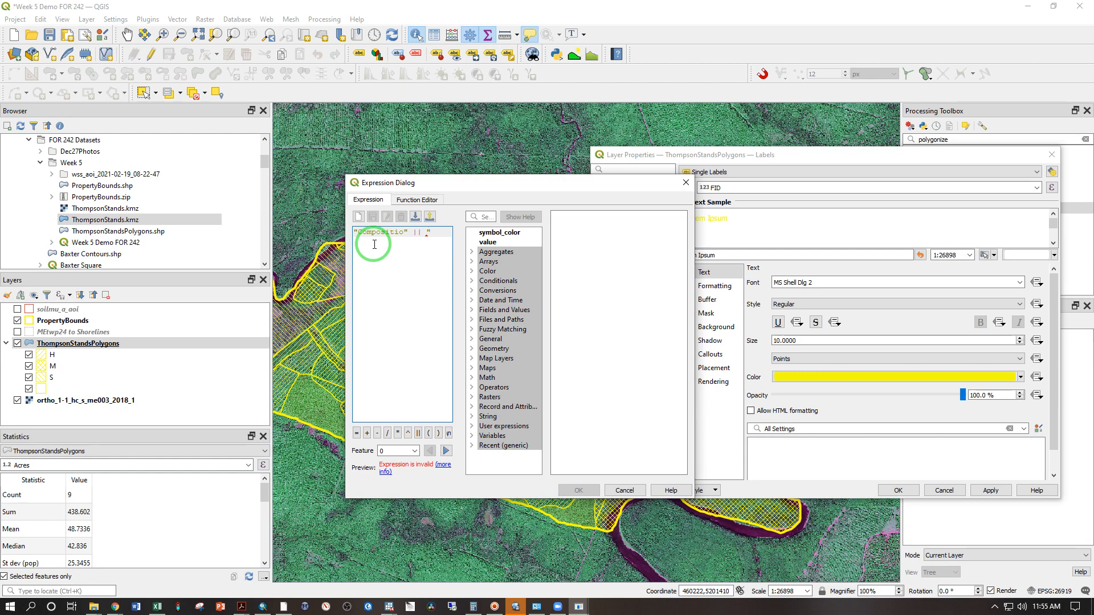
text(Size")
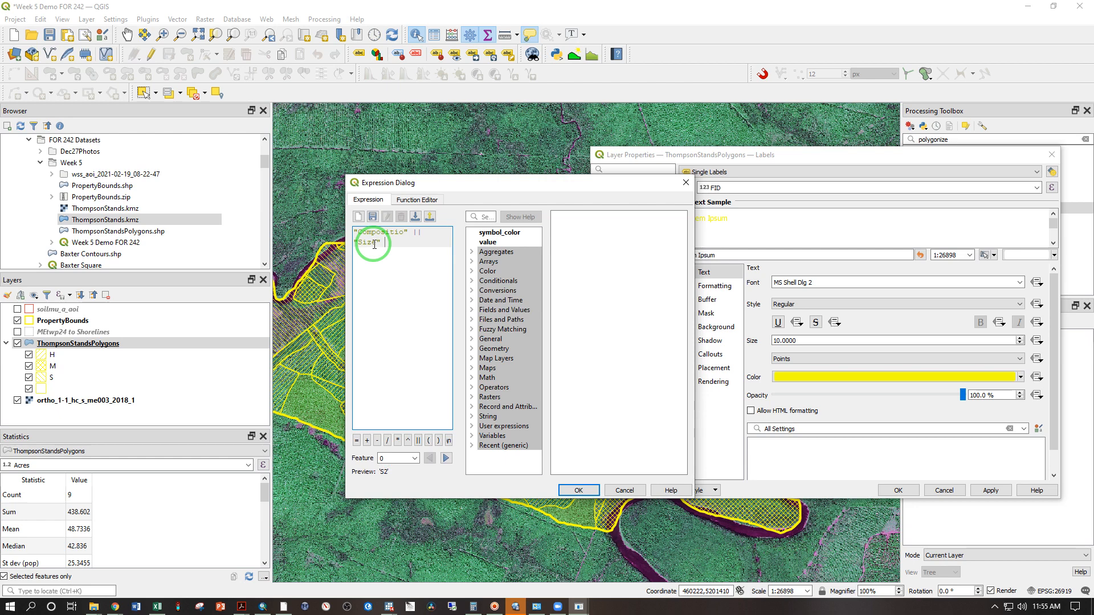
text( |)
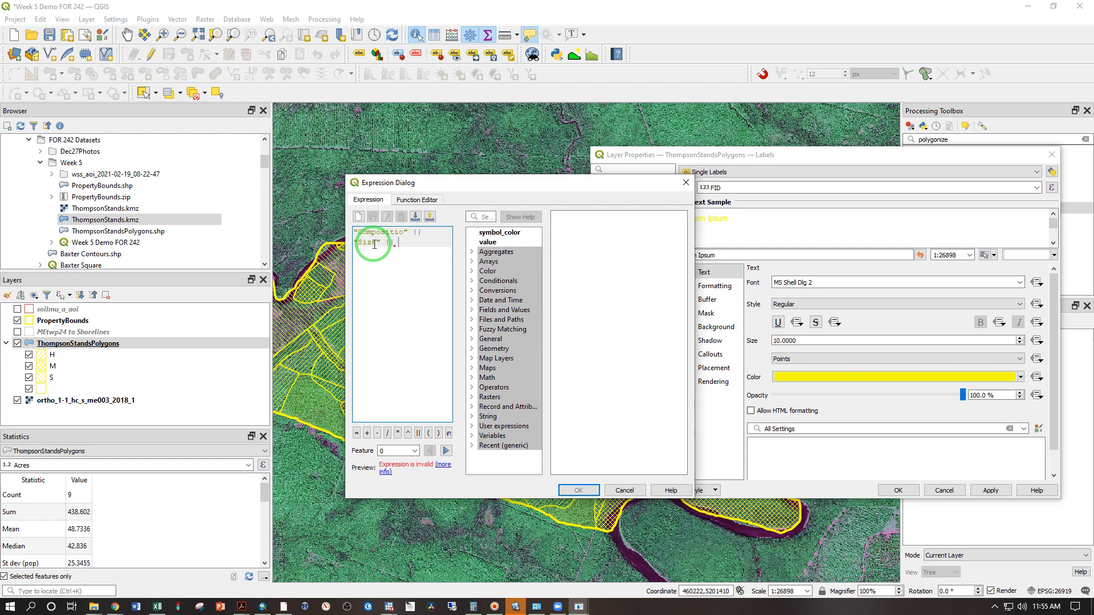
text(| "Stocking")
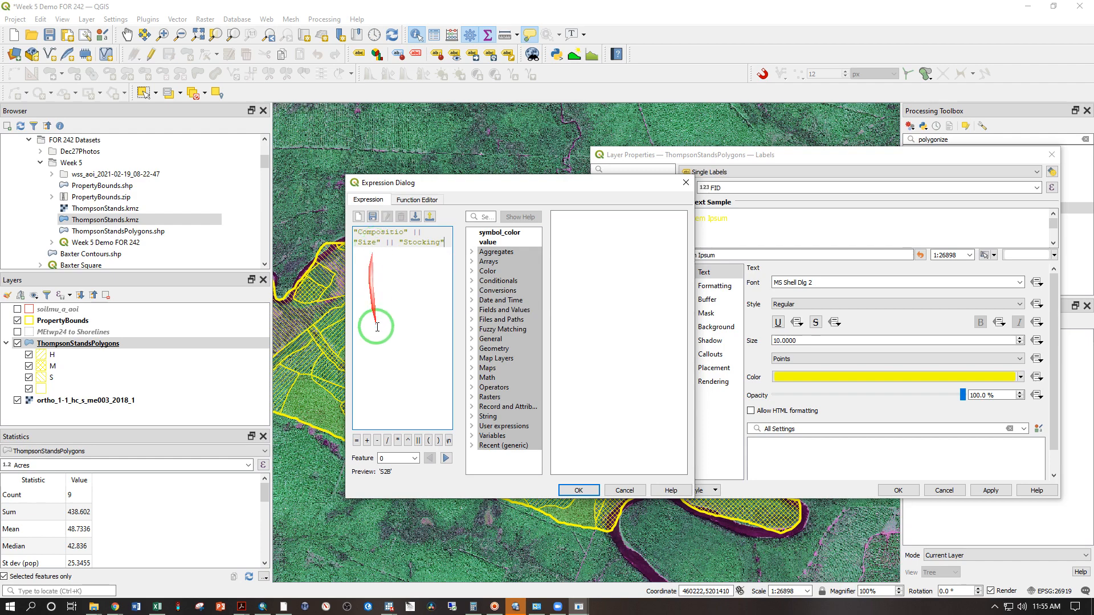
click(578, 490)
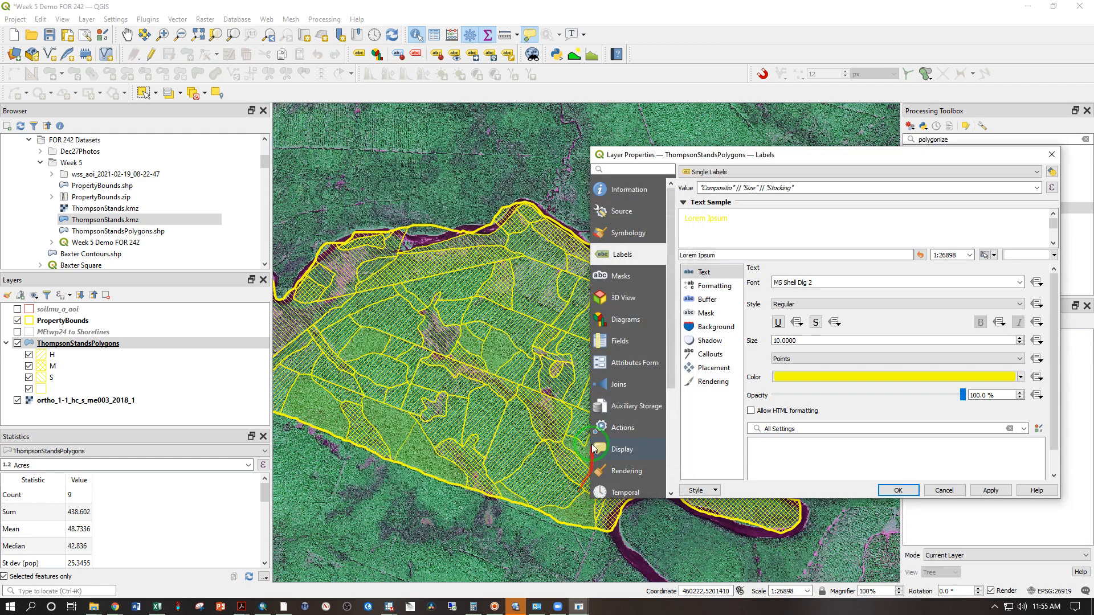
click(994, 491)
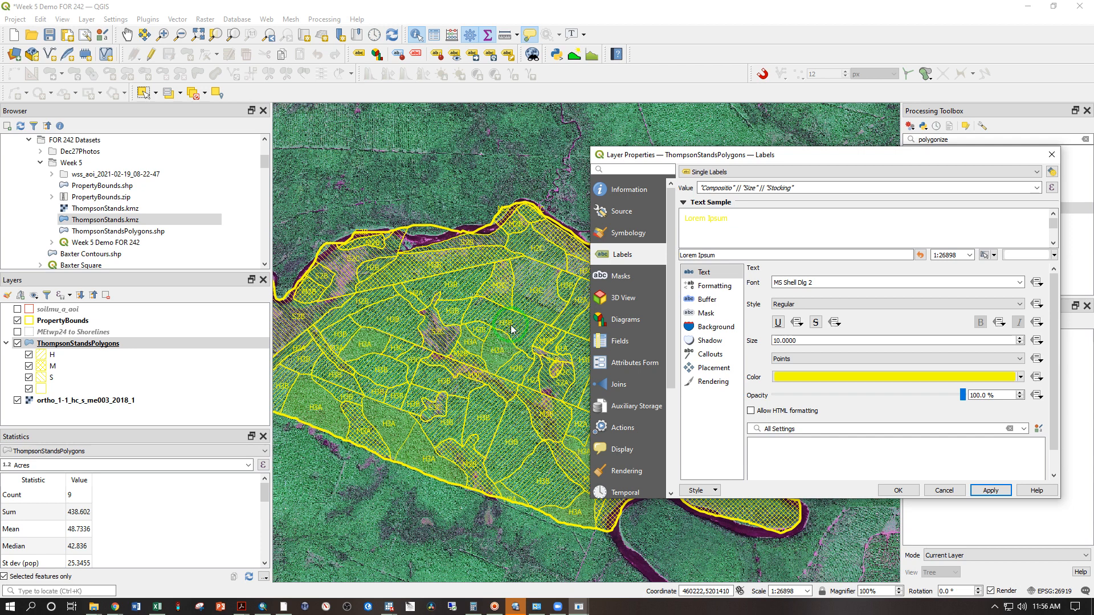
Step: Set the stand label text size to 7 points and accept the layer properties
click(1019, 343)
click(1019, 343)
click(1019, 344)
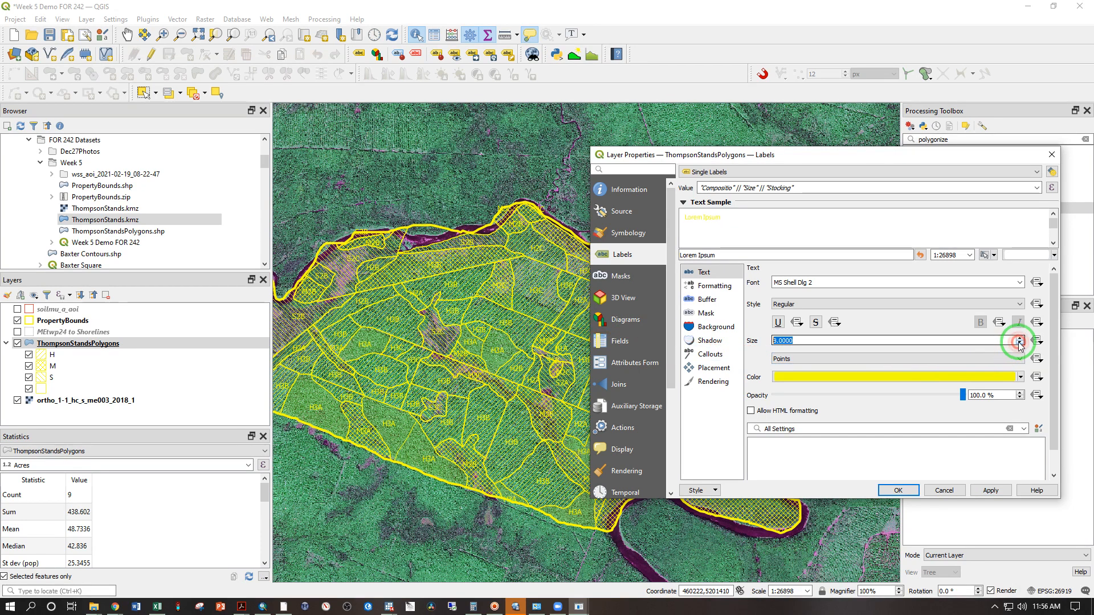
click(994, 489)
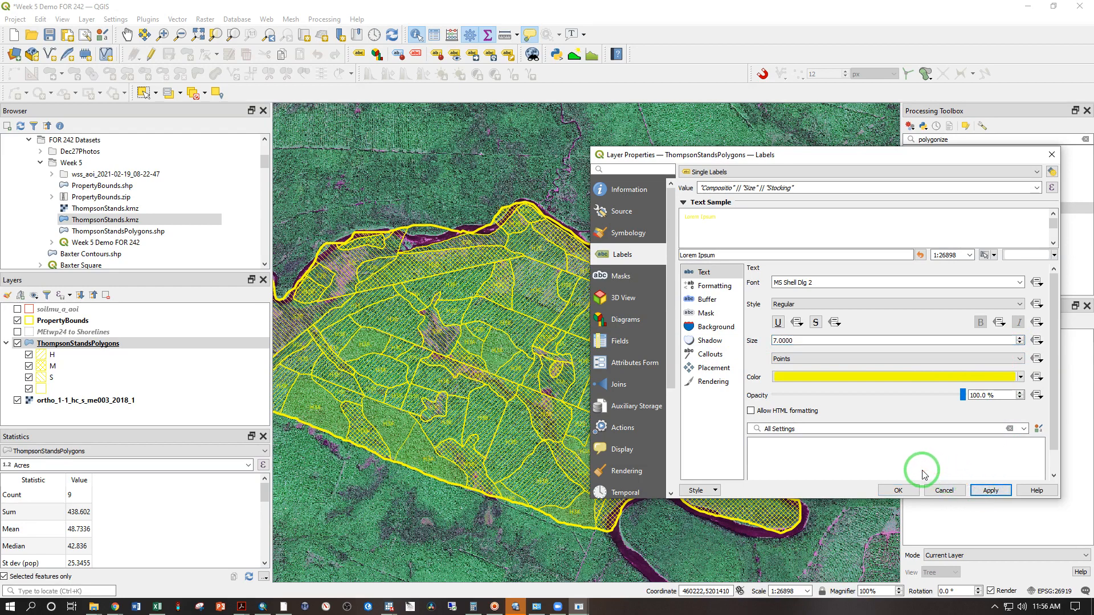
click(899, 491)
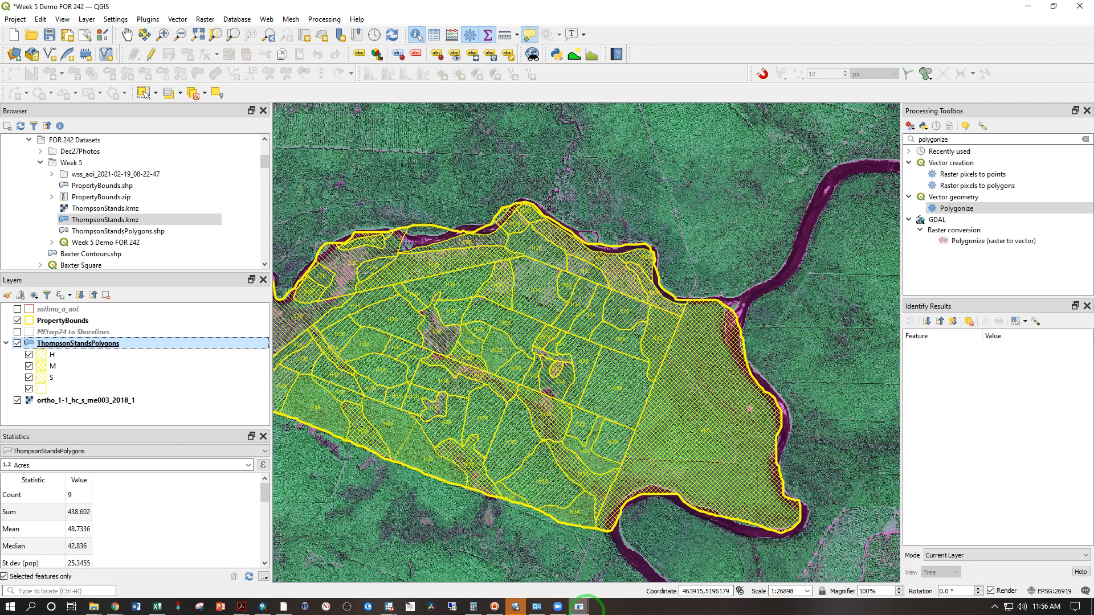
Step: Switch to the Stand Type Map Thompson layout and turn off Lock layers for Map 1
mouse_move(587, 609)
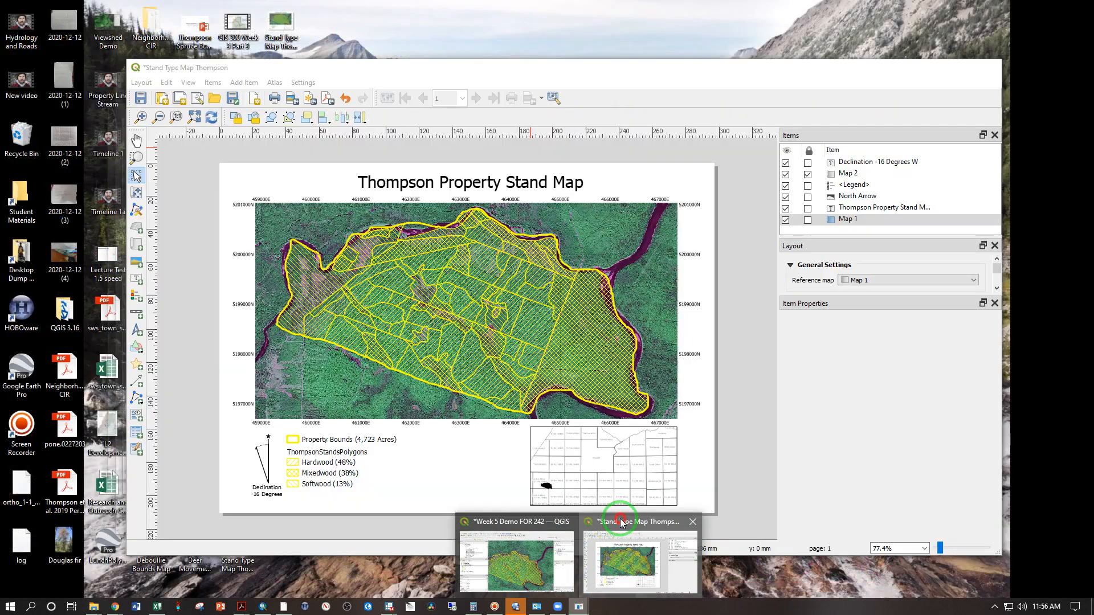
click(627, 570)
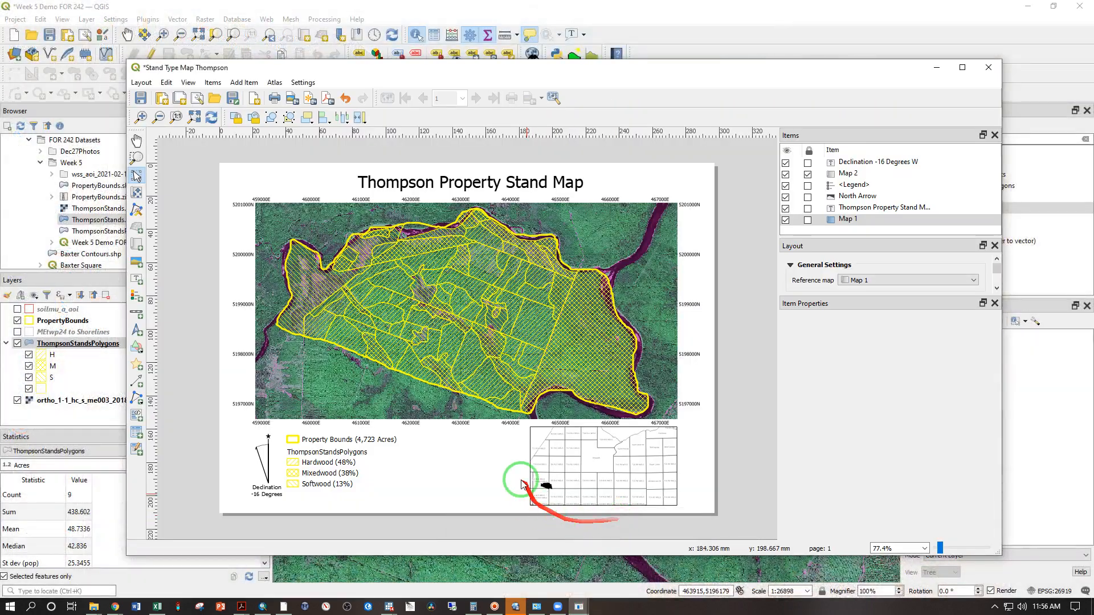
click(837, 221)
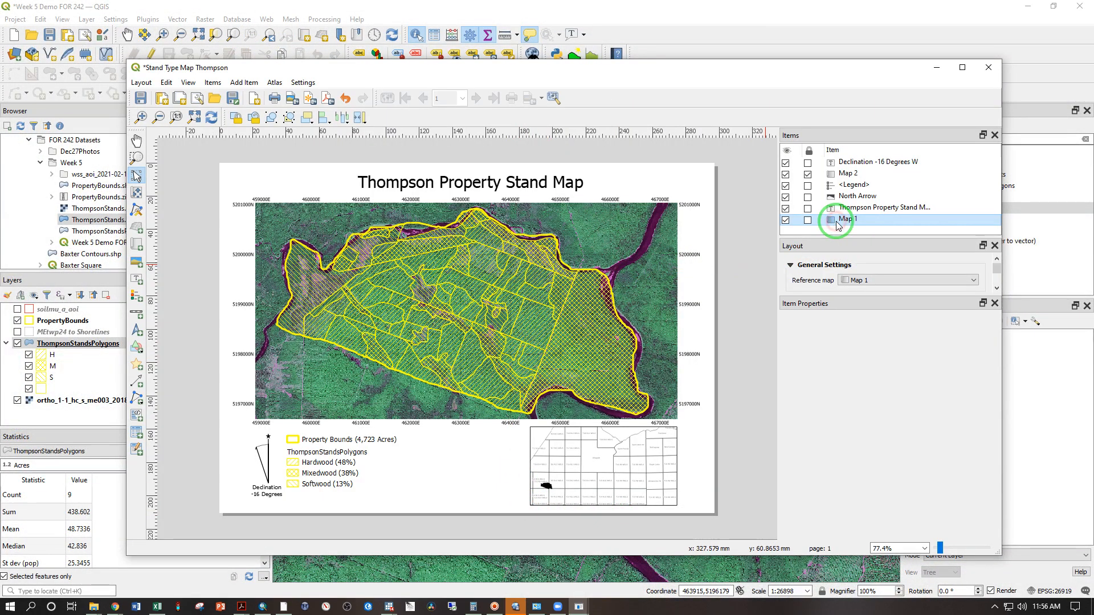
click(841, 219)
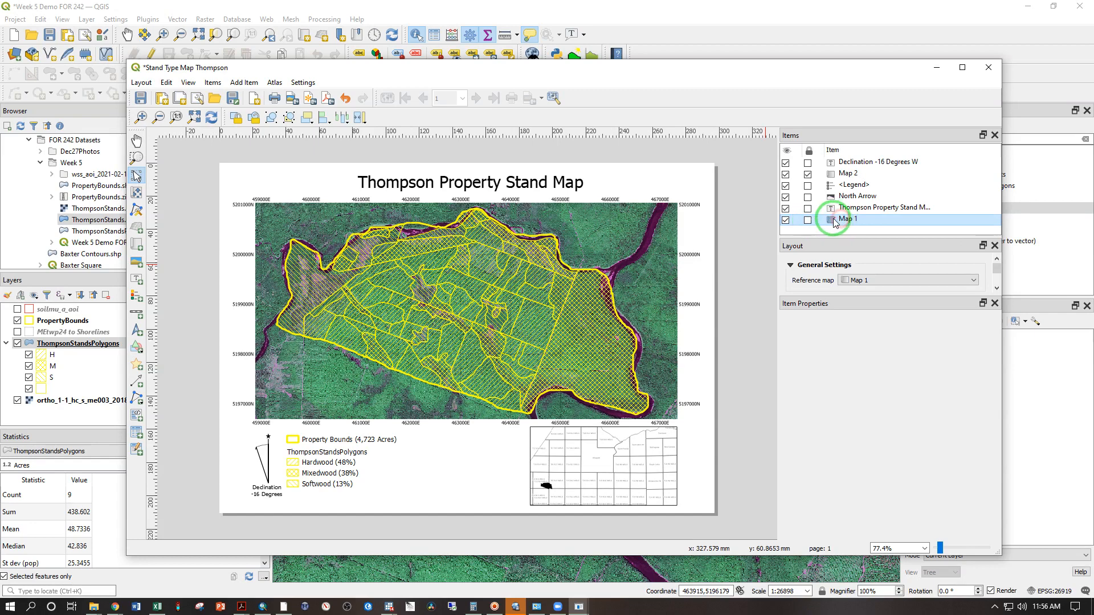
click(816, 222)
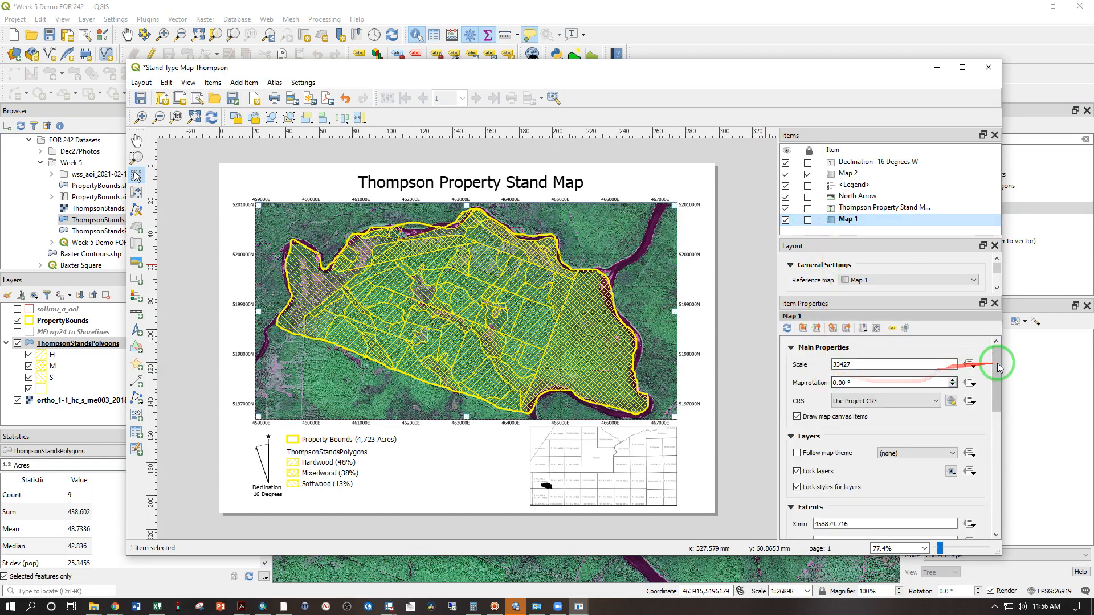
mouse_move(995, 363)
mouse_down()
mouse_move(989, 434)
mouse_move(986, 380)
mouse_up()
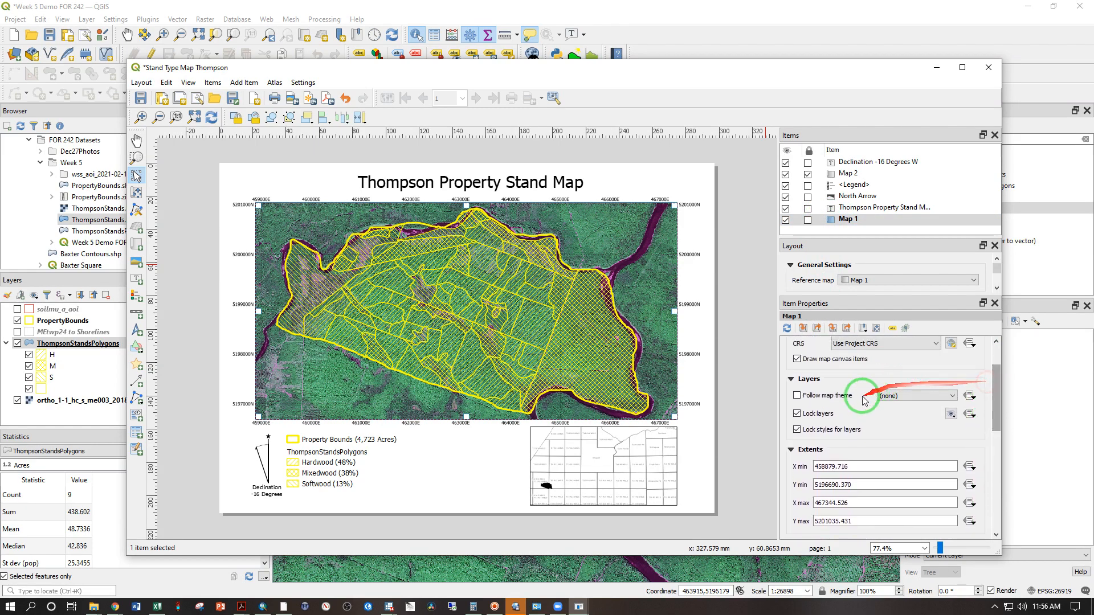
click(797, 415)
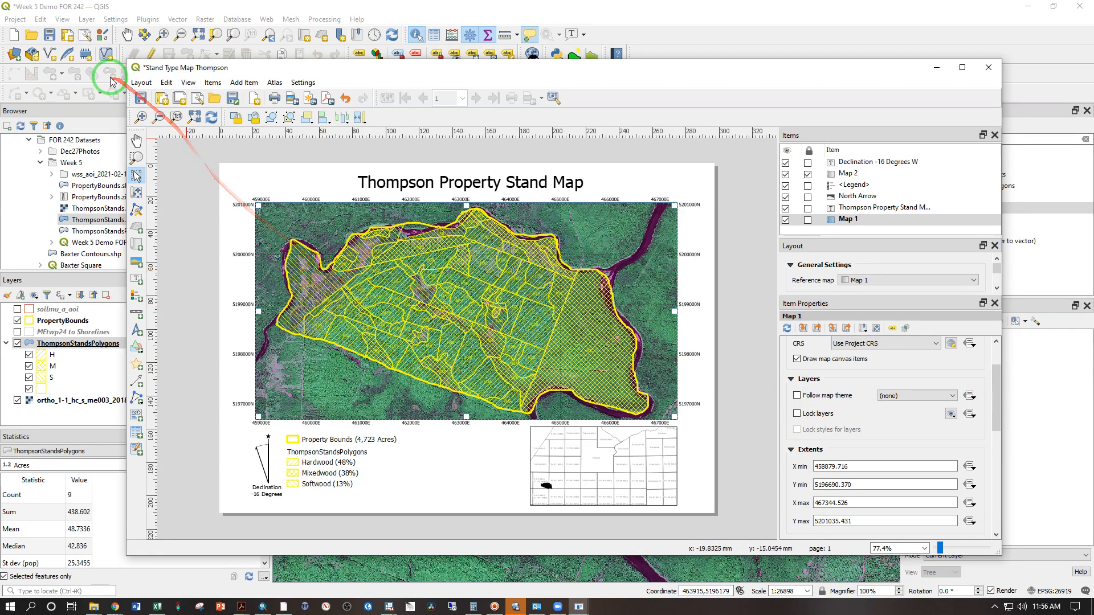
Step: Export the layout as the PDF Stand Type Map Thompson on the Desktop, replacing the existing file
click(141, 83)
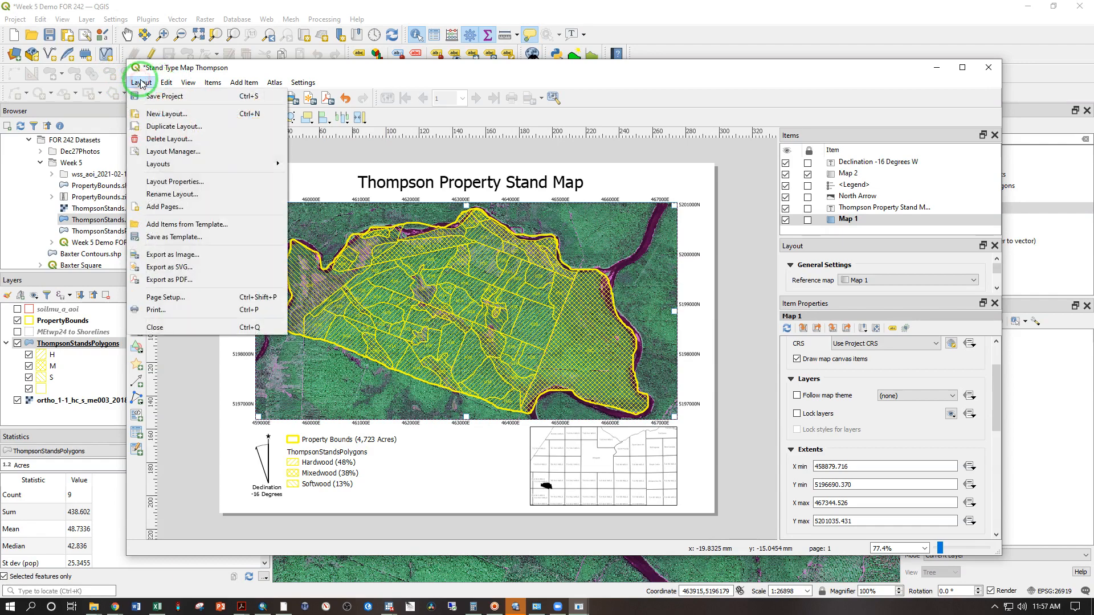
click(171, 279)
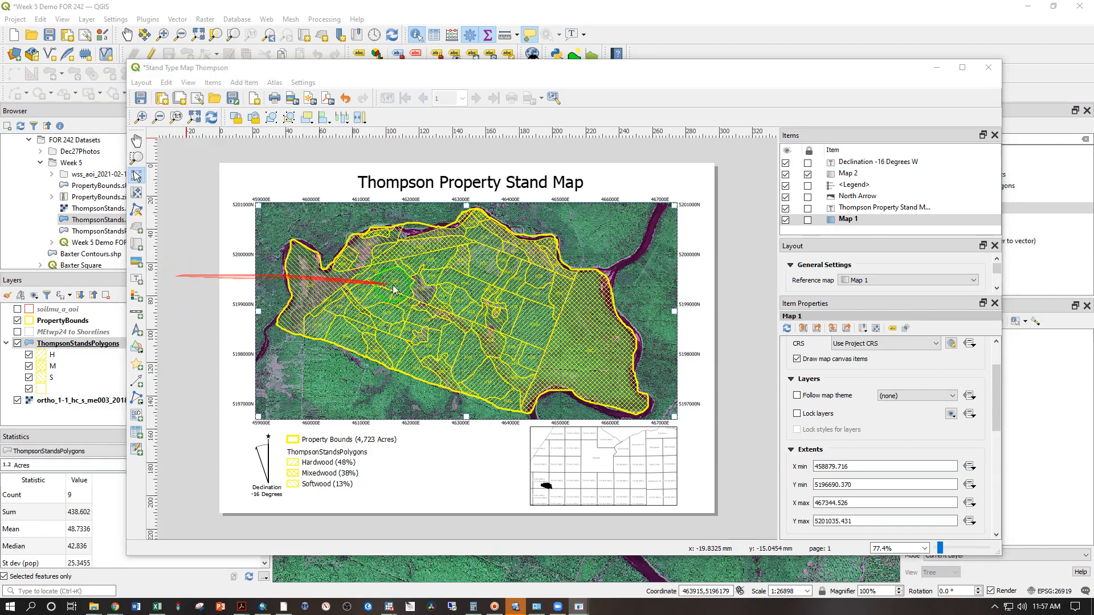
click(577, 363)
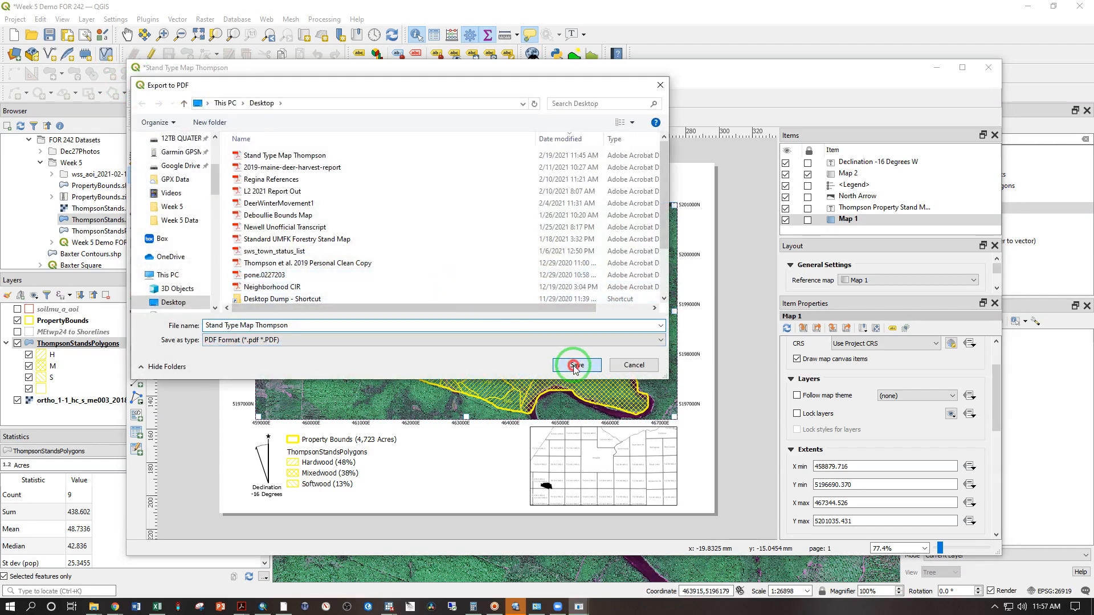
click(573, 306)
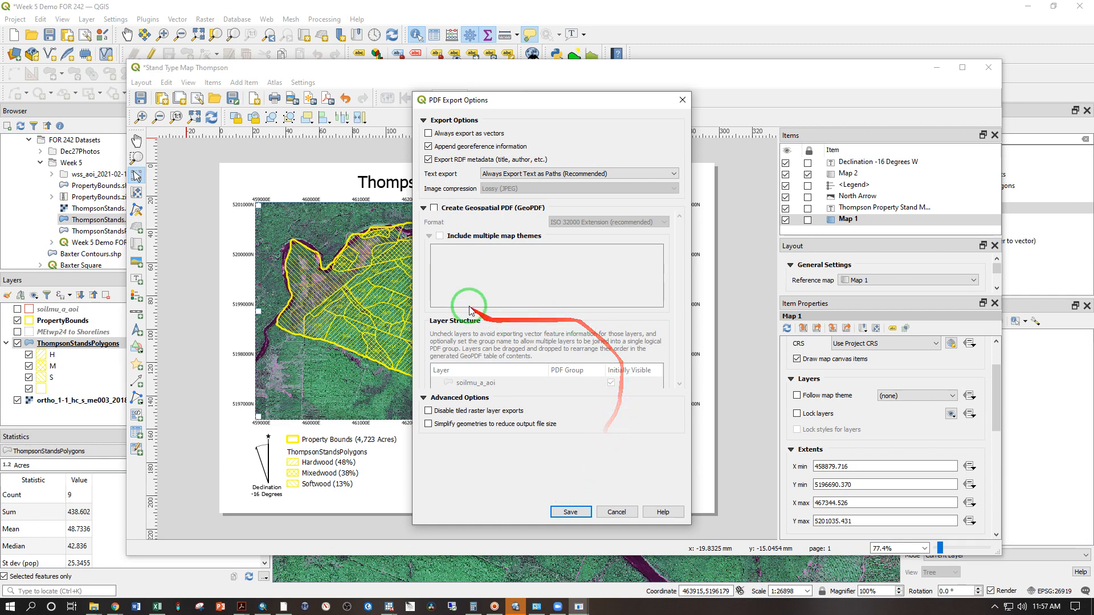
click(568, 512)
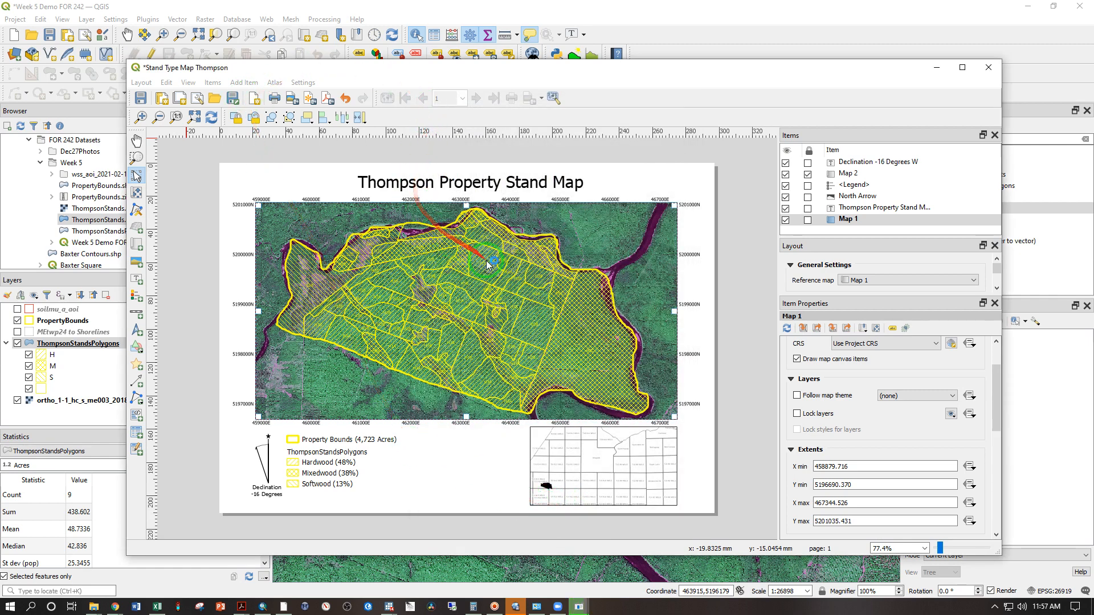
Step: Open the exported Stand Type Map Thompson PDF full screen, examine the stand labels and legend, and close it
click(446, 138)
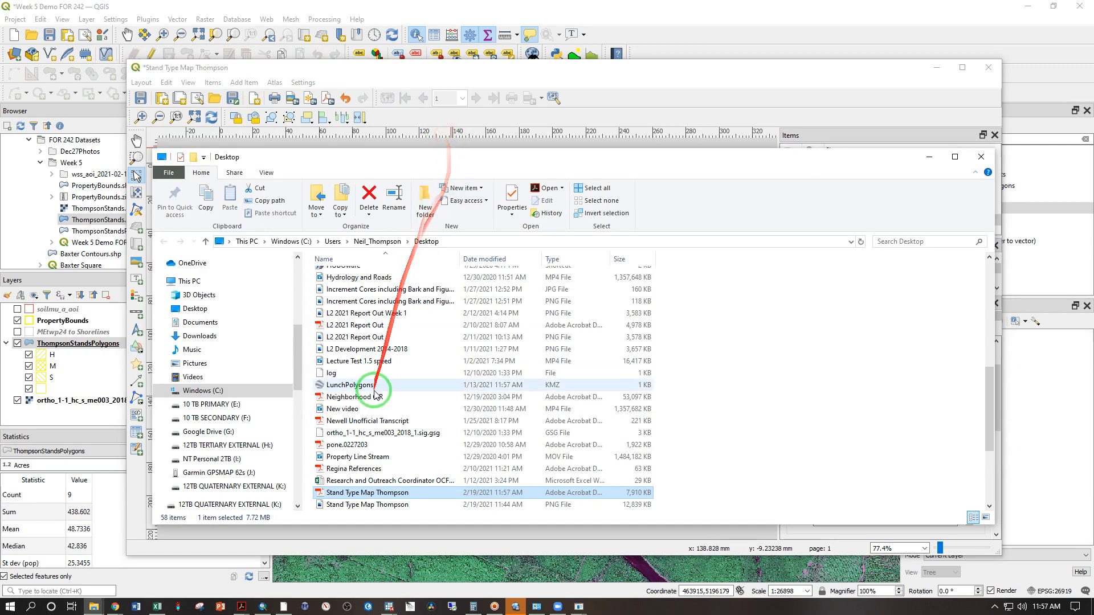
double_click(376, 493)
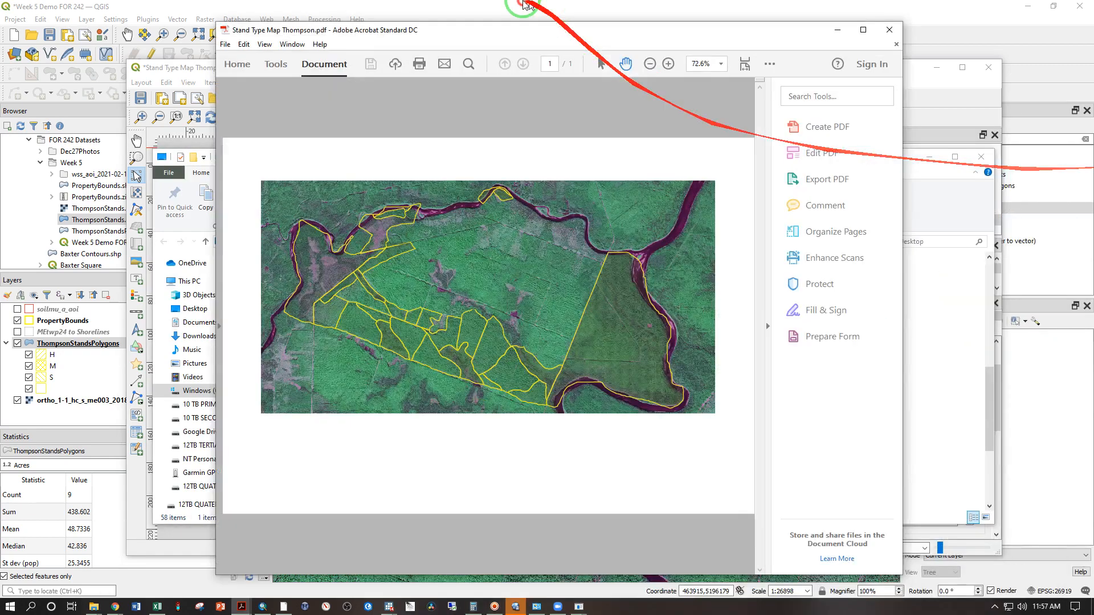
drag(524, 3, 510, 0)
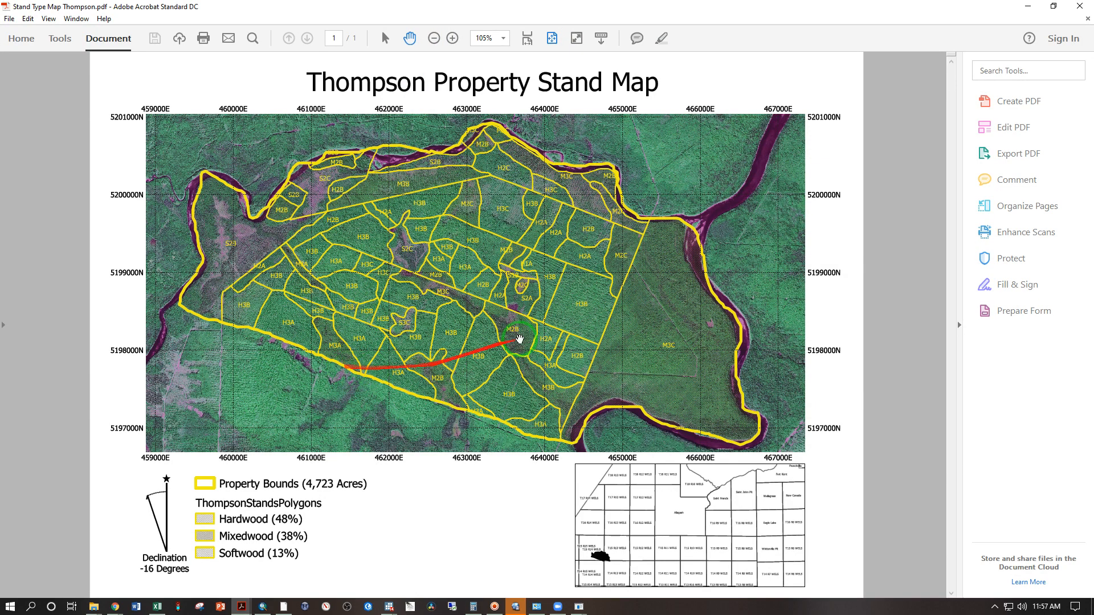
click(1073, 7)
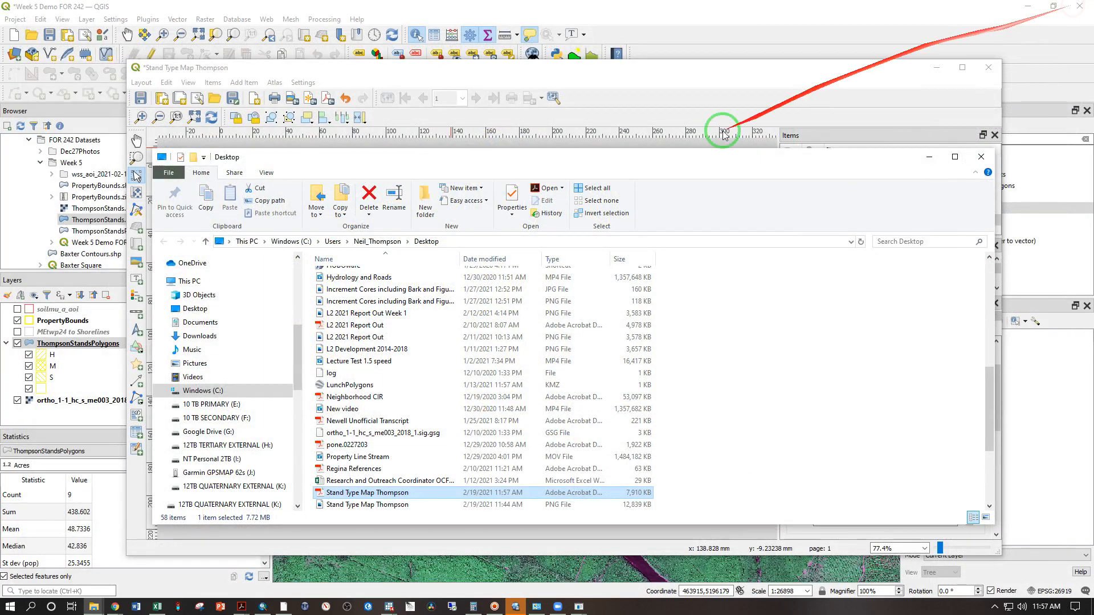
Step: Return to the main project window and enable a text buffer at 70.8 % opacity for the ThompsonStandsPolygons labels, applying the change
click(432, 20)
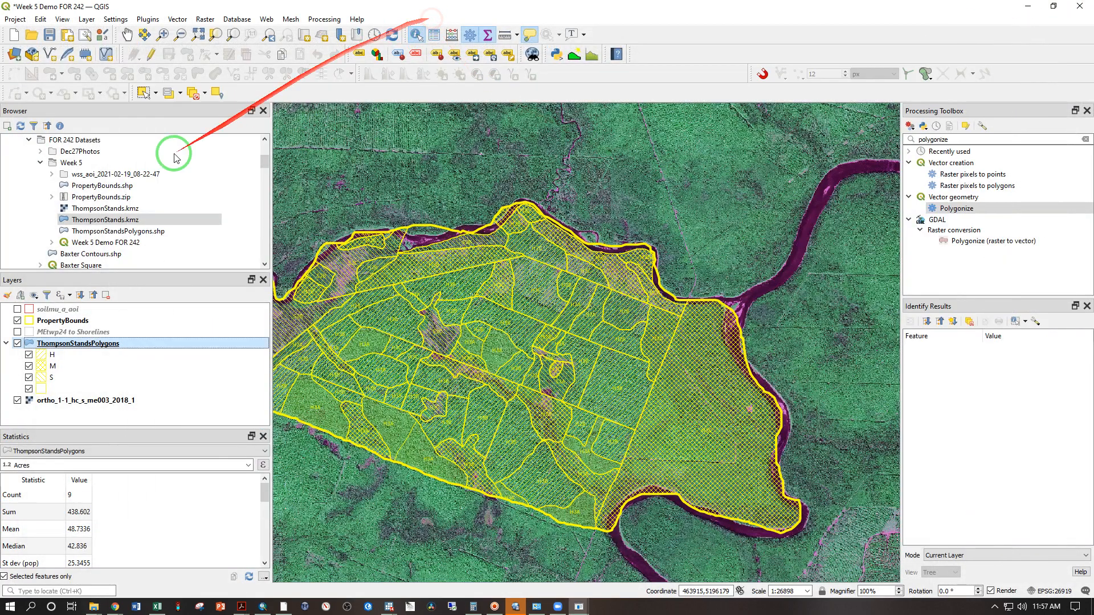
double_click(52, 344)
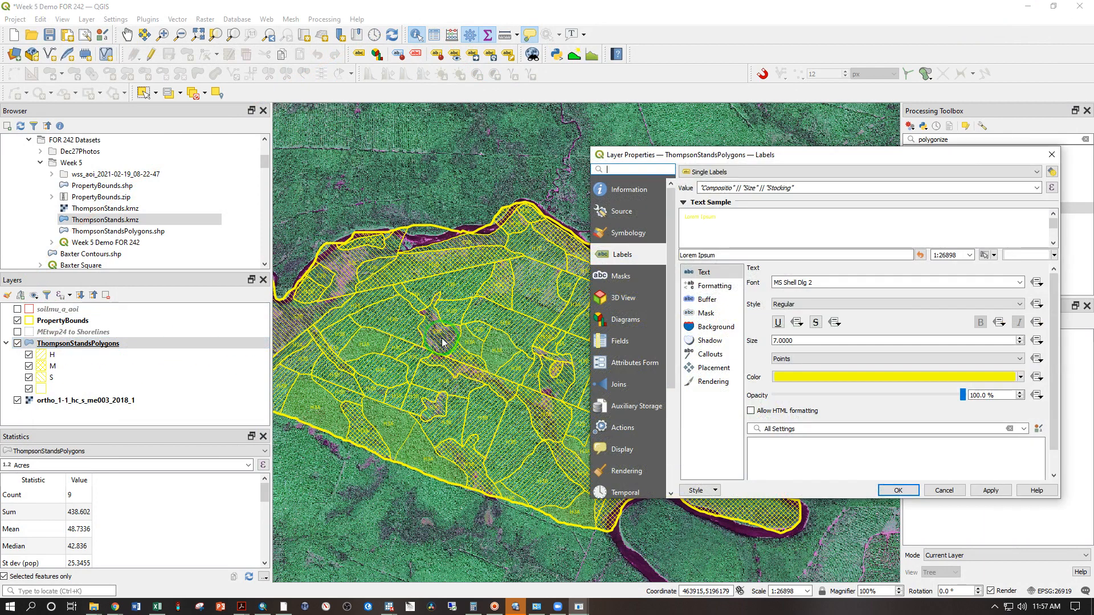
click(707, 299)
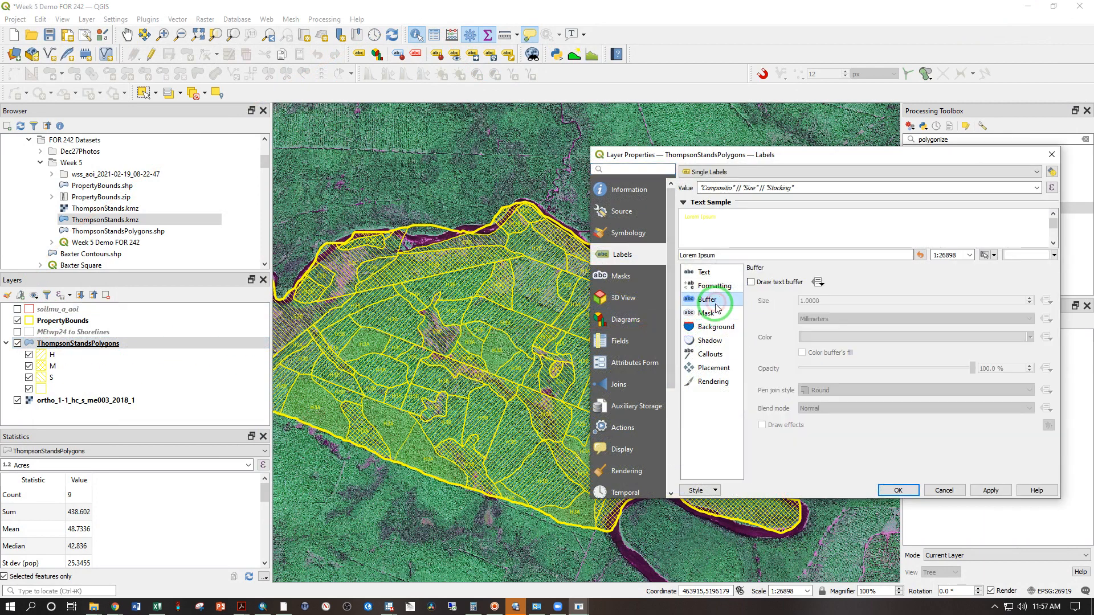
click(751, 282)
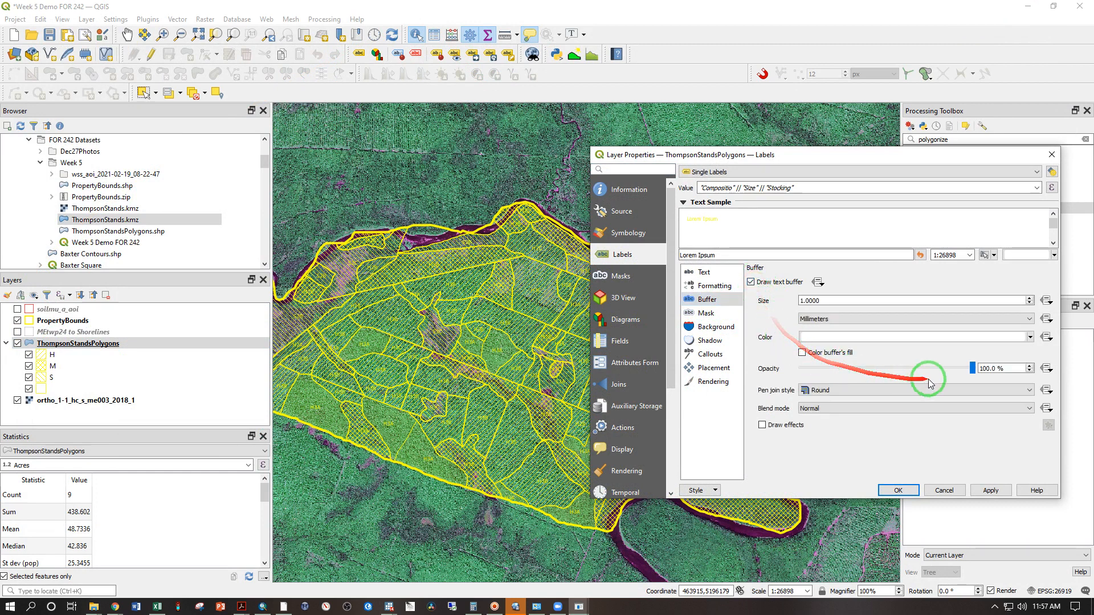
drag(973, 371, 914, 373)
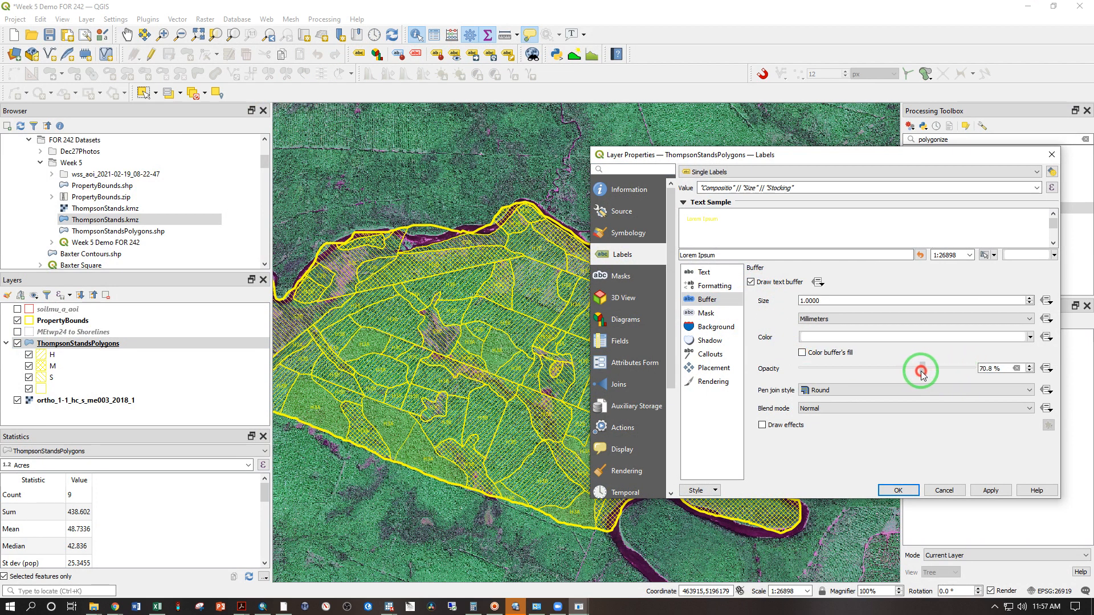
click(991, 490)
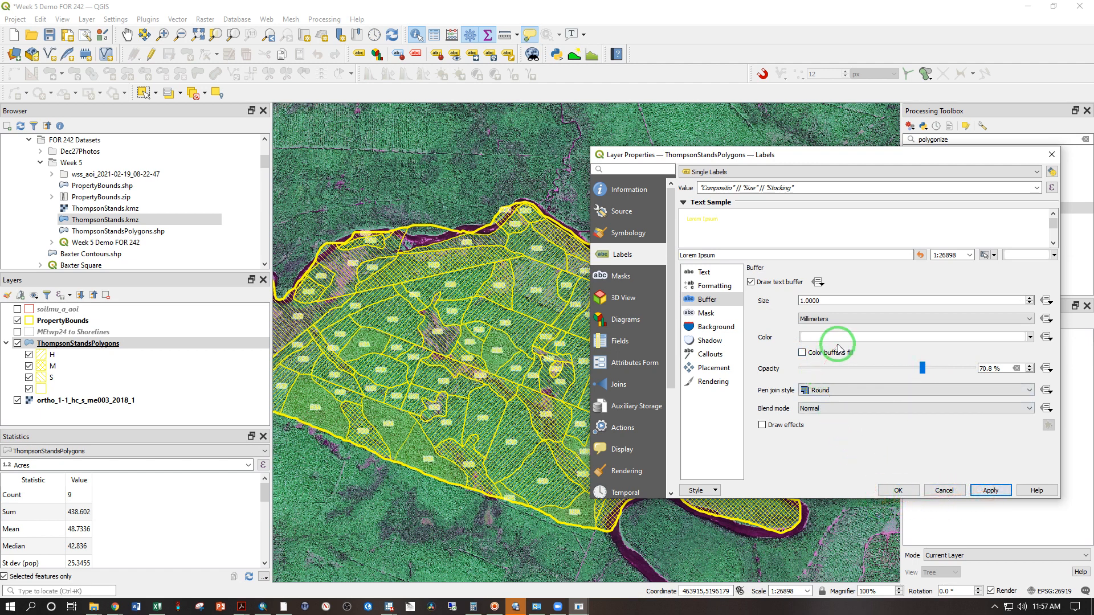
Step: Set the label text buffer color to black, apply it and accept the layer properties
click(1030, 340)
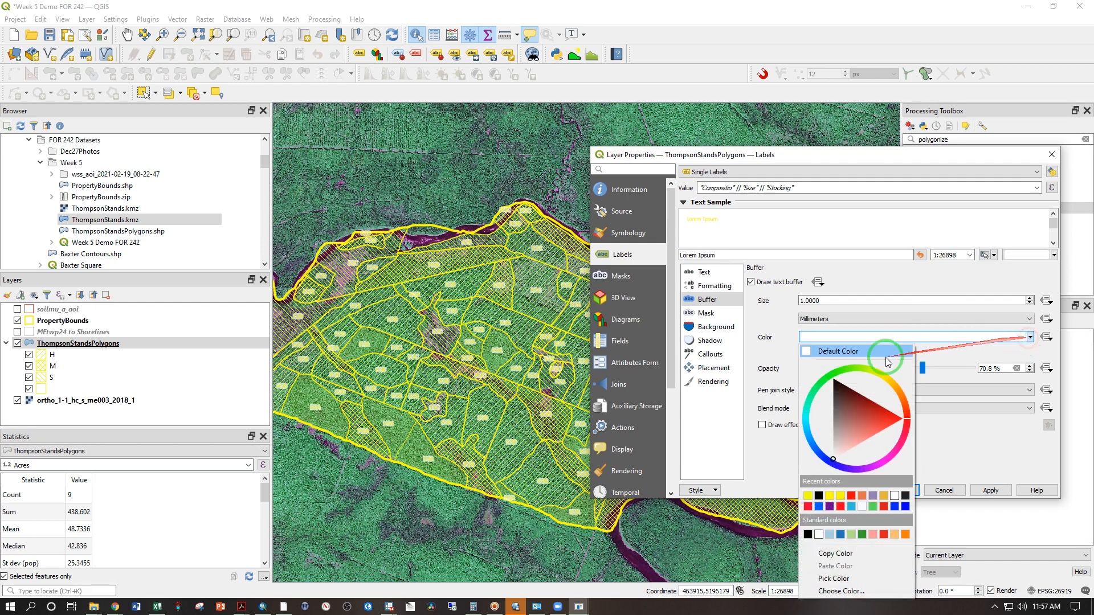
drag(833, 378, 787, 358)
click(787, 358)
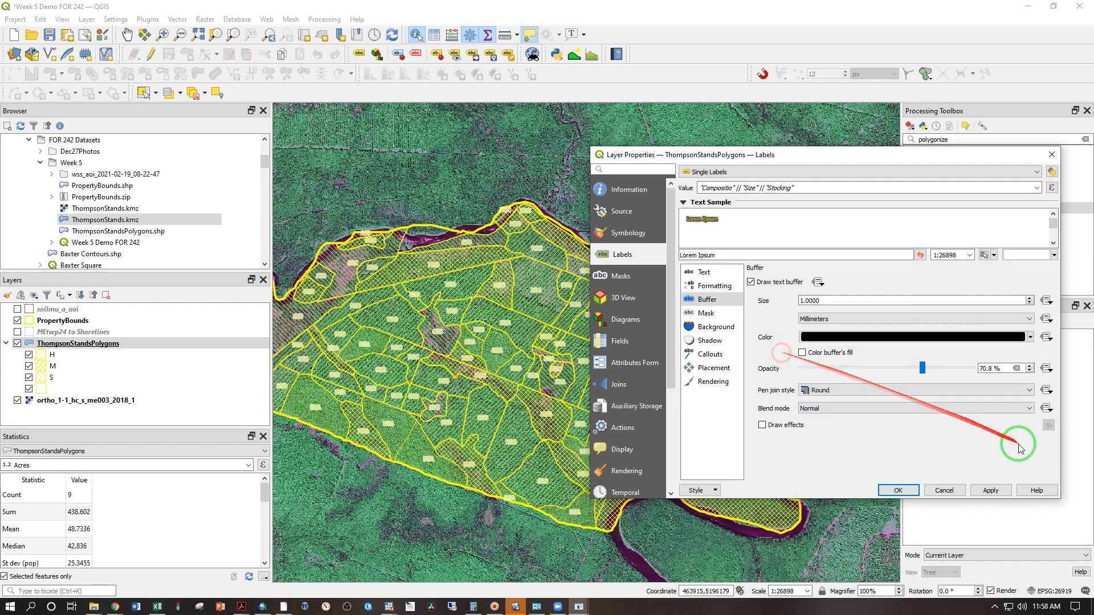
click(991, 491)
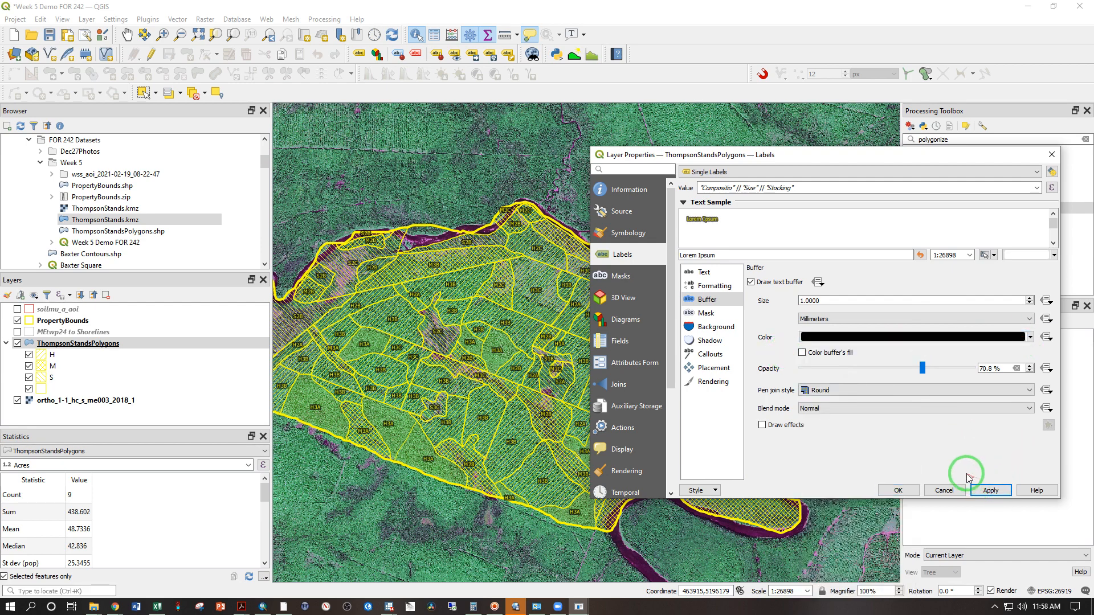
click(899, 490)
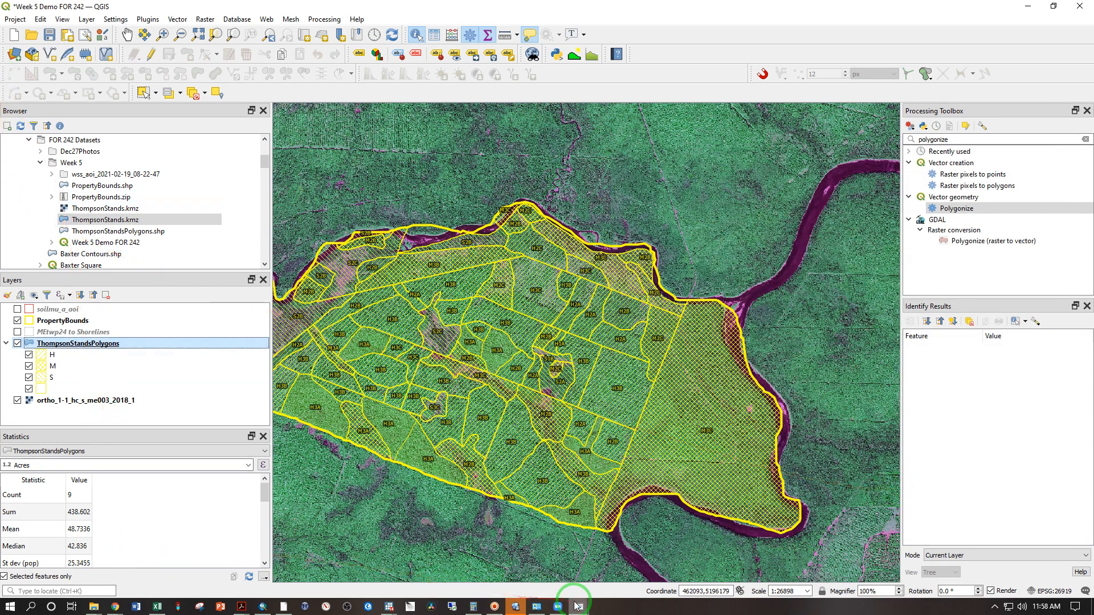
Step: Switch to the Stand Type Map Thompson layout and refresh the Map 1 preview
mouse_move(577, 607)
click(640, 528)
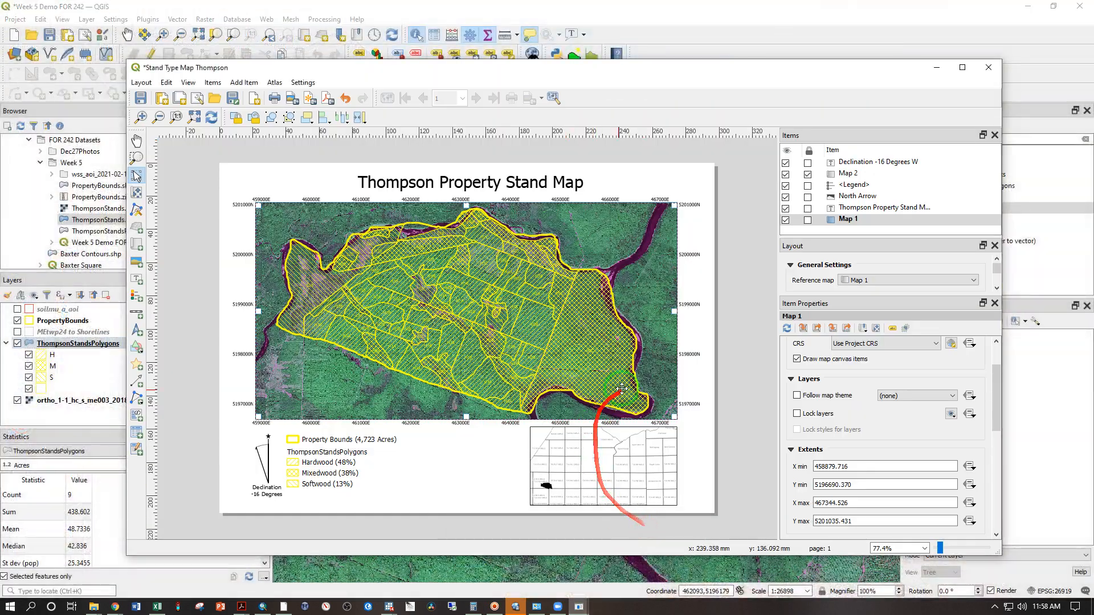
click(786, 329)
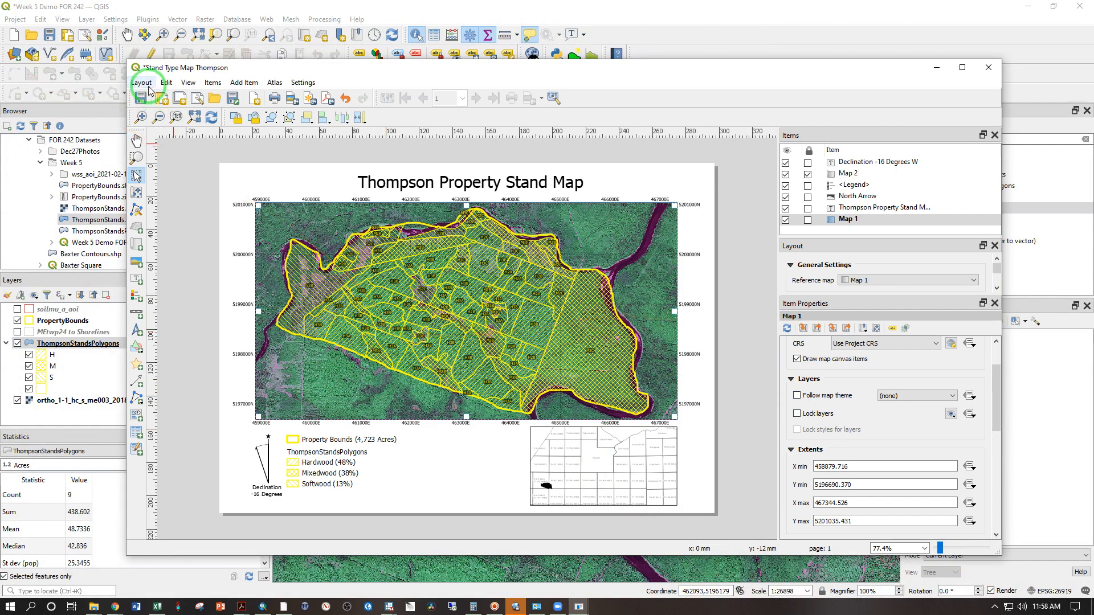
Step: Export the layout with the buffered labels as the PDF Stand Type Map Thompson on the Desktop, replacing the existing file
click(330, 100)
click(575, 365)
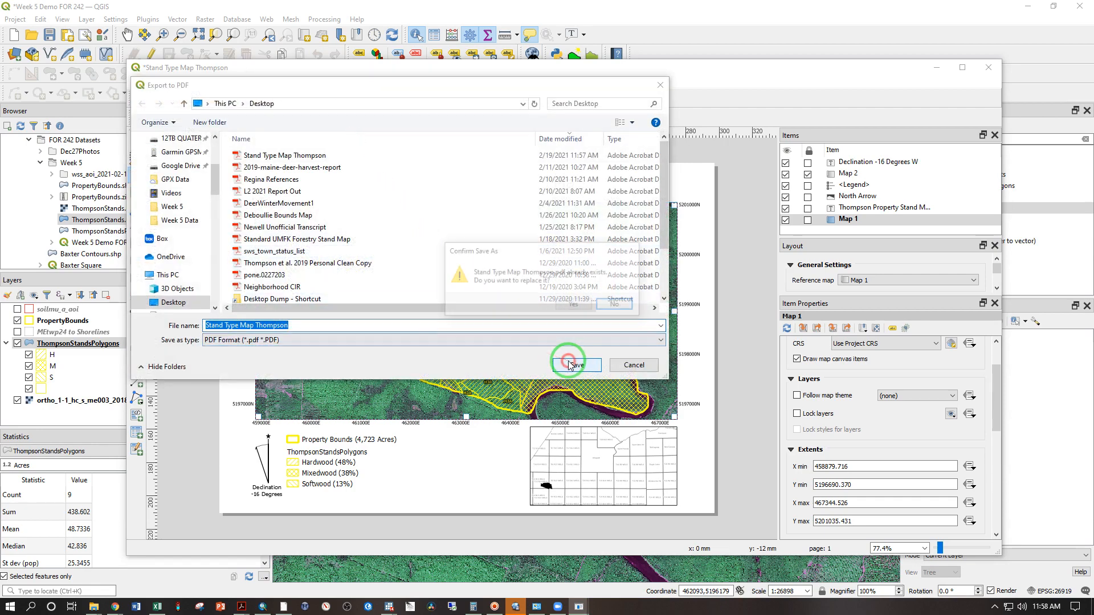
click(575, 302)
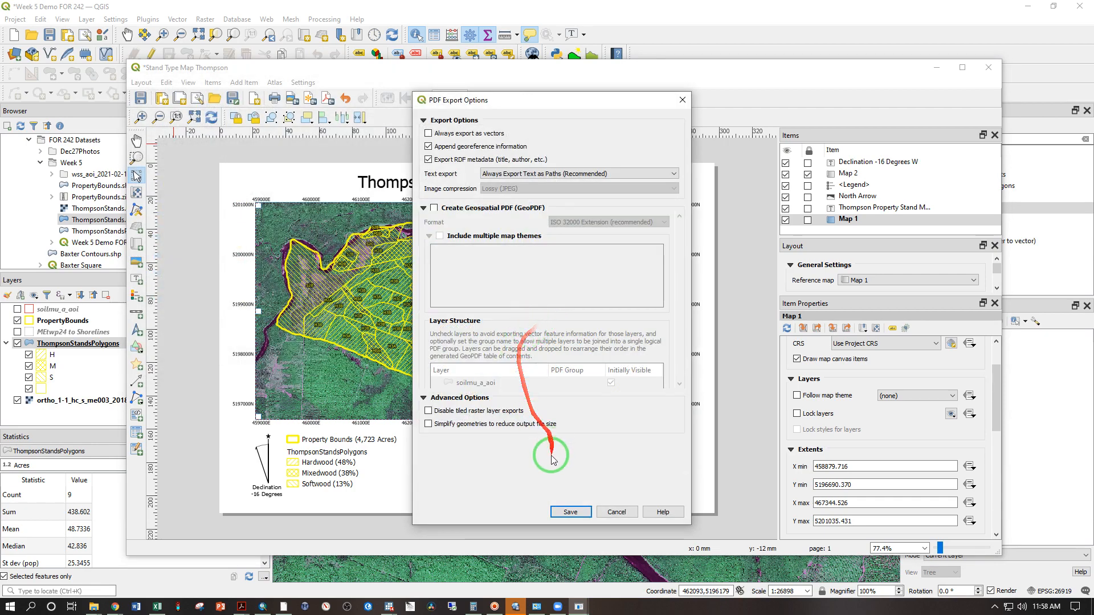
click(568, 511)
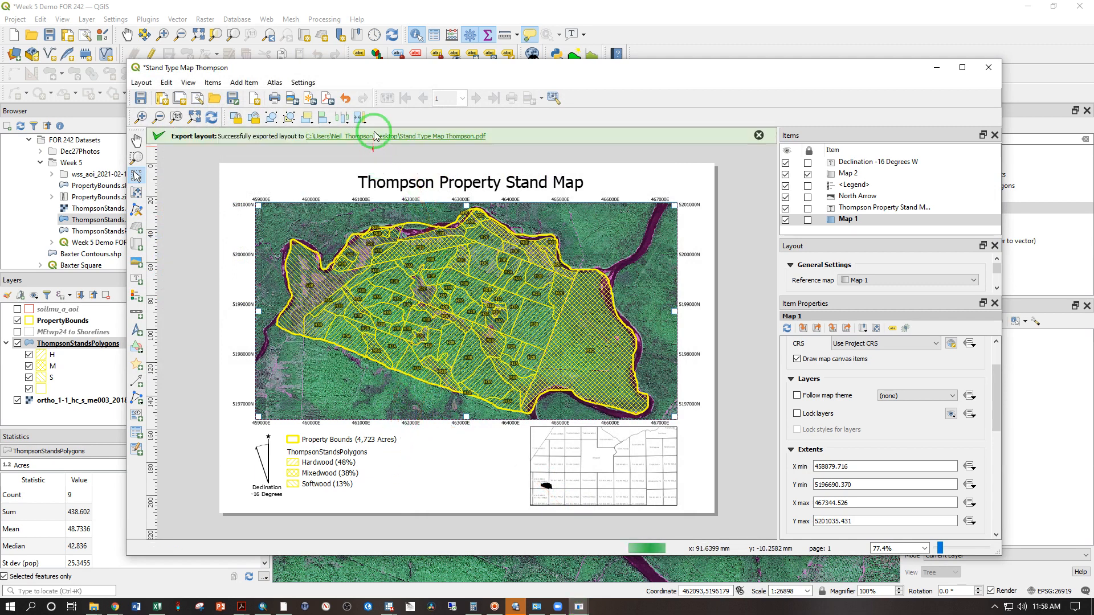
Step: Open the newly exported Stand Type Map Thompson PDF from its folder, examine the buffered stand labels, and close it
click(389, 136)
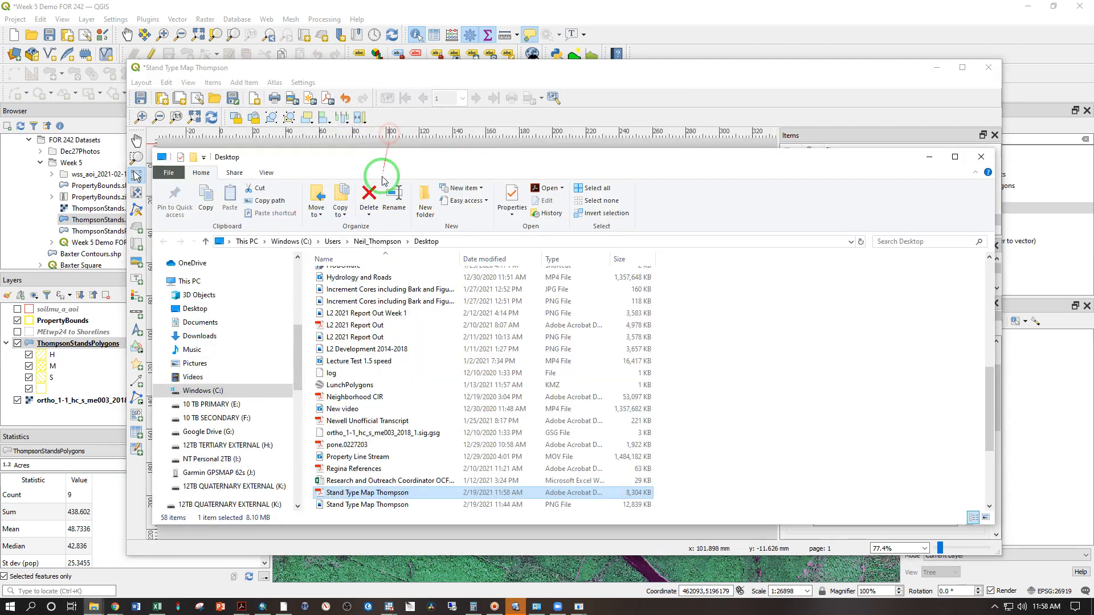
double_click(380, 493)
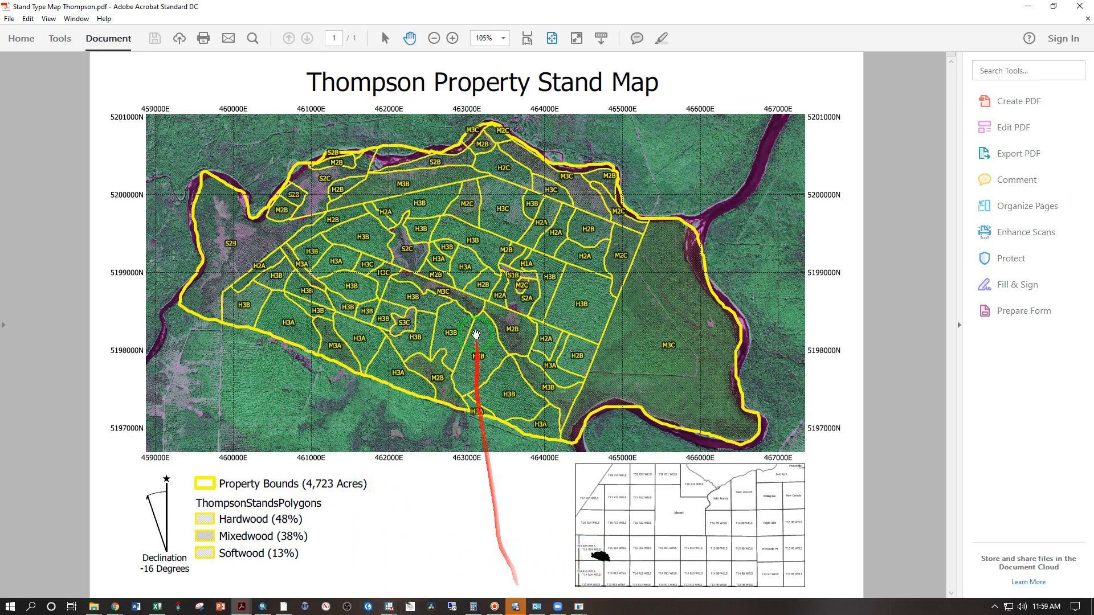
click(1080, 6)
click(764, 8)
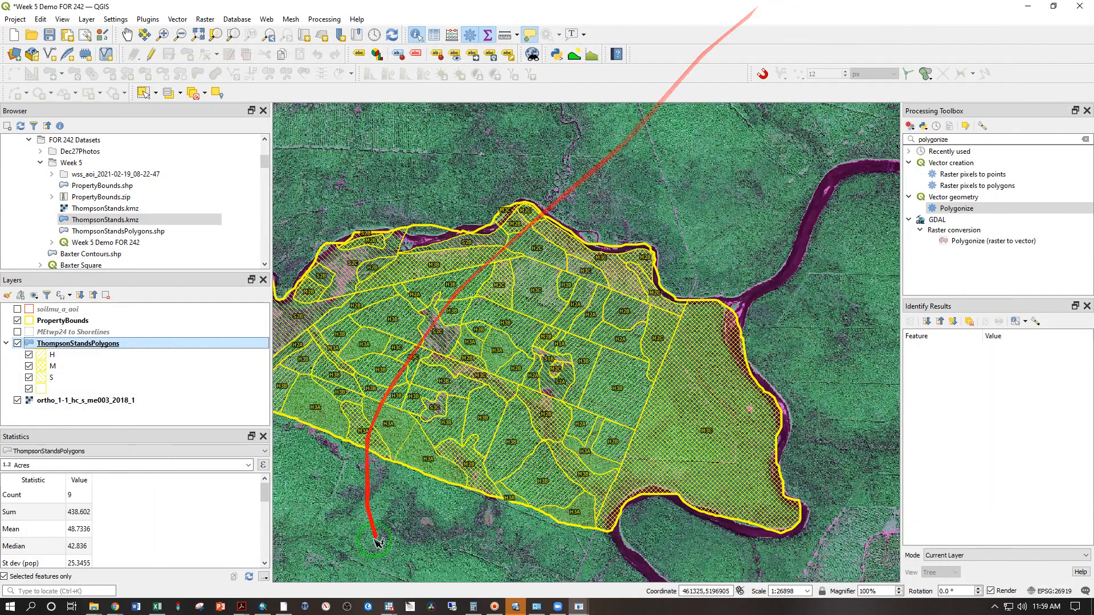
Step: Return to the layout and add a text label box between the legend and the inset map, extending its upper edge to align with the inset
mouse_move(579, 607)
click(621, 537)
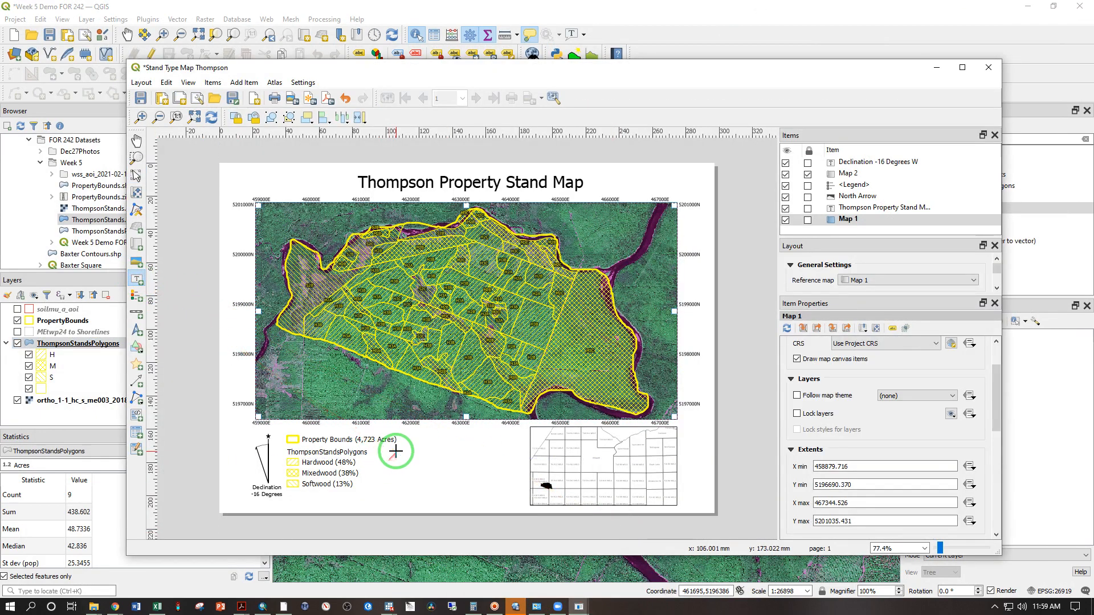
drag(406, 434, 520, 505)
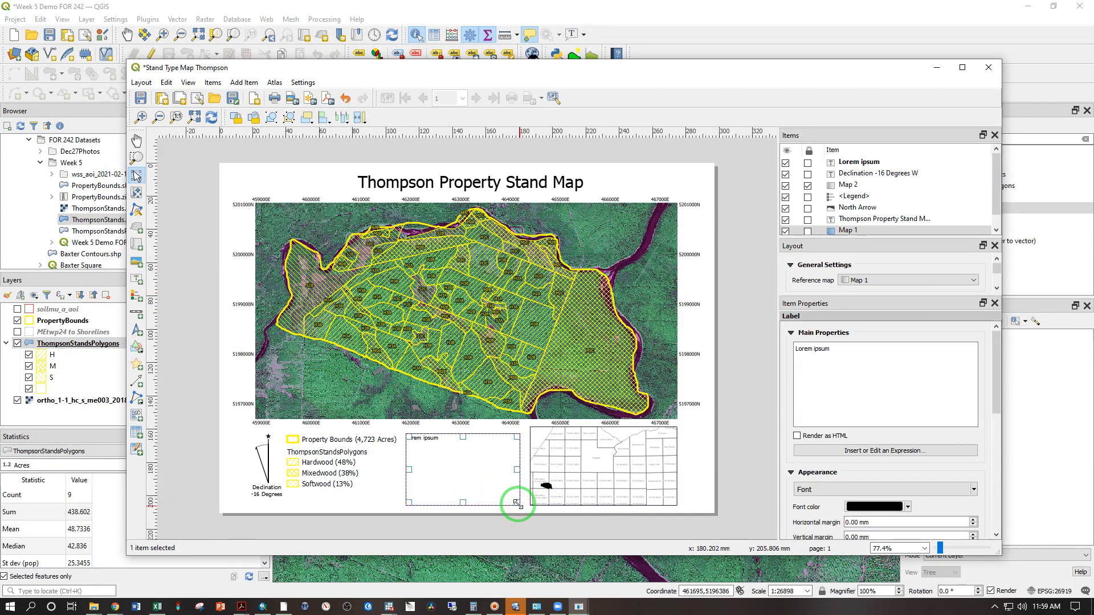
drag(462, 434, 462, 427)
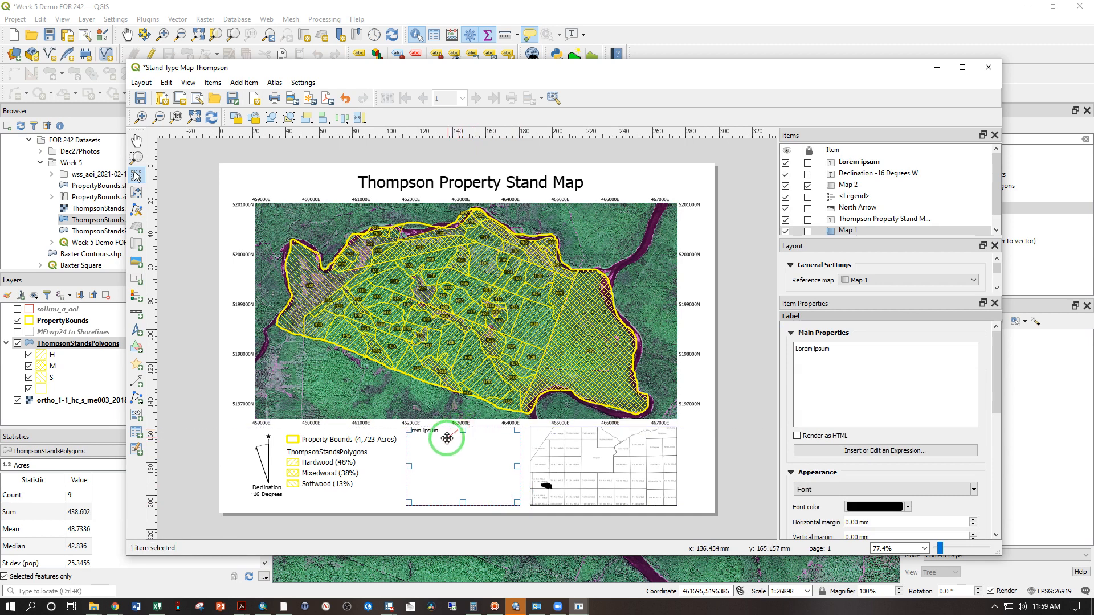
Step: Replace the label text with Species Composition (H, M, S as Hardwood, Mixedwood, Softwood) and Size Class (1 Seedling/Saping 0.1-4.0", 2 Pole Timber 4.1-10.0", 3 Sawtimber >10" DBH)
click(851, 380)
key(ctrl+a)
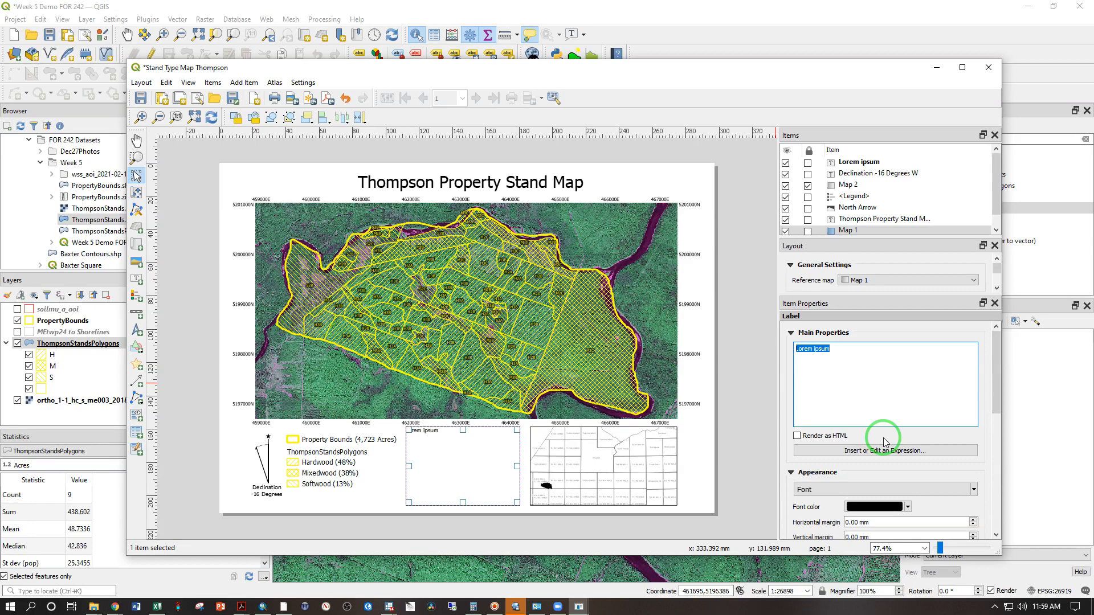
text(Species Composition)
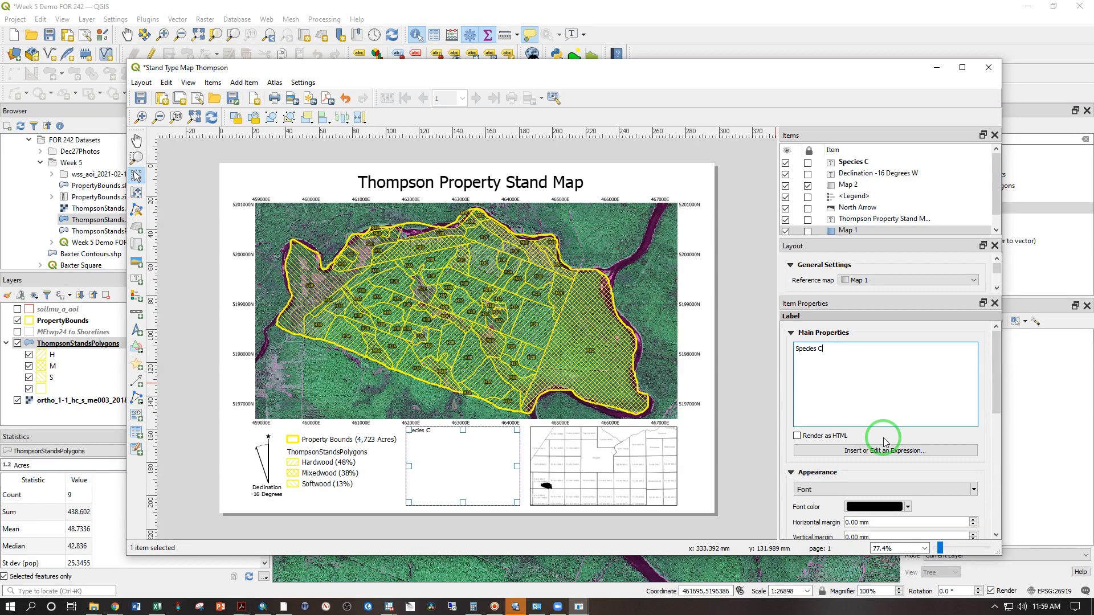
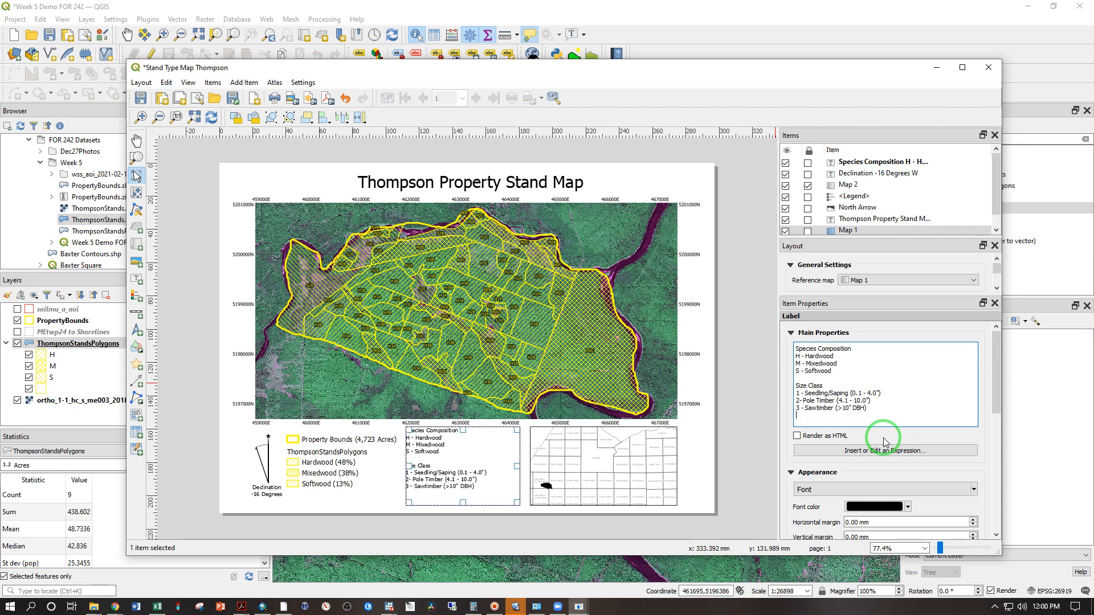
Step: Add a Stocking section to the label text with A - Overstocked, B - Well Stocked and C - Under STocked
key(Return)
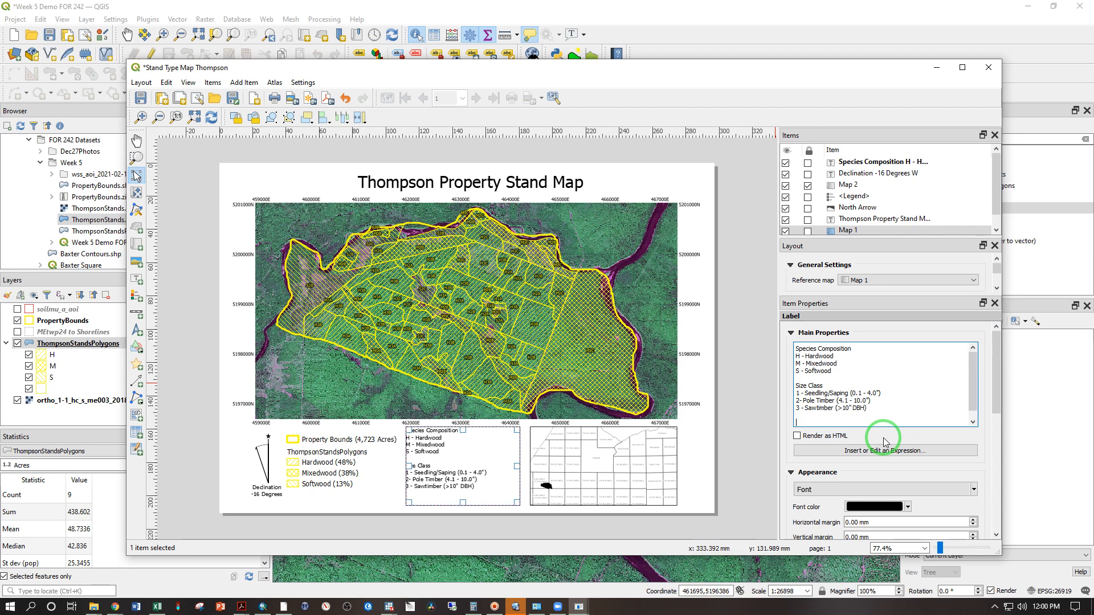
text(Stocking)
key(Return)
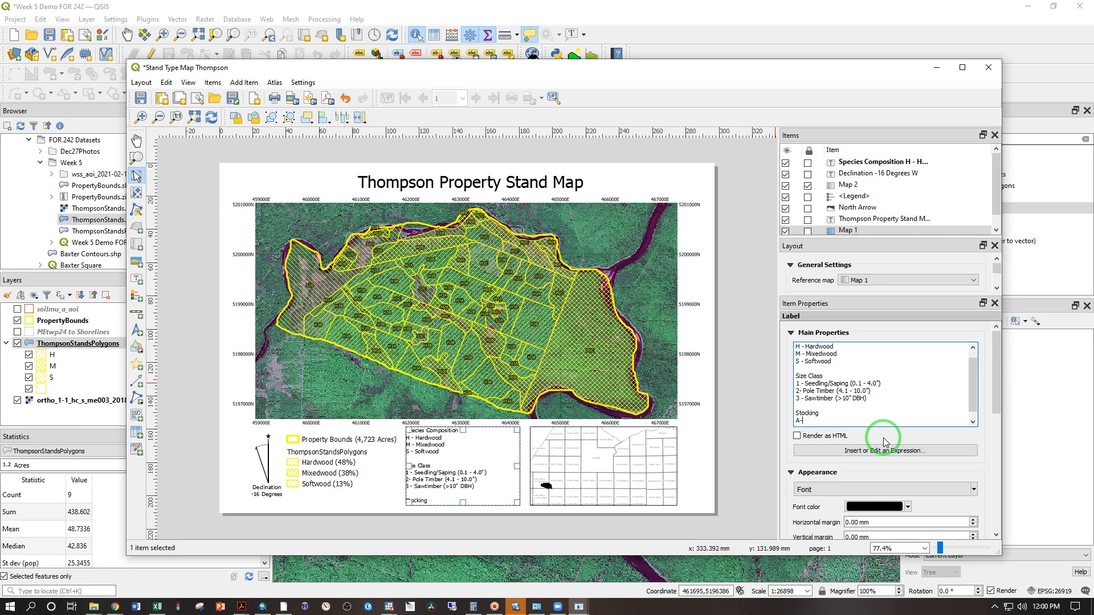
text(A-Overstocked)
key(Return)
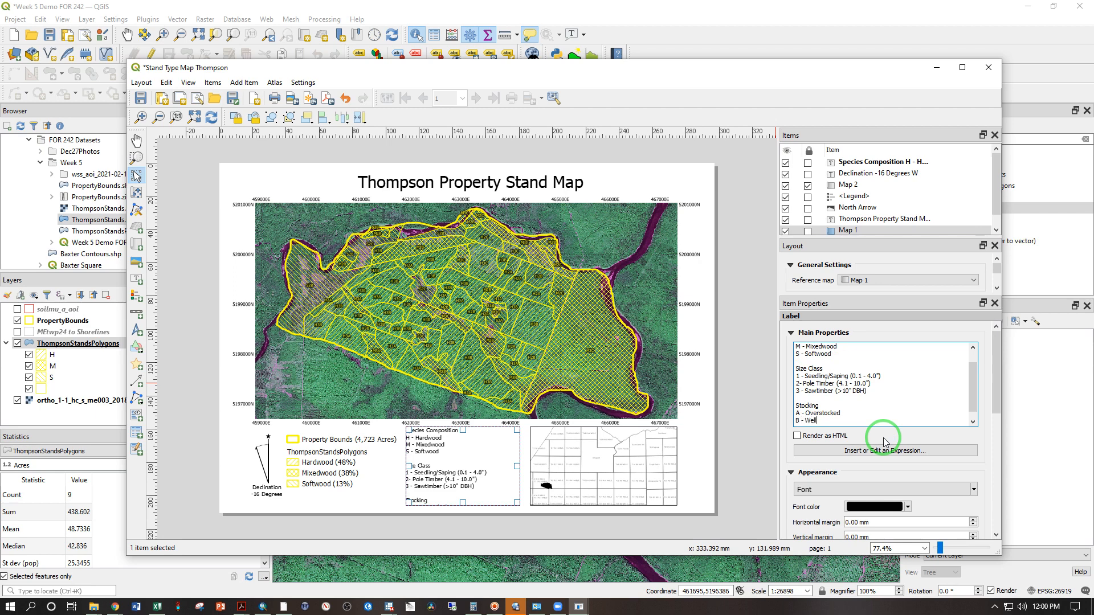
key(Return)
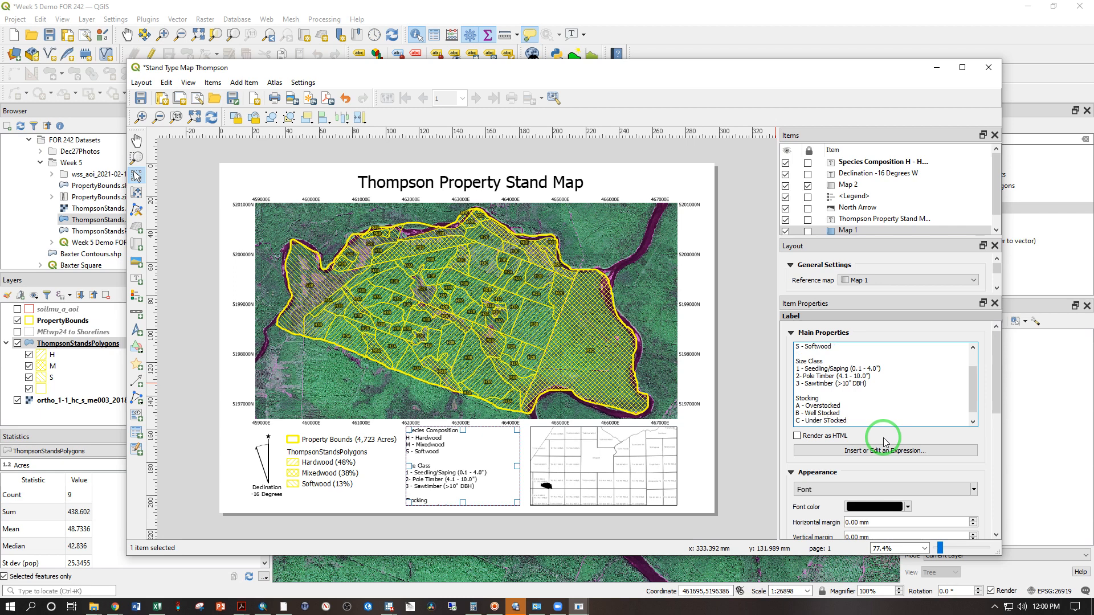
Step: Remove the blank lines above the Stocking and Size Class headings in the label text
click(810, 391)
key(BackSpace)
click(798, 355)
key(BackSpace)
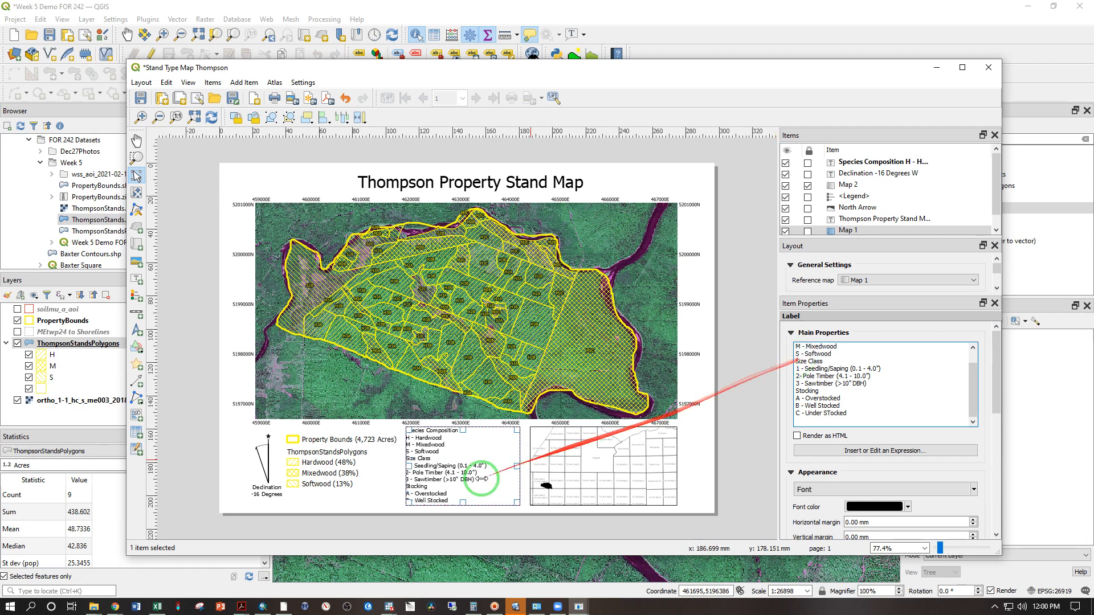
click(390, 517)
click(457, 492)
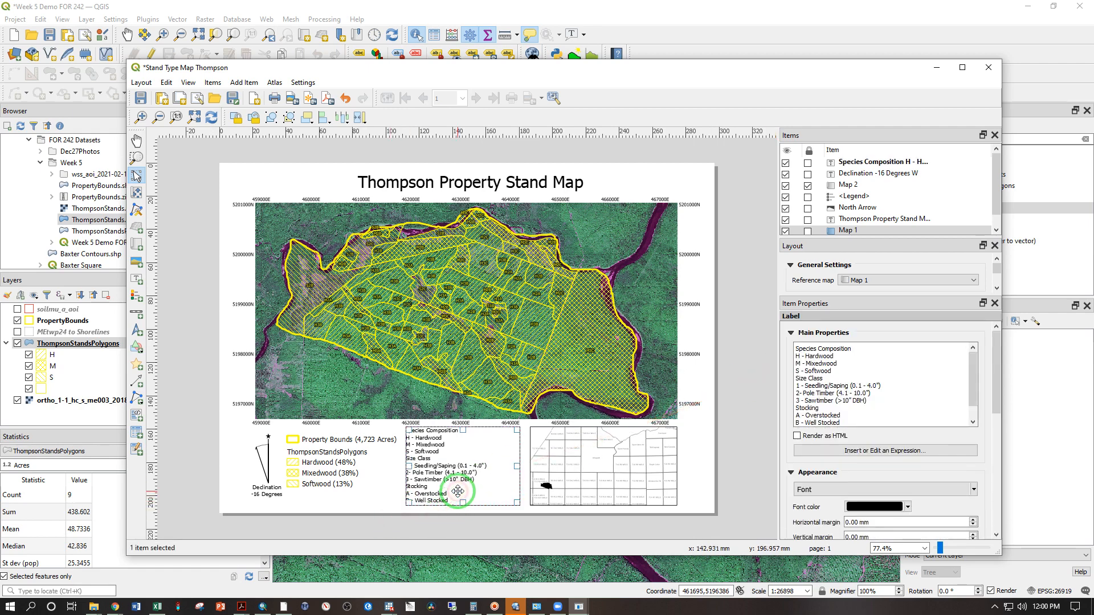
Step: Set the stand code label's font size to 9 and deselect the label
click(884, 490)
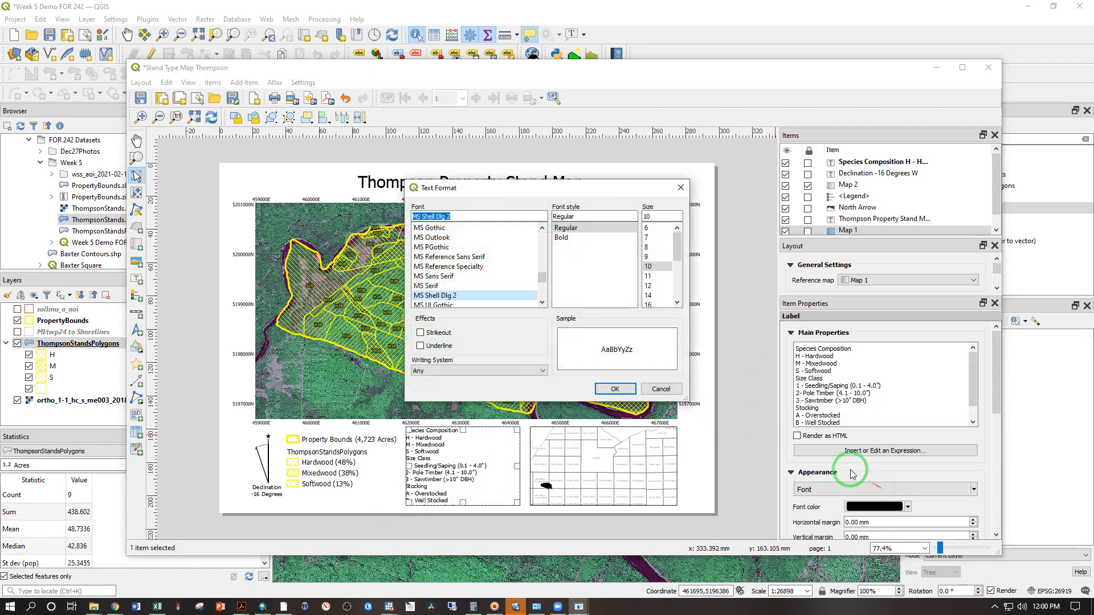
click(646, 256)
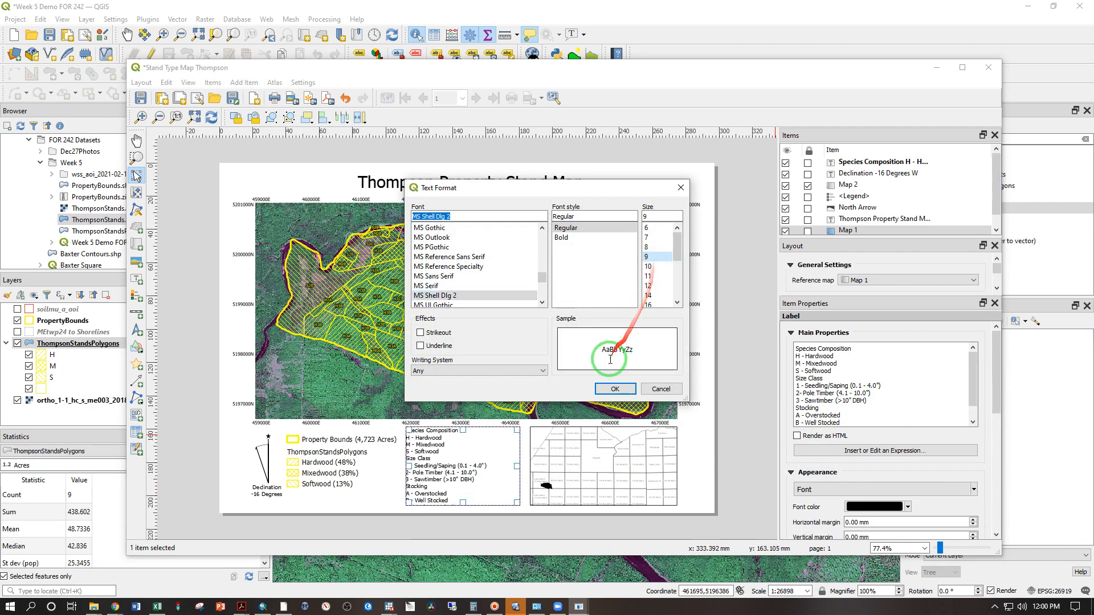
click(615, 388)
click(463, 523)
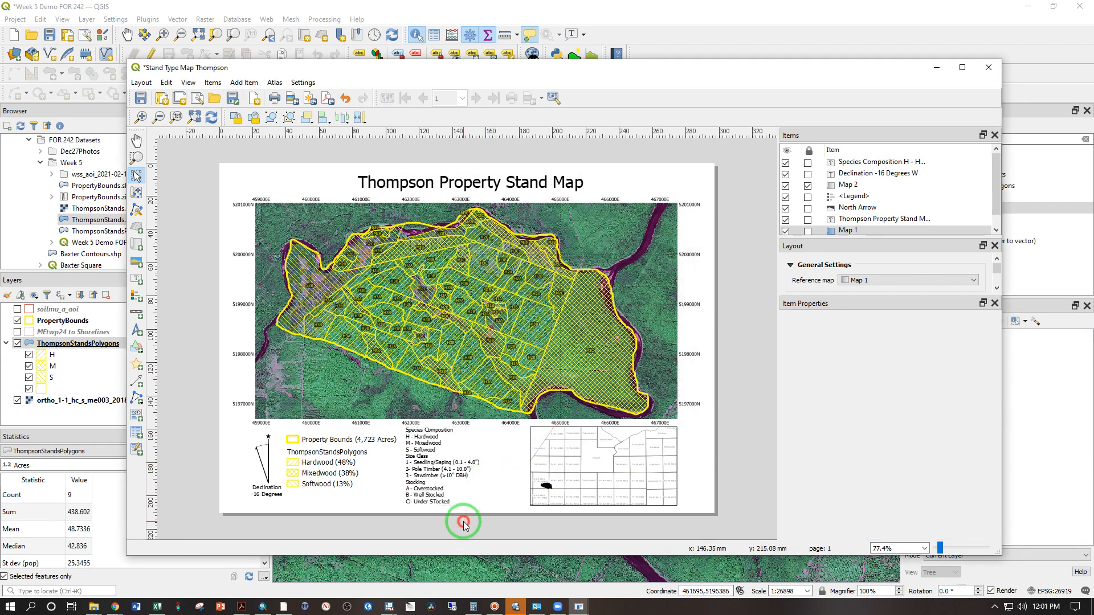
Step: Correct the last line of the stand code label to C - Under Stocked
click(439, 490)
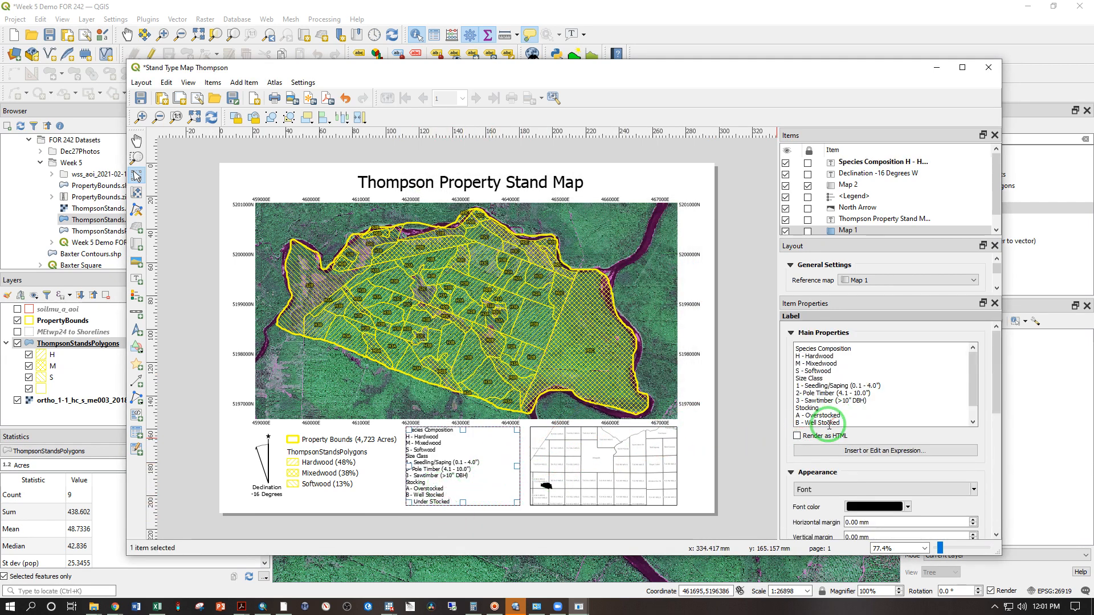
scroll(829, 425, down, 5)
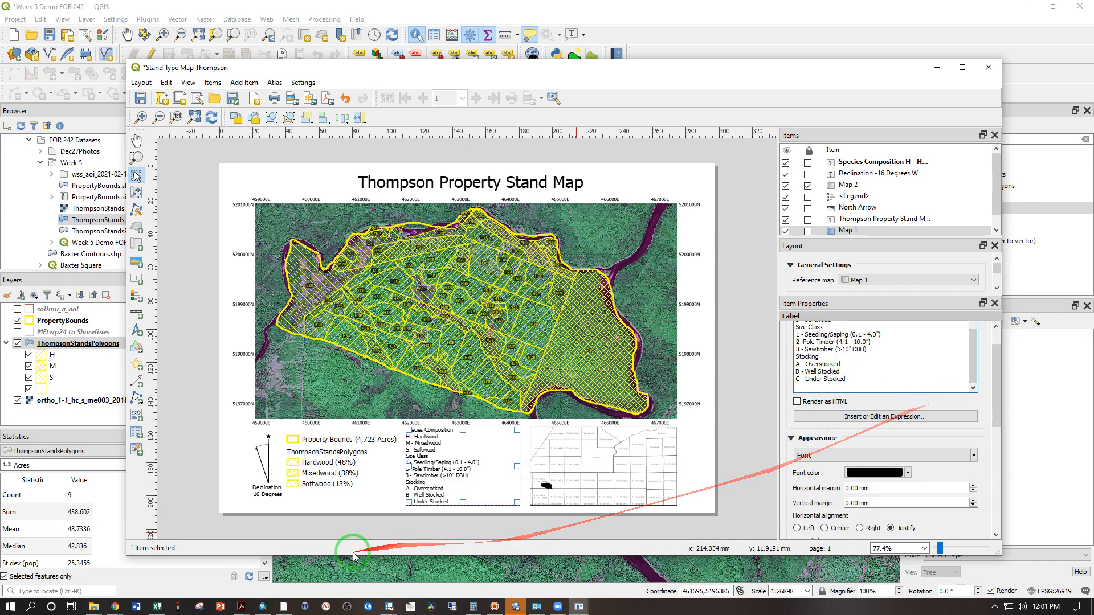
Step: Shift the stand code label closer to the inset map, away from the legend, and deselect it
click(354, 531)
click(411, 467)
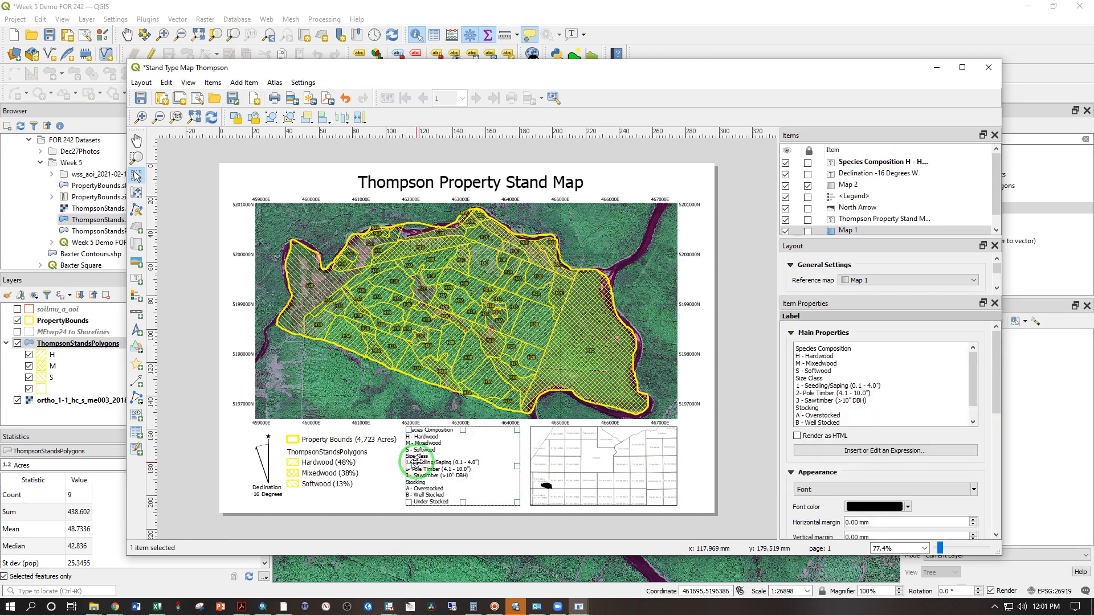
click(487, 469)
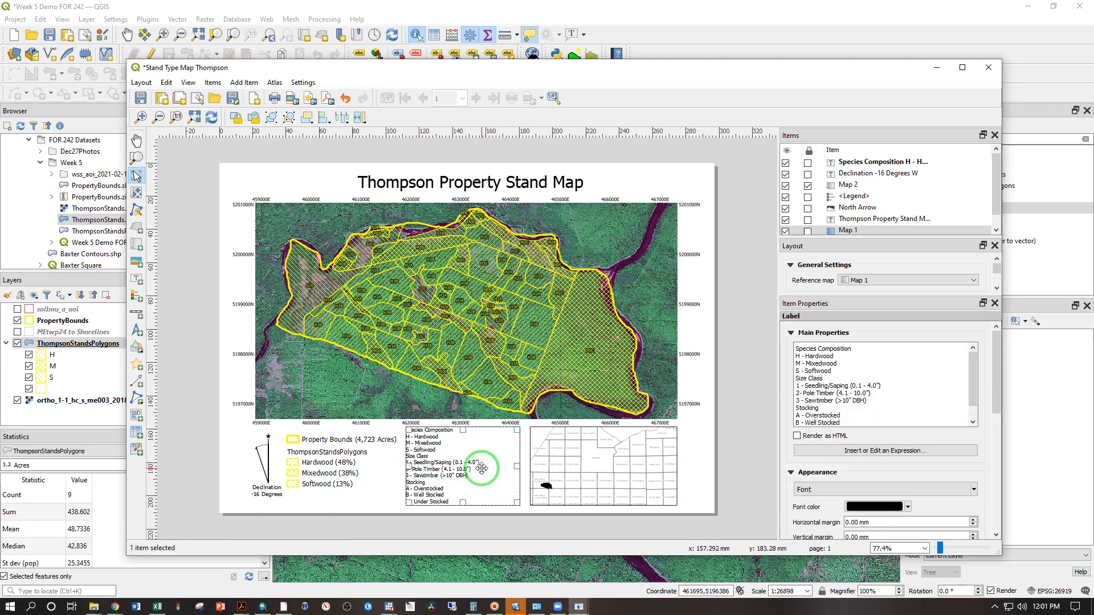
click(419, 528)
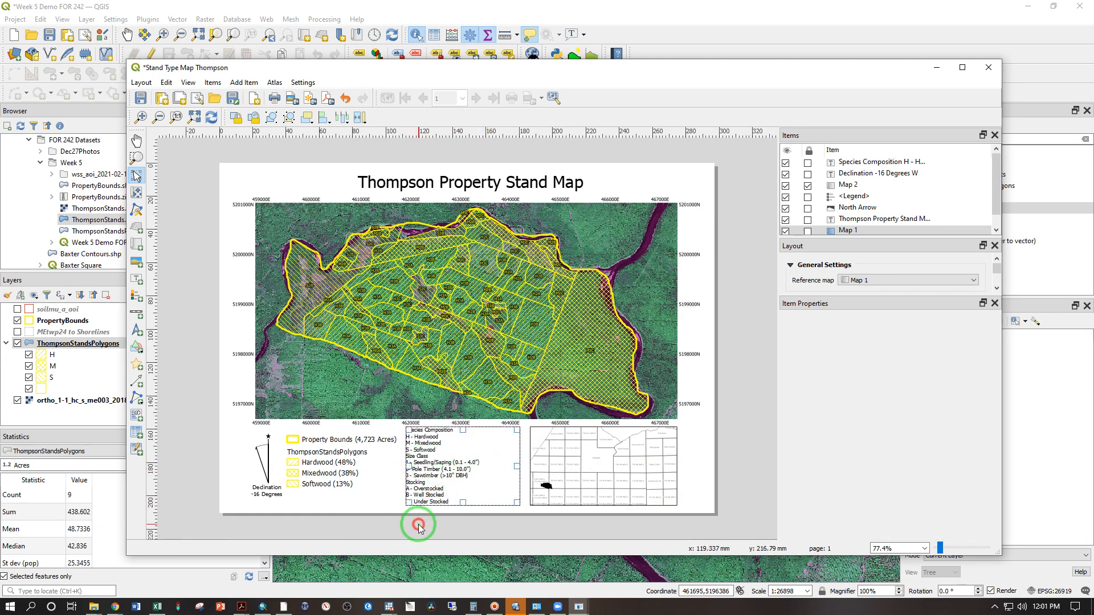
click(513, 460)
drag(516, 466, 490, 462)
click(406, 488)
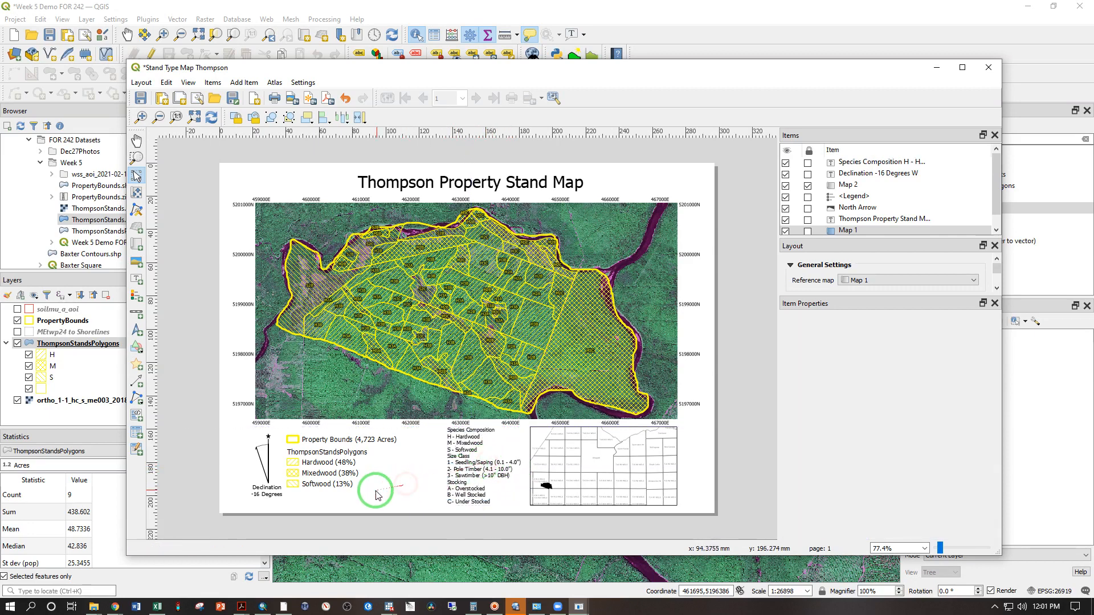
Step: Add a label reading Property Bounds on the inset map just below the black property shape
click(137, 278)
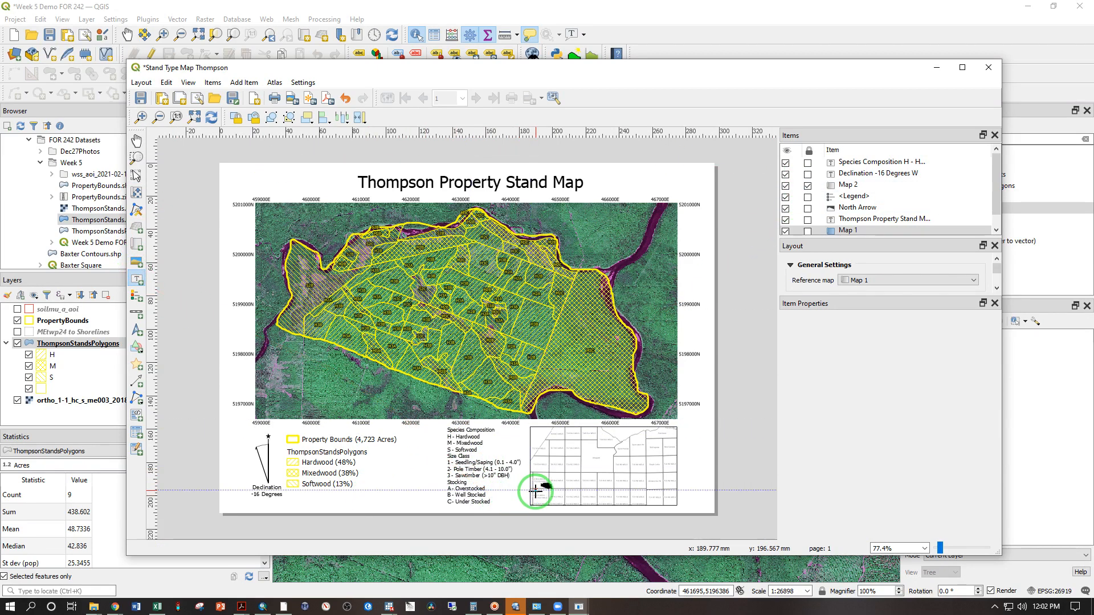
drag(536, 493, 568, 499)
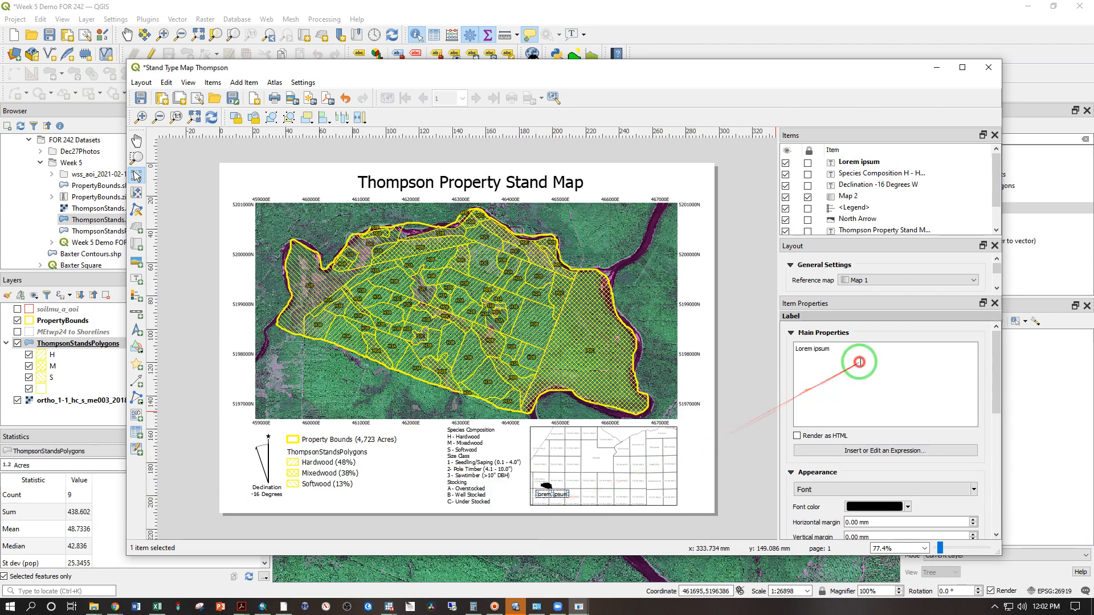
text(Proper)
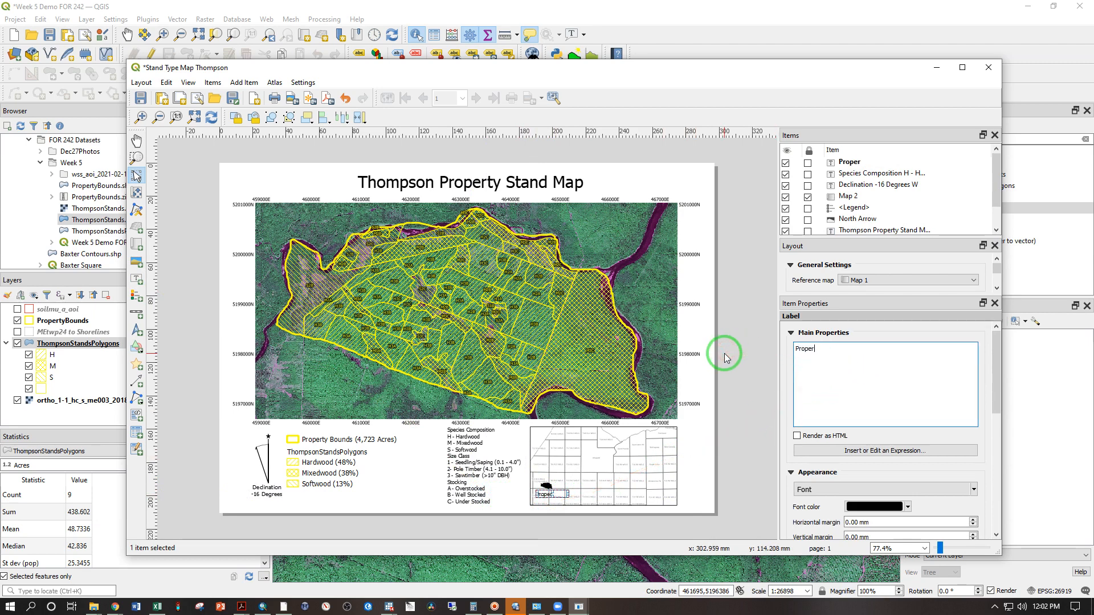
text(ty Bounds)
click(712, 481)
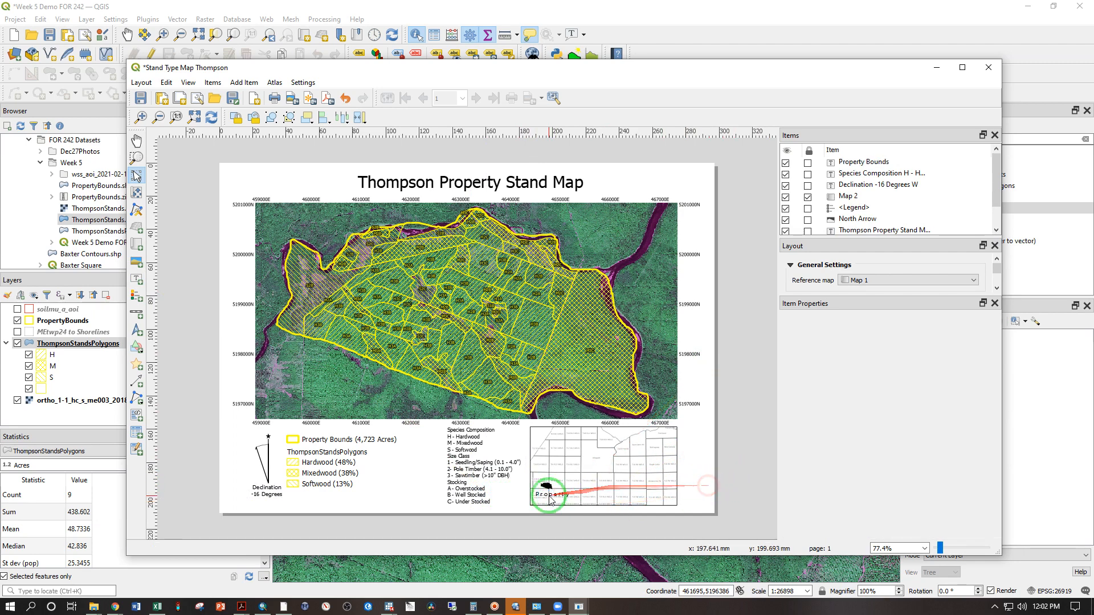
Step: Widen the Property Bounds label on the inset map and break its text into two lines
click(551, 494)
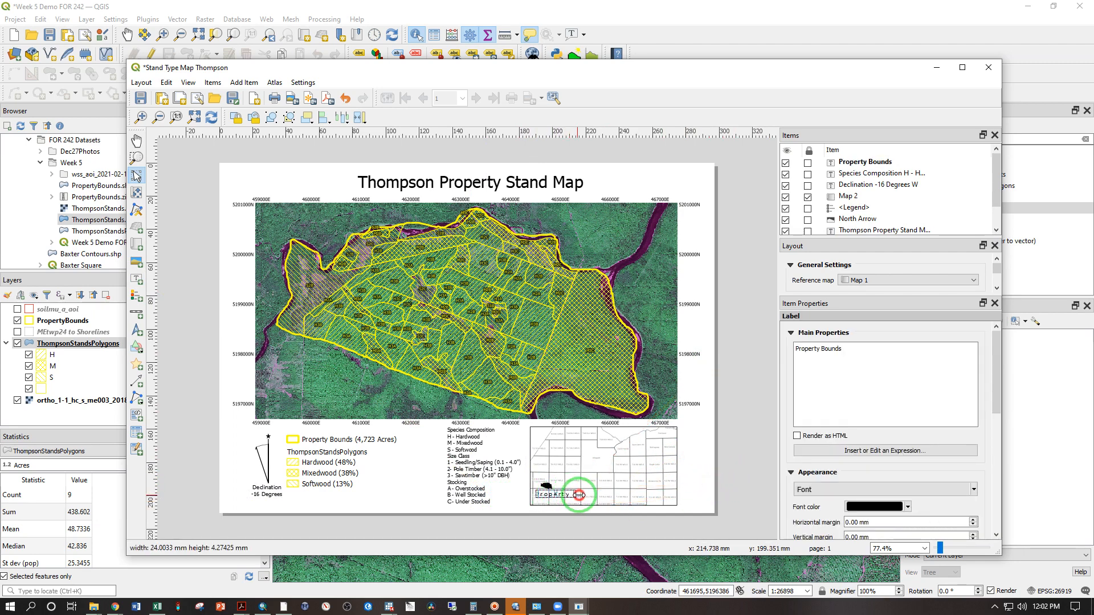
drag(568, 495, 561, 497)
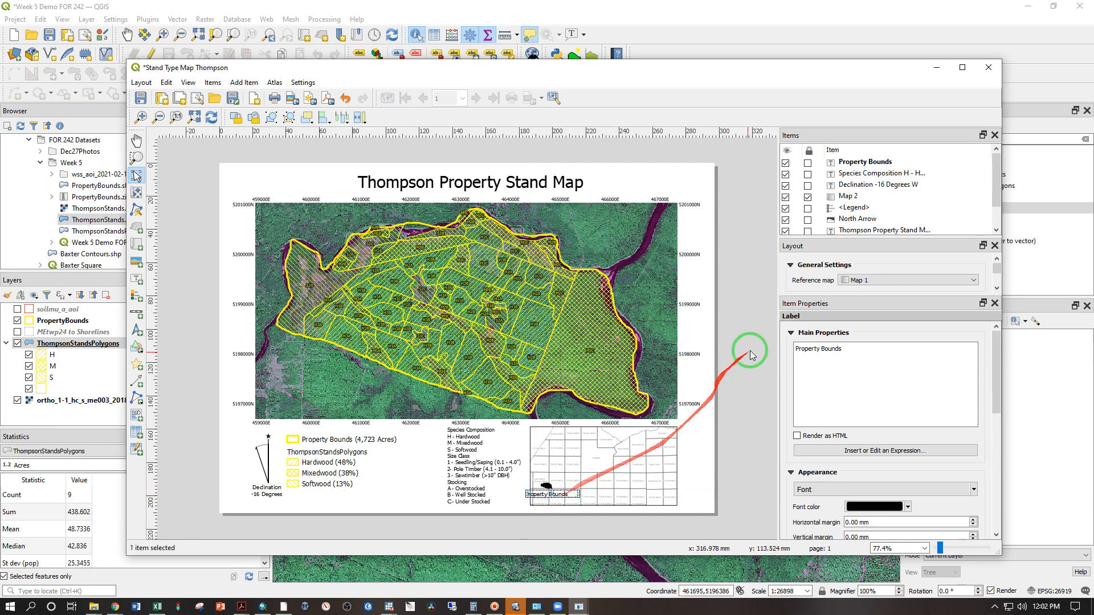
click(824, 349)
key(Return)
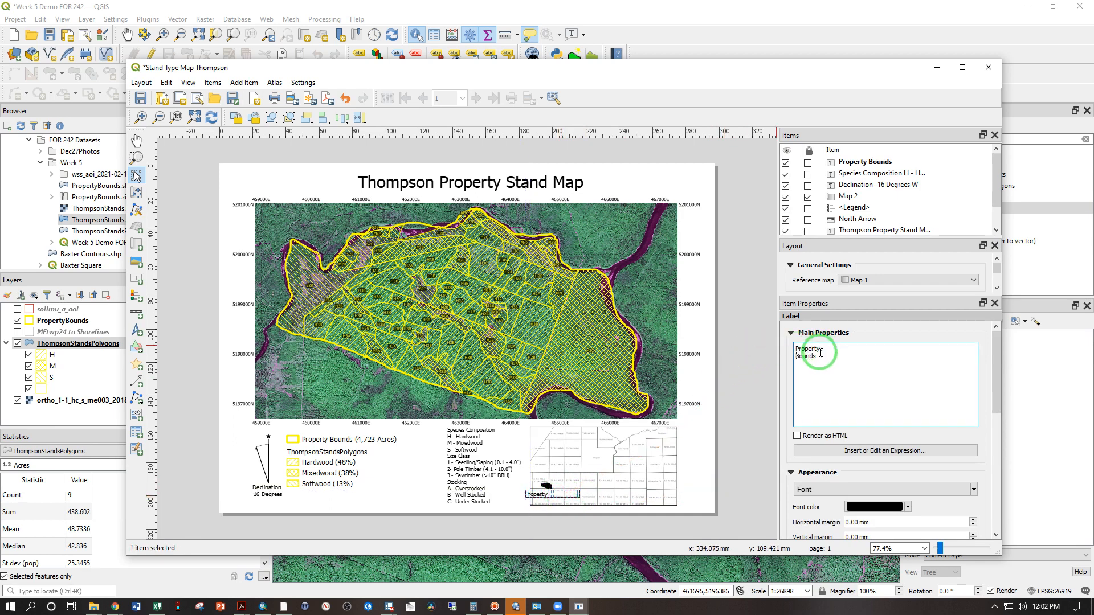
click(824, 349)
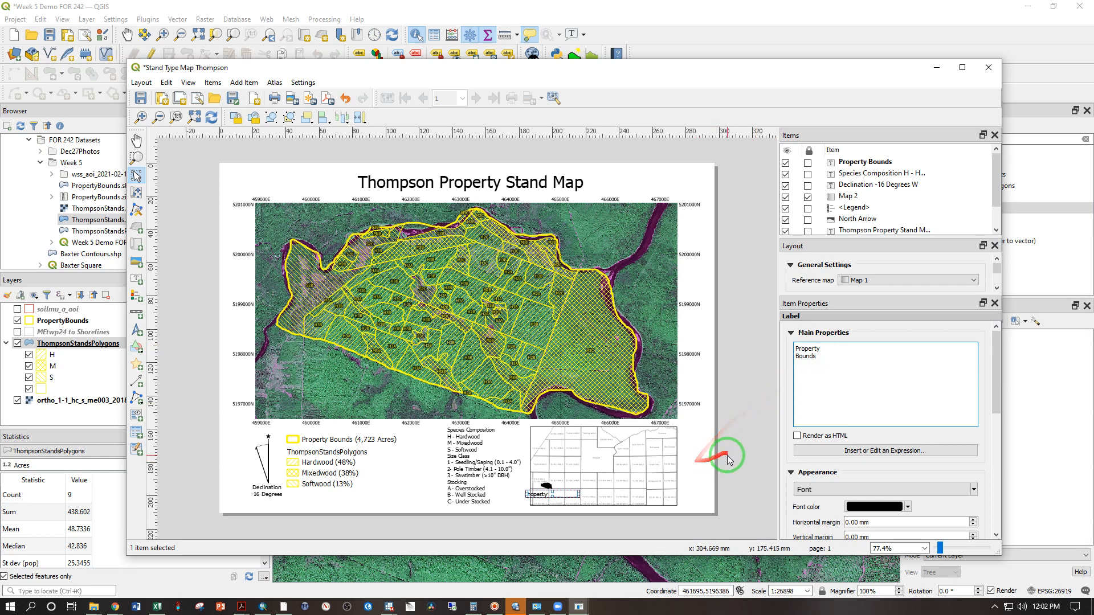
Step: Center the Property Bounds text horizontally and enlarge its box to fit both lines under the property shape
scroll(881, 438, down, 2)
click(825, 494)
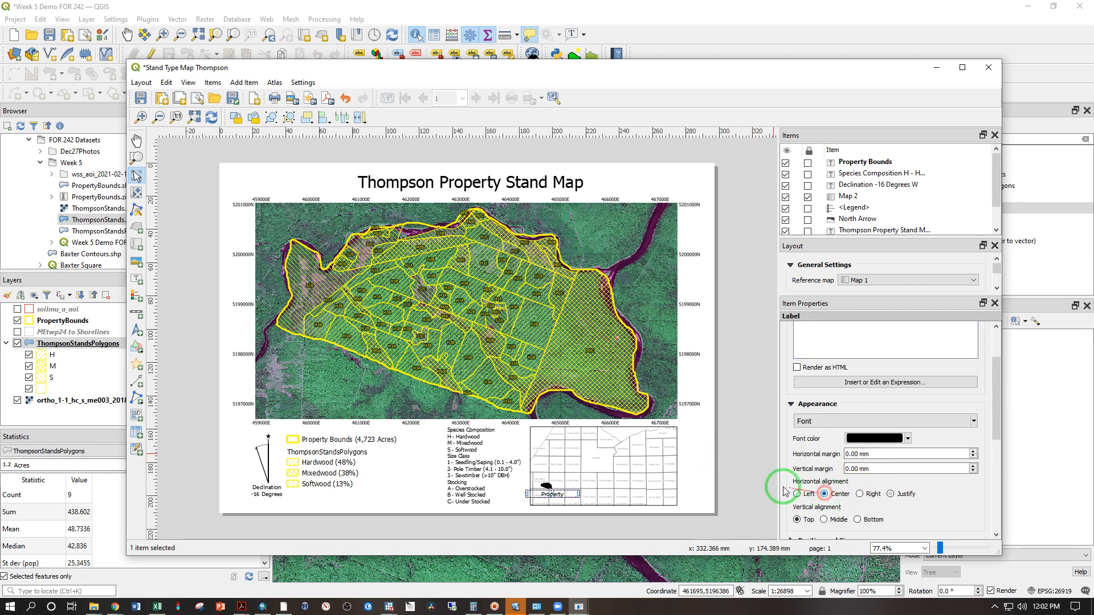
click(732, 483)
drag(551, 502, 560, 495)
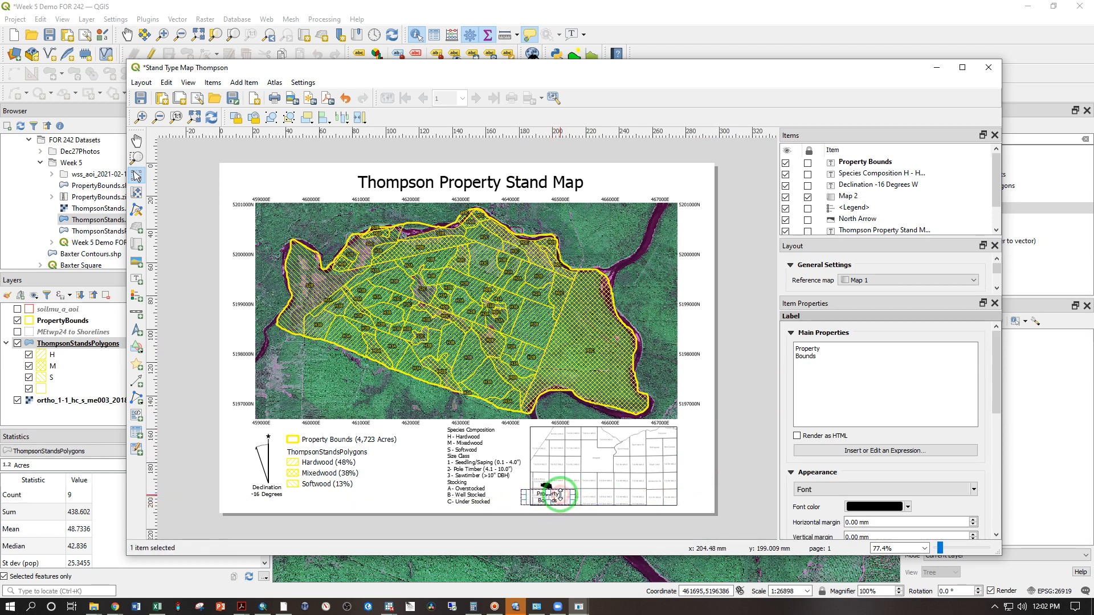
click(514, 513)
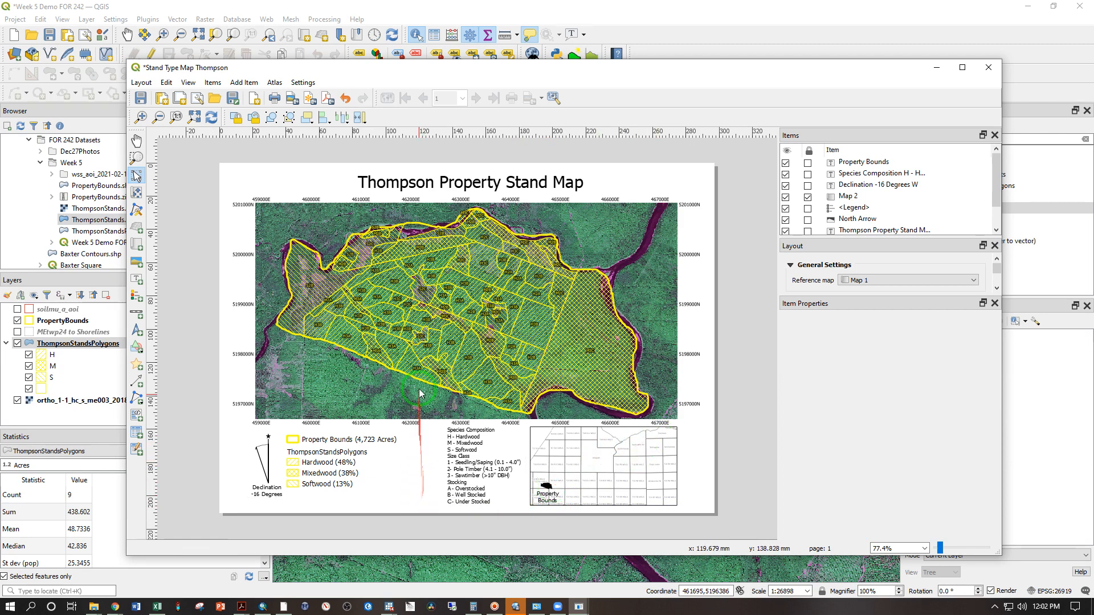
Step: Draw a new label box in the empty space between the legend and the stand code label
click(137, 279)
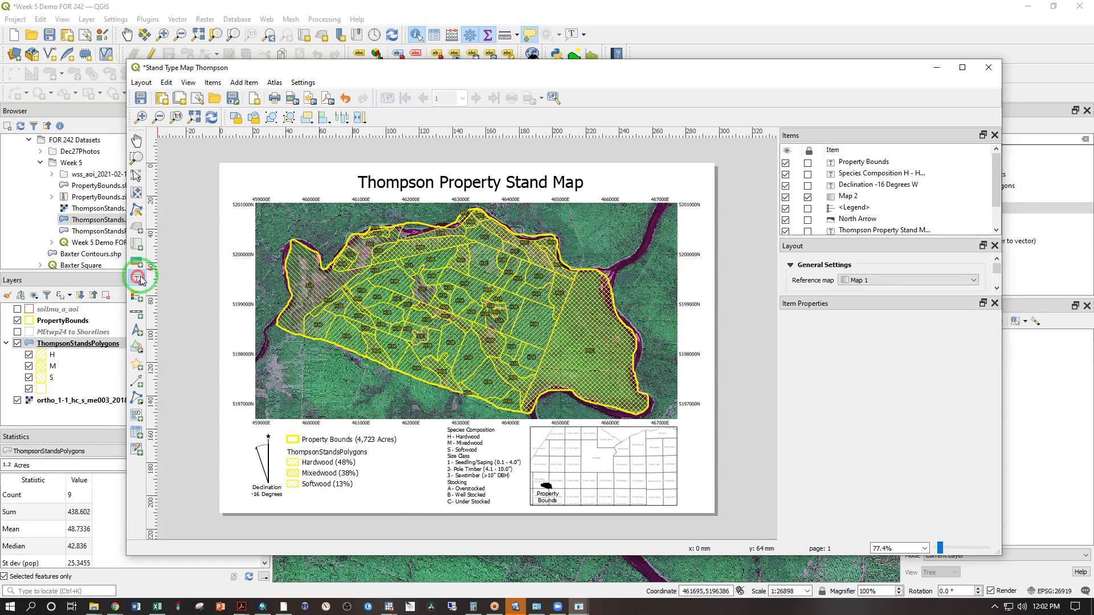
drag(374, 466, 440, 509)
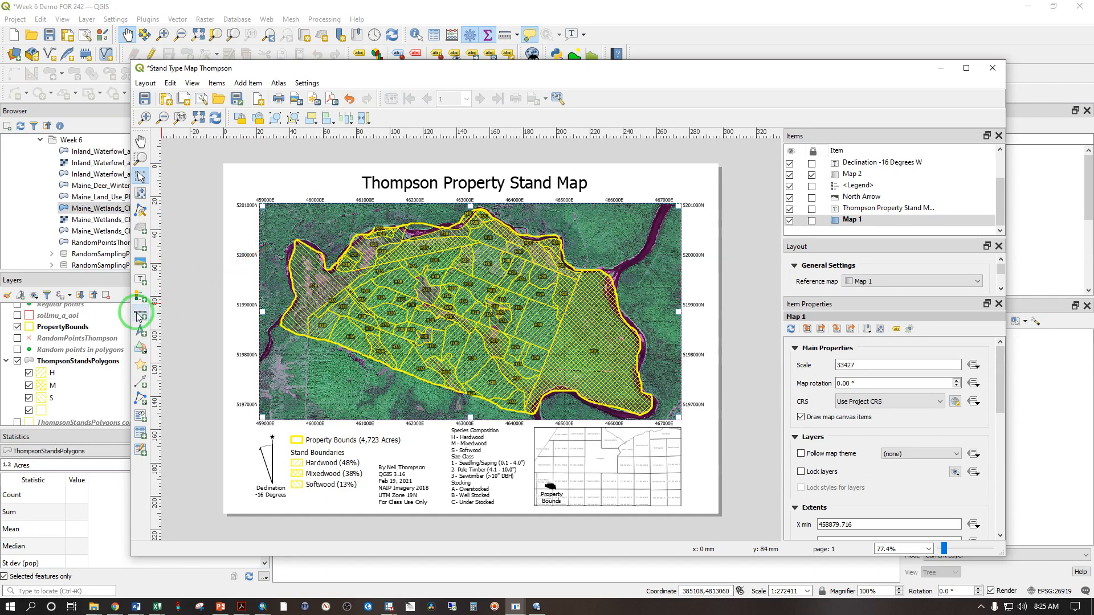
Step: Add a scale bar for Map 1 in the lower-left corner of the main map and deselect it
click(139, 317)
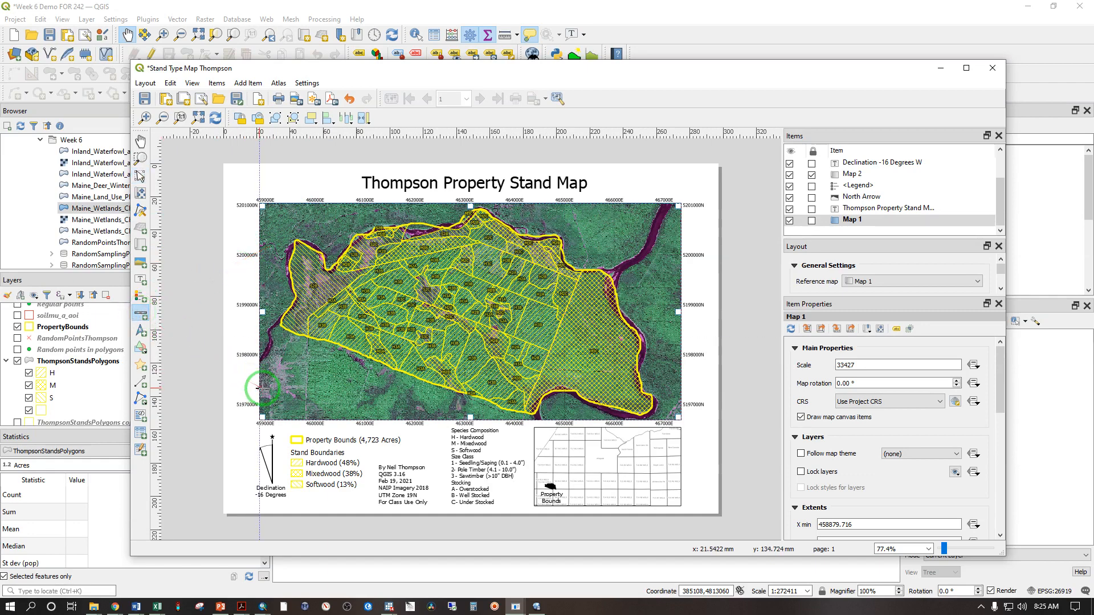
drag(258, 390, 353, 409)
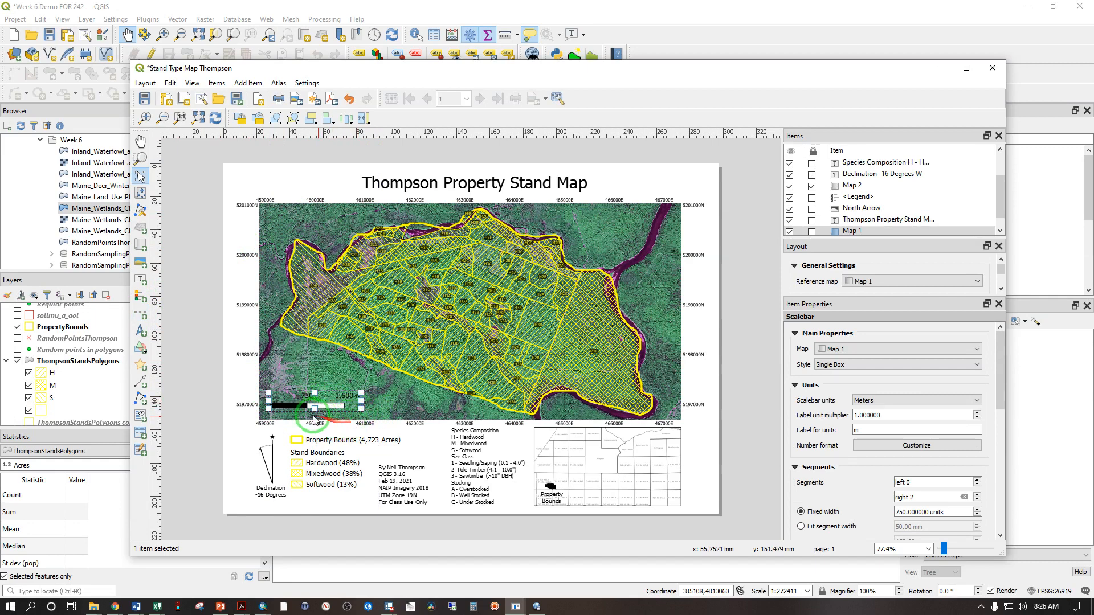
click(243, 437)
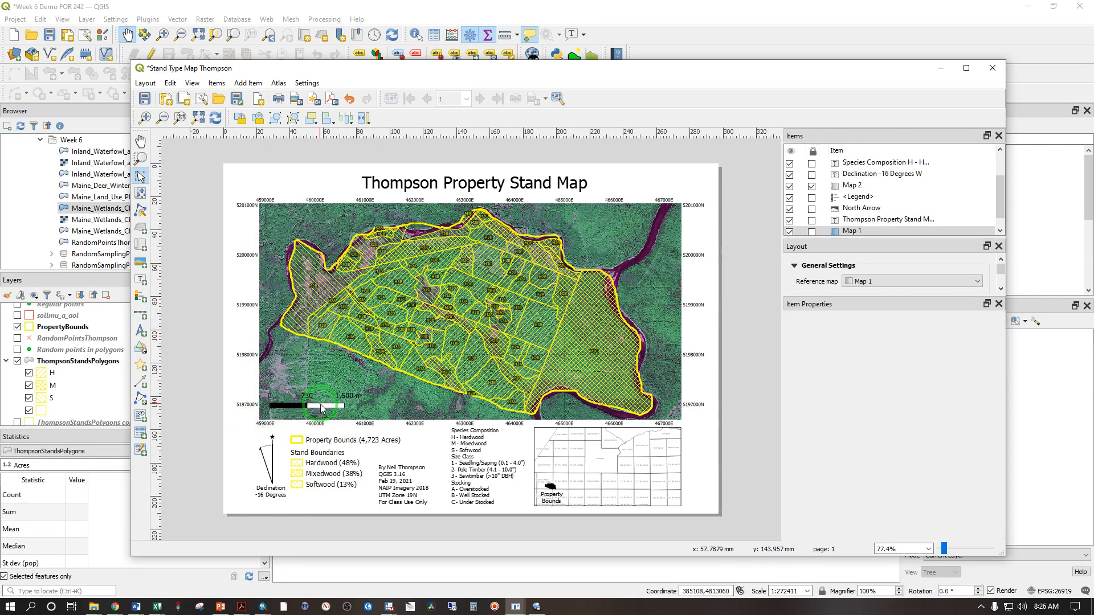
Step: Try feet as the scale bar's unit, but settle on miles
click(322, 408)
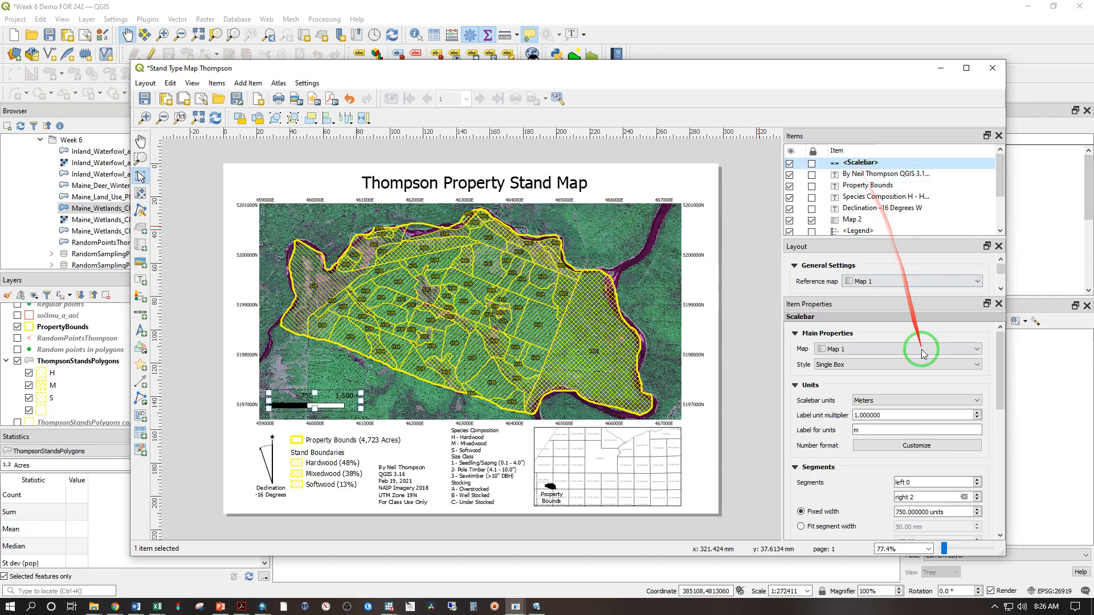
click(943, 401)
click(934, 431)
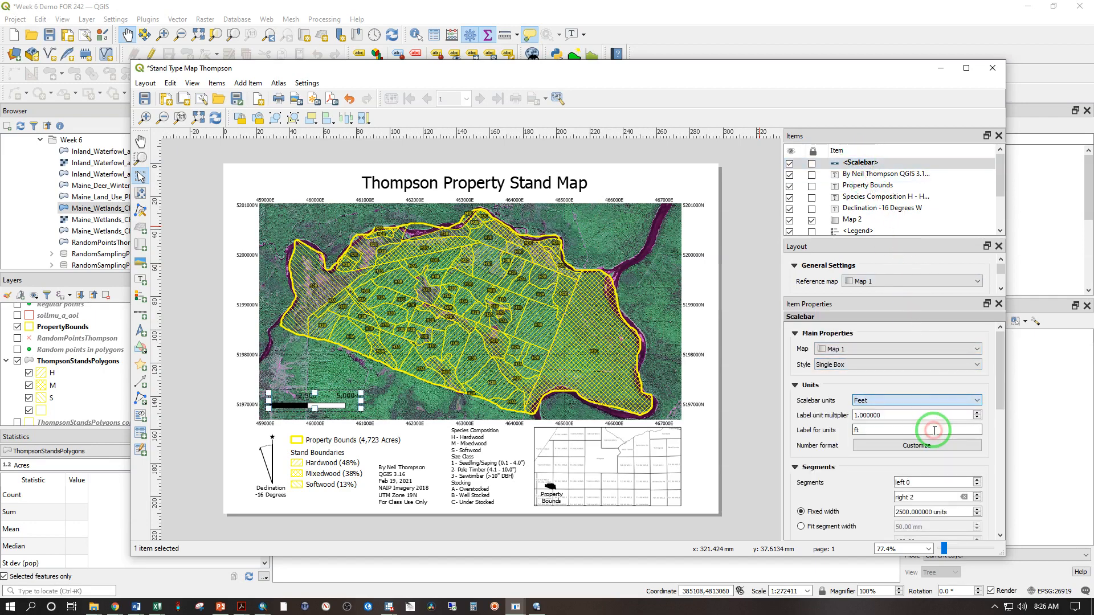
click(972, 399)
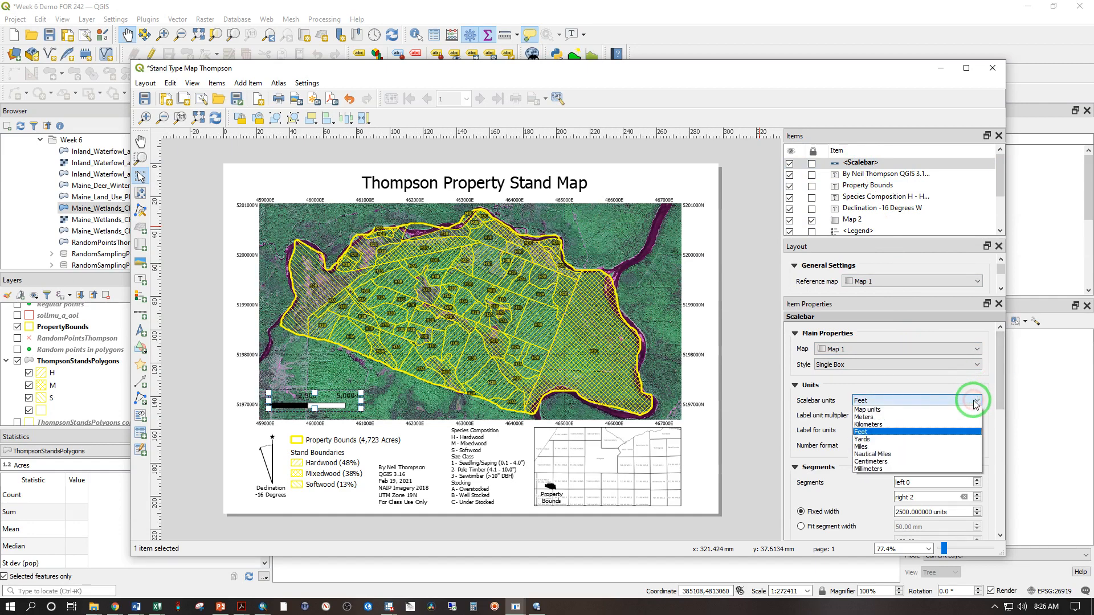
click(916, 447)
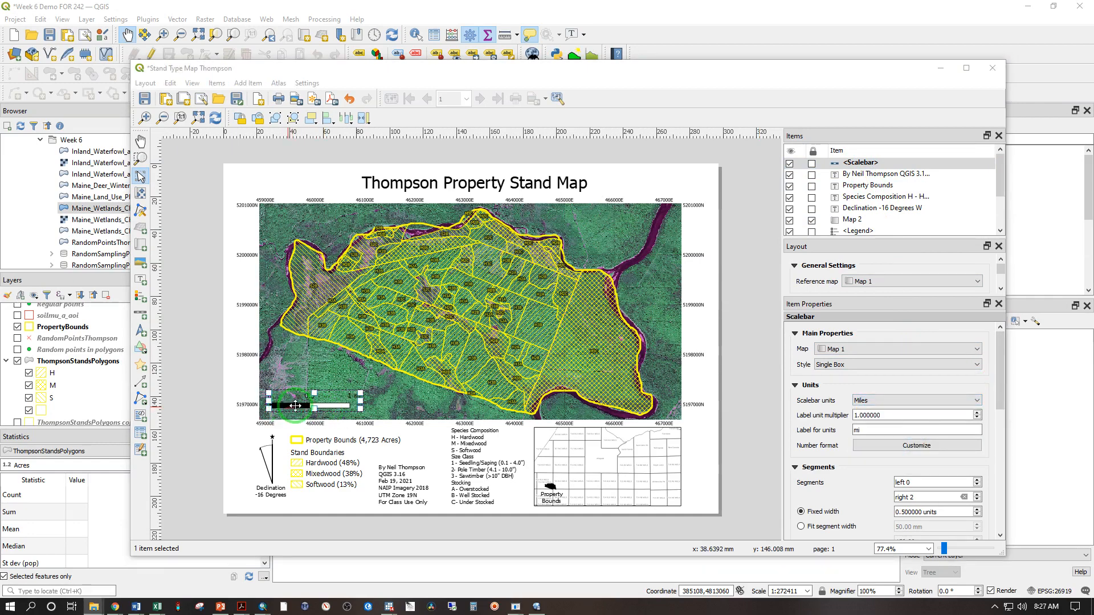
Step: Turn on the scale bar's white background, set the background color's opacity to 82%, and deselect the scale bar
drag(1002, 374, 979, 459)
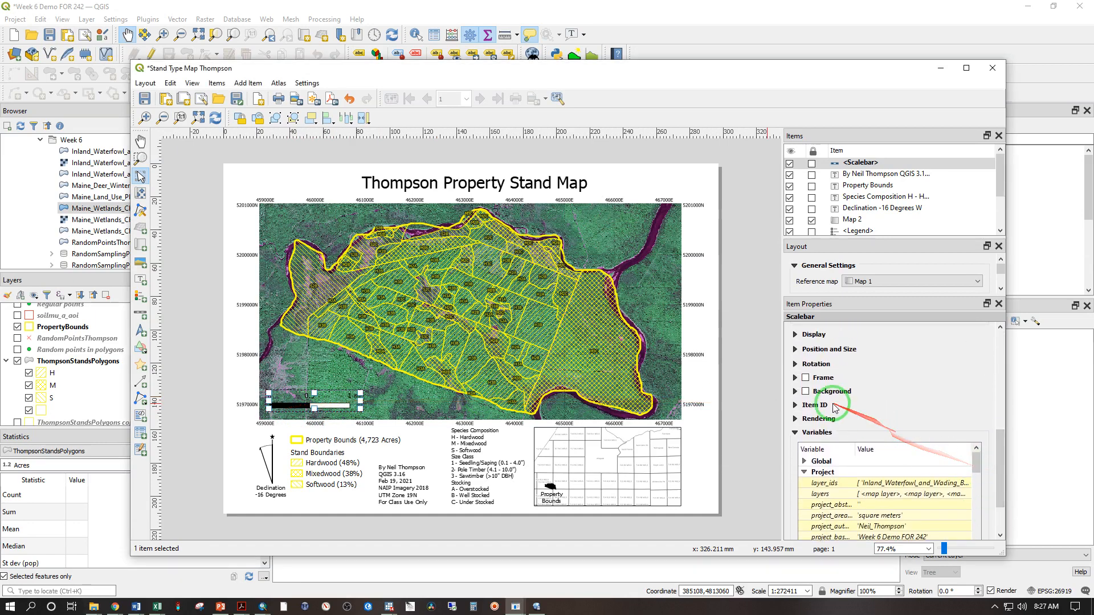
click(805, 392)
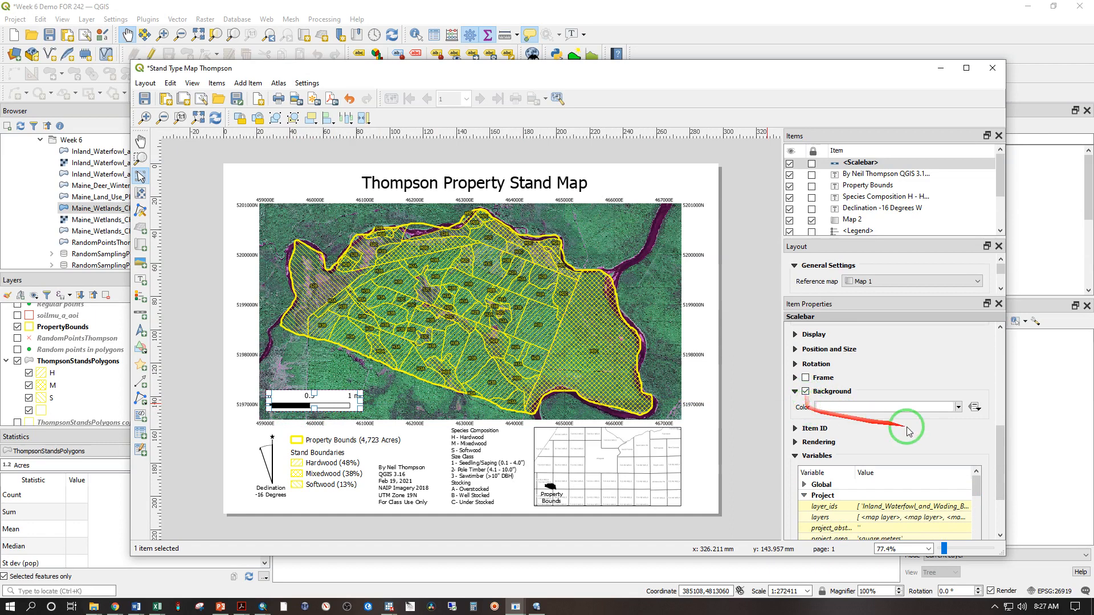
mouse_move(1000, 428)
mouse_down()
mouse_move(996, 350)
mouse_move(1006, 389)
mouse_move(997, 427)
mouse_up()
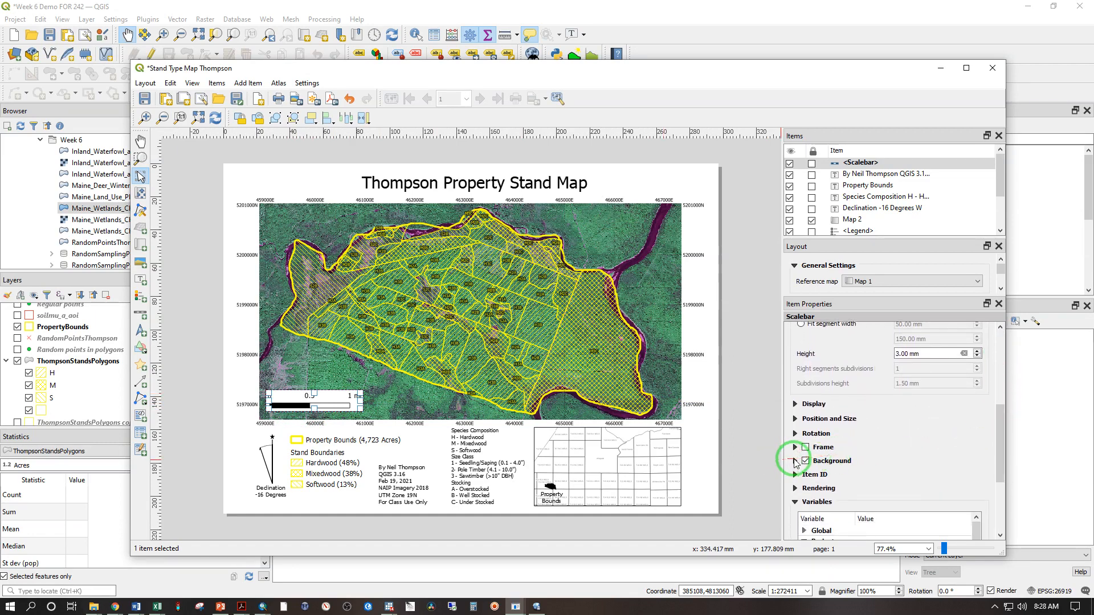
click(796, 461)
click(950, 477)
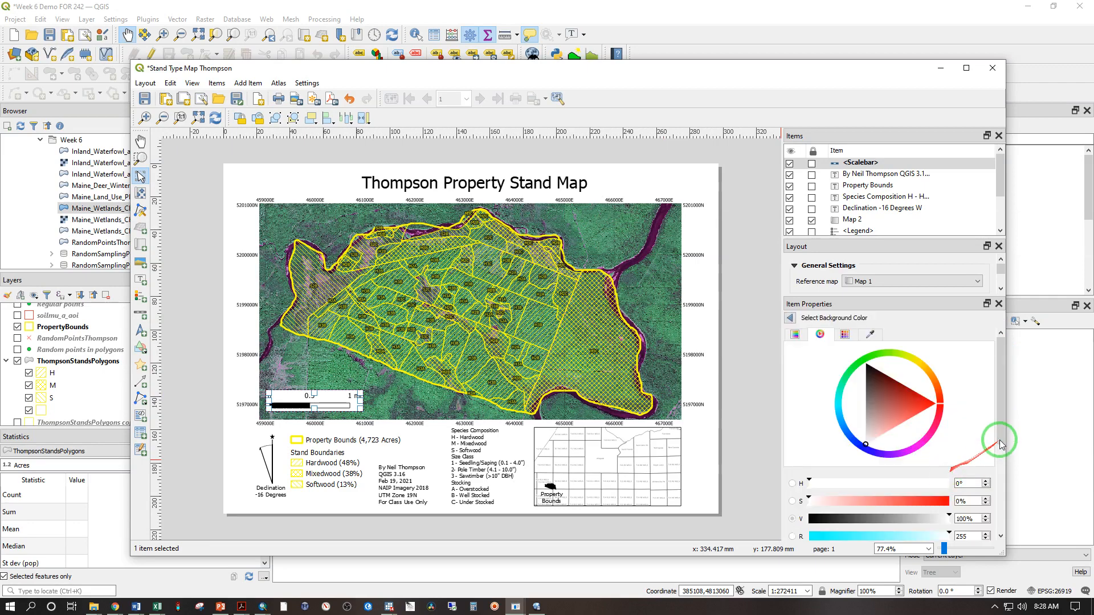
drag(1001, 439, 997, 480)
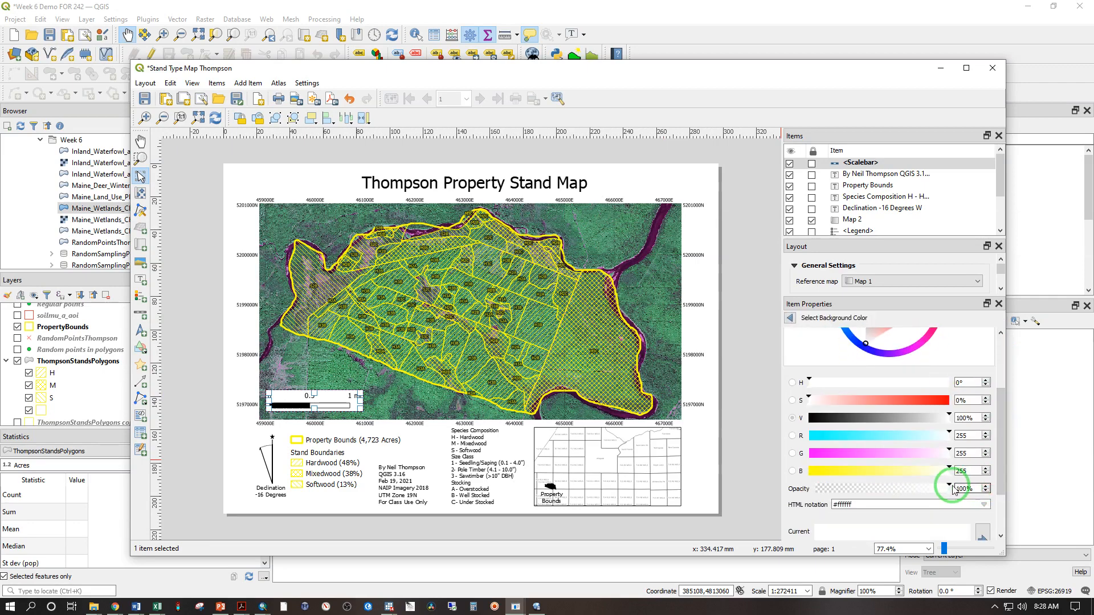
drag(948, 485, 926, 487)
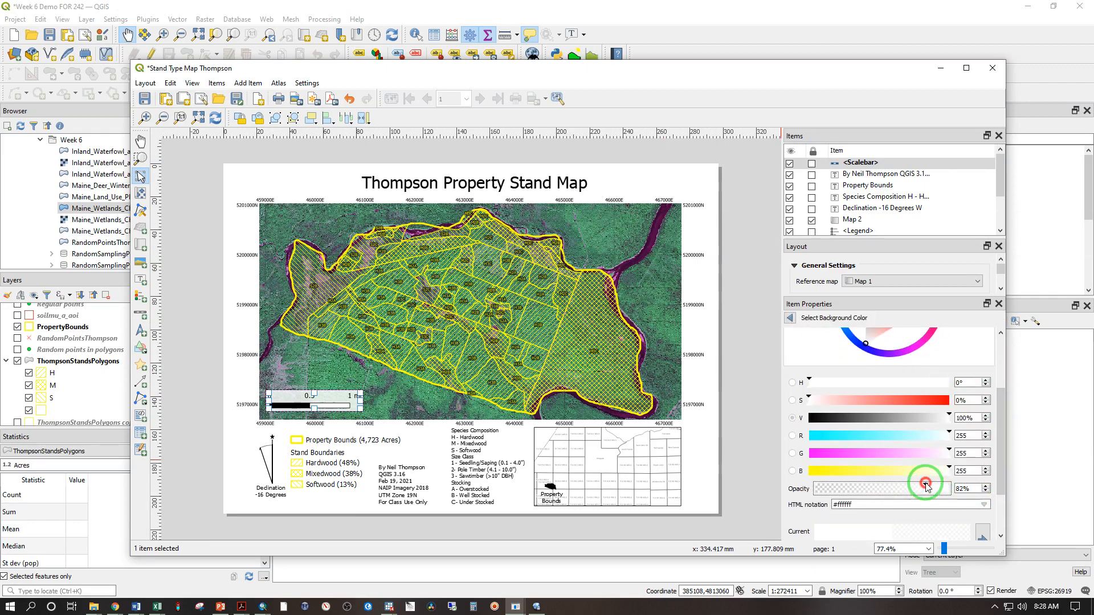
click(742, 418)
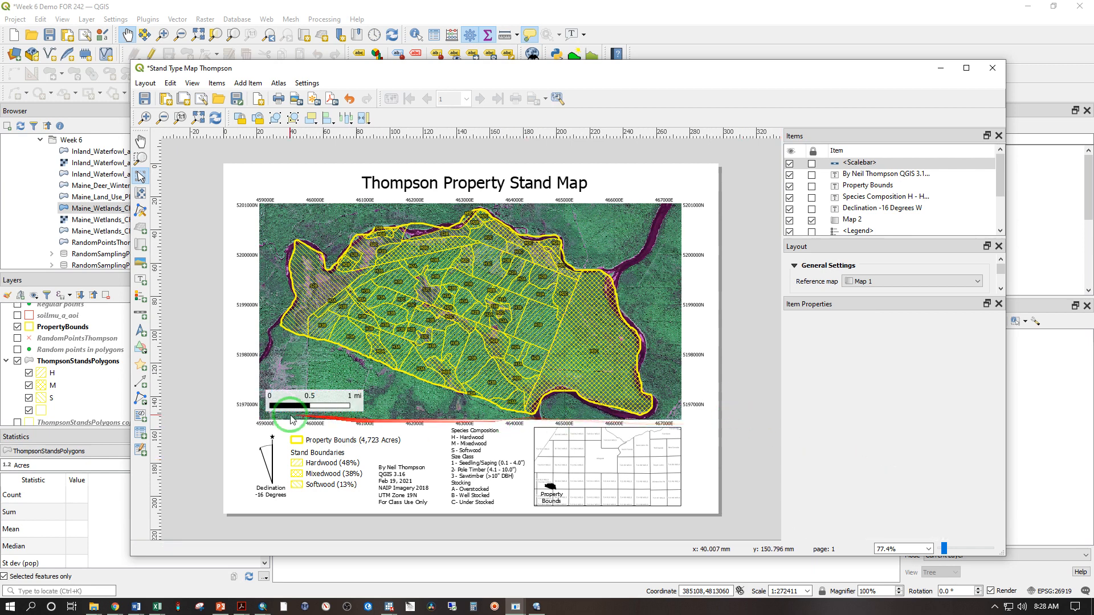
Step: Try four right segments on the scale bar and return the count to two
click(308, 400)
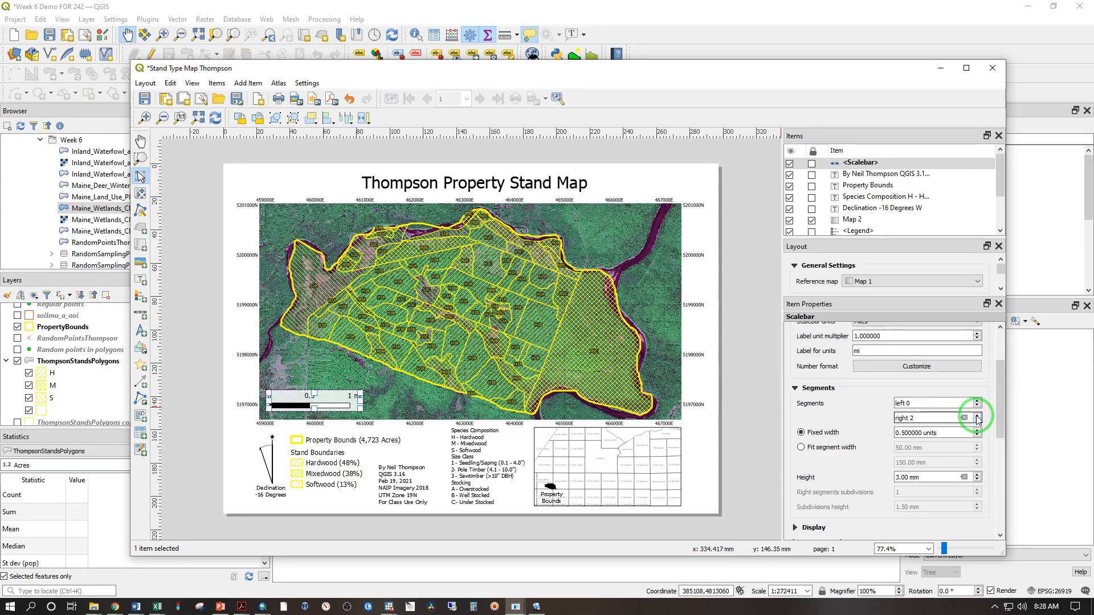
click(977, 417)
click(976, 416)
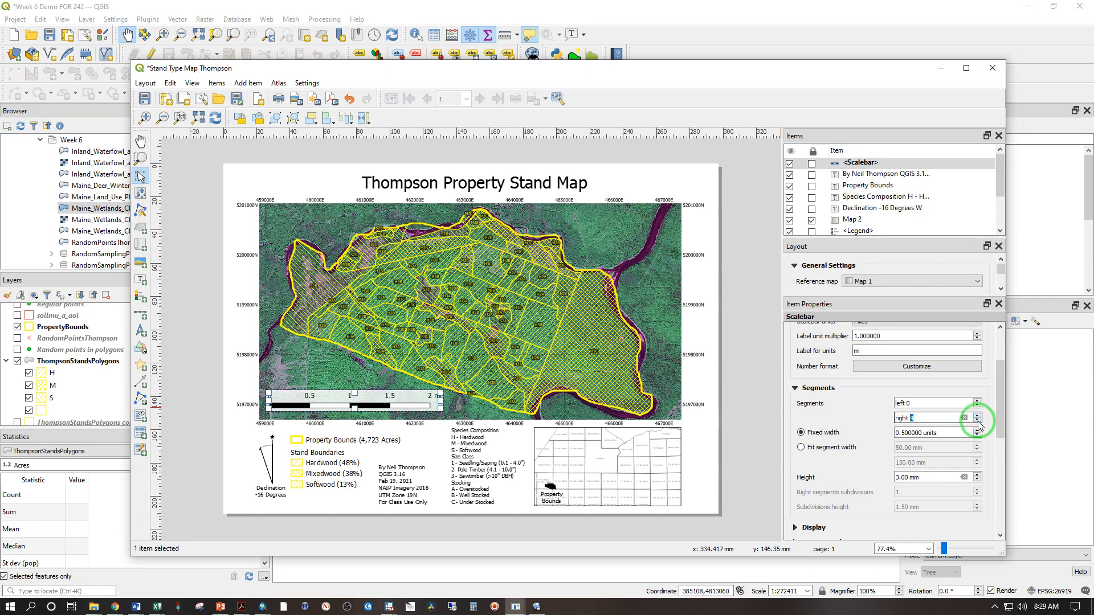
click(977, 421)
click(978, 422)
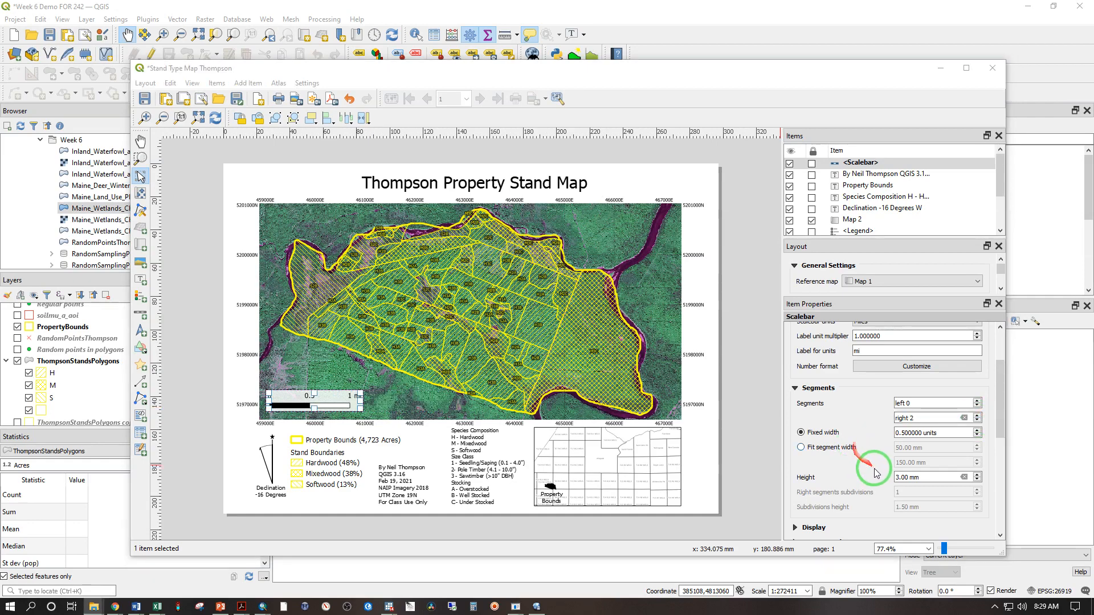
Step: Set the scale bar's fixed segment width to 0.25 units and adjust its number of right segments
click(903, 434)
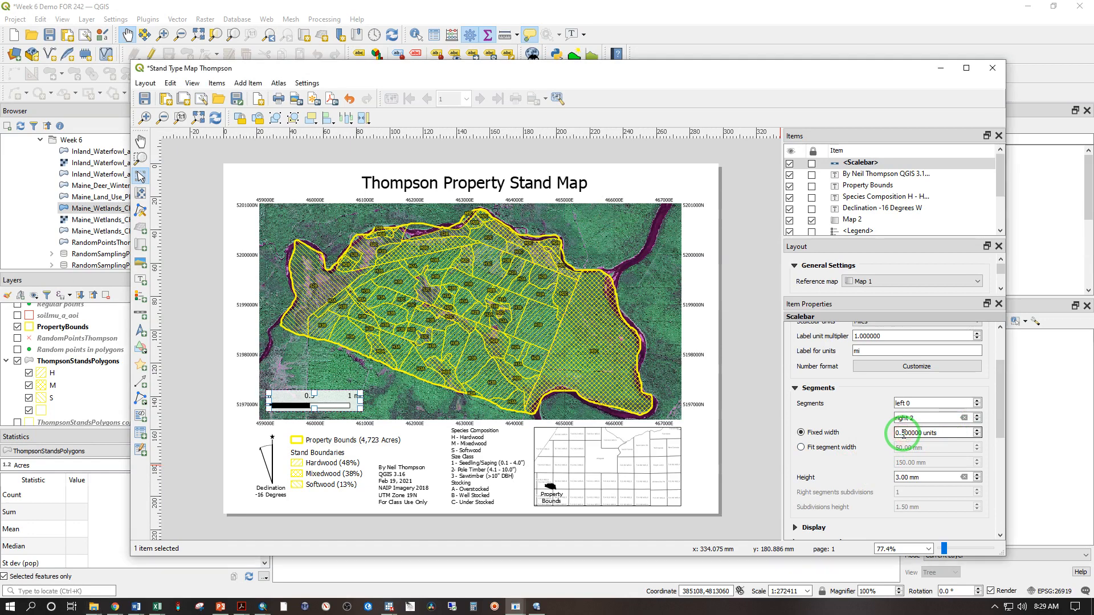
text(2)
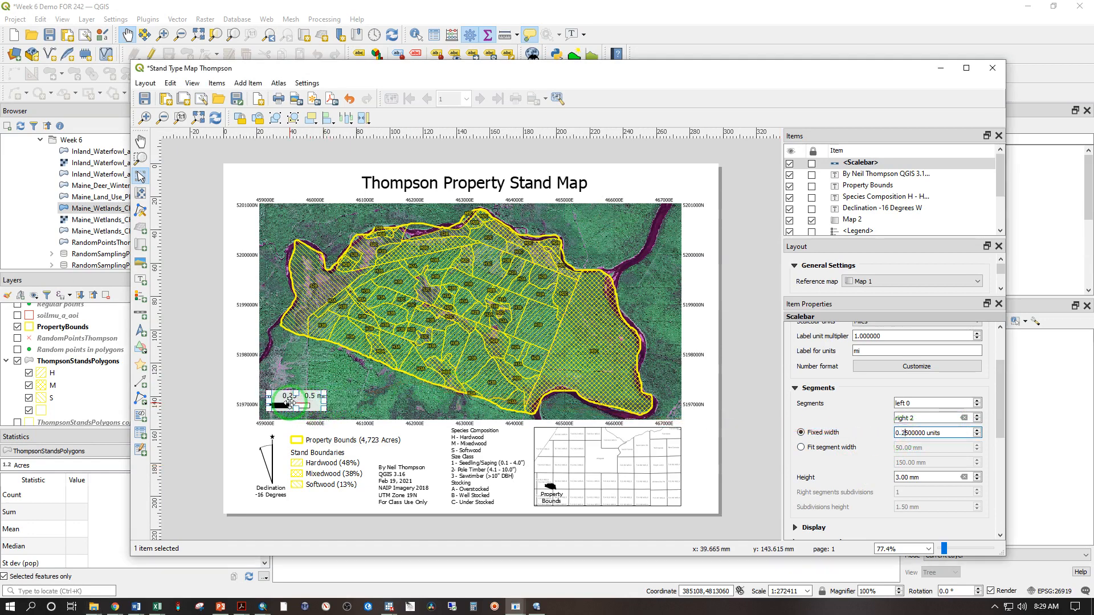
click(977, 417)
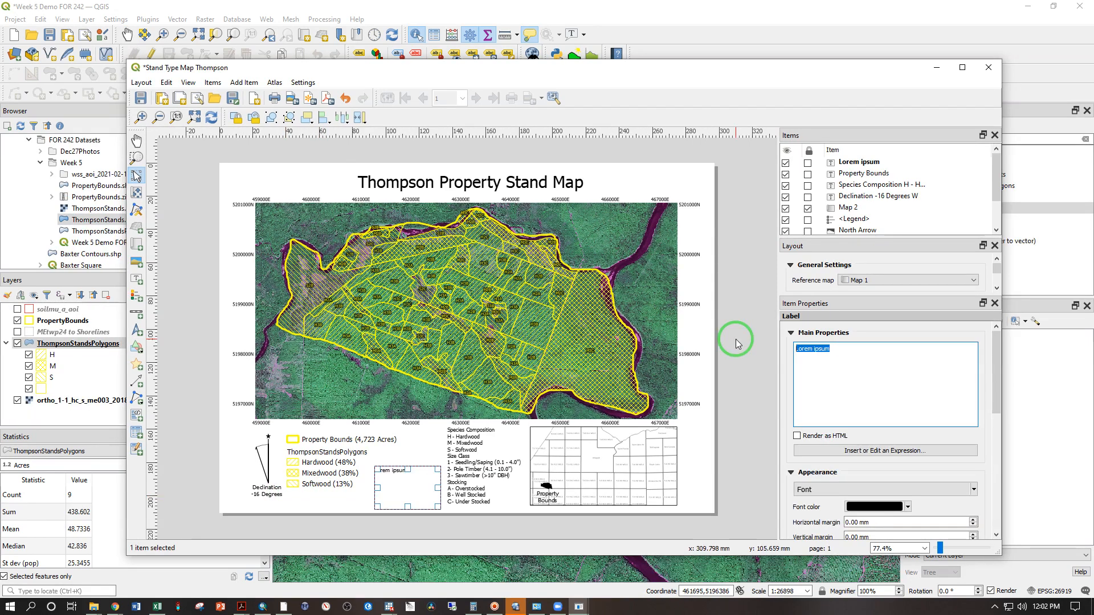
Step: Fill the new label with "By" and the author's name, QGIS 3.16, Feb 19, 2021, NAIP Imagery 2018, UTM Zone 19N and For Class Use Only
text(Created by Neil Thompson)
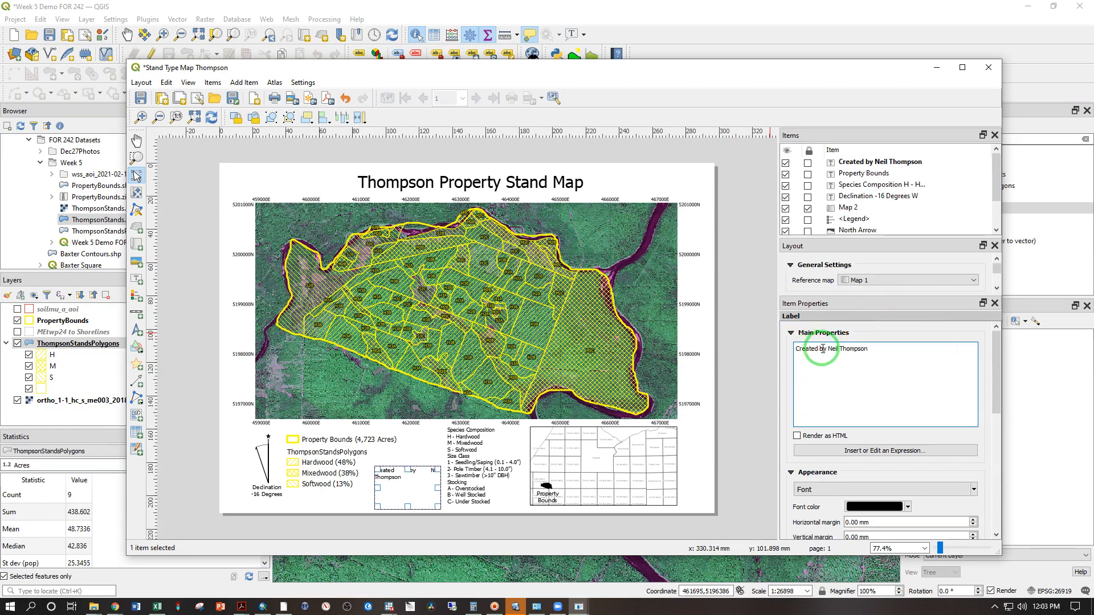
drag(821, 349, 784, 348)
key(Delete)
key(Delete)
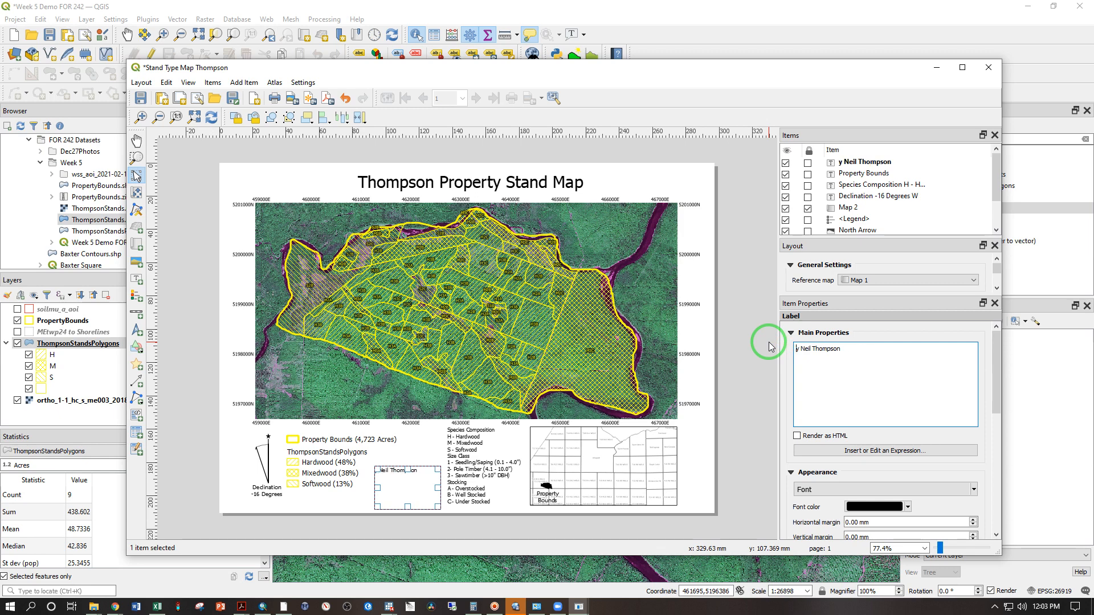
text(B)
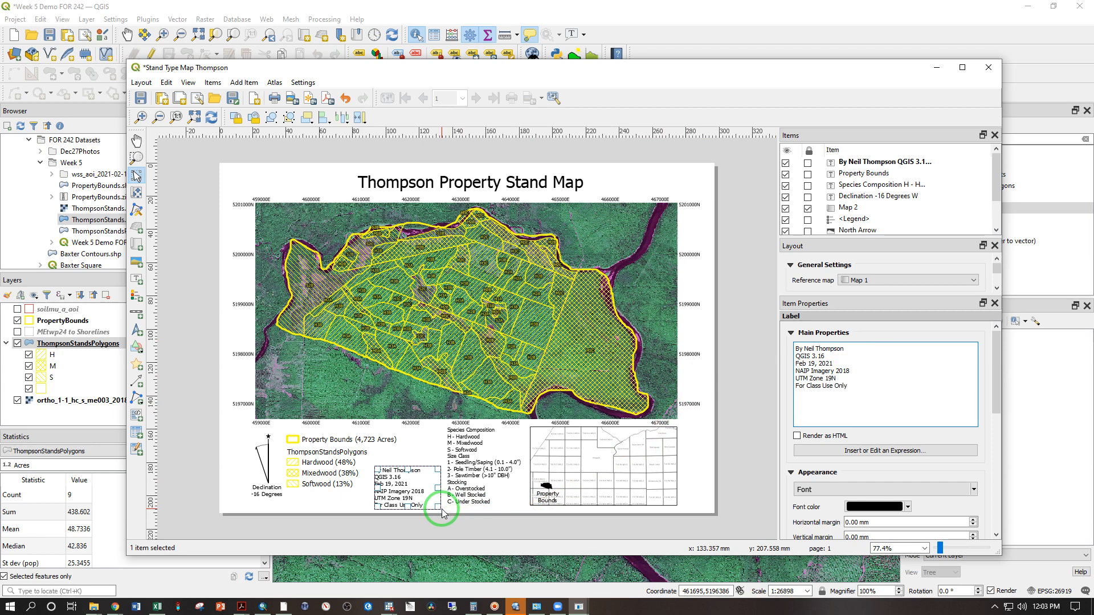
Step: Move the credits label slightly higher between the legend and the stand code key, and deselect it
click(357, 504)
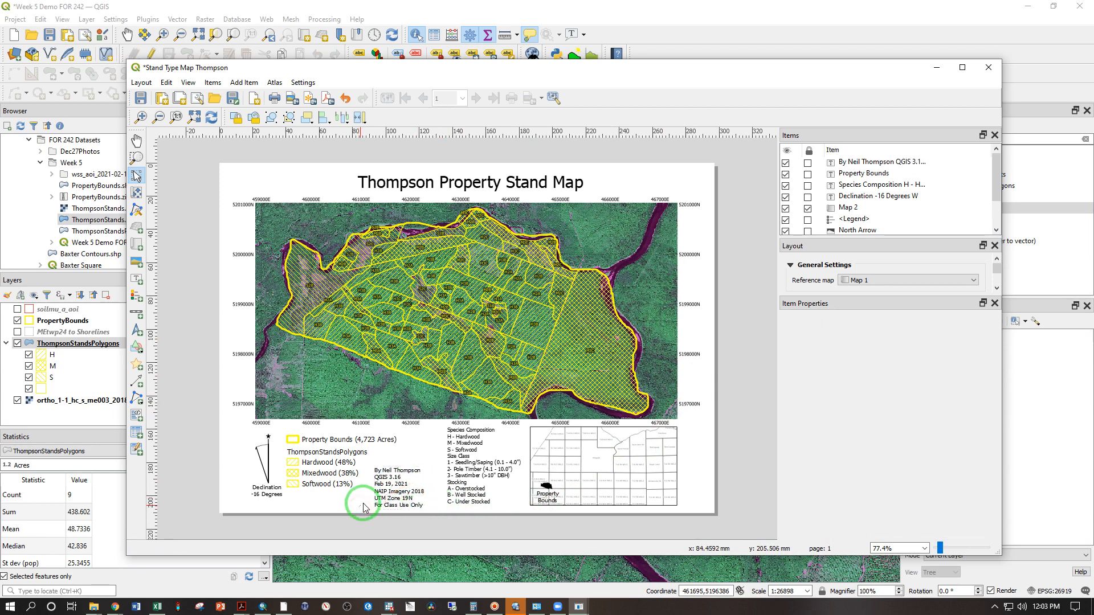
drag(394, 495, 393, 476)
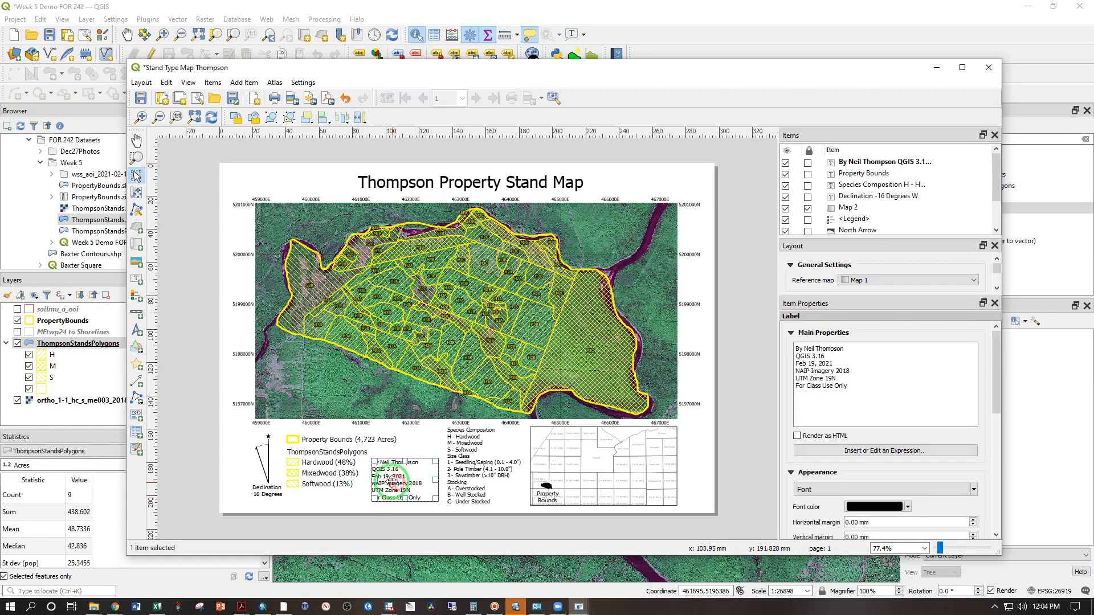
drag(392, 478, 394, 489)
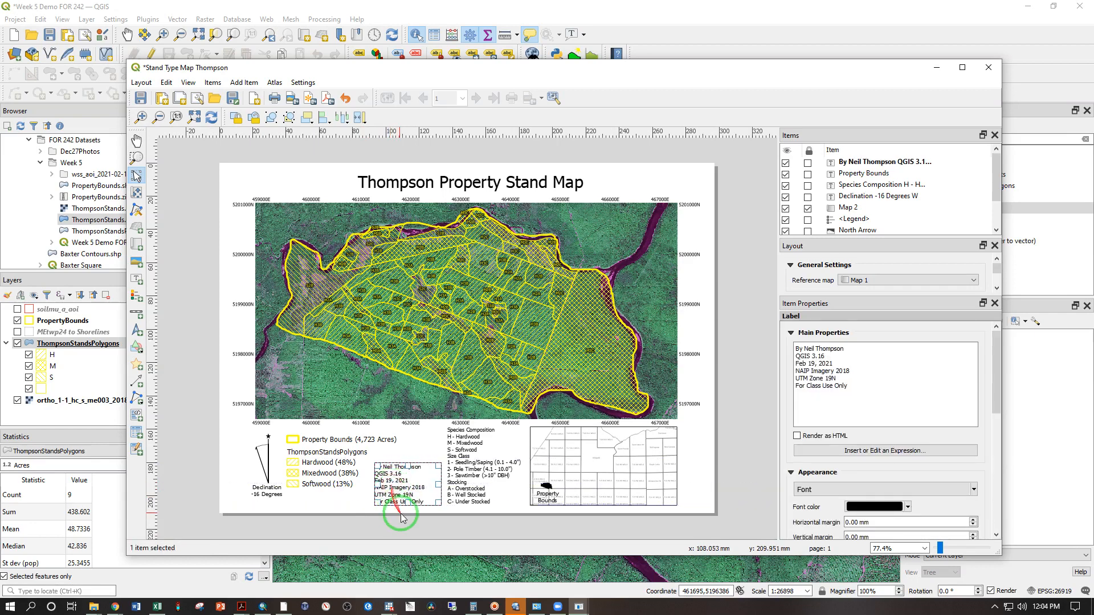
click(410, 520)
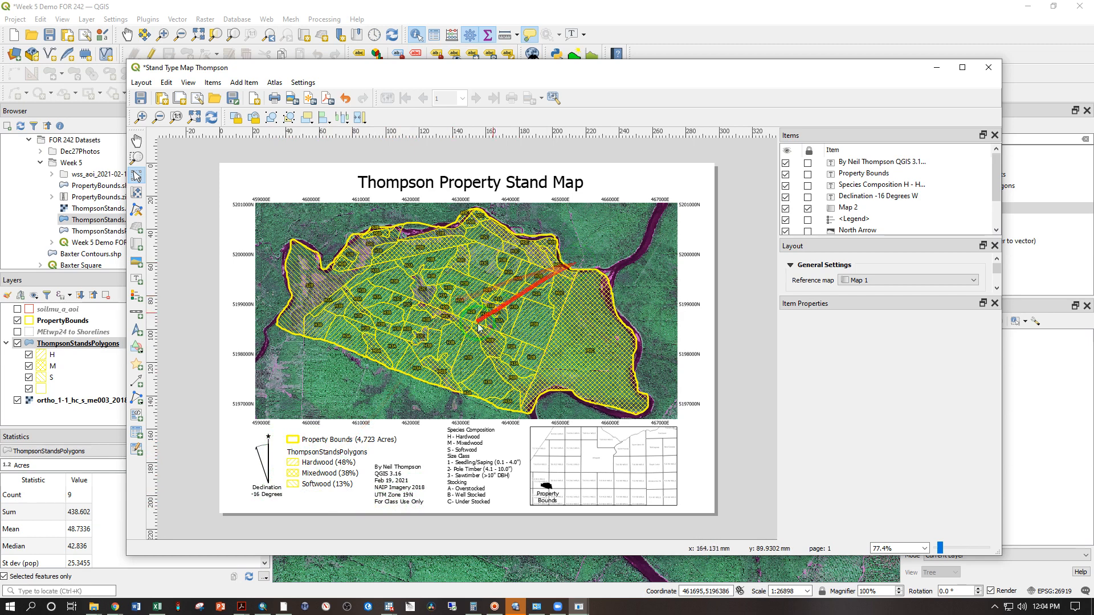
Step: Rename the legend's ThompsonStandsPolygons entry to Stand Boundaries and deselect the legend
click(343, 452)
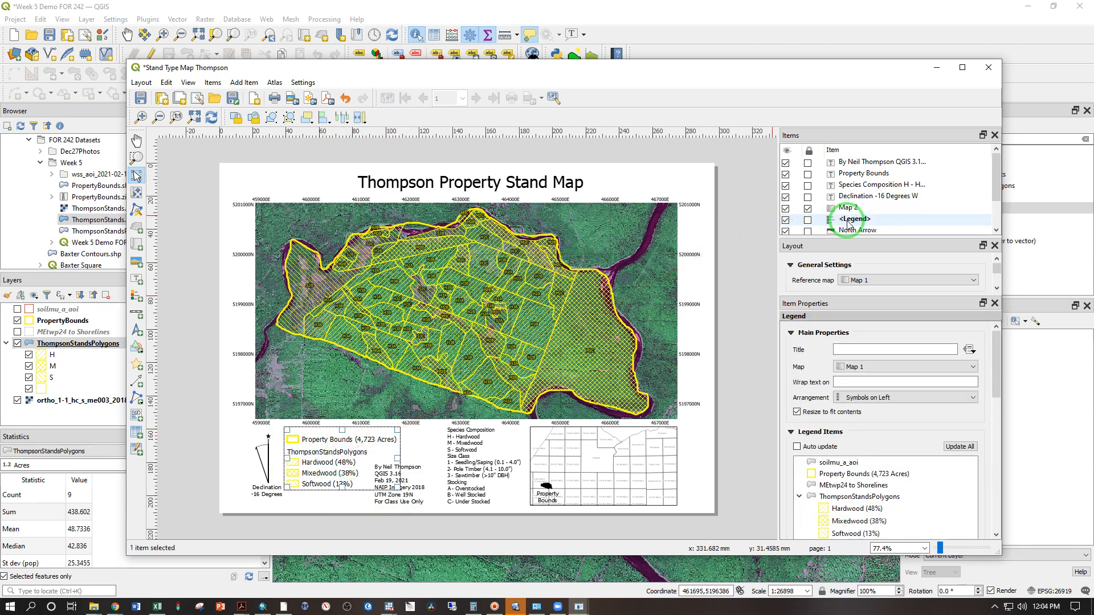
double_click(844, 497)
click(817, 347)
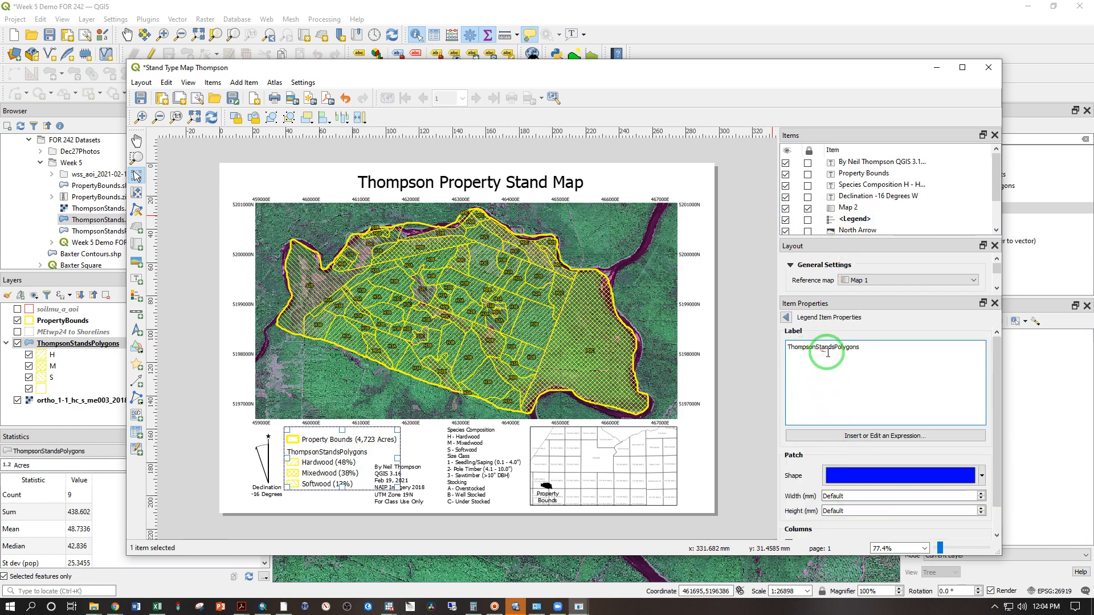
drag(856, 349, 764, 334)
text(Stand Boundaries)
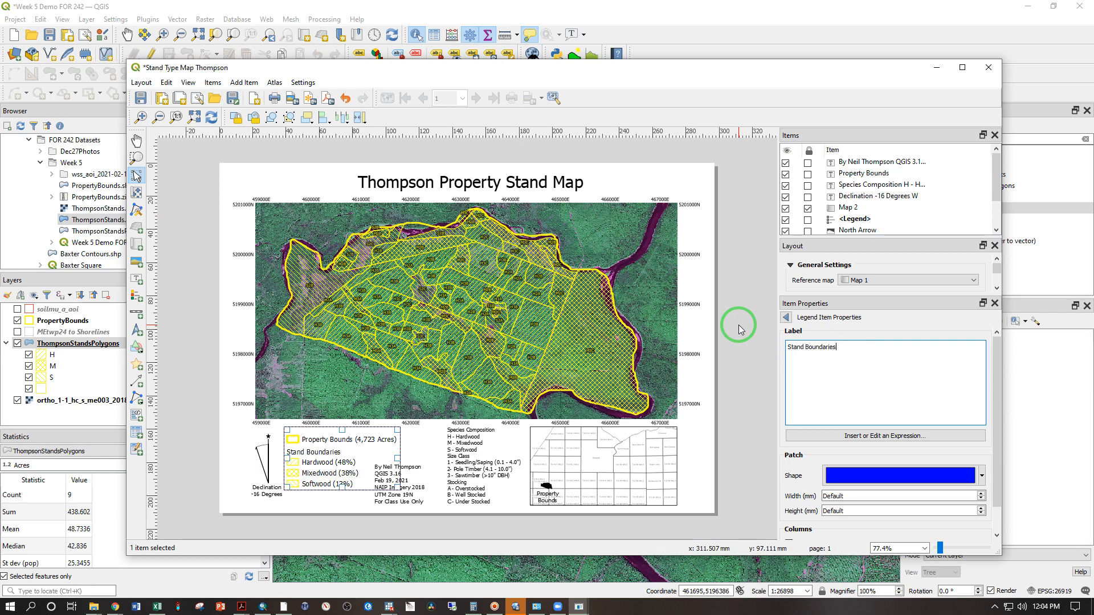
click(786, 317)
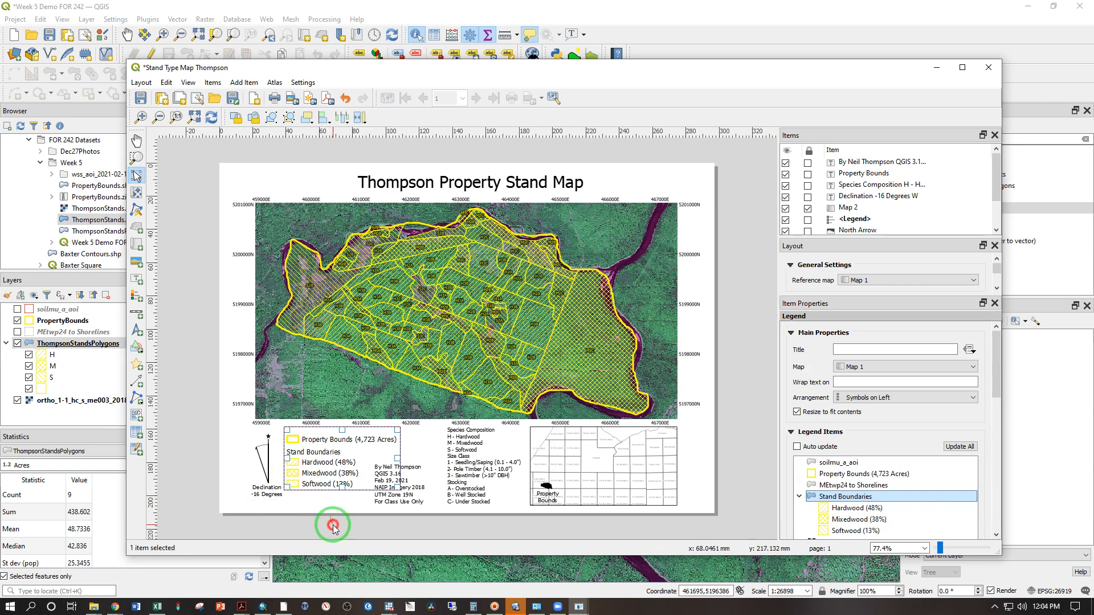
click(325, 497)
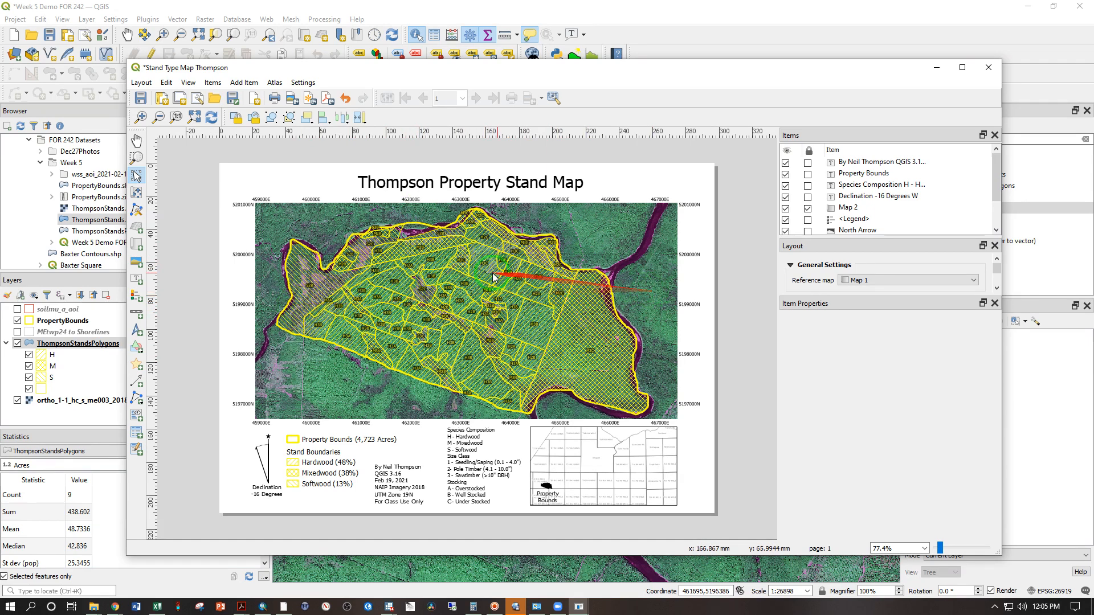
Step: Open the page properties and export the layout to the Desktop as the PDF Stand Type Map Thompson, replacing the existing file and keeping the offered export options
right_click(463, 277)
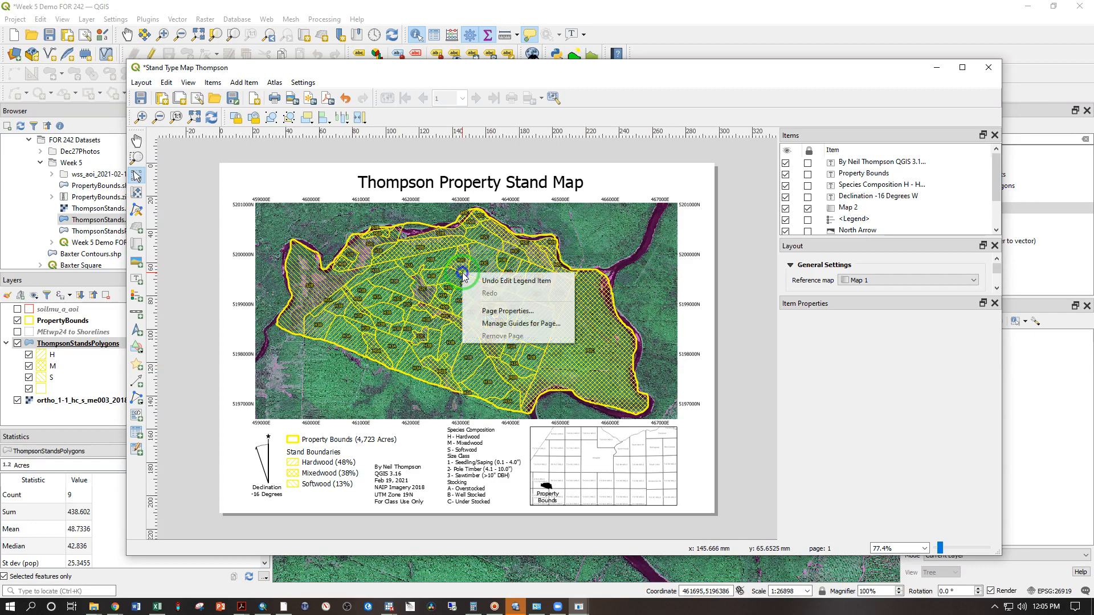
click(479, 316)
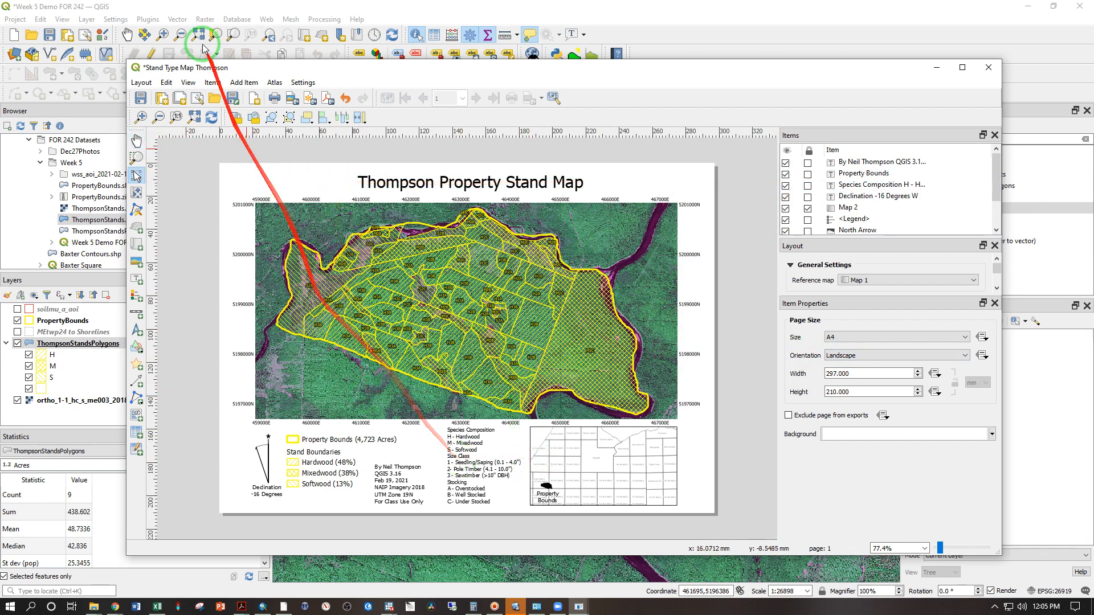
click(326, 102)
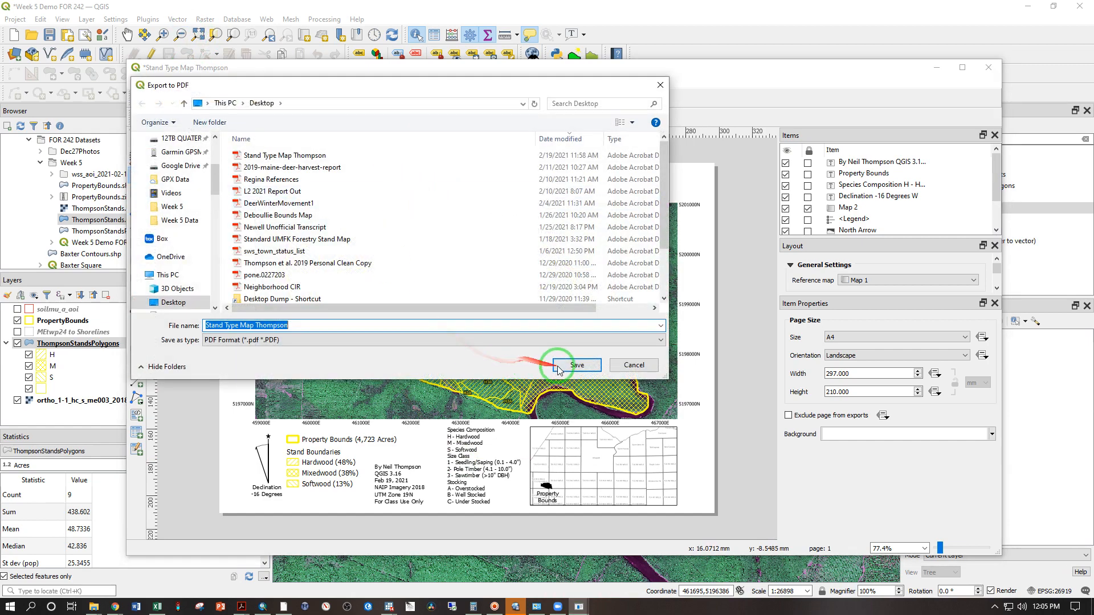
click(558, 368)
click(620, 306)
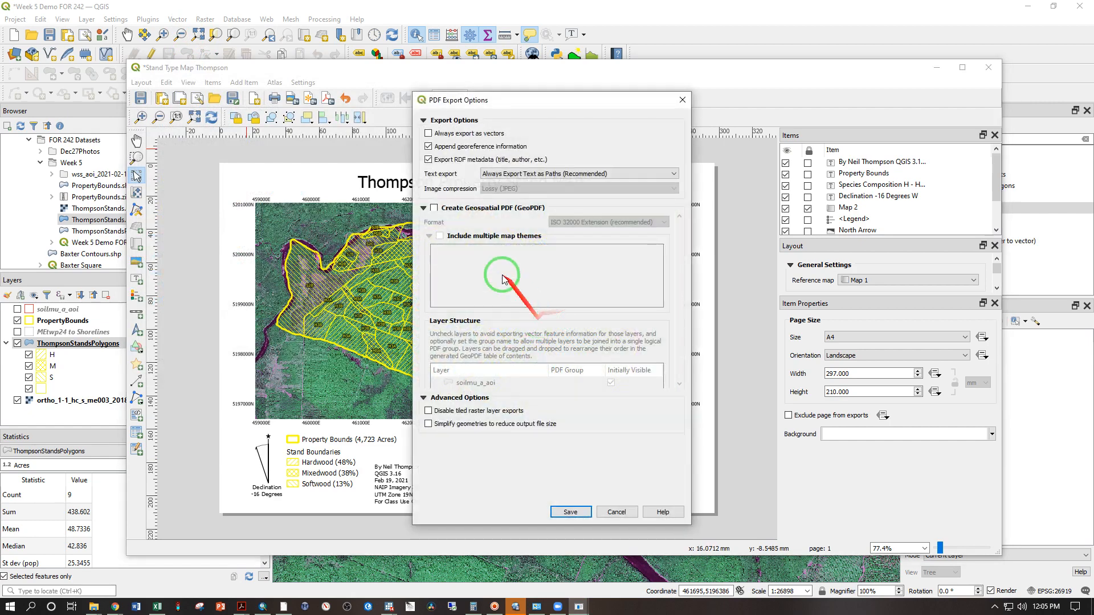
click(570, 513)
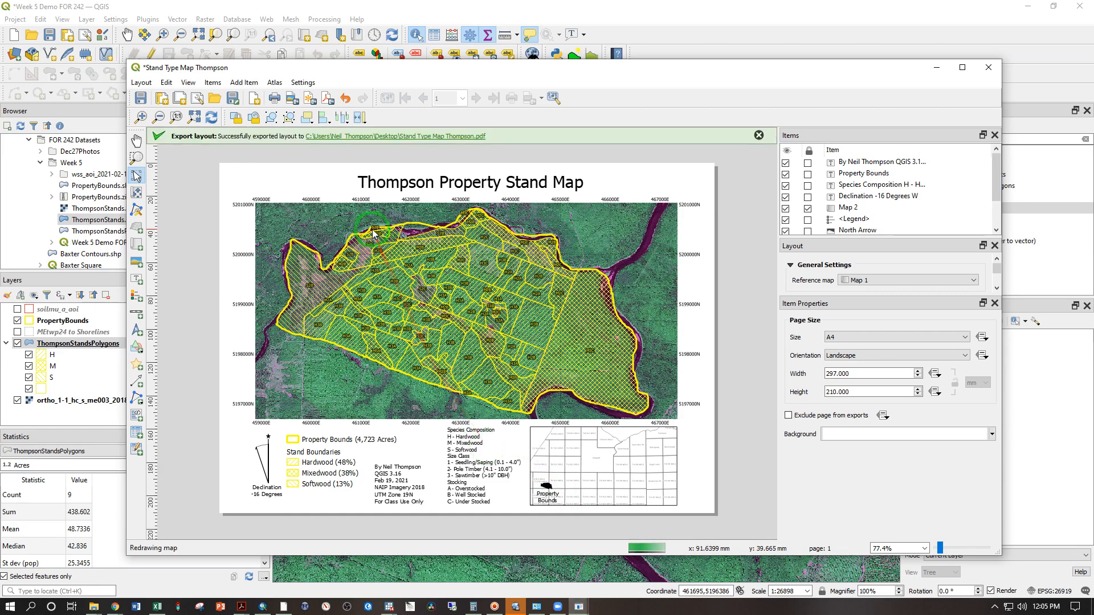
Step: Open the exported Stand Type Map Thompson PDF from the Desktop in Adobe Acrobat and examine the map and its inset
click(369, 134)
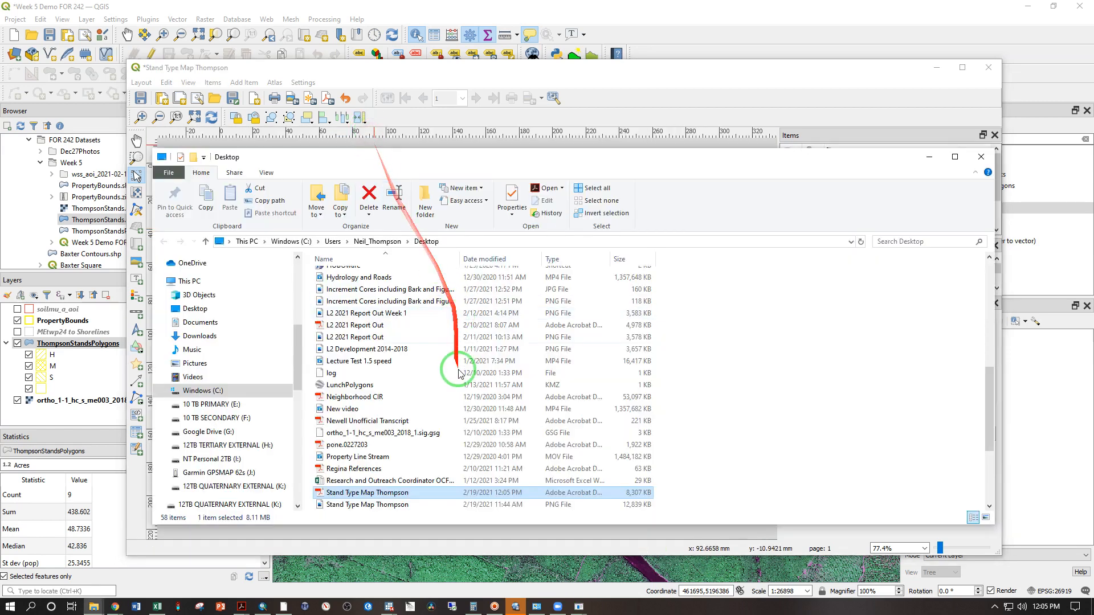
click(363, 493)
double_click(363, 493)
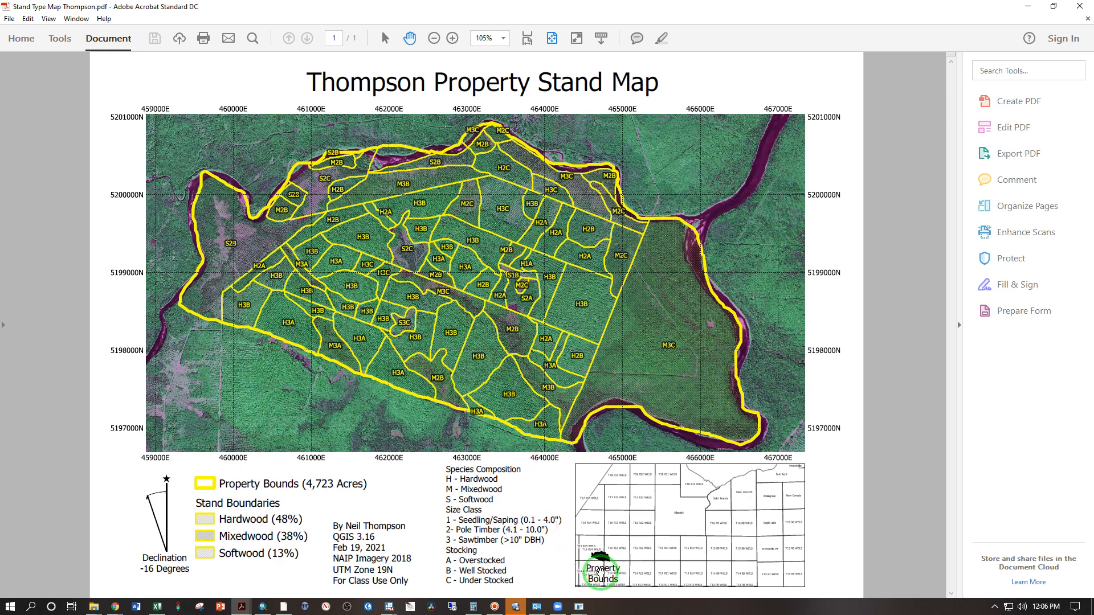
drag(716, 498, 683, 534)
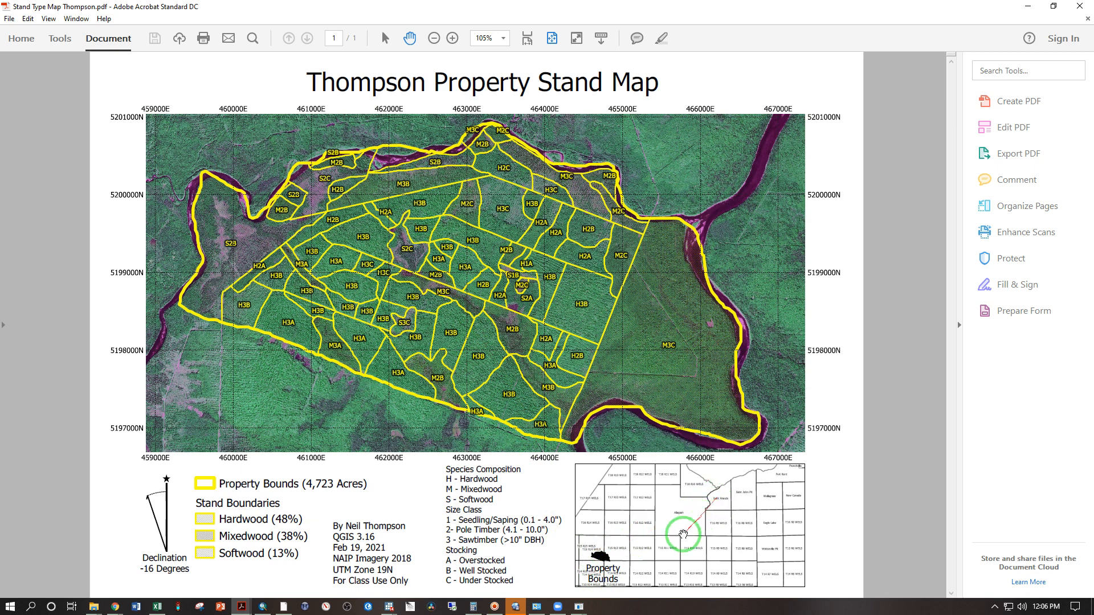